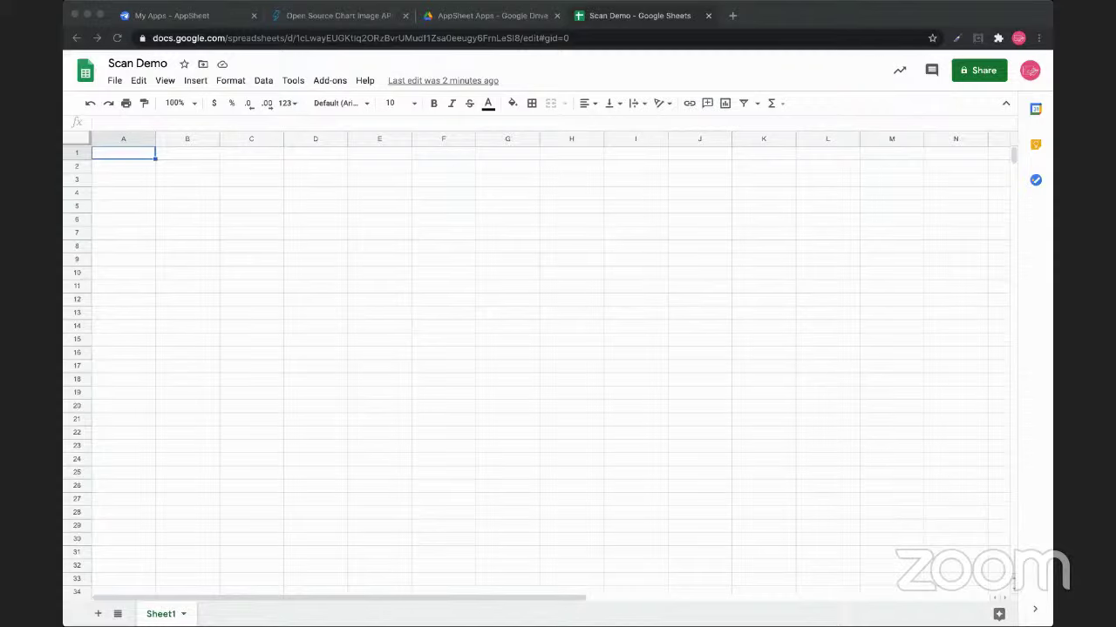
Rename the first sheet tab to Scan
double_click(160, 614)
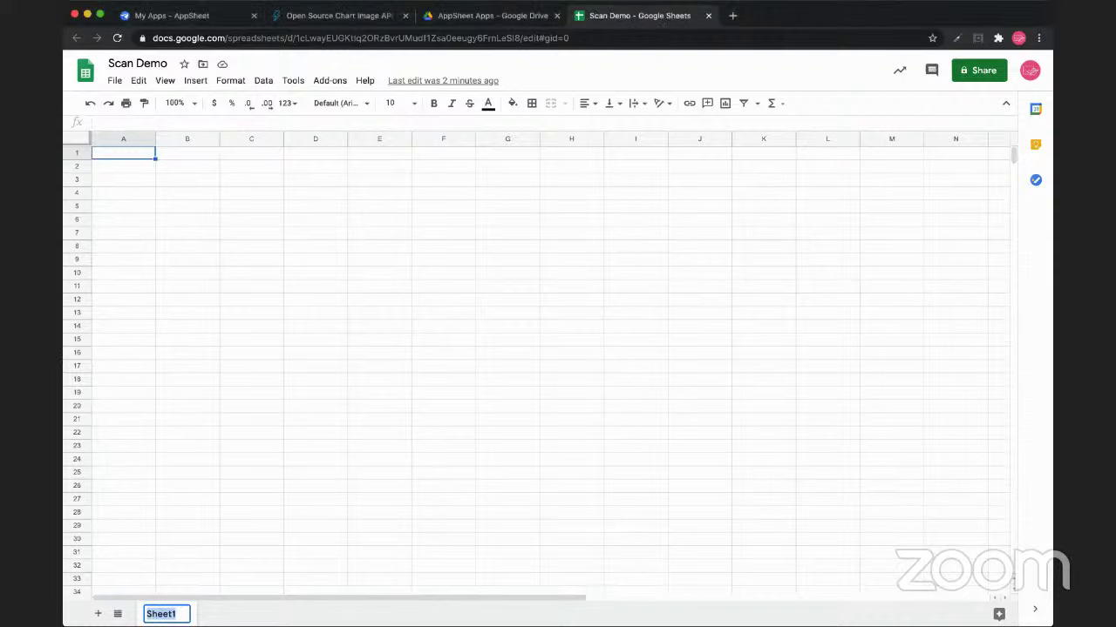
type("Scan")
key("Return")
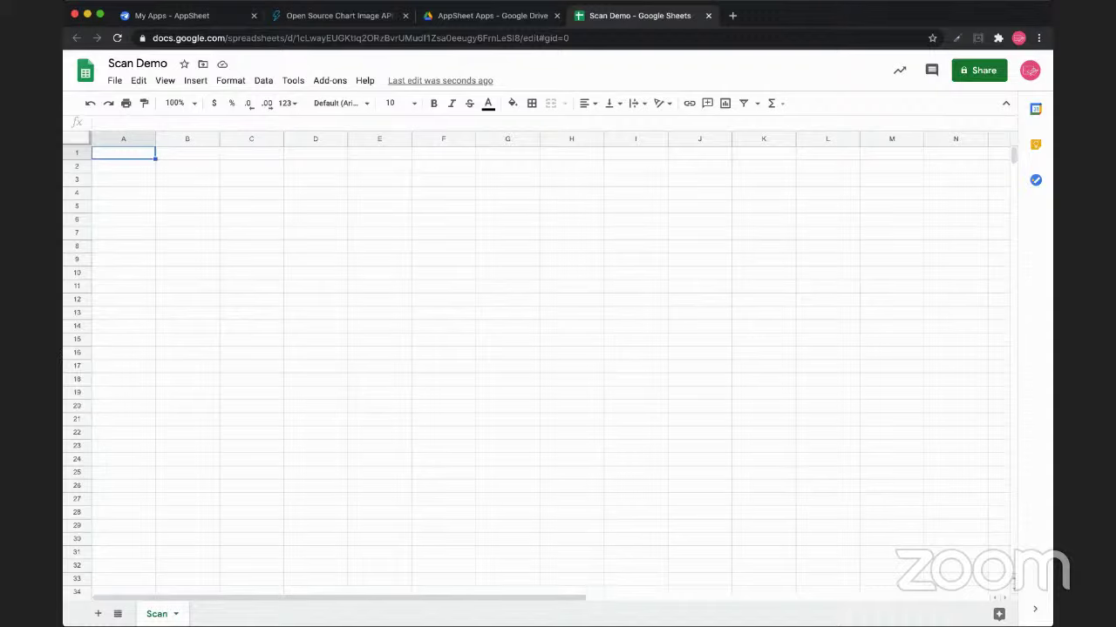
Enter headers ID, Timestamp, Scan and Parse in cells A1 through D1
type("ID")
key("Tab")
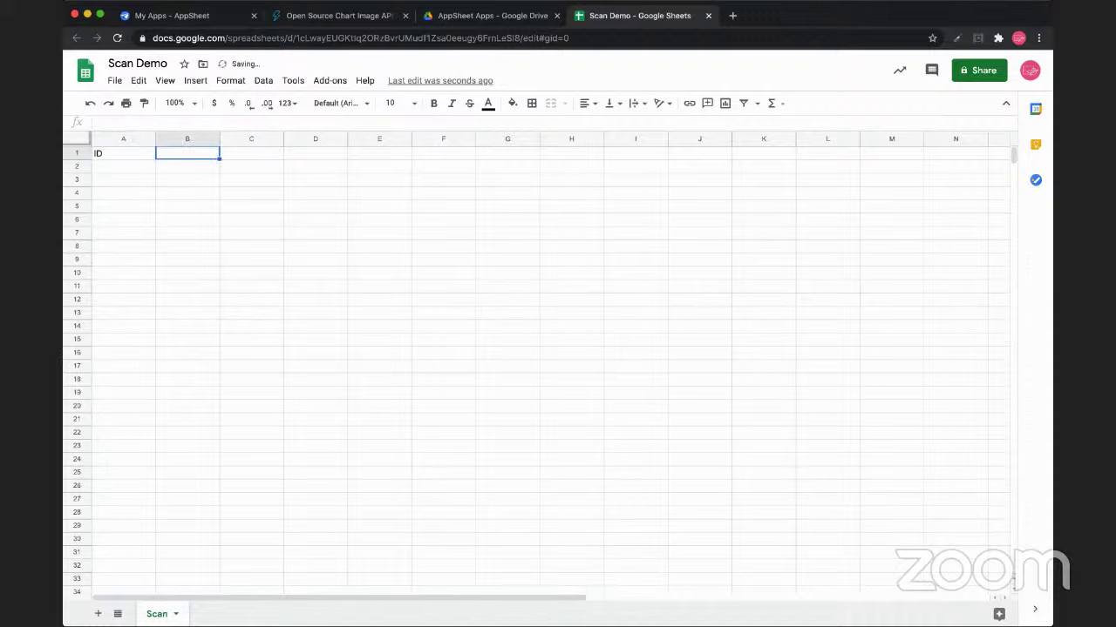
type("Timestamp")
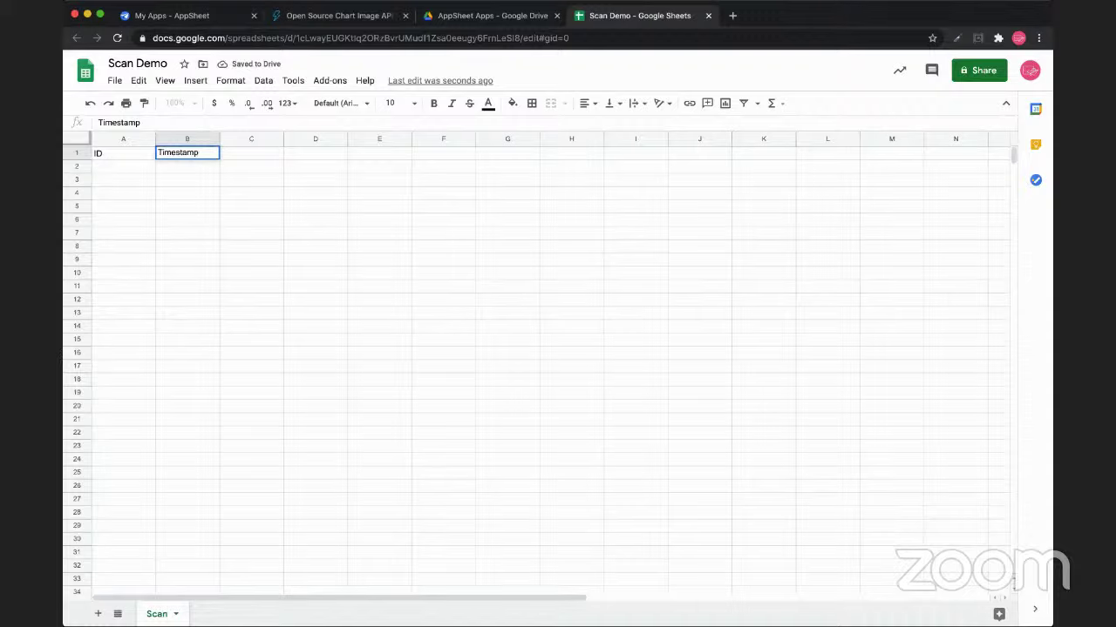
key("Return")
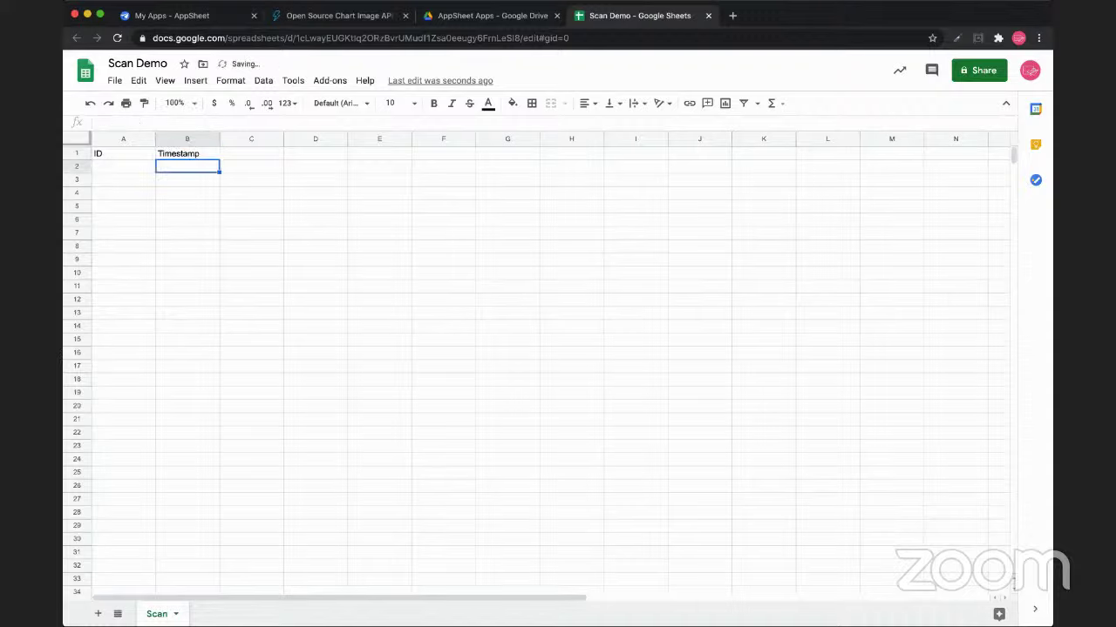
left_click(251, 154)
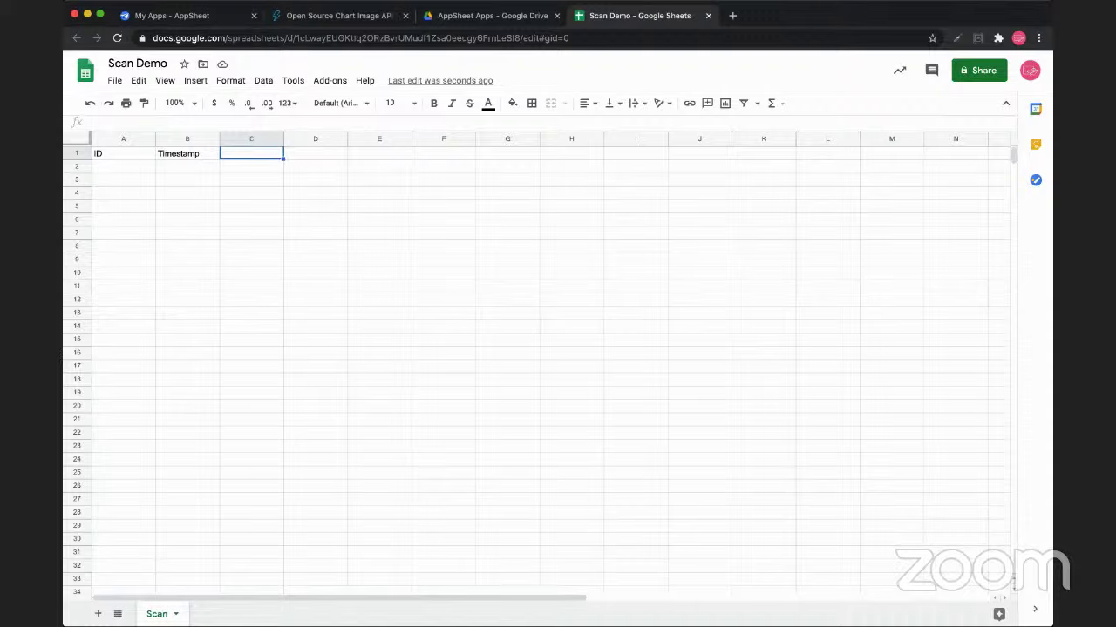
type("Scan")
key("Tab")
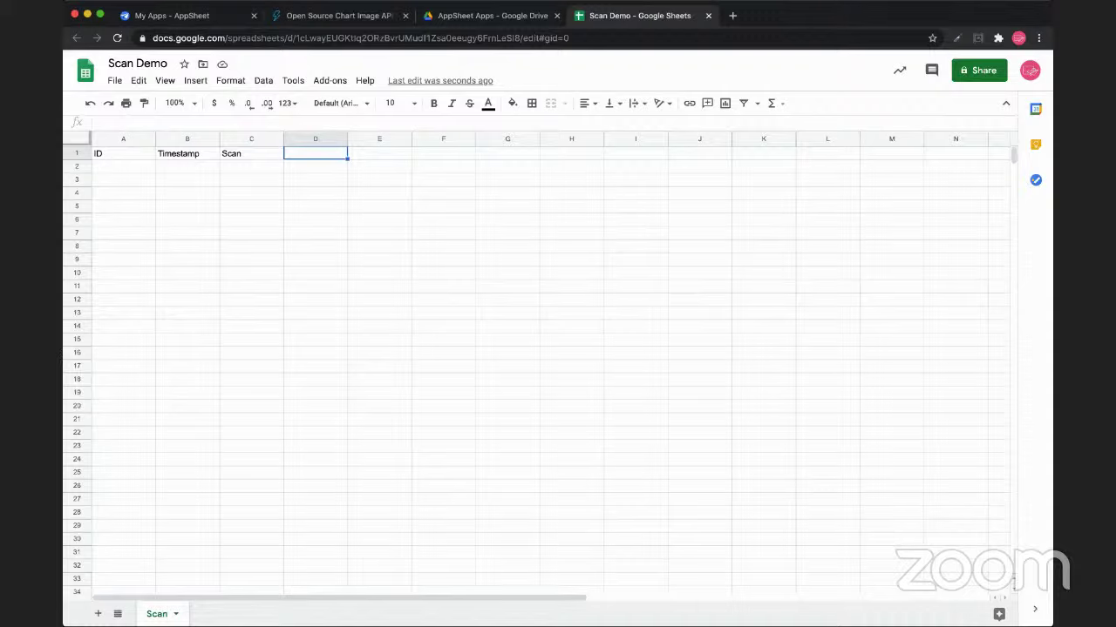
type("Parse")
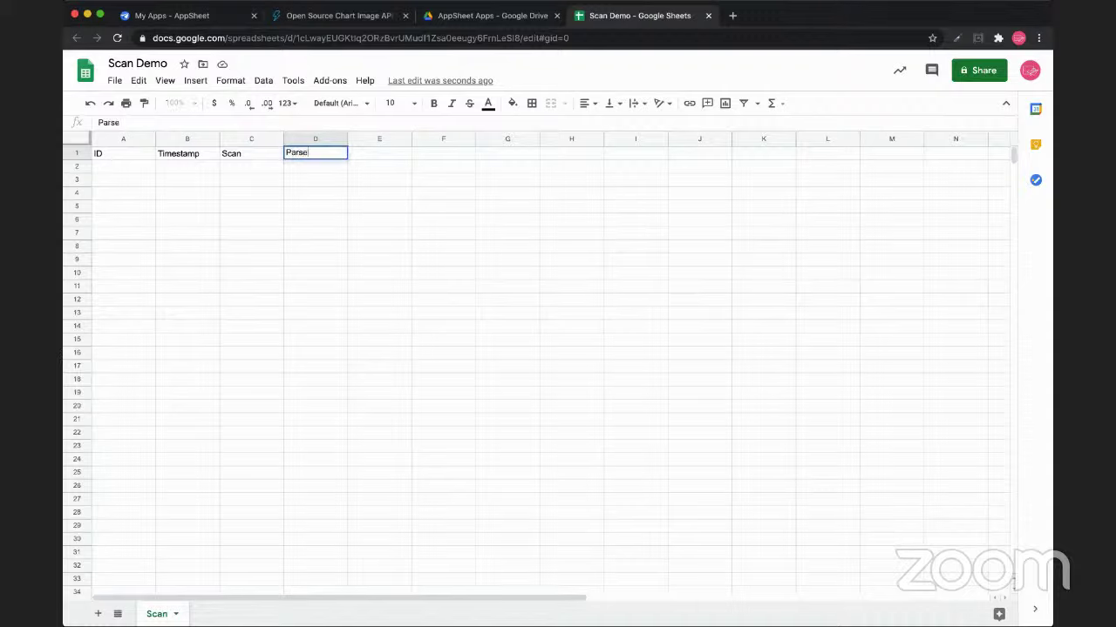
key("Return")
Freeze the header row with View > Freeze > 1 row
key("Up")
key("Right")
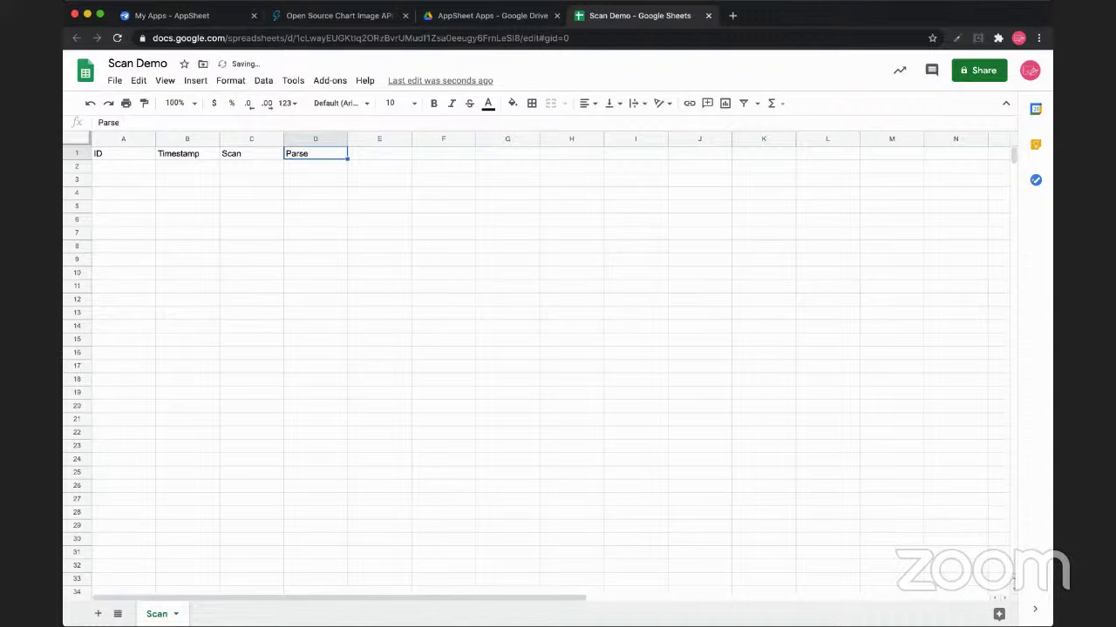
key("Down")
key("Left")
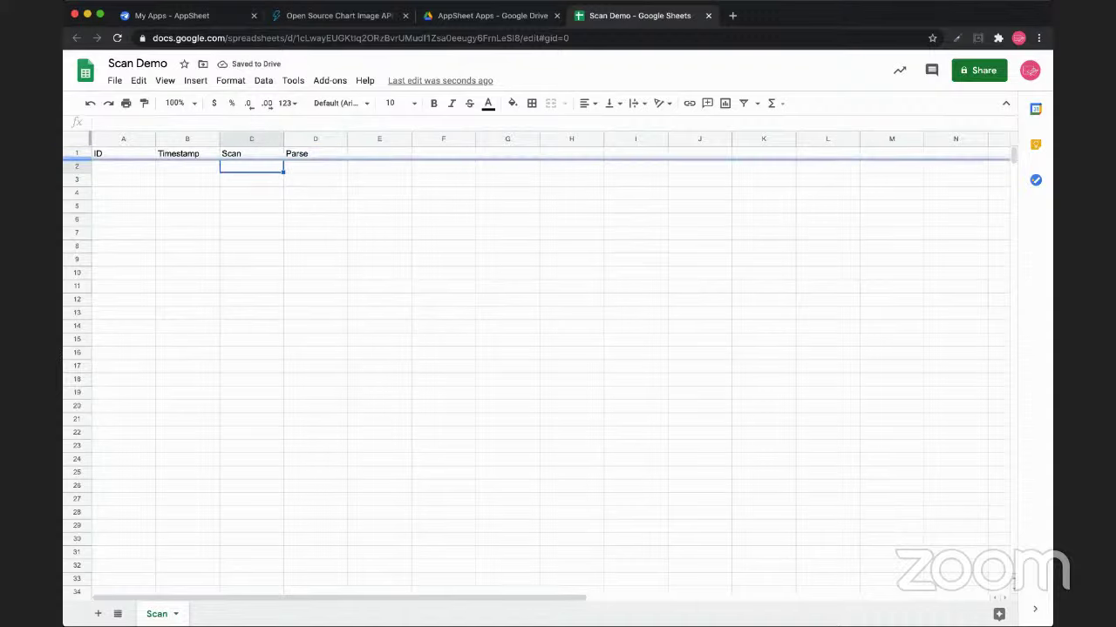
key("Right")
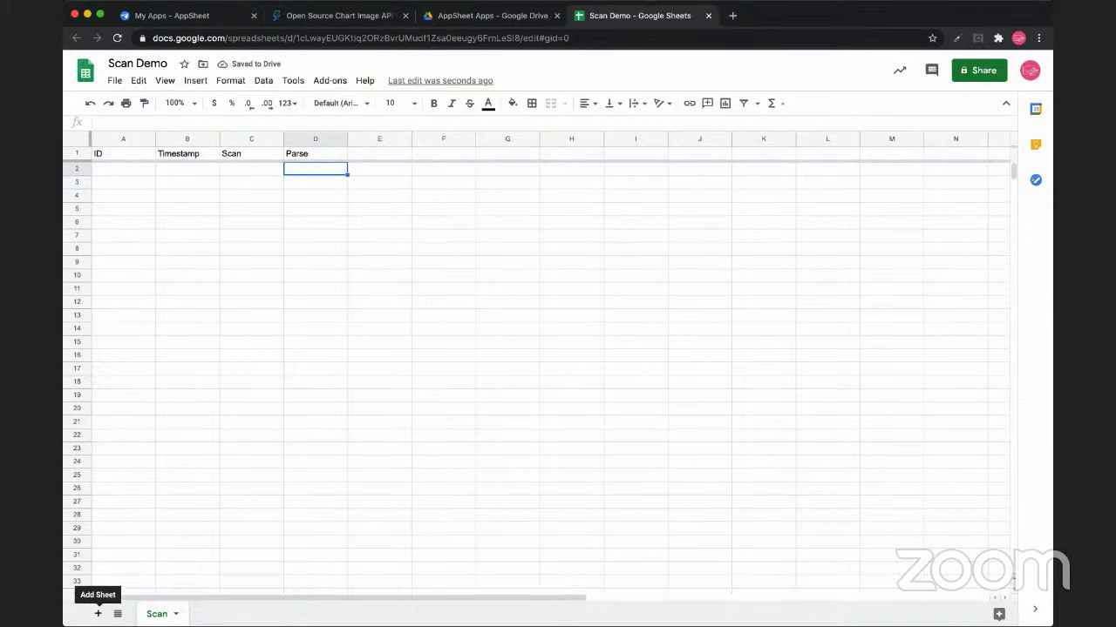
Add a new sheet and name it Item
left_click(97, 614)
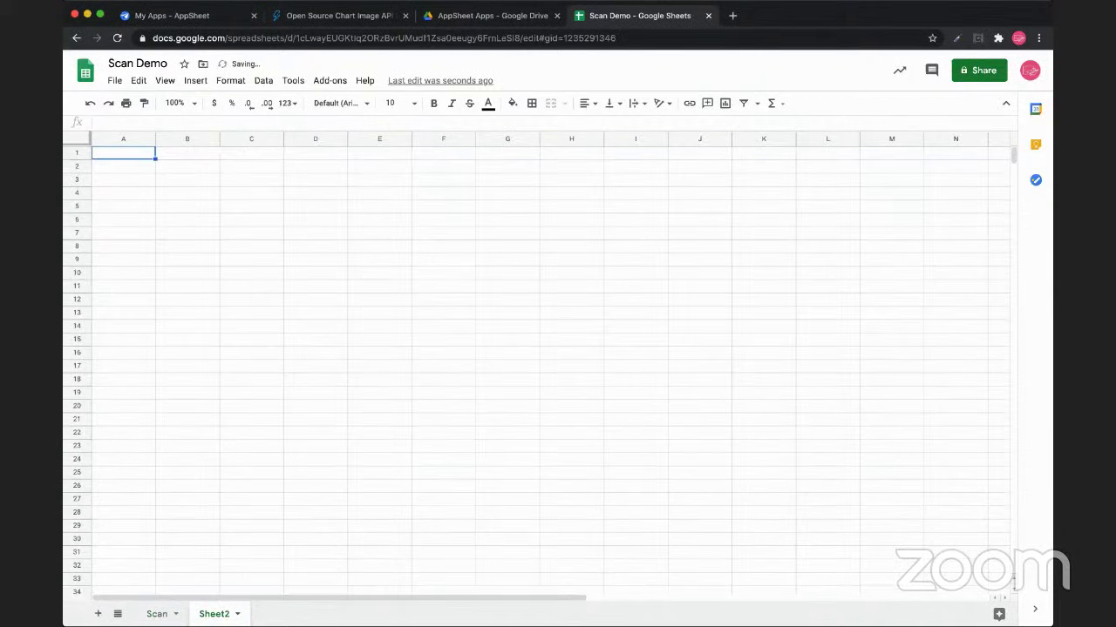
double_click(214, 613)
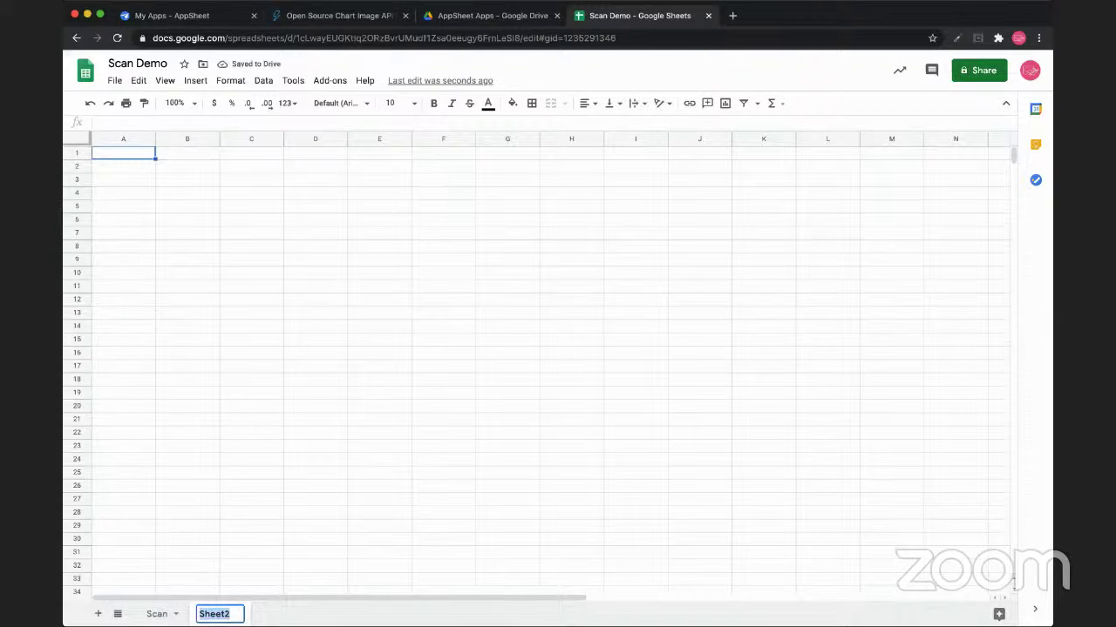
type("Items")
key("BackSpace")
key("Return")
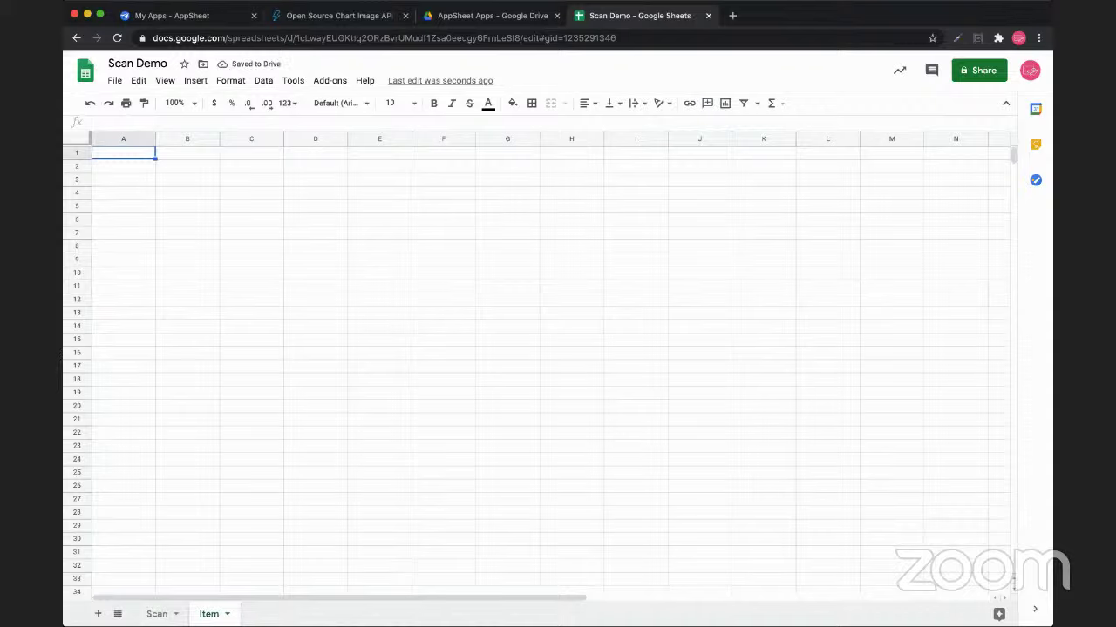
Enter headers ID, Item Name and QR in cells A1 through C1
type("ID")
key("Tab")
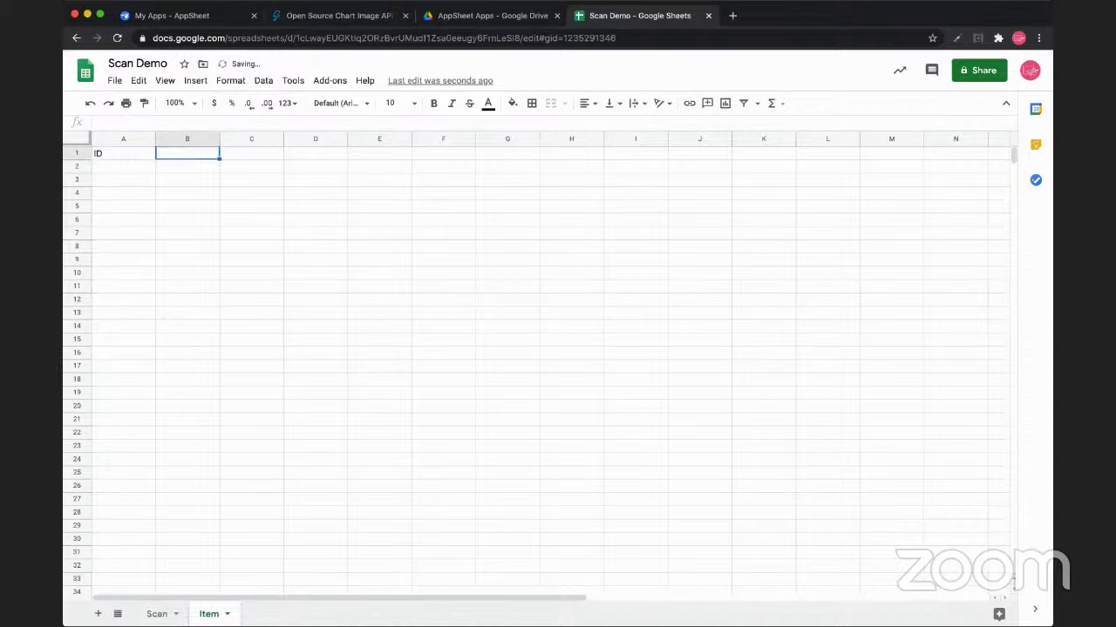
type("Item")
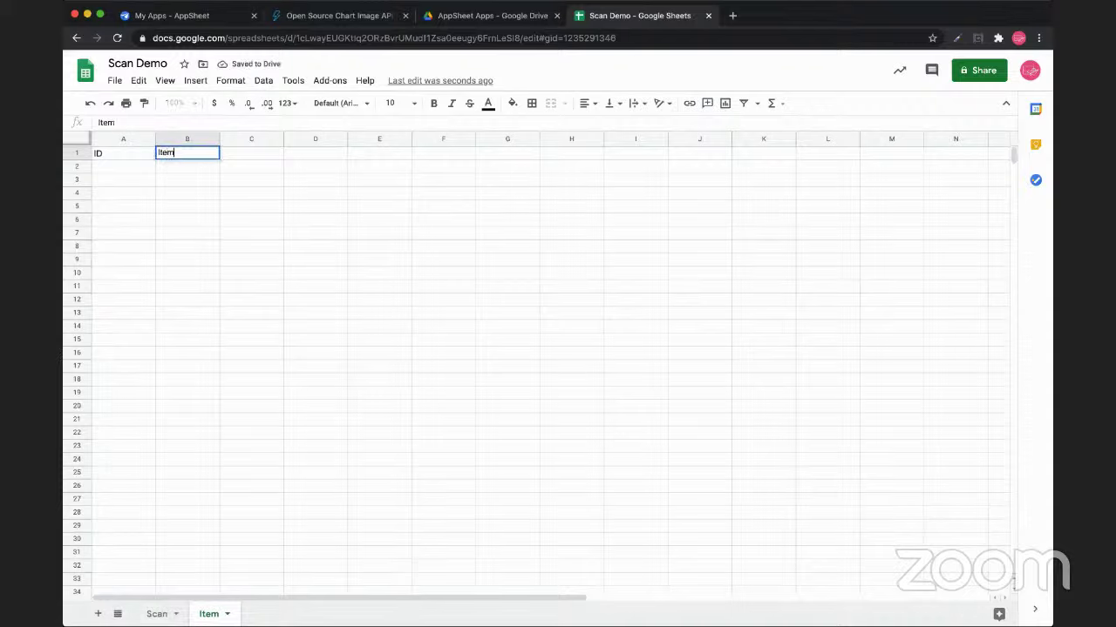
type(" Name")
key("Tab")
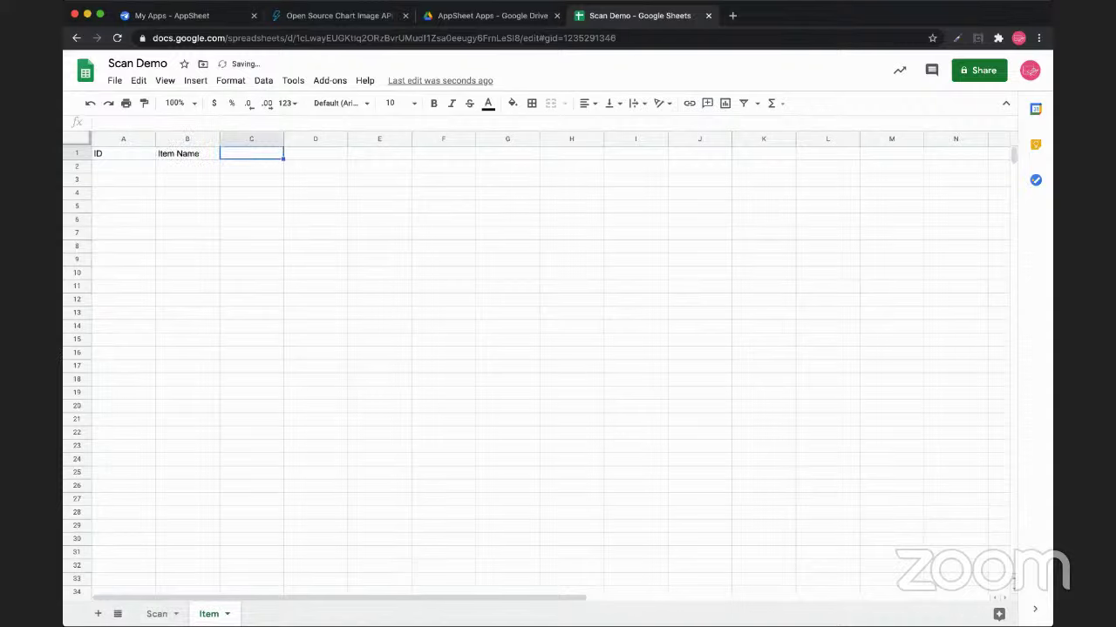
type("QR")
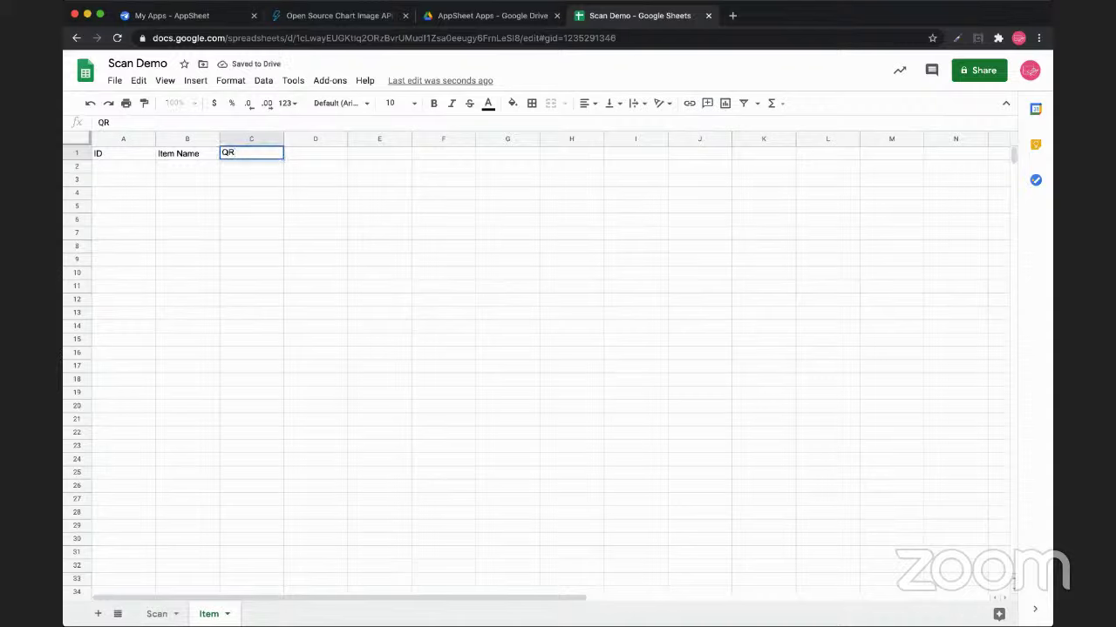
key("Return")
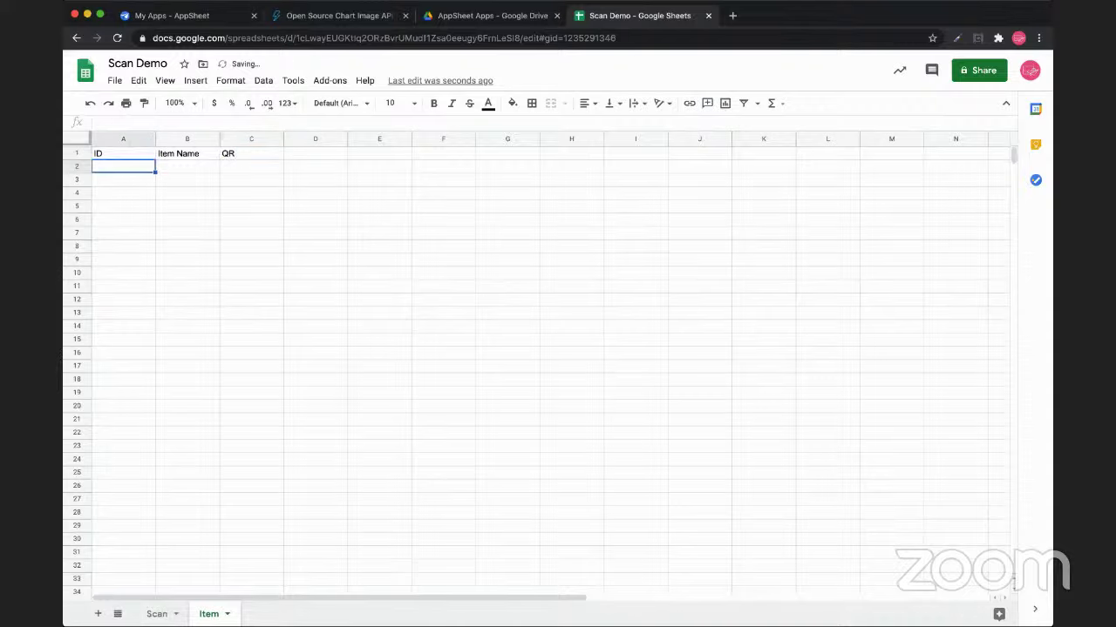
left_click(188, 166)
left_click(251, 154)
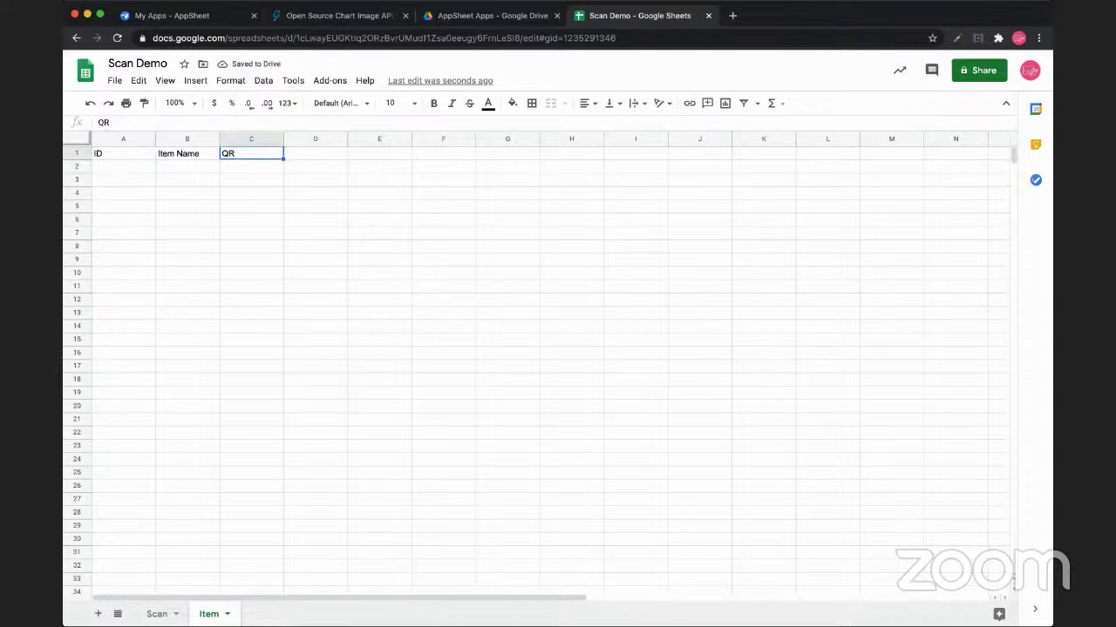
left_click(251, 166)
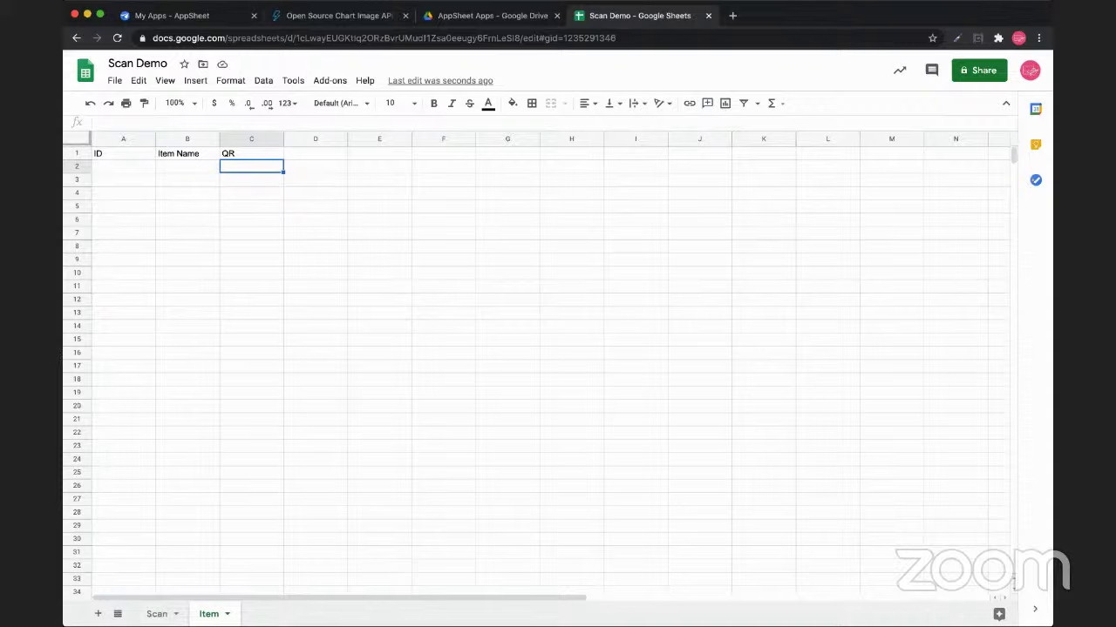
Enter item IDs 12jkefnun24f, wqtq4t353g5, 235y2453g and 325g235g in A2 through A5
left_click(123, 167)
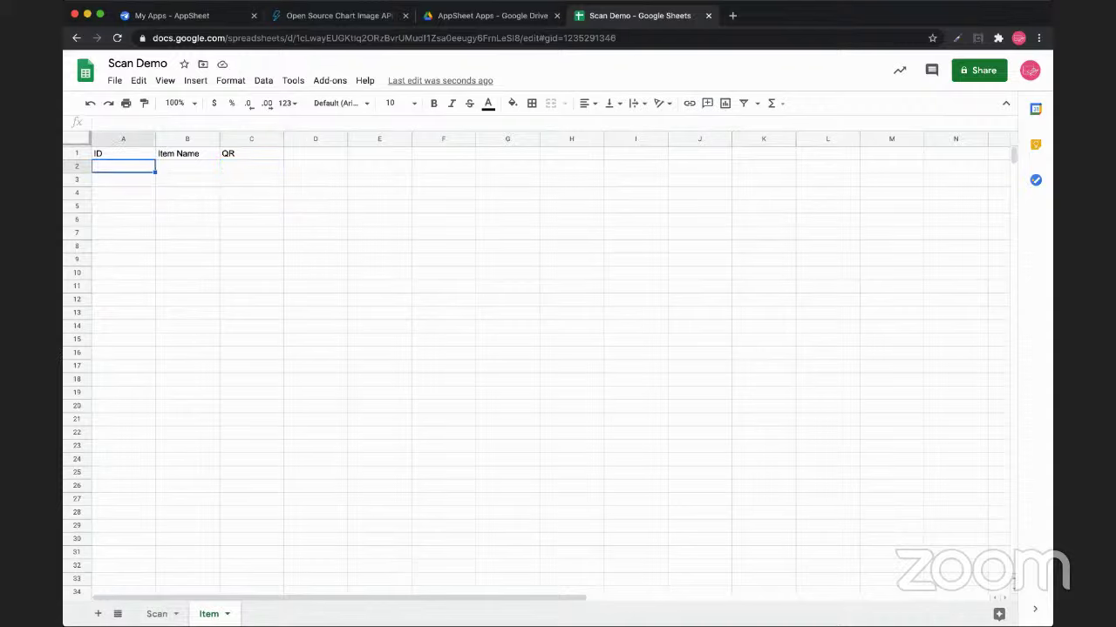
type("12jkefnun24f")
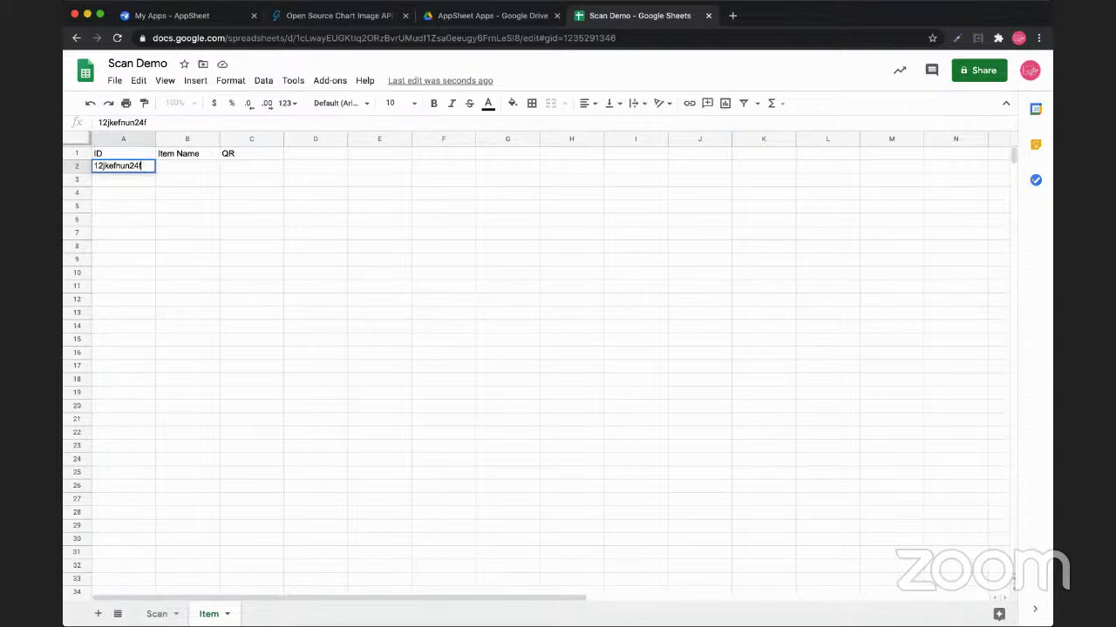
key("ctrl+a")
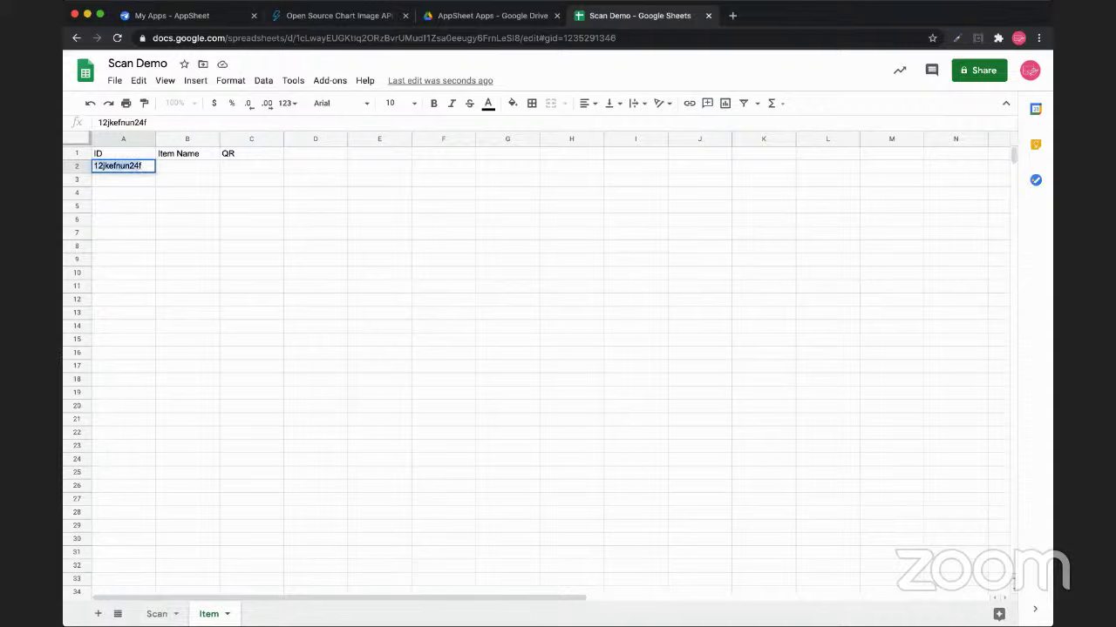
key("Return")
type("wqtq4t353g5")
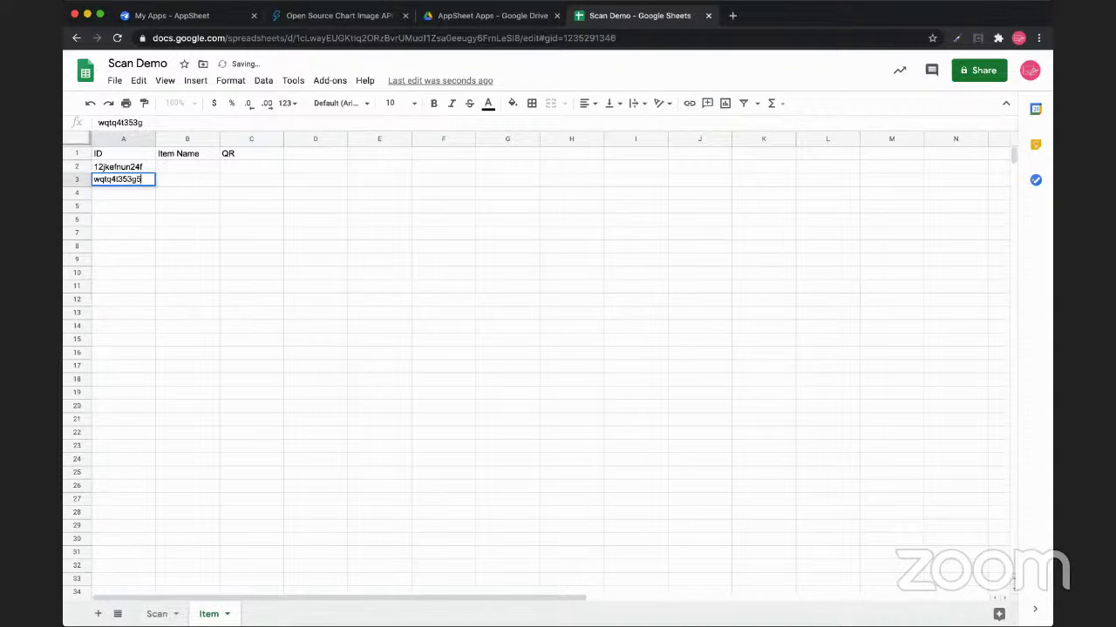
key("Return")
type("235y2453g")
key("Return")
type("325g235g")
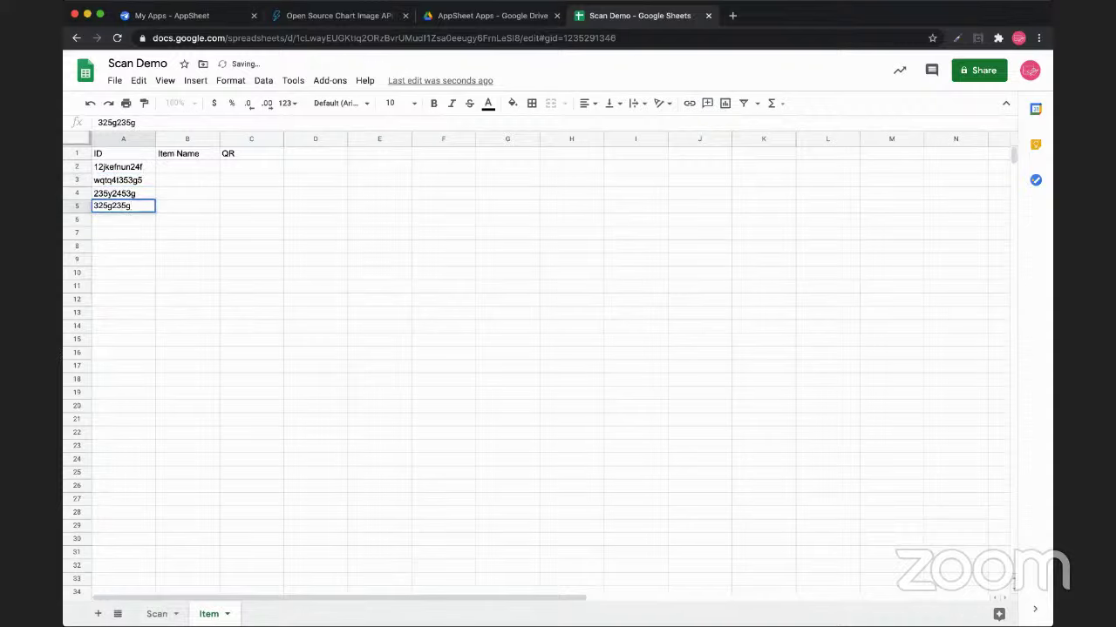
Enter item names Big box, Medium Box, Small Box and Micro Box, then freeze the header row
left_click(186, 165)
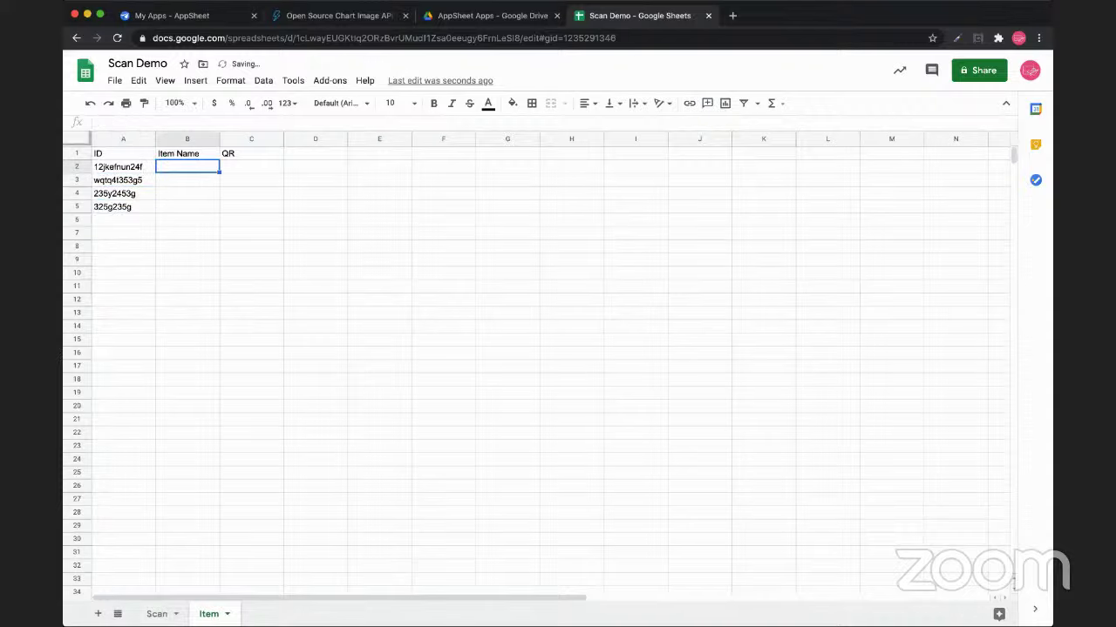
type("Big box")
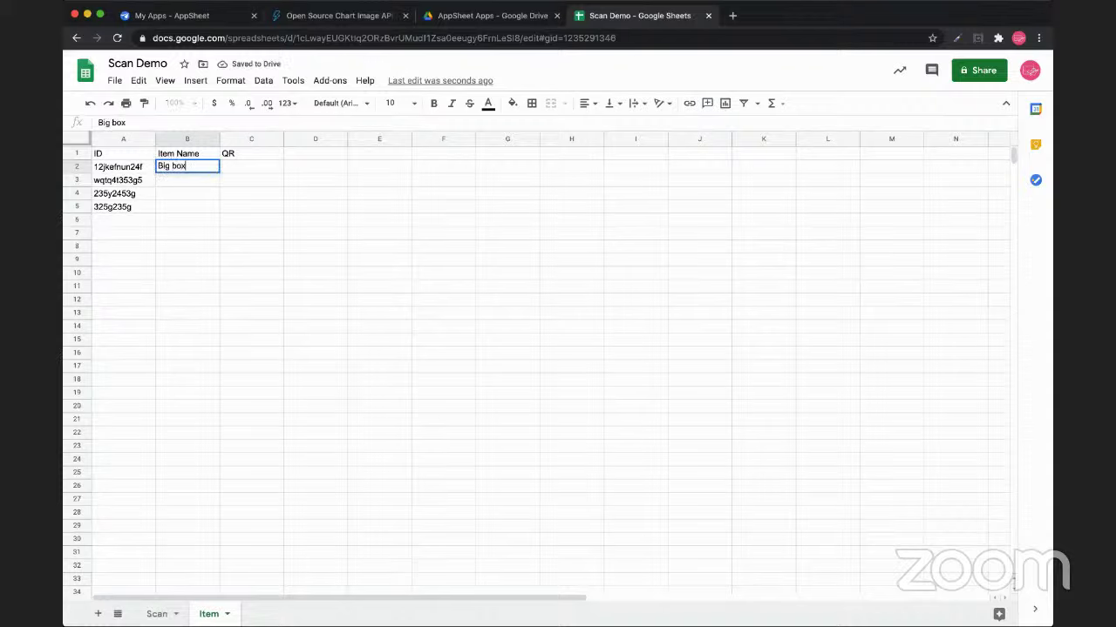
key("Return")
type("Medium Box")
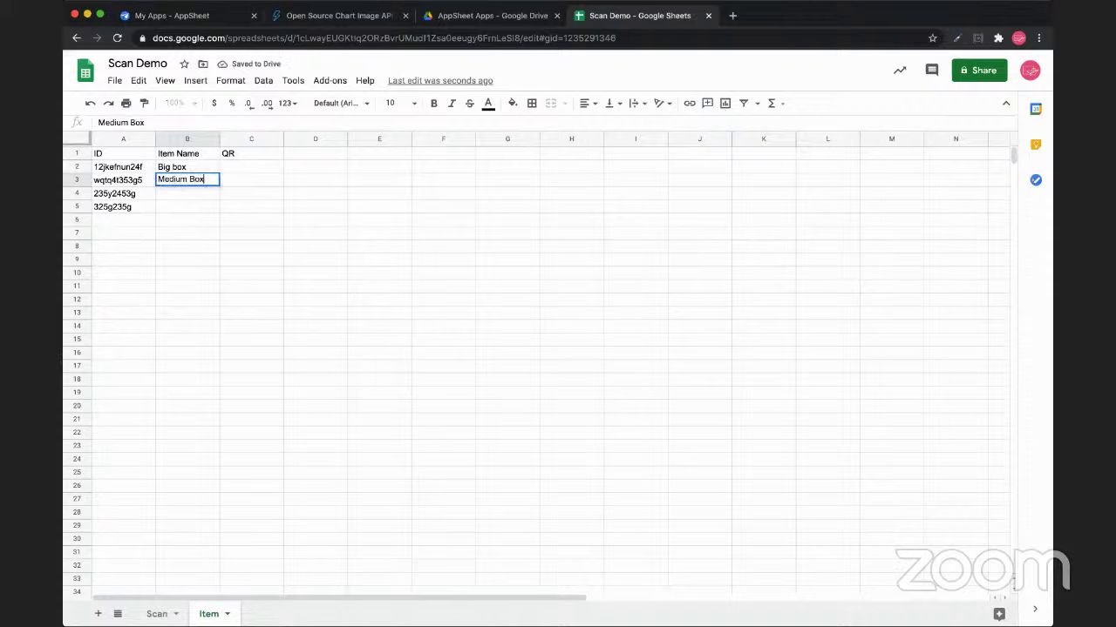
key("Return")
type("Small")
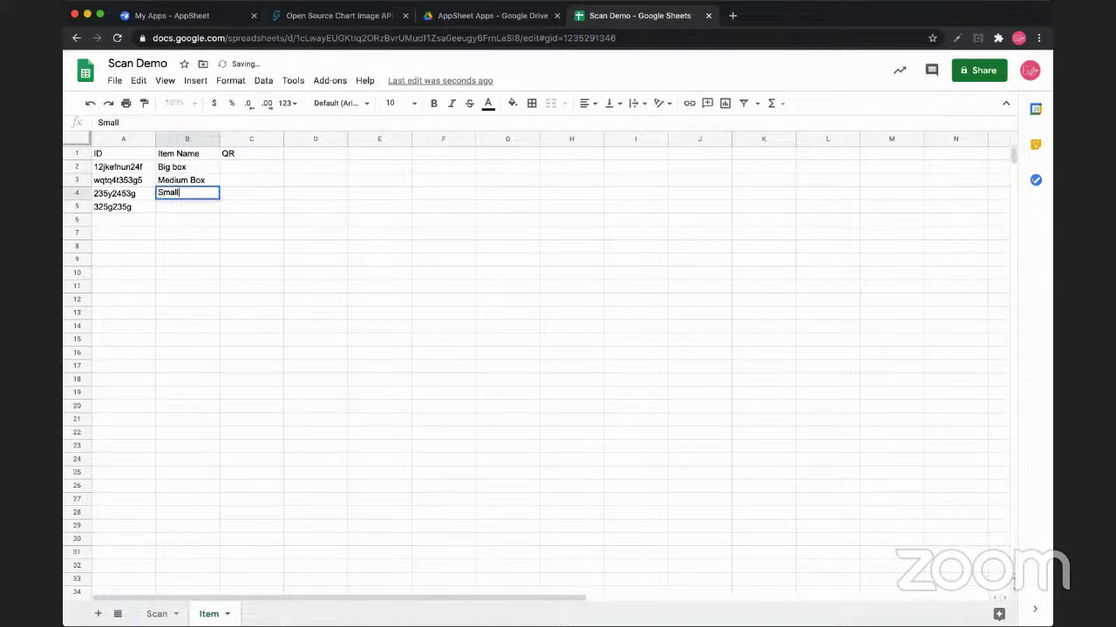
type(" Box")
key("Return")
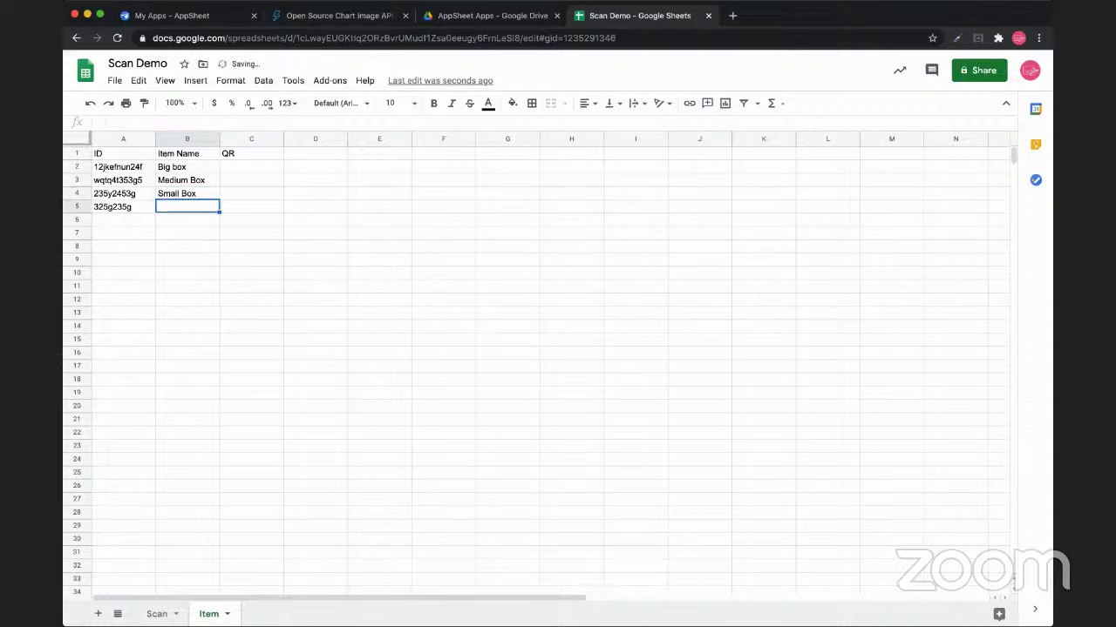
type("Micro")
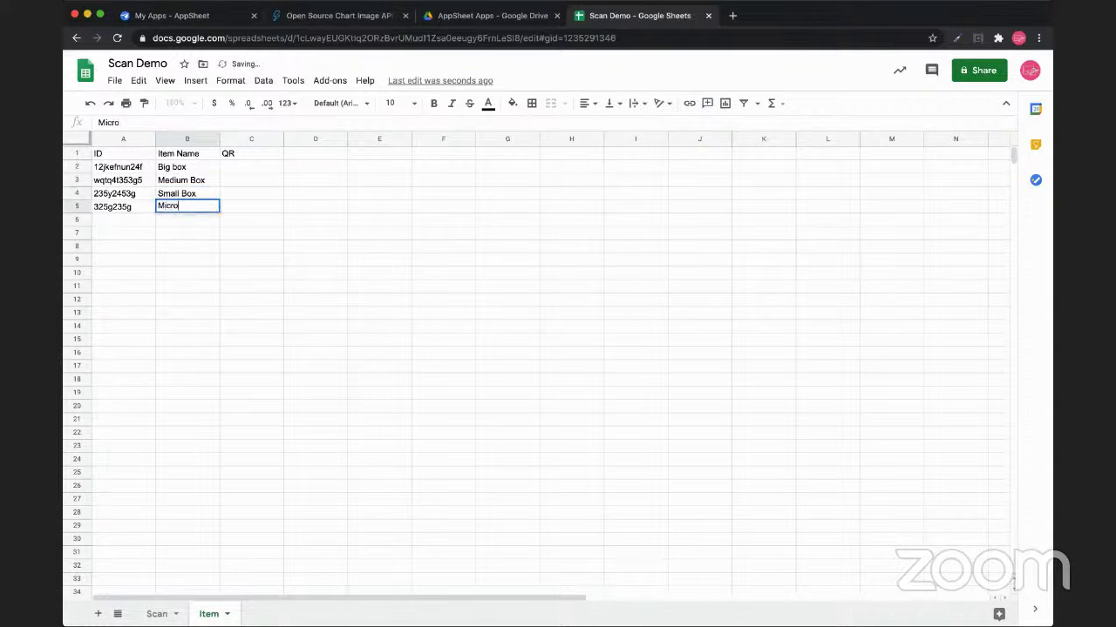
type(" Box")
left_click(187, 231)
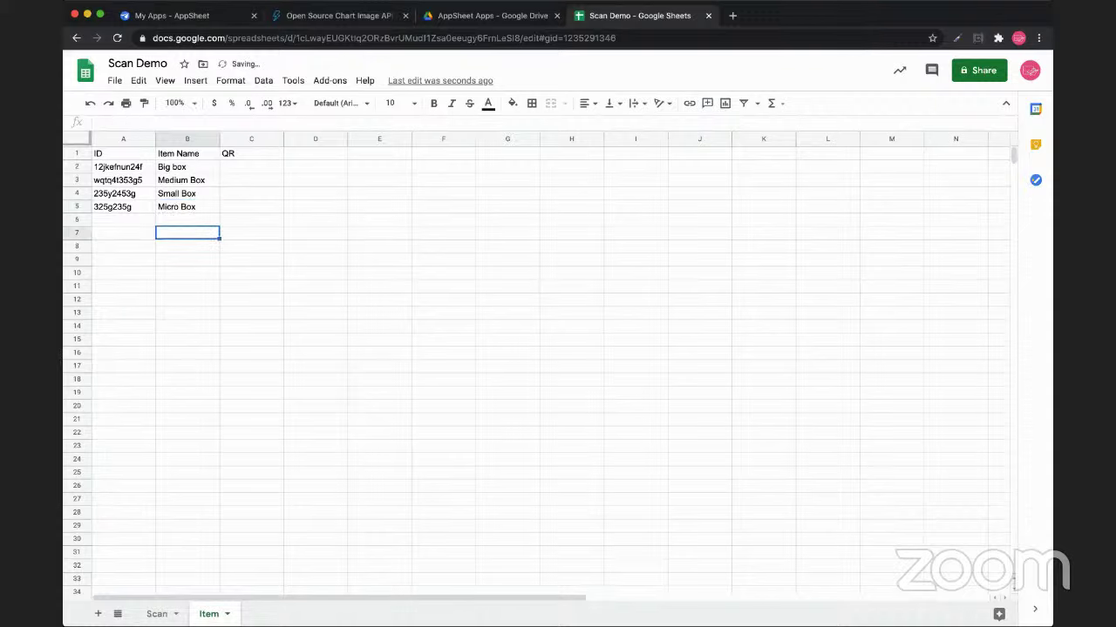
left_click_drag(76, 143, 77, 161)
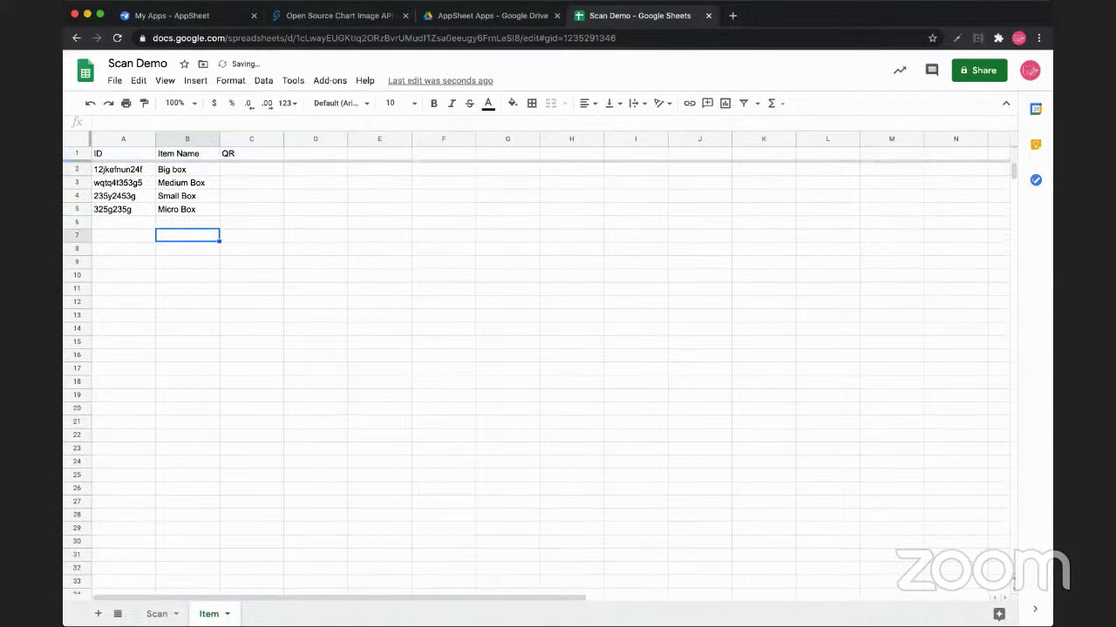
left_click(316, 138)
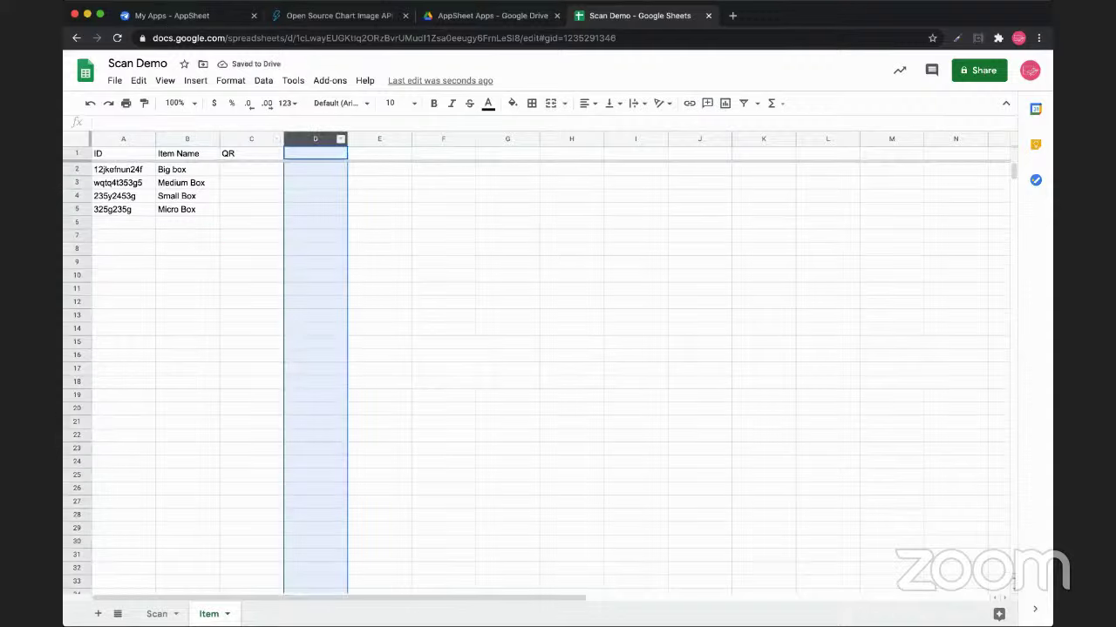
left_click(251, 169)
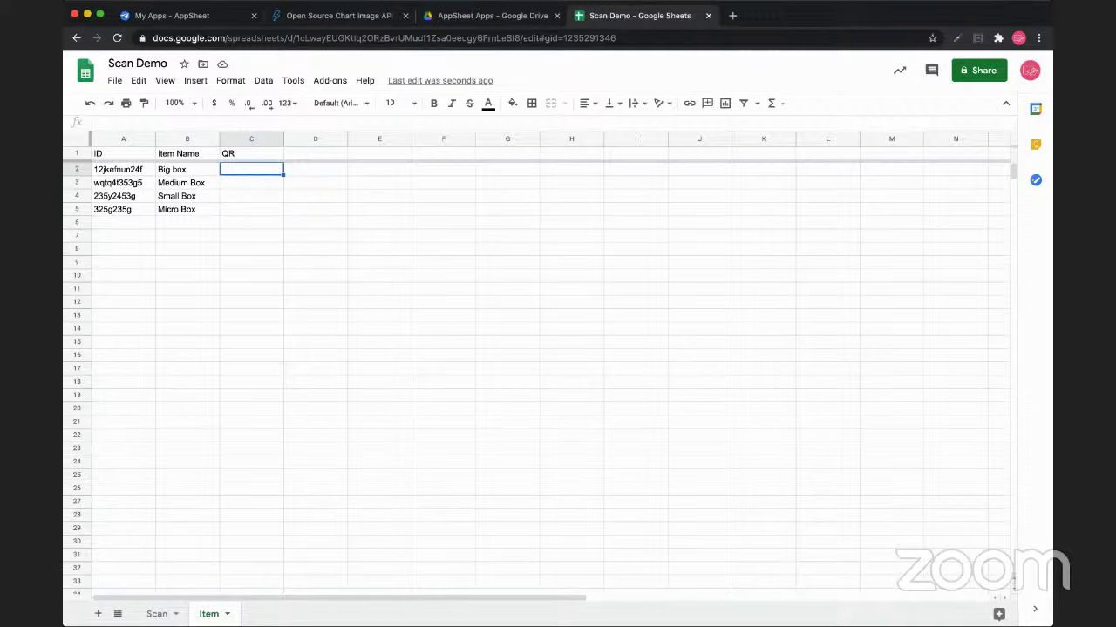
left_click_drag(187, 169, 186, 209)
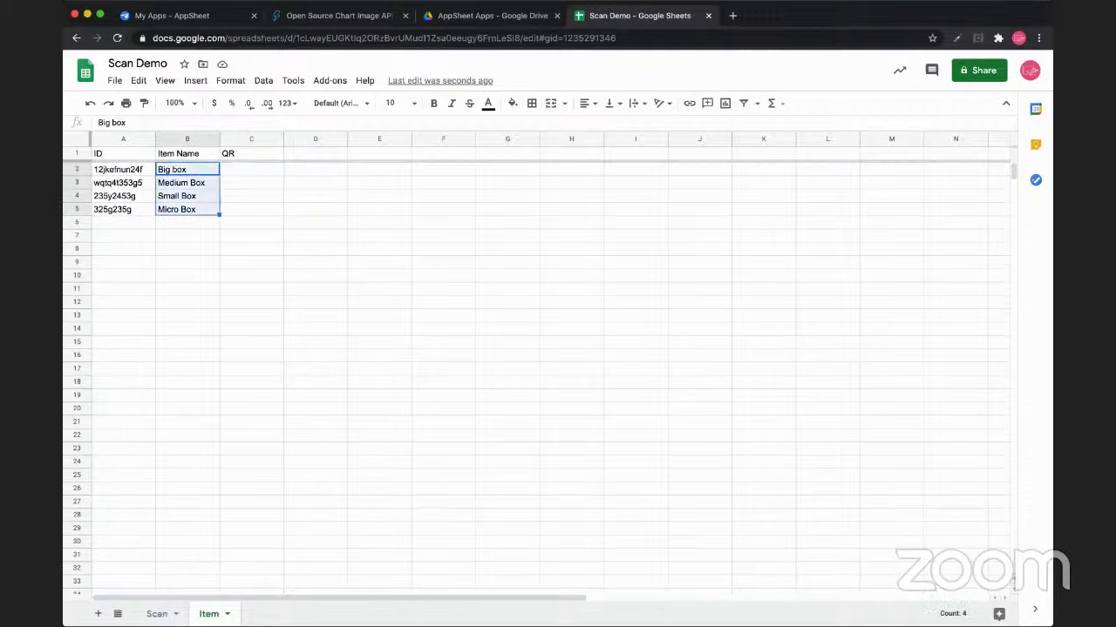
left_click(157, 613)
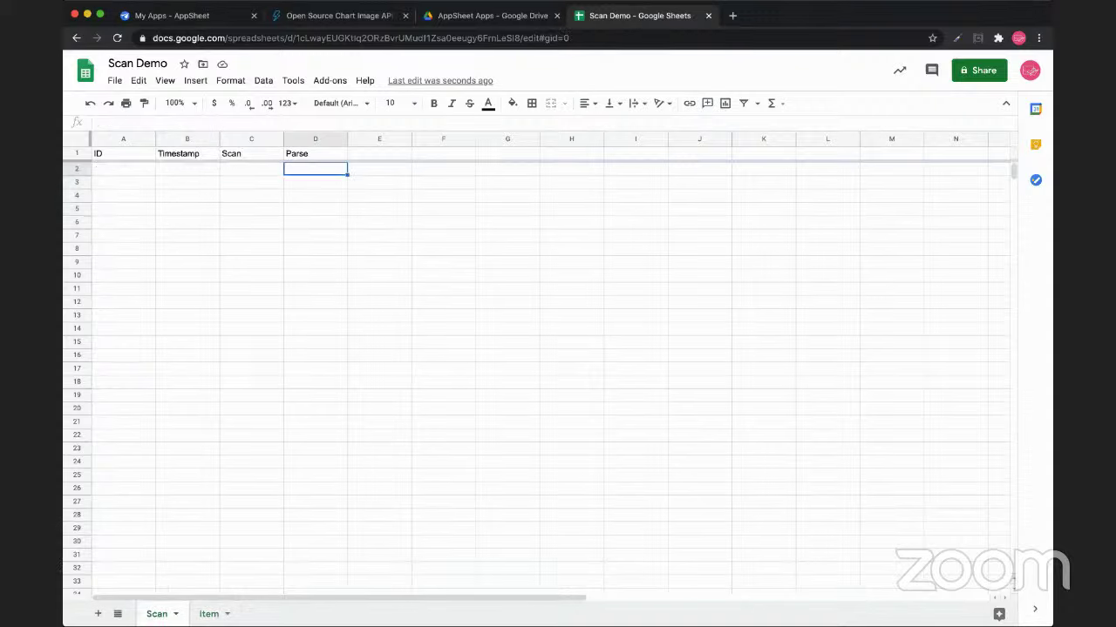
left_click(209, 614)
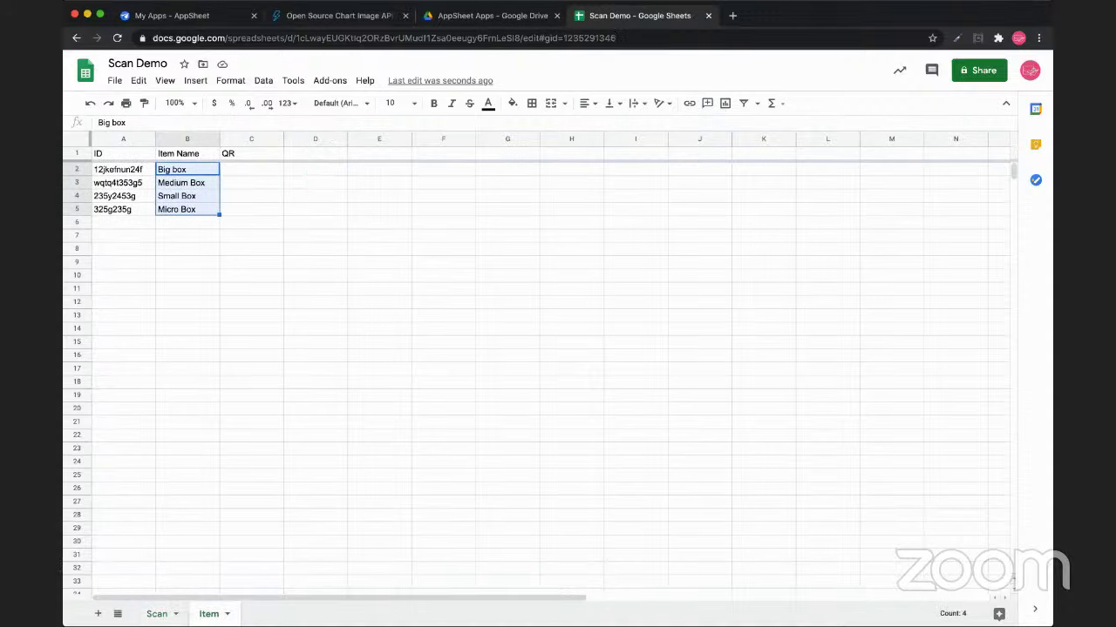
left_click_drag(122, 169, 123, 209)
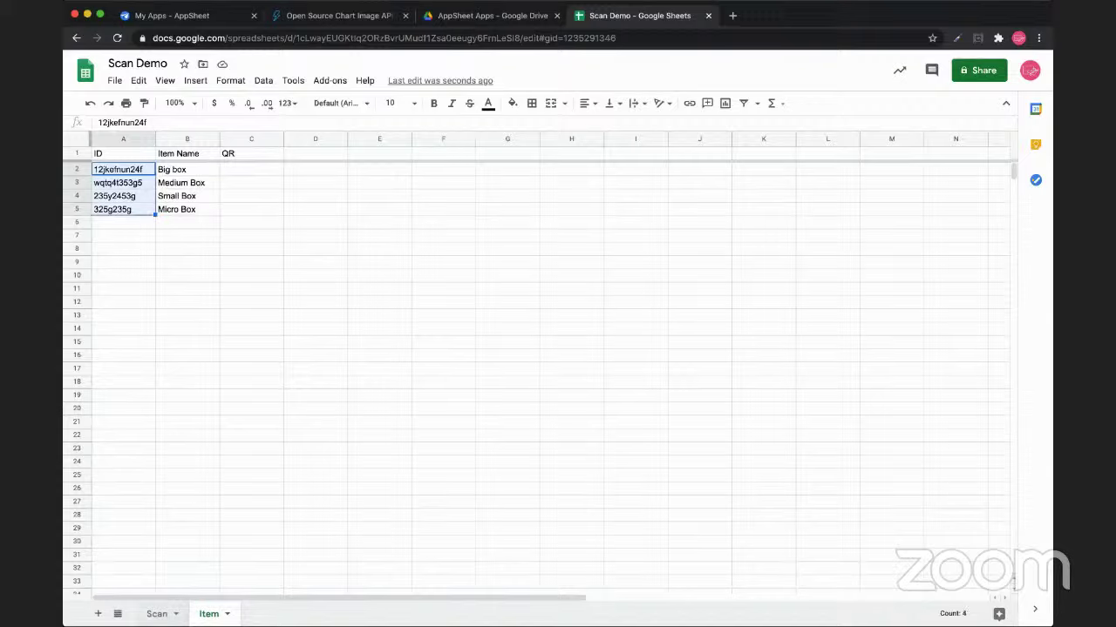
left_click(157, 613)
left_click_drag(251, 169, 251, 210)
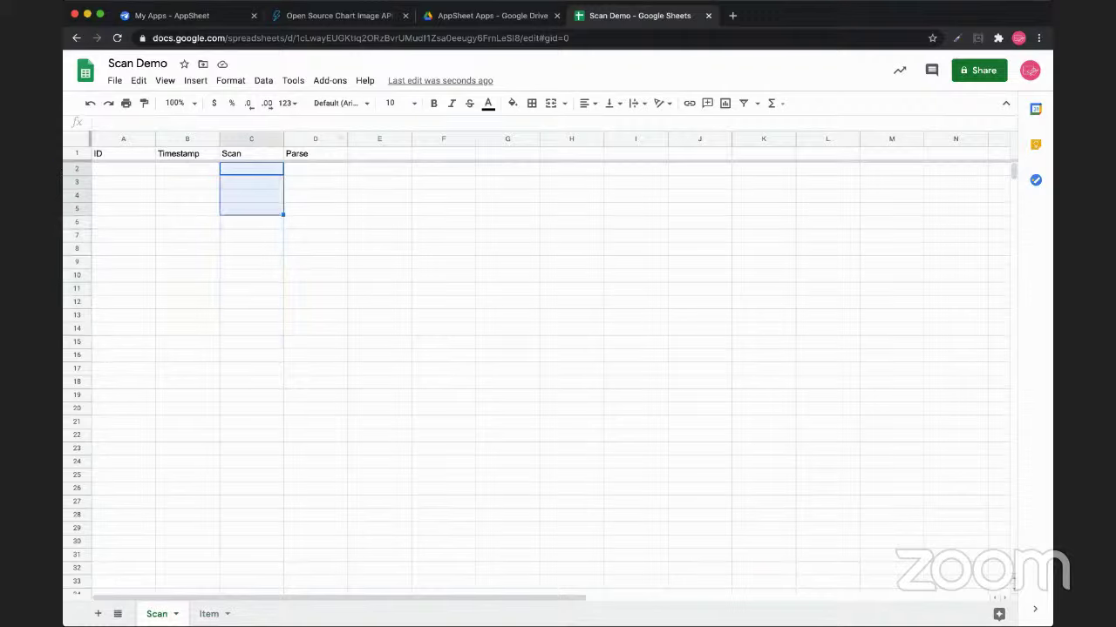
left_click(315, 154)
left_click(251, 153)
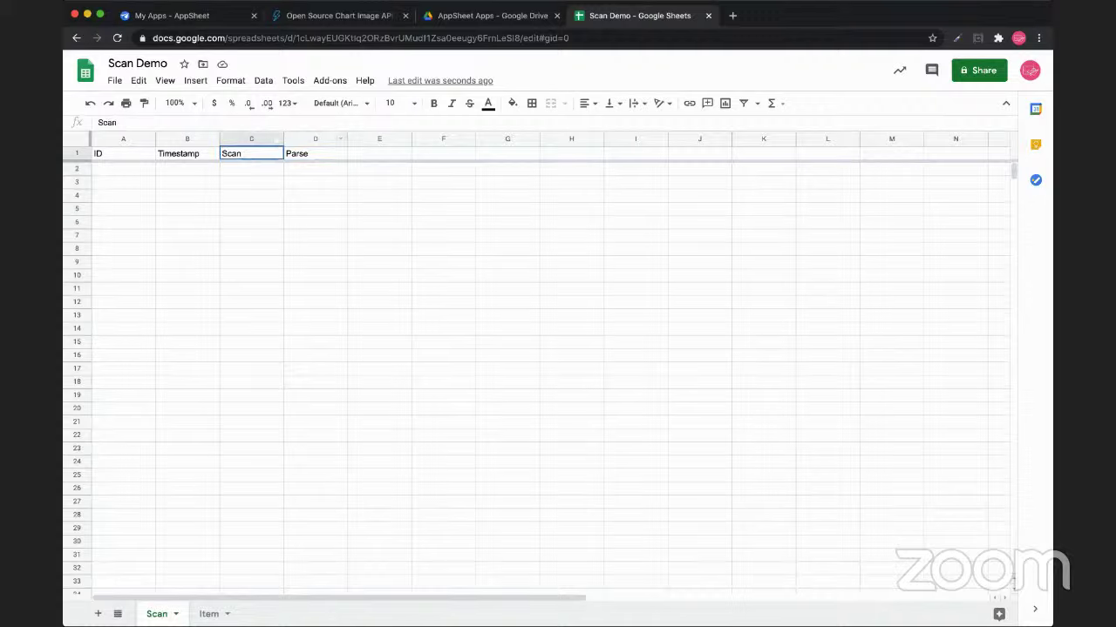
left_click(316, 154)
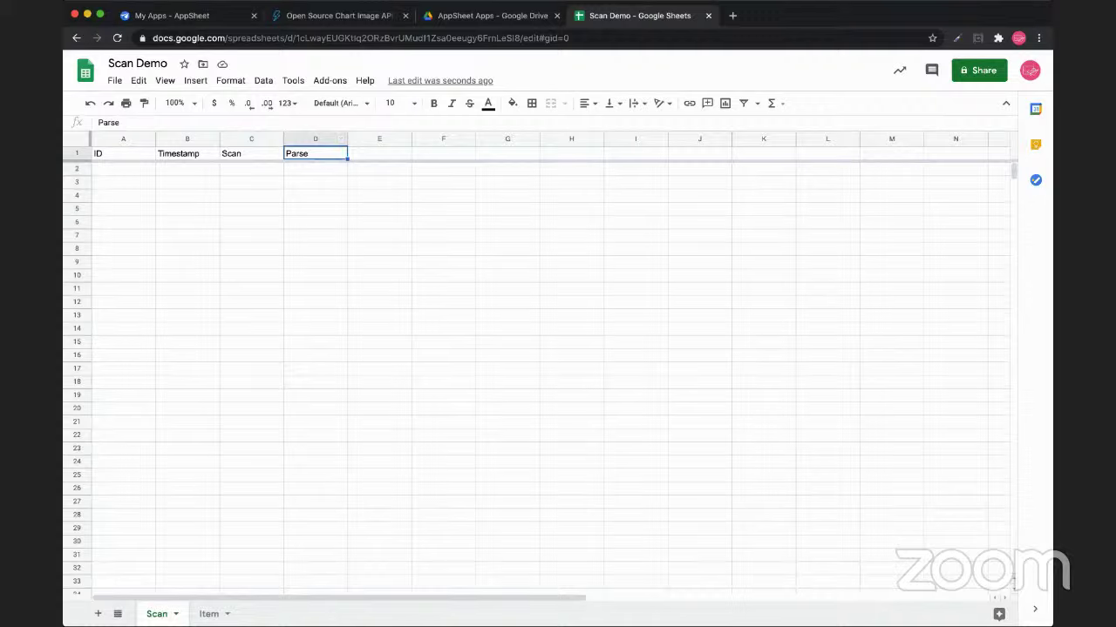
left_click_drag(251, 153, 316, 168)
left_click(316, 153)
left_click(209, 614)
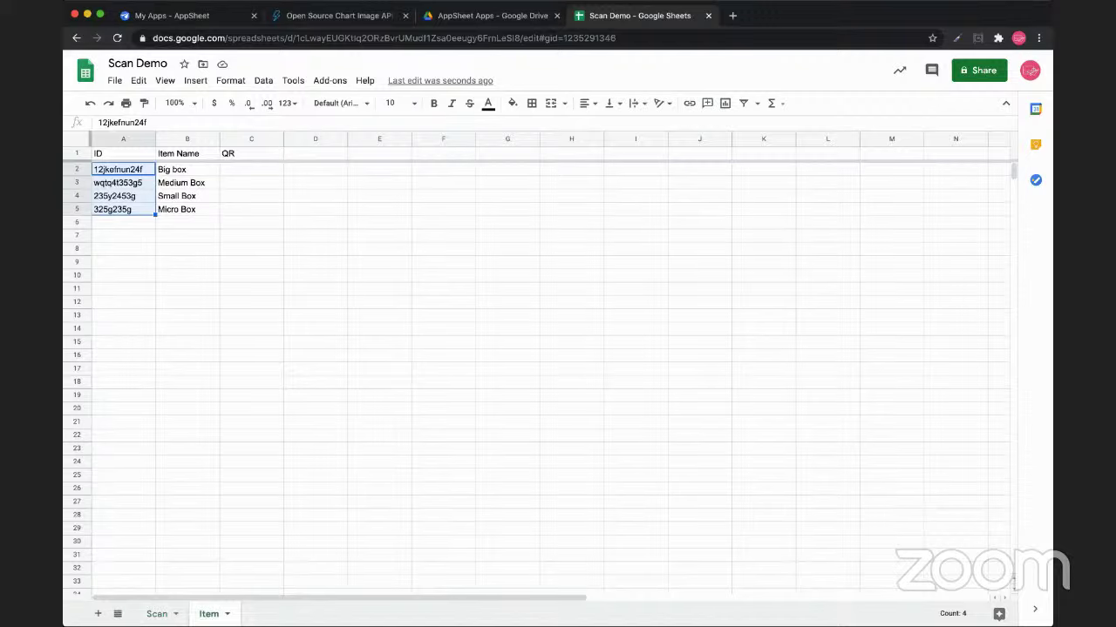
left_click_drag(187, 169, 187, 210)
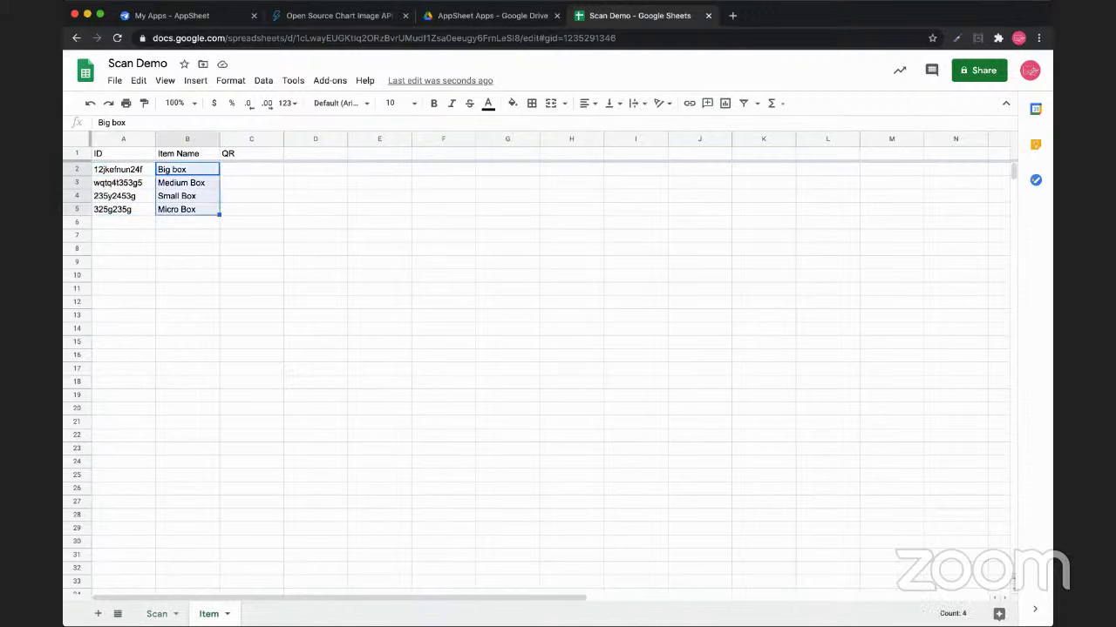
left_click(188, 236)
left_click(187, 209)
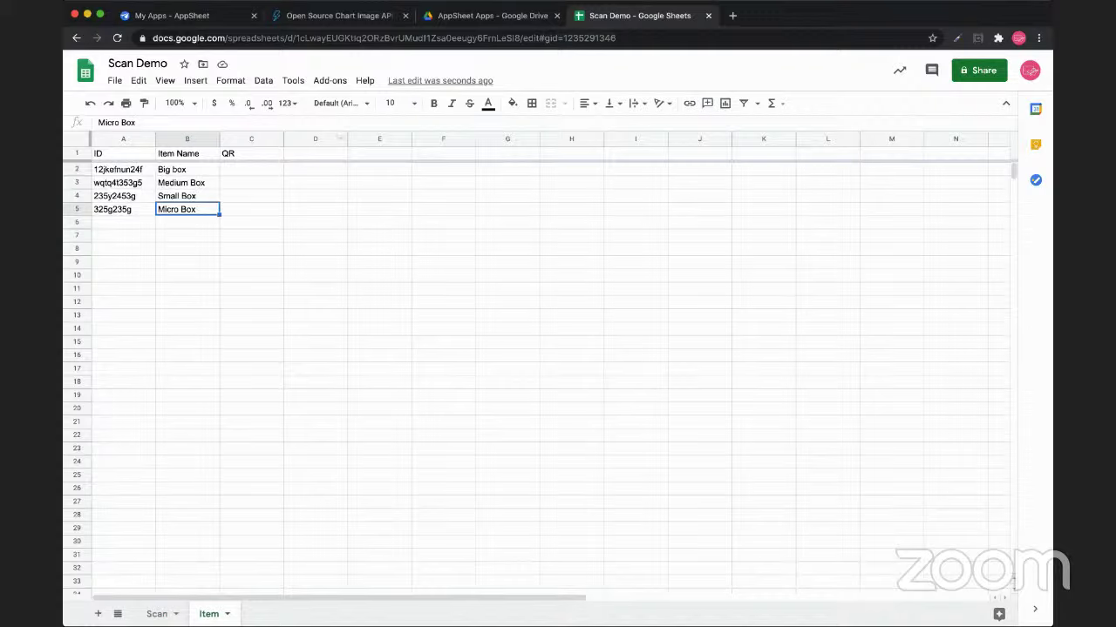
Add Test Box in B6 with ID 111223333 in A6
left_click(123, 209)
left_click(188, 222)
type("Te")
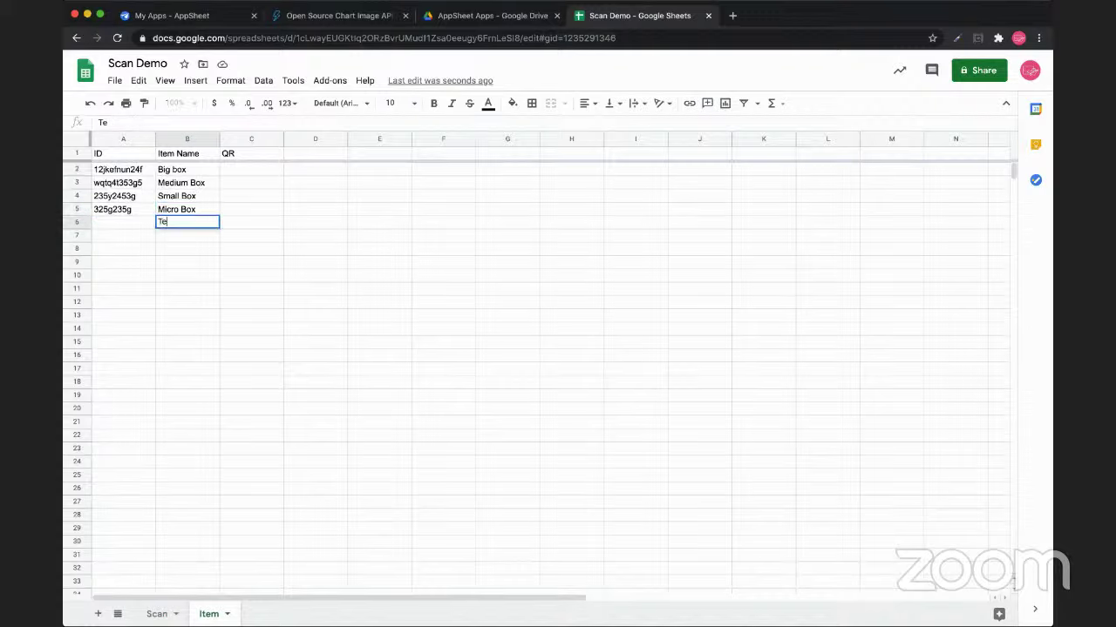
type("st Box")
left_click(123, 222)
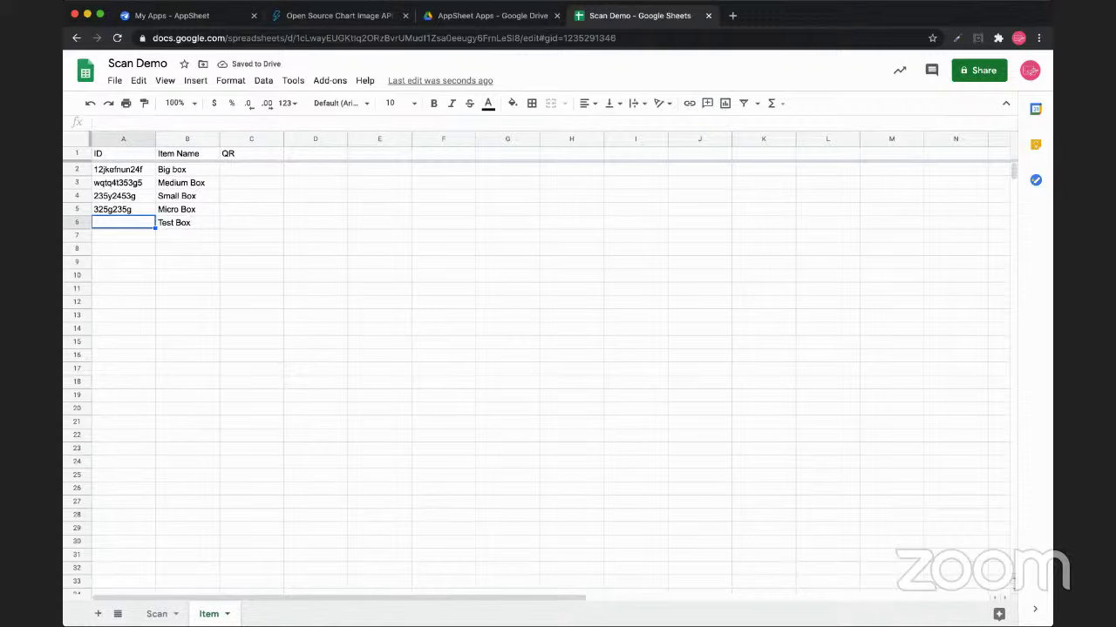
type("1112")
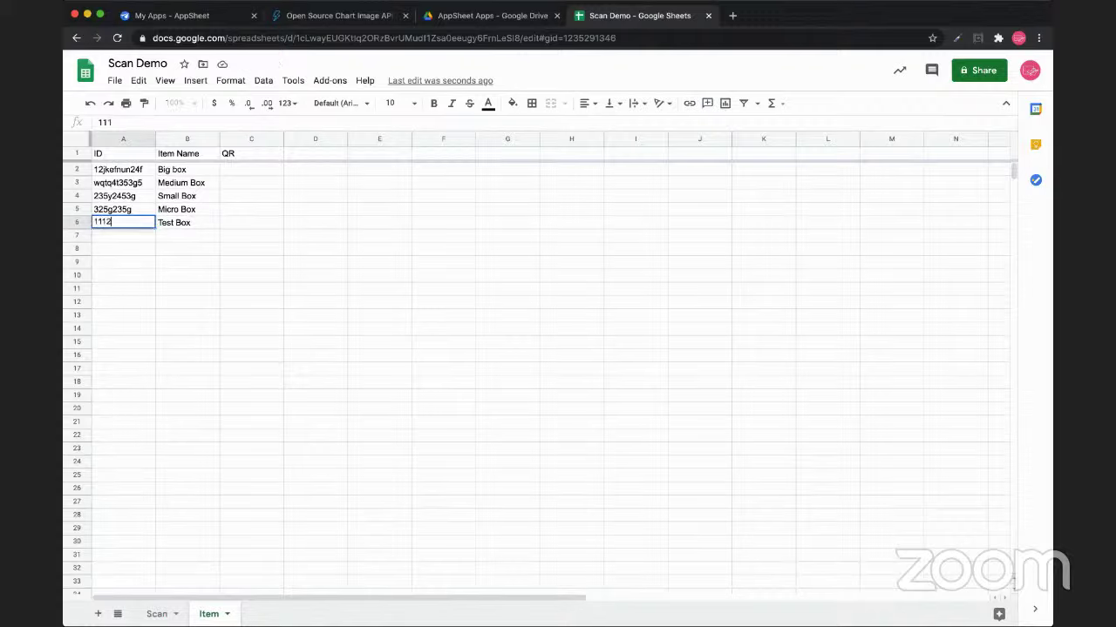
type("23333")
left_click_drag(107, 222, 134, 223)
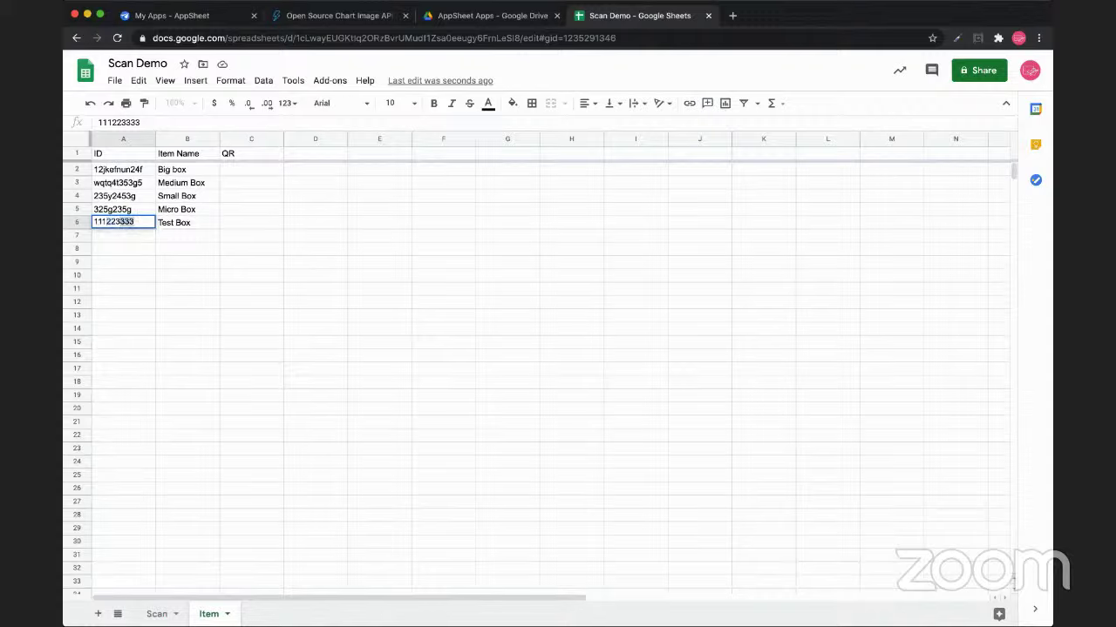
key("Return")
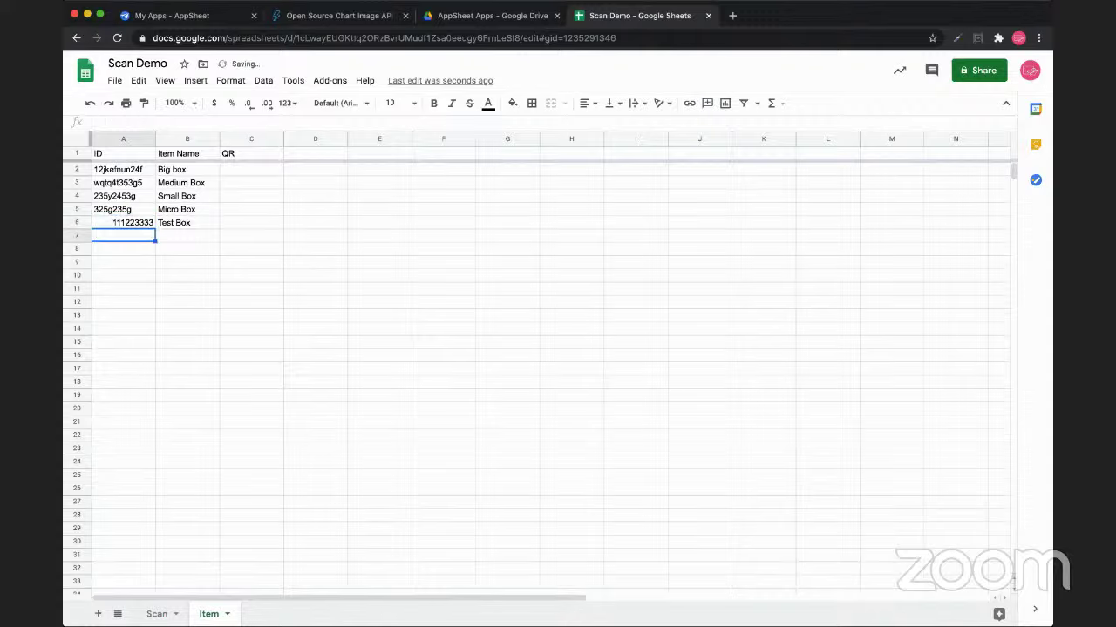
left_click(123, 222)
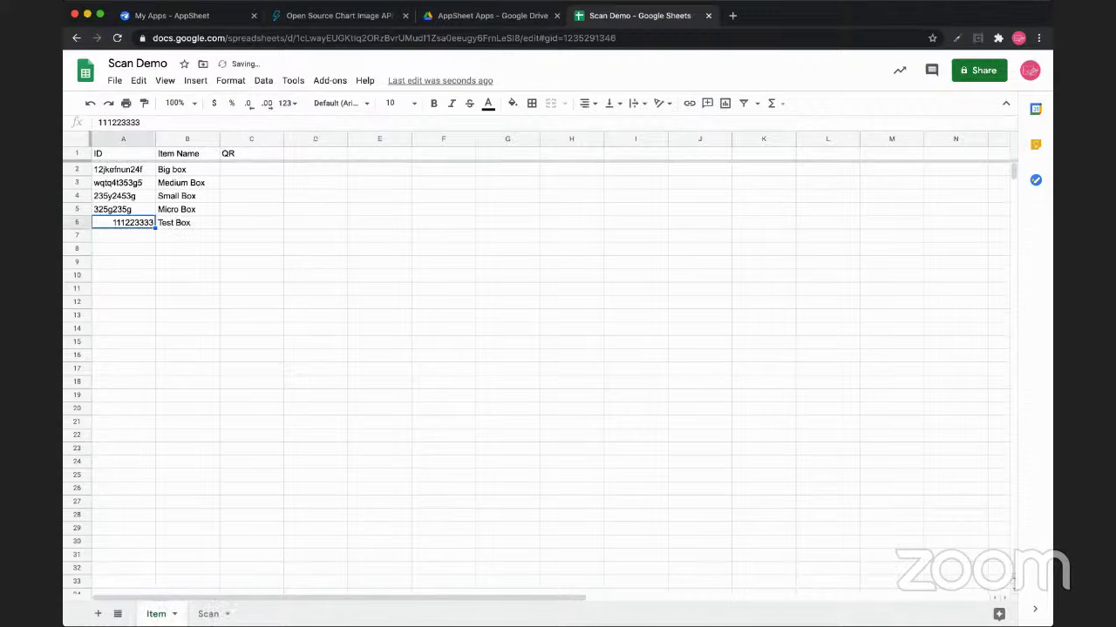
Look through the Add-ons and Tools menus, then close them
left_click(330, 80)
left_click(293, 80)
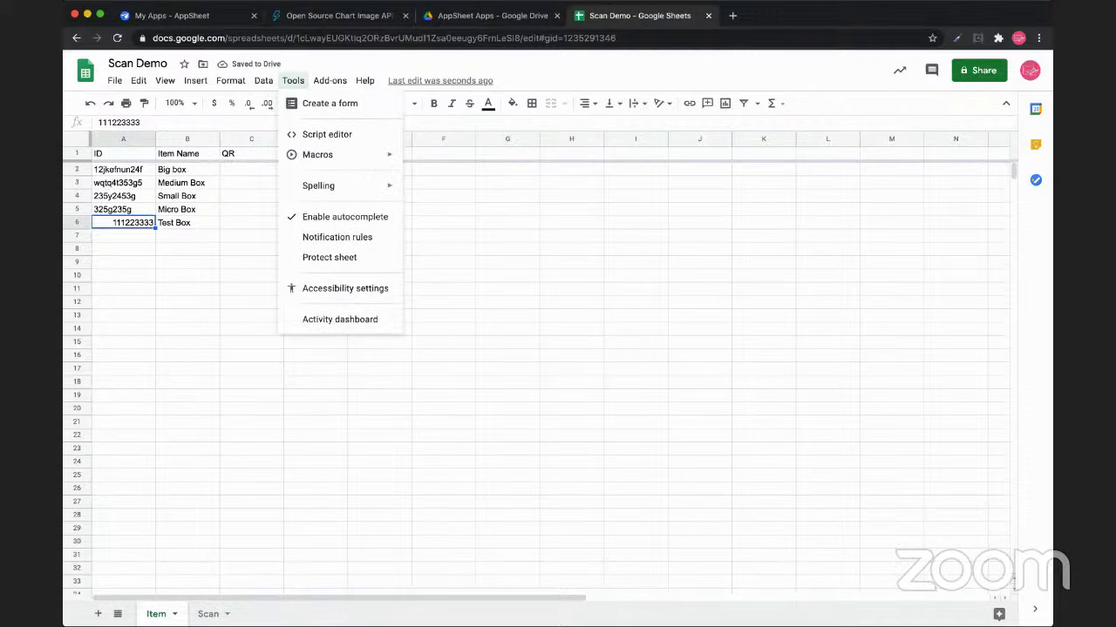
mouse_move(263, 80)
mouse_move(329, 80)
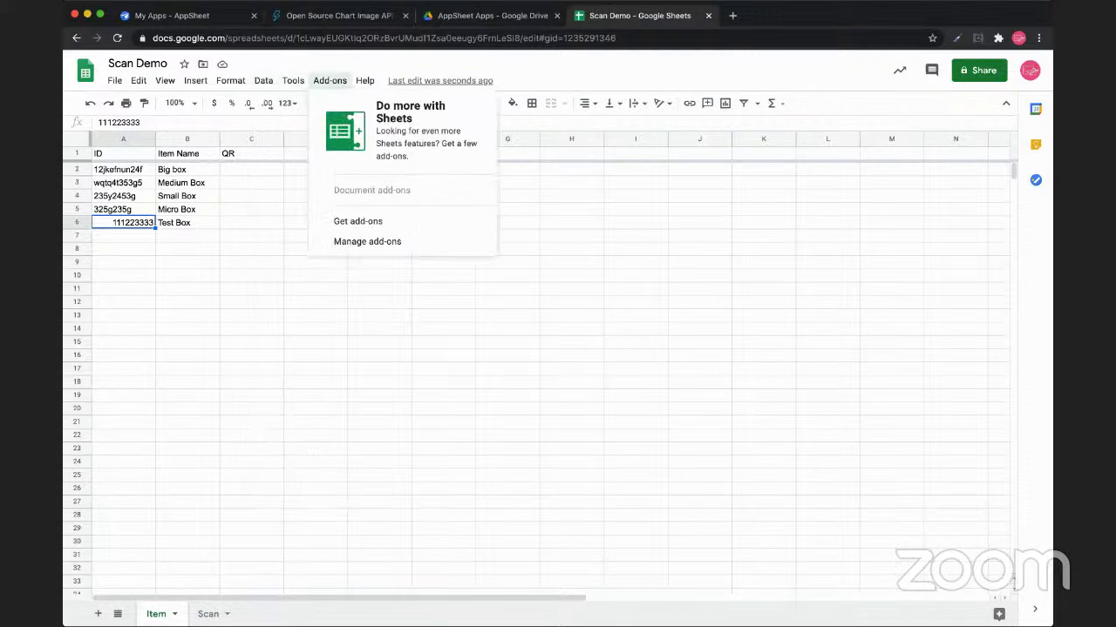
left_click(251, 422)
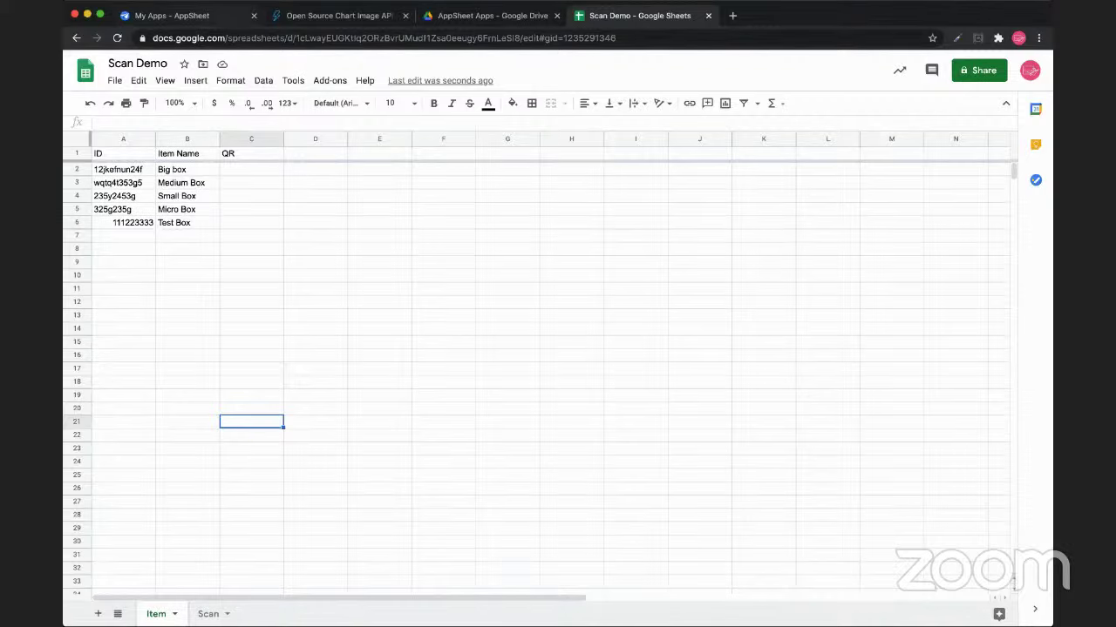
key("super+1")
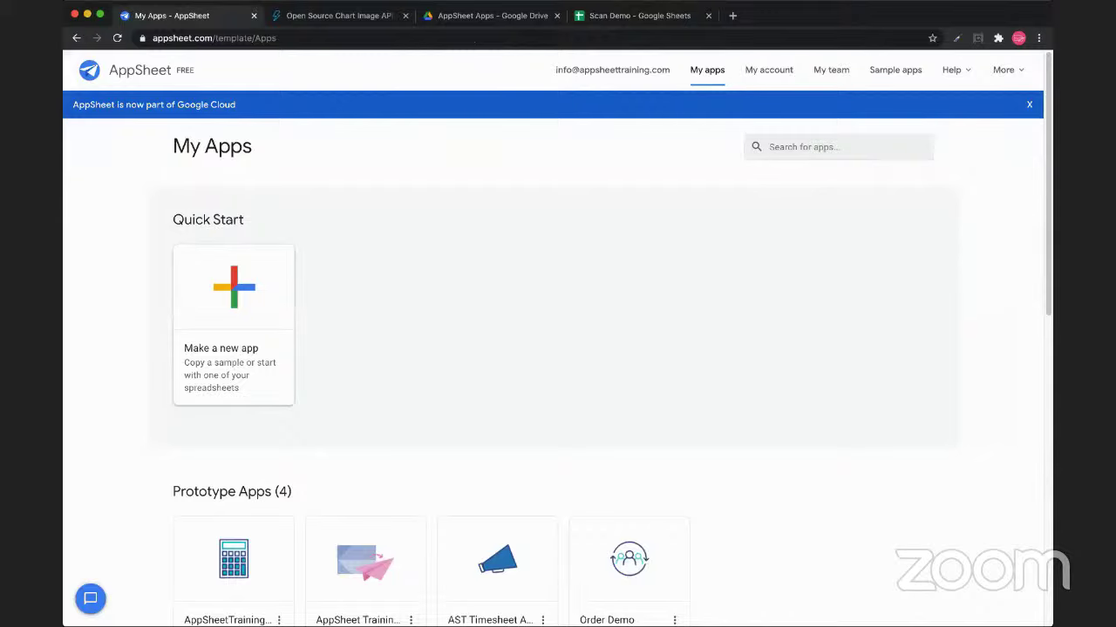
key("super+4")
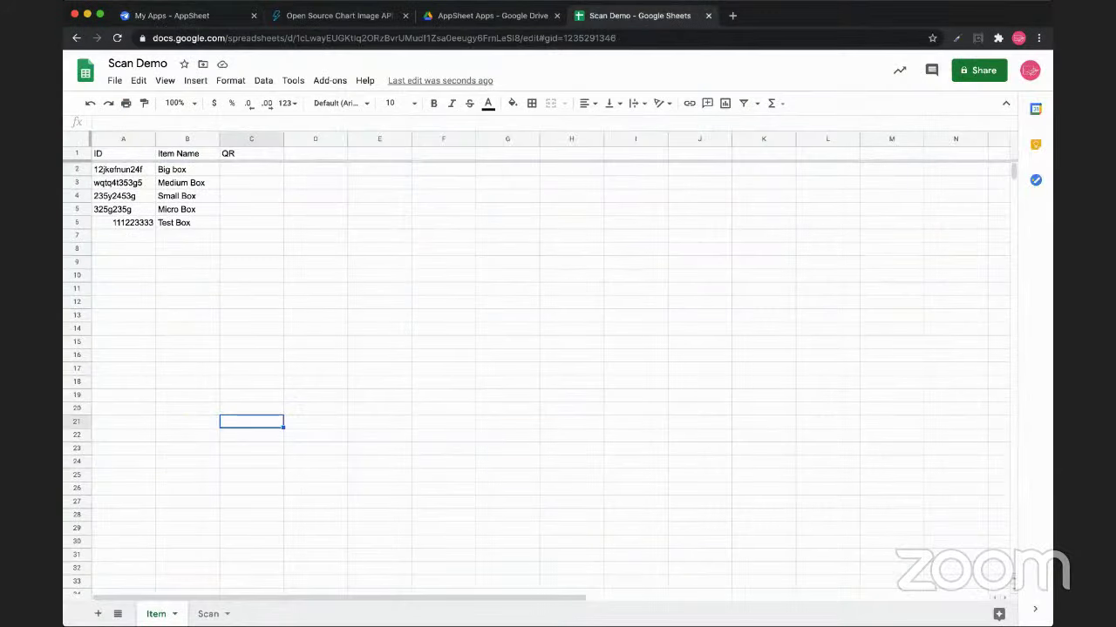
left_click(123, 222)
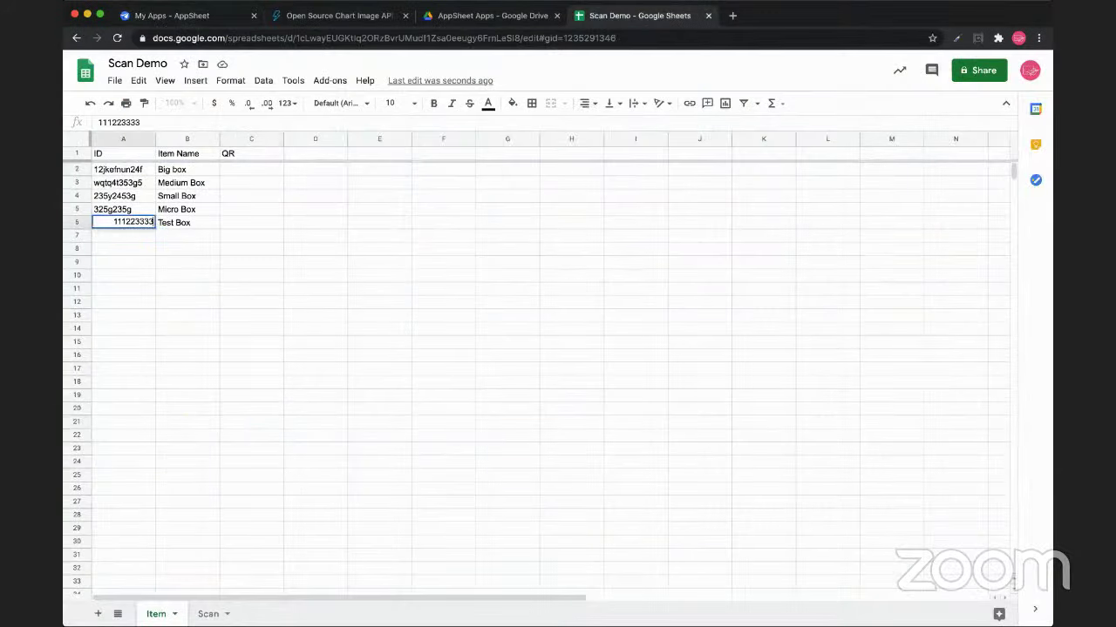
type("1")
left_click(123, 261)
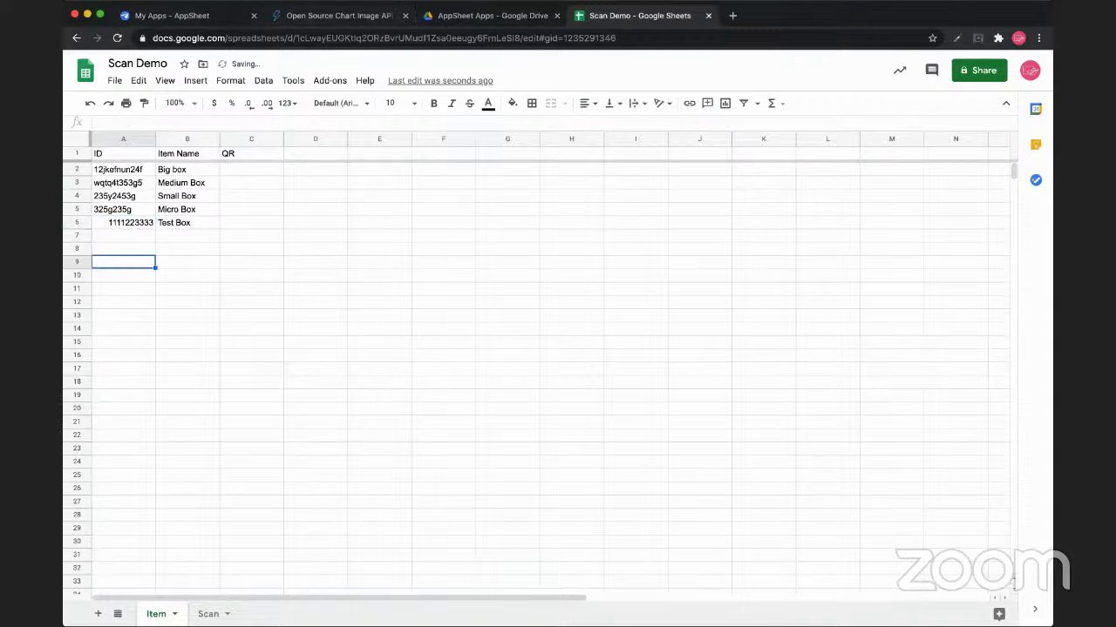
key("ctrl+shift+Tab")
key("ctrl+shift+Tab")
key("ctrl+shift+Tab")
Name the new app Scan Demo
left_click(459, 202)
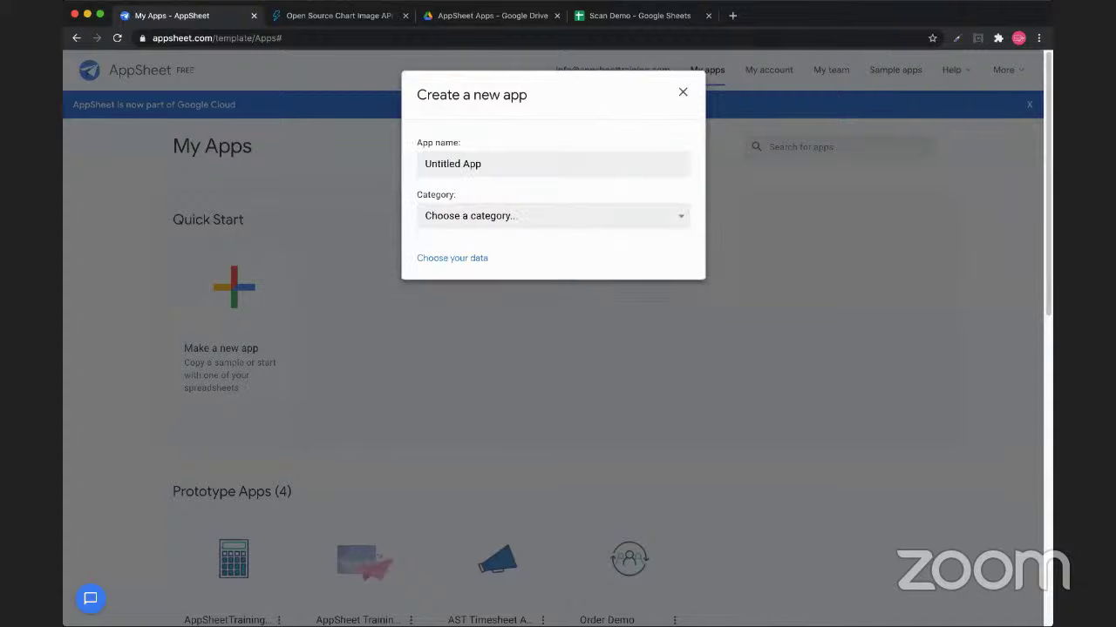
key("super+a")
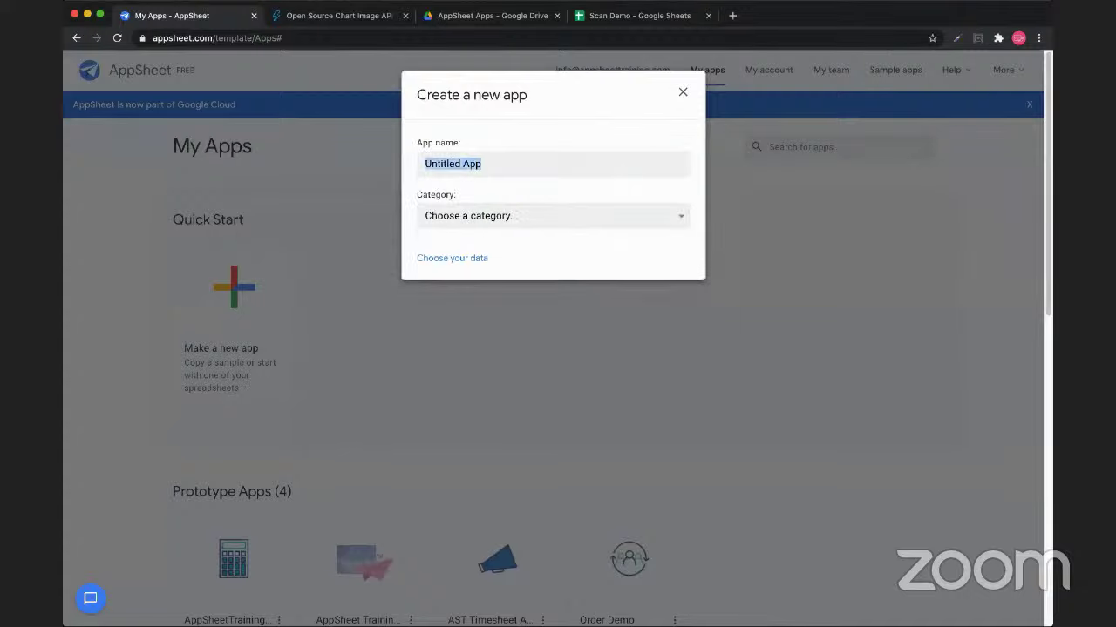
type("Scan Demo")
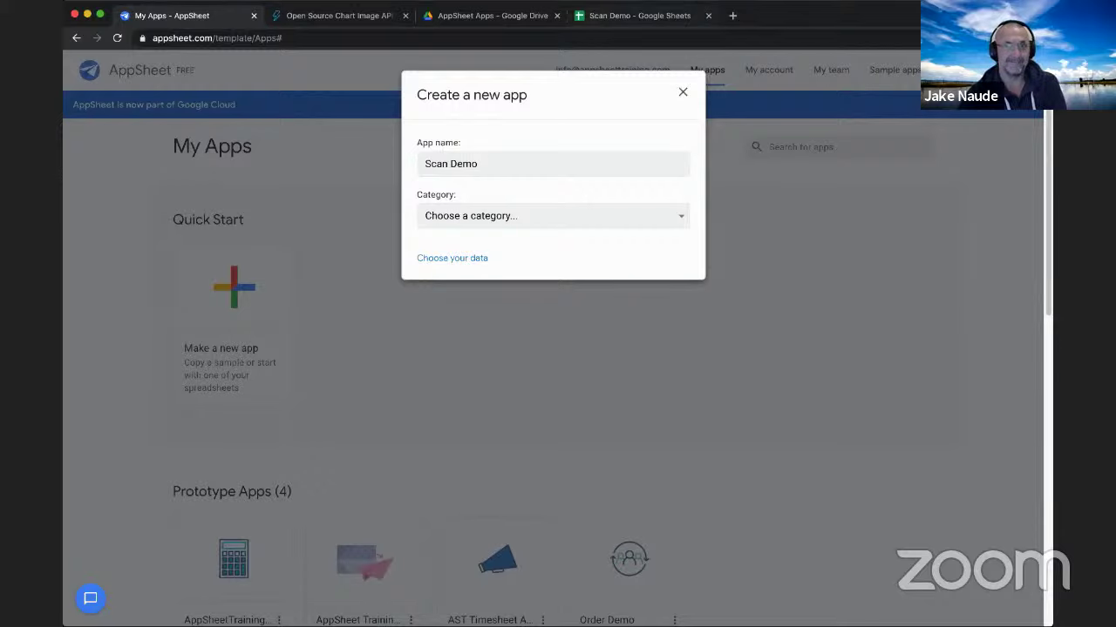
Shorten the Test Box ID in A6 to 111122333, then return to AppSheet
key("super+4")
left_click(123, 222)
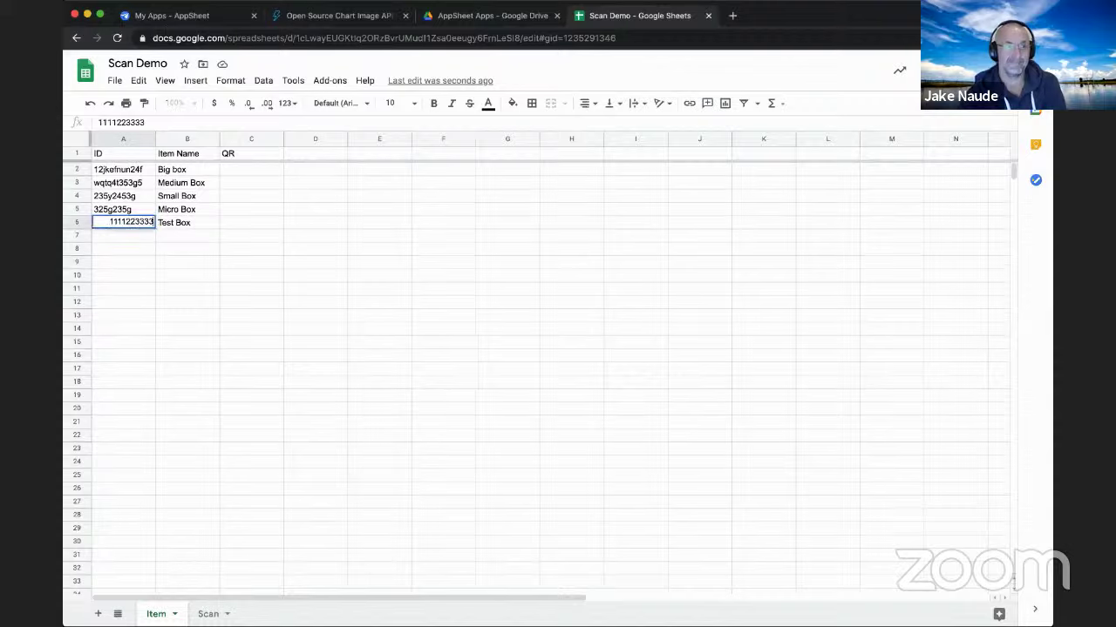
key("BackSpace")
left_click(123, 261)
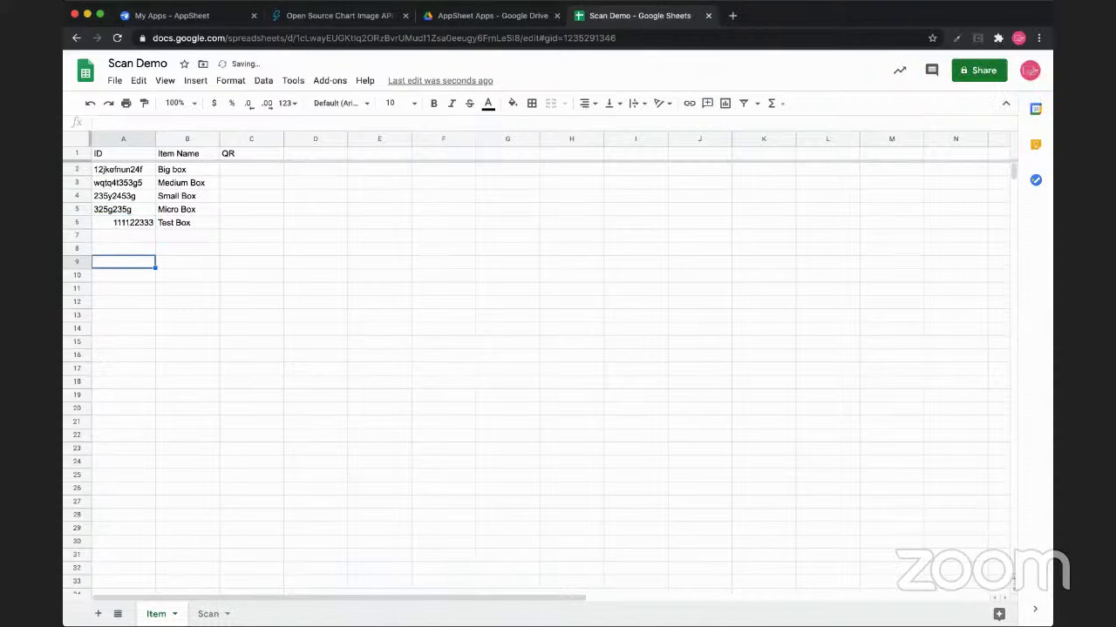
left_click(123, 222)
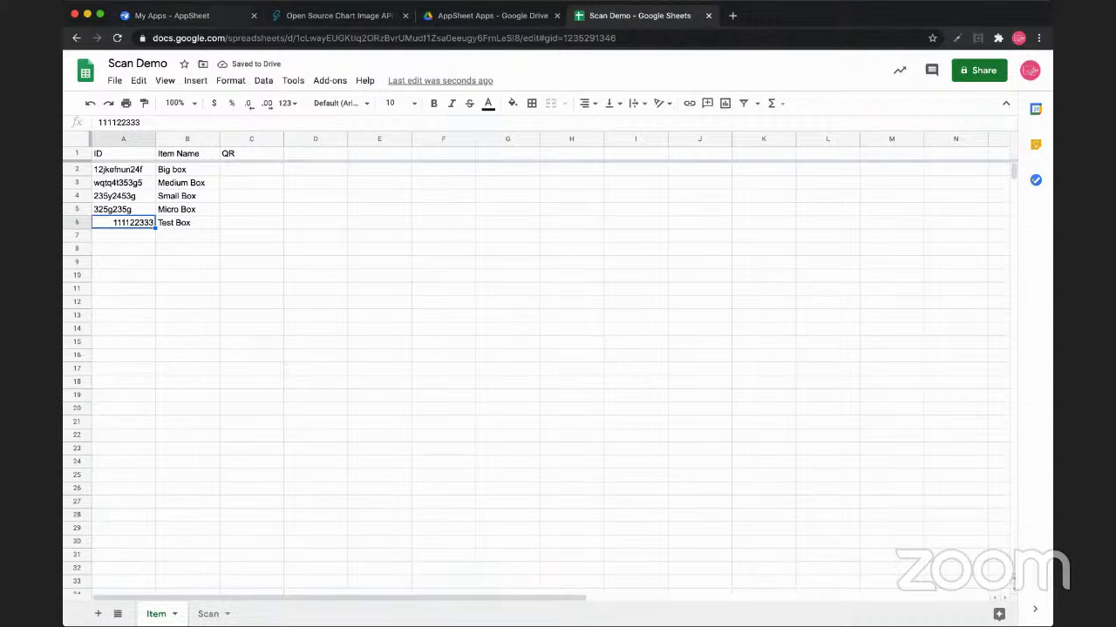
key("super+1")
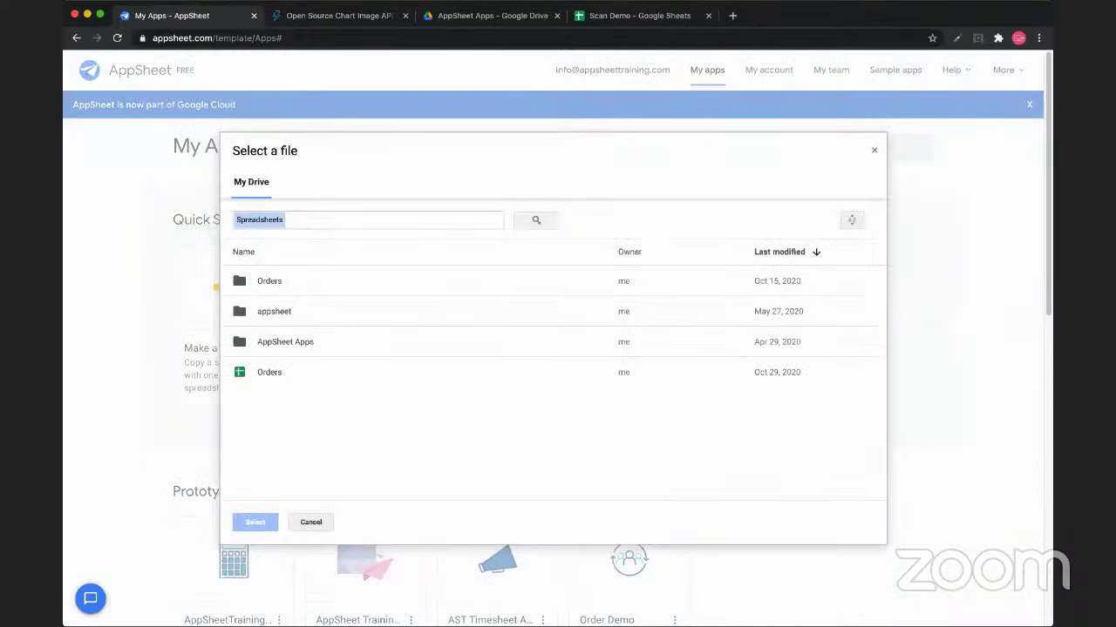
Choose the Scan Demo spreadsheet from the AppSheet Apps folder as the app's data
double_click(285, 342)
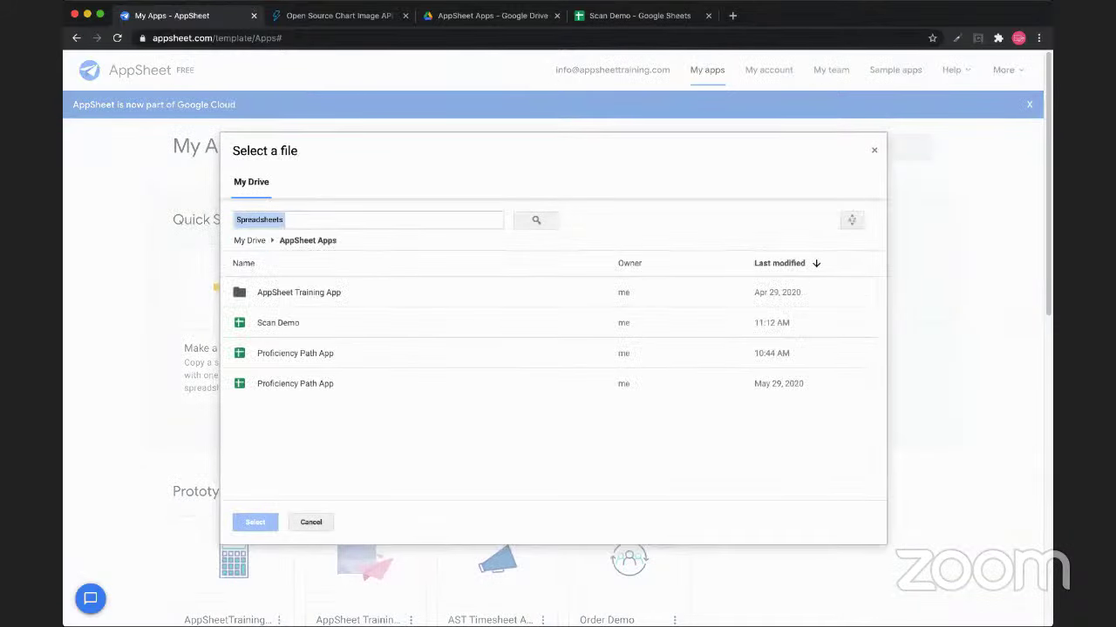
left_click(278, 323)
left_click(255, 522)
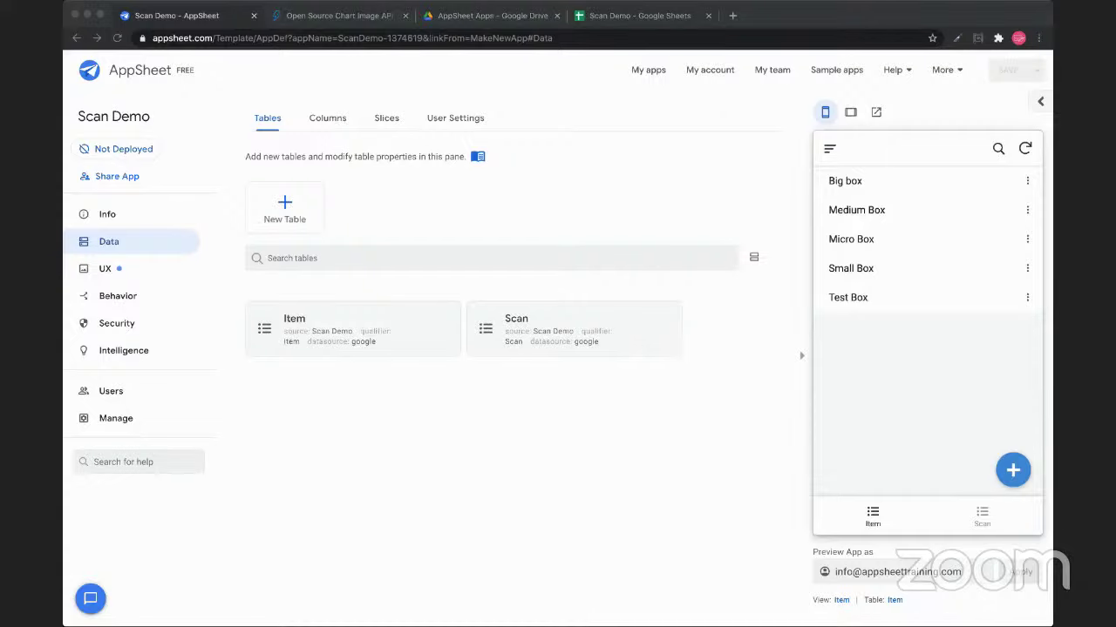
Set the Item table's QR column to type Image and mark it as a label, then expand Scan
left_click(327, 117)
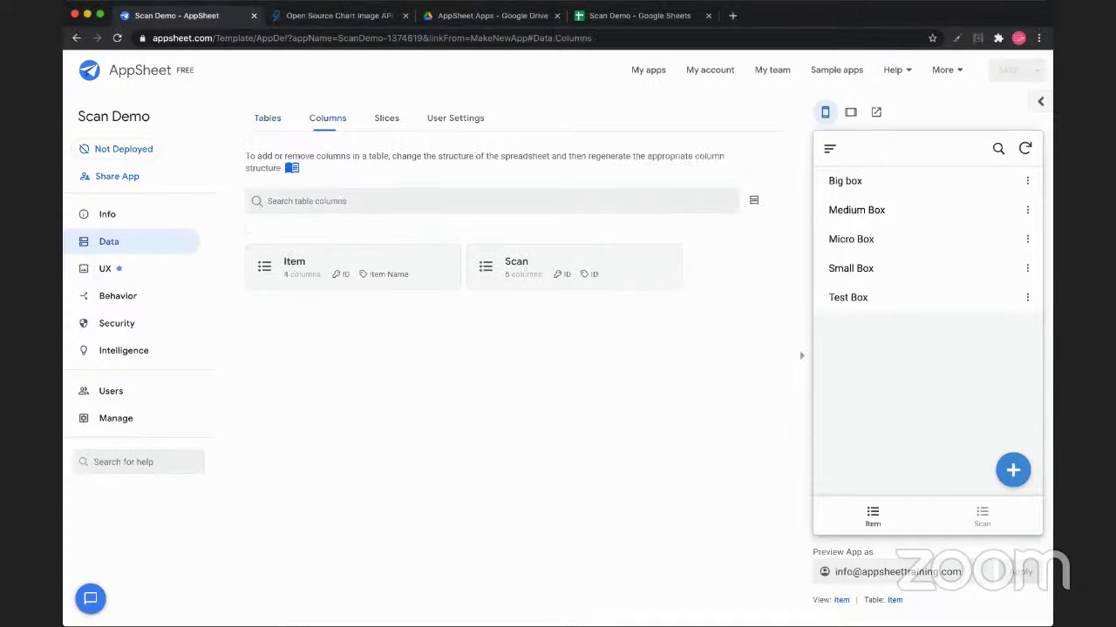
left_click(294, 262)
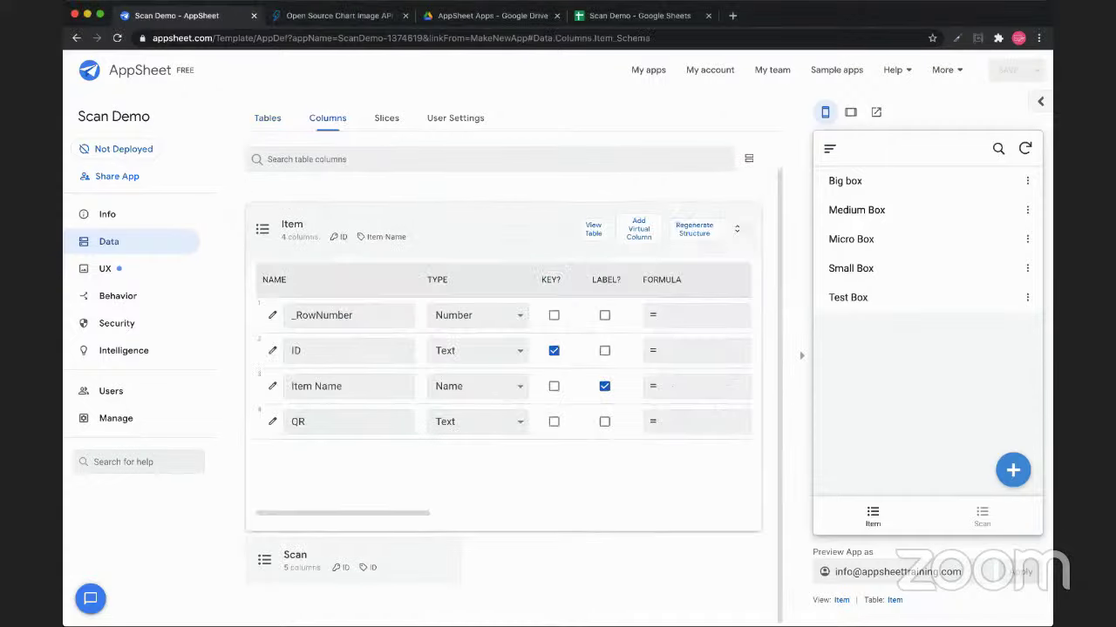
double_click(297, 350)
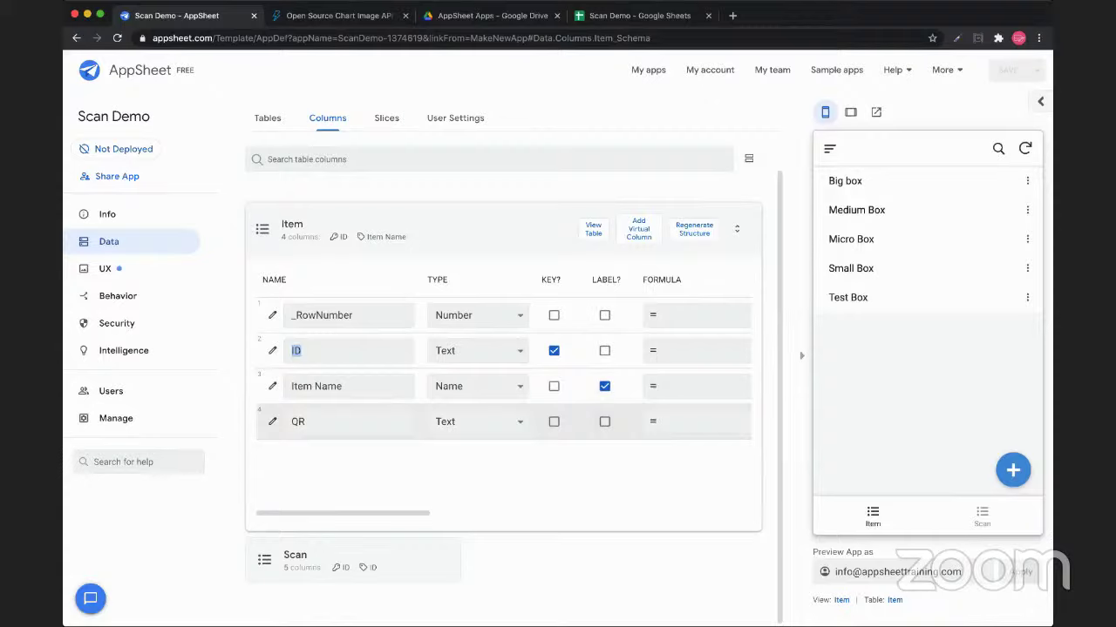
left_click(604, 422)
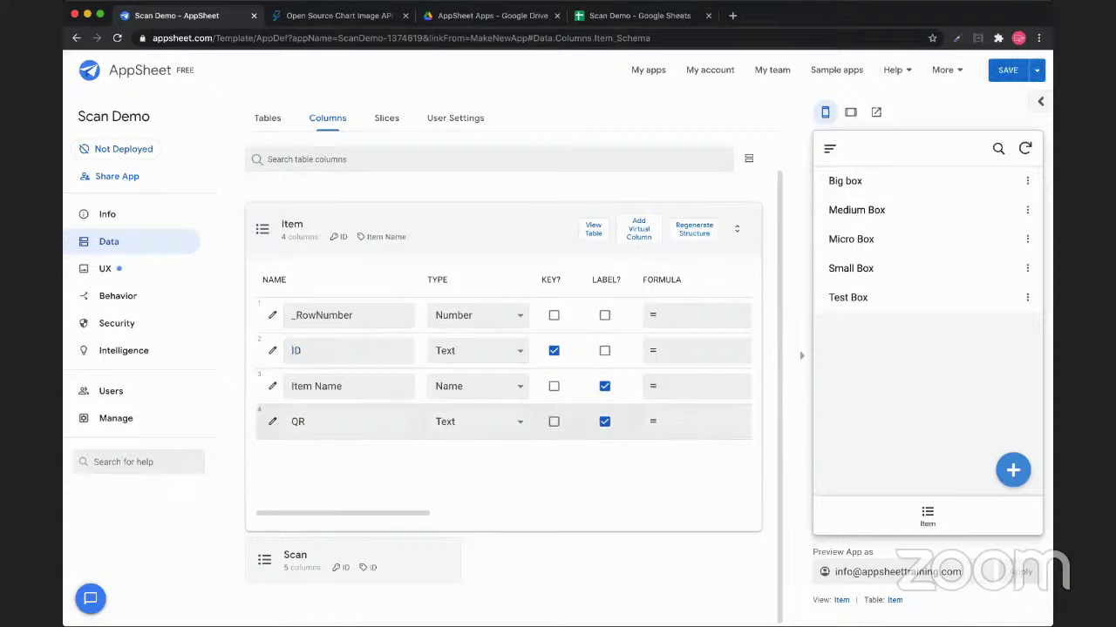
key("Return")
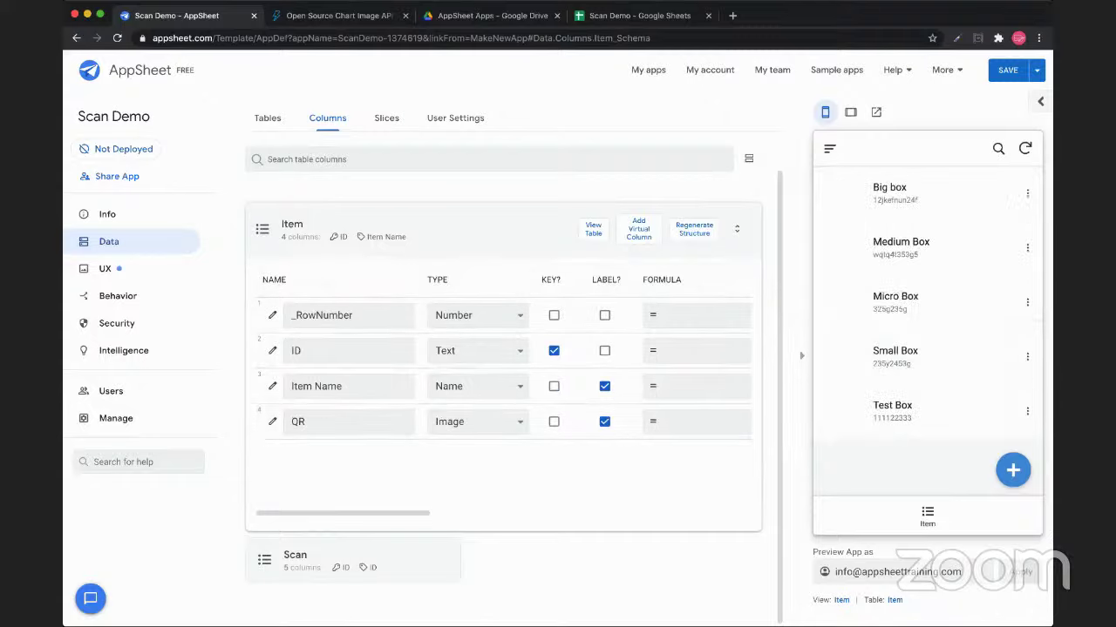
left_click(516, 261)
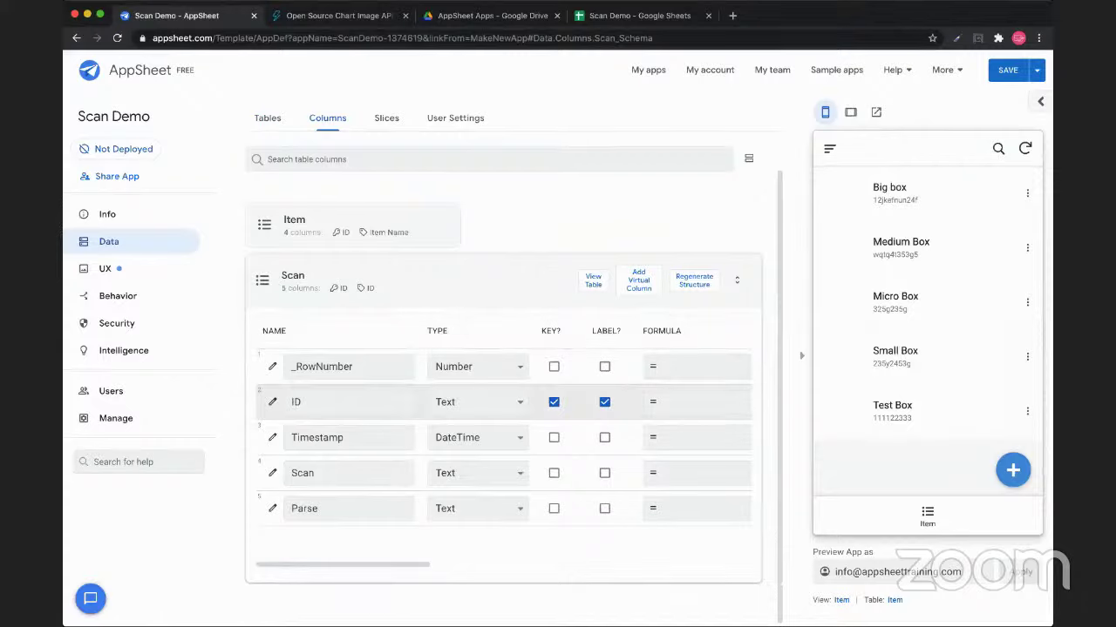
Check ID's UNIQUEID() initial value, then make Scan instead of ID the Scan table's label
scroll(502, 435, "right", 5)
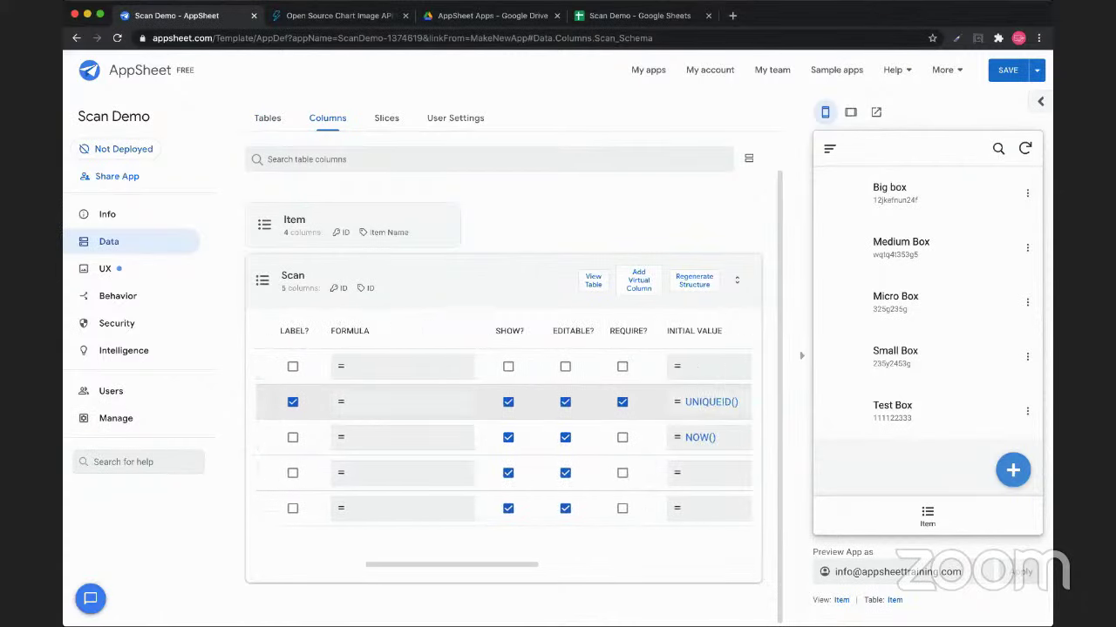
scroll(503, 436, "right", 2)
left_click_drag(692, 402, 637, 402)
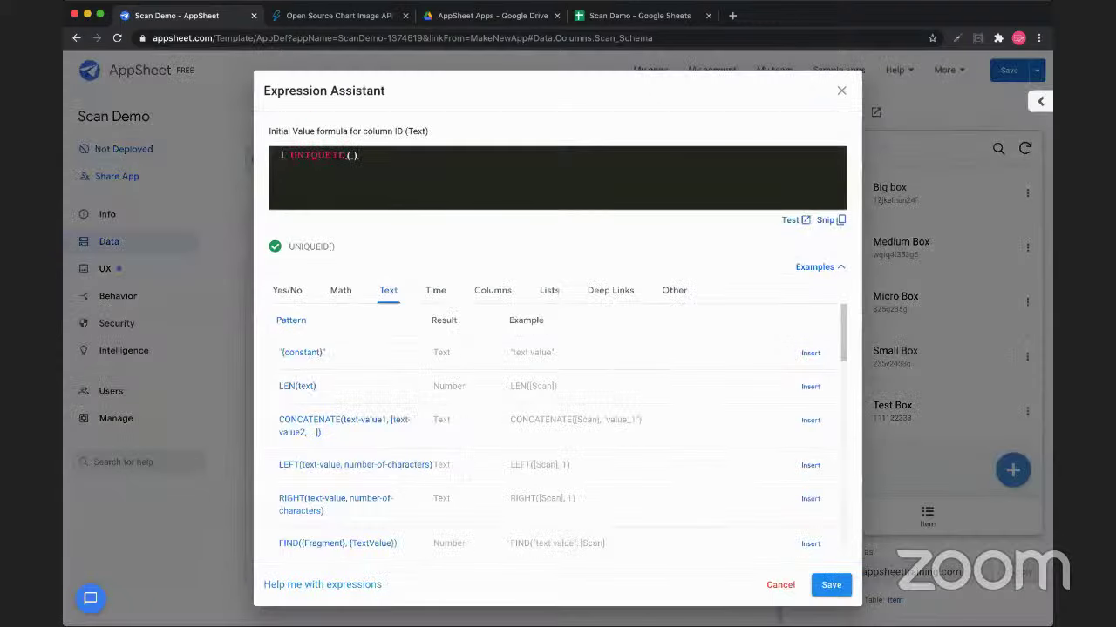
key("Escape")
scroll(503, 418, "left", 2)
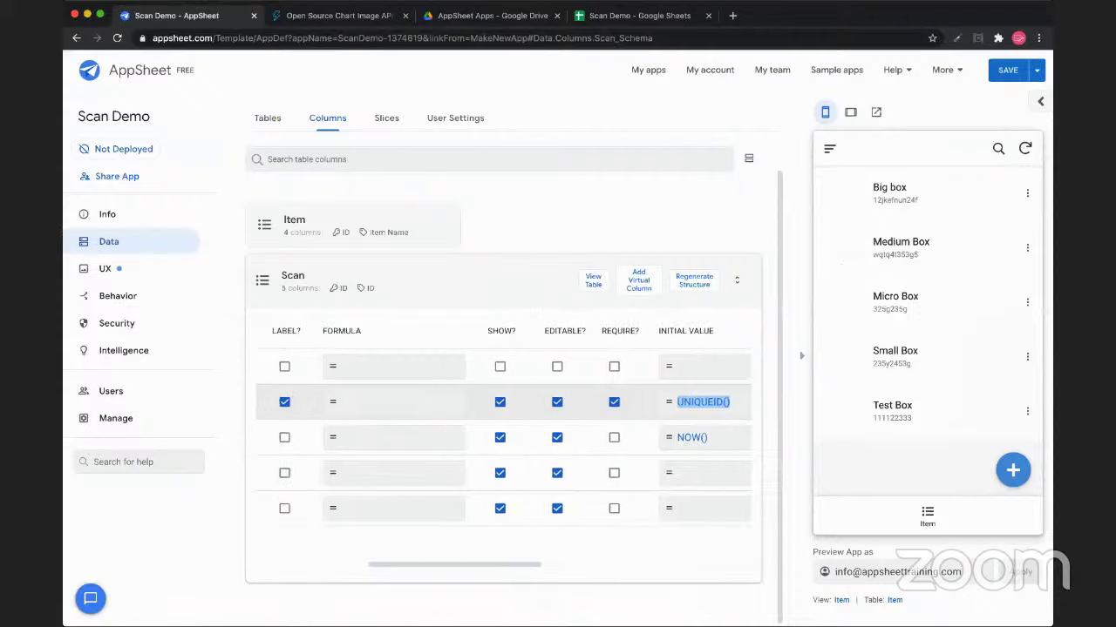
scroll(503, 436, "left", 3)
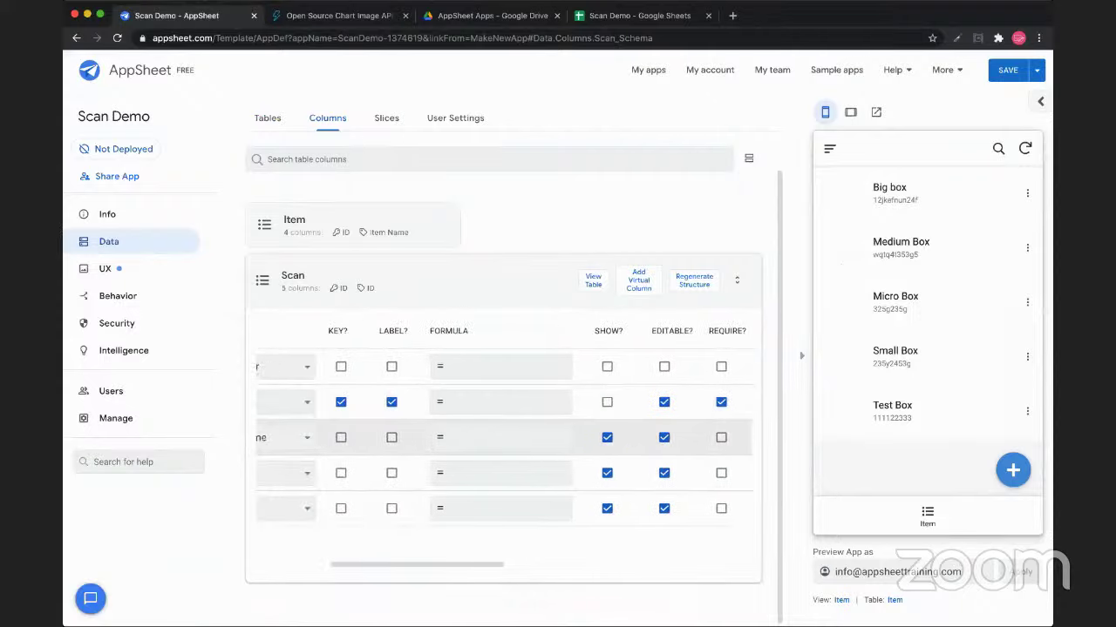
scroll(503, 427, "left", 2)
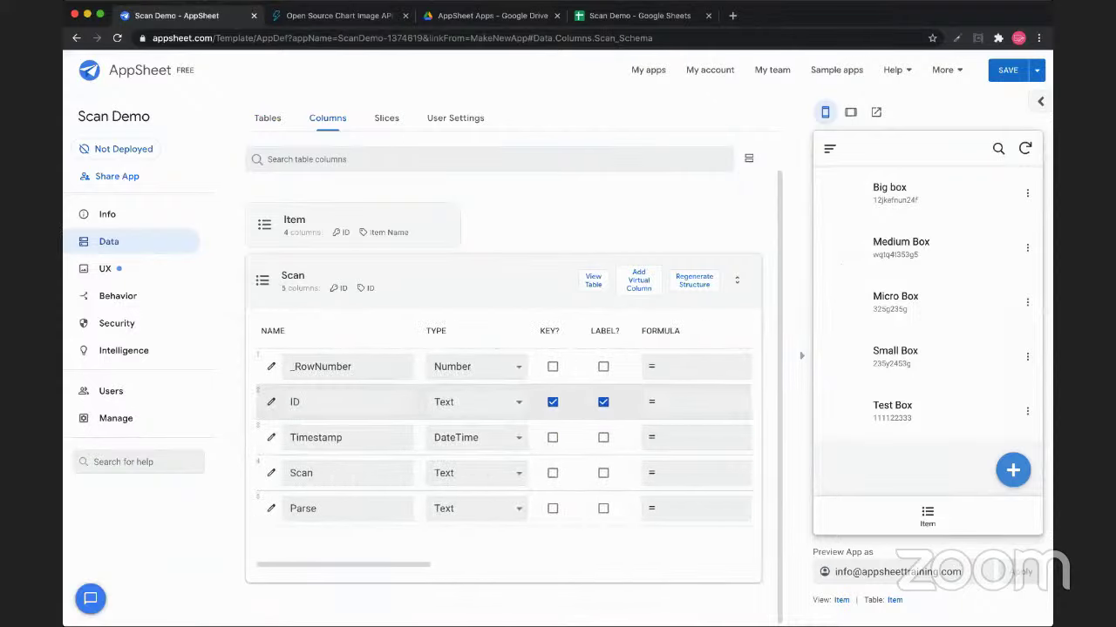
left_click(603, 402)
left_click(604, 473)
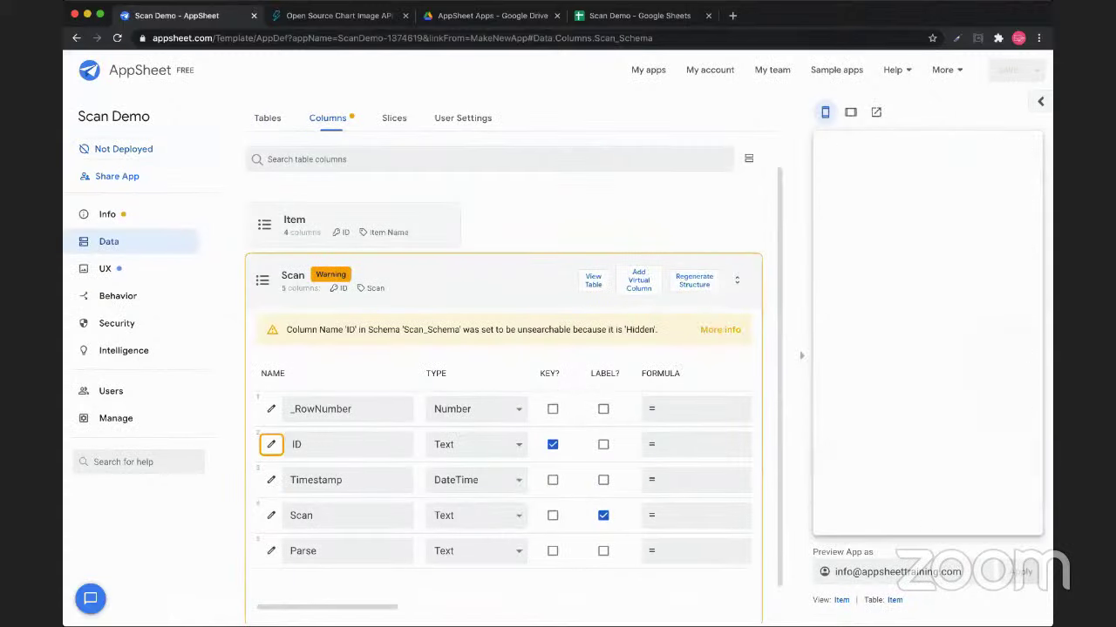
left_click(105, 268)
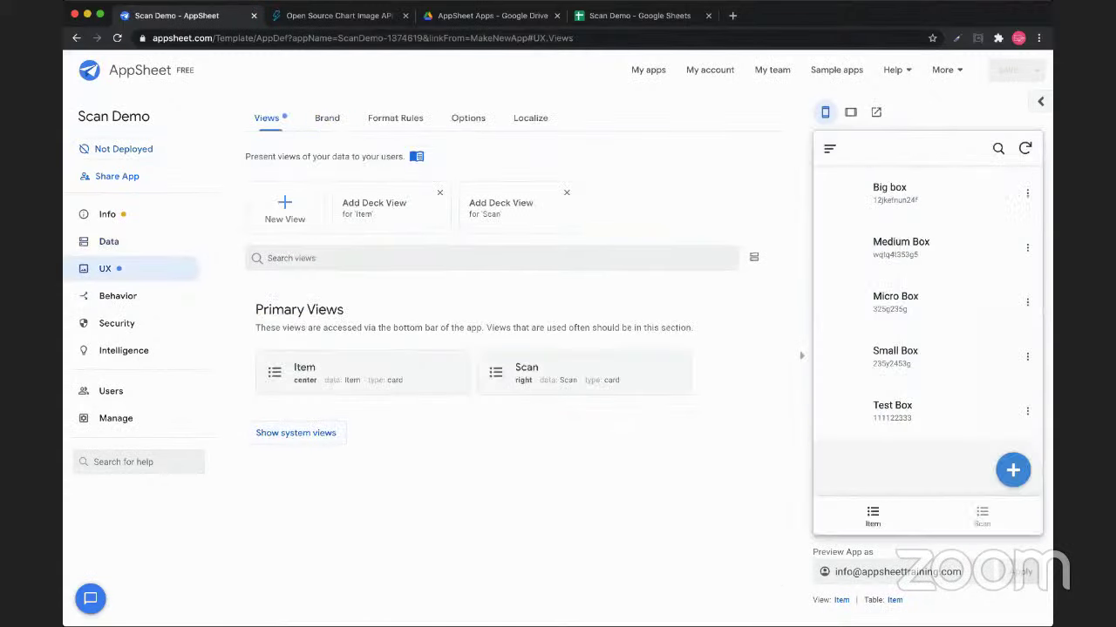
Create a new form view named Scanner based on the Scan table
left_click(285, 209)
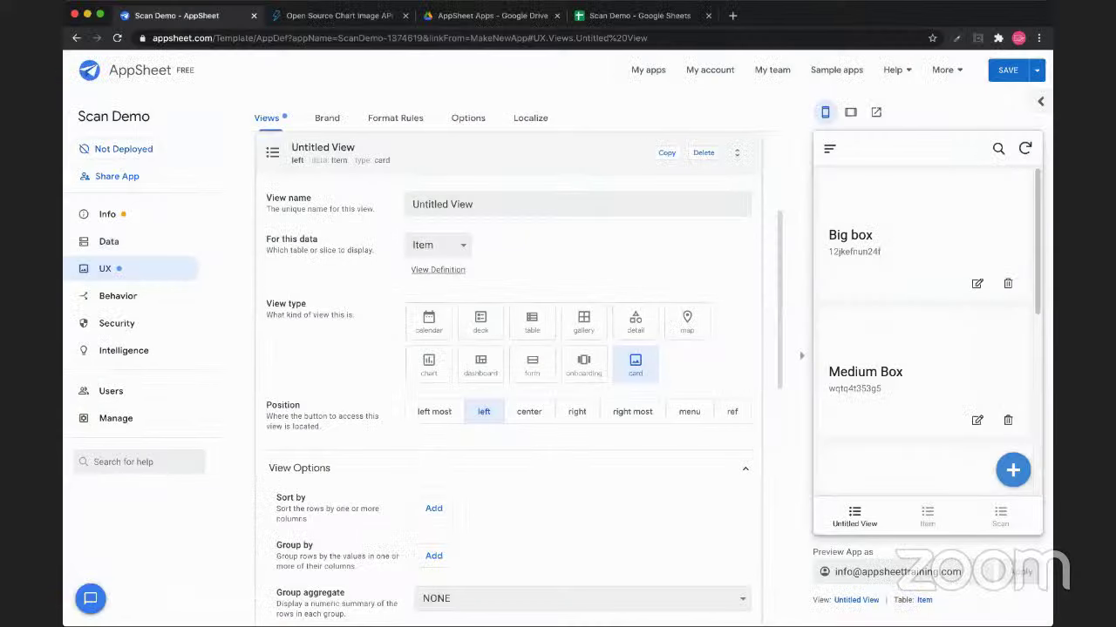
double_click(461, 204)
key("super+a")
type("Scanner")
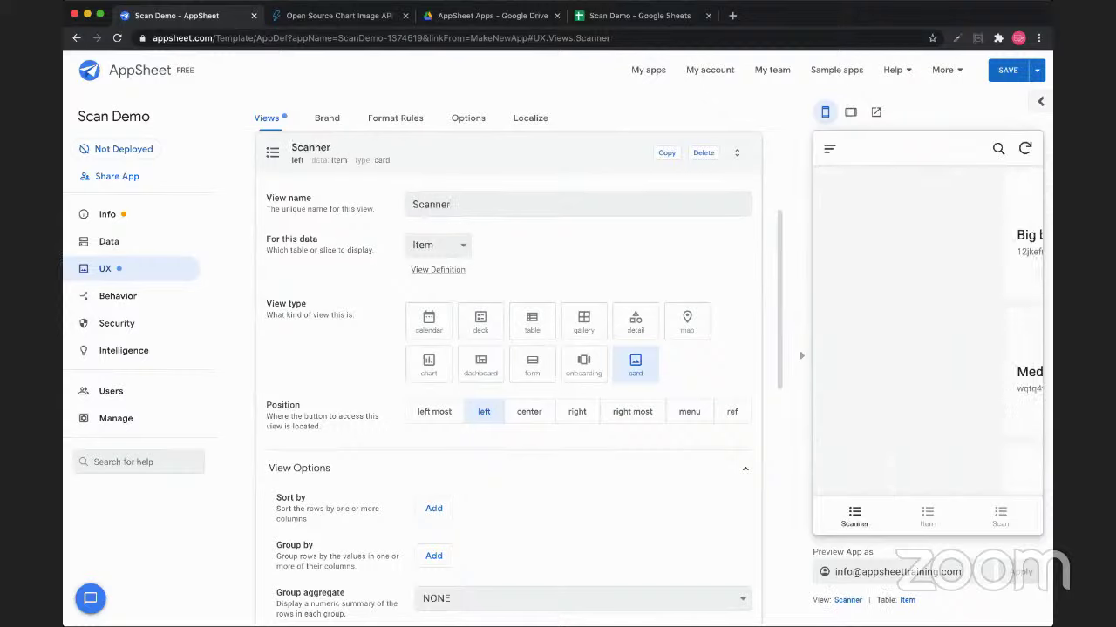
left_click(438, 245)
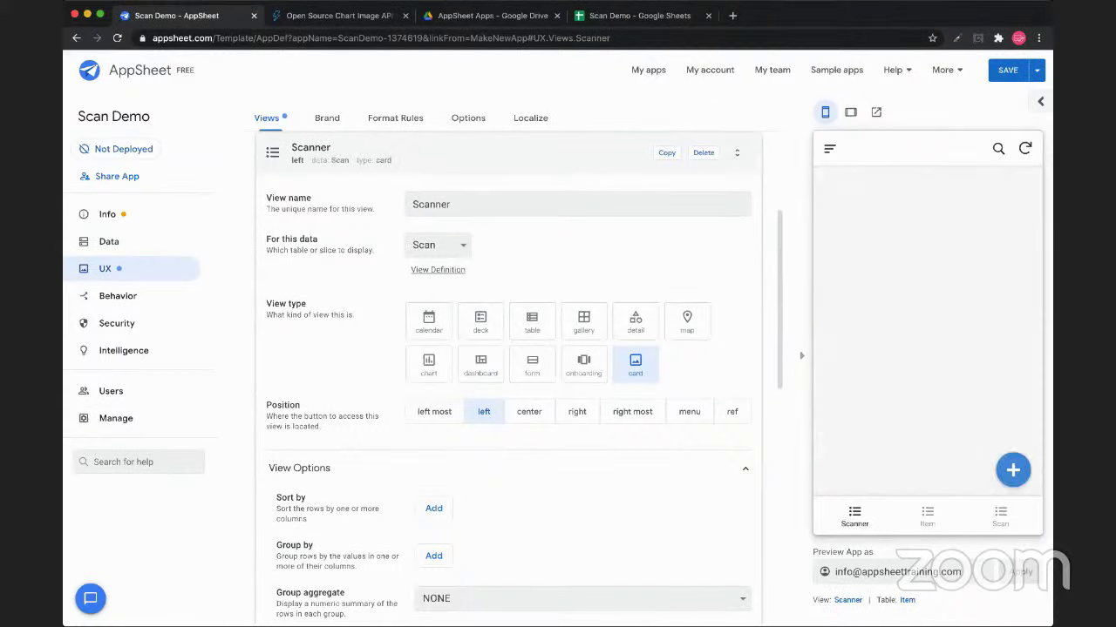
left_click(532, 364)
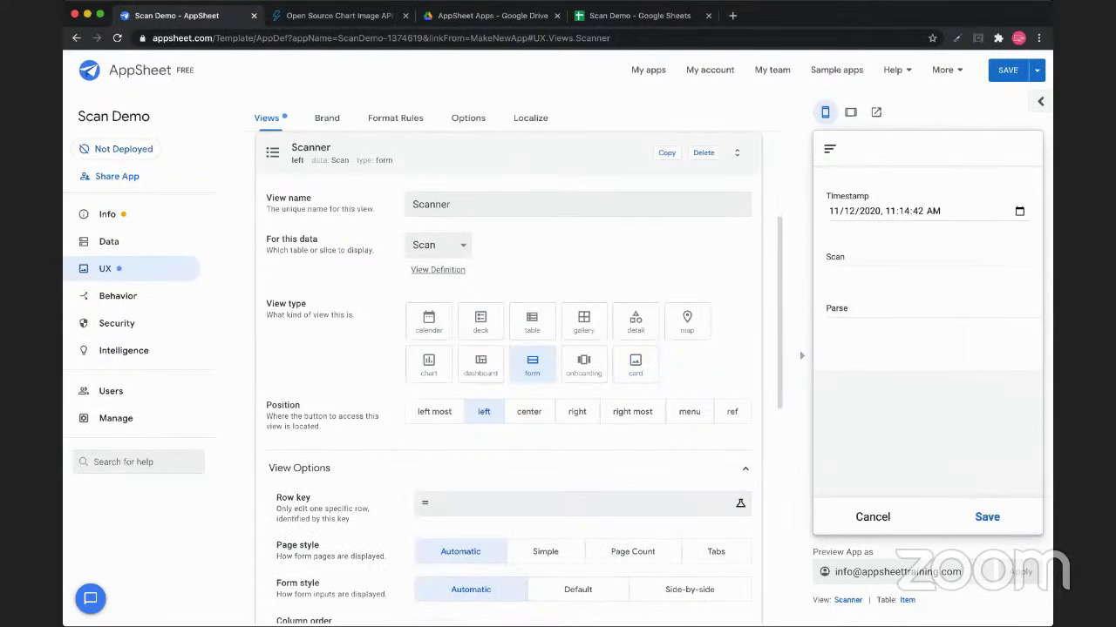
scroll(509, 380, "down", 1)
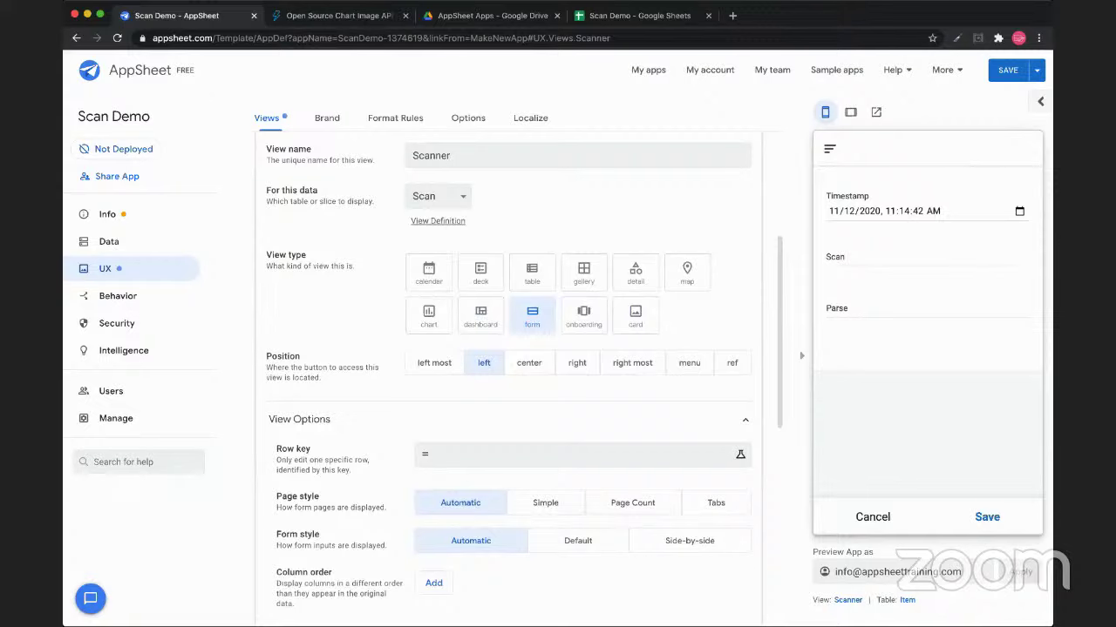
scroll(509, 380, "down", 8)
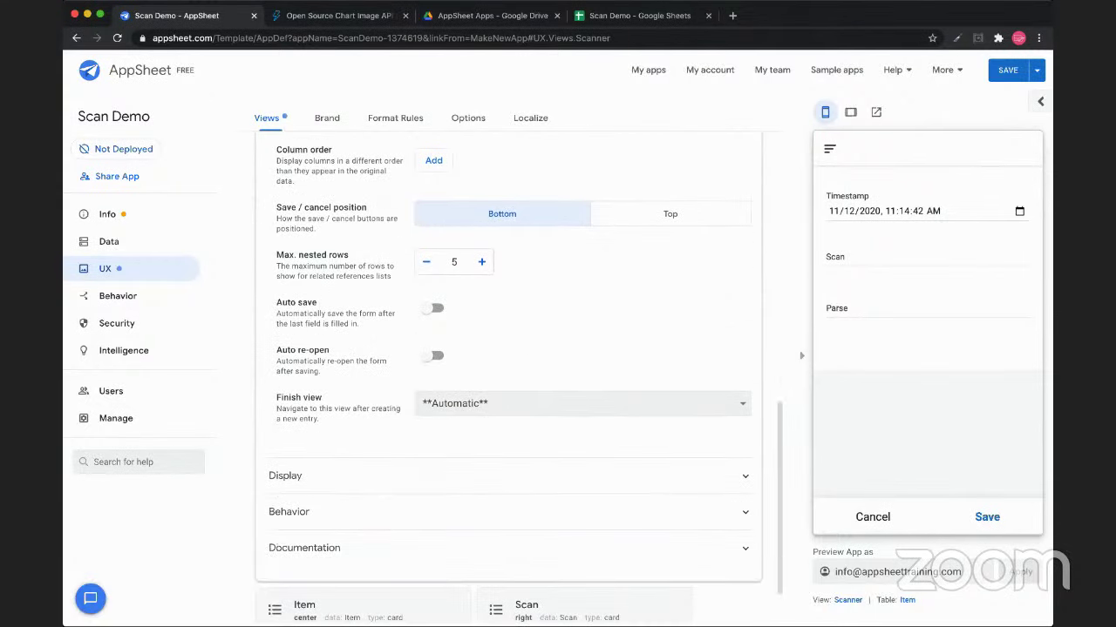
Give the Scanner view the first icon found by searching 'scann'
left_click(289, 511)
left_click(285, 475)
scroll(509, 380, "down", 2)
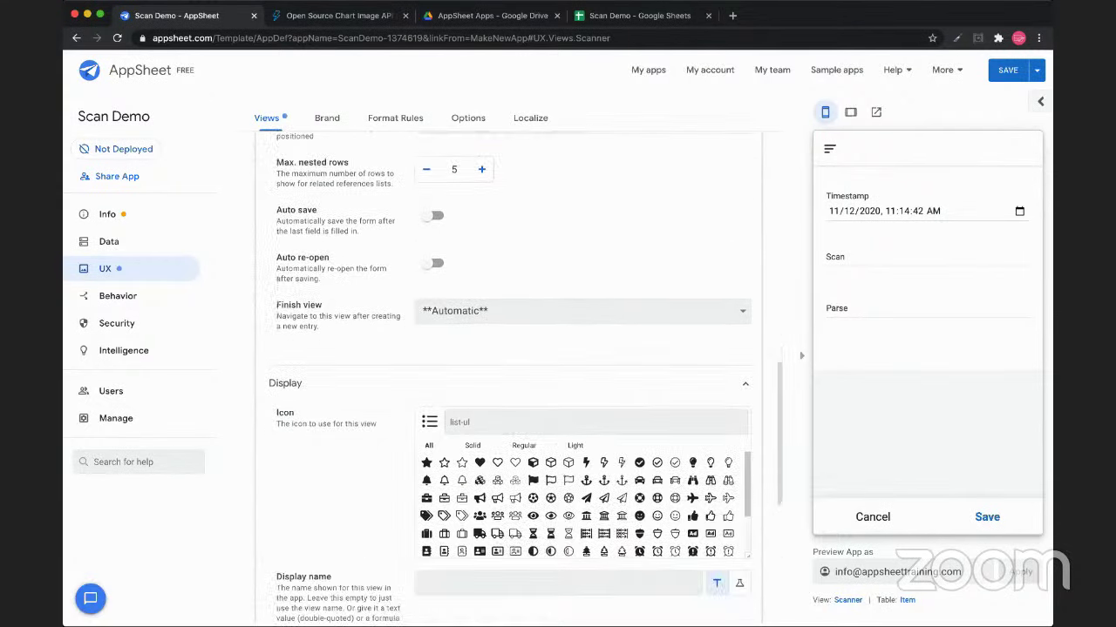
type("scann")
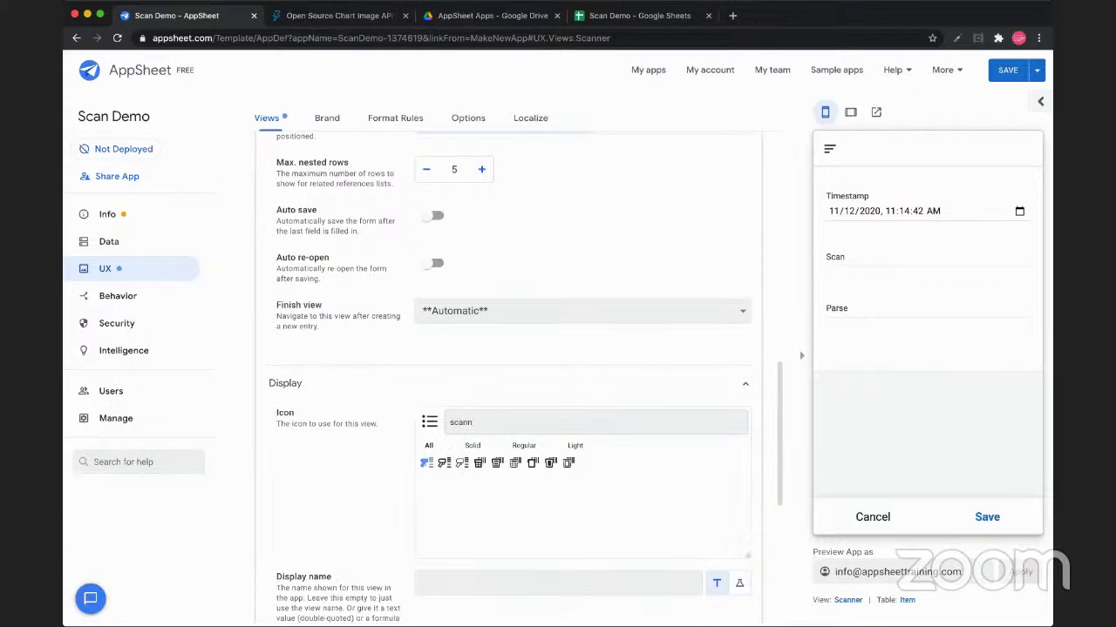
left_click(426, 462)
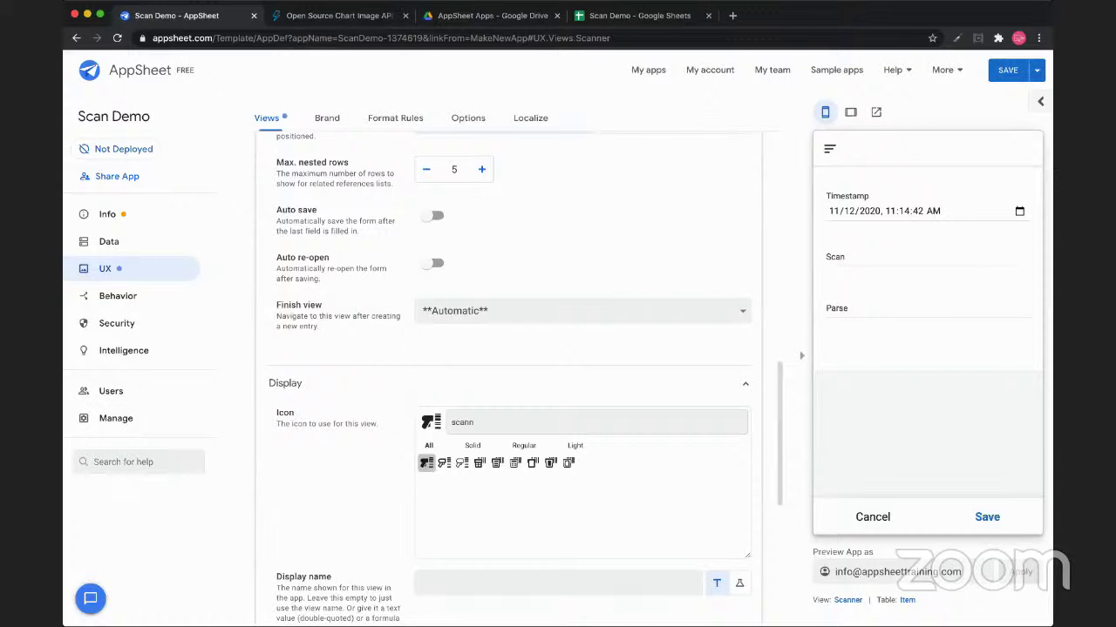
scroll(505, 375, "up", 10)
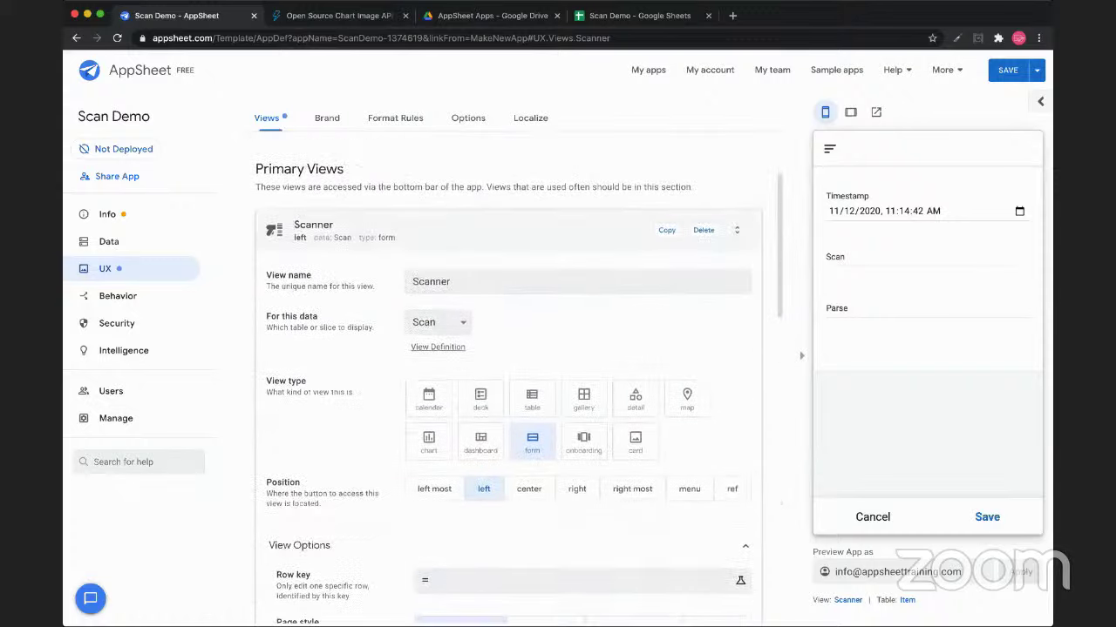
left_click(737, 370)
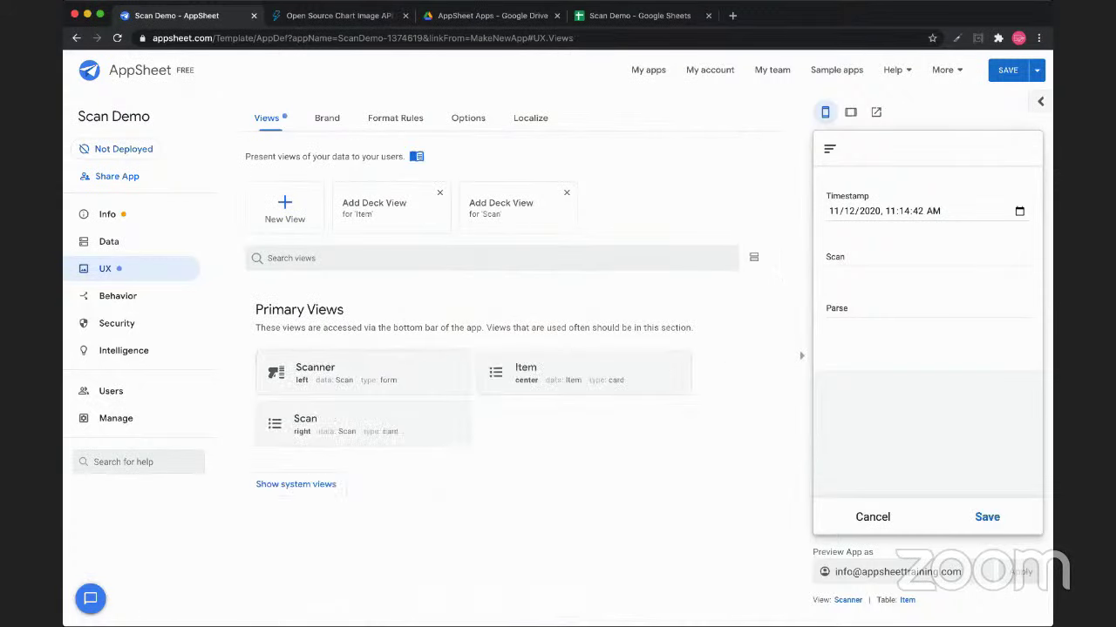
Search icons for 'barco' in the Scan view's display settings and choose the QR code icon
left_click(305, 423)
scroll(505, 375, "down", 10)
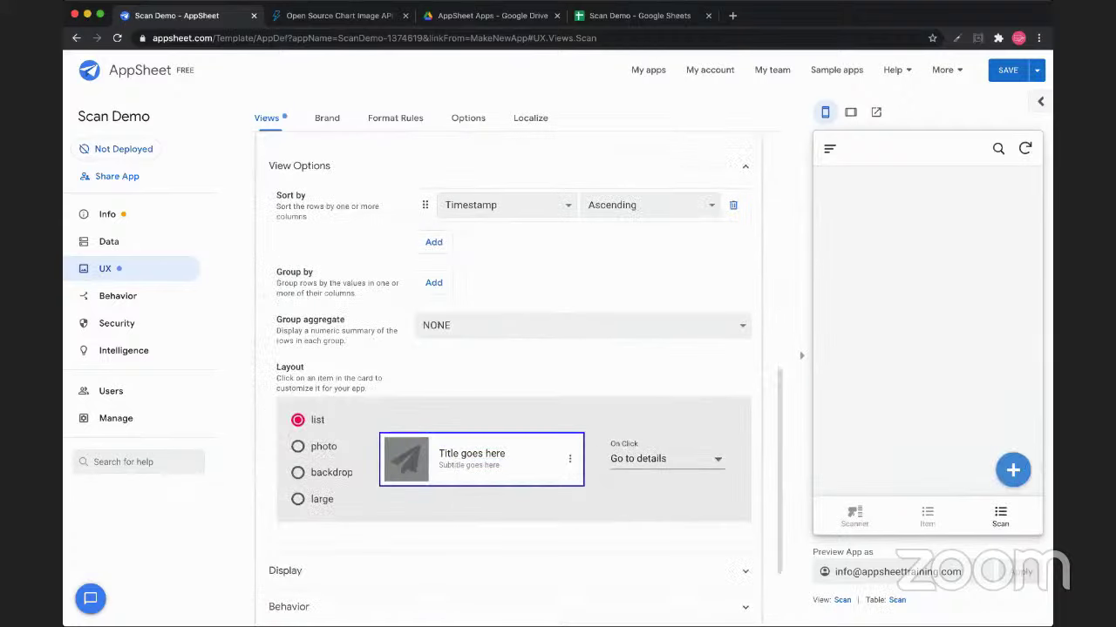
scroll(510, 375, "down", 3)
left_click(285, 452)
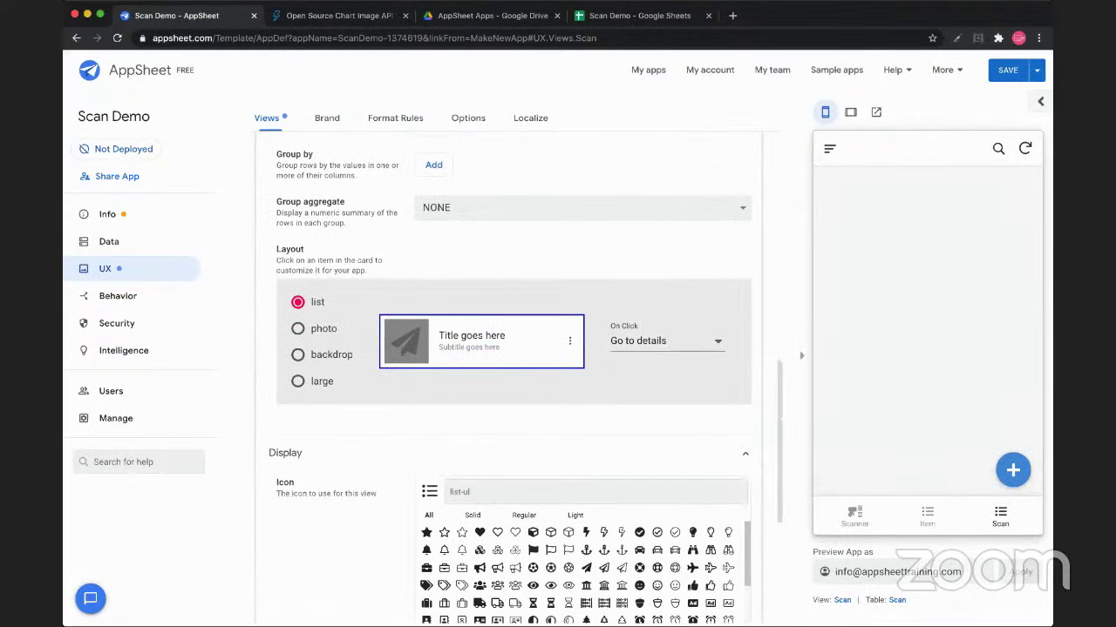
type("barco")
left_click(480, 532)
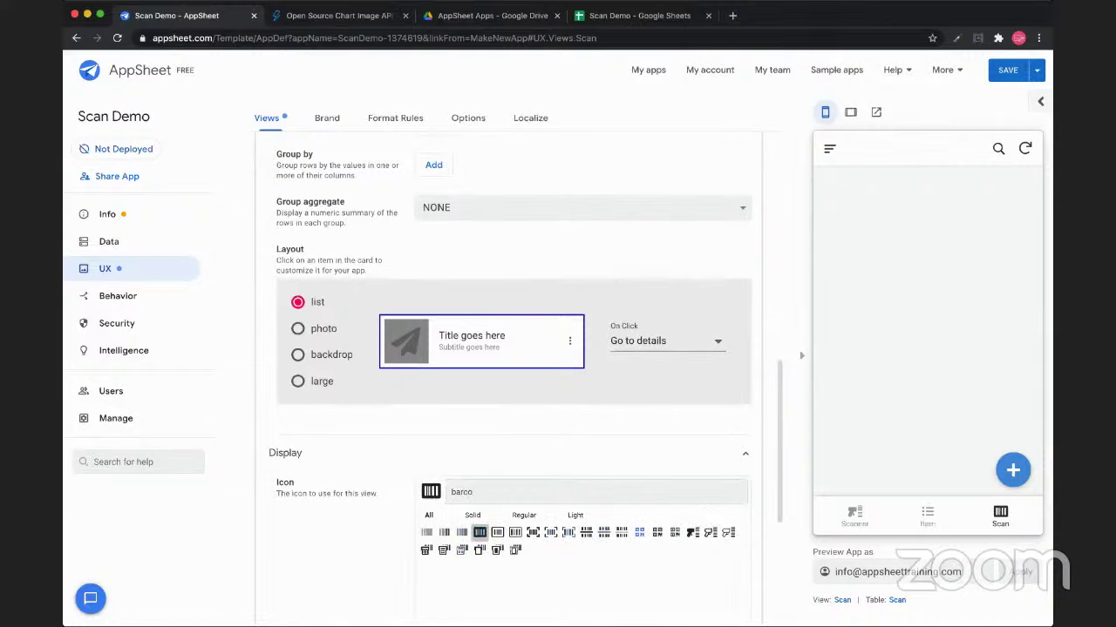
left_click(640, 532)
scroll(640, 532, "up", 6)
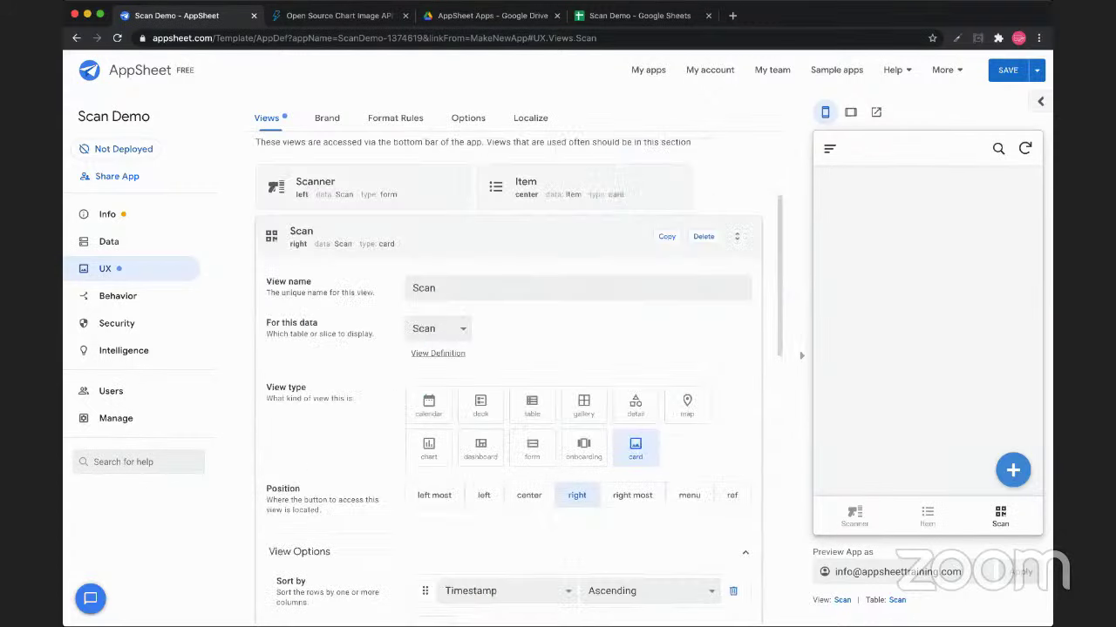
scroll(519, 381, "up", 3)
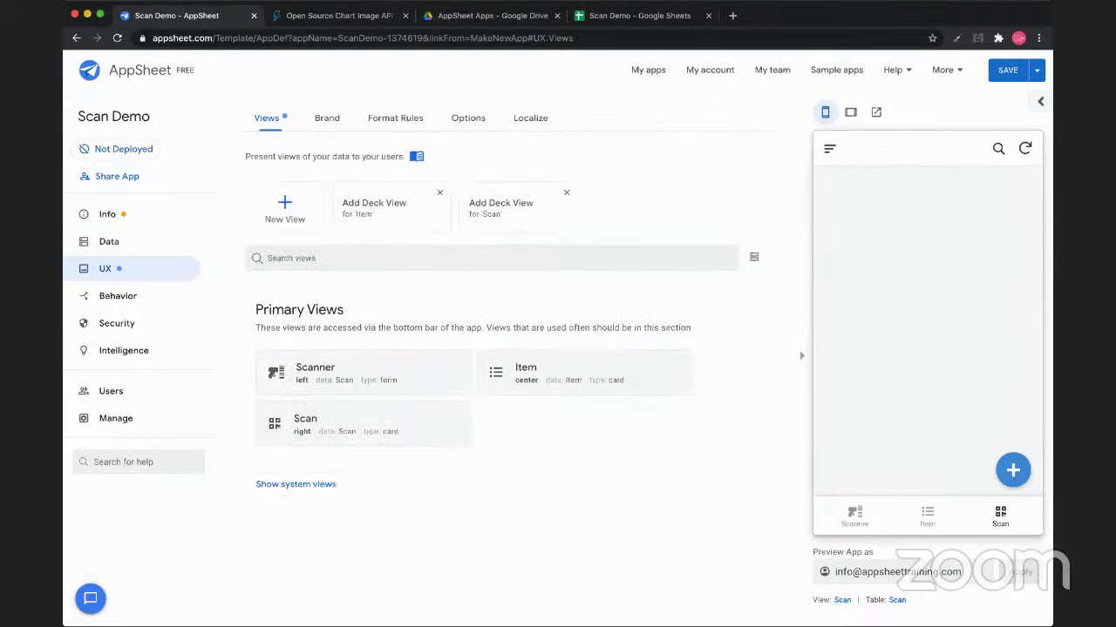
Give the Item view a cube icon in its Display settings
left_click(540, 372)
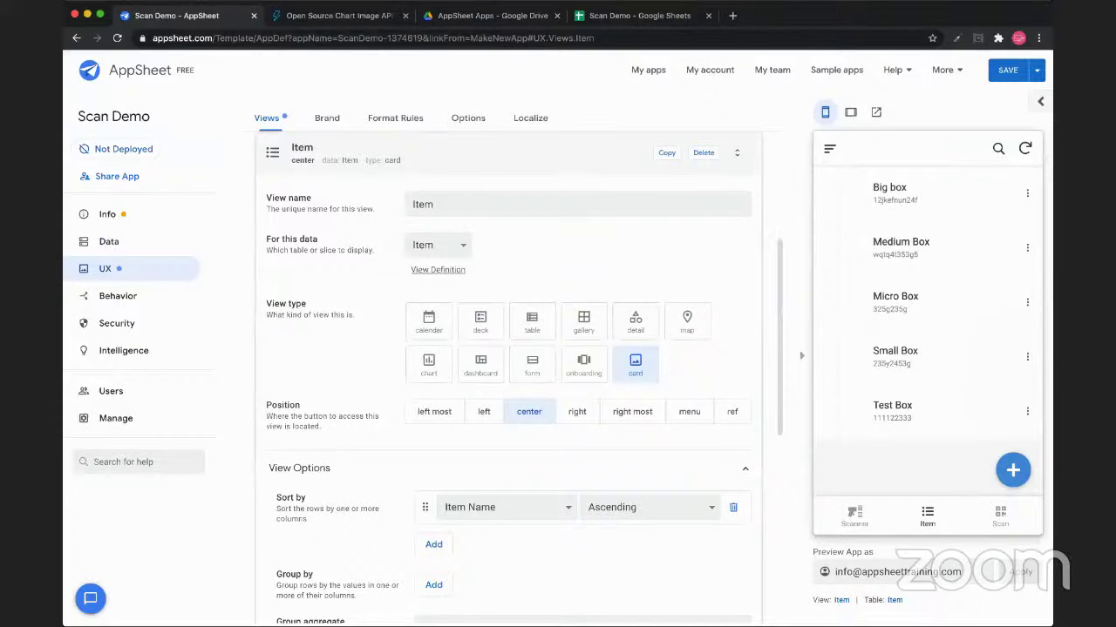
scroll(508, 379, "down", 5)
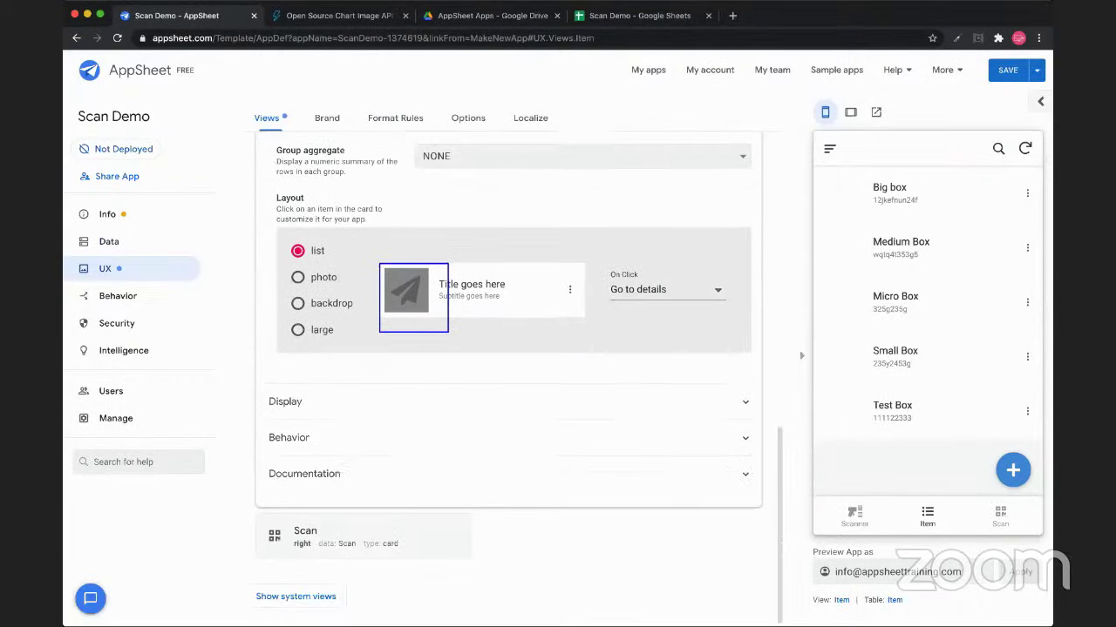
scroll(518, 377, "up", 1)
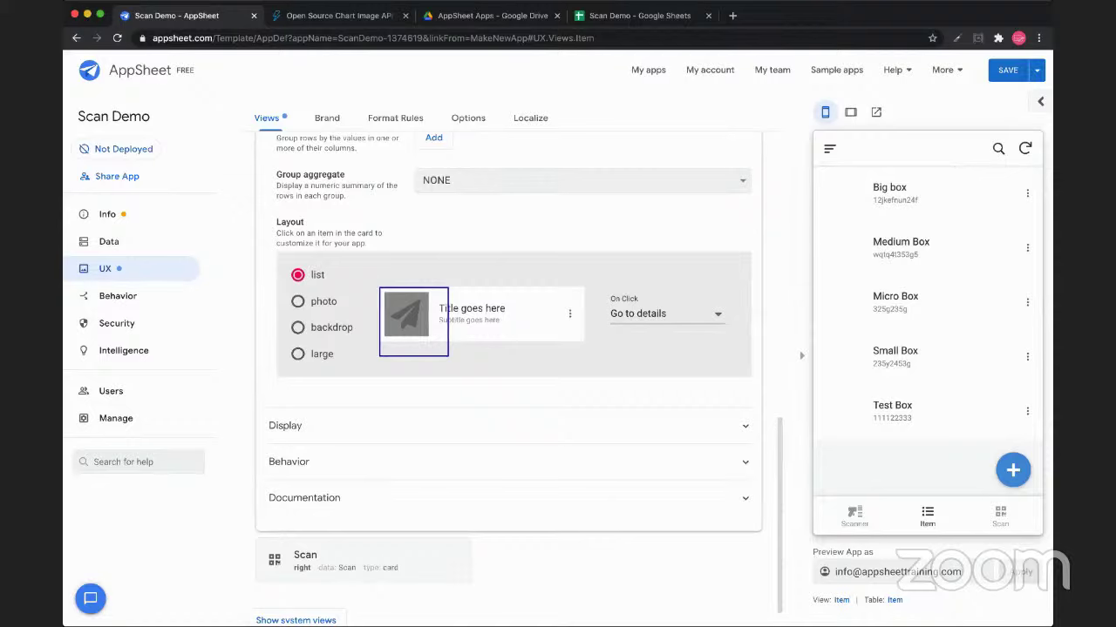
left_click(288, 462)
left_click(288, 462)
left_click(285, 425)
scroll(510, 377, "down", 1)
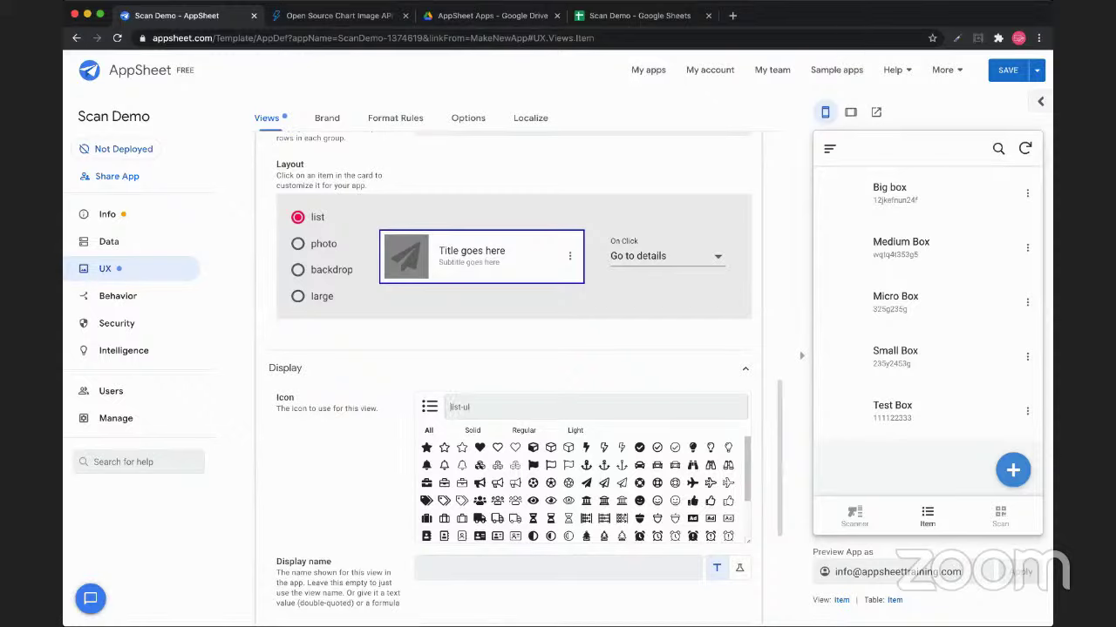
left_click(532, 447)
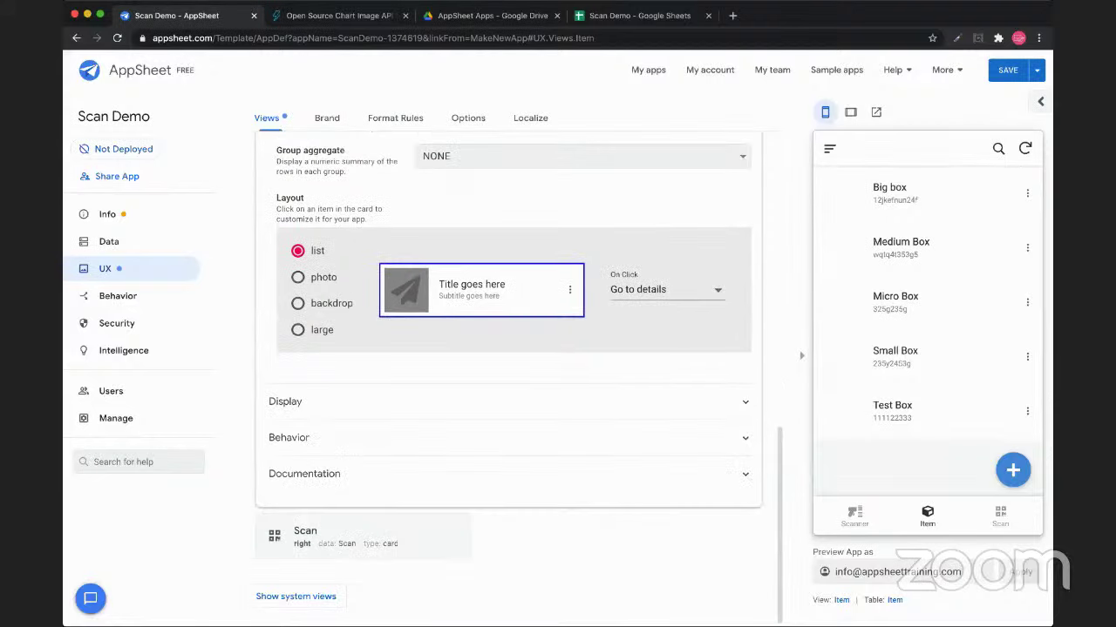
Show the Scanner form in the app preview with focus in its Scan field
scroll(508, 375, "up", 10)
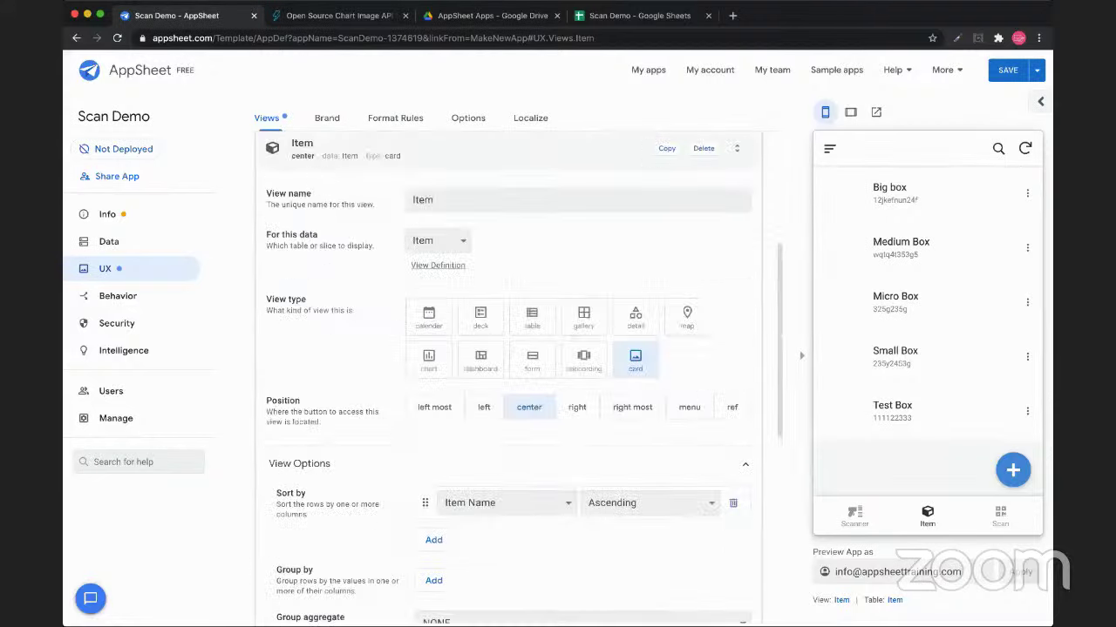
left_click(854, 514)
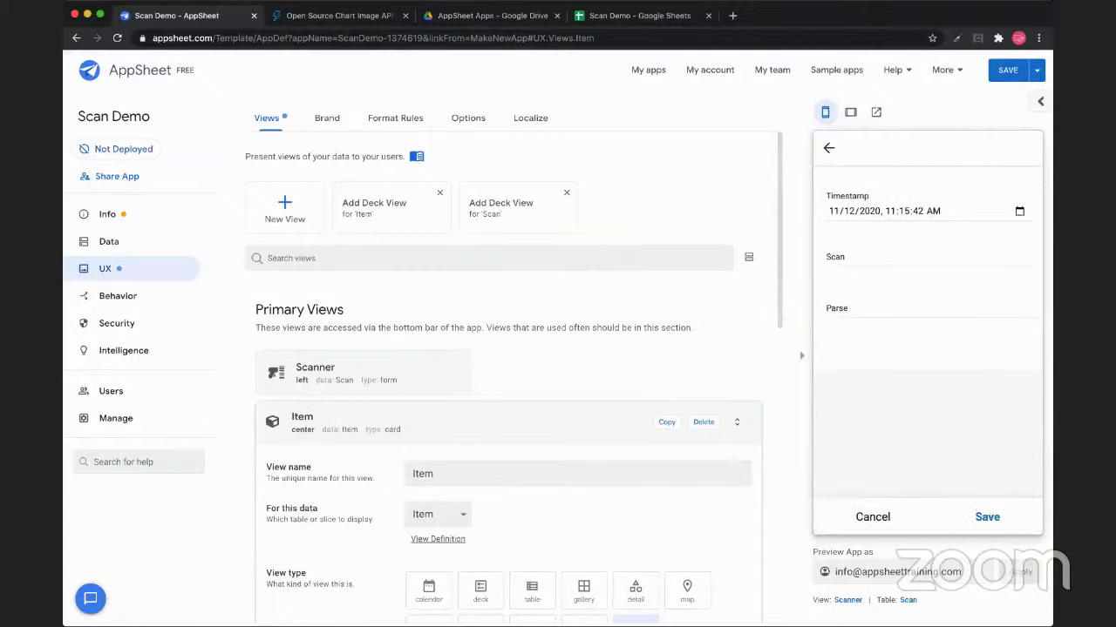
left_click(928, 263)
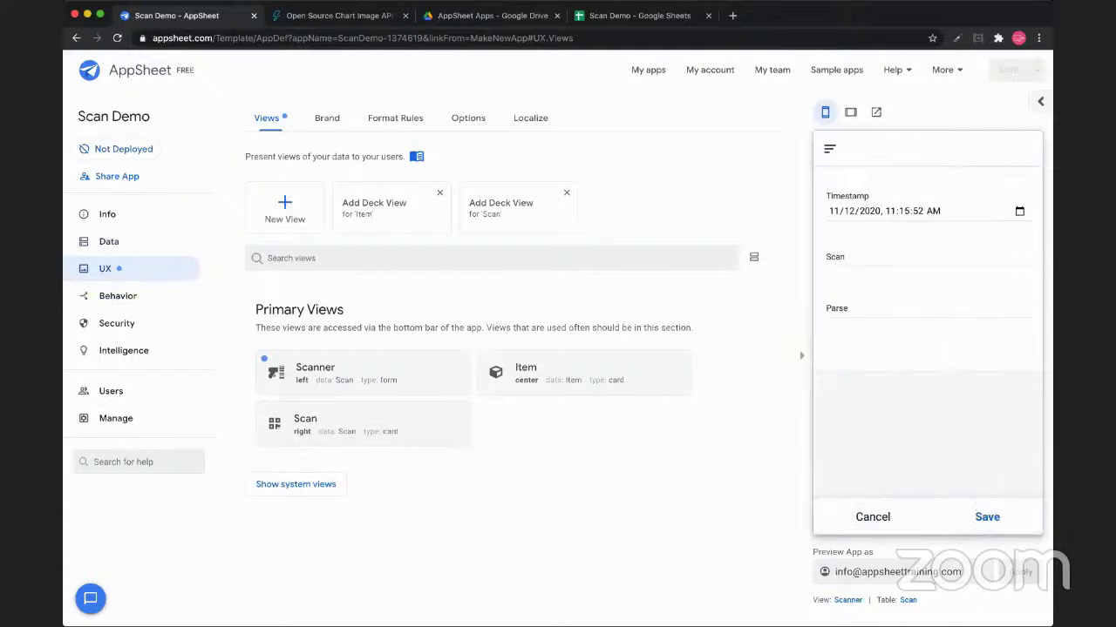
Bring up Data > Columns and scroll the Scan table over to its checkbox columns
left_click(108, 242)
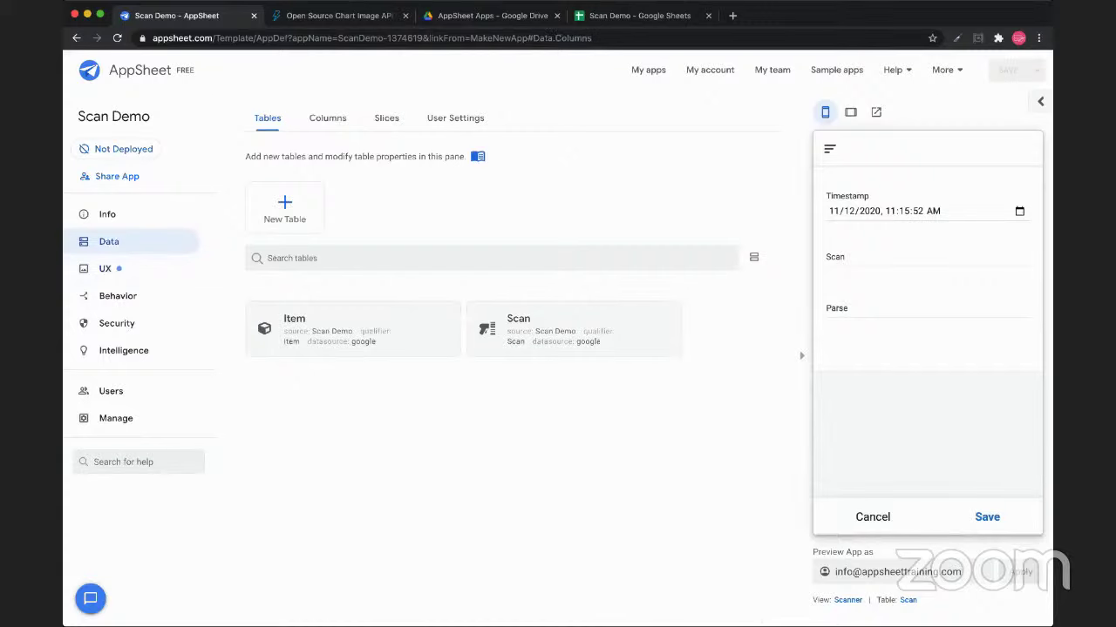
left_click(327, 117)
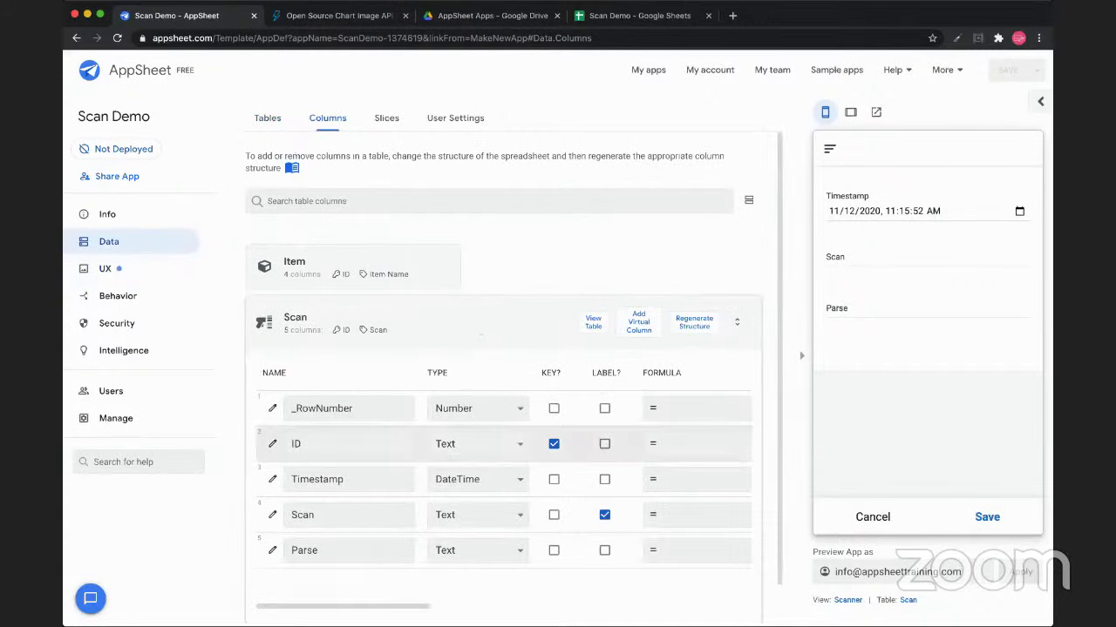
scroll(504, 488, "down", 1)
scroll(504, 375, "down", 1)
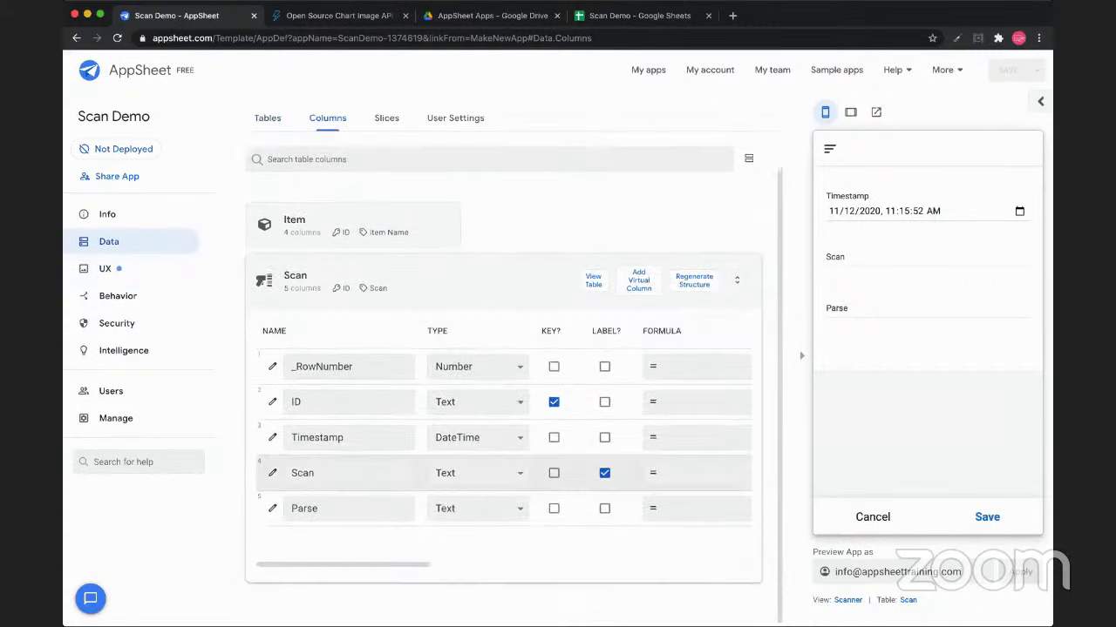
scroll(504, 436, "right", 8)
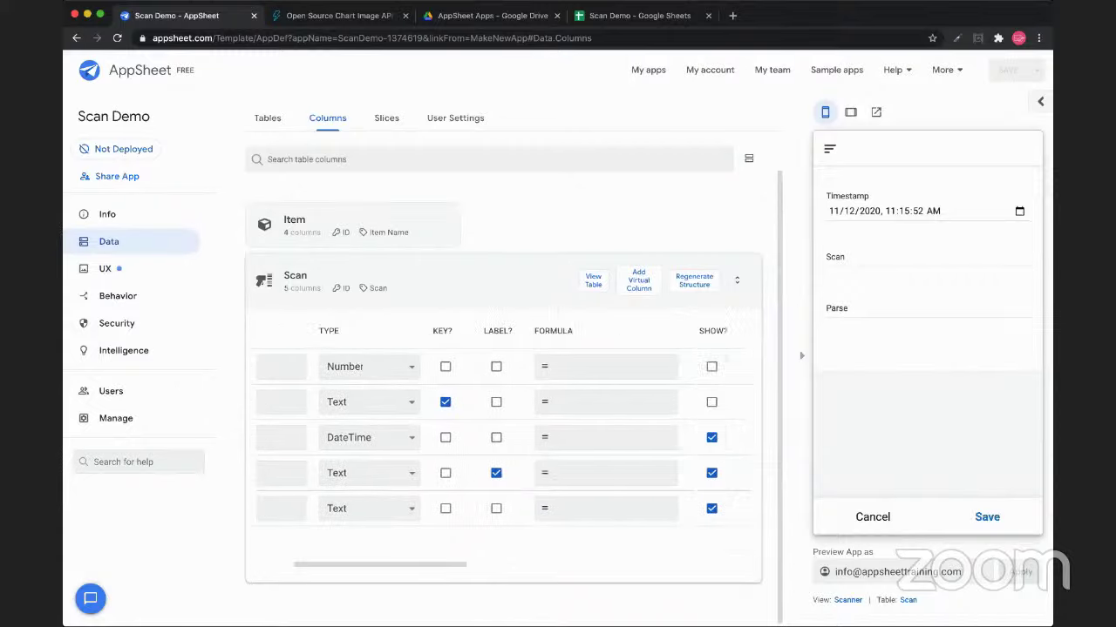
scroll(504, 436, "right", 8)
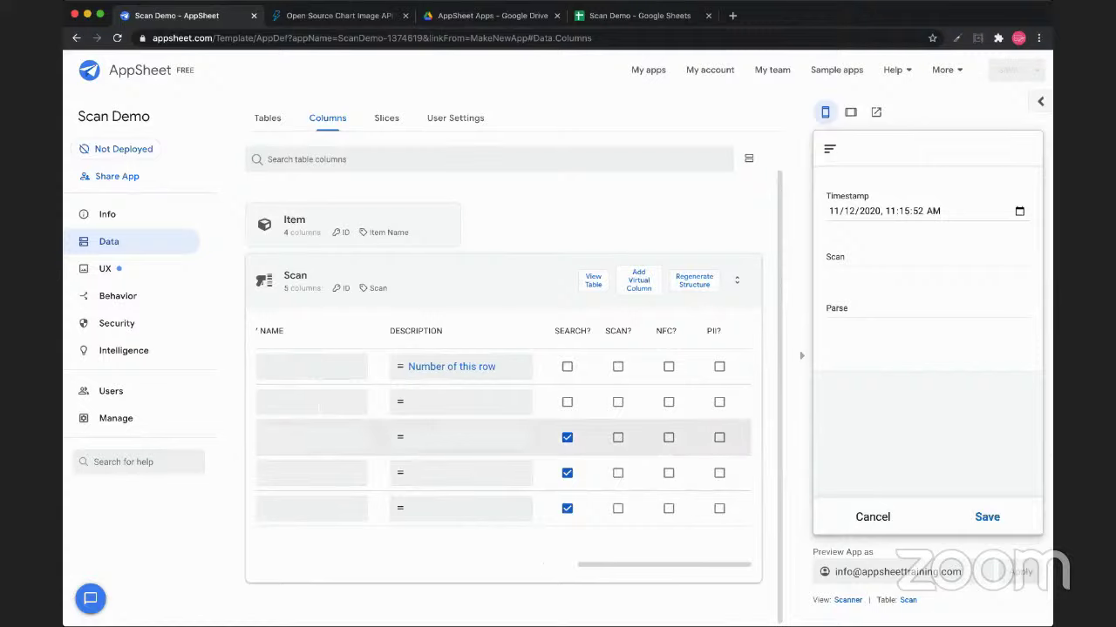
Tick SCAN? on the Scan column's row, noting the SCAN? and NFC? headings
double_click(615, 332)
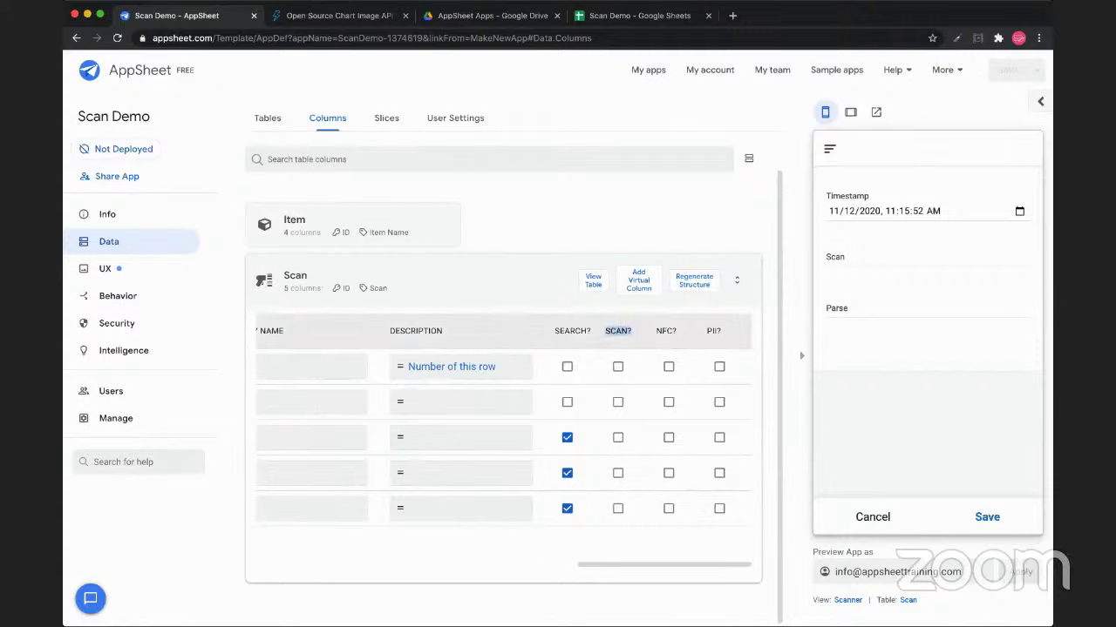
double_click(666, 332)
double_click(618, 331)
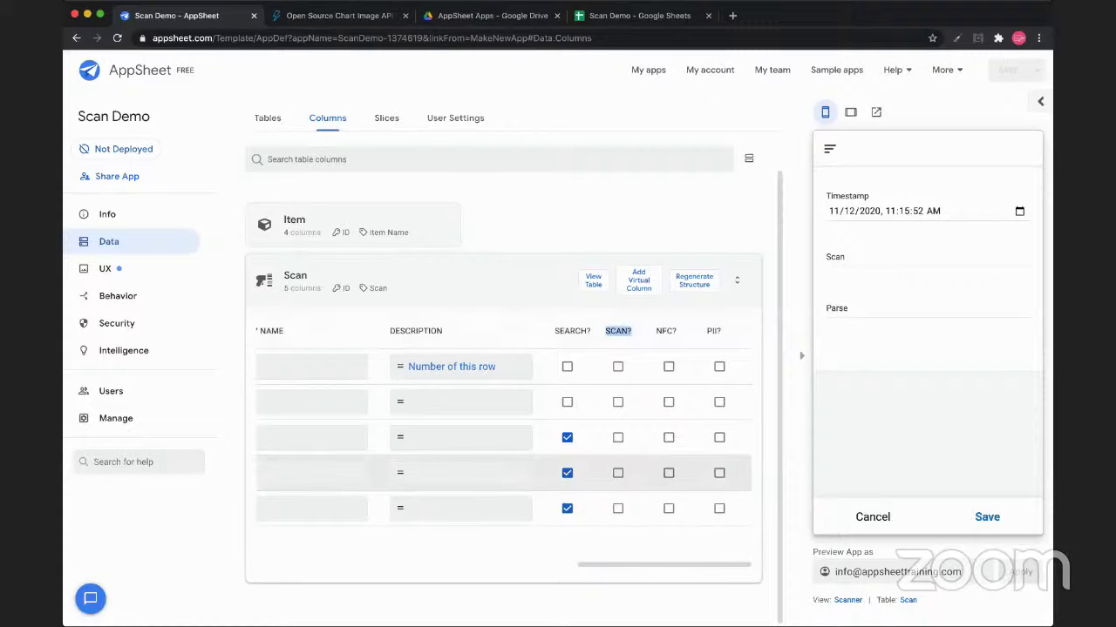
left_click(618, 472)
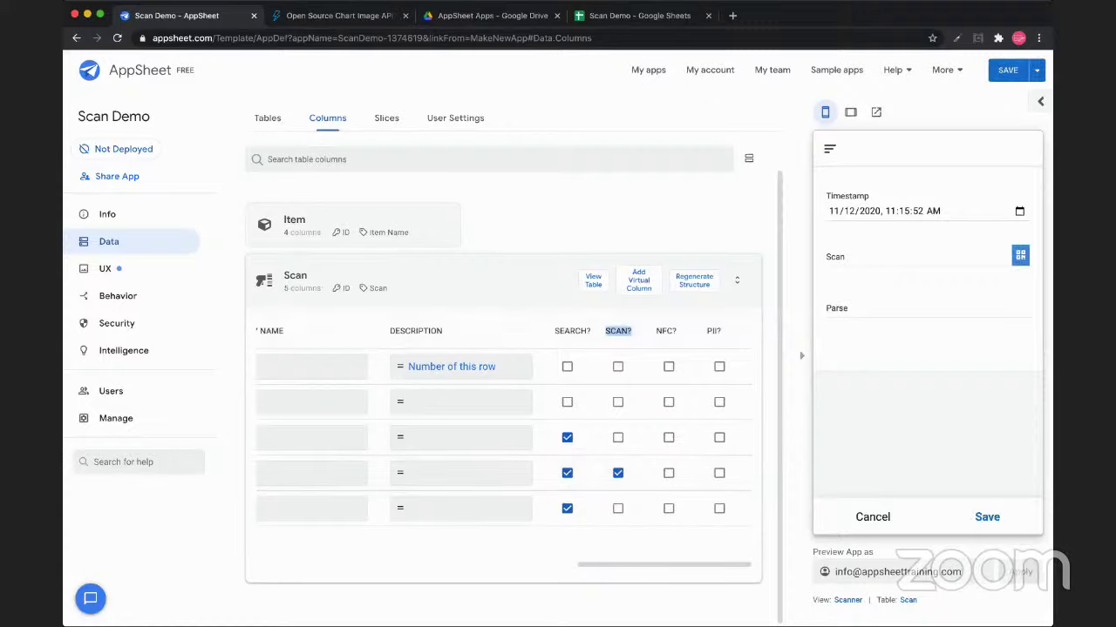
scroll(504, 436, "left", 10)
scroll(504, 435, "right", 5)
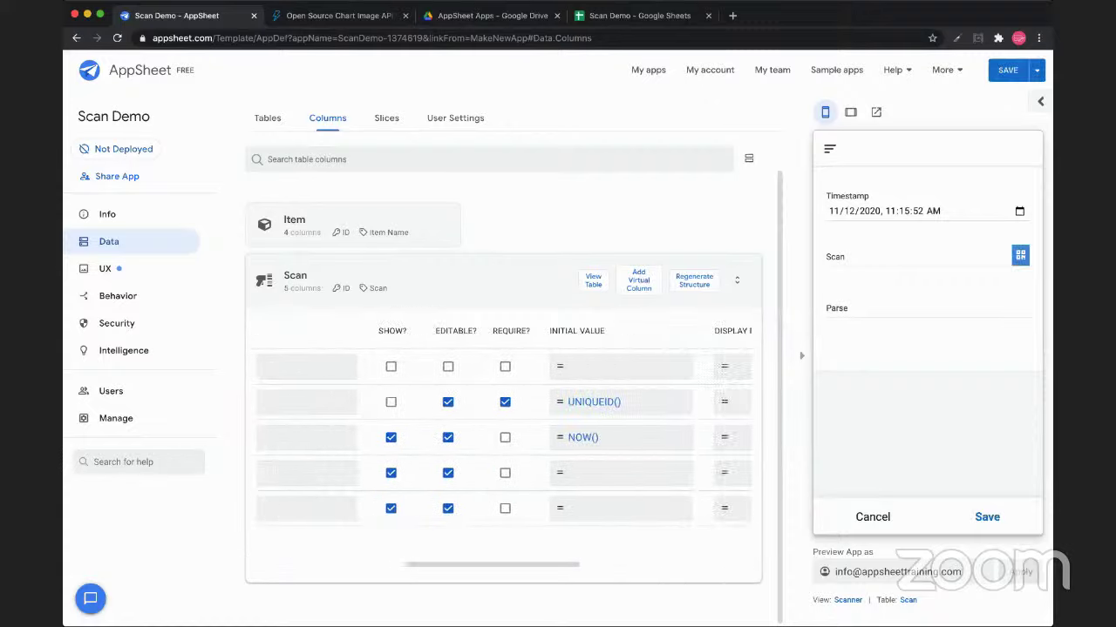
scroll(504, 436, "right", 5)
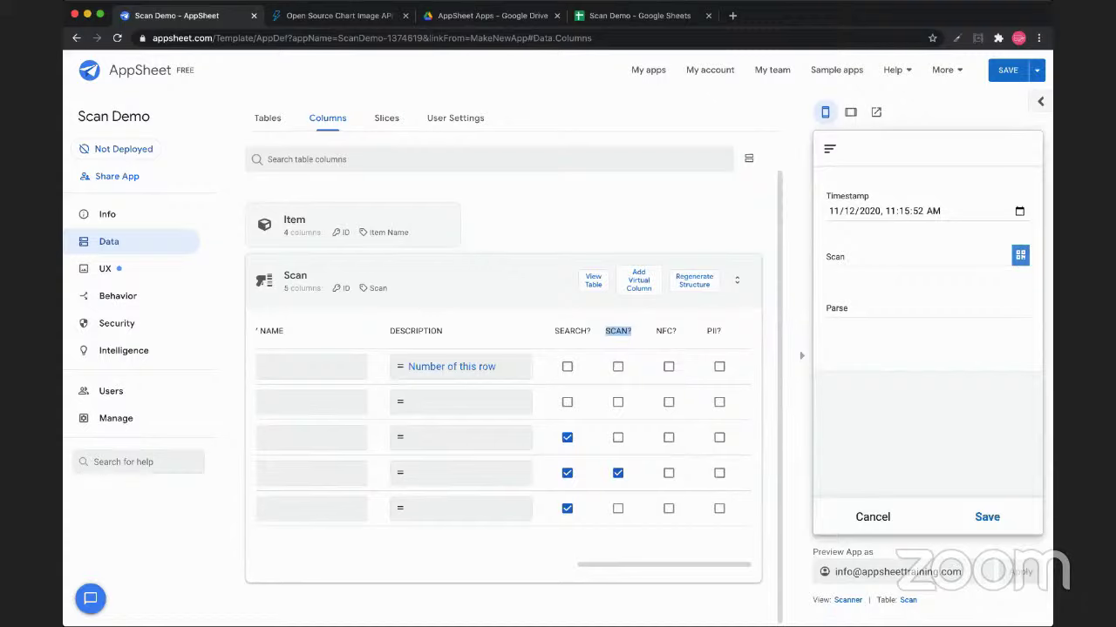
Clear the scanned value 111122333 from the preview's Scan field
left_click(915, 264)
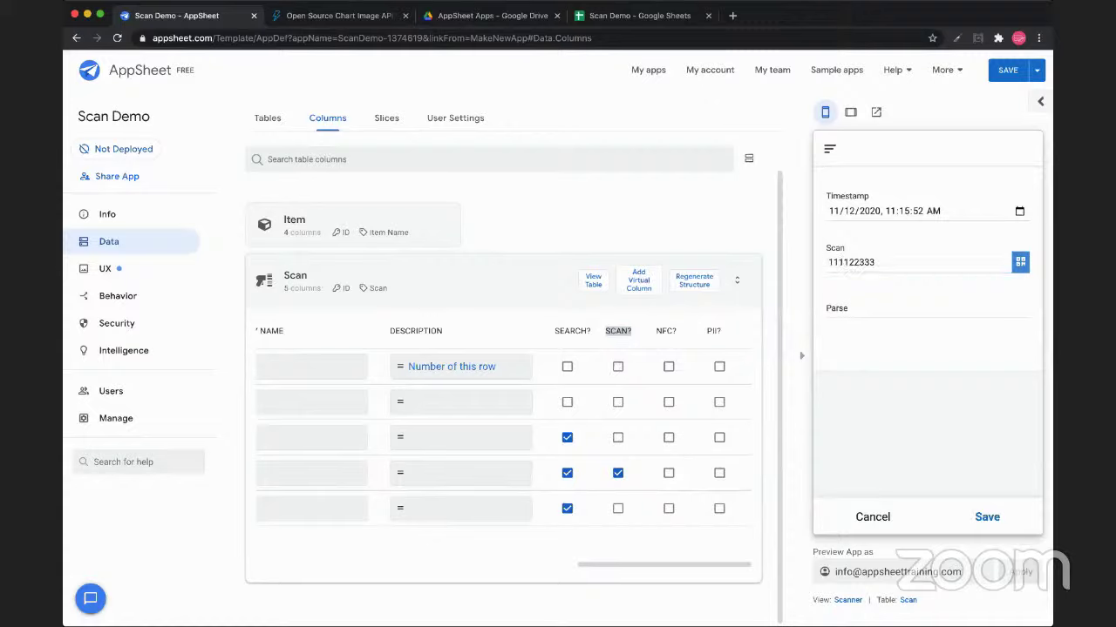
left_click_drag(828, 263, 875, 262)
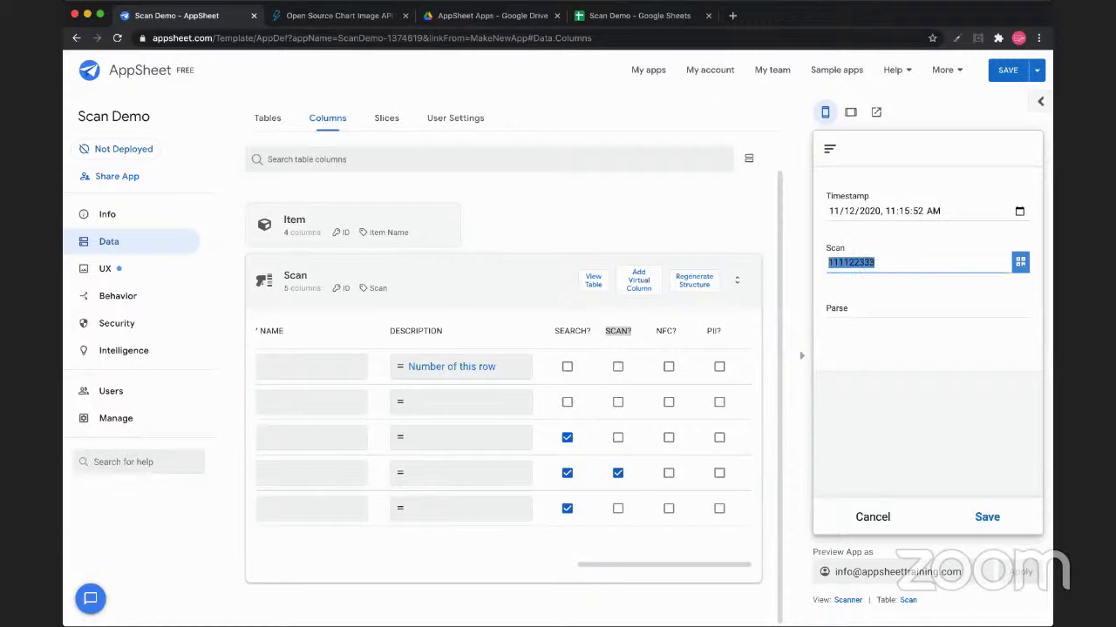
left_click(875, 262)
key("super+a")
key("BackSpace")
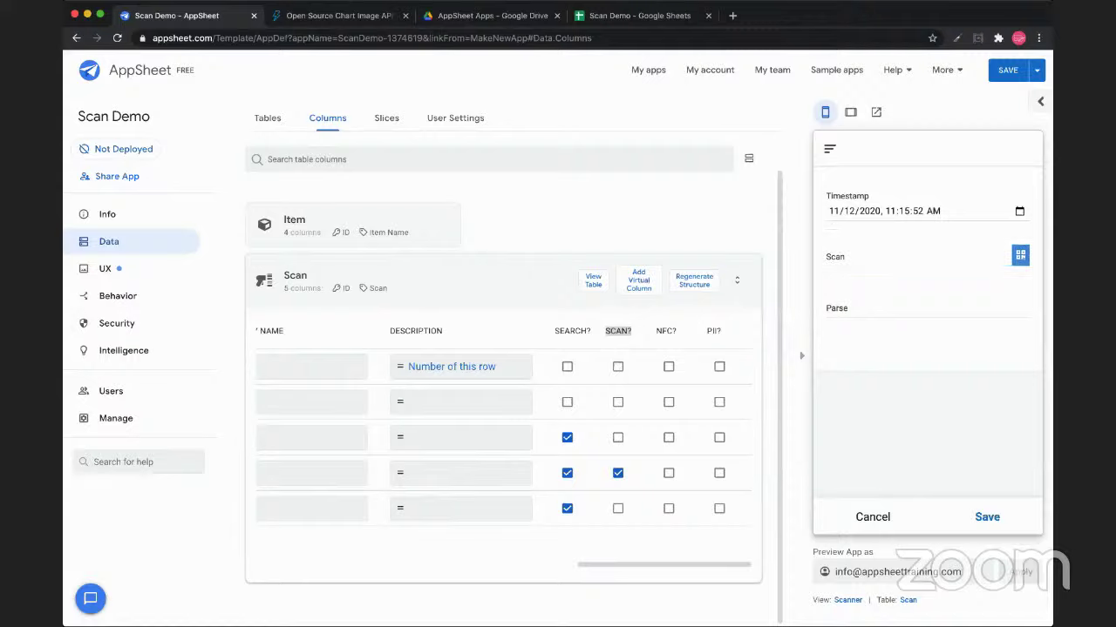
Review the Scan column's settings with all sections expanded
scroll(503, 435, "left", 5)
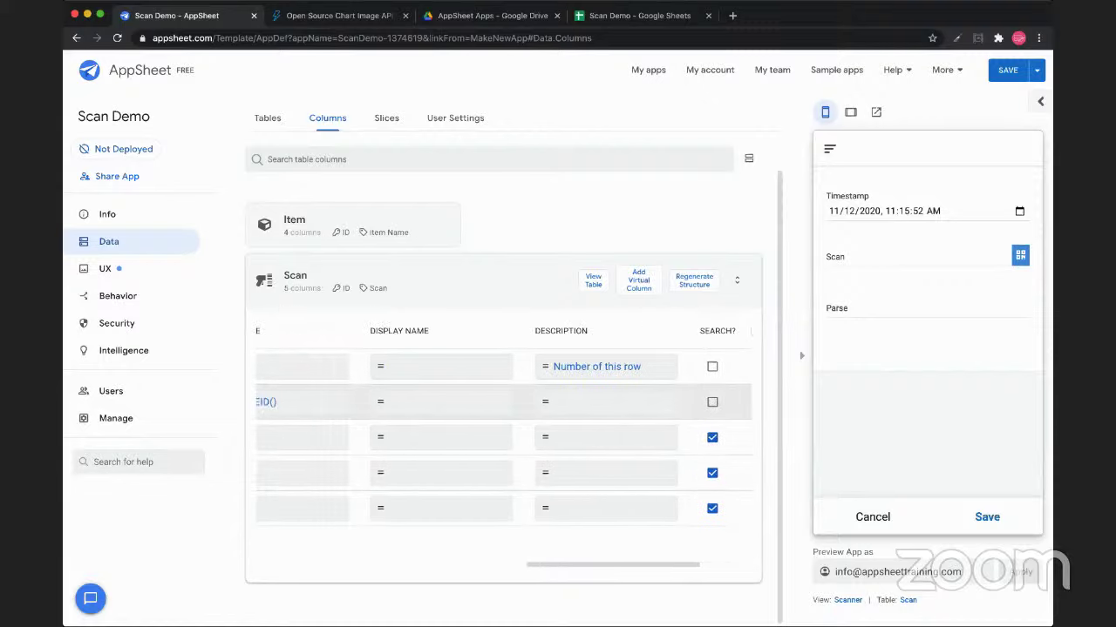
scroll(503, 436, "left", 6)
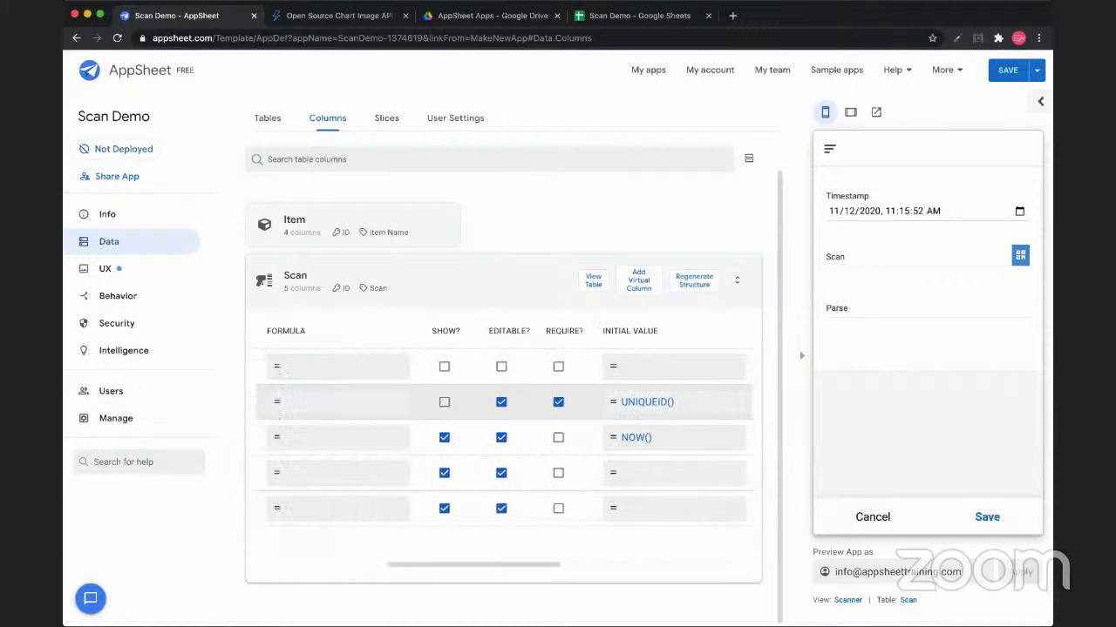
scroll(503, 436, "left", 6)
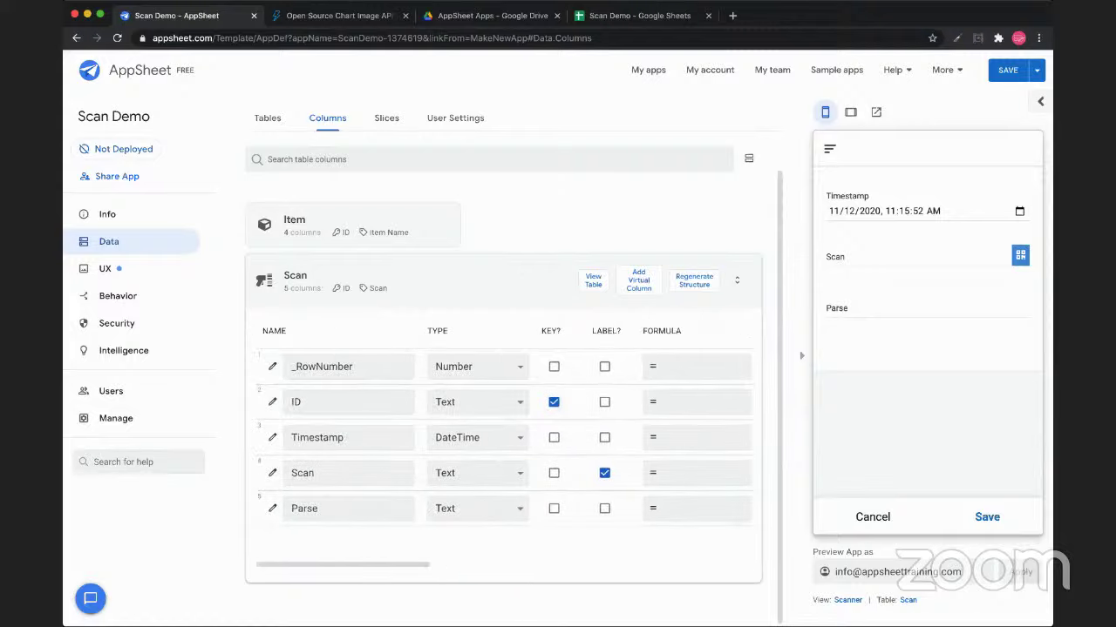
scroll(503, 473, "right", 2)
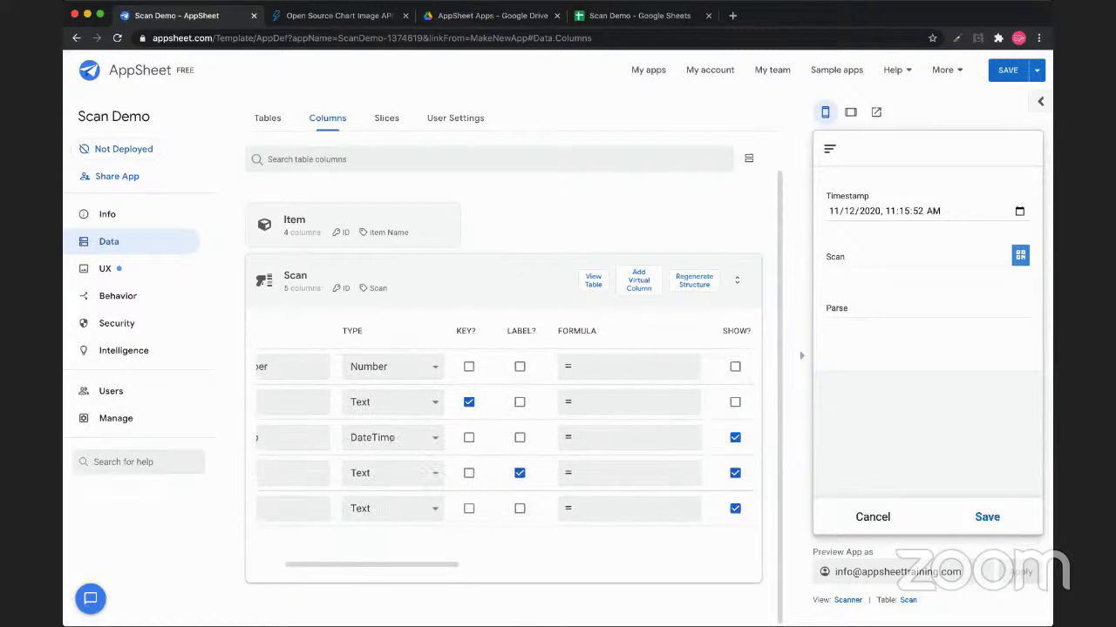
scroll(502, 473, "left", 2)
left_click(272, 472)
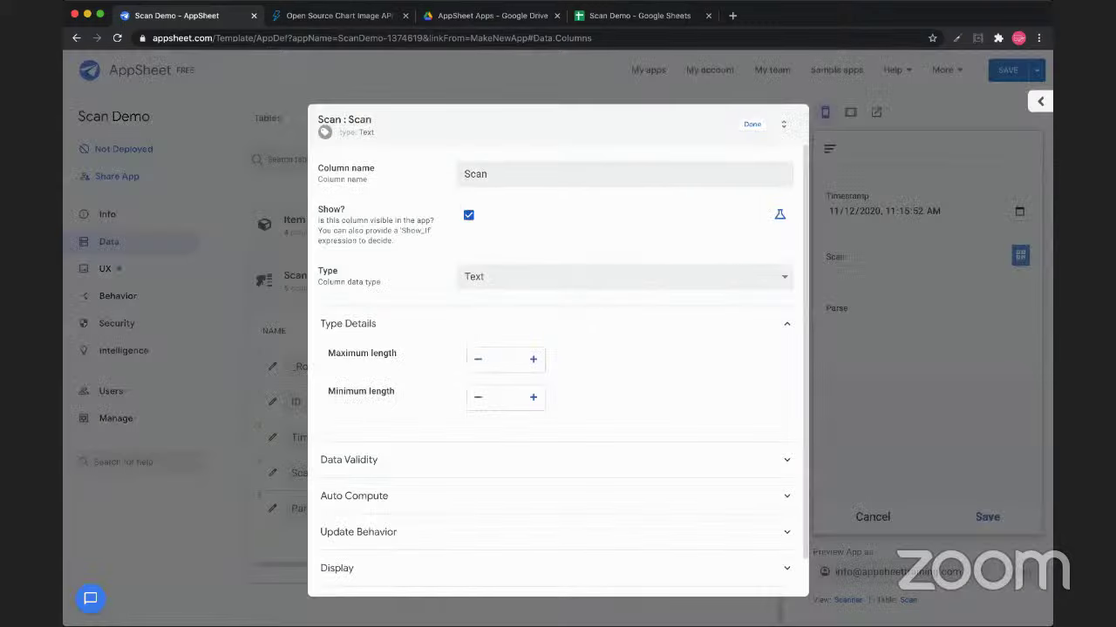
left_click(784, 124)
scroll(557, 348, "down", 2)
scroll(558, 349, "down", 8)
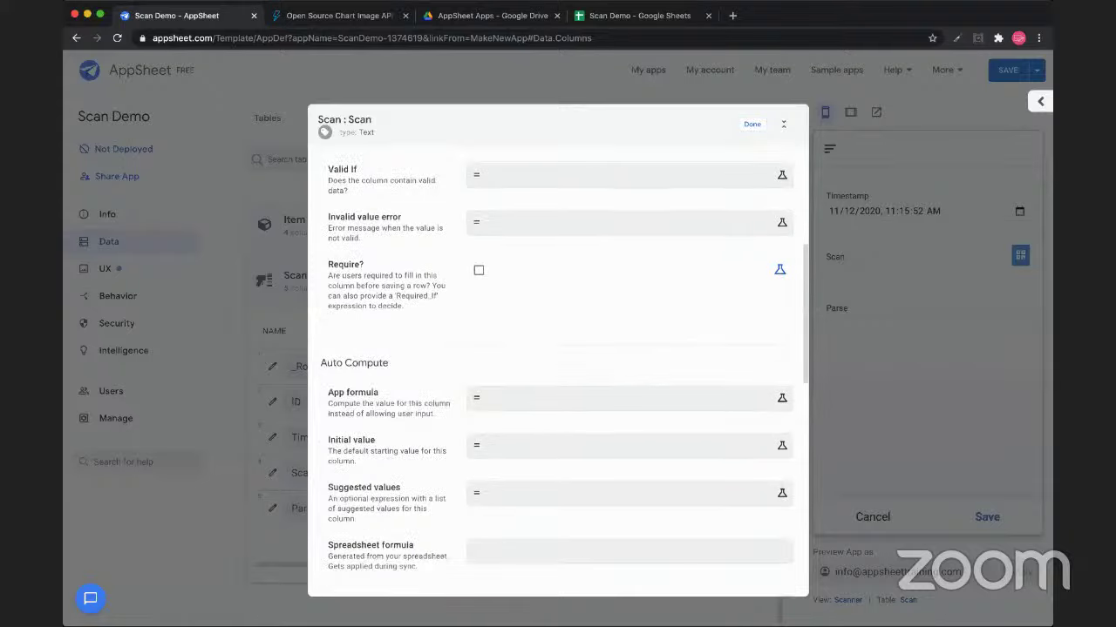
scroll(558, 348, "down", 6)
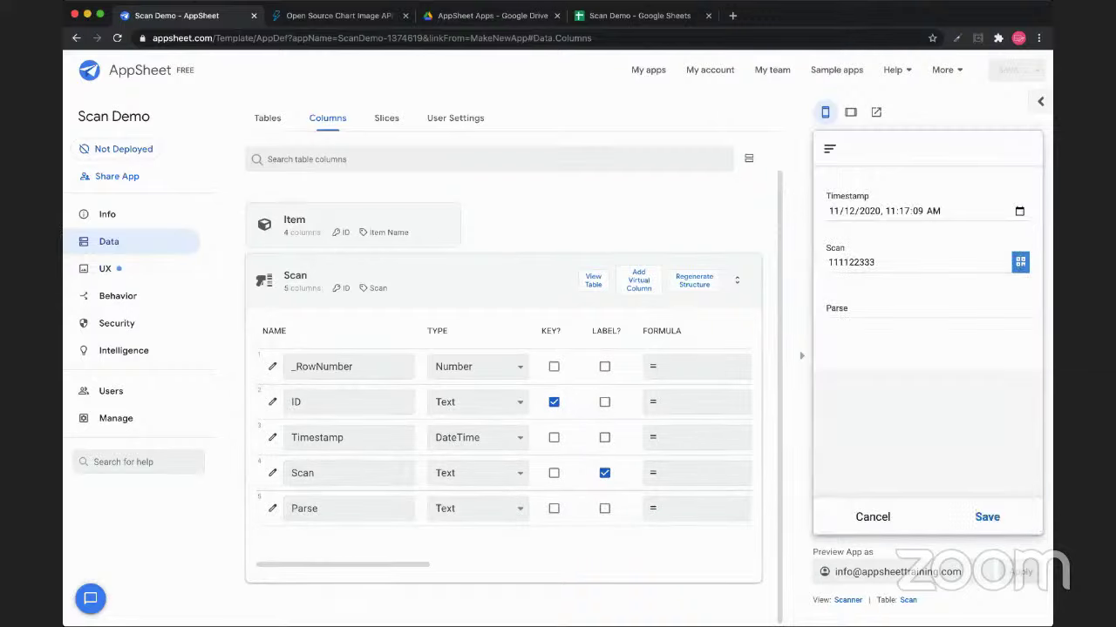
Change the Parse column's type to Ref and check its settings for the Item source table
double_click(851, 263)
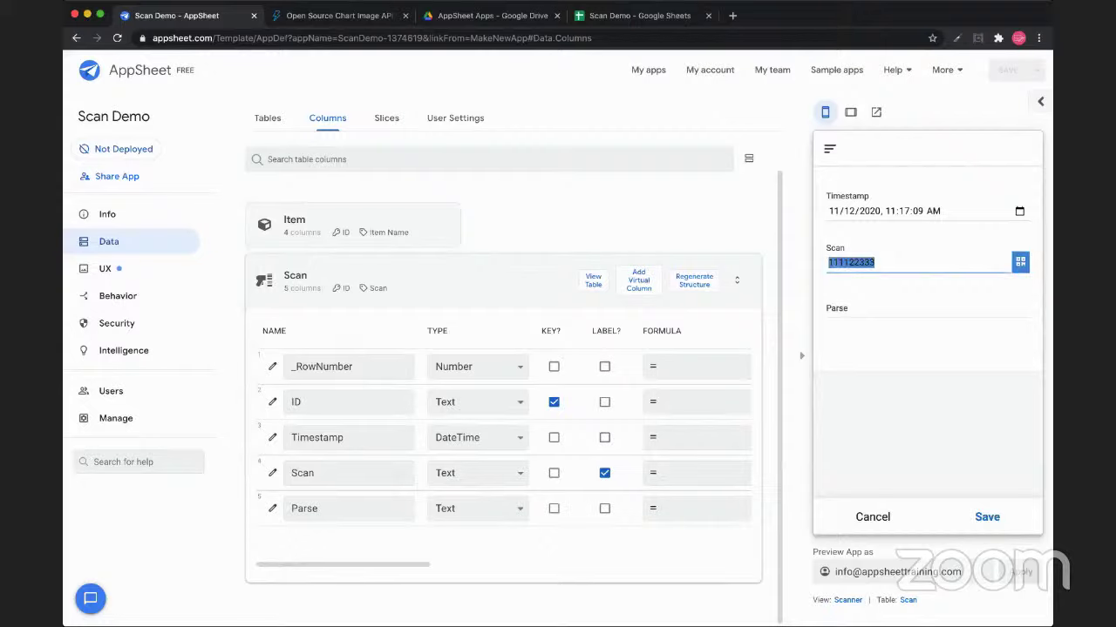
left_click(927, 318)
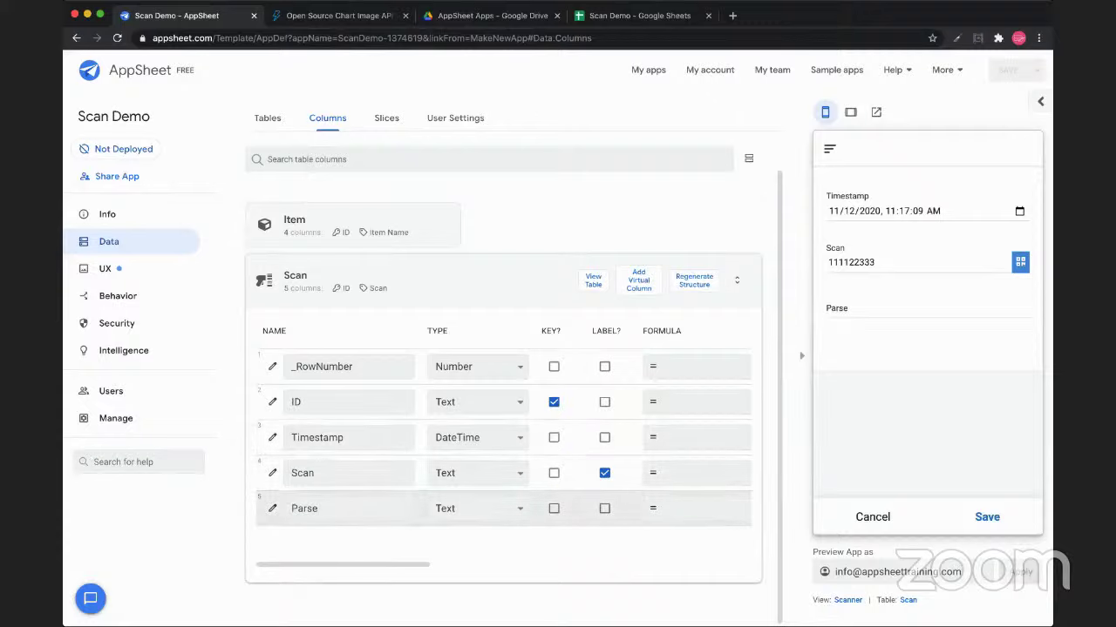
left_click(478, 508)
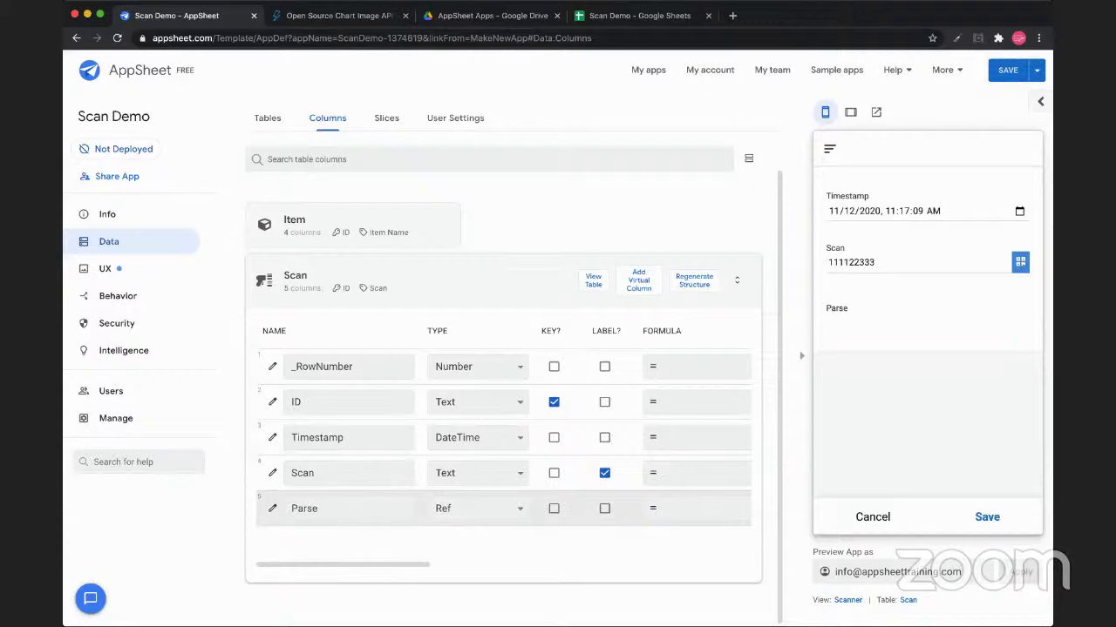
double_click(304, 508)
left_click(272, 508)
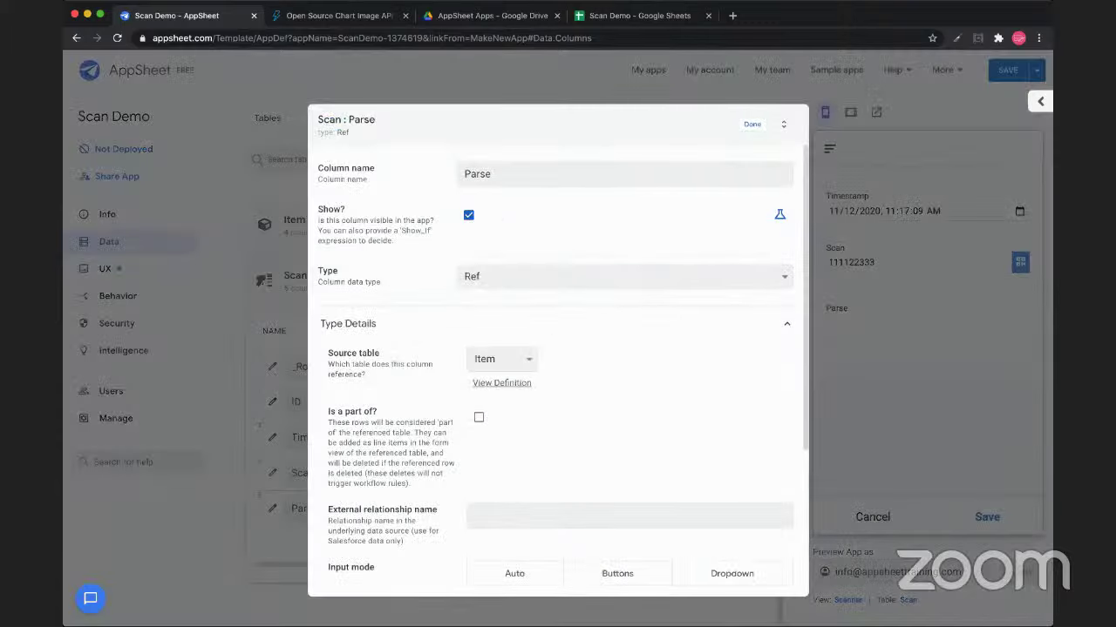
key("Escape")
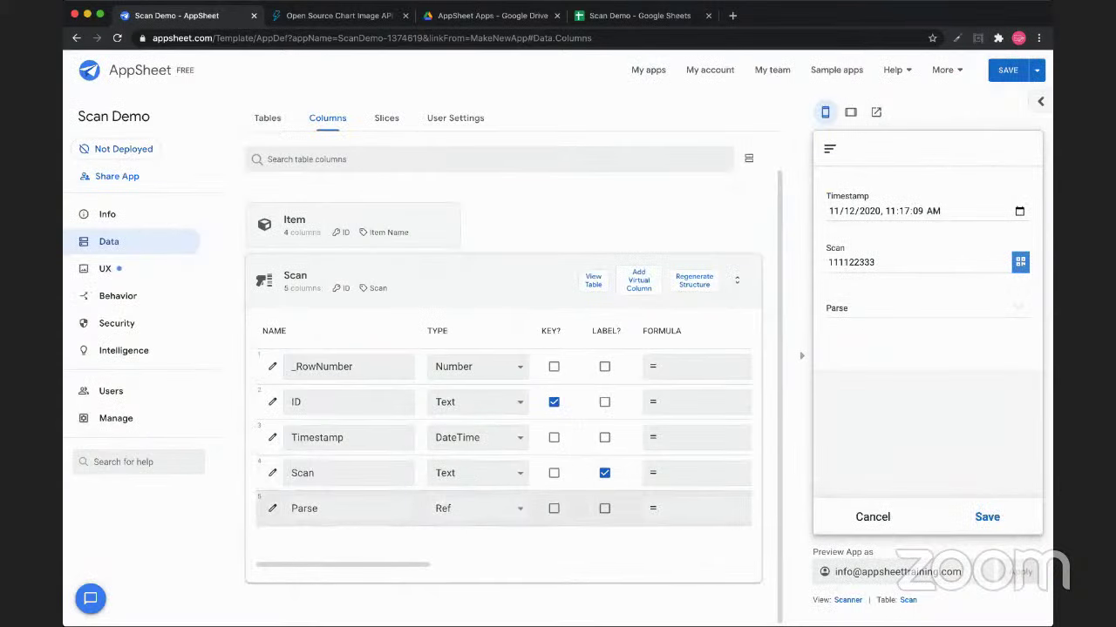
scroll(502, 508, "right", 5)
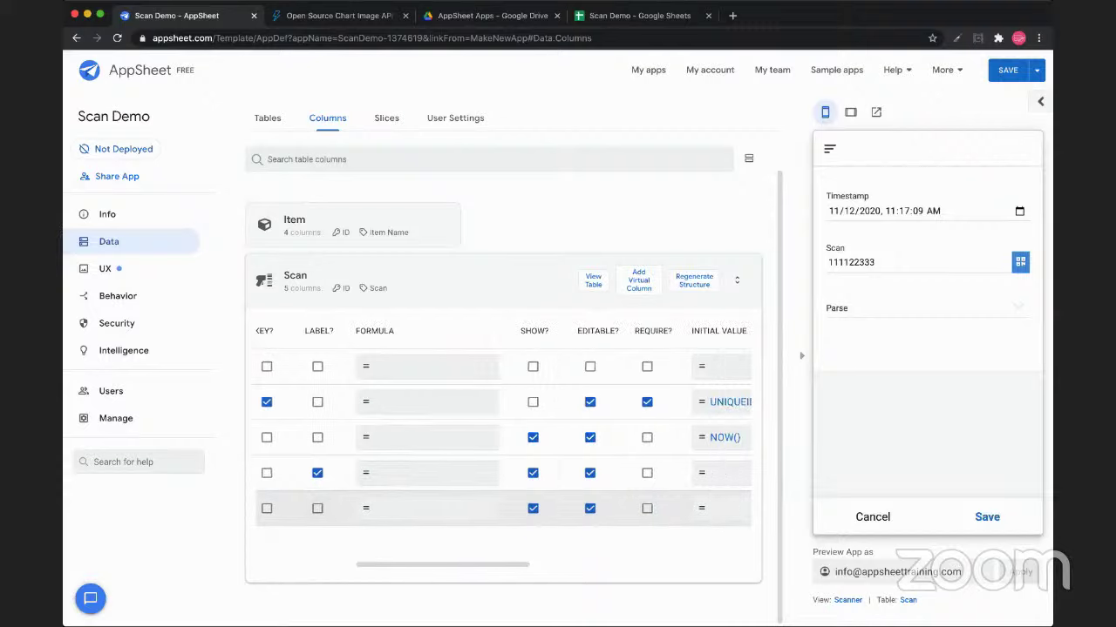
scroll(502, 436, "left", 5)
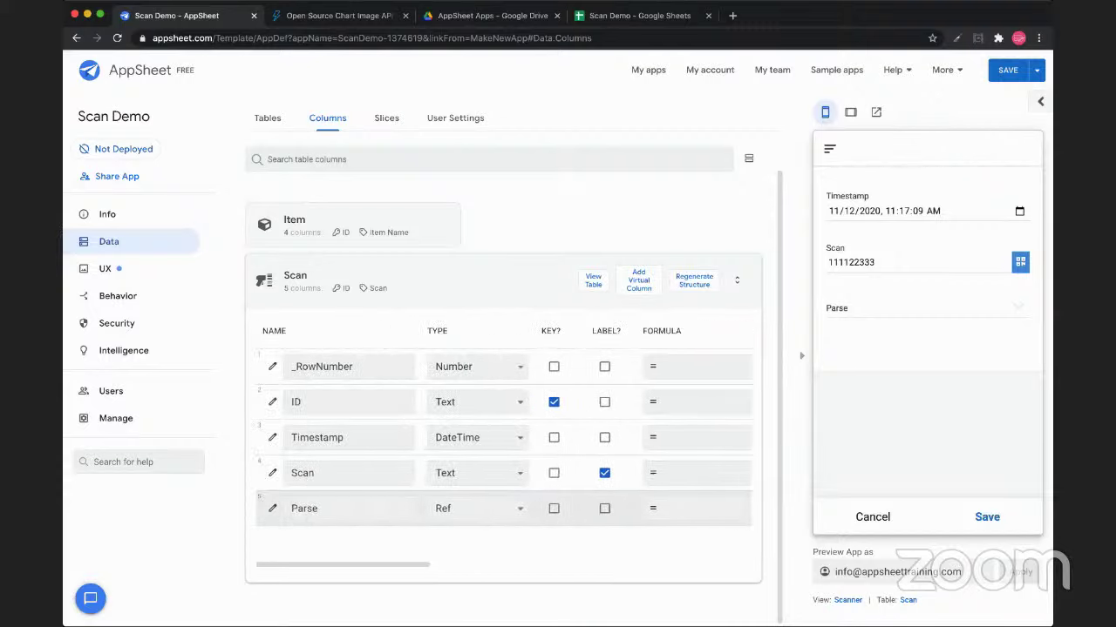
Set the Parse column's formula to [Scan] in the Expression Assistant
left_click(695, 508)
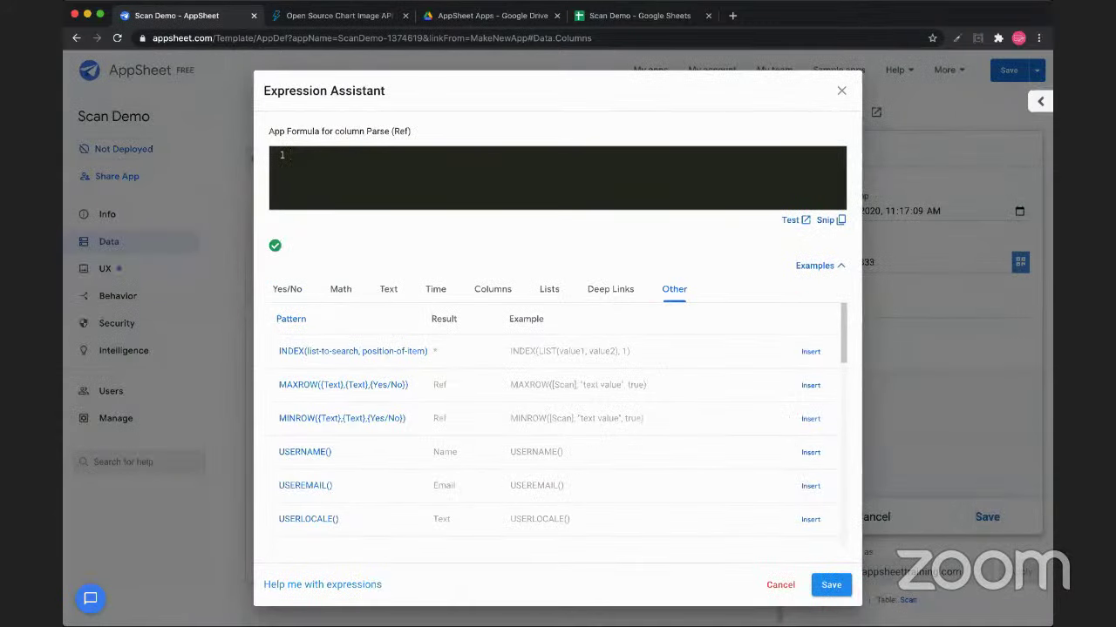
left_click(492, 289)
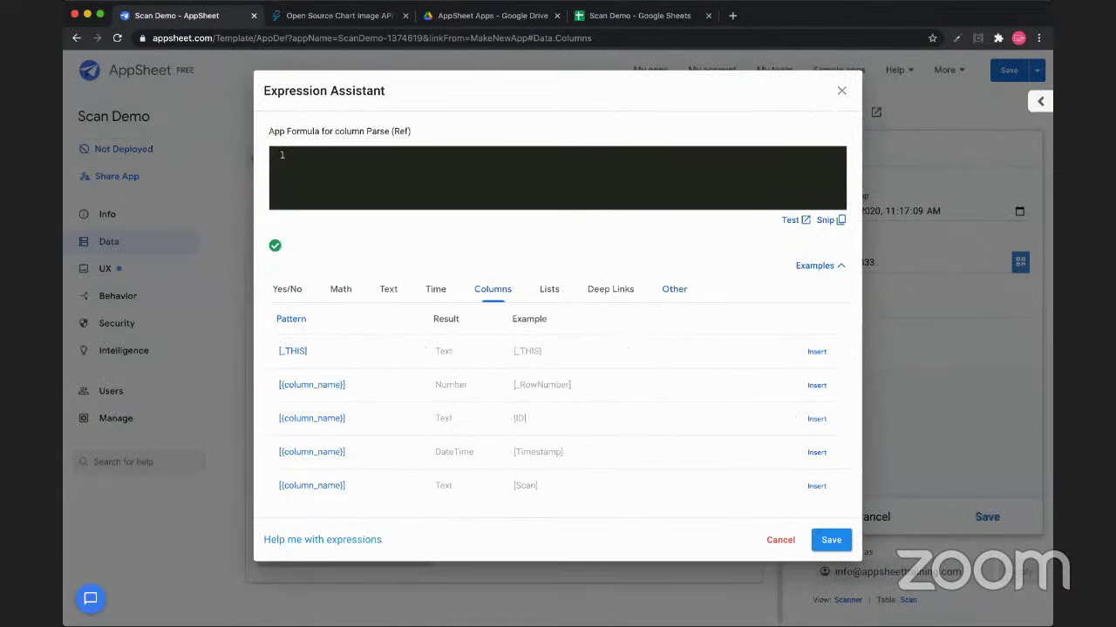
type("[Scan]")
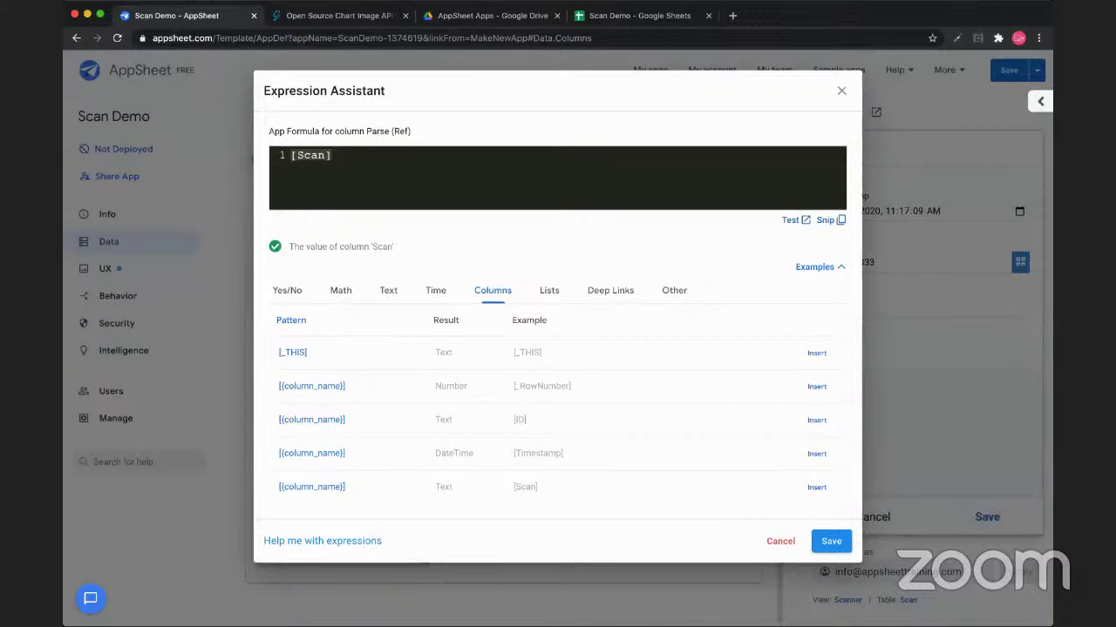
left_click(831, 541)
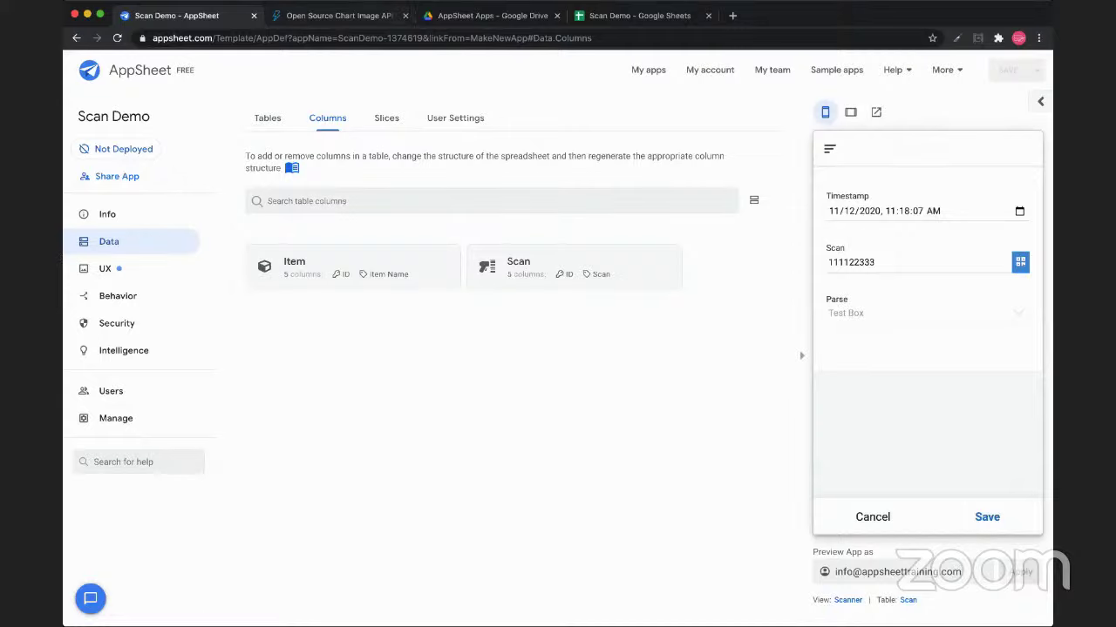
Make the ID header in cell A1 of the Item sheet bold
key("super+4")
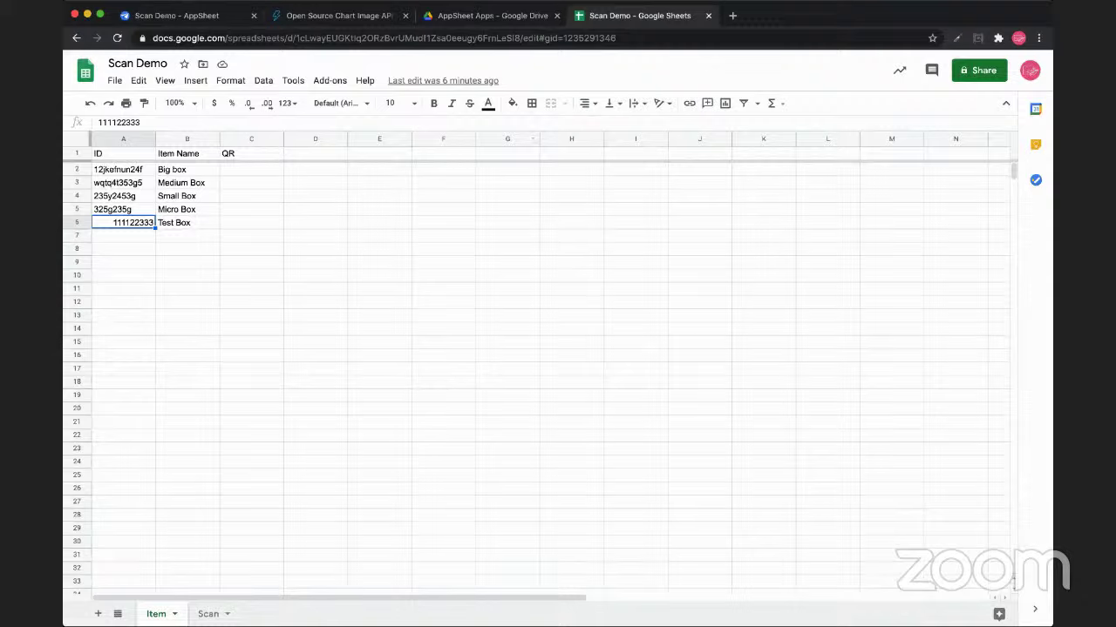
left_click(123, 139)
left_click(123, 153)
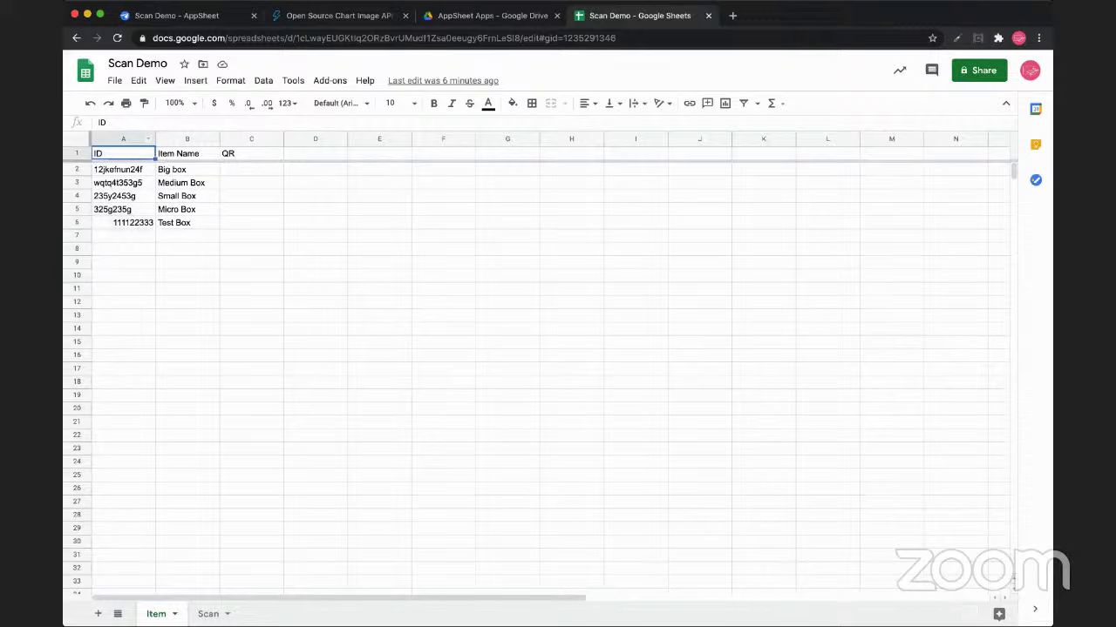
key("super+b")
left_click(123, 222)
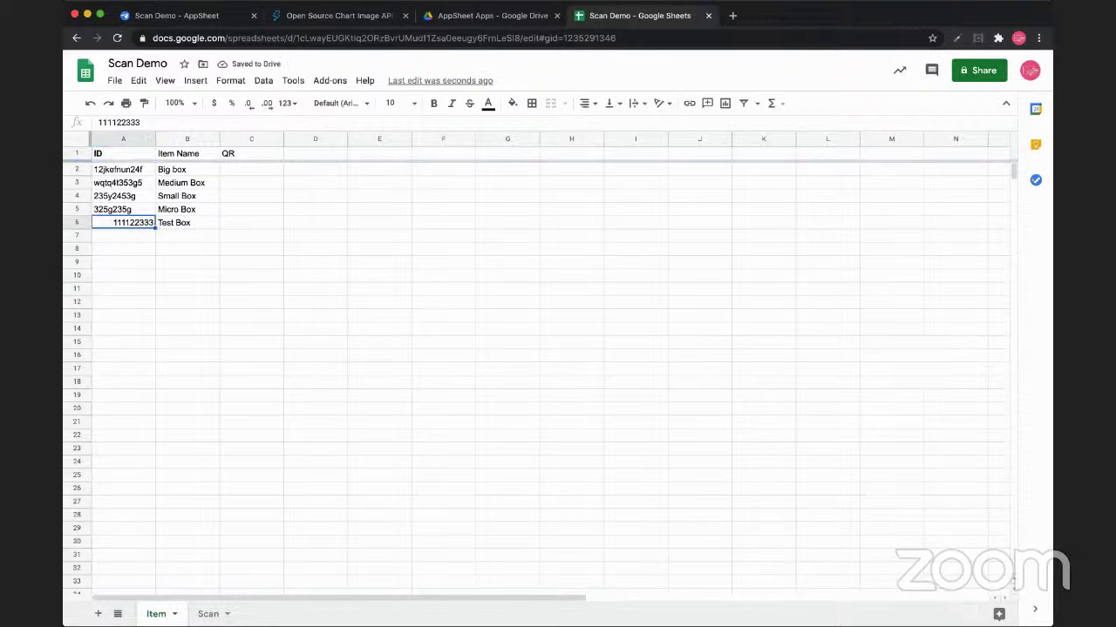
Glance at the QuickChart and AppSheet tabs, then come back to the spreadsheet
left_click(331, 16)
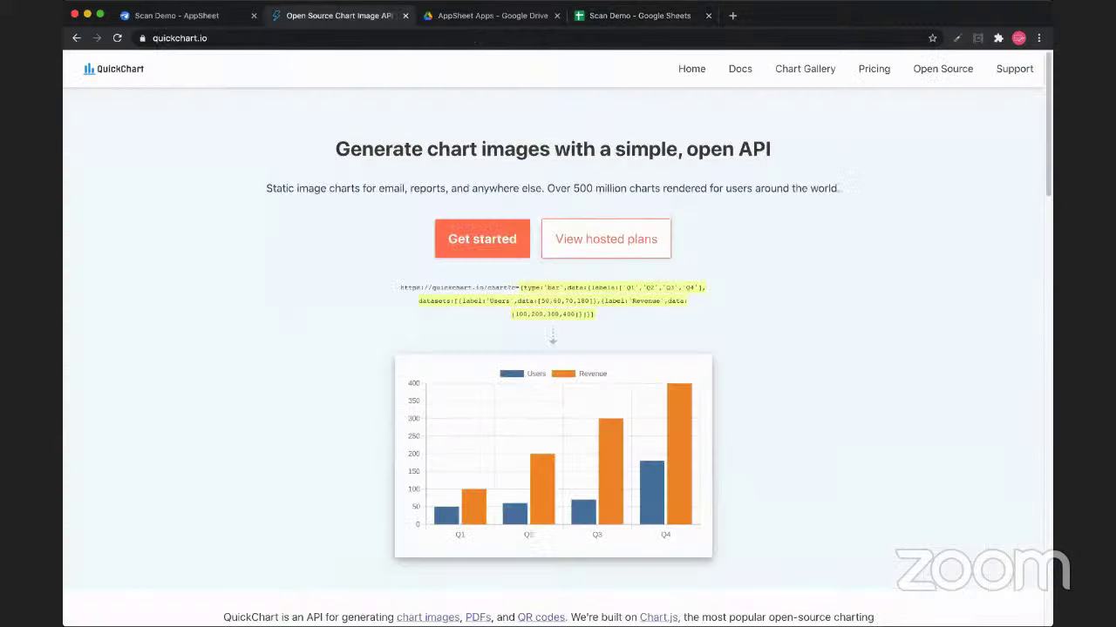
key("ctrl+shift+Tab")
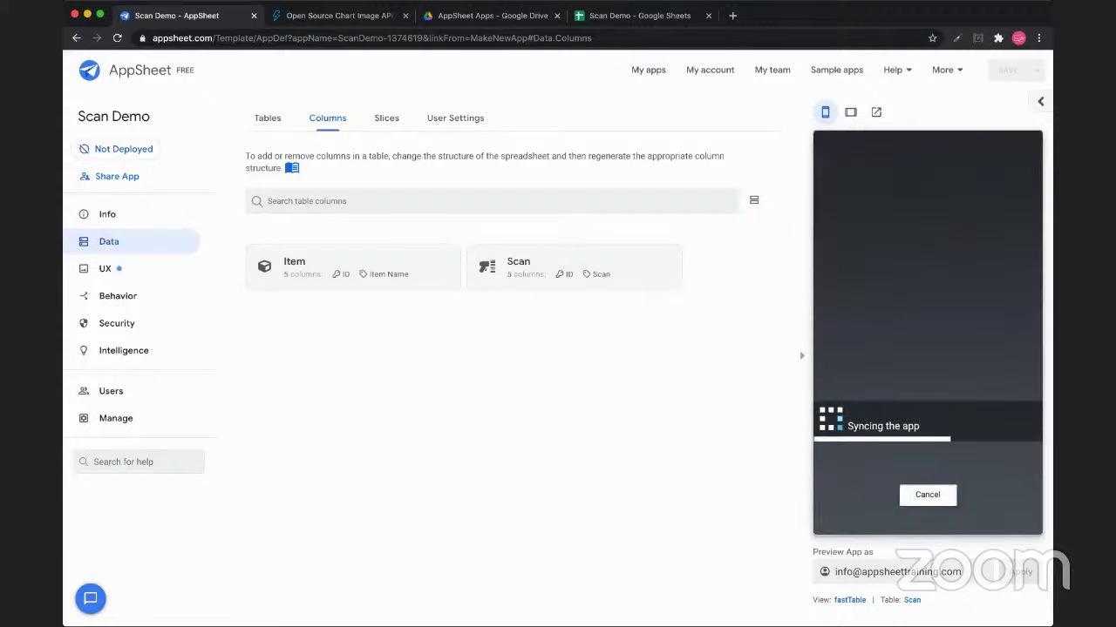
key("ctrl+shift+Tab")
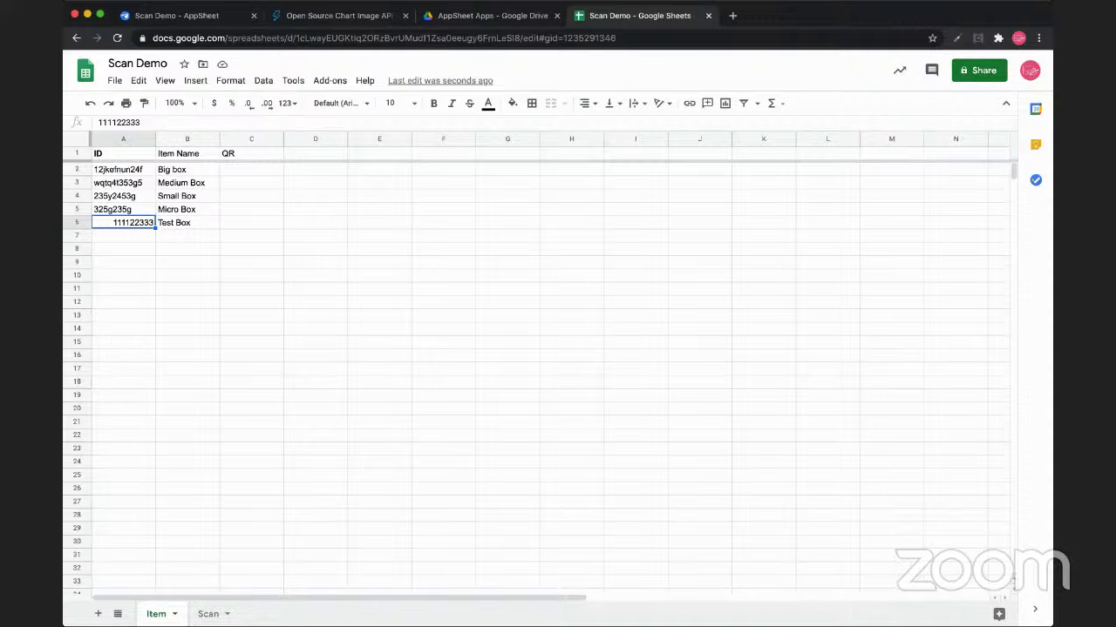
Inspect the Parse value in cell D2 of the Scan sheet
left_click(209, 613)
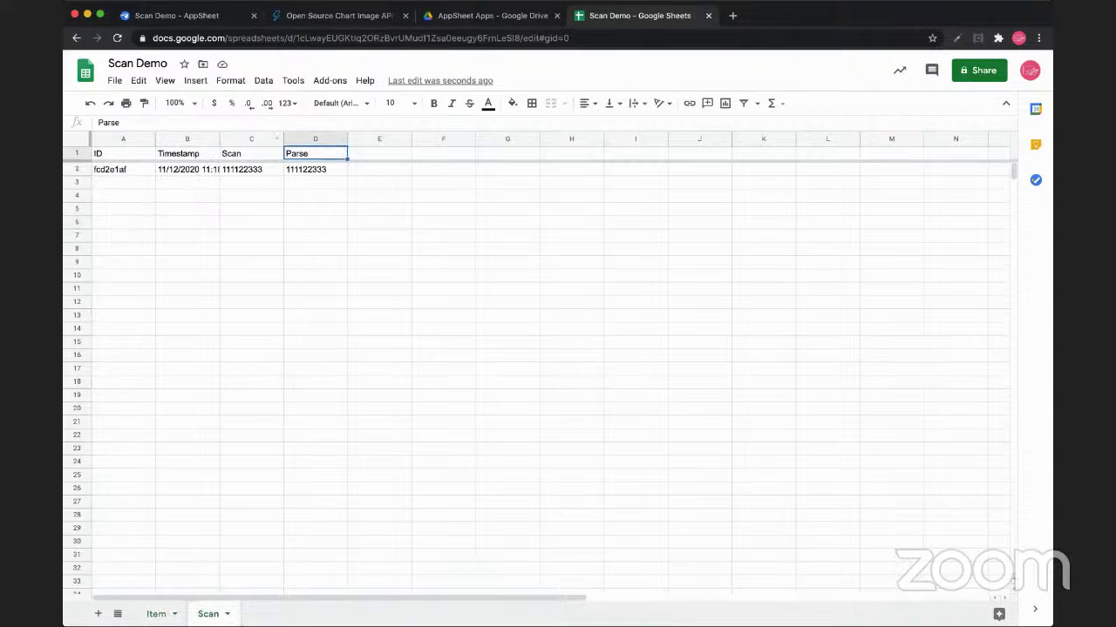
left_click(251, 138)
left_click(315, 138)
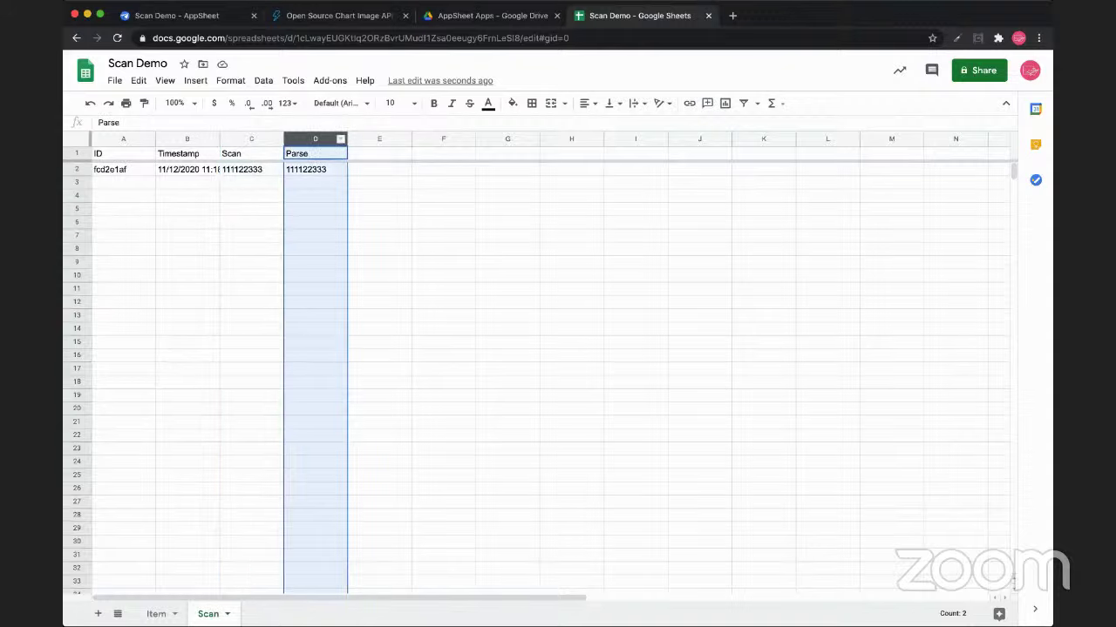
left_click(315, 169)
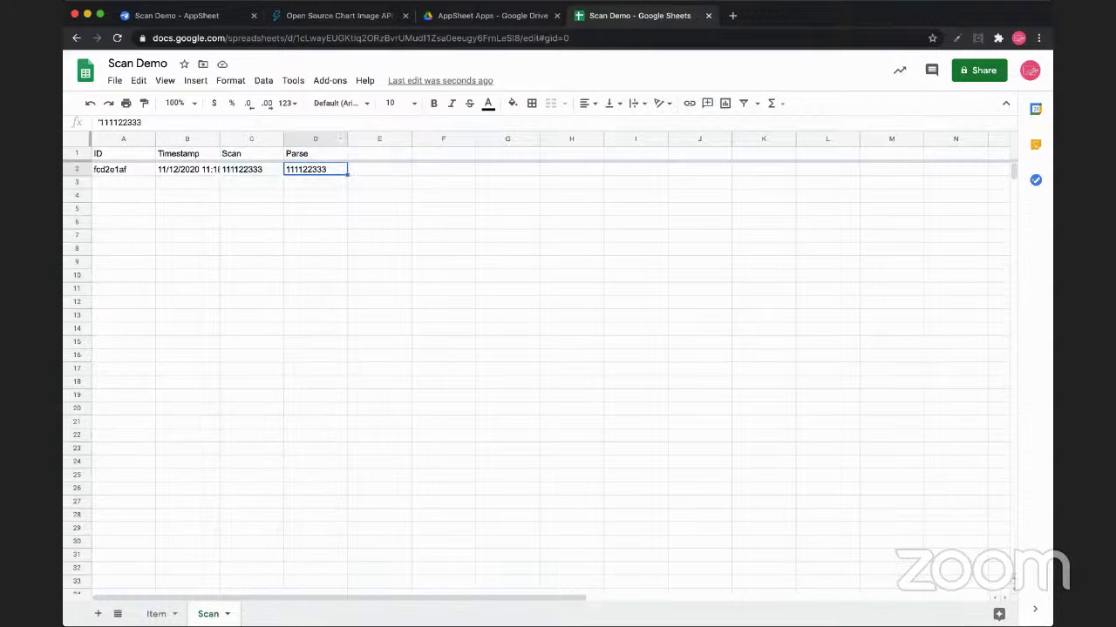
left_click(316, 139)
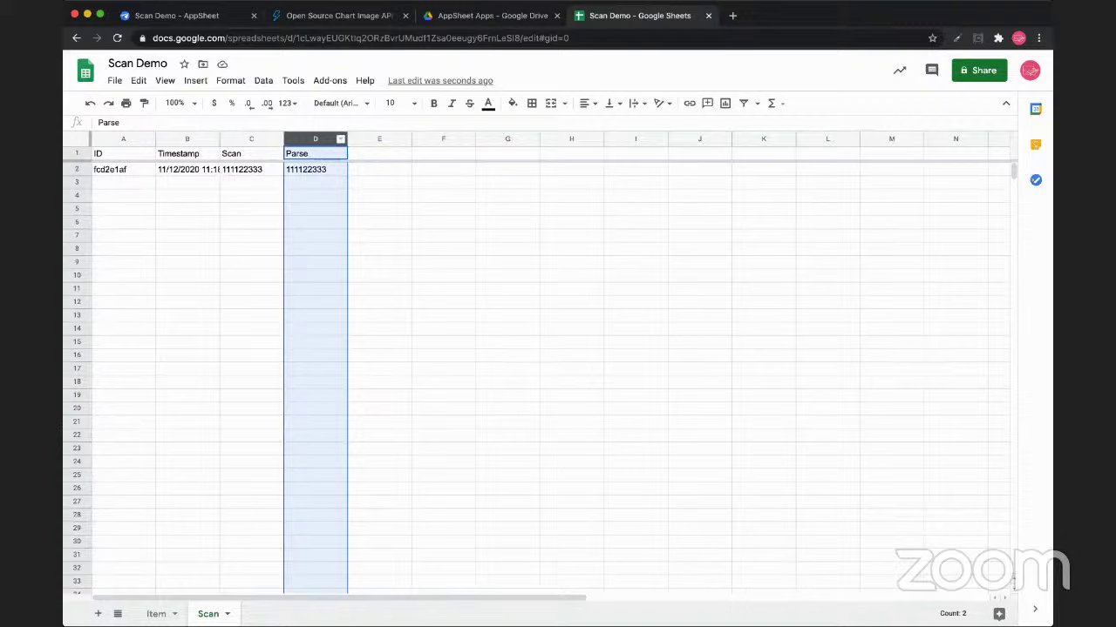
left_click(156, 613)
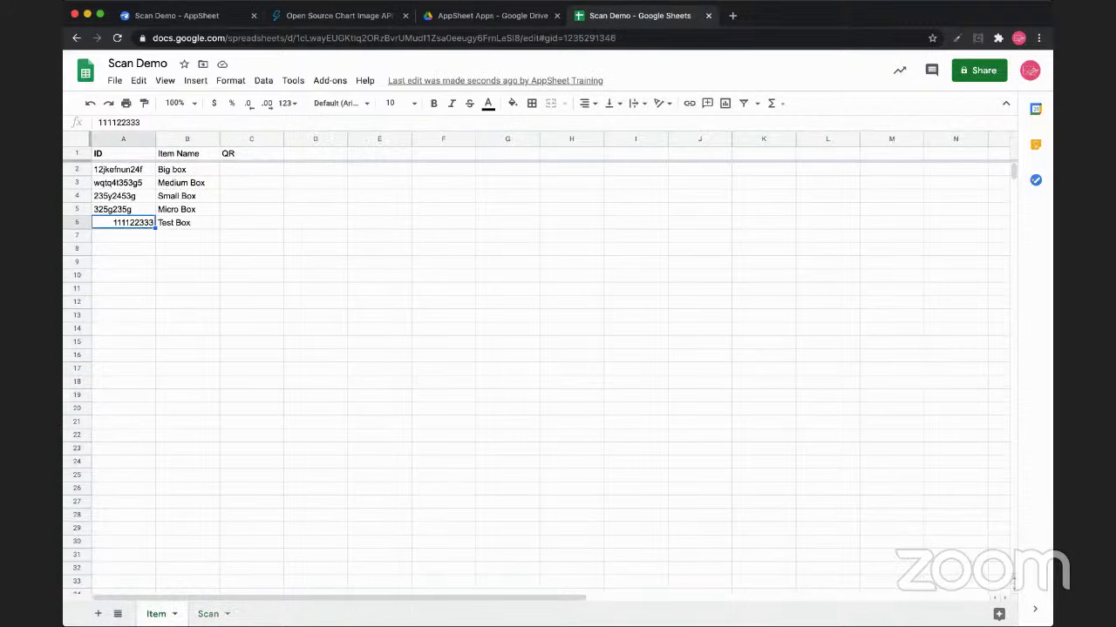
left_click(208, 613)
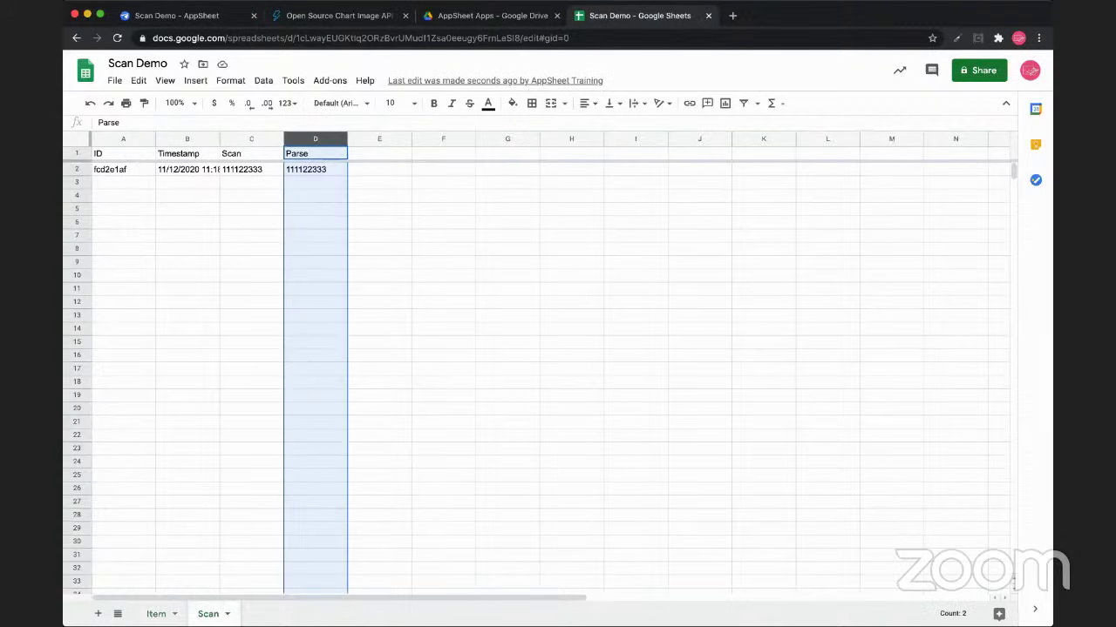
left_click(316, 169)
Confirm the Item sheet's row 6 shows Test Box with ID 111122333, then return to AppSheet
left_click(156, 613)
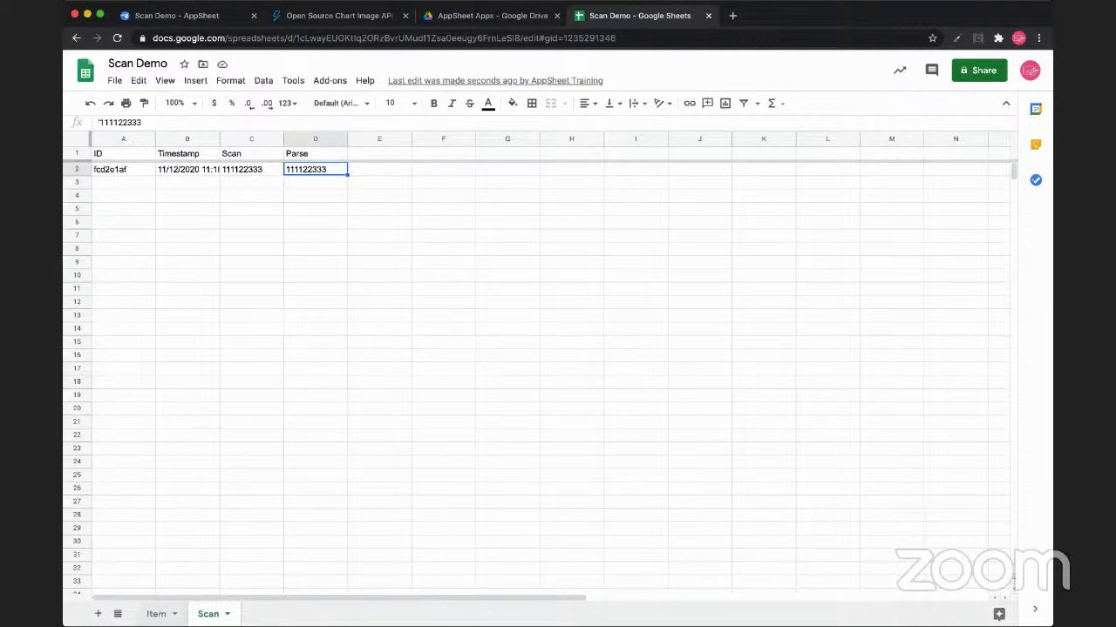
left_click(123, 138)
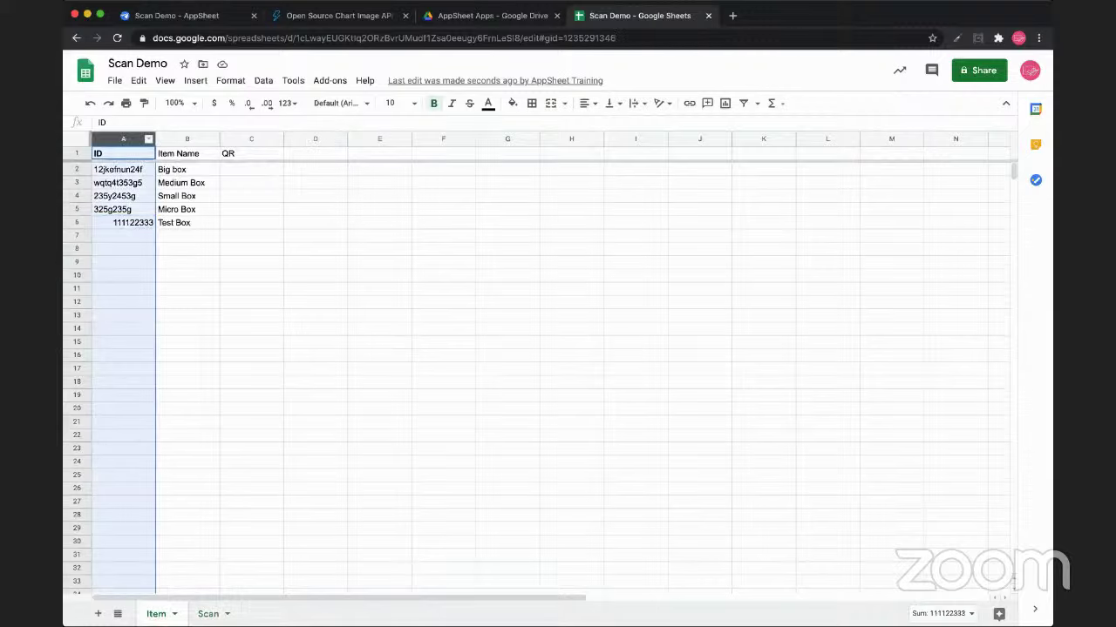
left_click(123, 222)
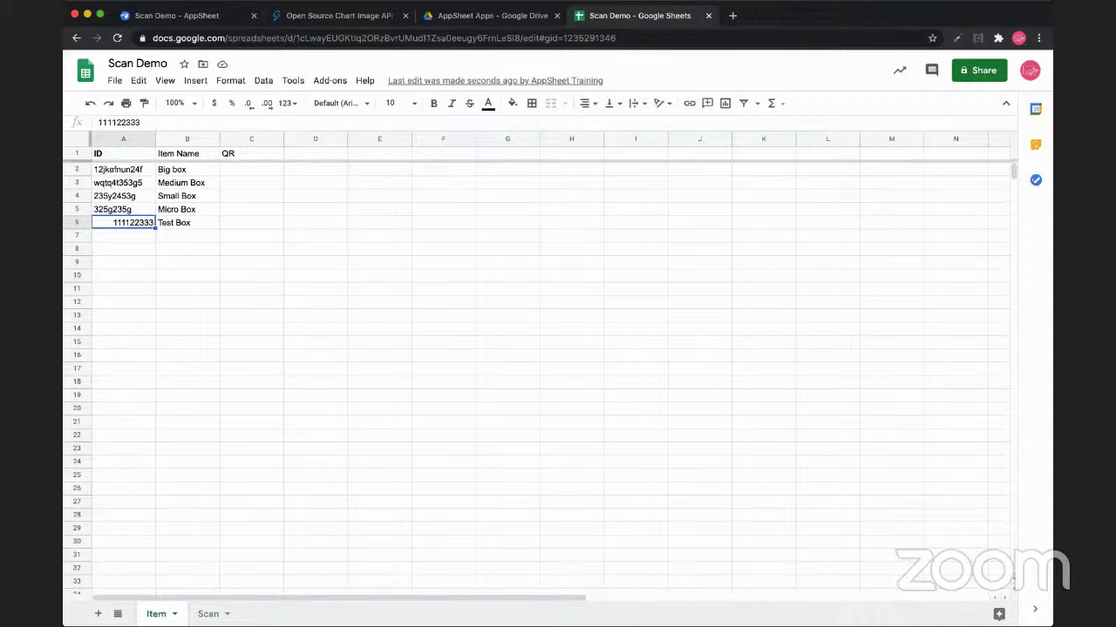
left_click(123, 169)
key("Down")
key("Down")
key("Down")
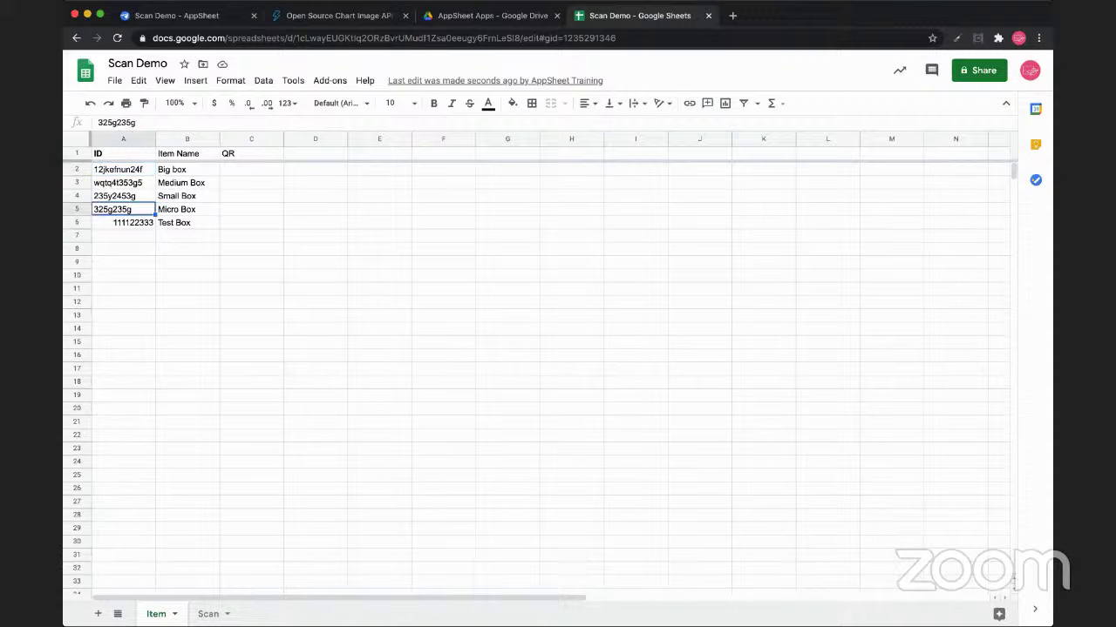
key("Down")
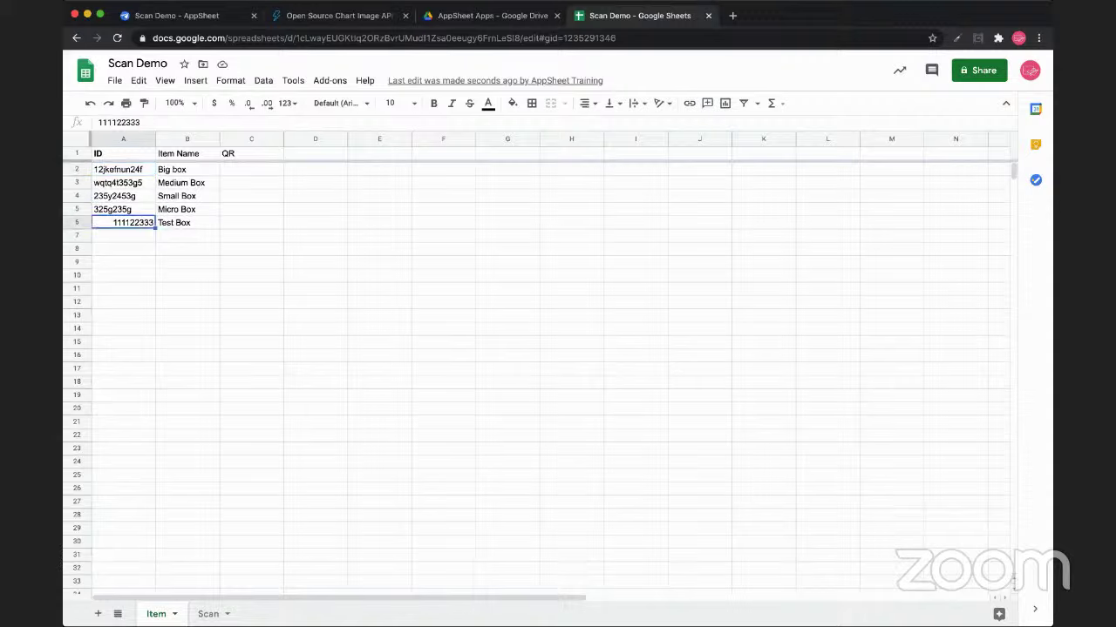
left_click(187, 222)
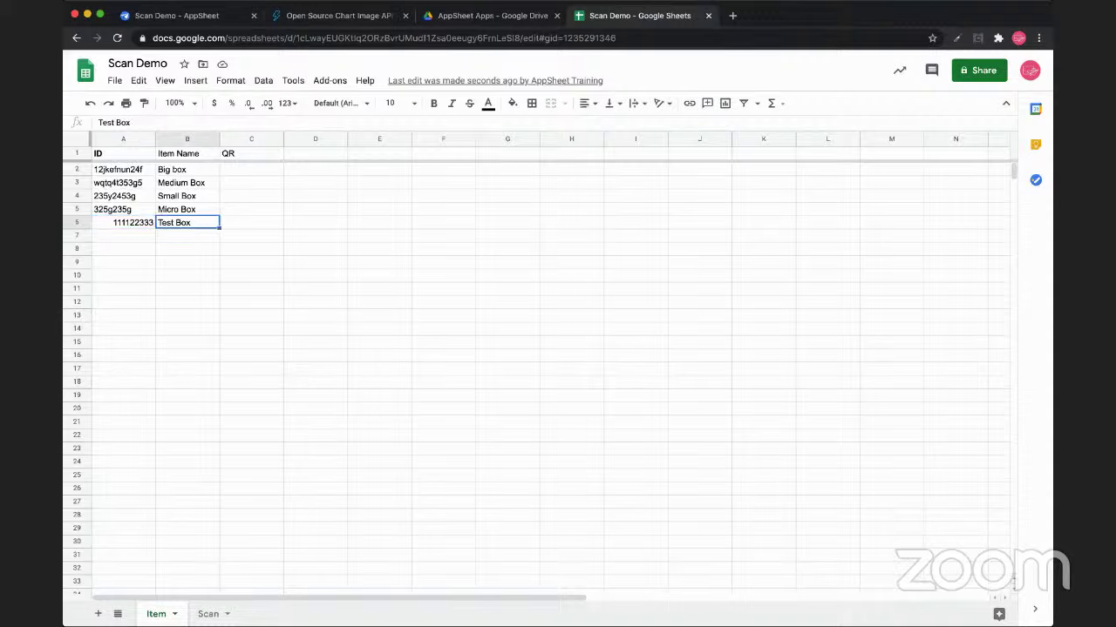
left_click(123, 222)
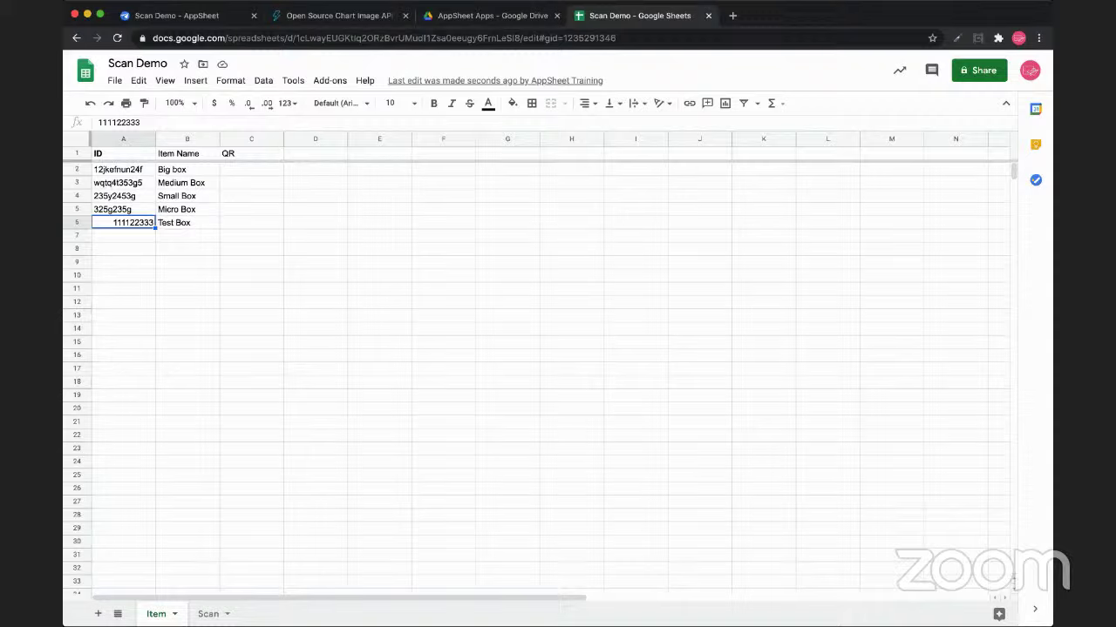
left_click(186, 223)
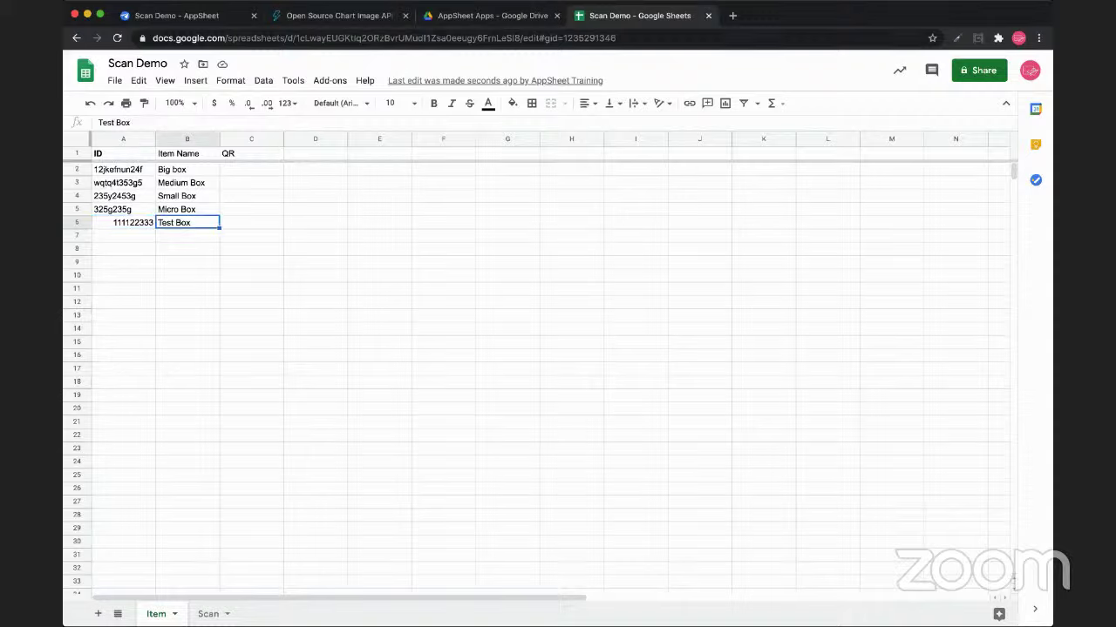
left_click(122, 222)
key("super+1")
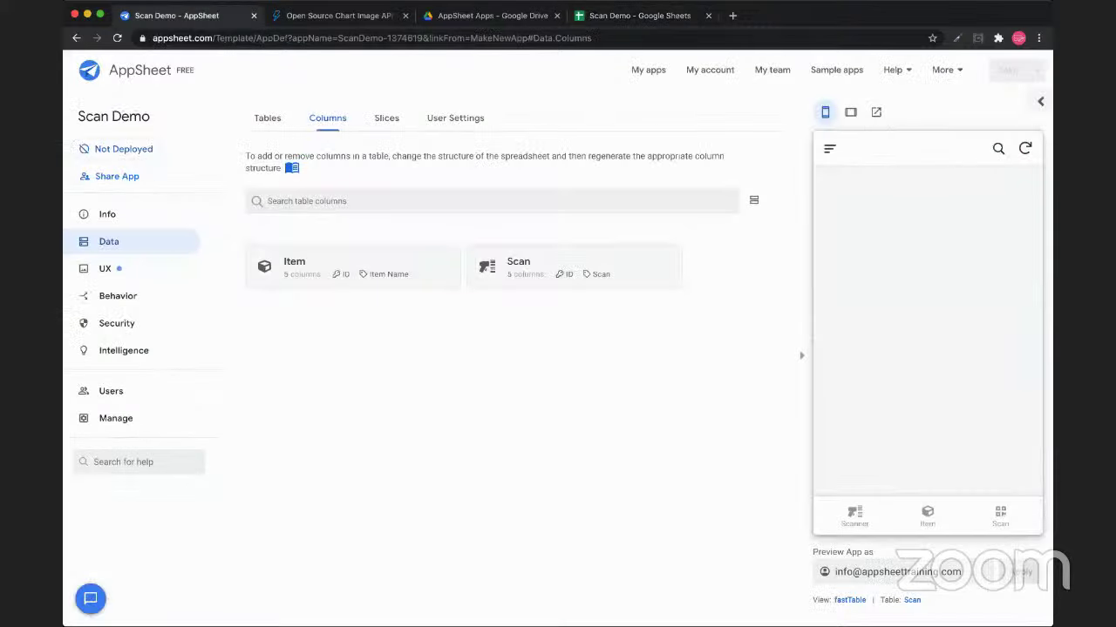
Expand the Item table's columns and review the ID and Item Name column names
left_click(294, 262)
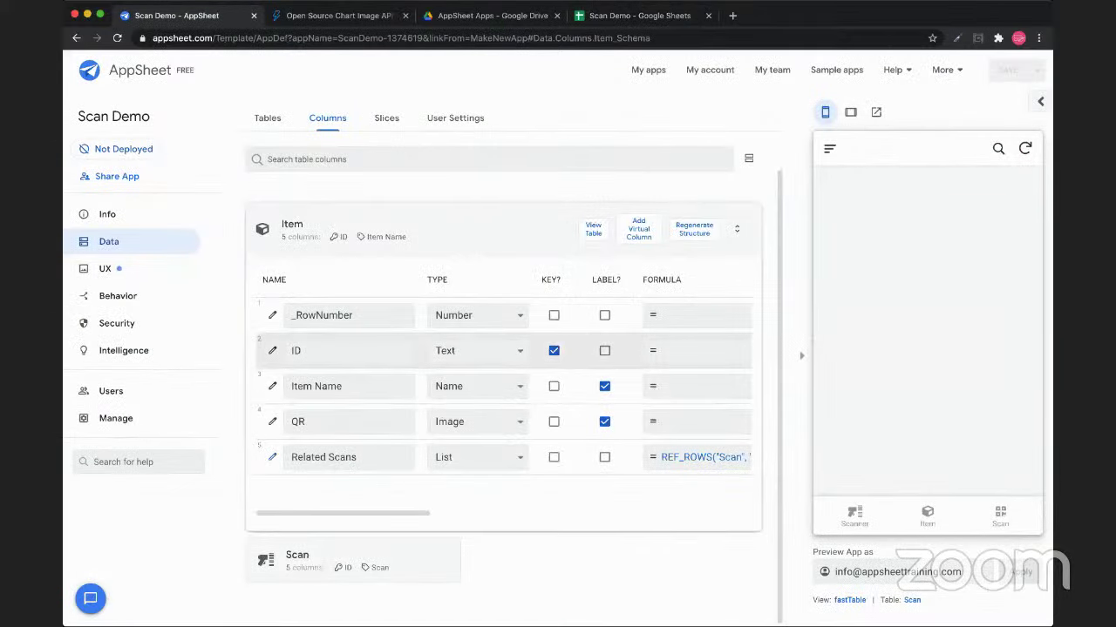
double_click(296, 351)
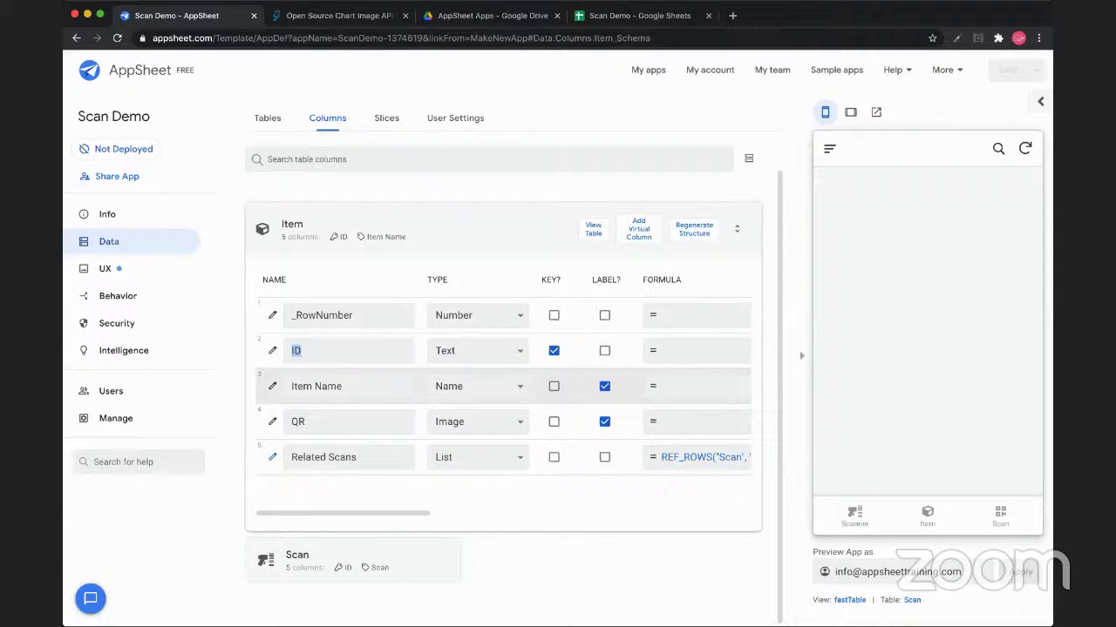
double_click(316, 386)
left_click(302, 350)
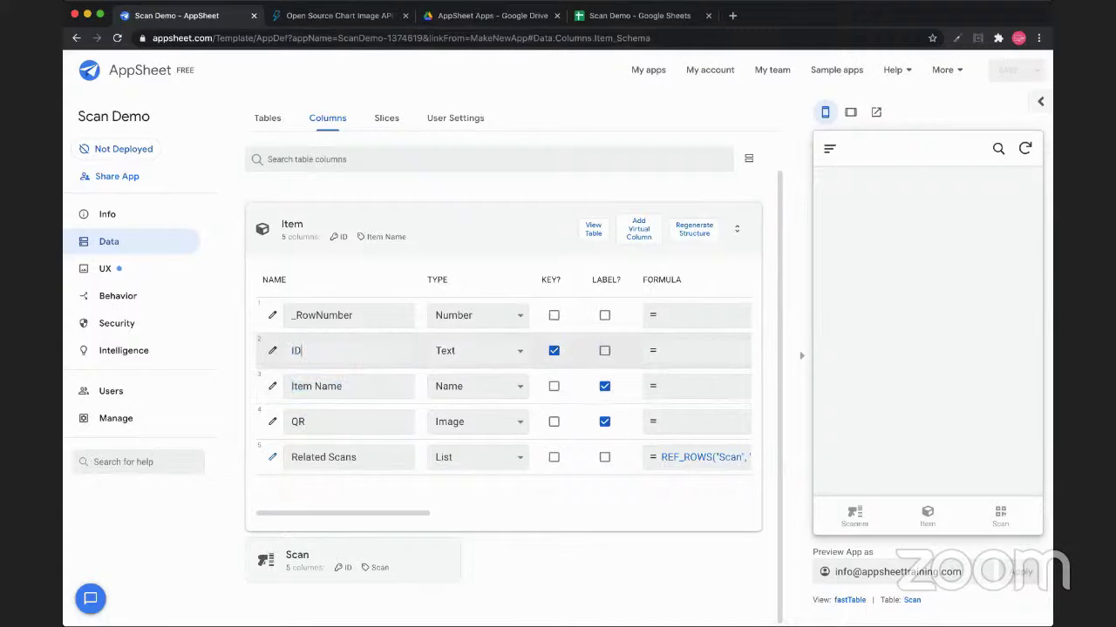
double_click(296, 350)
double_click(316, 386)
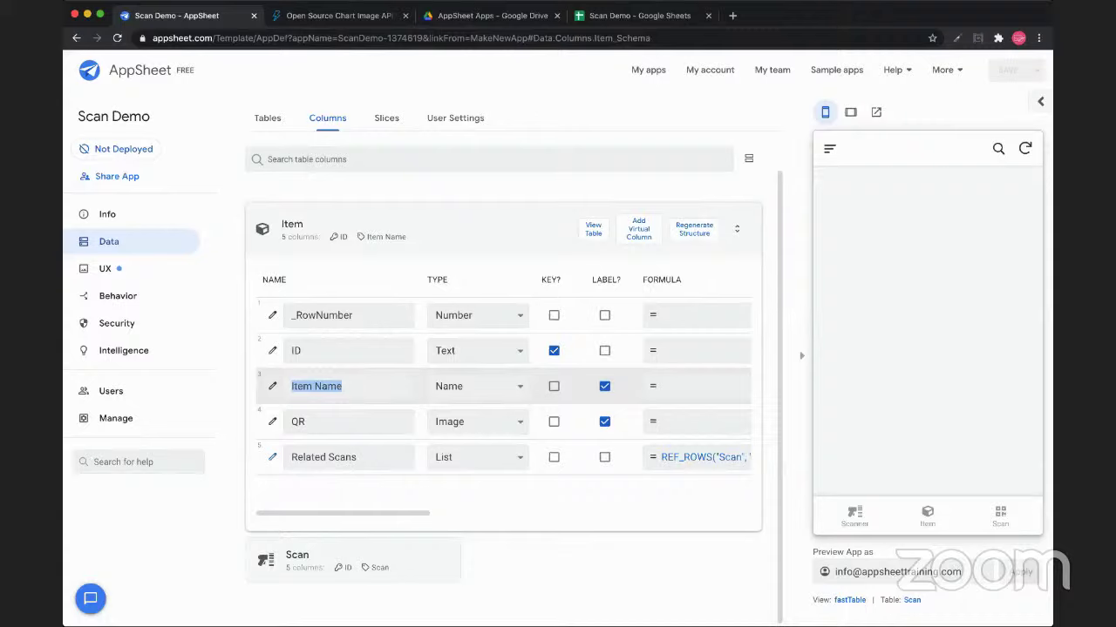
left_click_drag(342, 386, 291, 386)
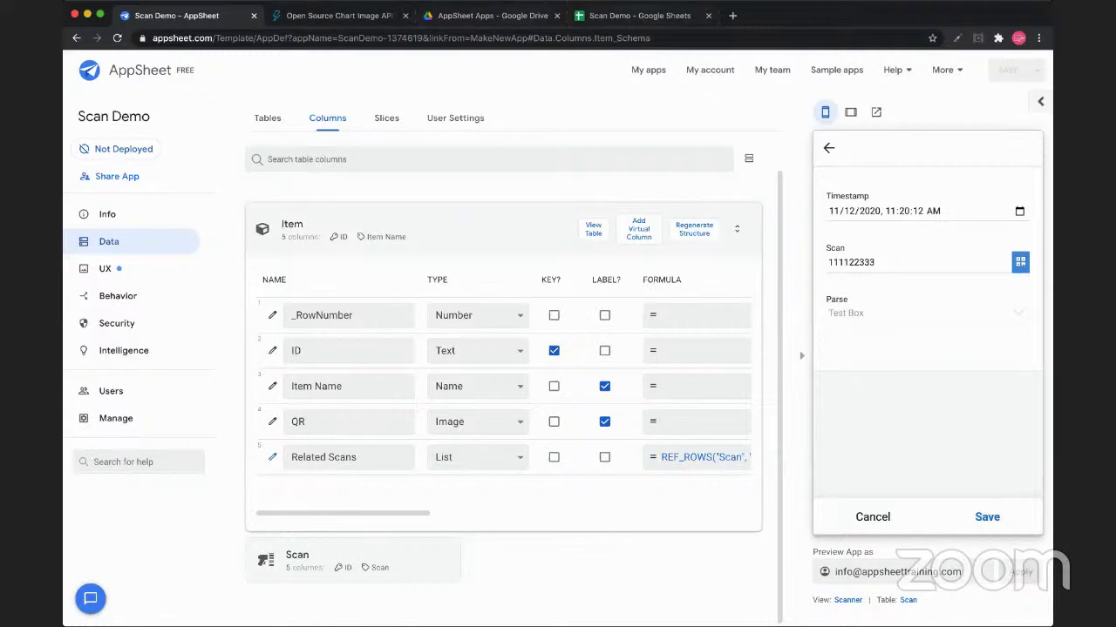
key("super+4")
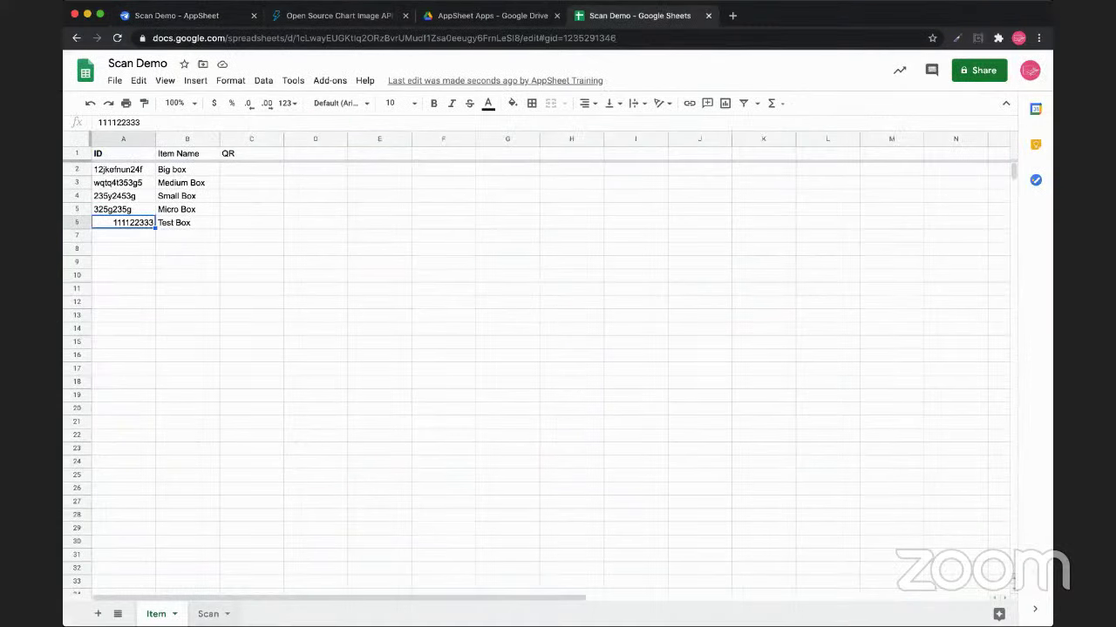
Autofit the Scan sheet's Timestamp column B and check the values in C2 and D2
key("alt+Down")
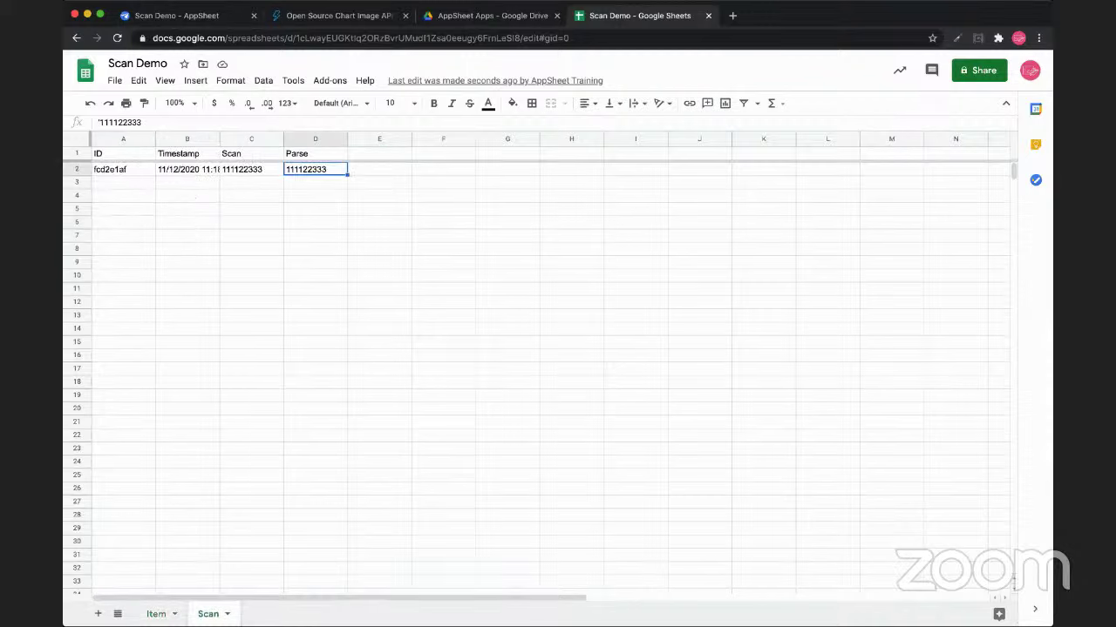
double_click(219, 140)
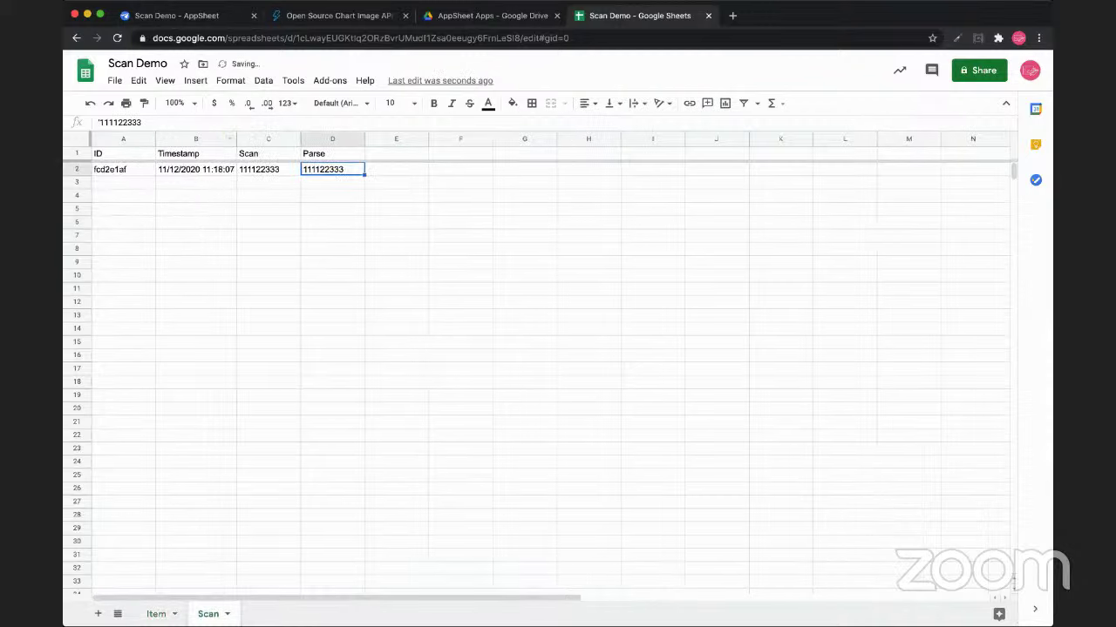
left_click(269, 222)
left_click(269, 169)
left_click(332, 169)
Widen the Item sheet's QR column C to fit QR images
left_click(156, 614)
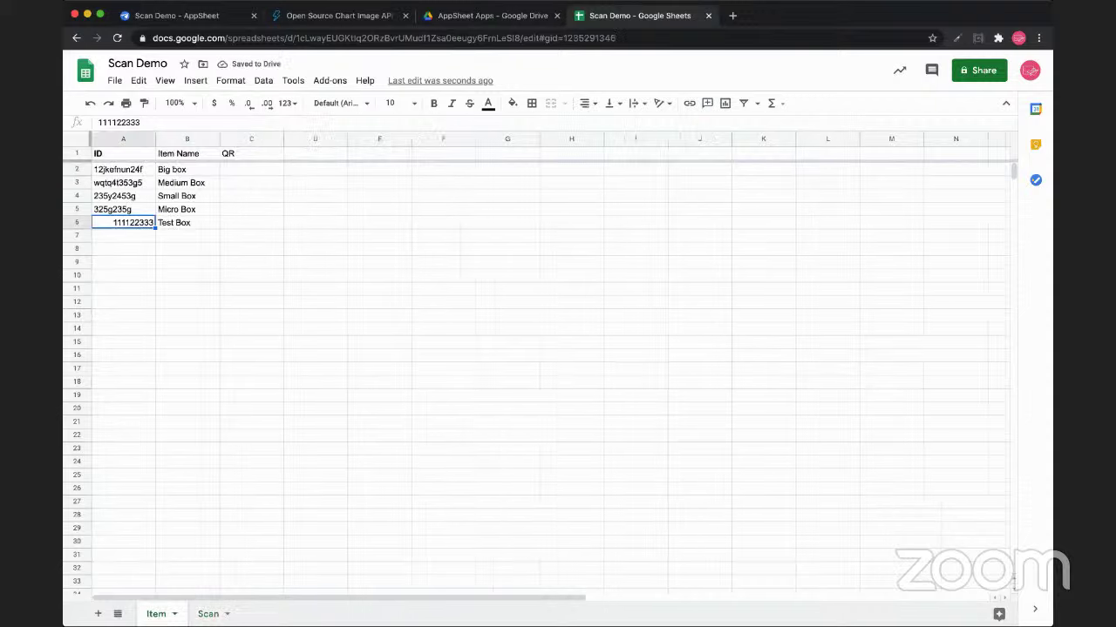
left_click_drag(251, 169, 251, 221)
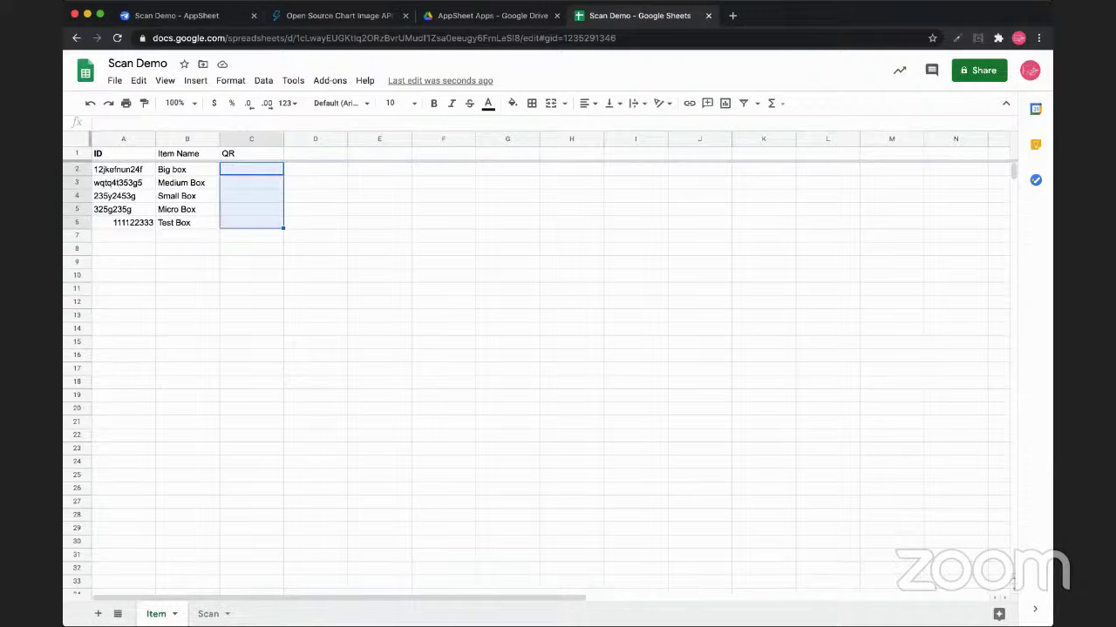
left_click_drag(283, 139, 365, 139)
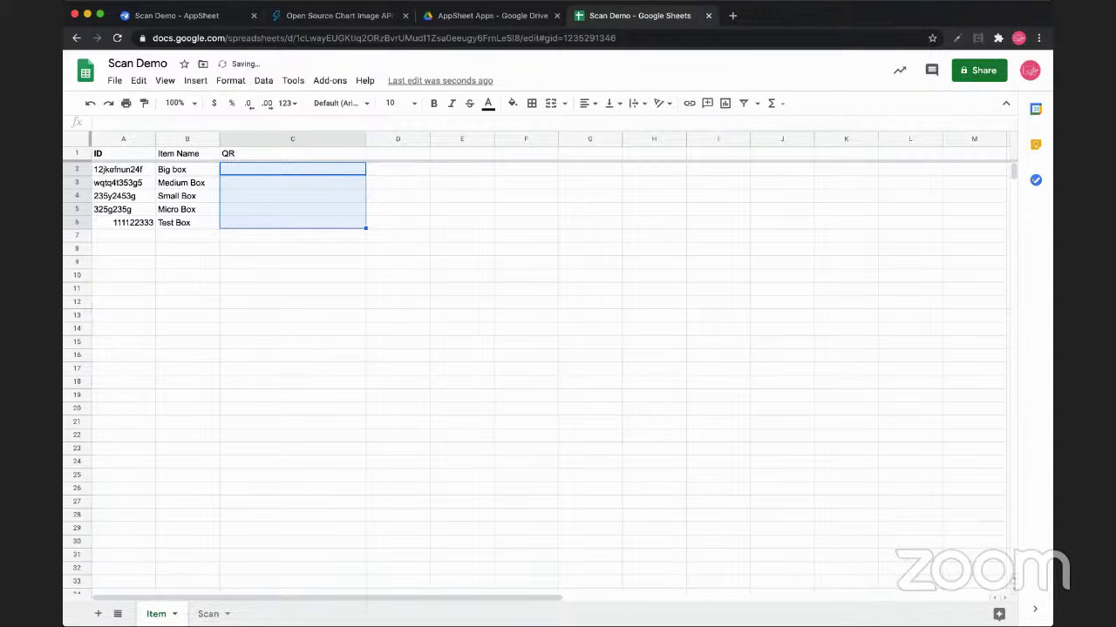
left_click(292, 169)
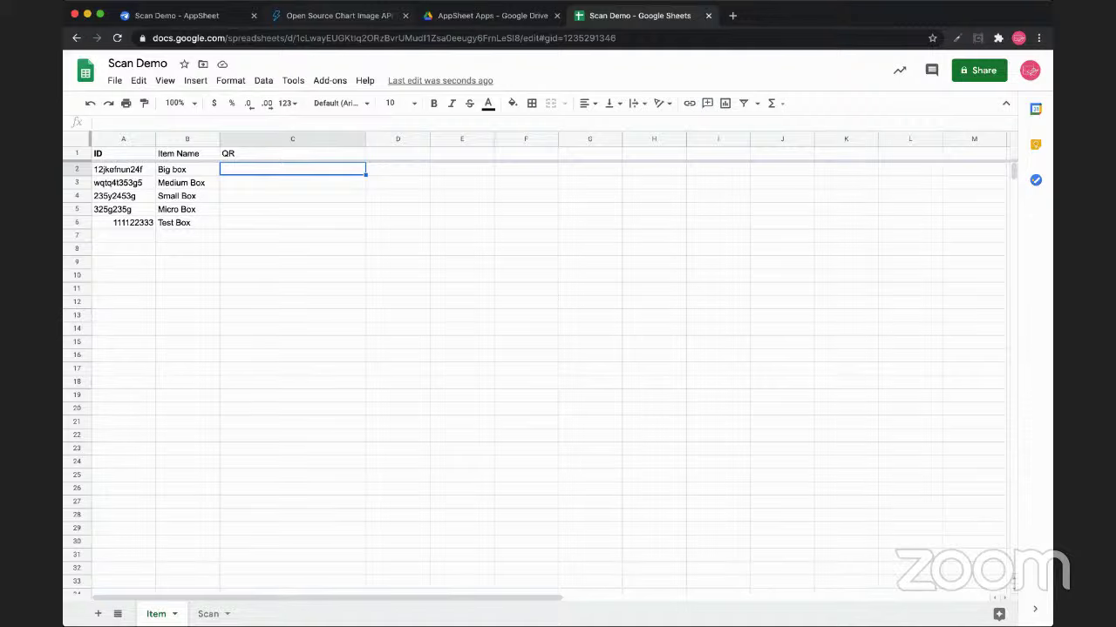
key("super+2")
key("super+l")
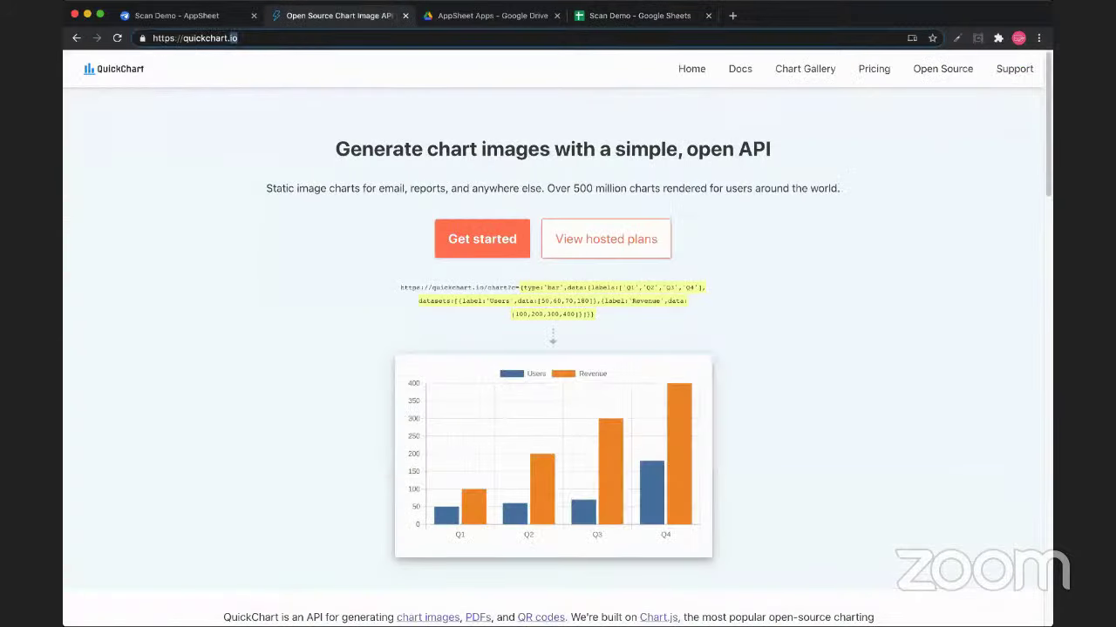
left_click(232, 37)
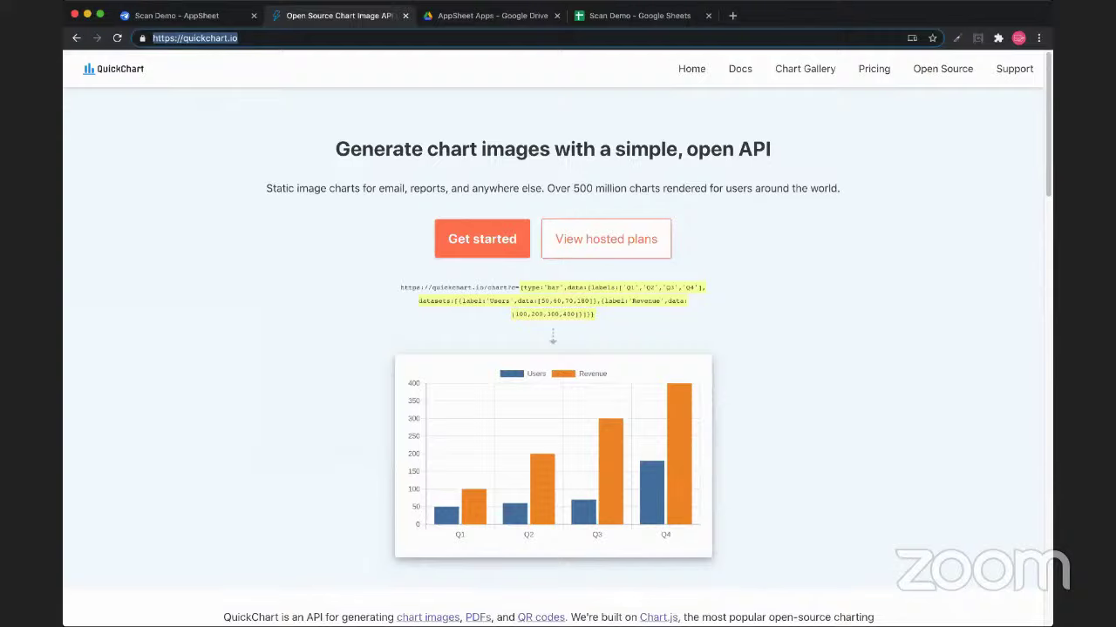
scroll(558, 349, "down", 3)
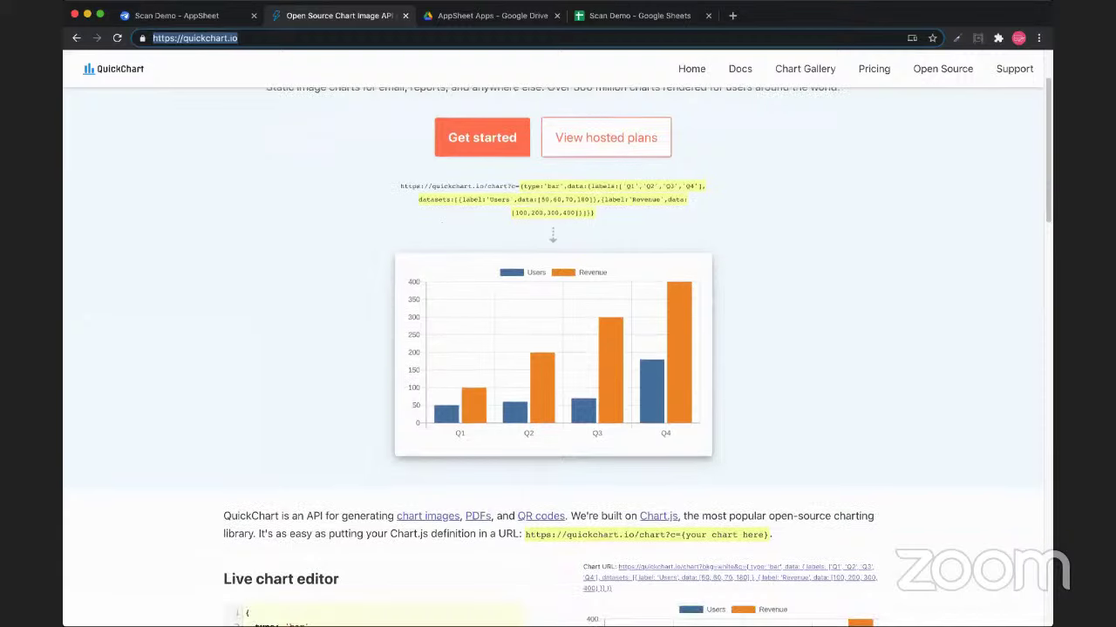
scroll(558, 348, "down", 10)
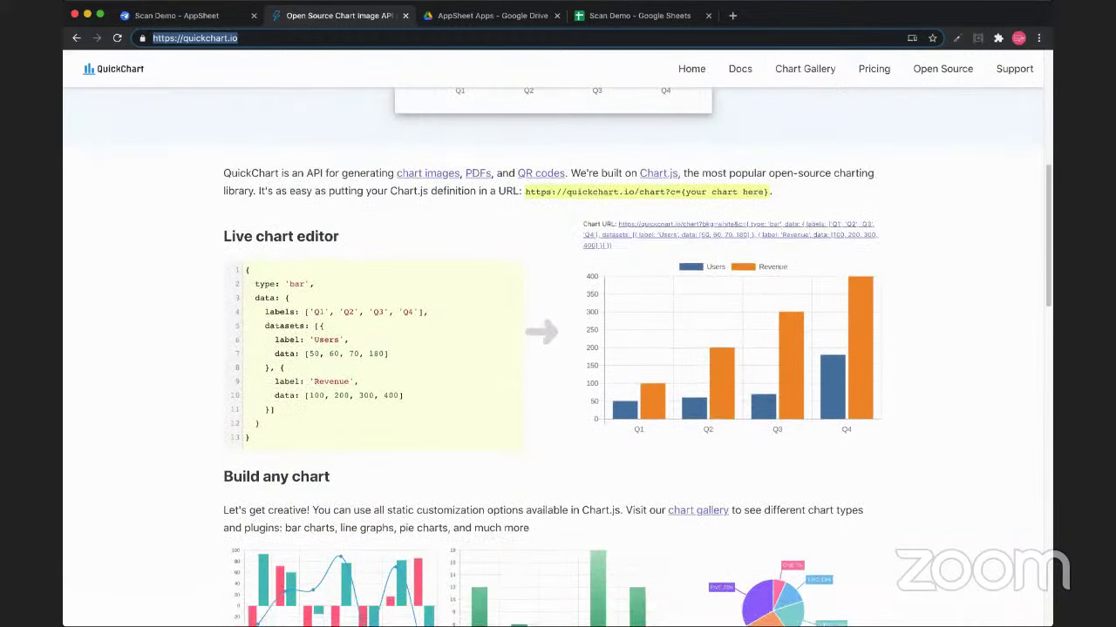
scroll(558, 349, "down", 5)
scroll(558, 348, "up", 3)
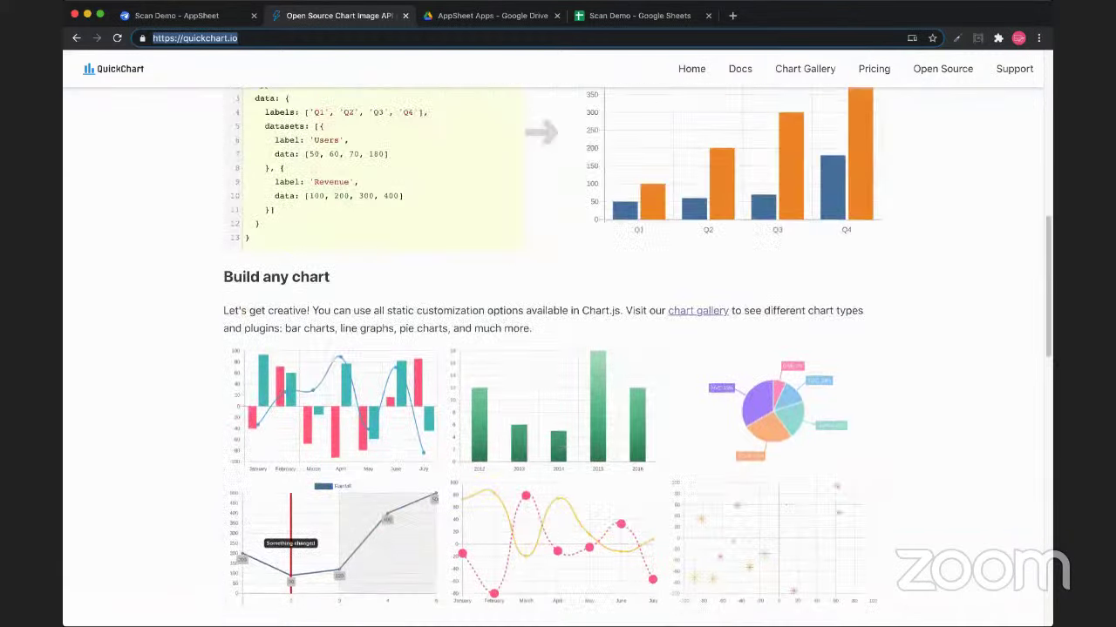
scroll(558, 349, "down", 2)
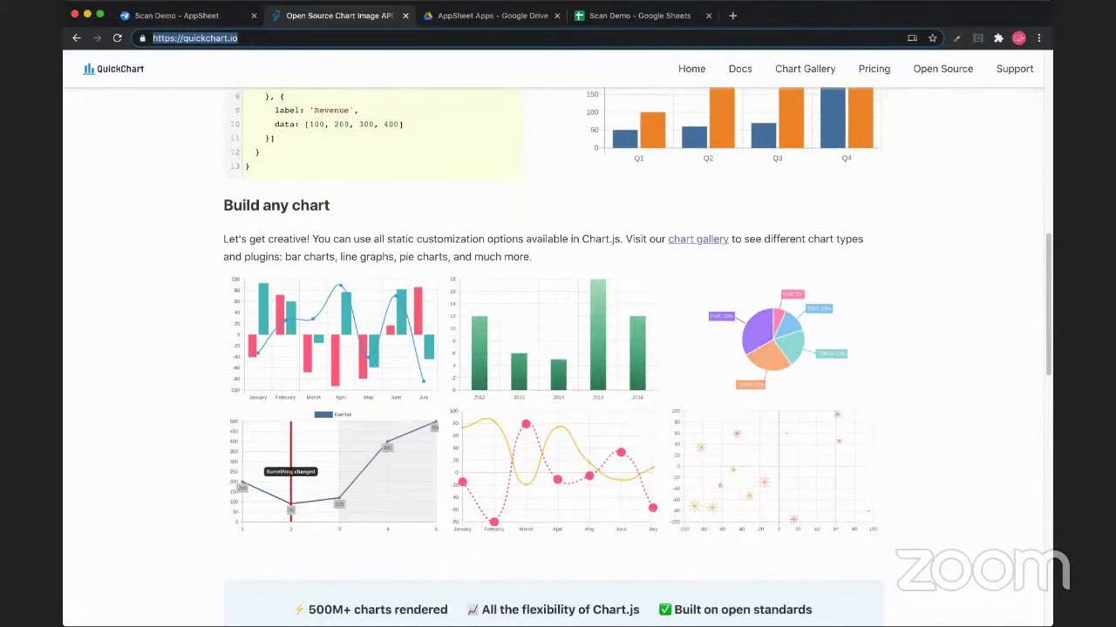
scroll(558, 349, "down", 8)
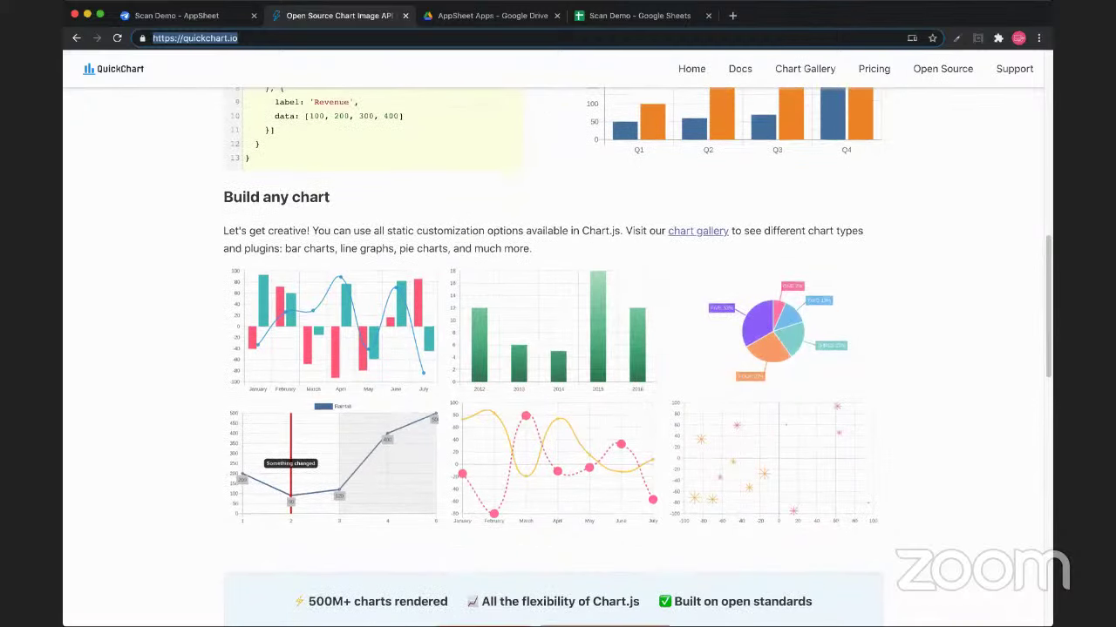
scroll(558, 349, "up", 20)
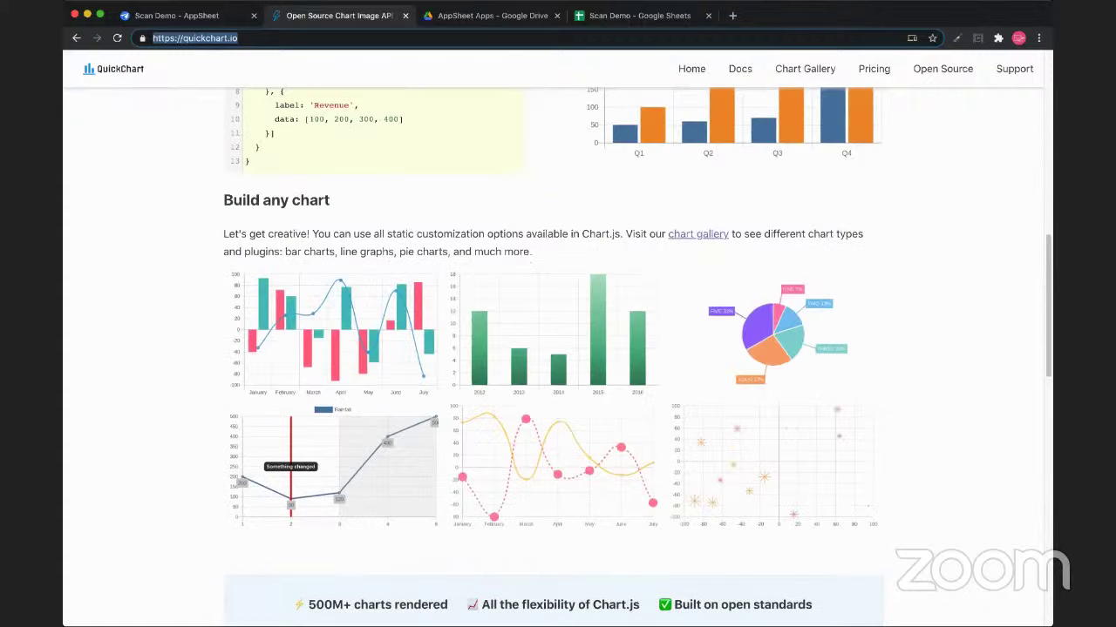
scroll(552, 405, "down", 2)
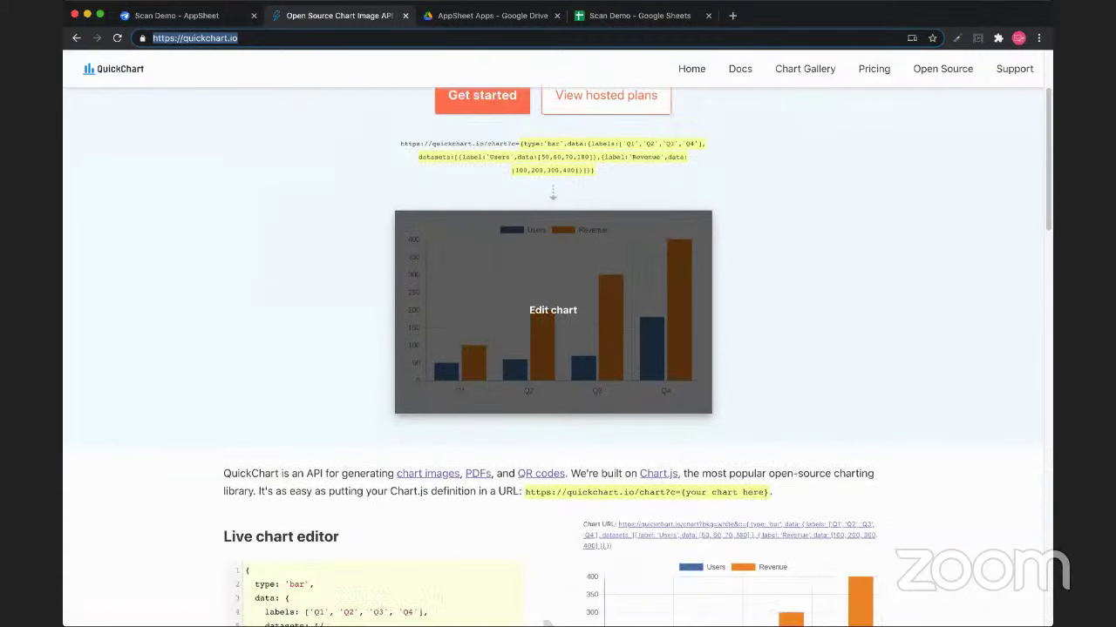
left_click_drag(524, 492, 547, 624)
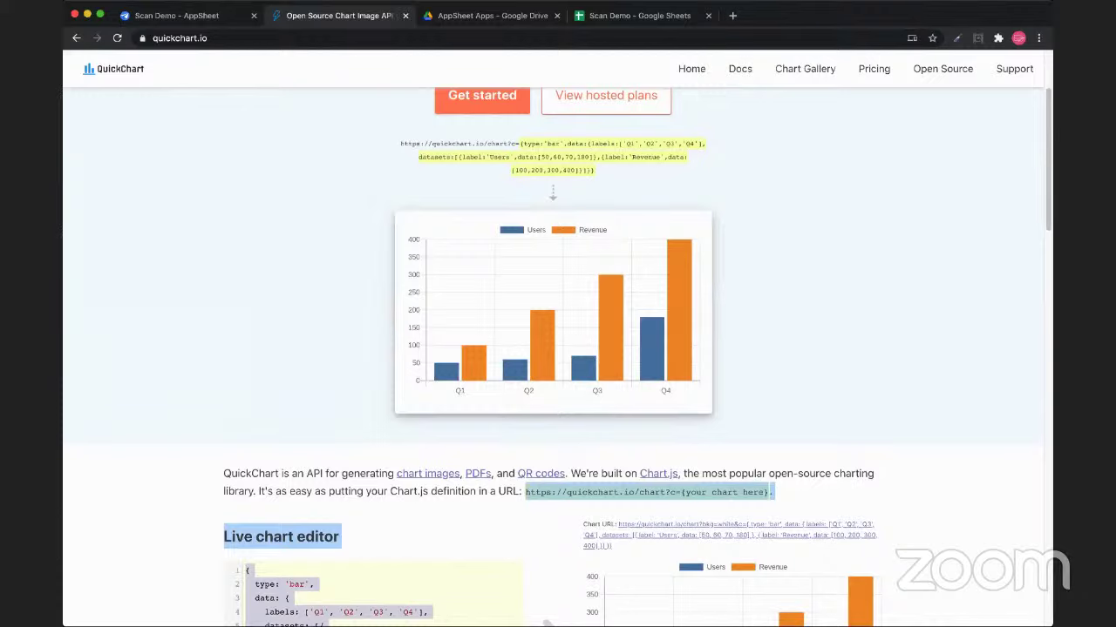
left_click(547, 624)
scroll(547, 610, "up", 3)
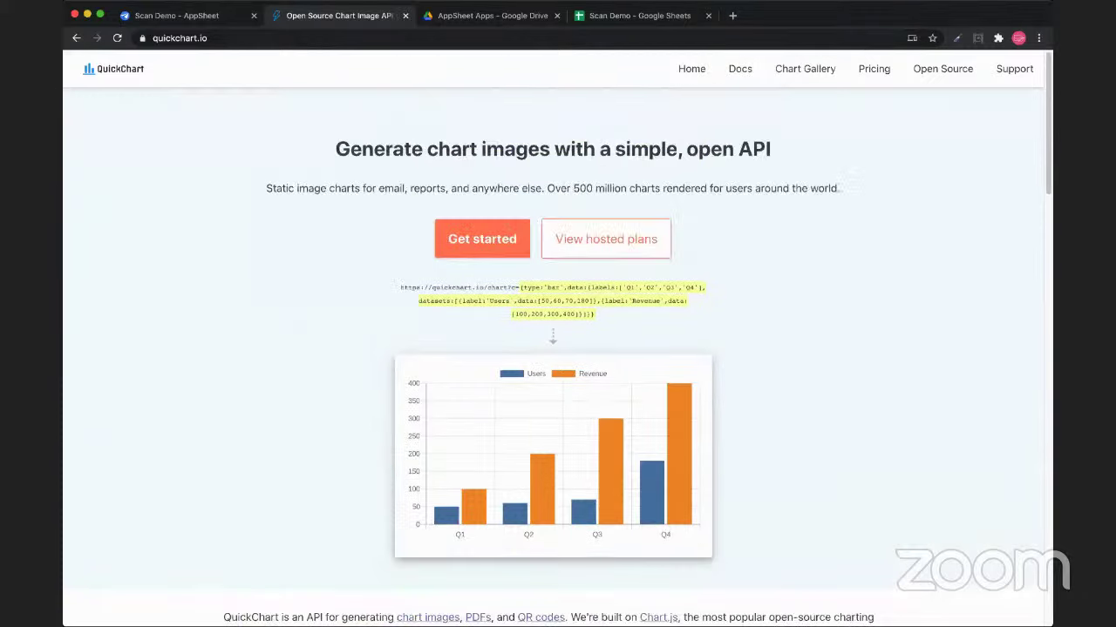
Open the QR codes section of the QuickChart documentation
left_click(740, 69)
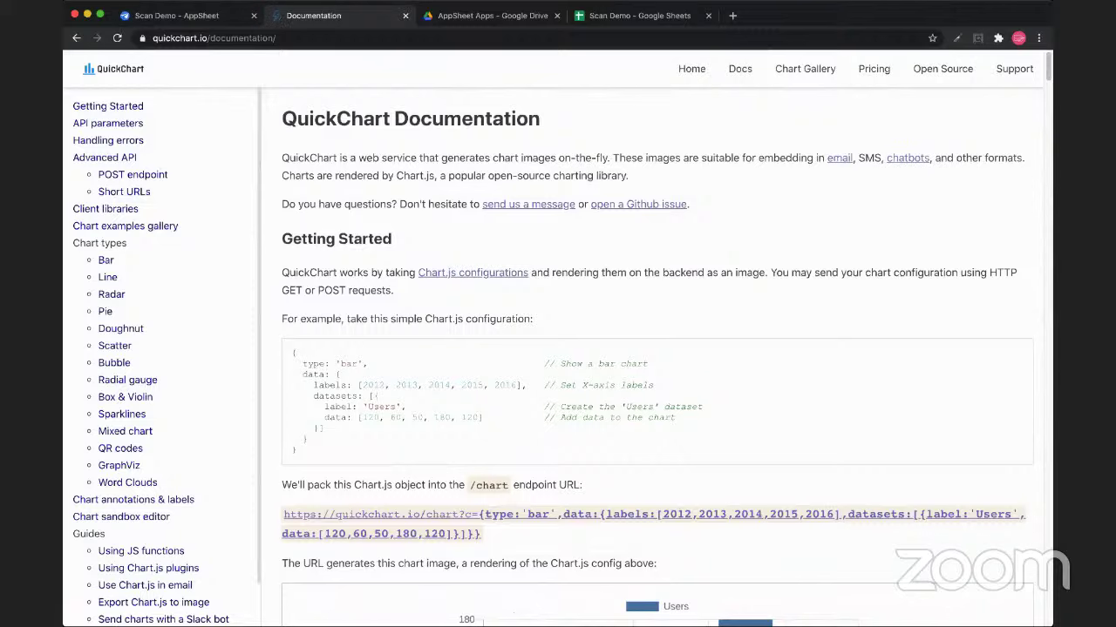
left_click_drag(72, 243, 126, 243)
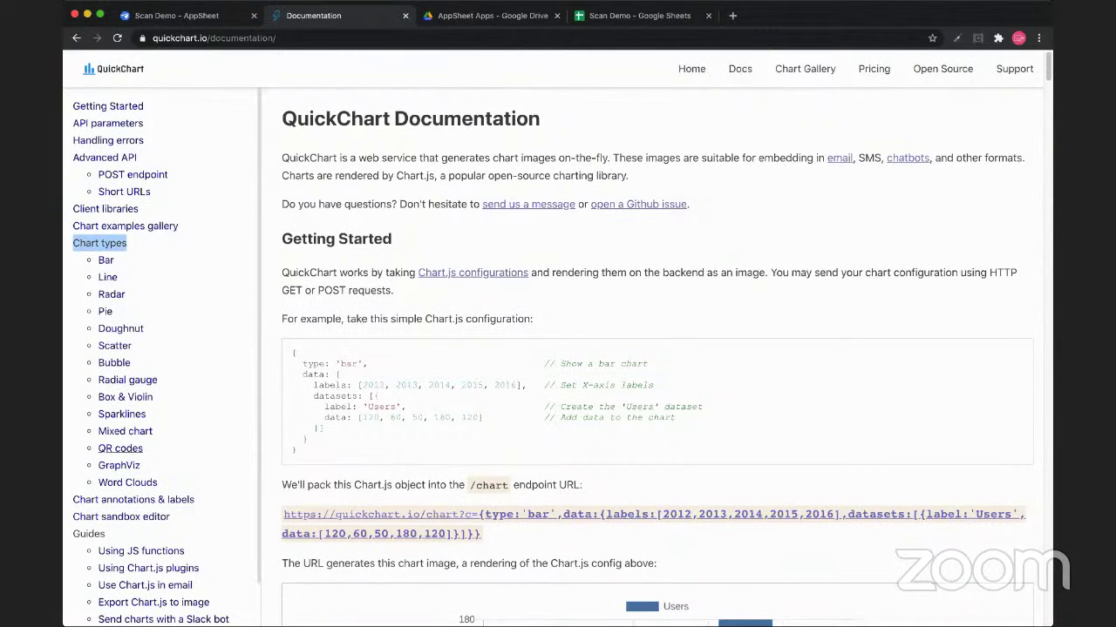
left_click(120, 448)
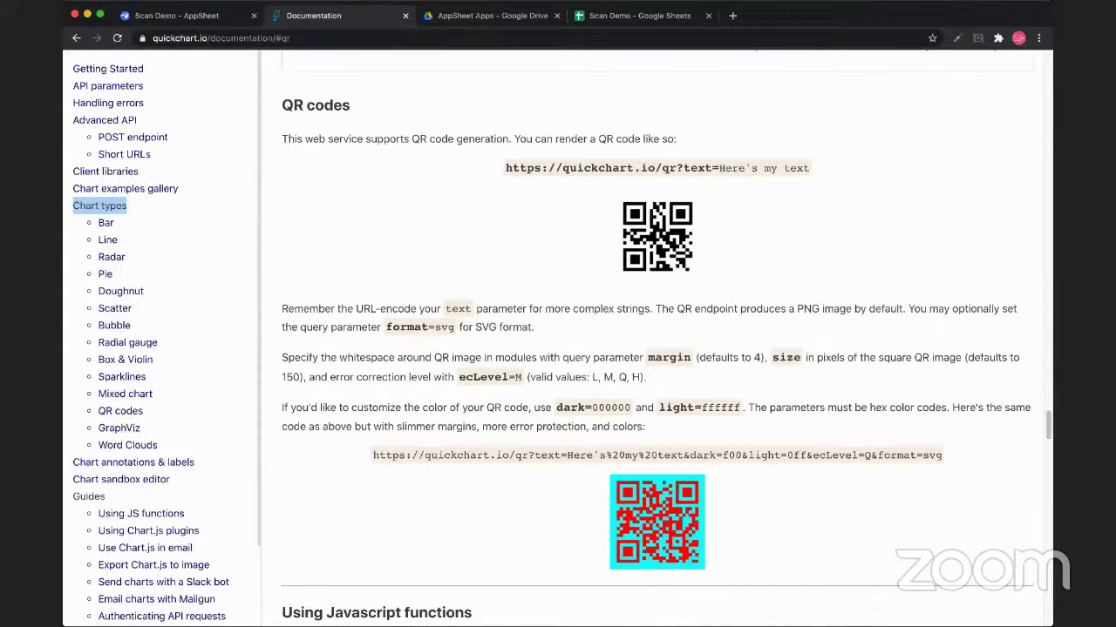
left_click_drag(282, 140, 676, 139)
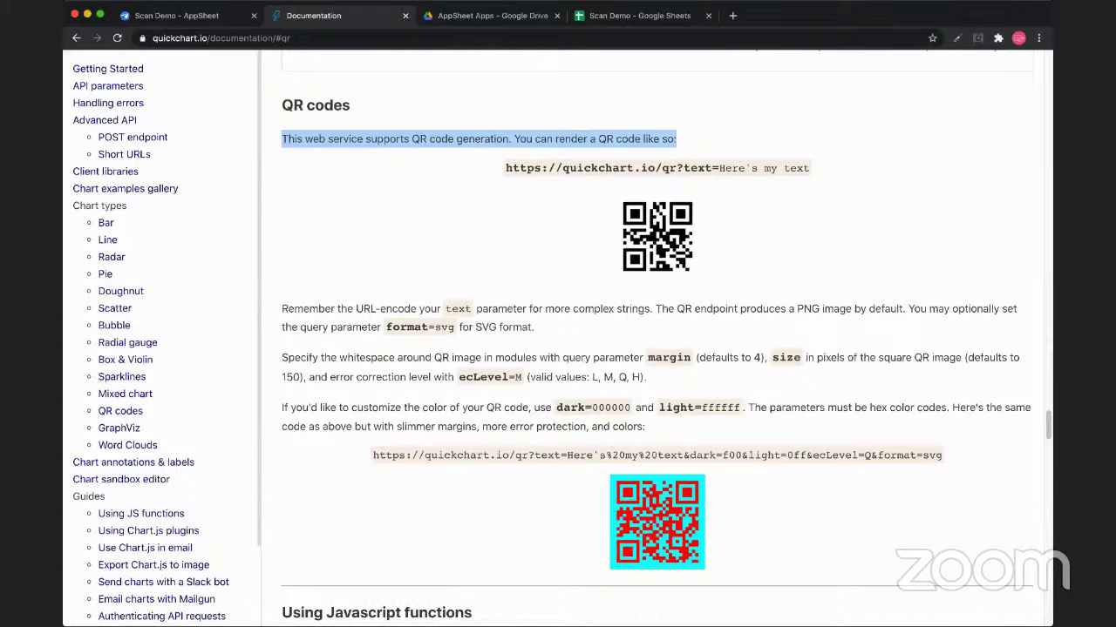
left_click_drag(506, 168, 676, 168)
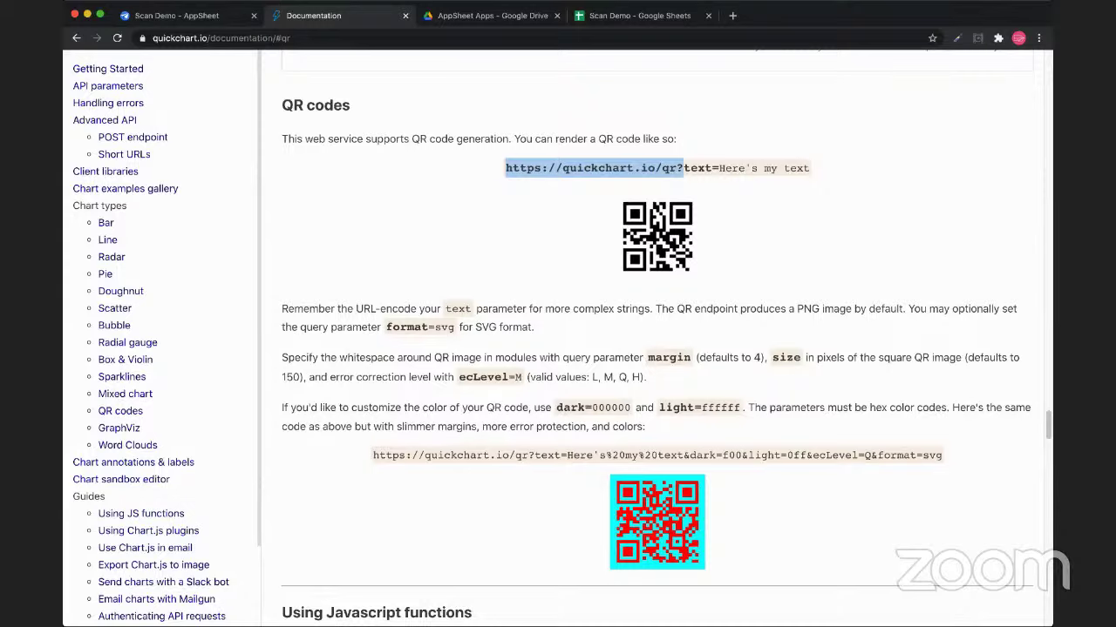
left_click_drag(683, 168, 719, 168)
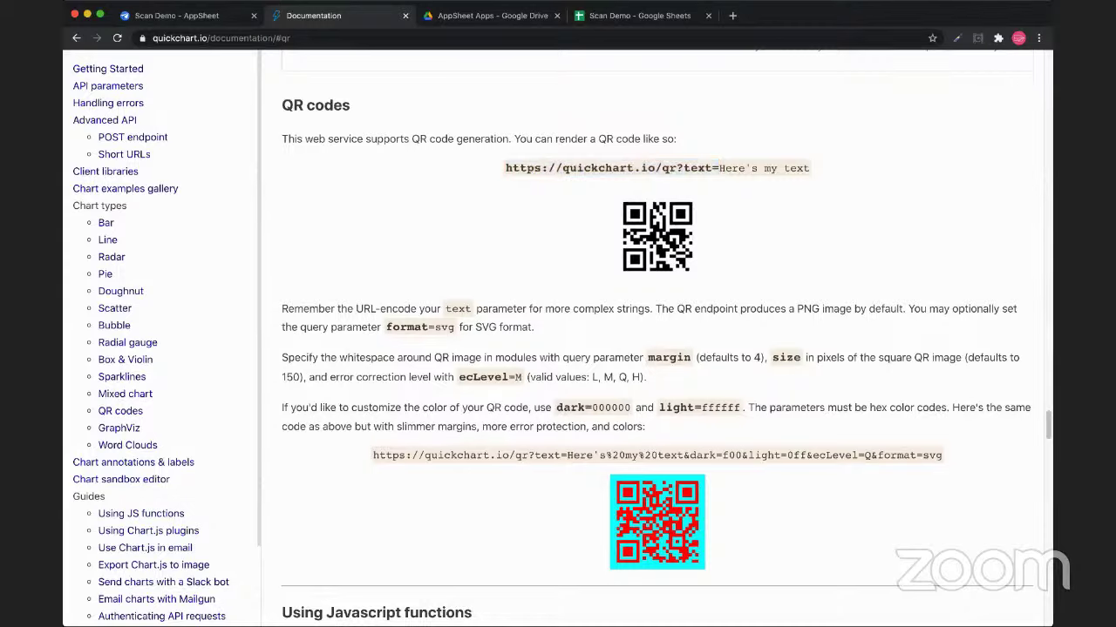
left_click_drag(719, 168, 505, 167)
key("super+c")
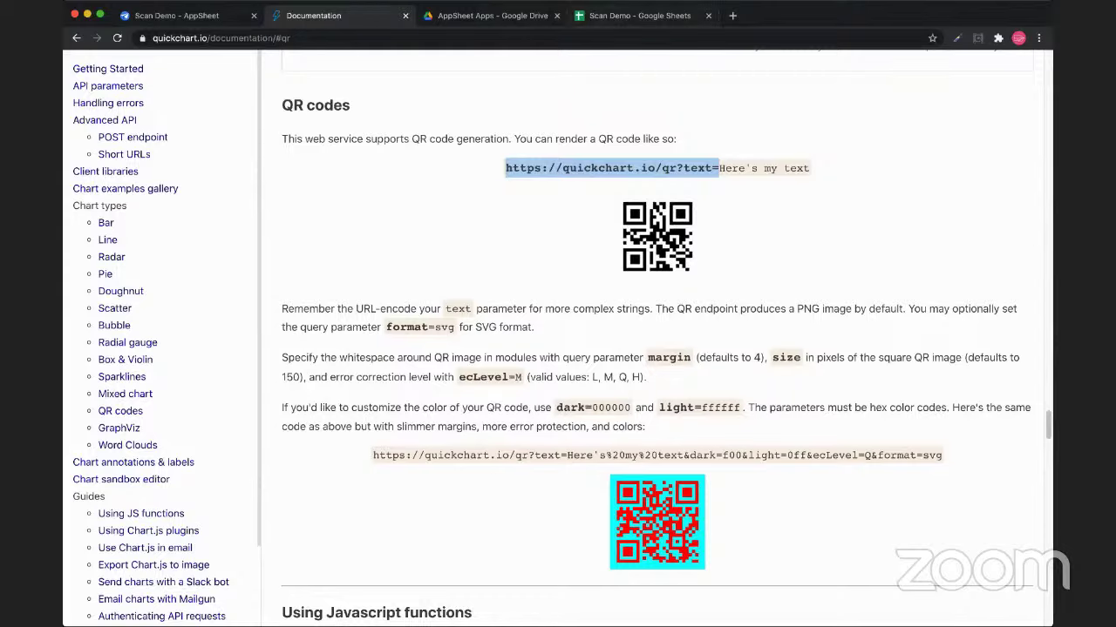
key("super+4")
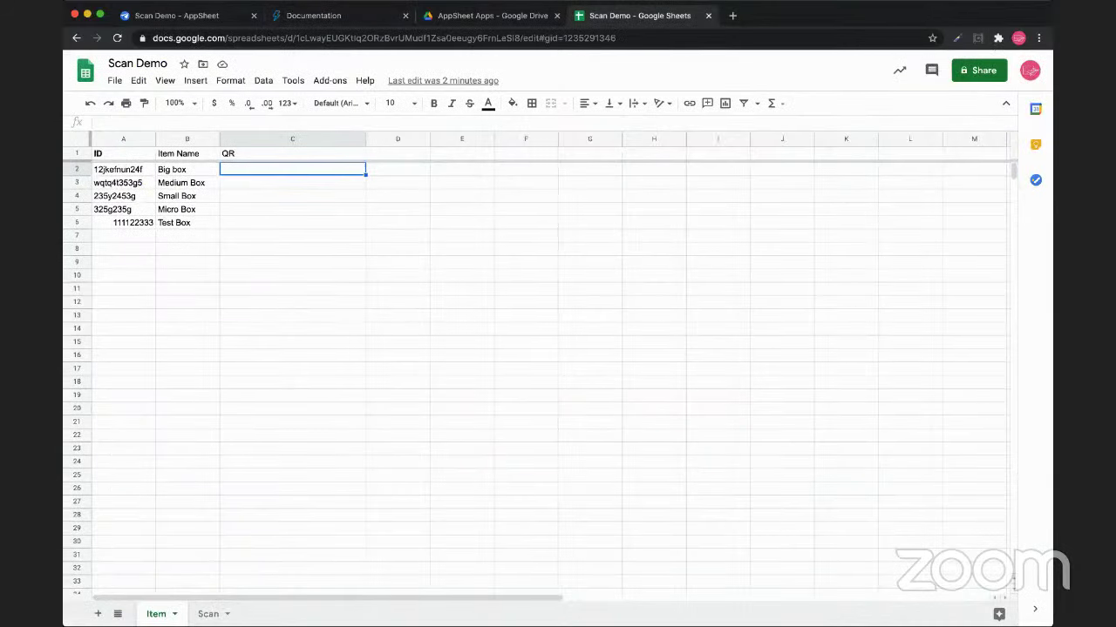
type("=")
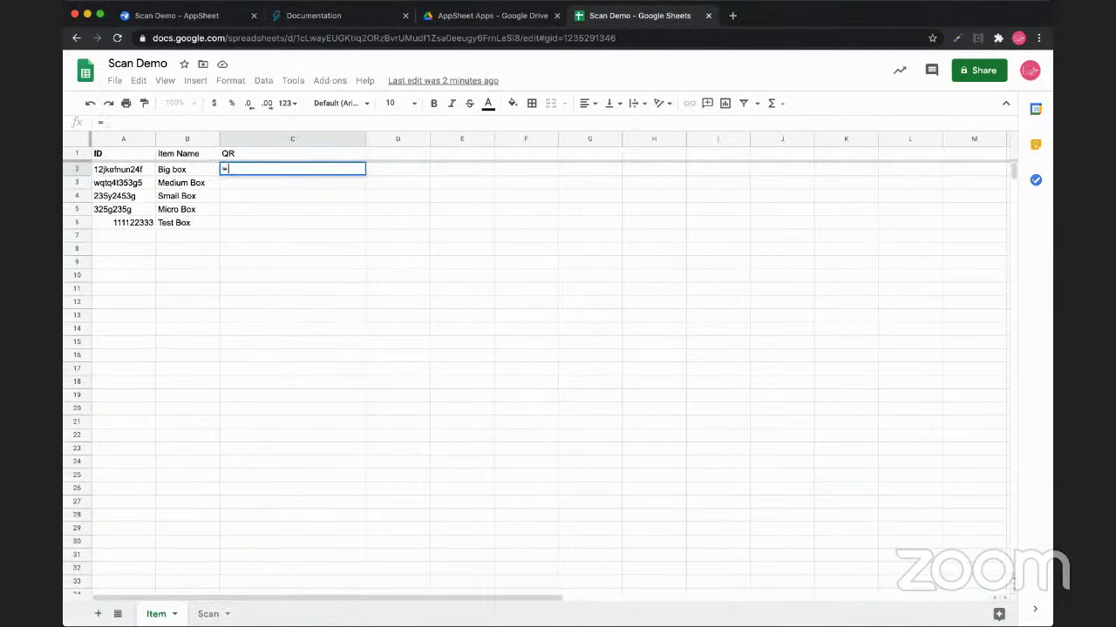
key("super+v")
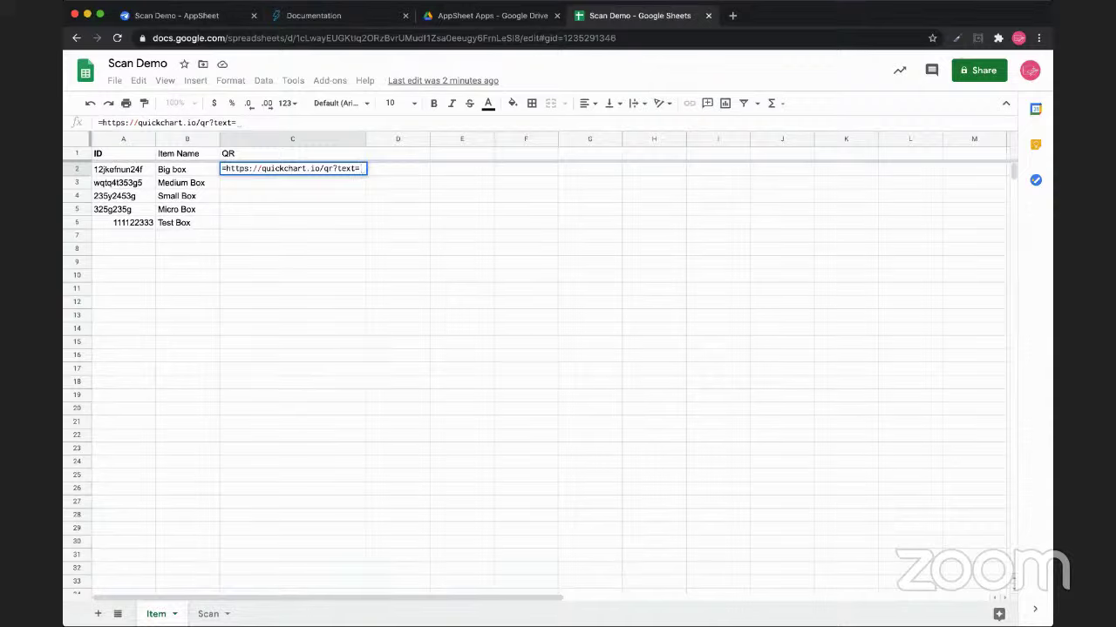
type("\"")
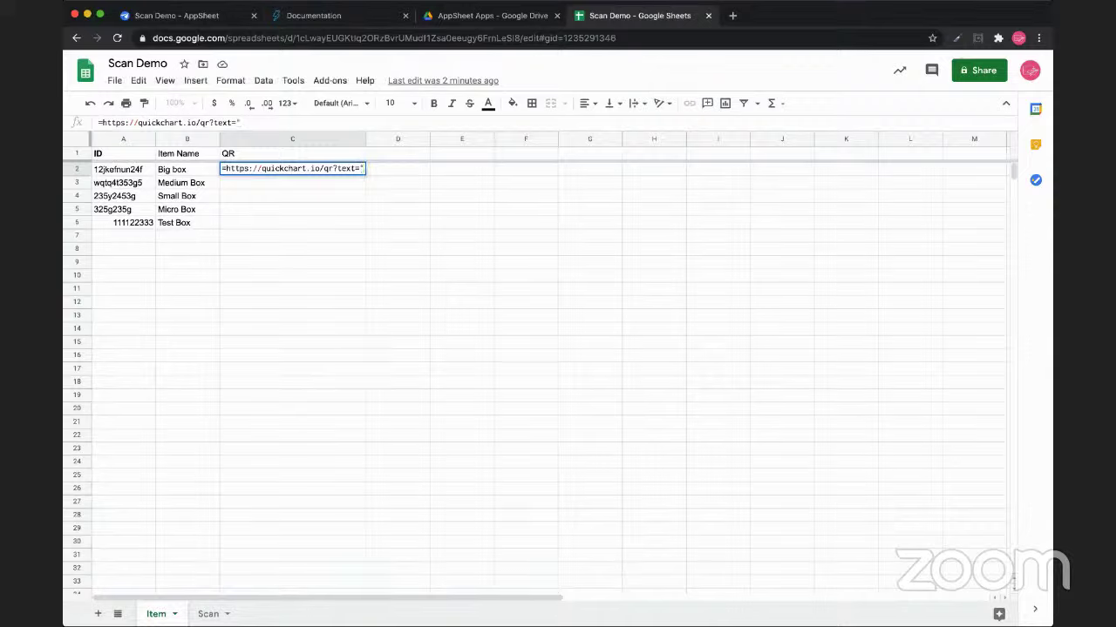
left_click(225, 168)
type("\"")
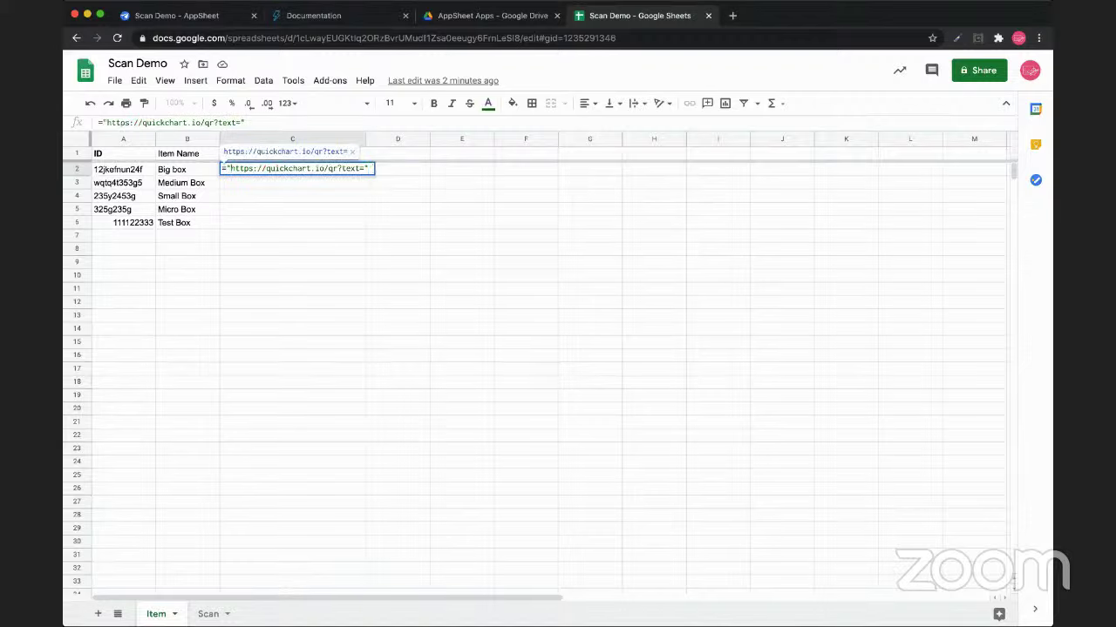
type(" & ")
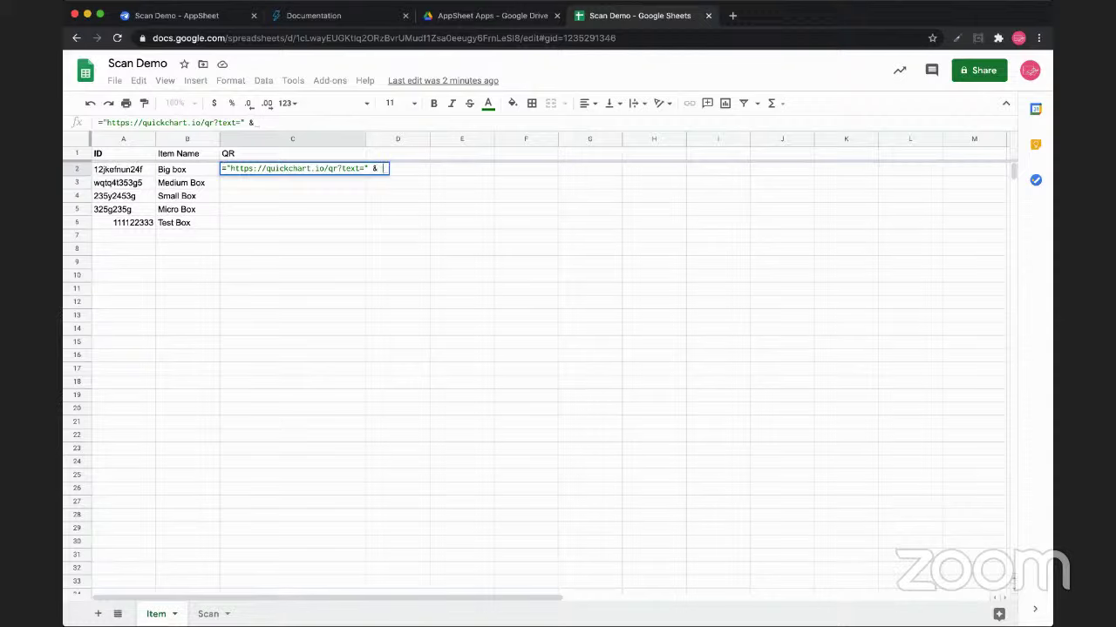
type("A2")
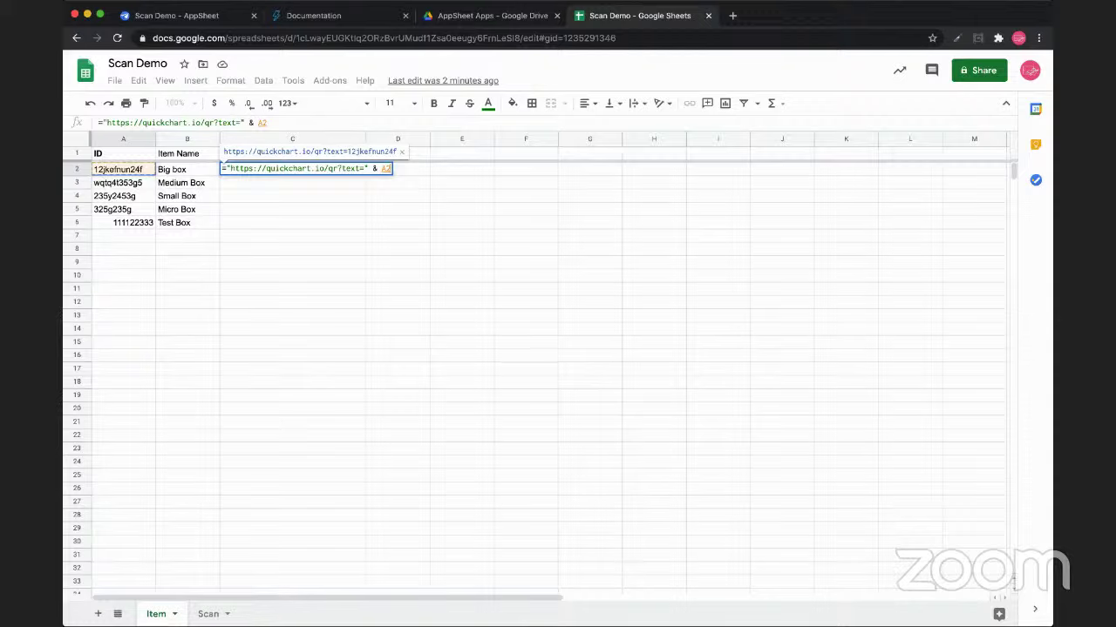
key("Left")
key("Left")
type("ENCODE")
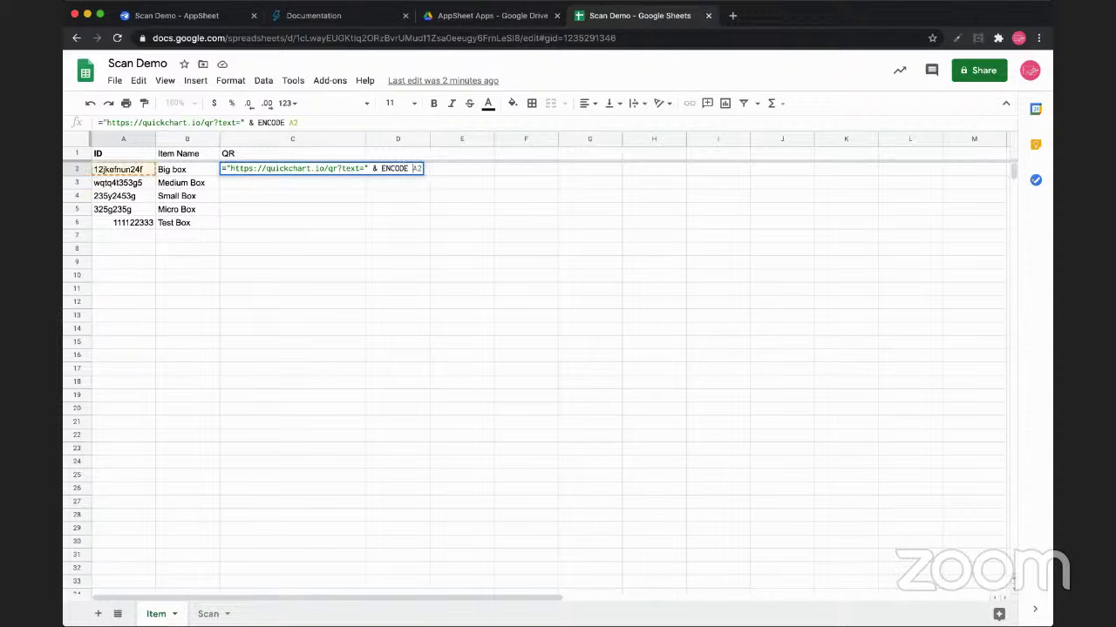
key("Left")
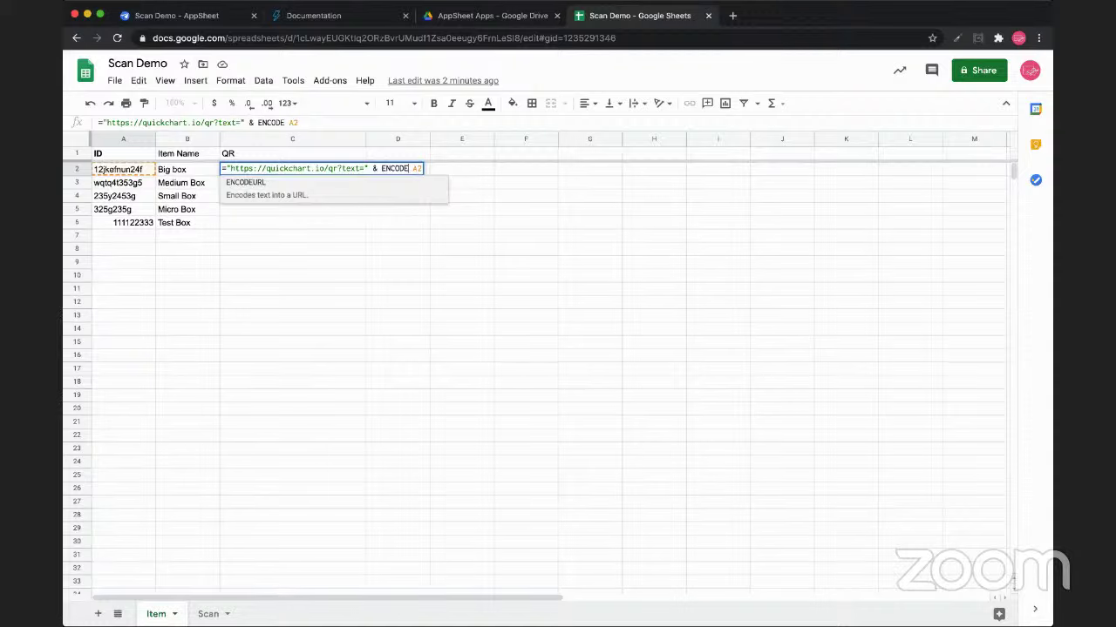
key("Tab")
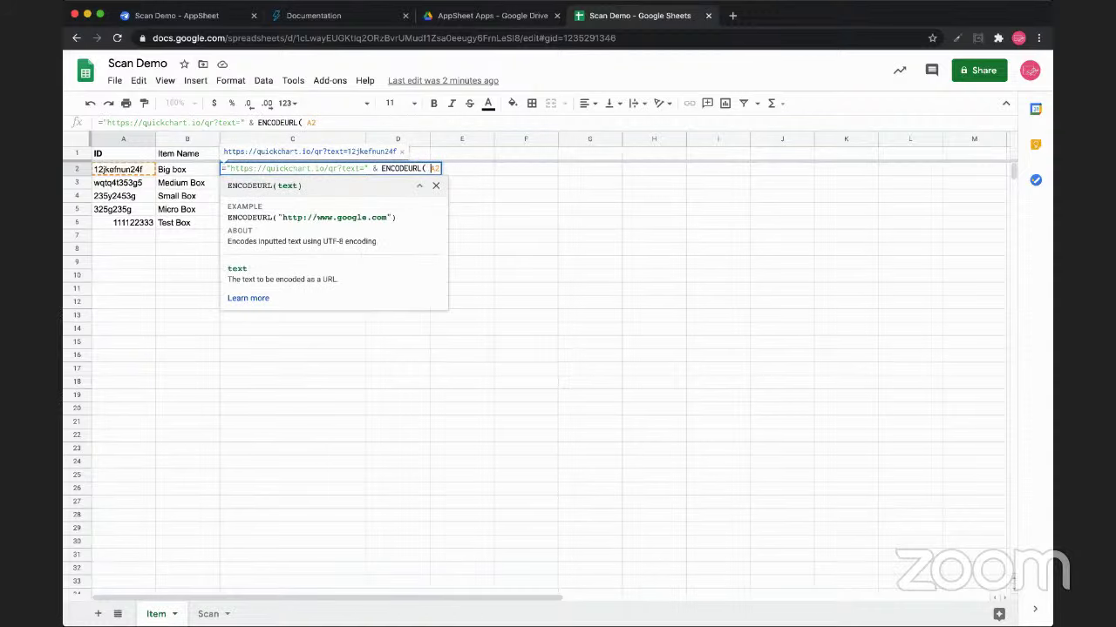
key("BackSpace")
type(")")
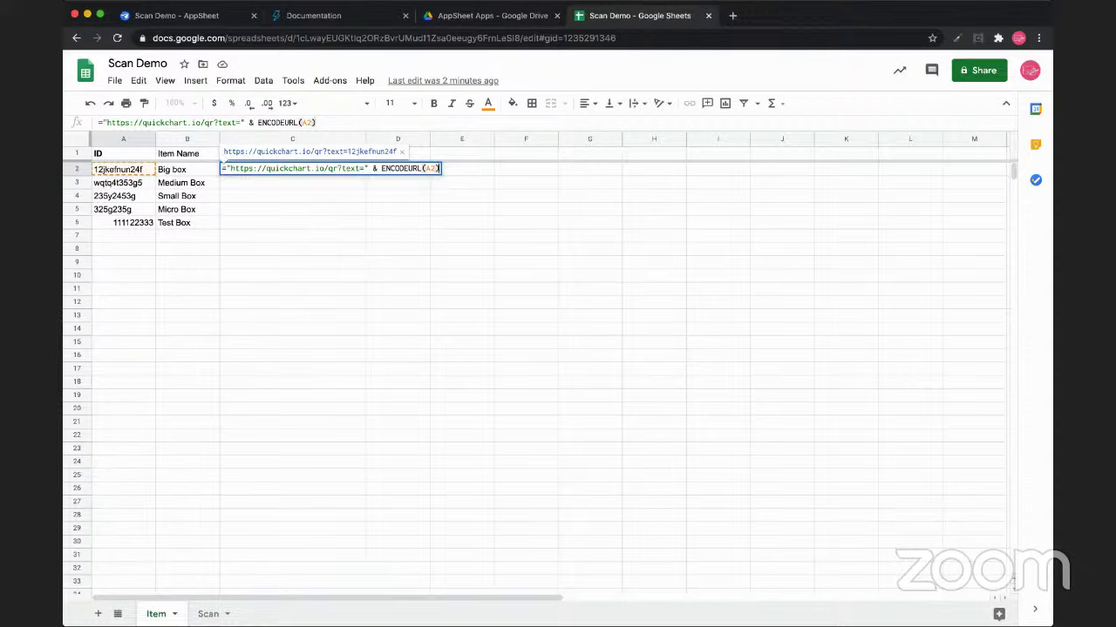
key("Return")
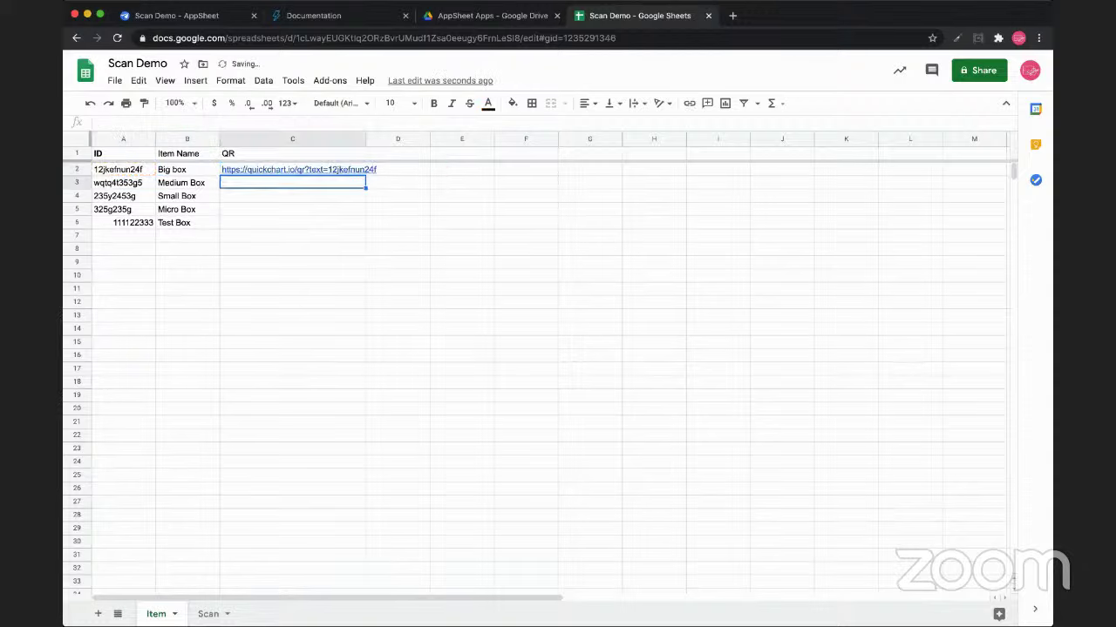
Open C2's QuickChart link to confirm it shows a QR code, then return to edit C2
left_click(366, 171)
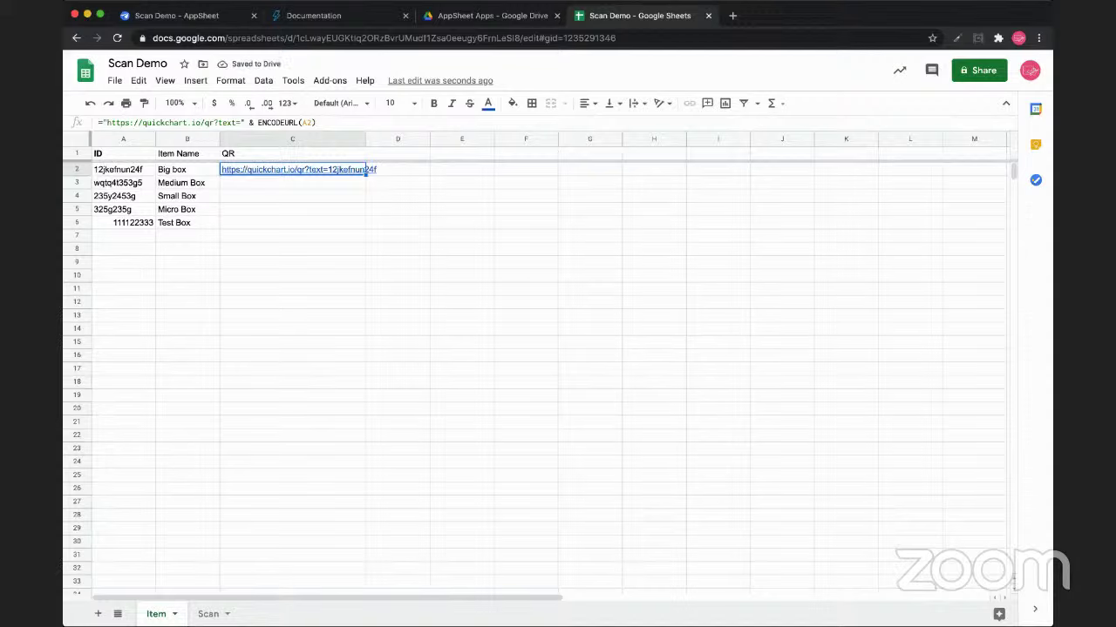
mouse_move(366, 170)
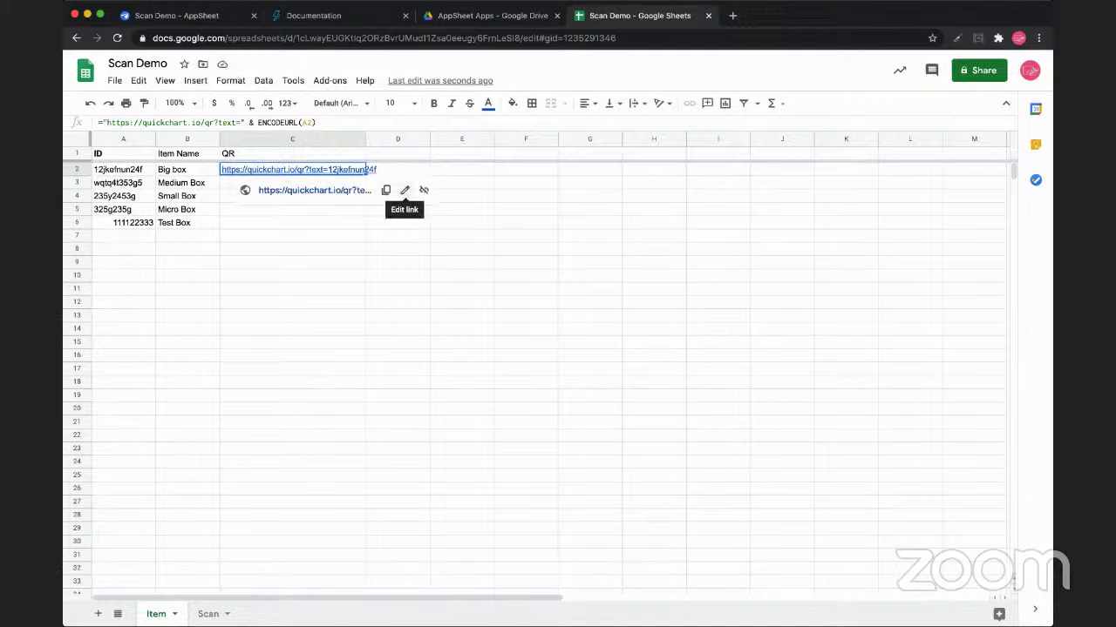
left_click(312, 190)
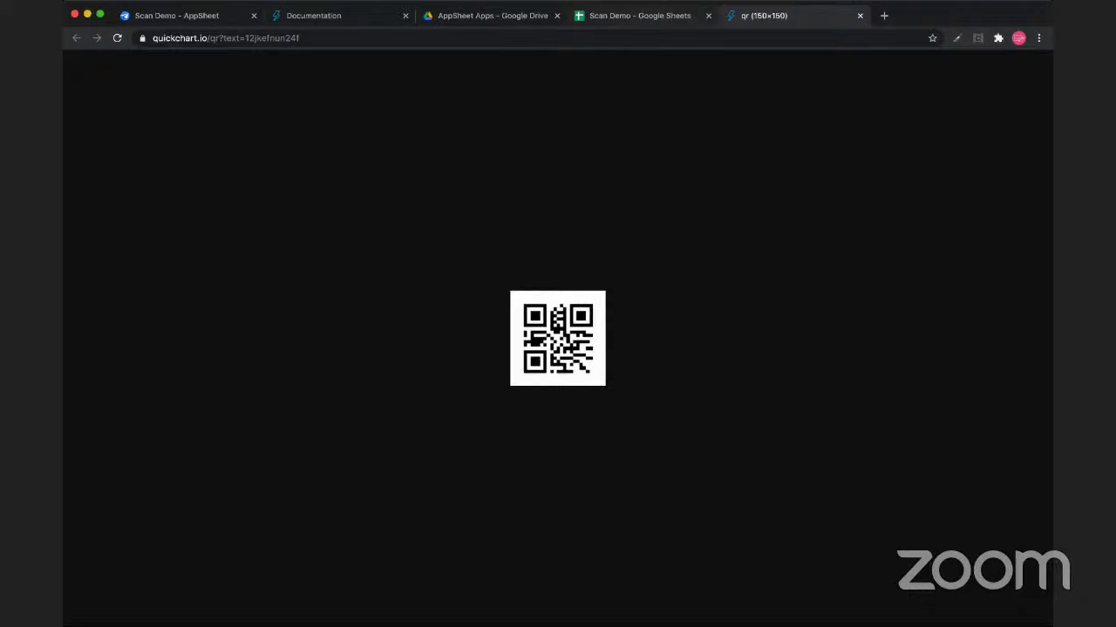
key("ctrl+shift+Tab")
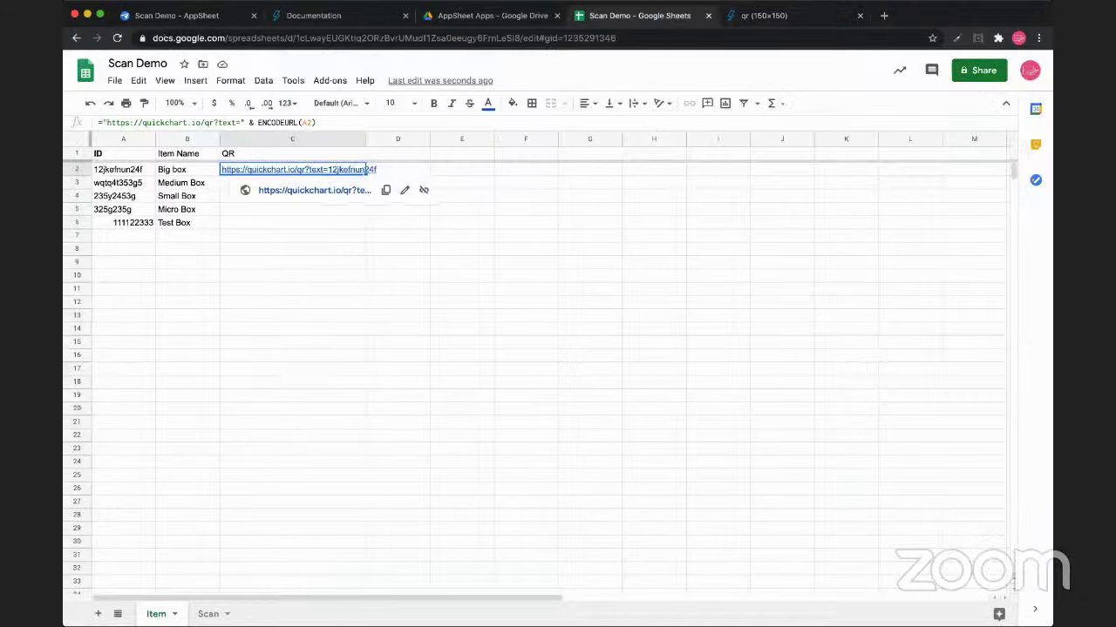
double_click(366, 170)
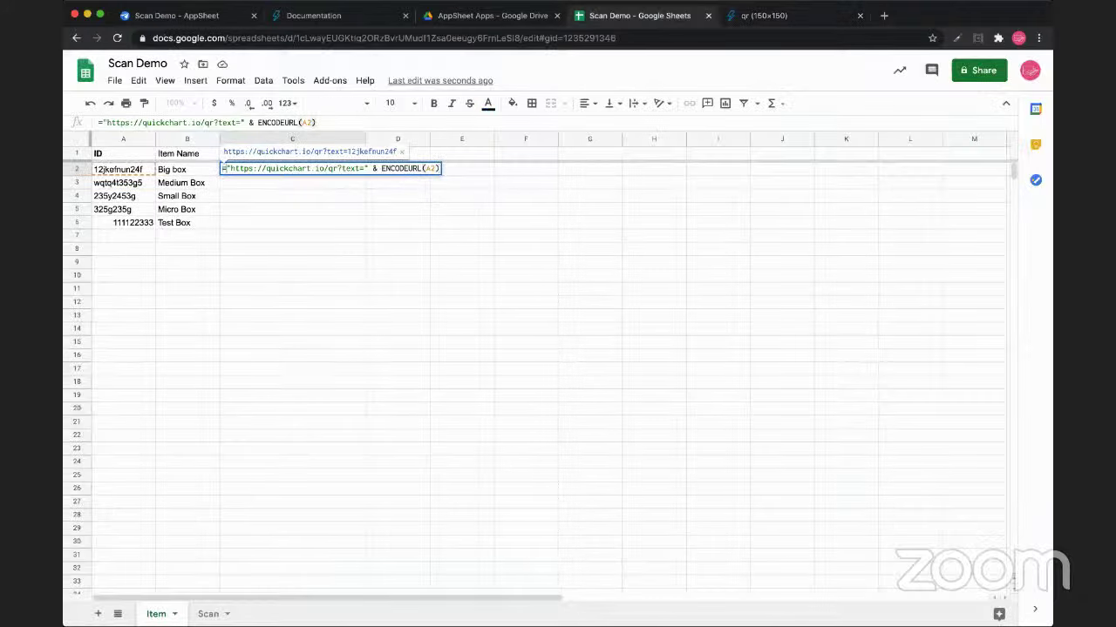
Wrap the C2 formula in IMAGE() so the QR code displays as an image
type("IMAGE")
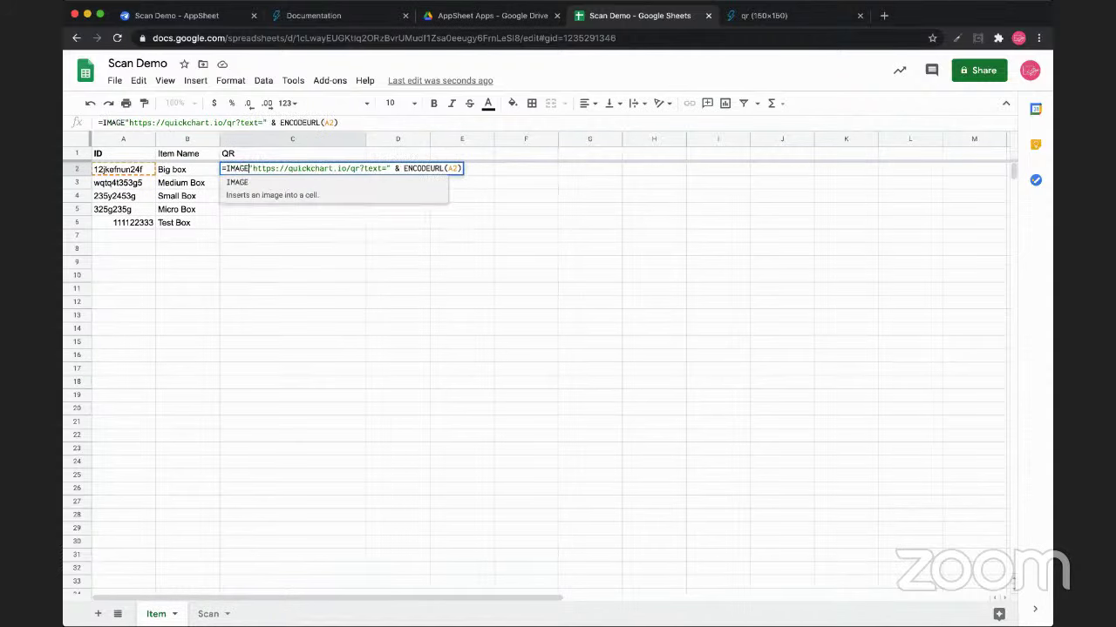
type("(")
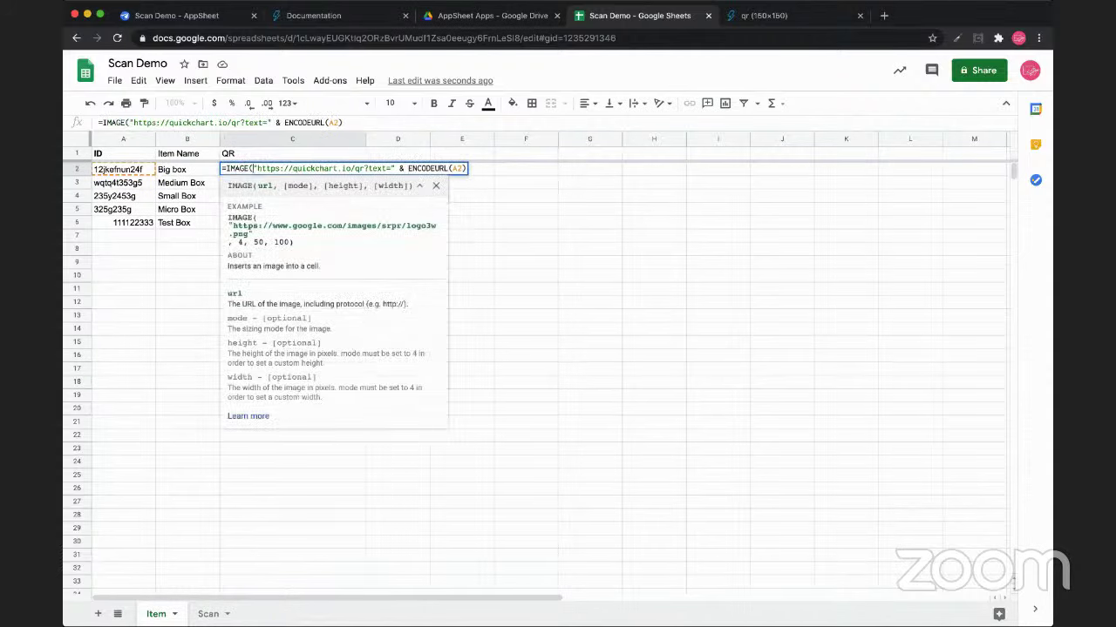
type(")")
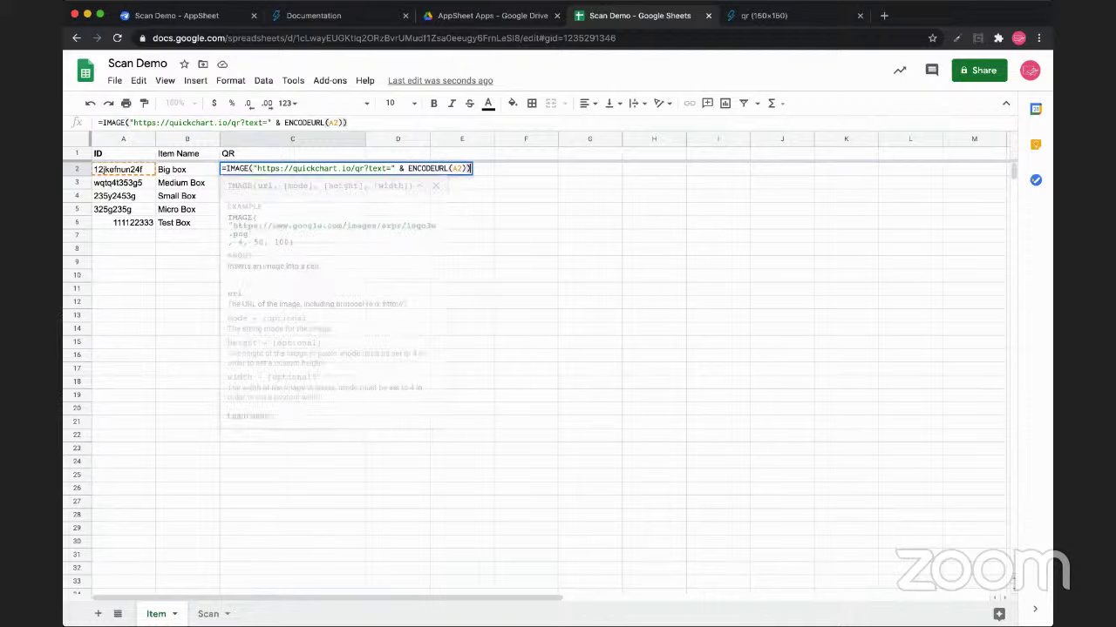
key("Return")
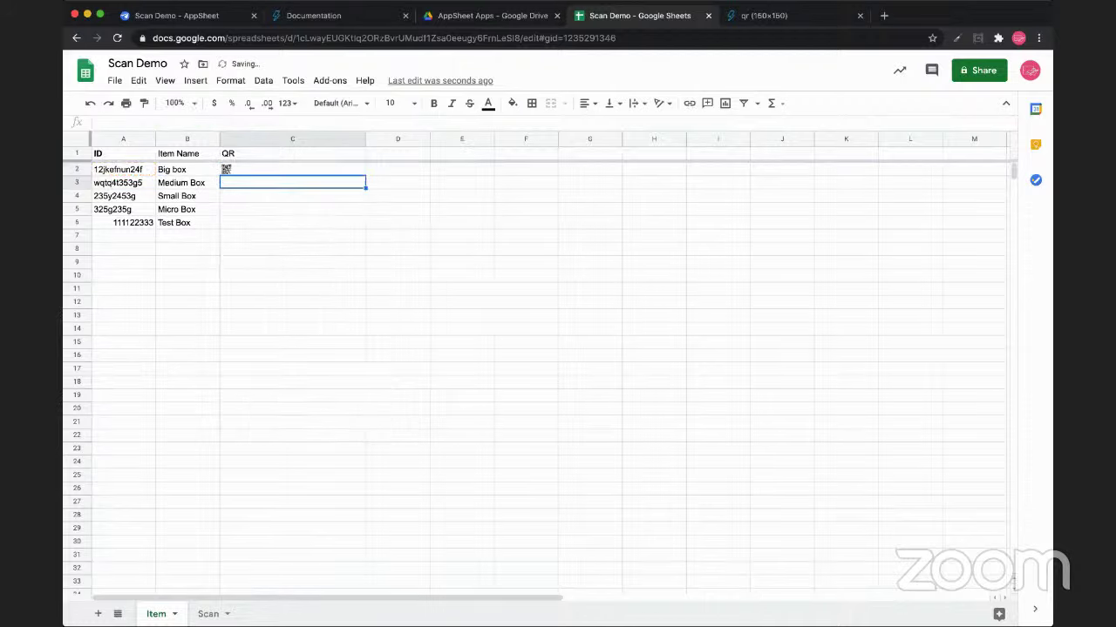
left_click(292, 169)
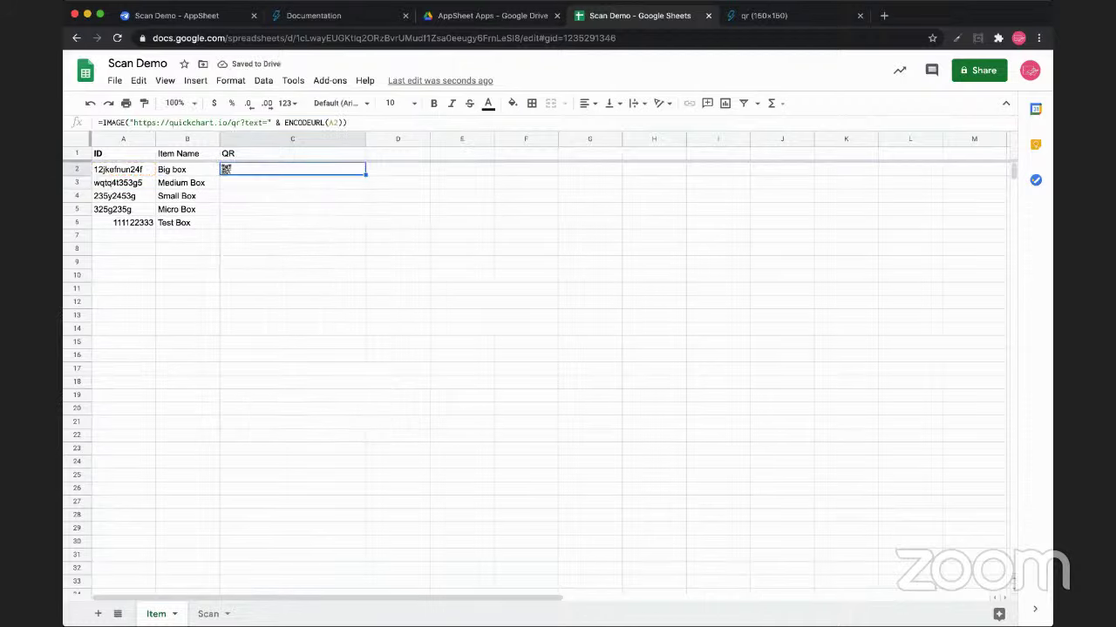
Drag the row border to make rows 2–6 tall enough for the QR images
left_click_drag(77, 169, 77, 222)
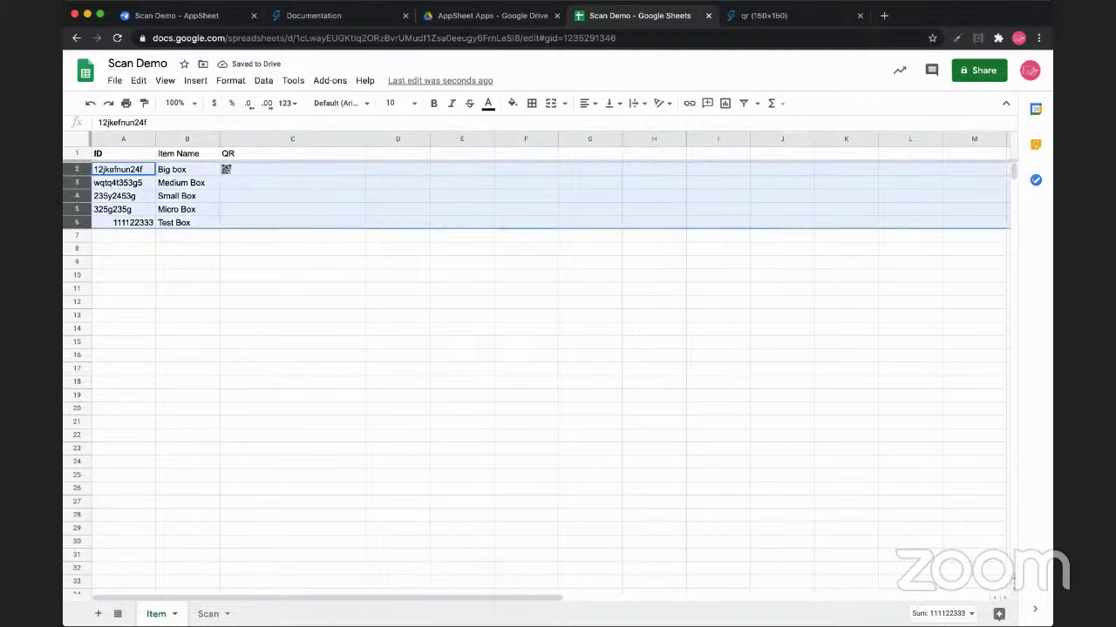
left_click(292, 182)
left_click_drag(76, 169, 77, 235)
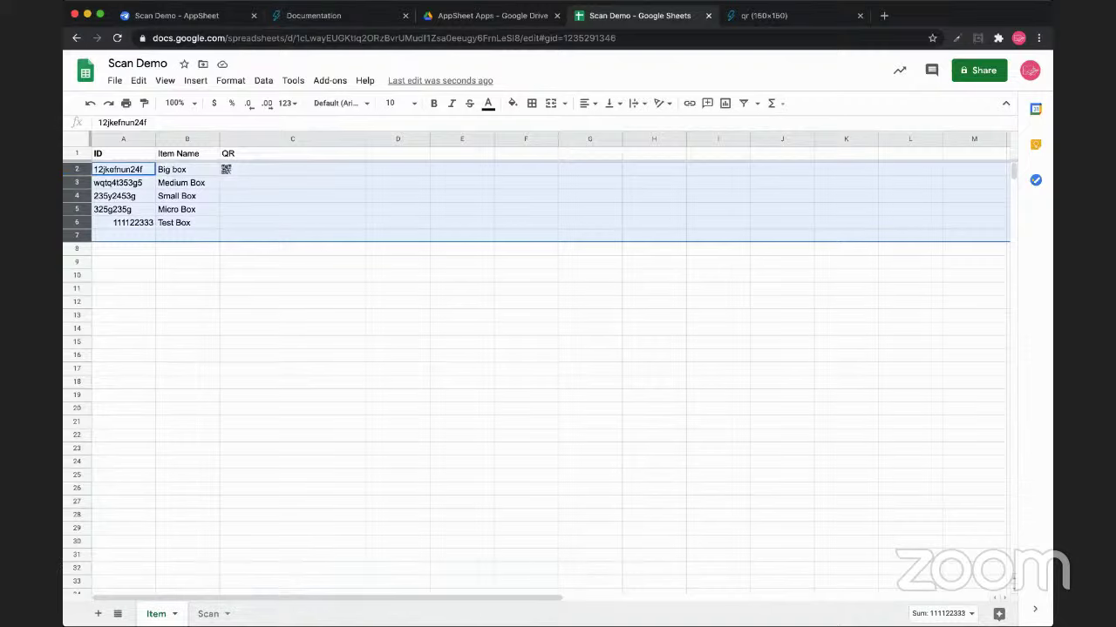
left_click(123, 287)
left_click_drag(77, 169, 76, 297)
left_click(292, 366)
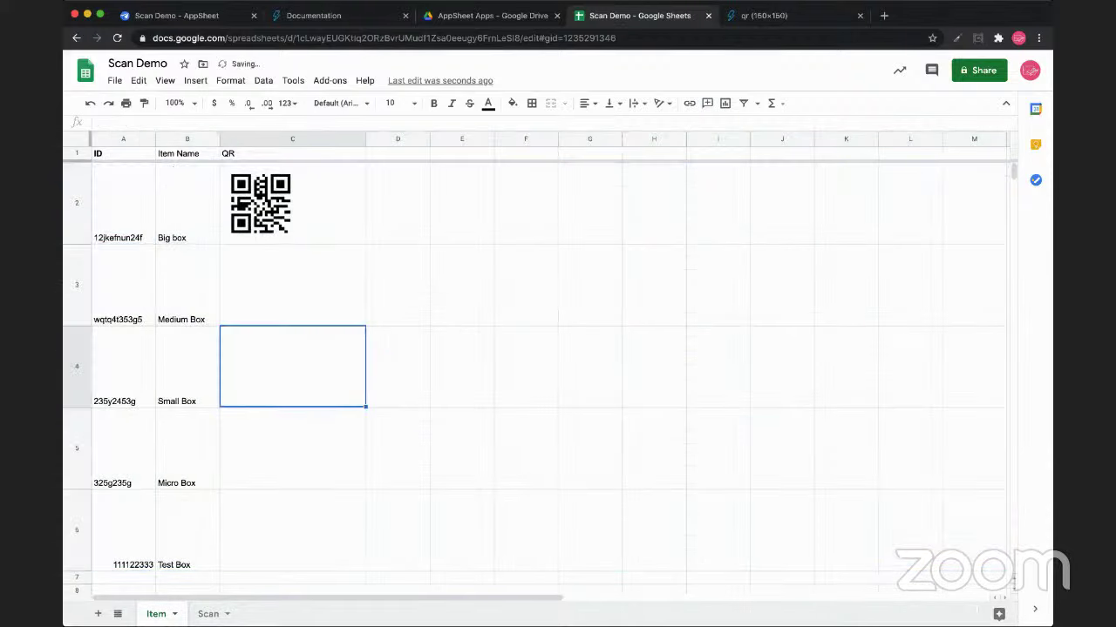
left_click(785, 15)
Search Google for 'ean code' in a new tab, then return to the QuickChart documentation
left_click(884, 14)
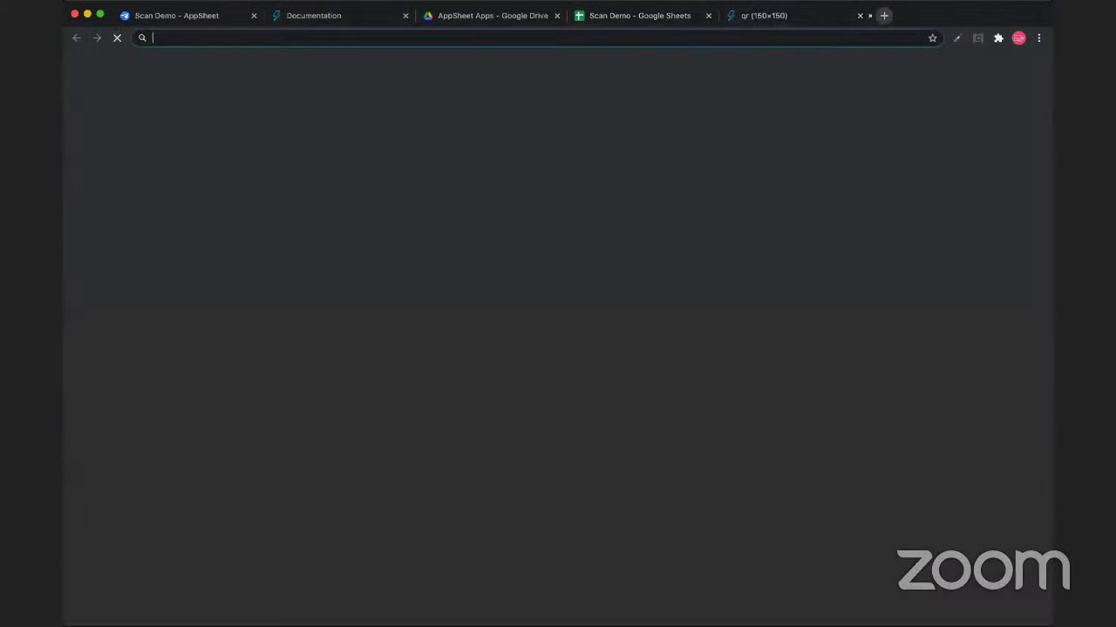
type("ean code")
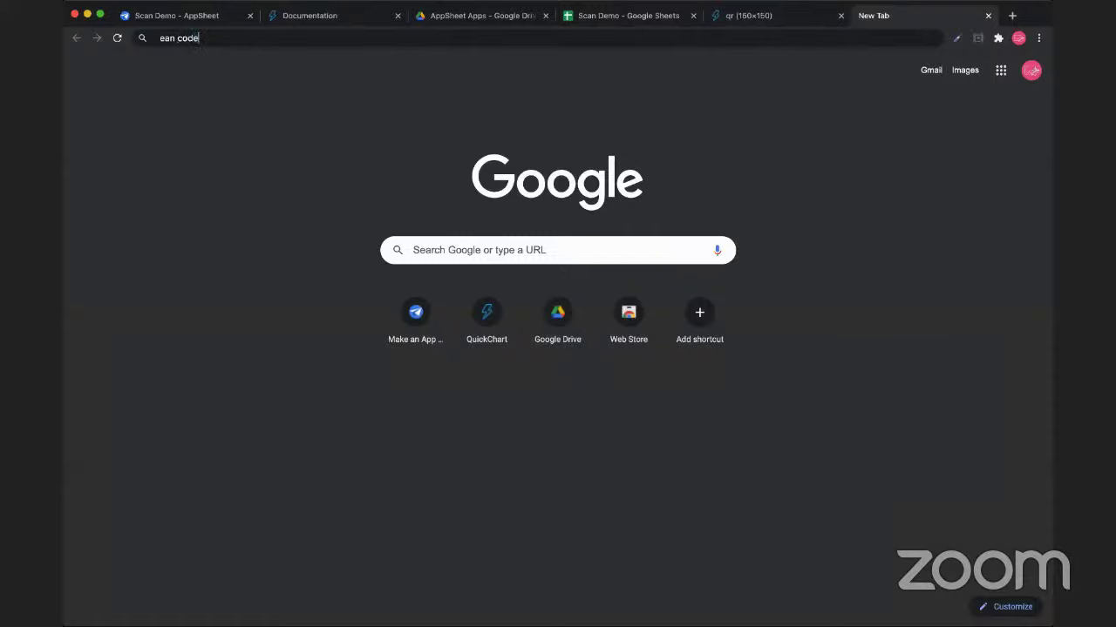
key("Return")
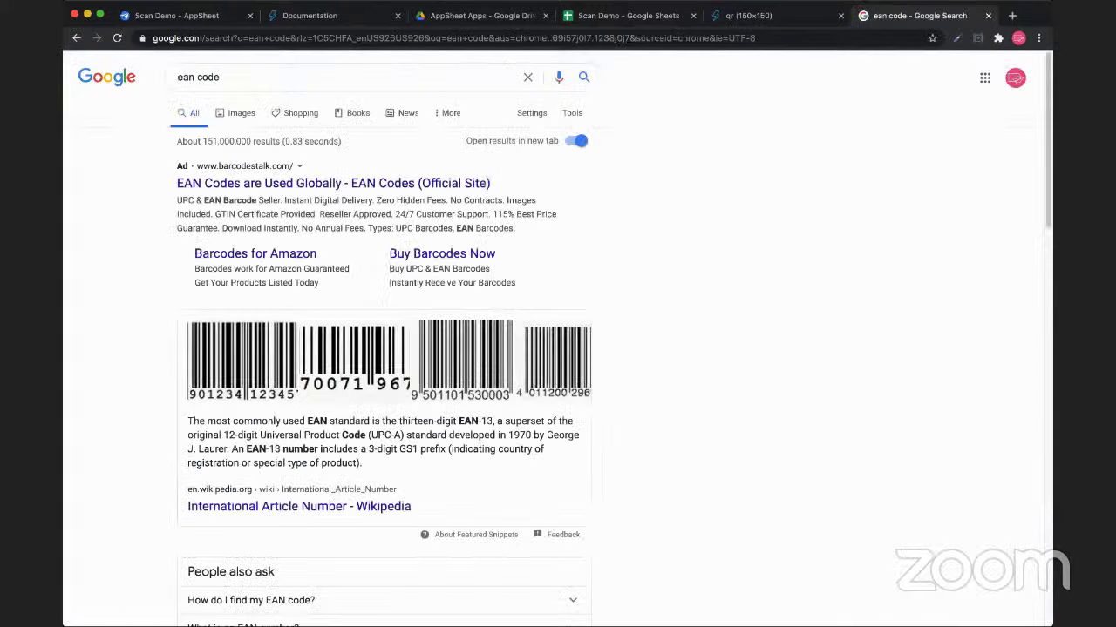
scroll(558, 349, "down", 2)
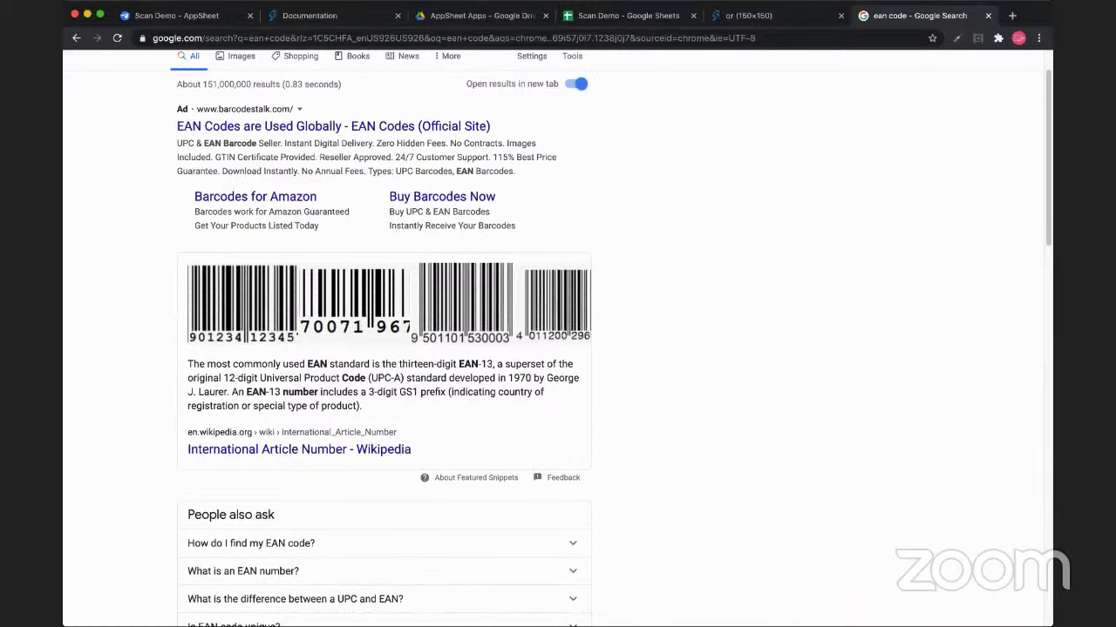
scroll(558, 349, "up", 1)
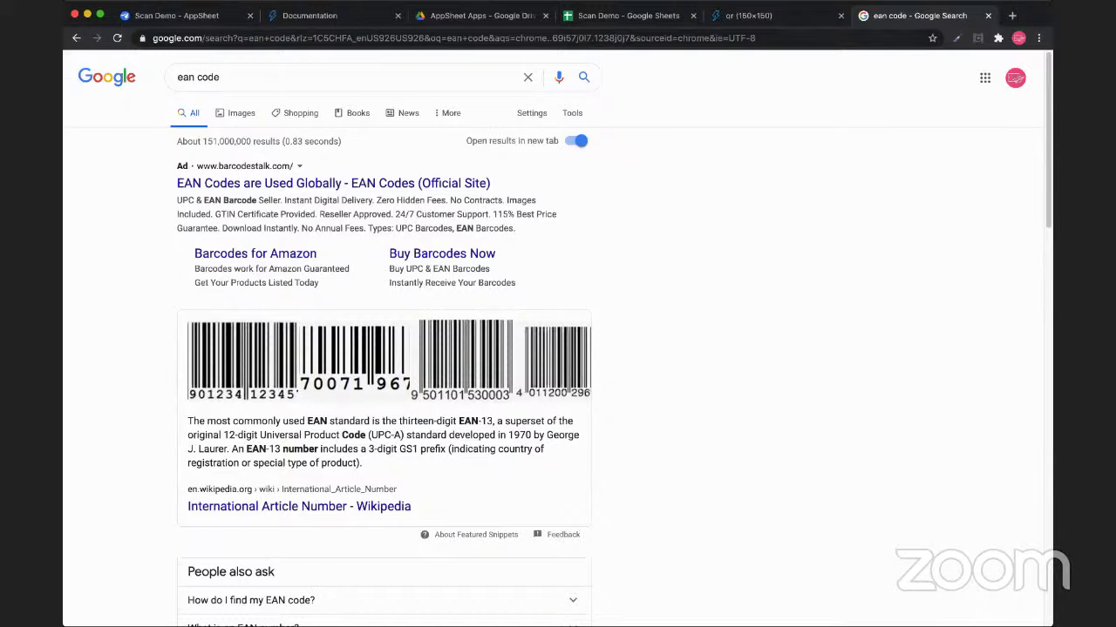
key("ctrl+shift+Tab")
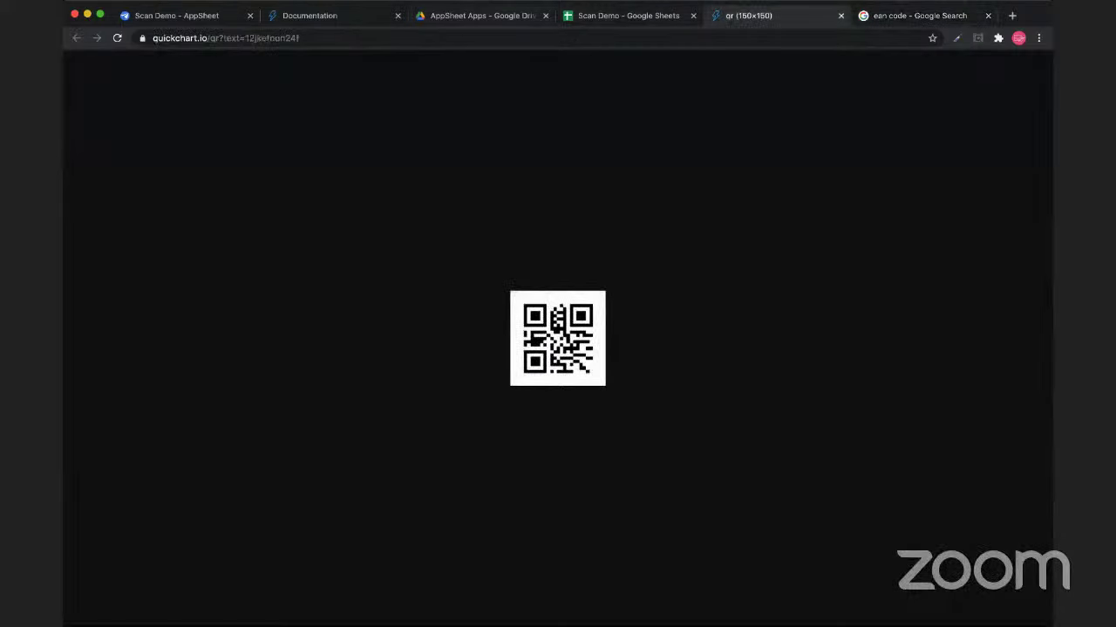
key("super+2")
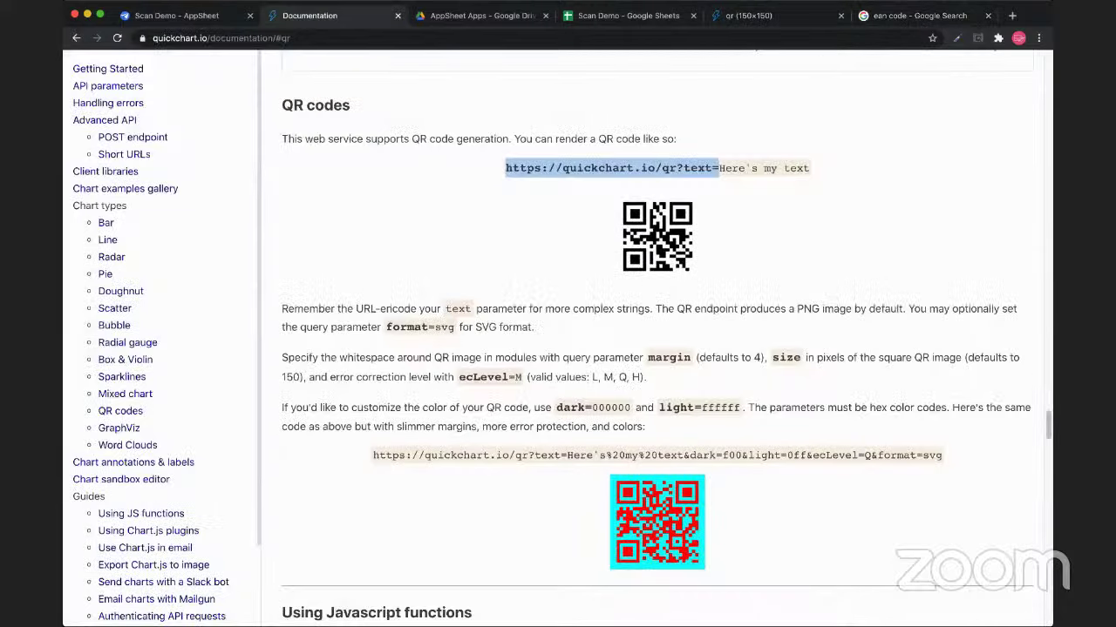
Find the qr?text= URL format and Chart API Parameters in the docs, then return to the ean code results
scroll(162, 340, "down", 2)
scroll(162, 340, "up", 2)
key("super+e")
scroll(654, 340, "up", 10)
key("super+g")
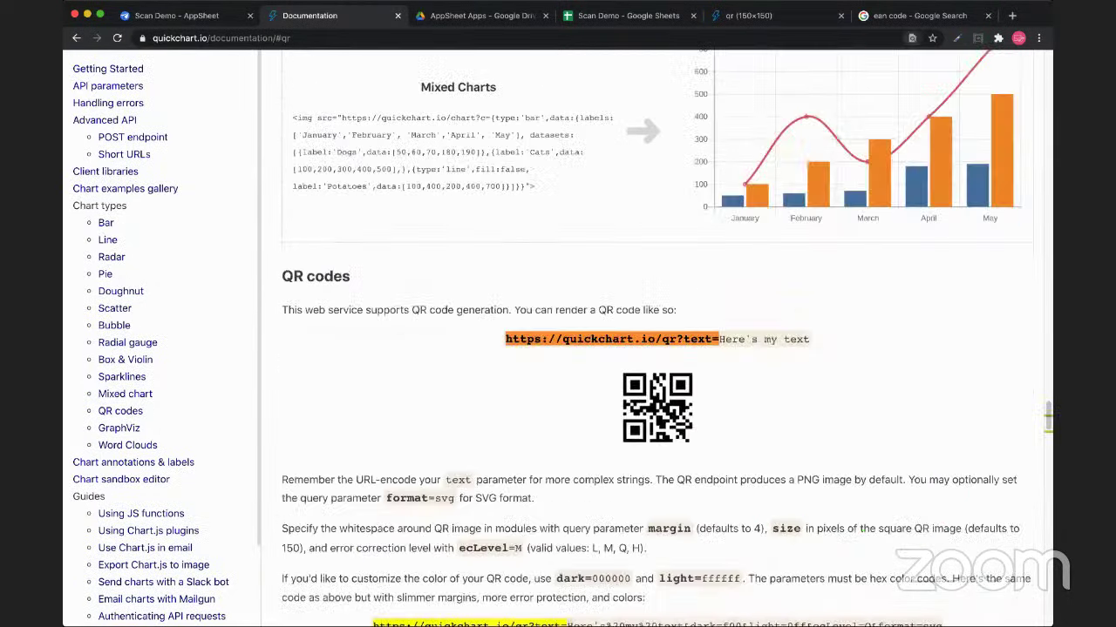
key("super+g")
key("super+g")
key("super+g")
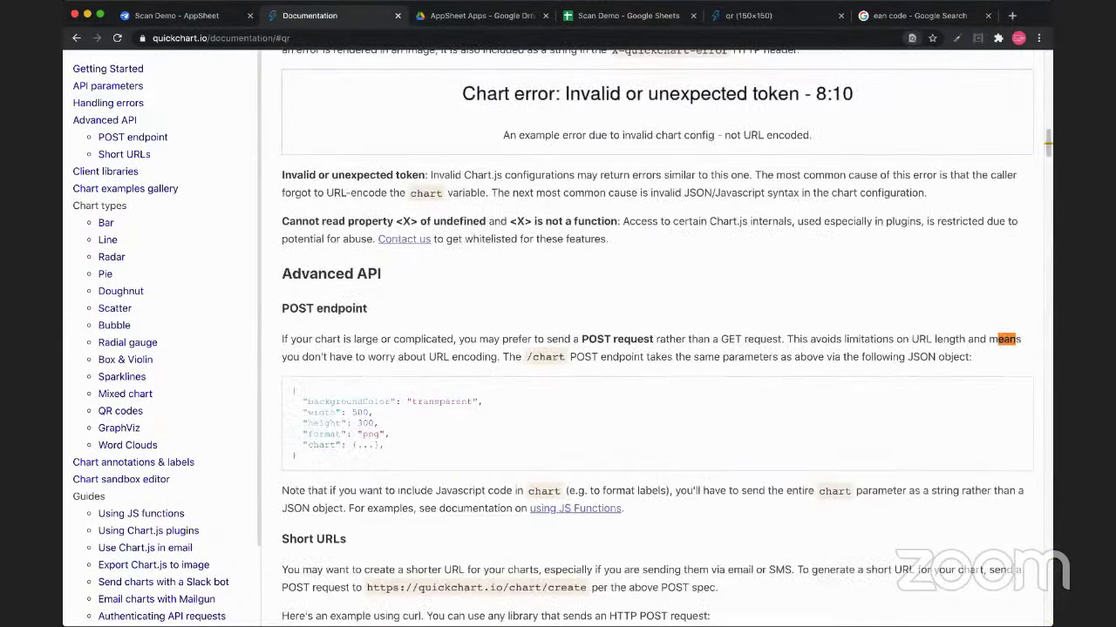
key("Escape")
scroll(666, 338, "down", 6)
scroll(666, 338, "up", 9)
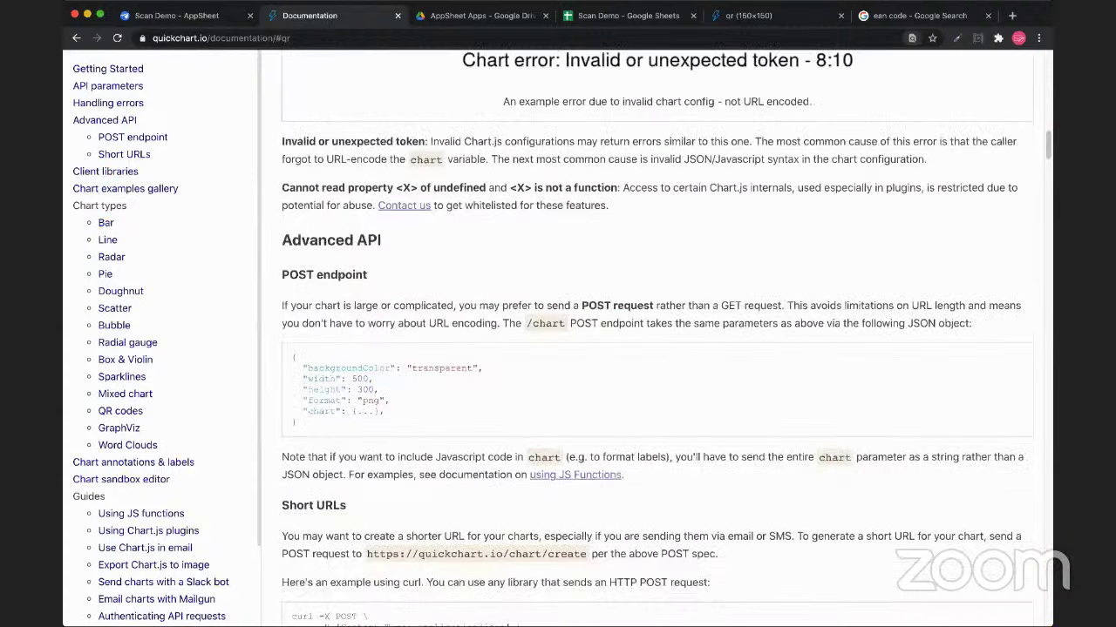
scroll(658, 335, "up", 5)
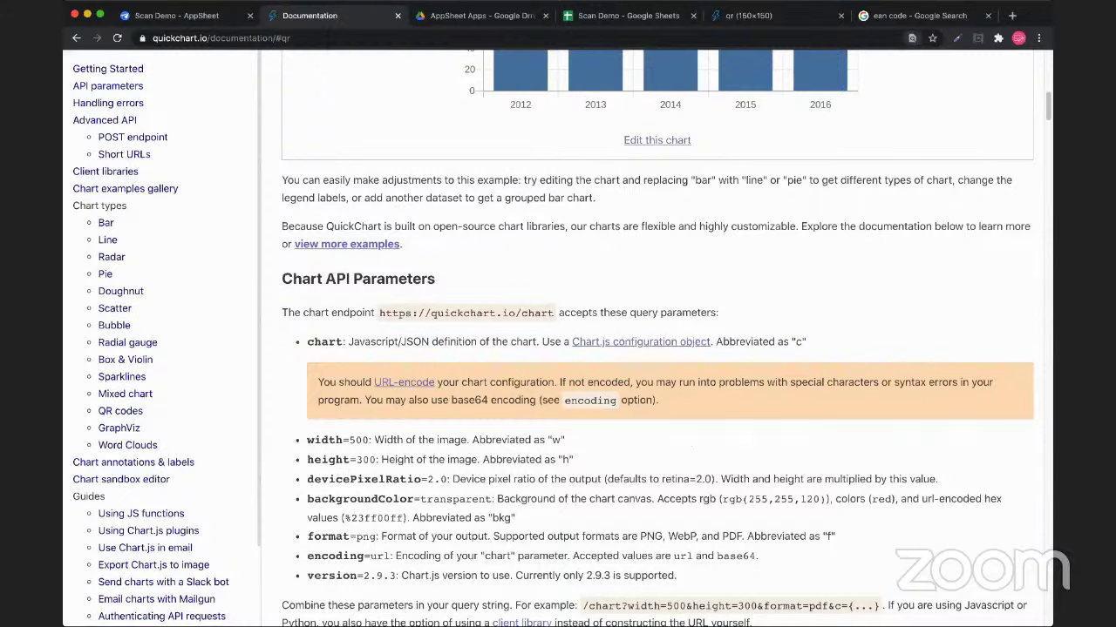
left_click(976, 15)
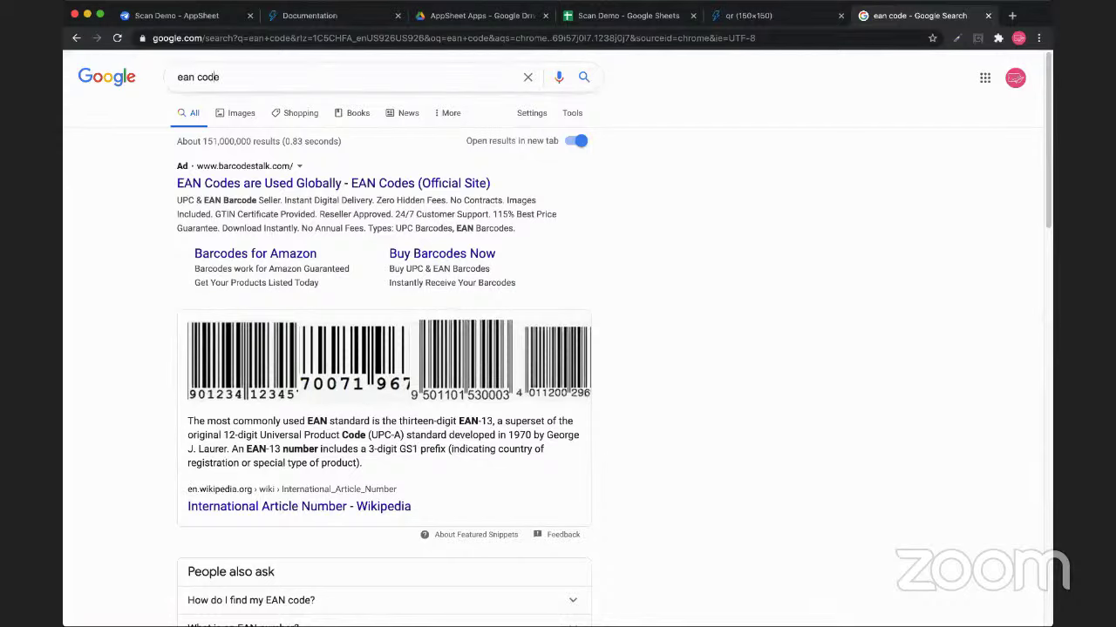
Refine the Google search to 'ean barcode image api'
key("BackSpace")
key("BackSpace")
key("BackSpace")
key("BackSpace")
type("api")
key("Return")
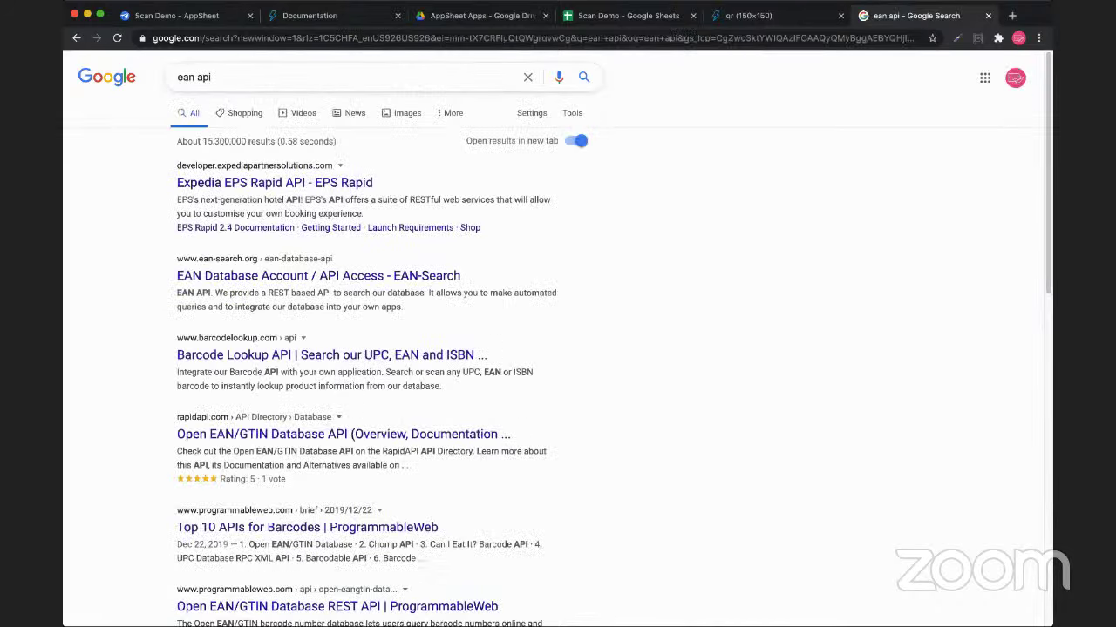
left_click(201, 77)
type("image")
key("Return")
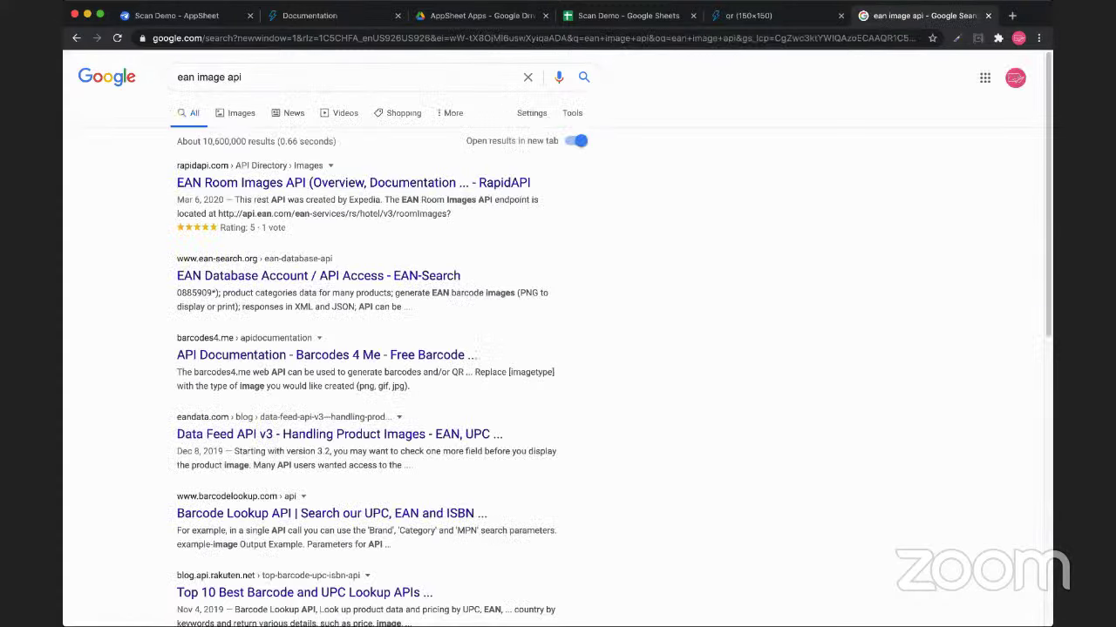
scroll(318, 275, "down", 1)
scroll(318, 275, "up", 1)
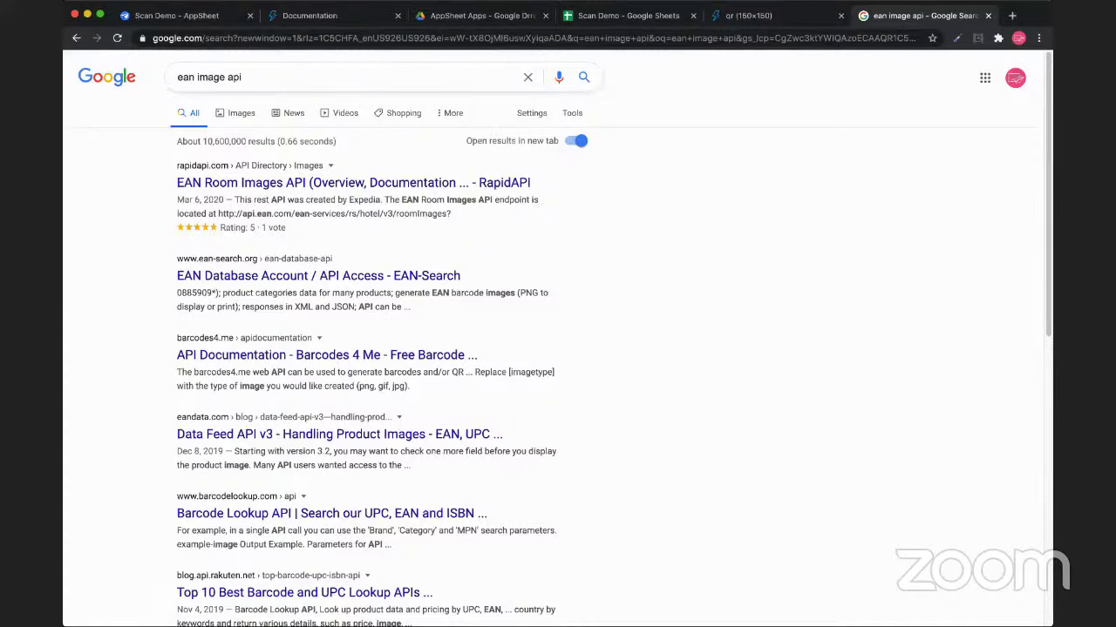
type("barcode")
key("Return")
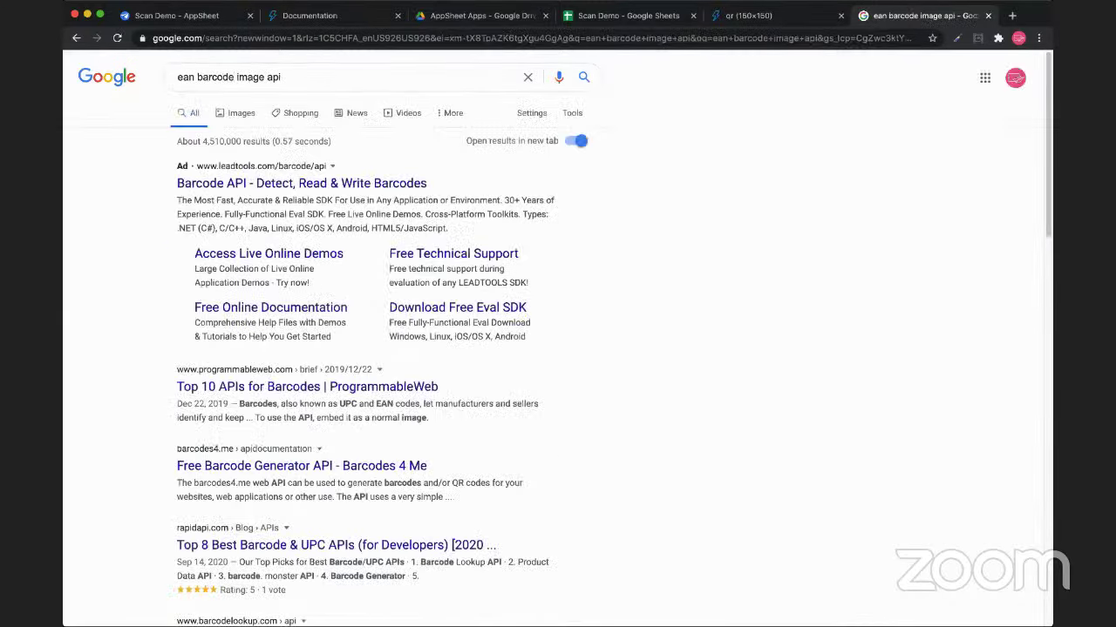
Read ProgrammableWeb's Top 10 APIs for Barcodes article, then go back to the QuickChart docs
scroll(302, 401, "down", 2)
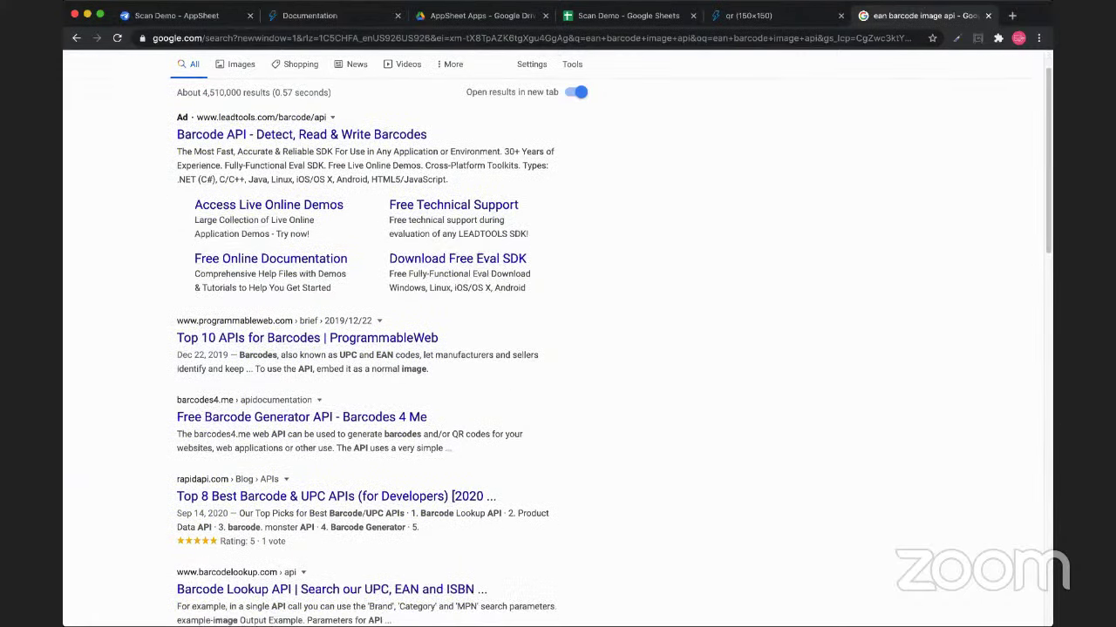
left_click(306, 322)
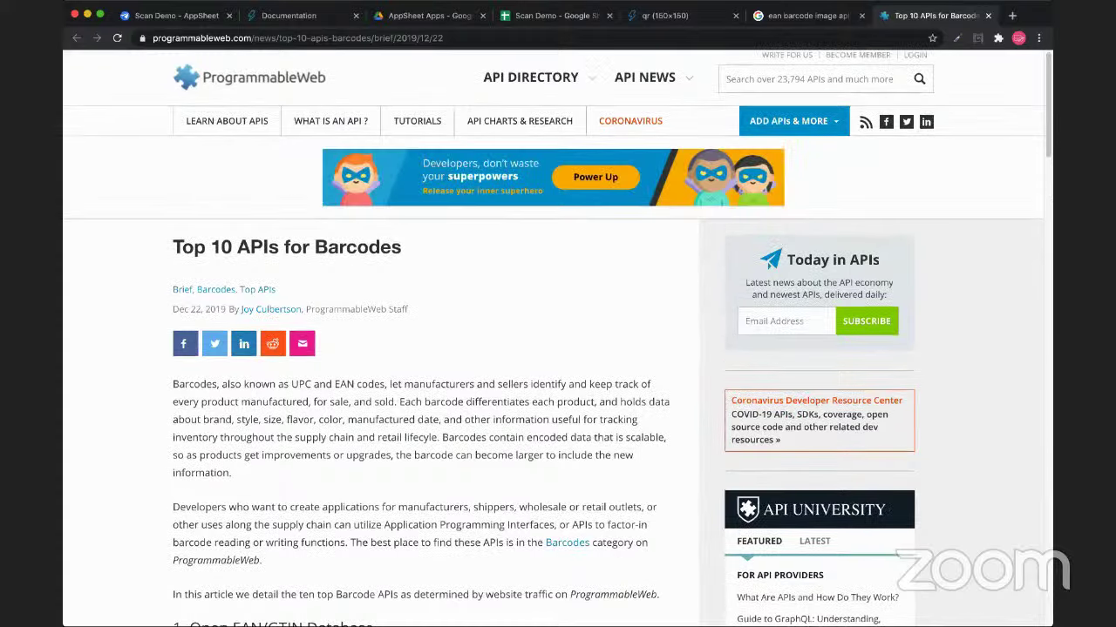
scroll(558, 349, "down", 5)
scroll(557, 349, "down", 2)
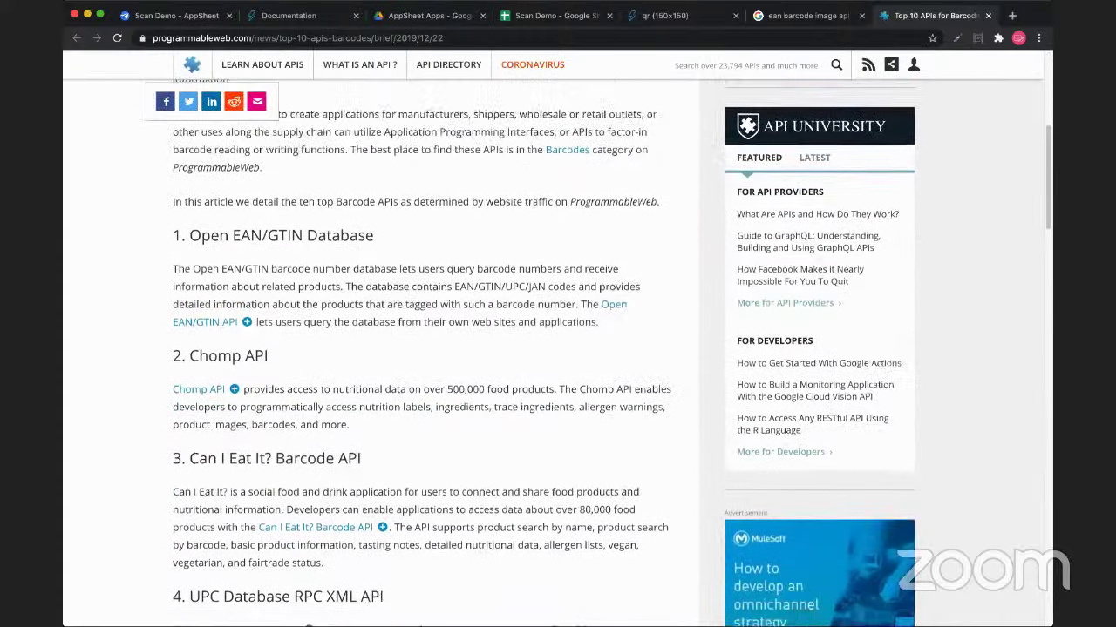
scroll(557, 349, "down", 5)
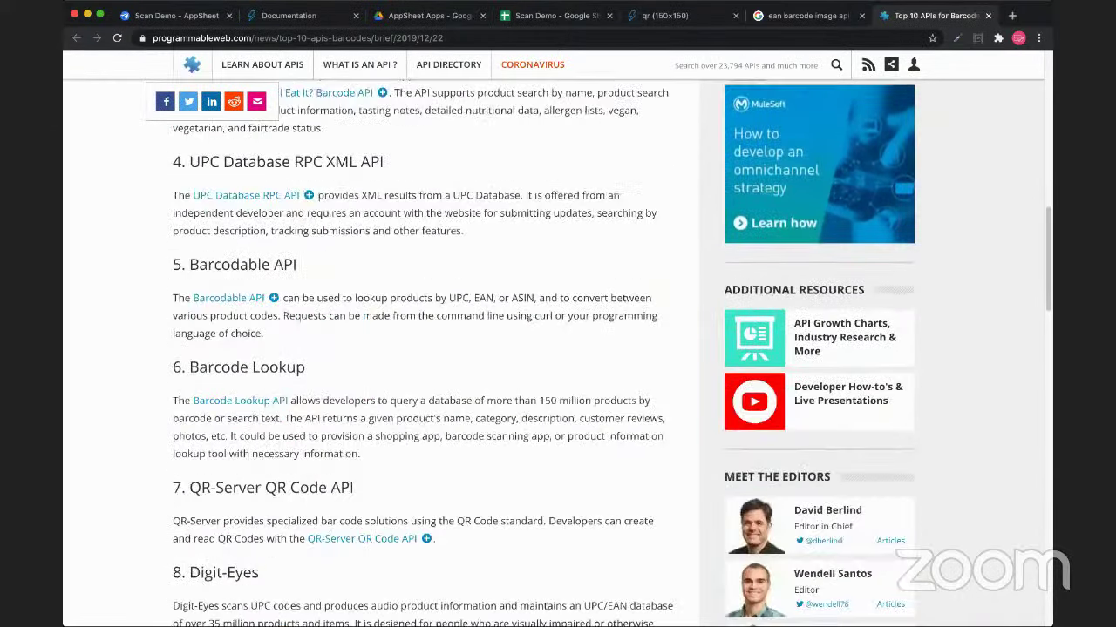
scroll(557, 349, "down", 4)
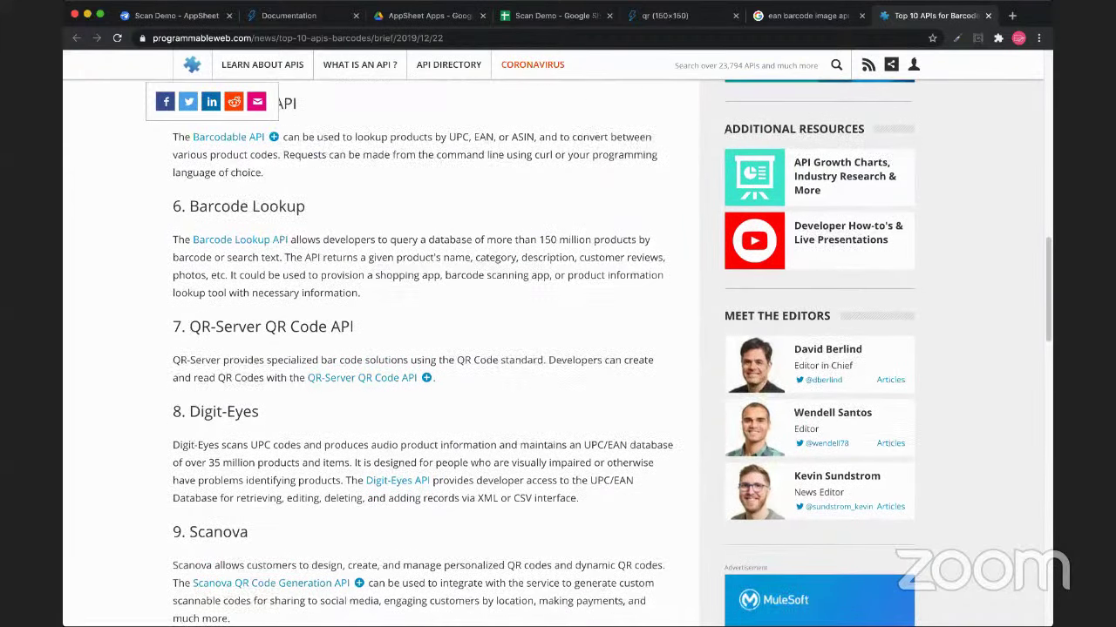
scroll(558, 348, "up", 8)
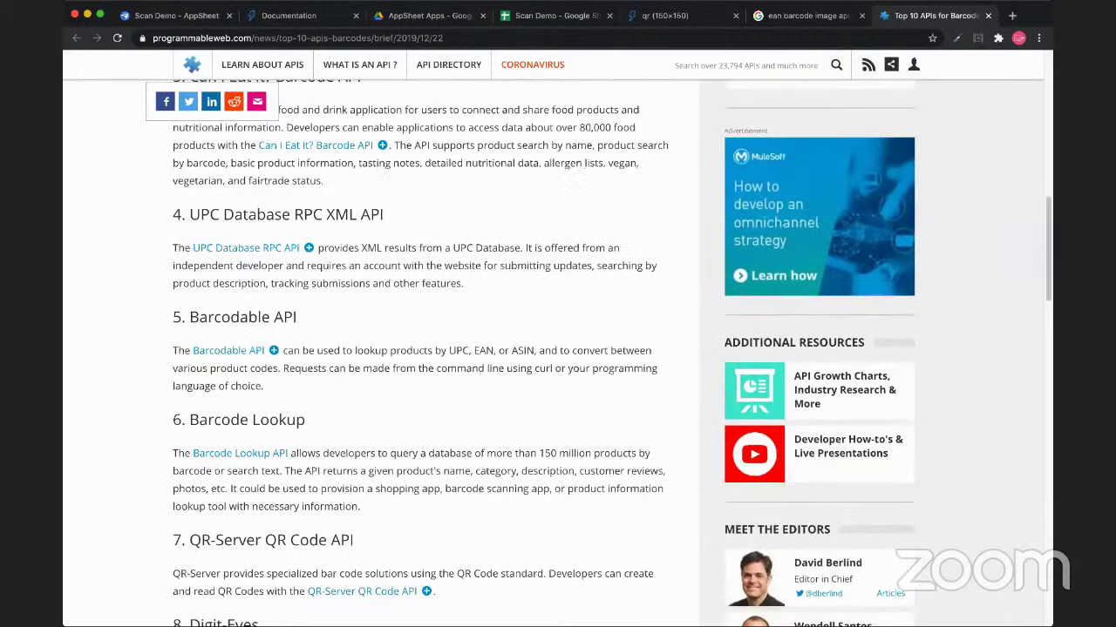
scroll(557, 348, "up", 5)
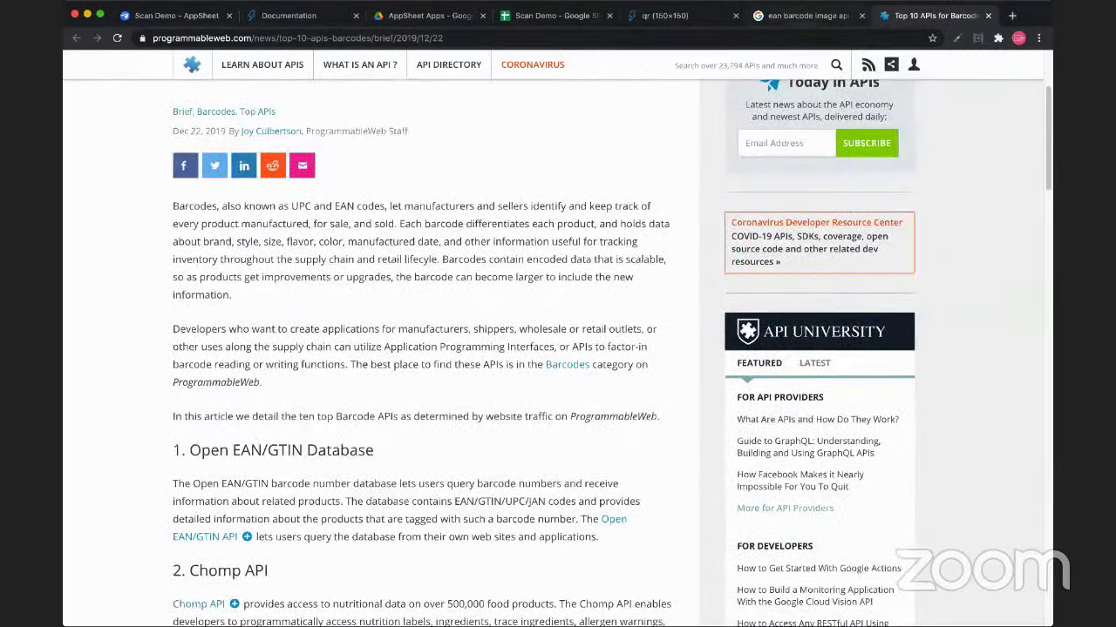
key("ctrl+shift+Tab")
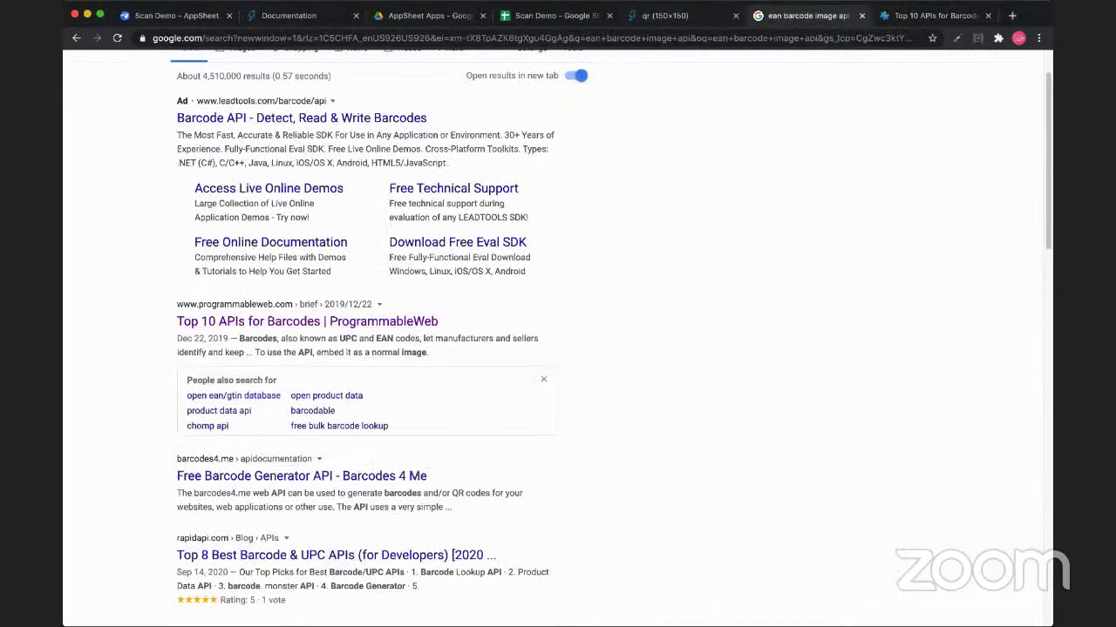
key("ctrl+2")
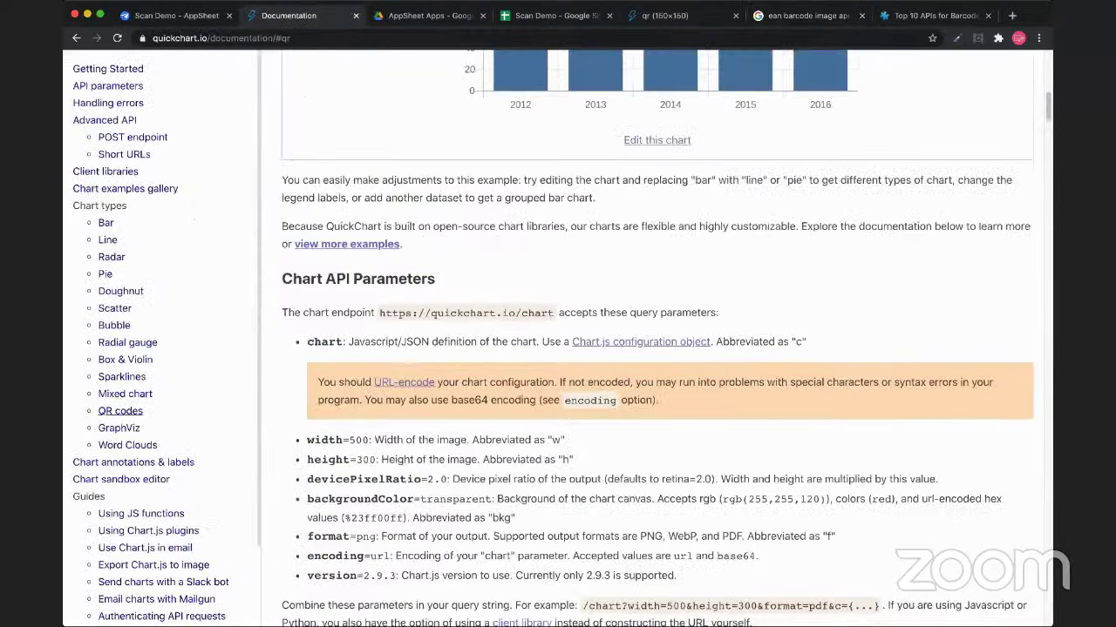
Read through the QR codes section of the QuickChart docs, then cycle tabs back toward the spreadsheet
left_click(120, 411)
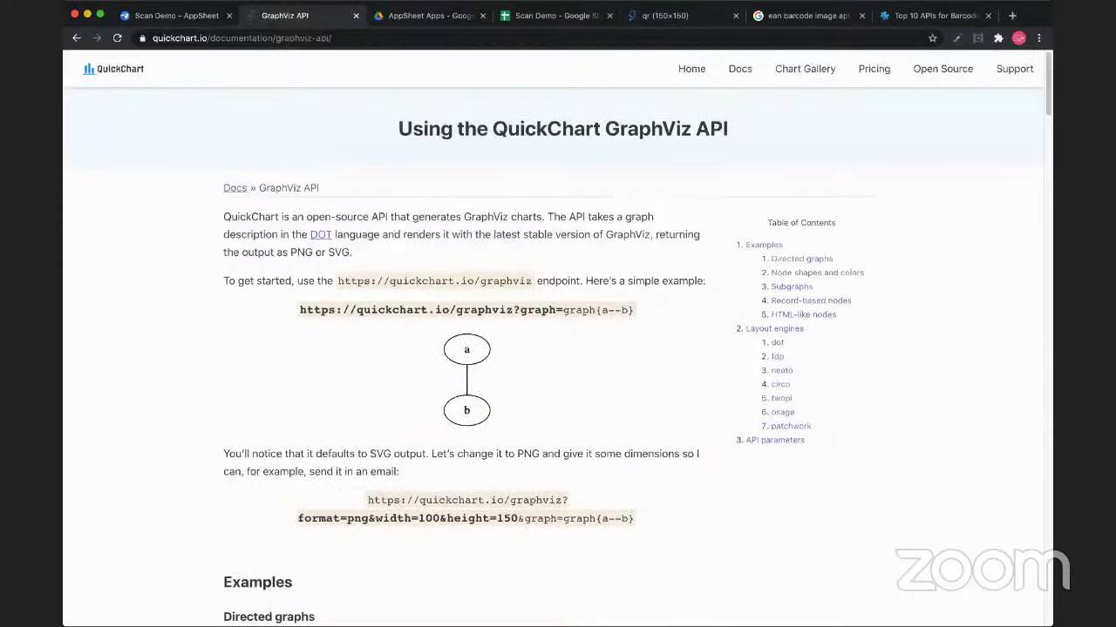
scroll(552, 339, "down", 5)
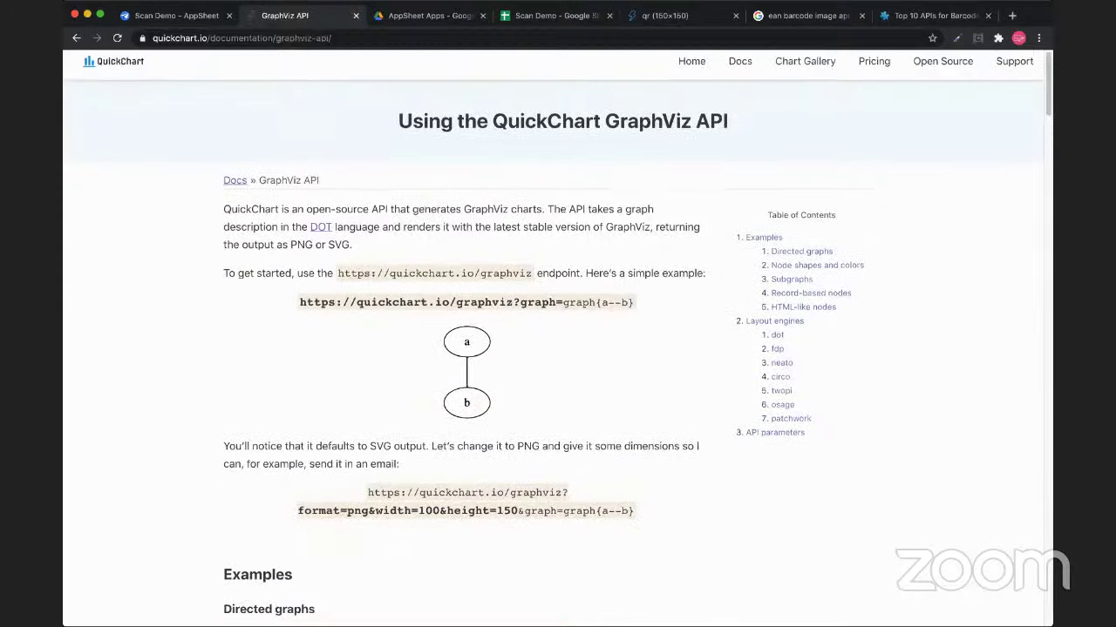
scroll(553, 340, "up", 5)
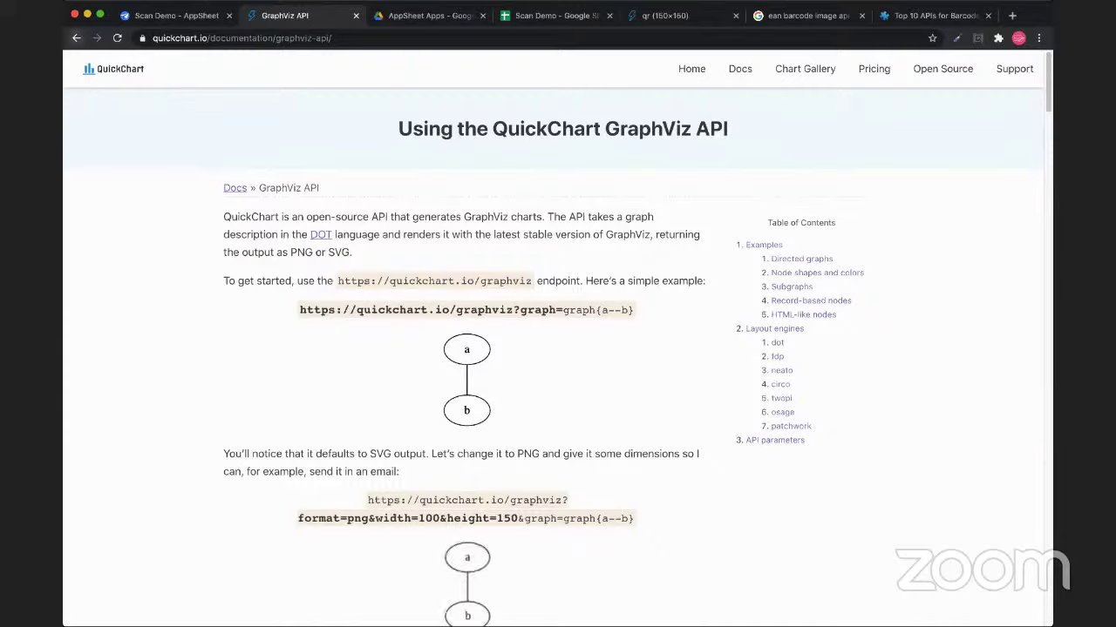
key("super+bracketleft")
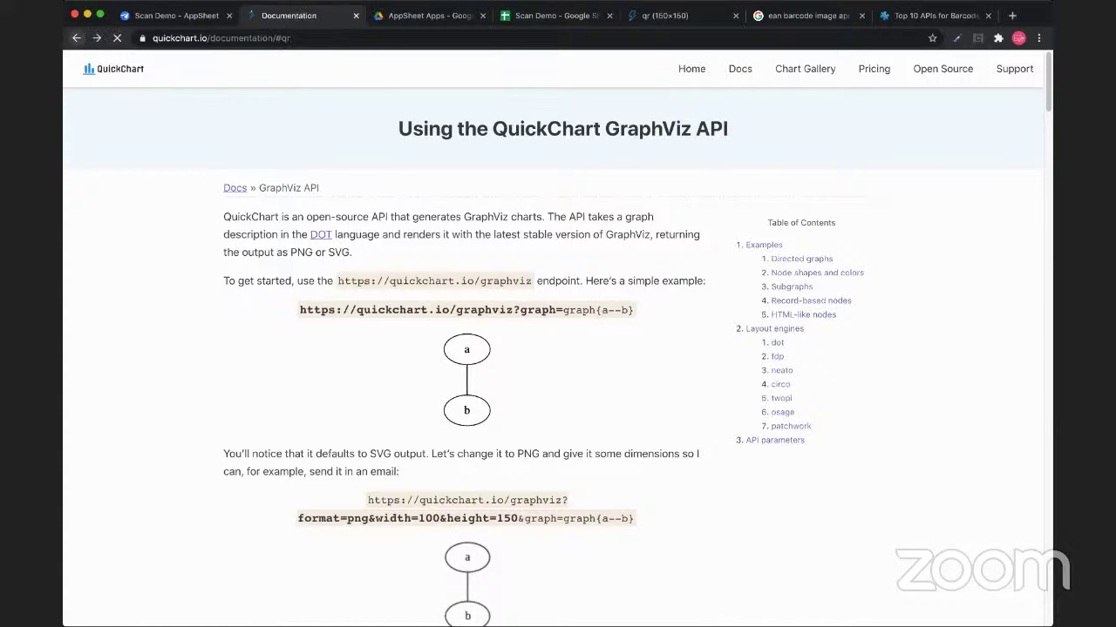
scroll(645, 340, "down", 4)
scroll(645, 339, "up", 4)
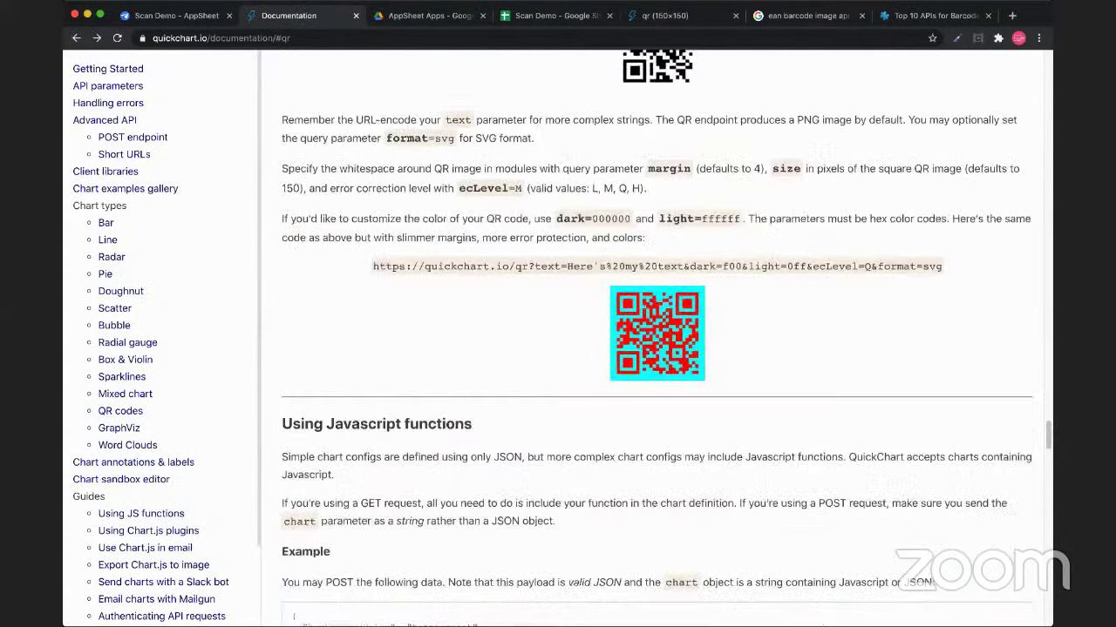
scroll(645, 340, "up", 3)
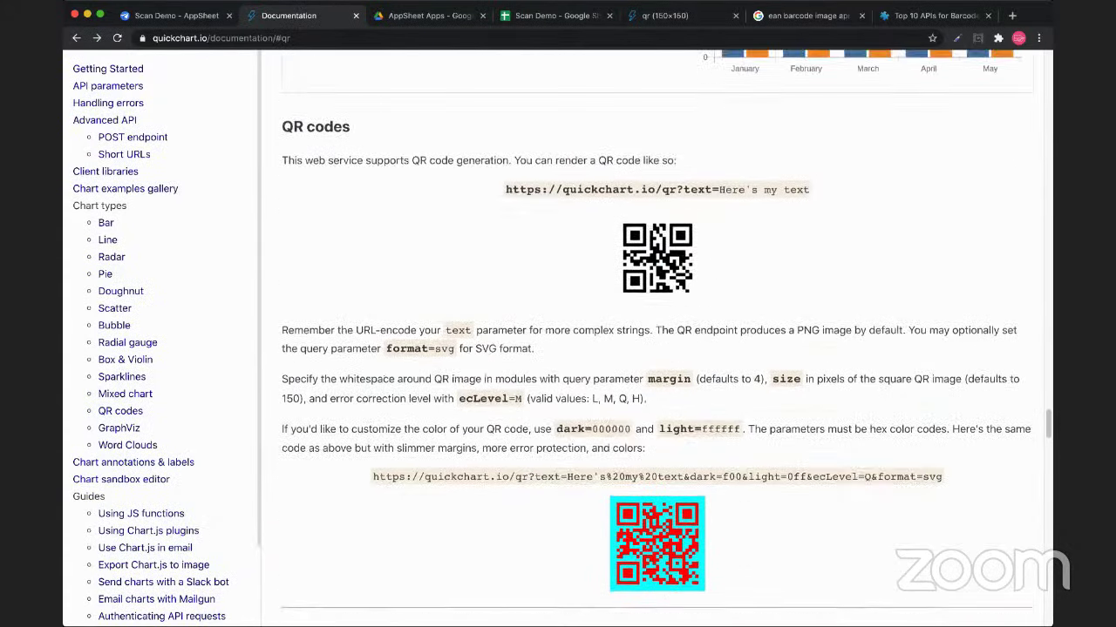
scroll(645, 340, "up", 2)
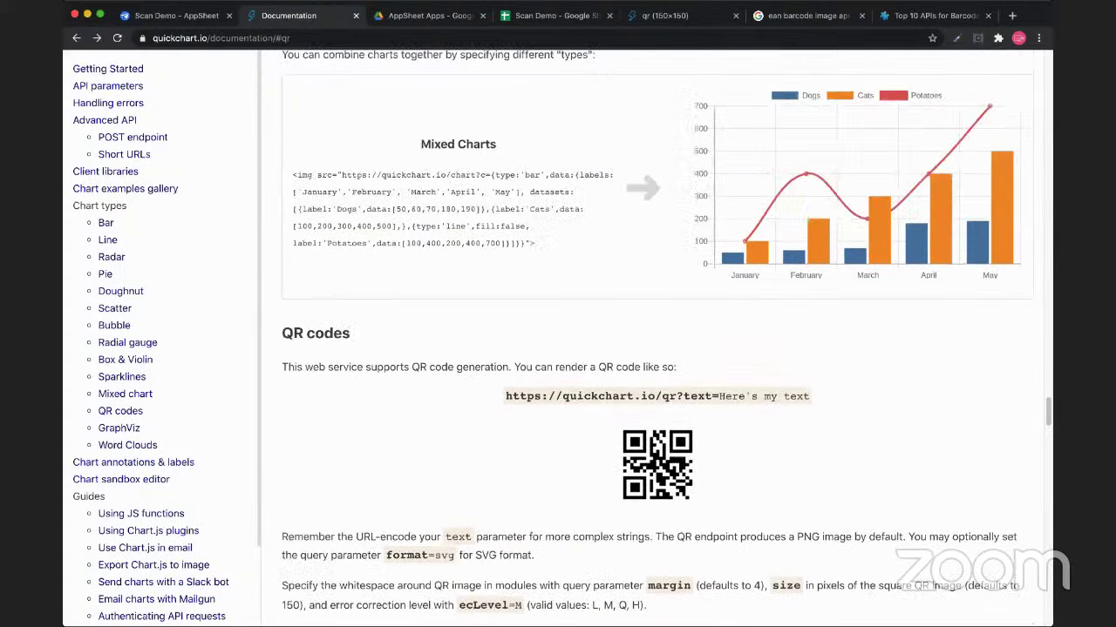
scroll(645, 340, "down", 4)
scroll(157, 558, "down", 2)
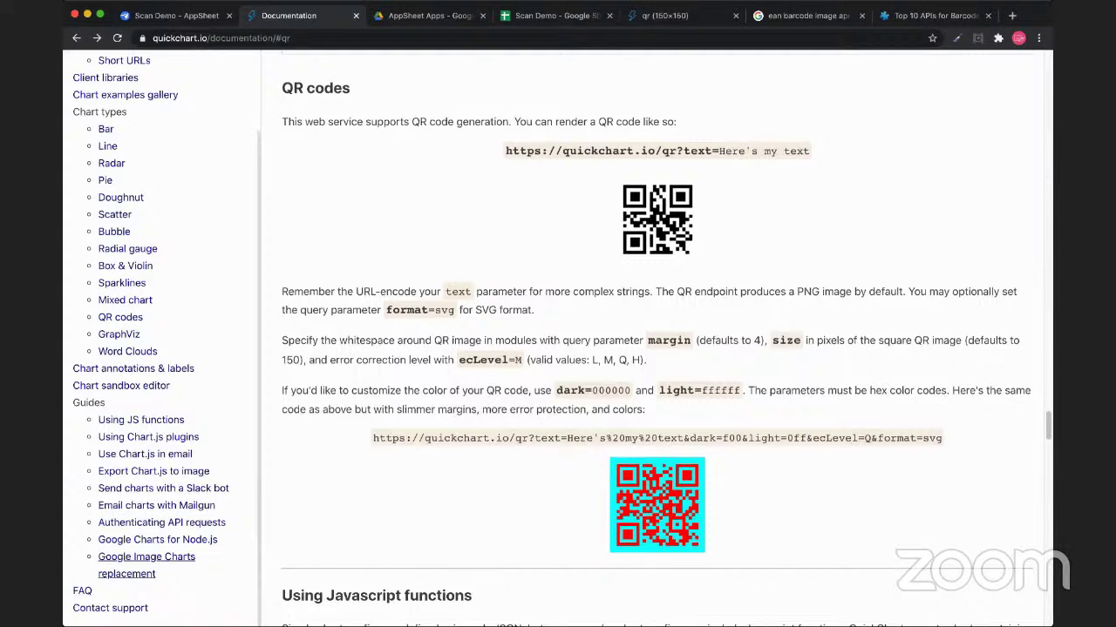
scroll(654, 349, "down", 1)
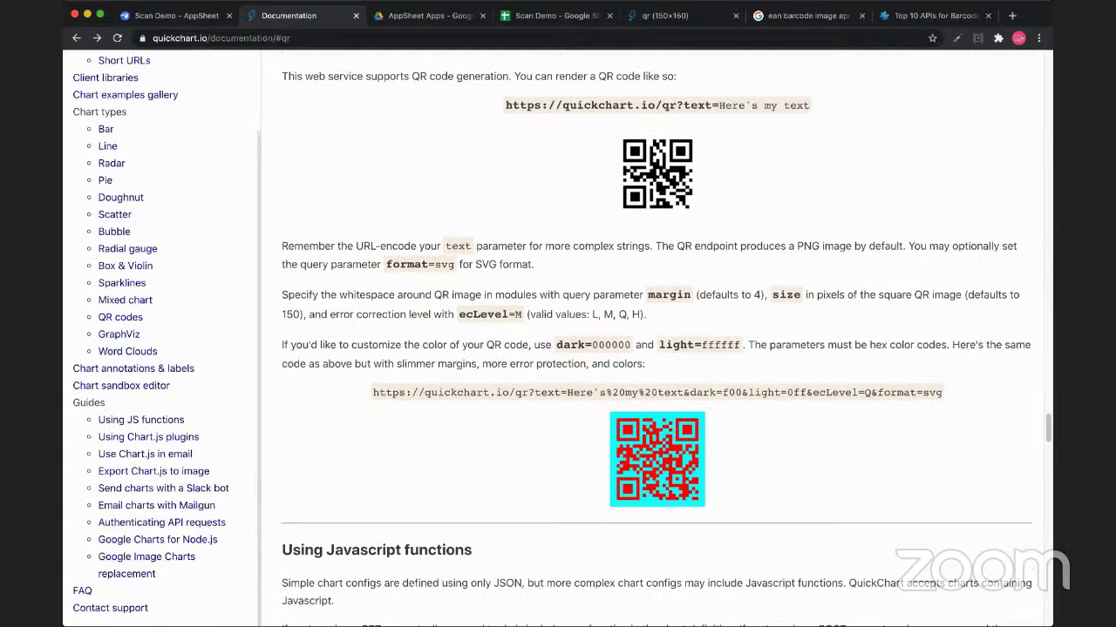
scroll(654, 340, "up", 2)
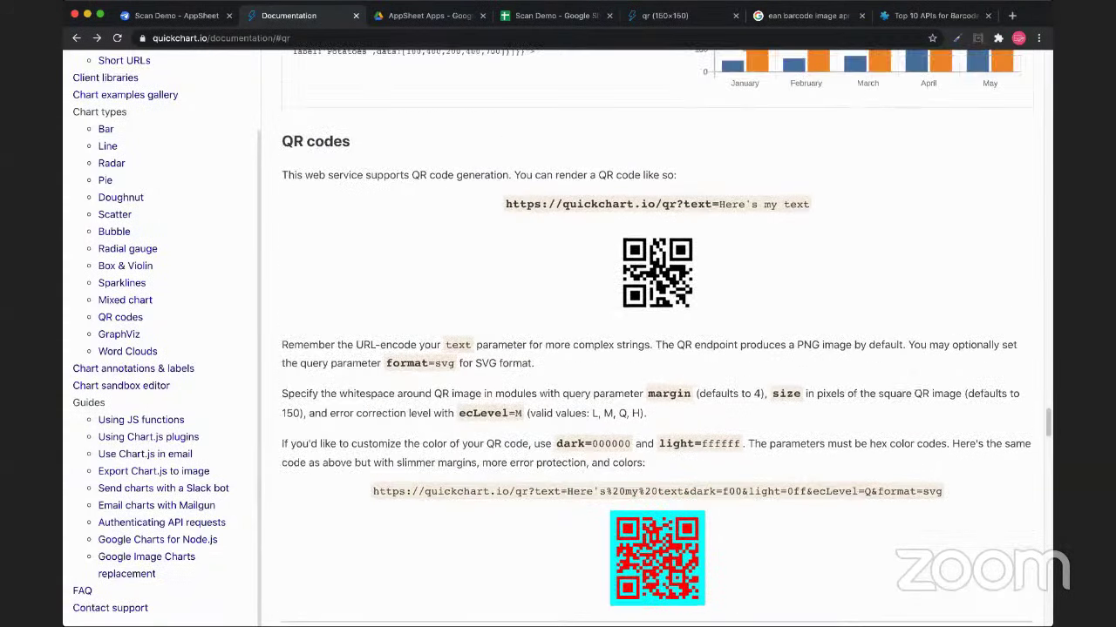
scroll(654, 340, "up", 1)
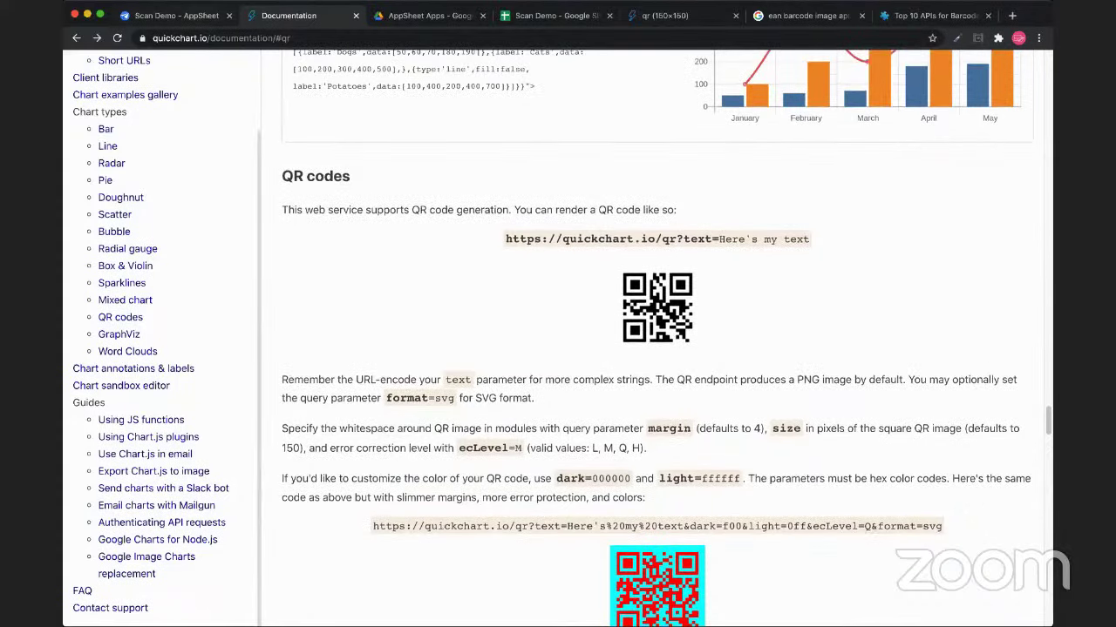
key("ctrl+shift+Tab")
key("ctrl+Tab")
key("ctrl+Tab")
key("ctrl+Tab")
key("ctrl+Tab")
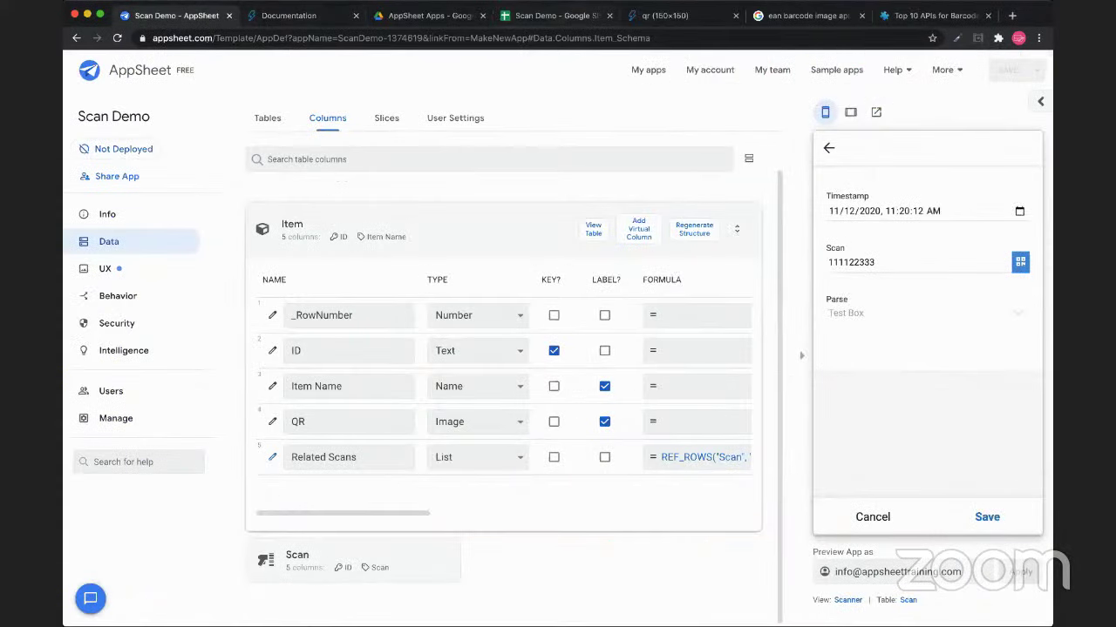
Fill the C2 QR image formula down through C6
key("ctrl+shift+Tab")
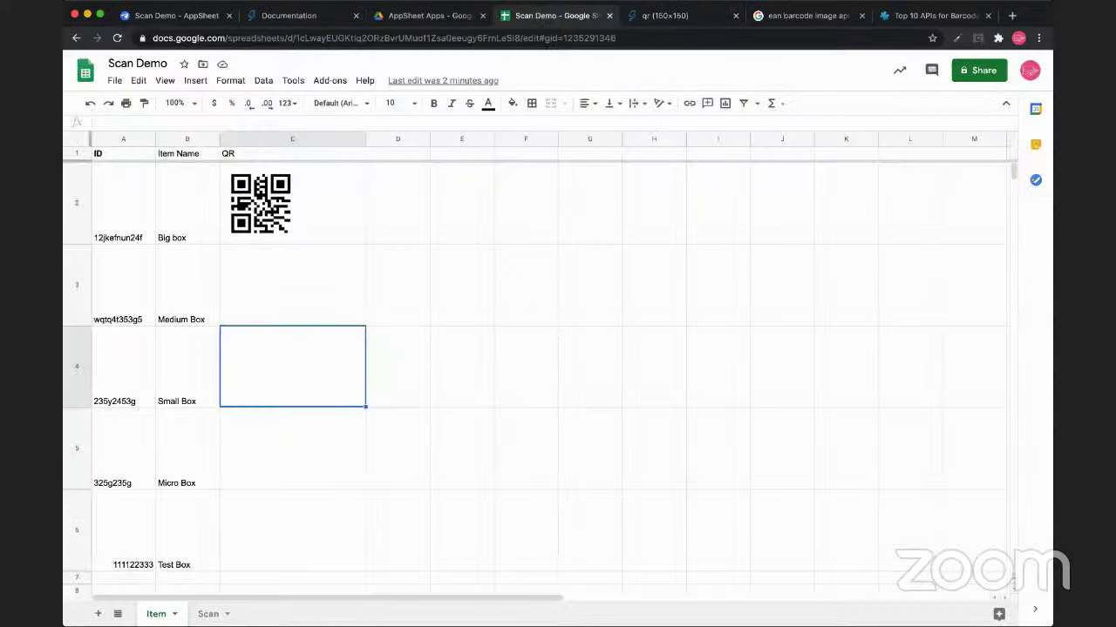
left_click(292, 202)
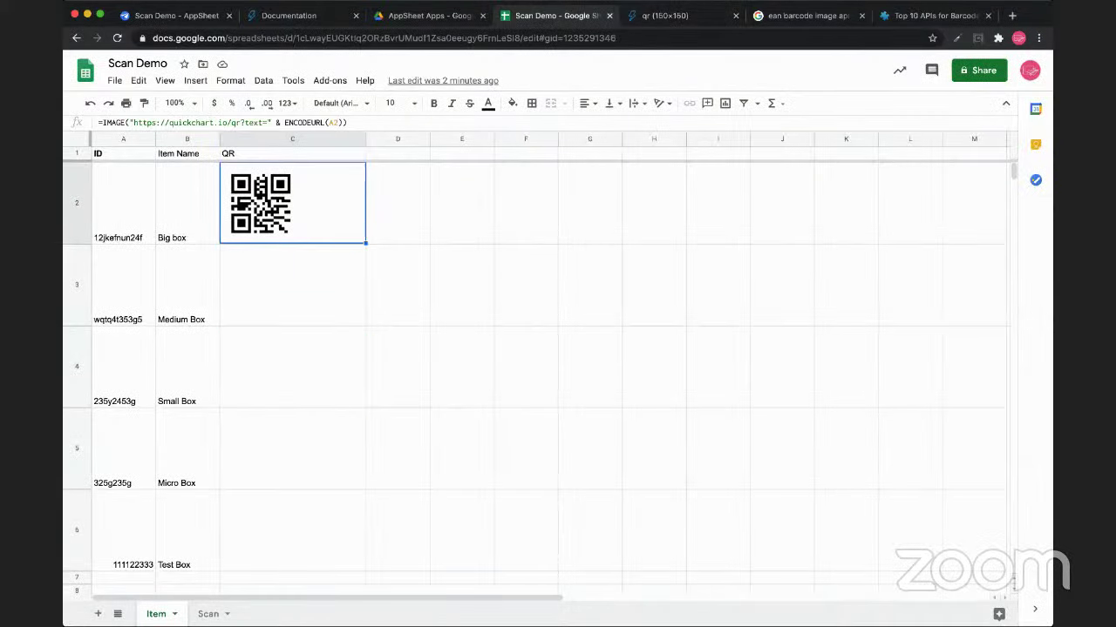
left_click_drag(365, 244, 357, 558)
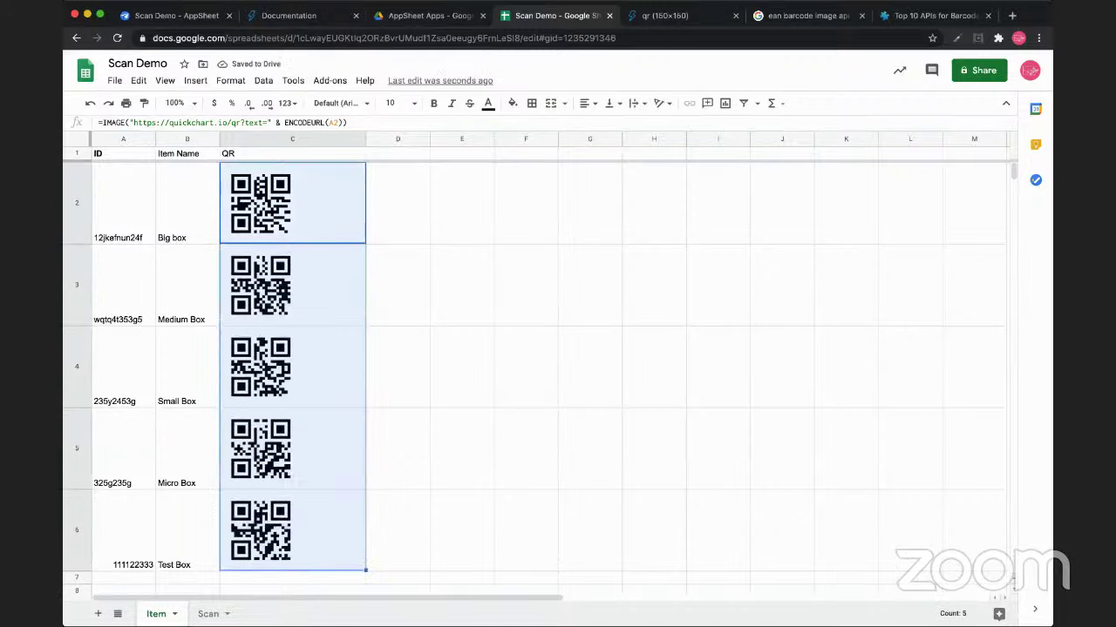
left_click(292, 284)
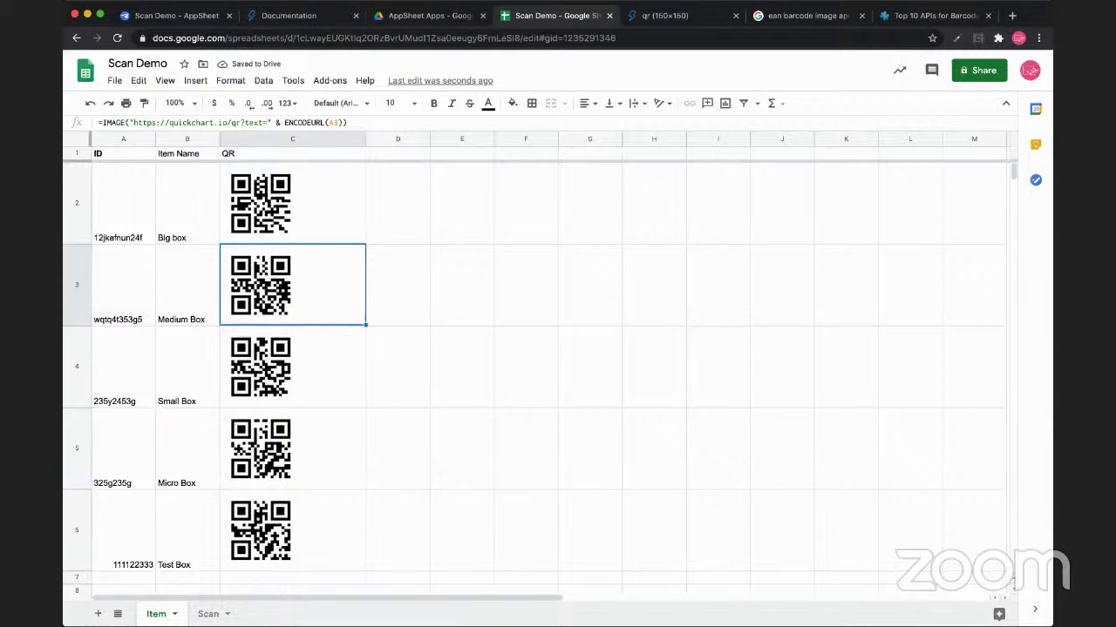
Heighten rows 2–6 so the QR codes show larger, then return to AppSheet
left_click(77, 202)
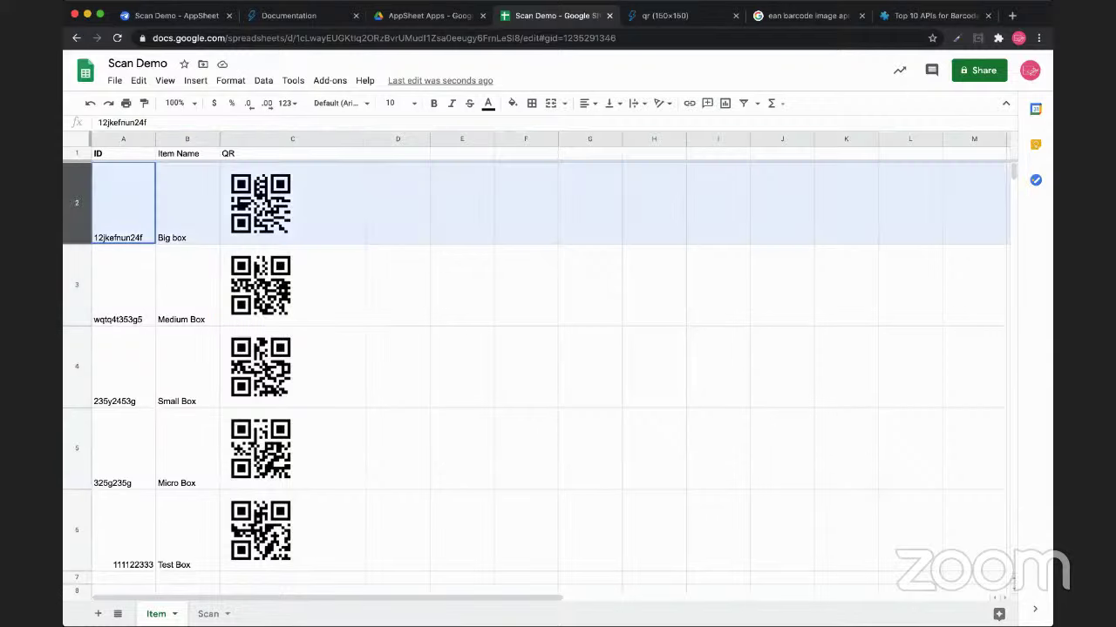
key("shift+Down")
key("shift+Down")
key("shift+Down")
key("shift+Down")
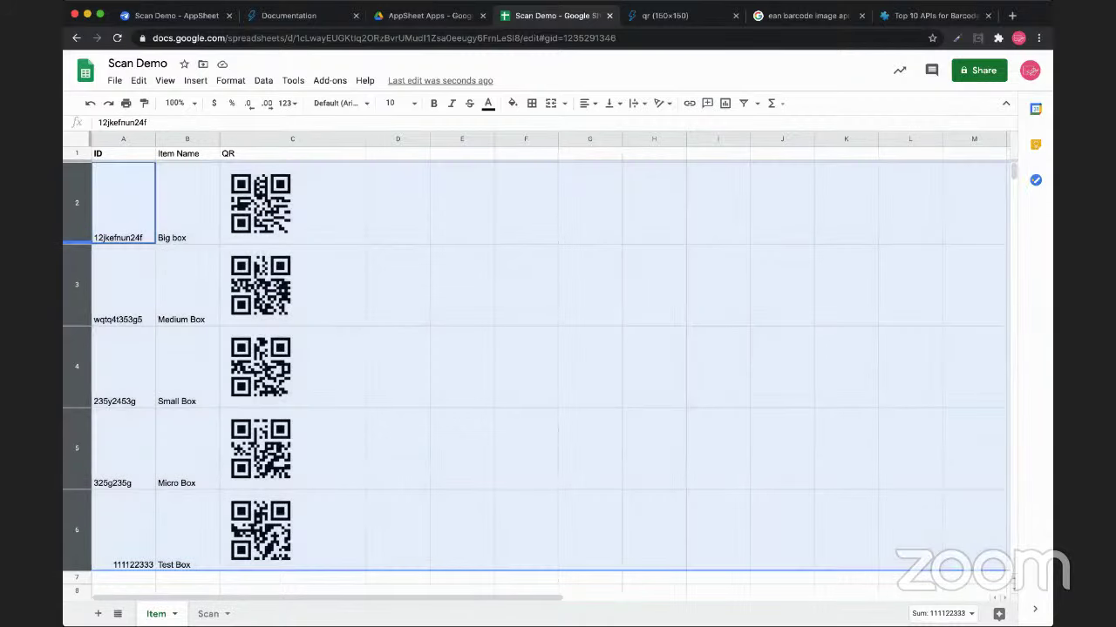
left_click_drag(77, 245, 77, 293)
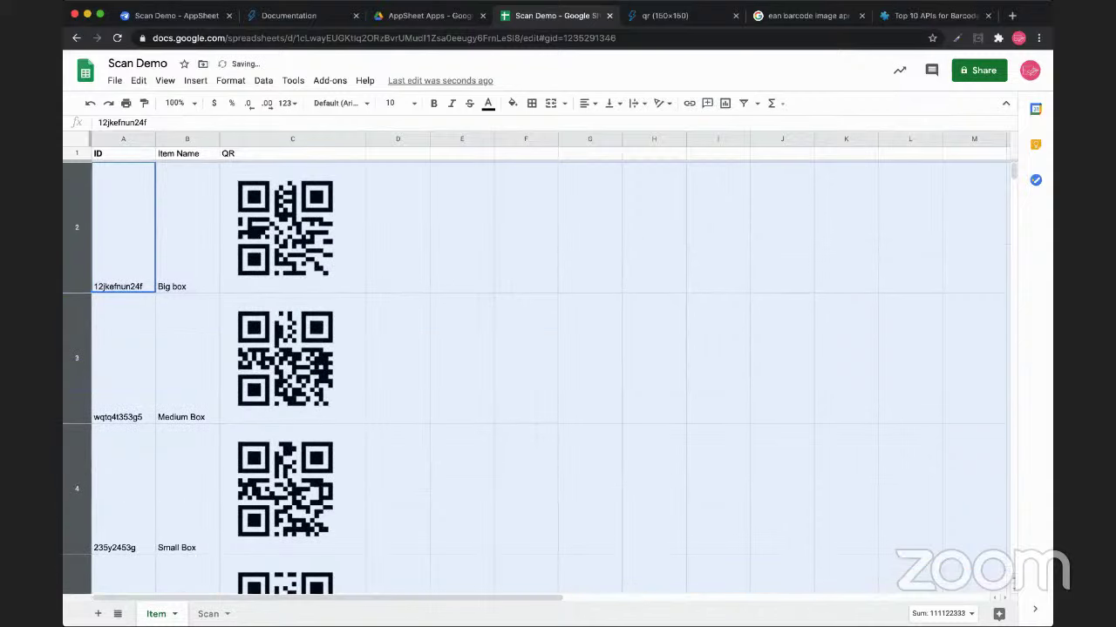
scroll(536, 374, "down", 3)
scroll(536, 375, "up", 3)
left_click(462, 357)
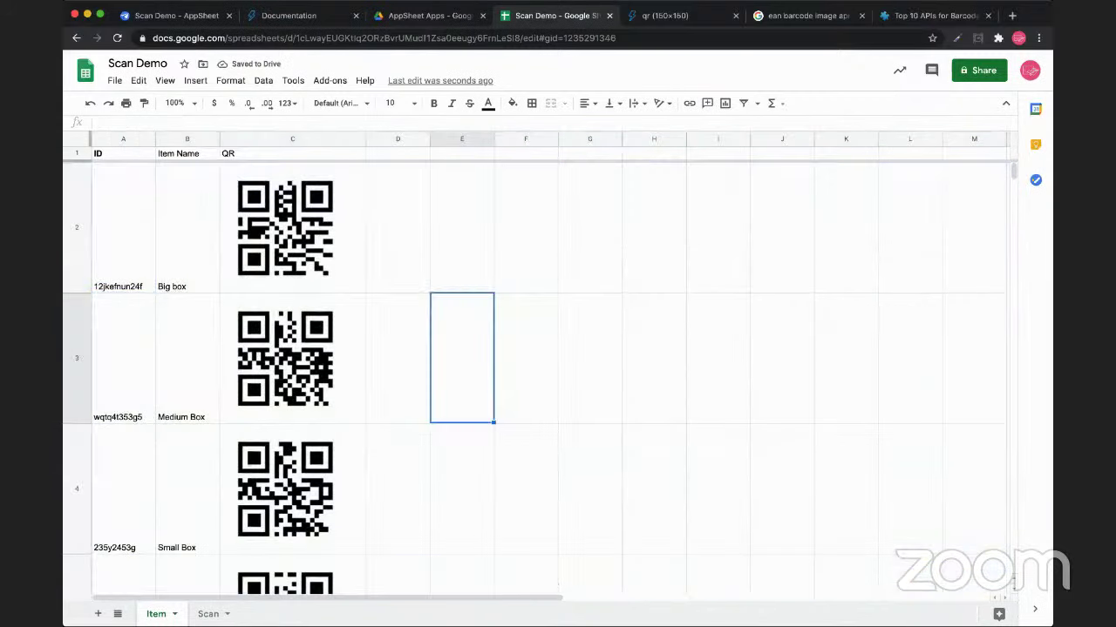
scroll(536, 357, "down", 2)
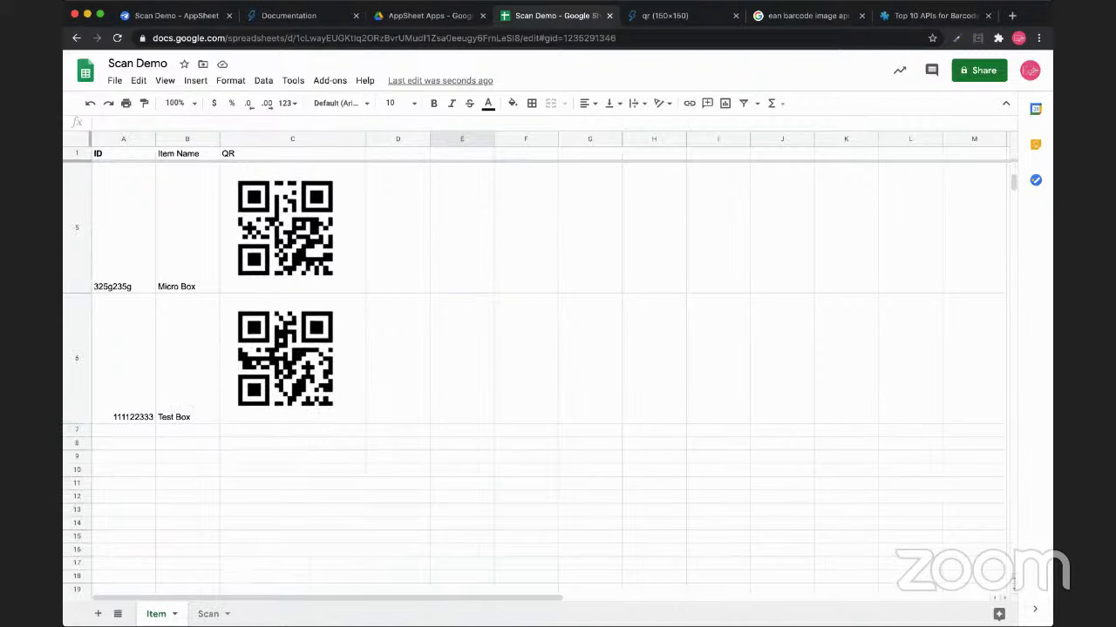
scroll(536, 357, "up", 2)
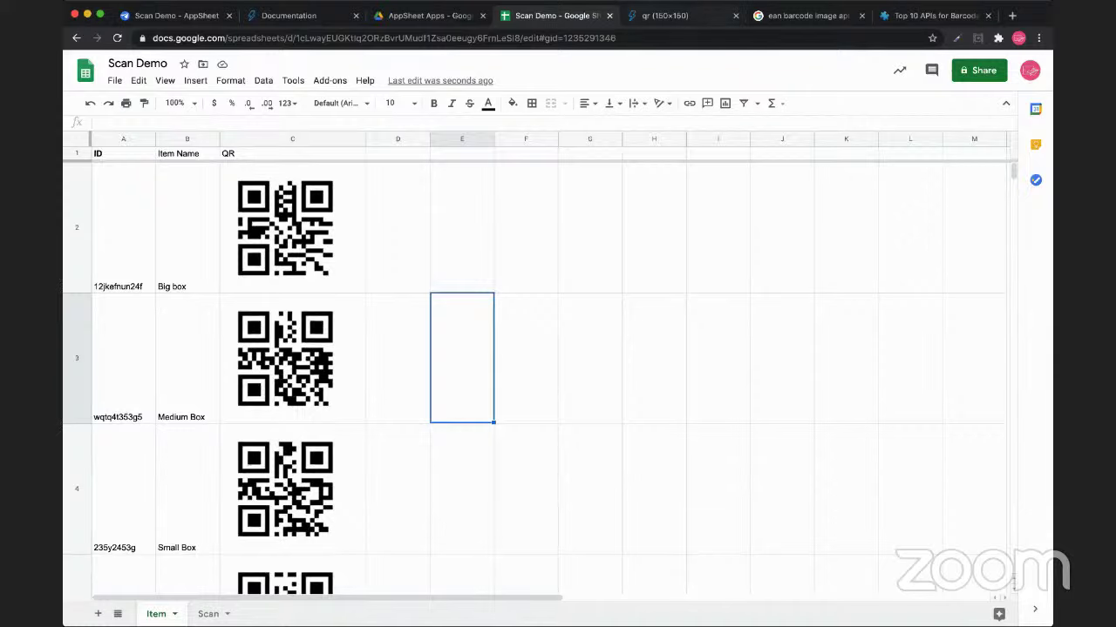
key("super+1")
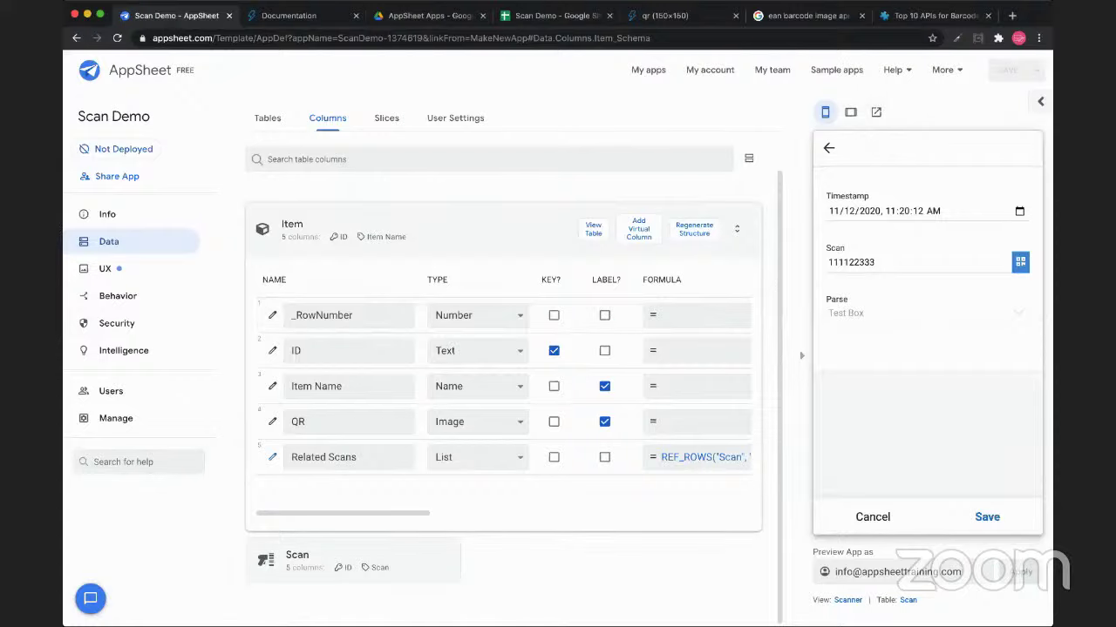
Go to the Scan Demo app's user settings and its share page for adding users
left_click(118, 295)
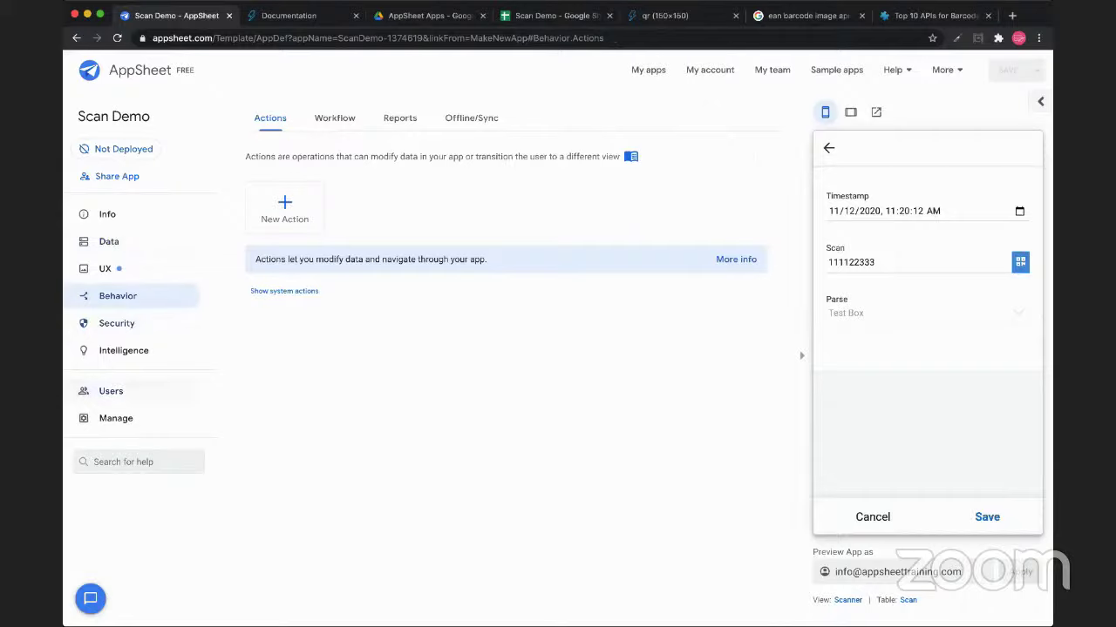
left_click(82, 392)
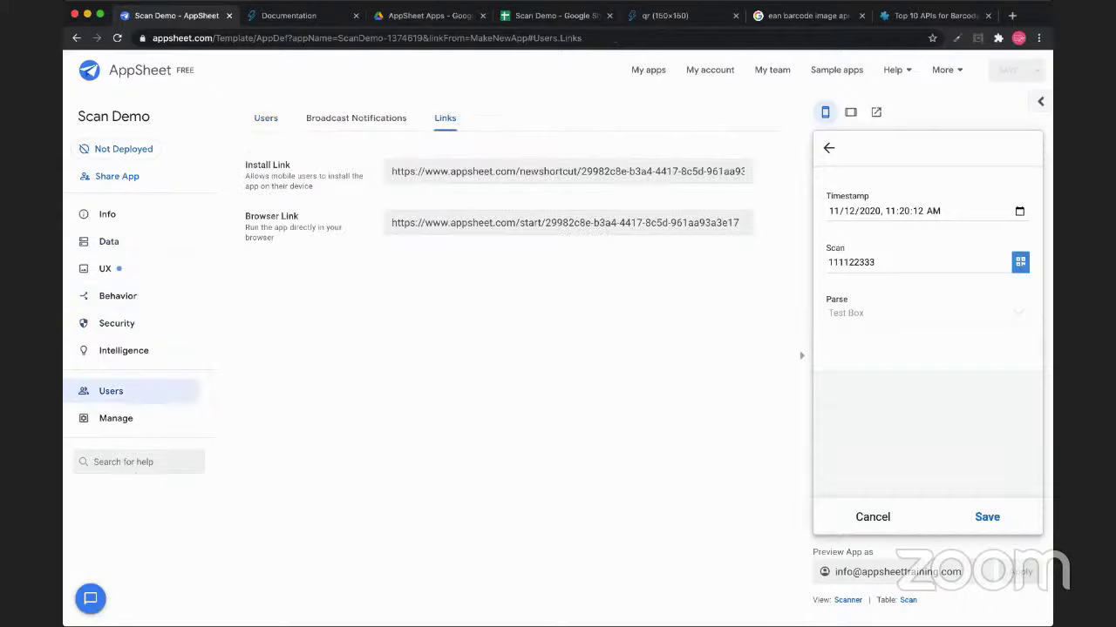
left_click(566, 171)
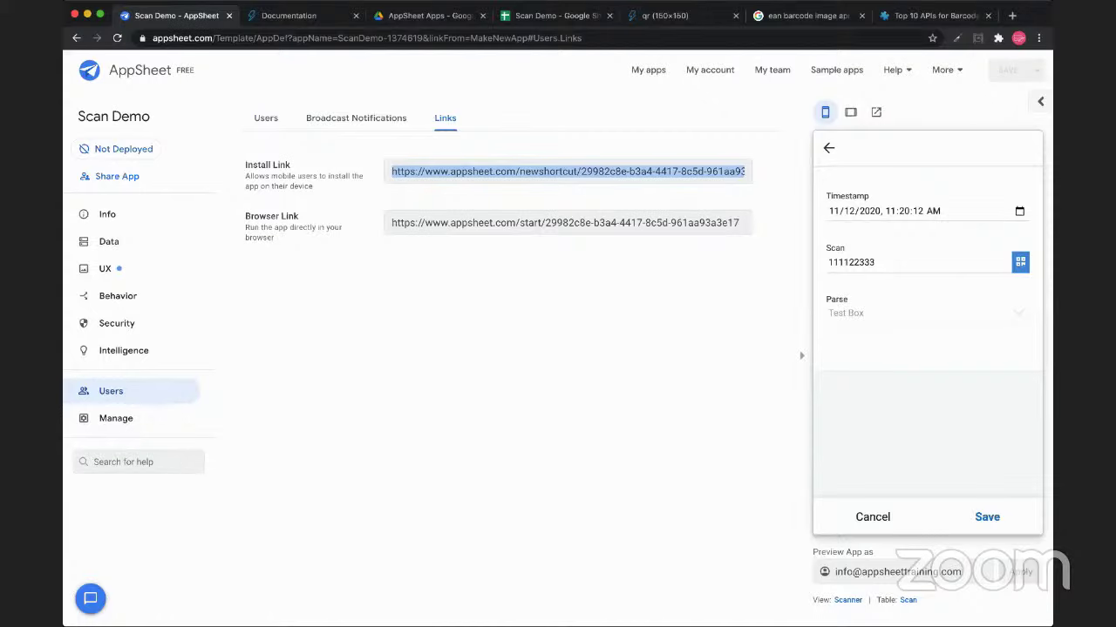
left_click(265, 118)
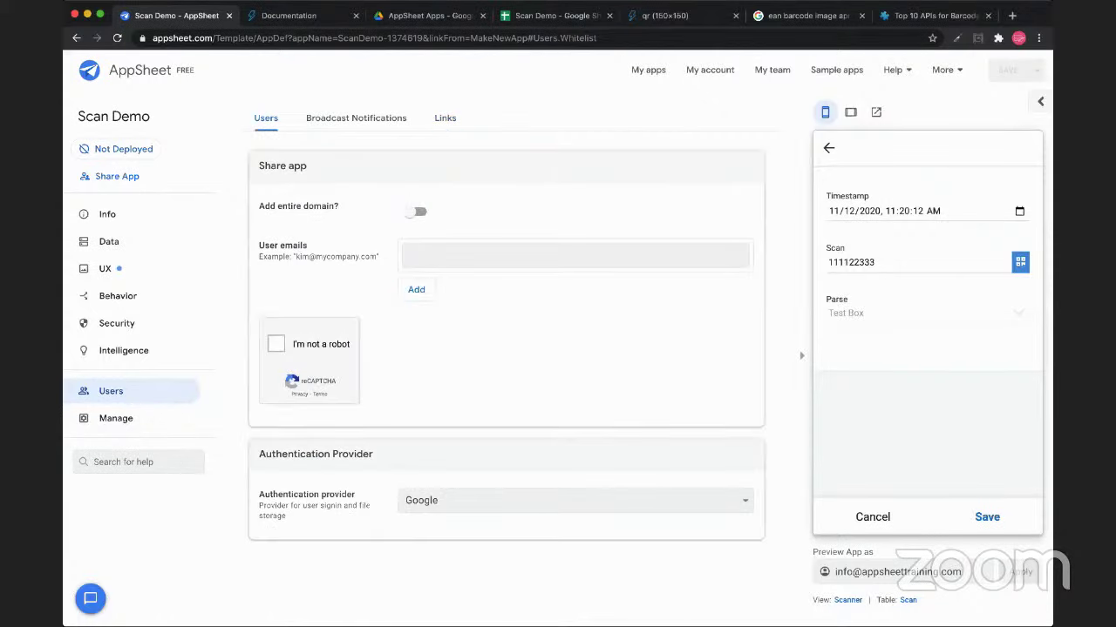
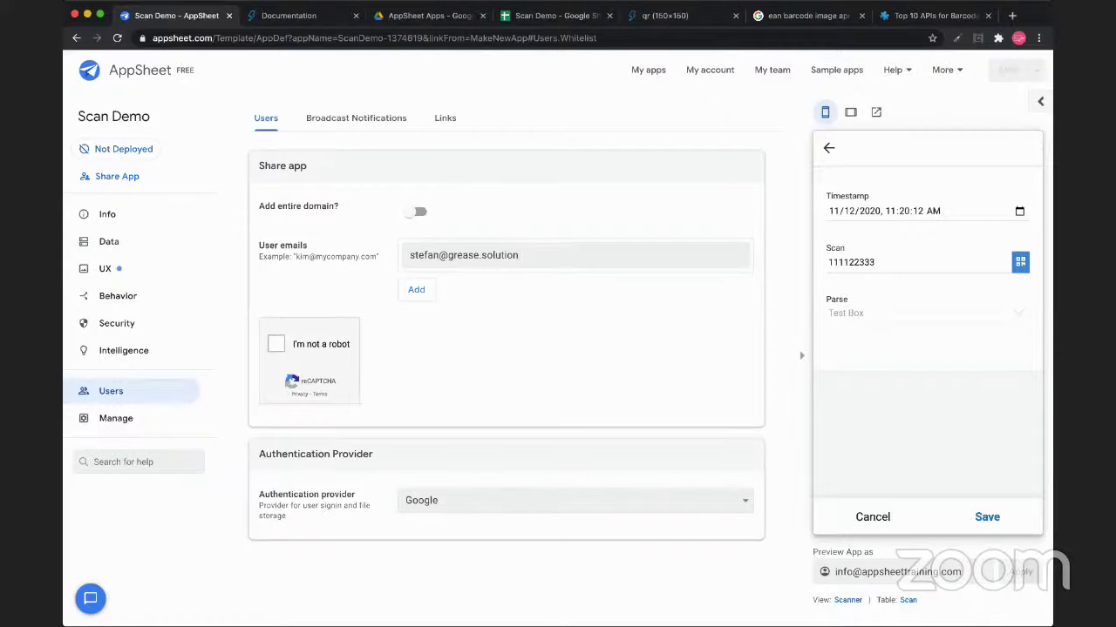
Enter the user's e-mail address, pass the reCAPTCHA and send the invite
left_click(275, 344)
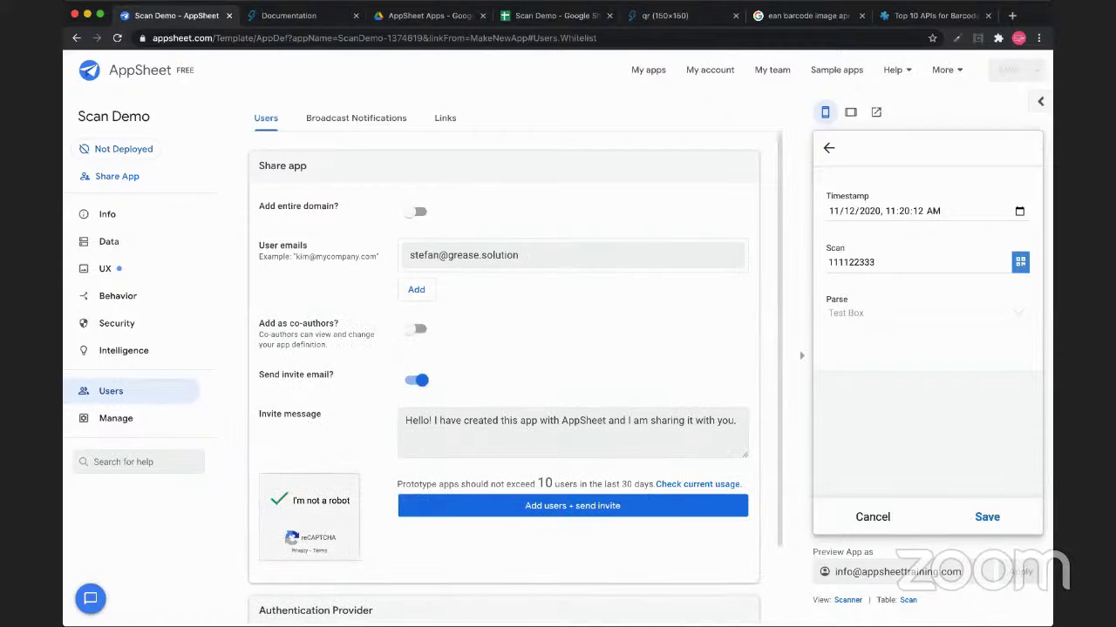
left_click(572, 505)
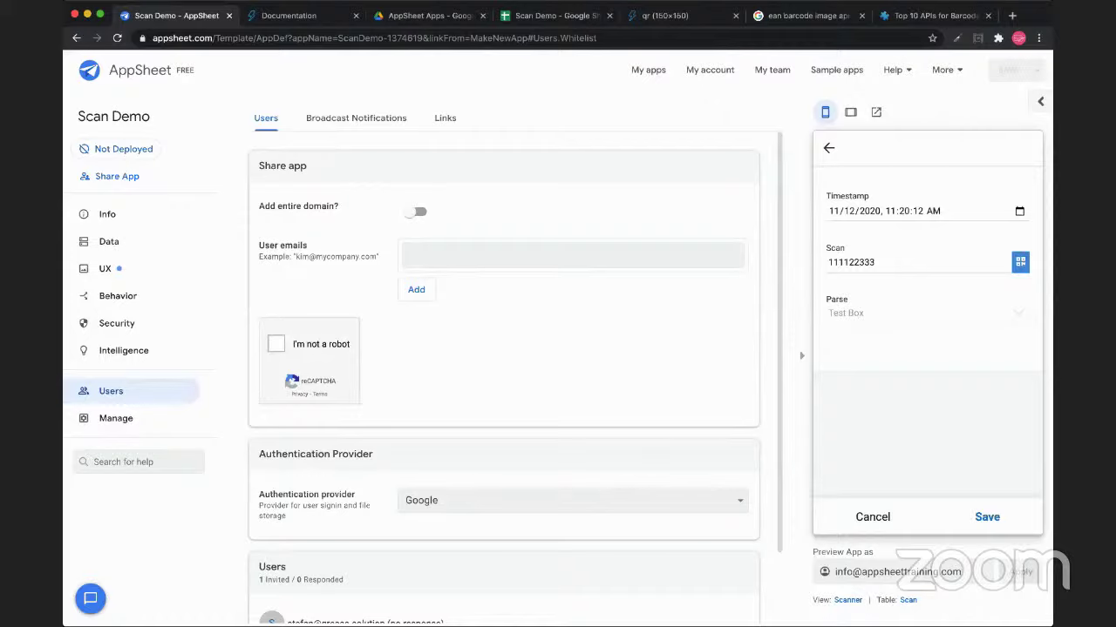
Invite a second user using the first invited e-mail address corrected with an added 's'
scroll(503, 375, "down", 2)
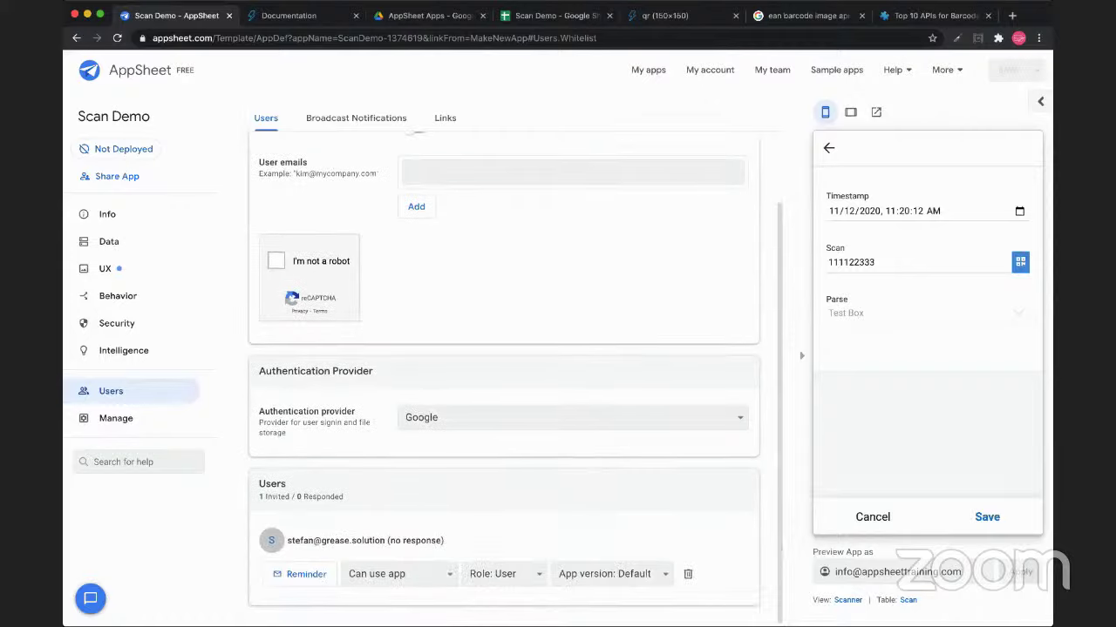
left_click_drag(288, 540, 384, 540)
key("super+c")
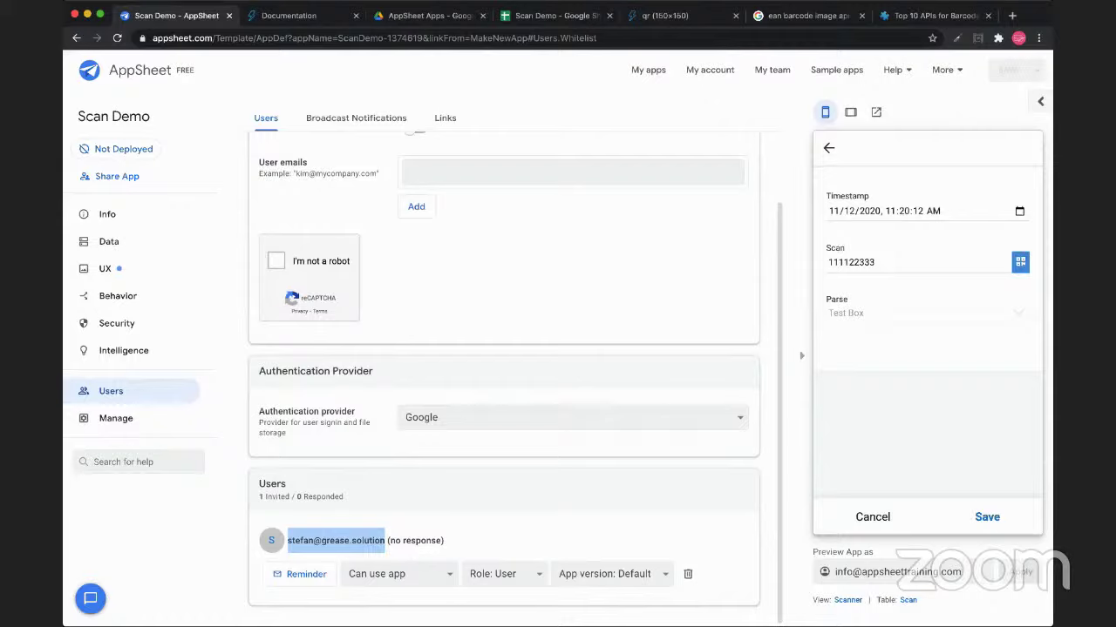
left_click(410, 172)
key("super+v")
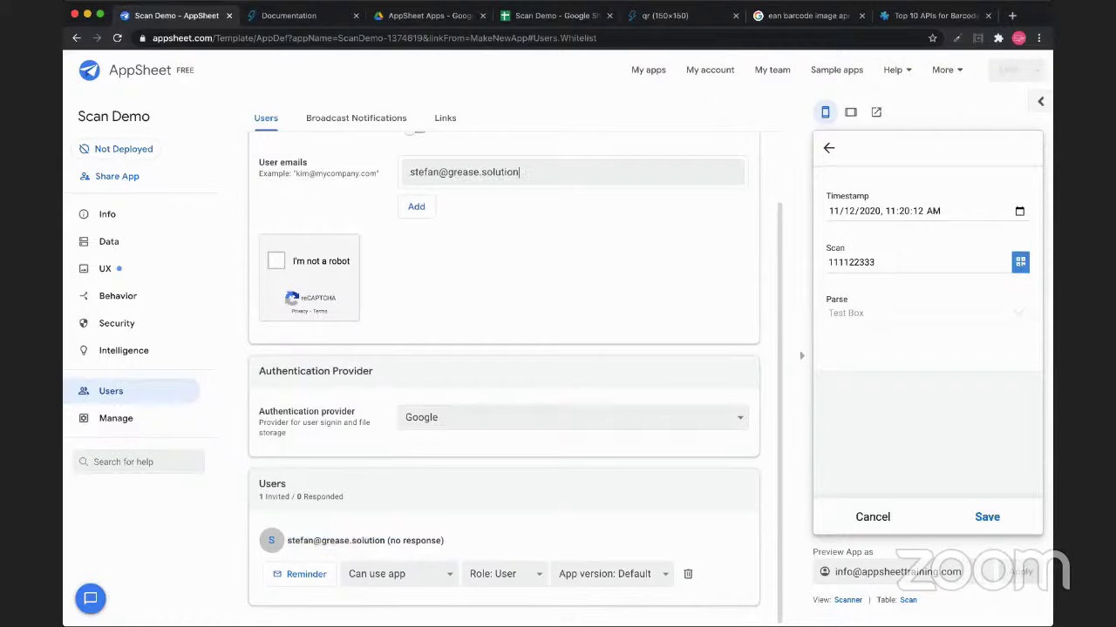
type("s")
left_click(275, 261)
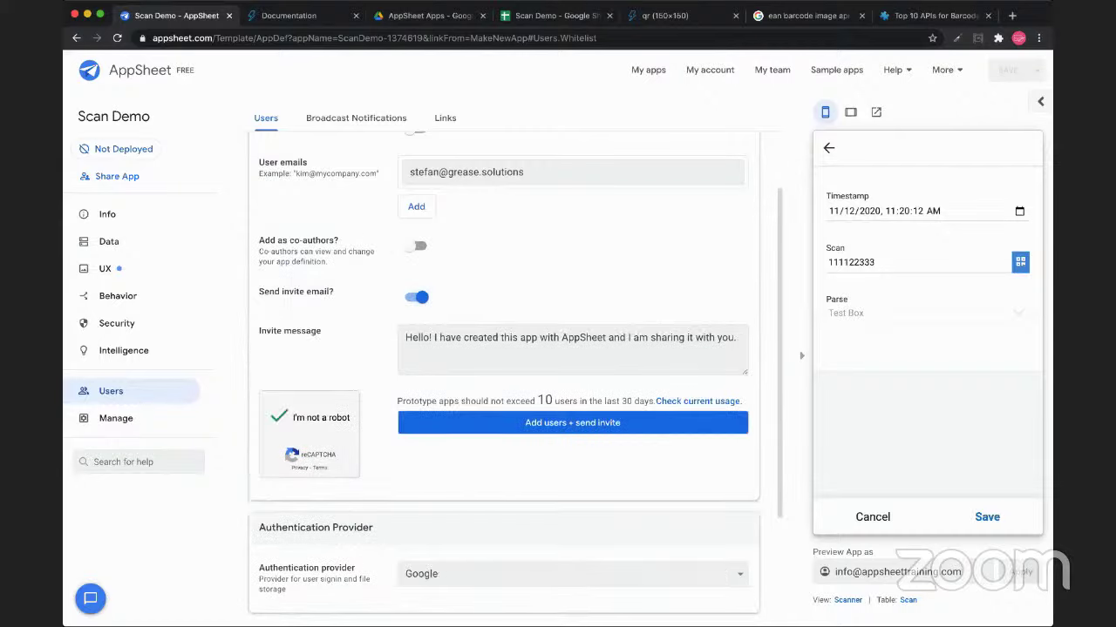
left_click(572, 423)
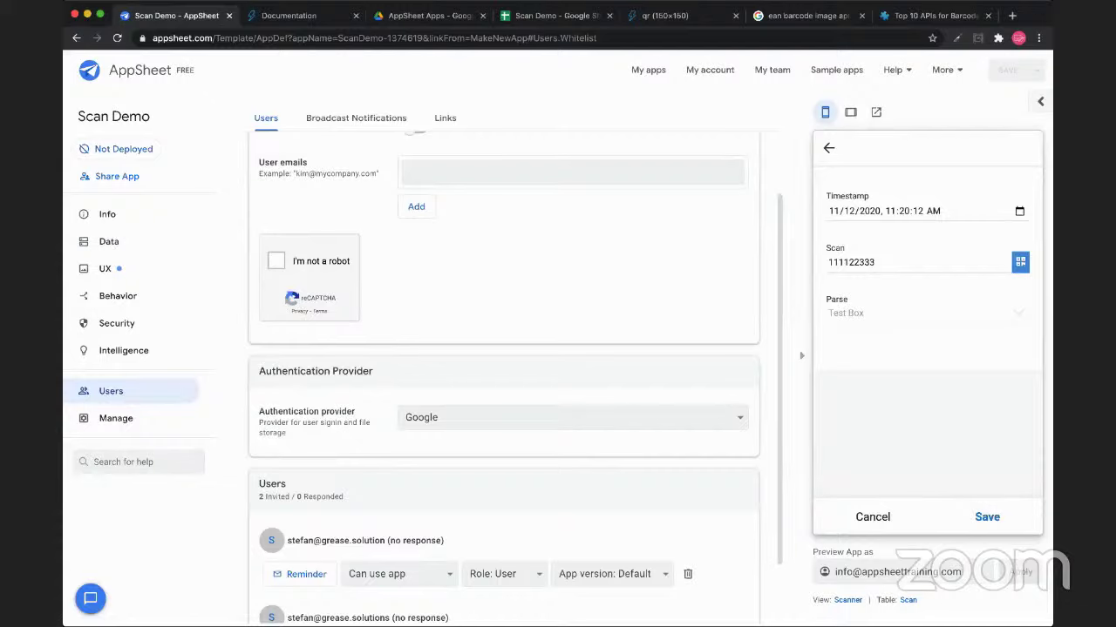
scroll(503, 375, "down", 1)
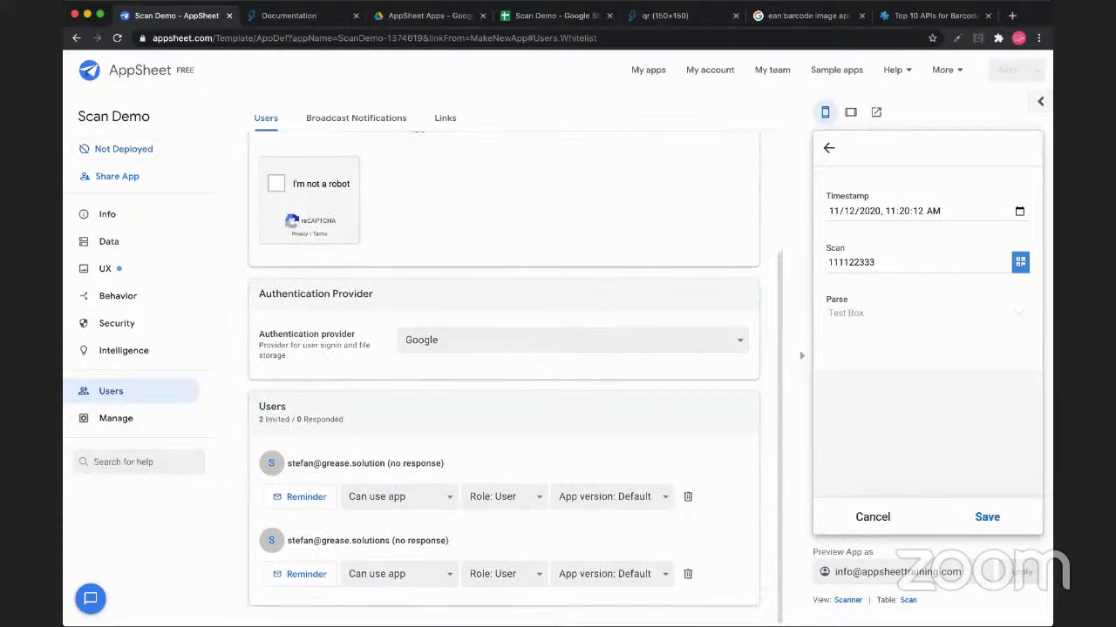
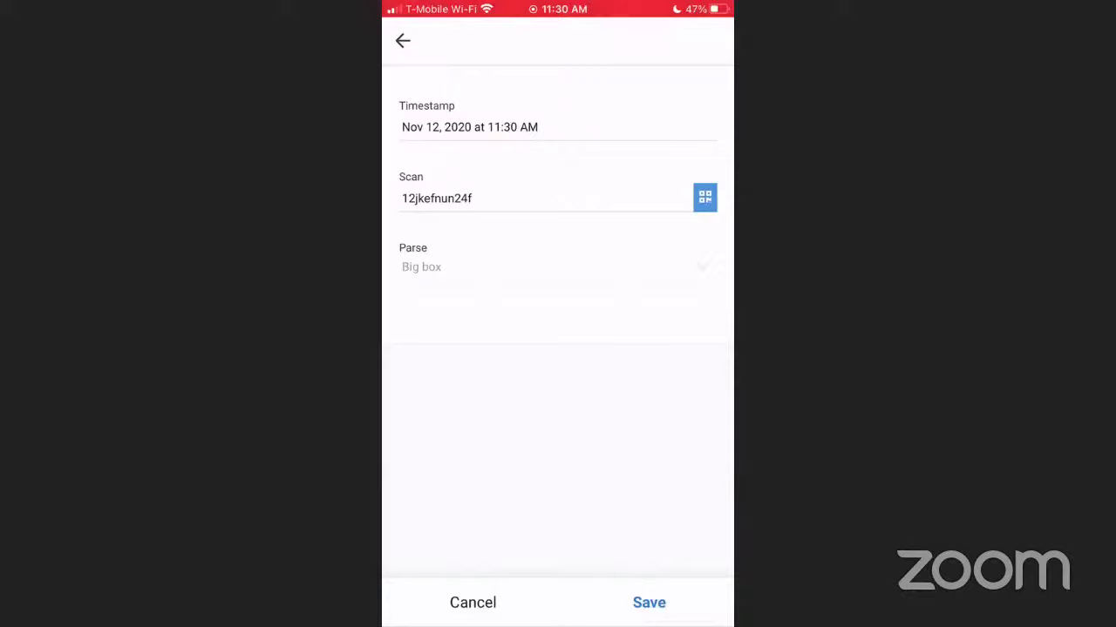
Save the Big box scan, then scan, clear and rescan a new code and save that record
left_click(649, 604)
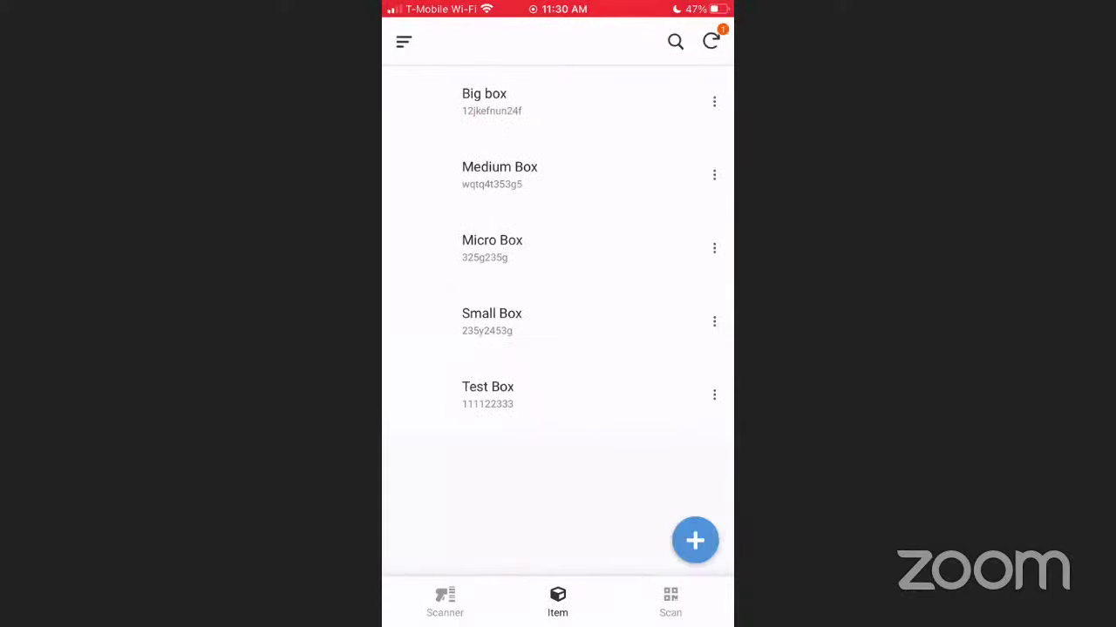
left_click(694, 540)
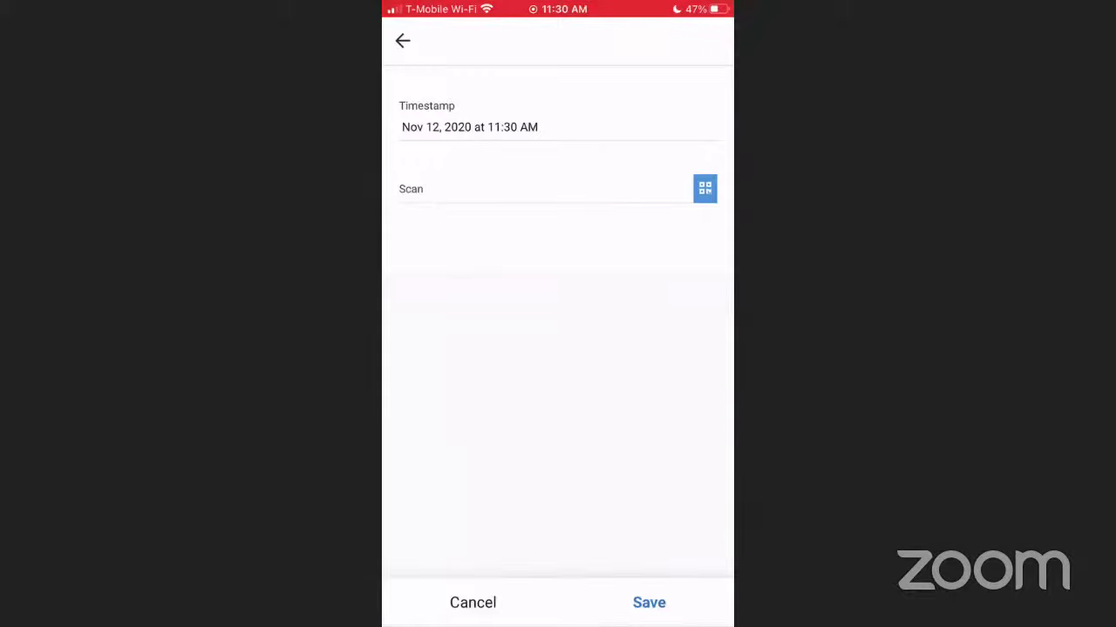
left_click(705, 188)
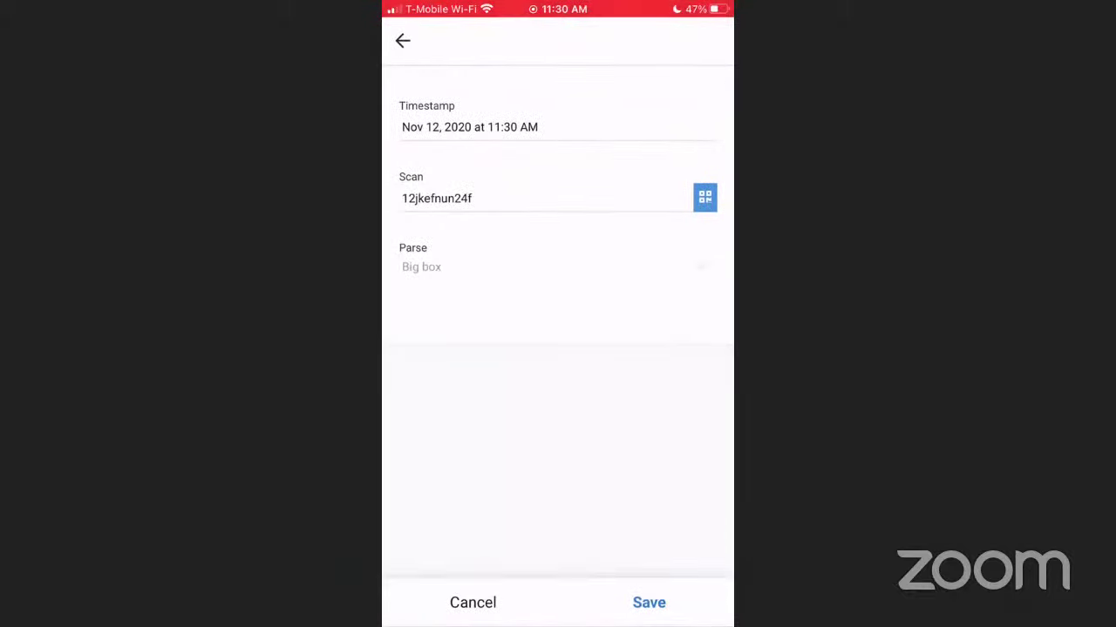
double_click(436, 198)
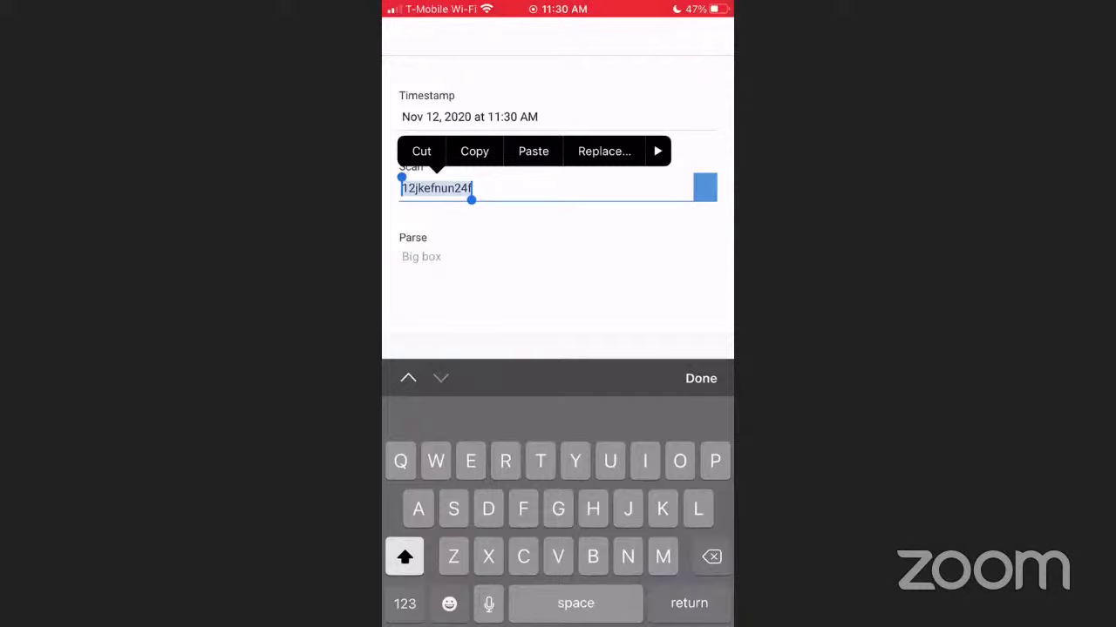
key("BackSpace")
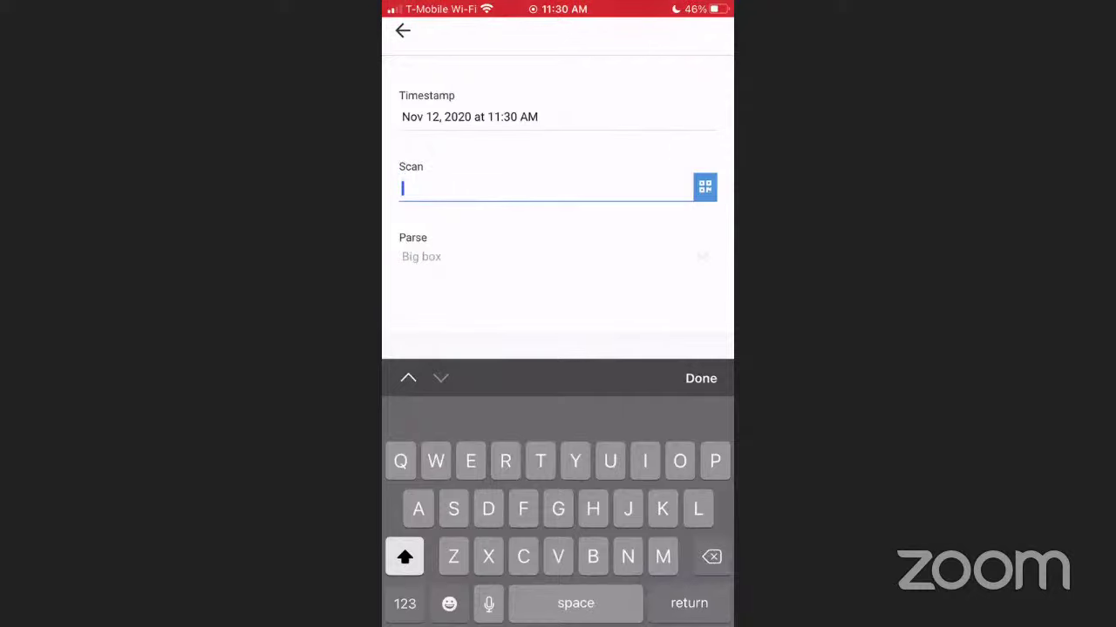
left_click(704, 187)
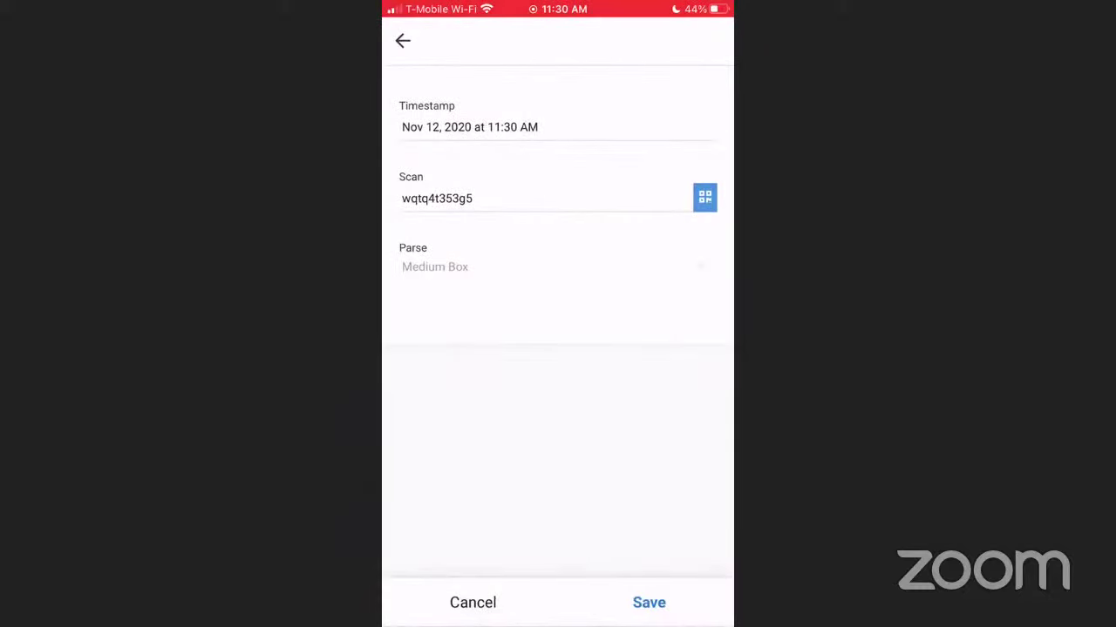
left_click(648, 603)
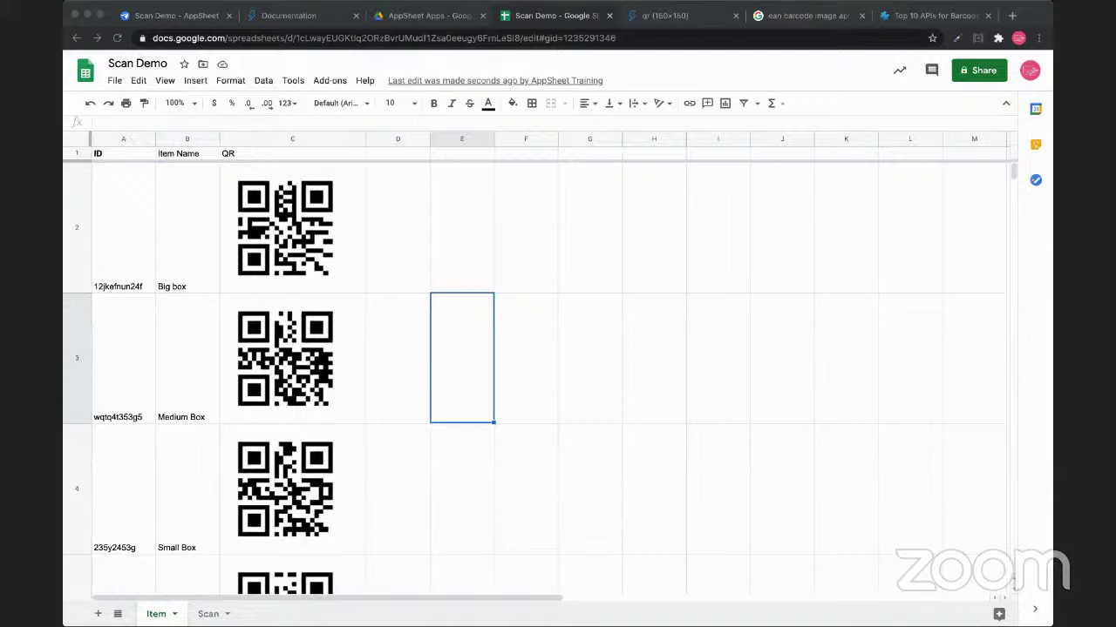
Review the four scan rows A2:D5 on the Scan sheet, then return to the AppSheet editor
key("super+Tab")
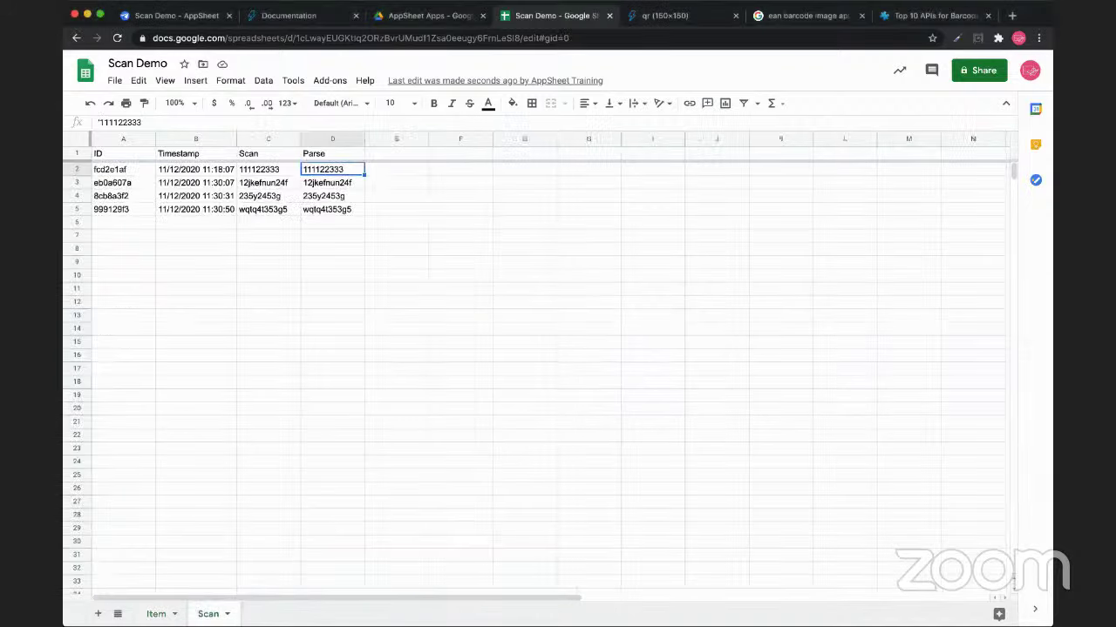
left_click_drag(123, 169, 332, 209)
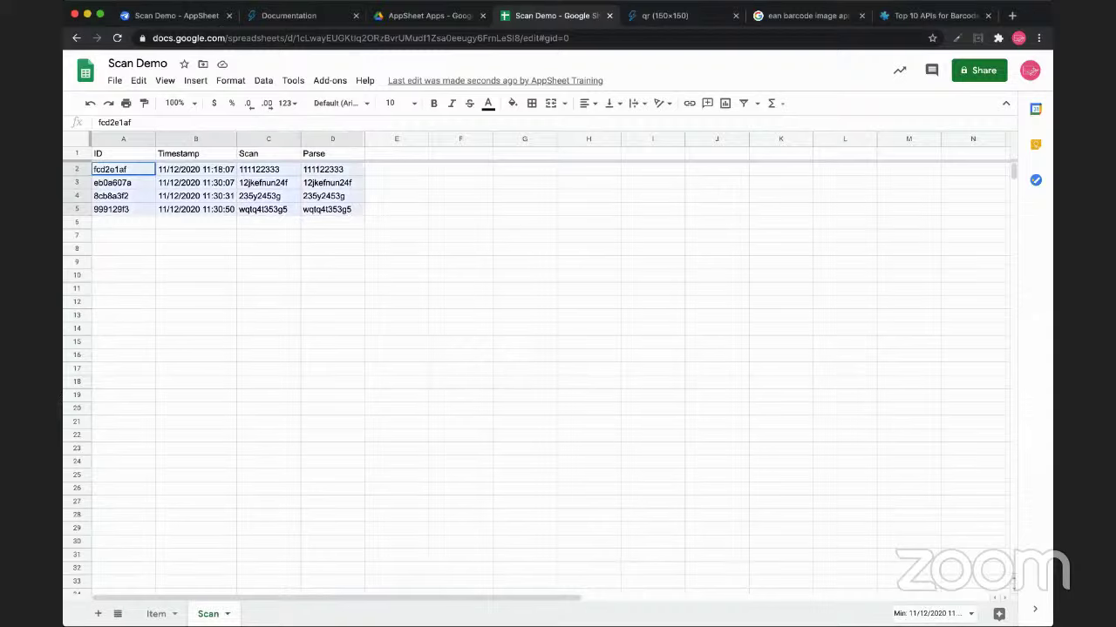
left_click(332, 236)
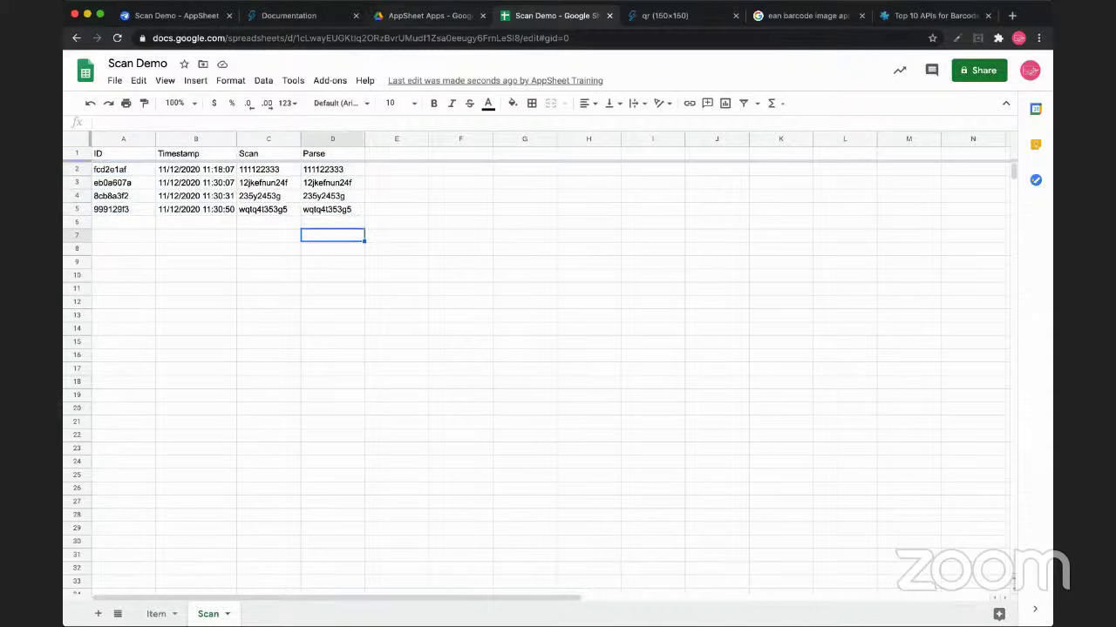
left_click(179, 15)
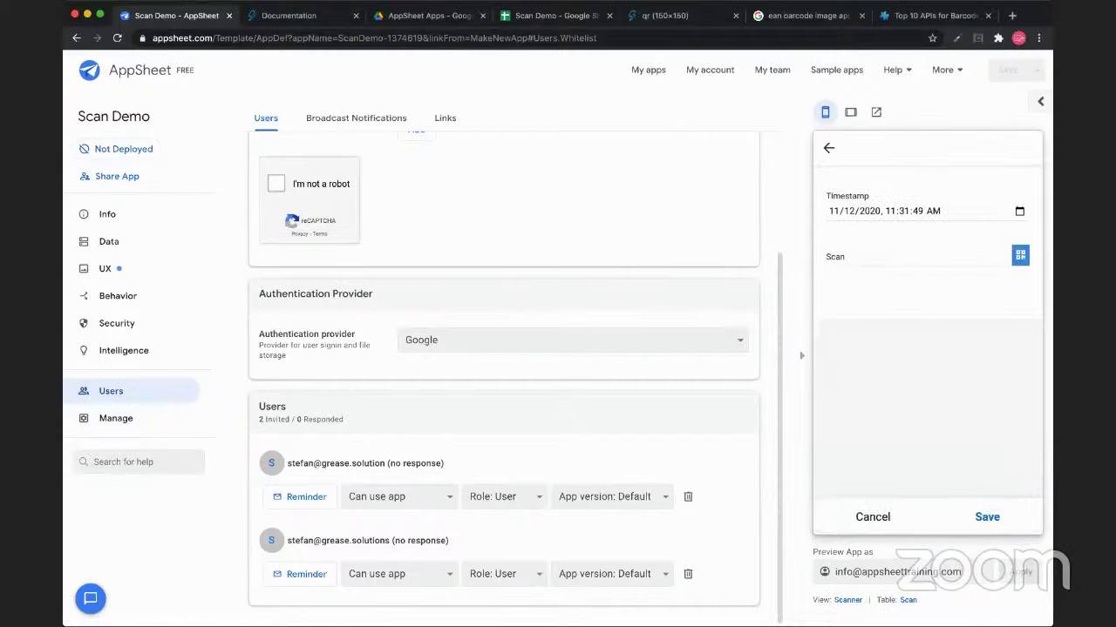
Preview the Scan list and Scanner form, then switch to the Scan Demo spreadsheet
left_click(985, 517)
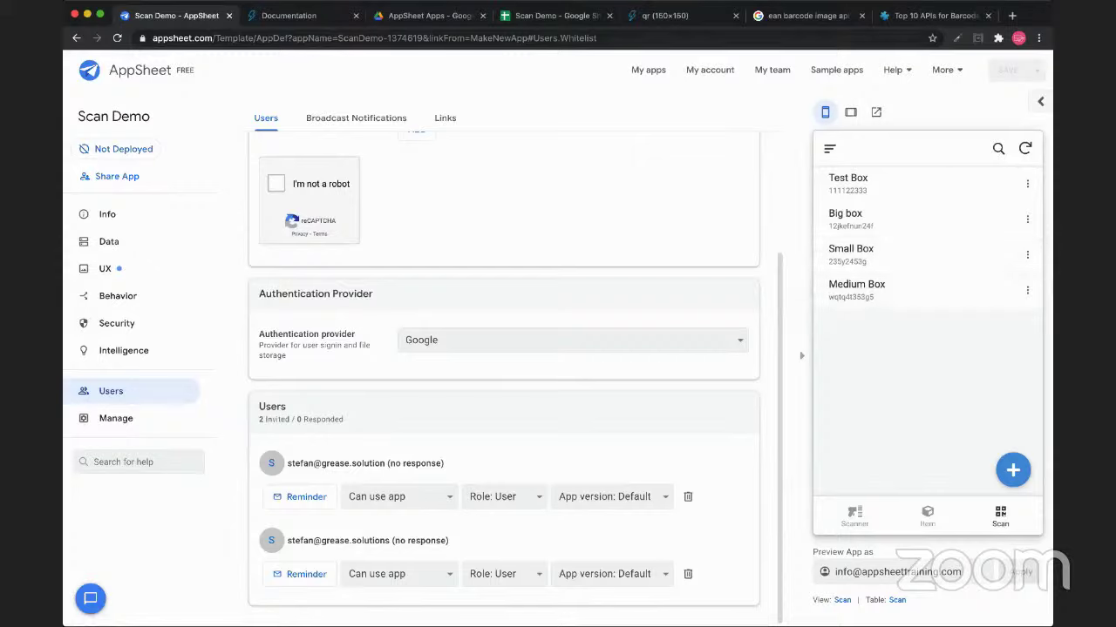
left_click(854, 516)
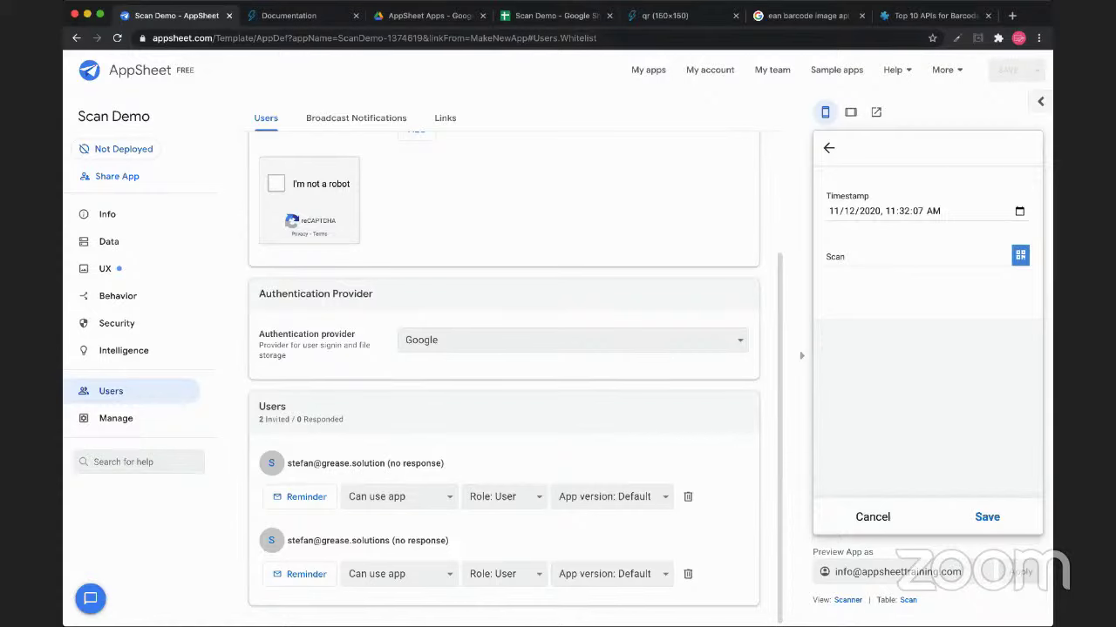
left_click(549, 14)
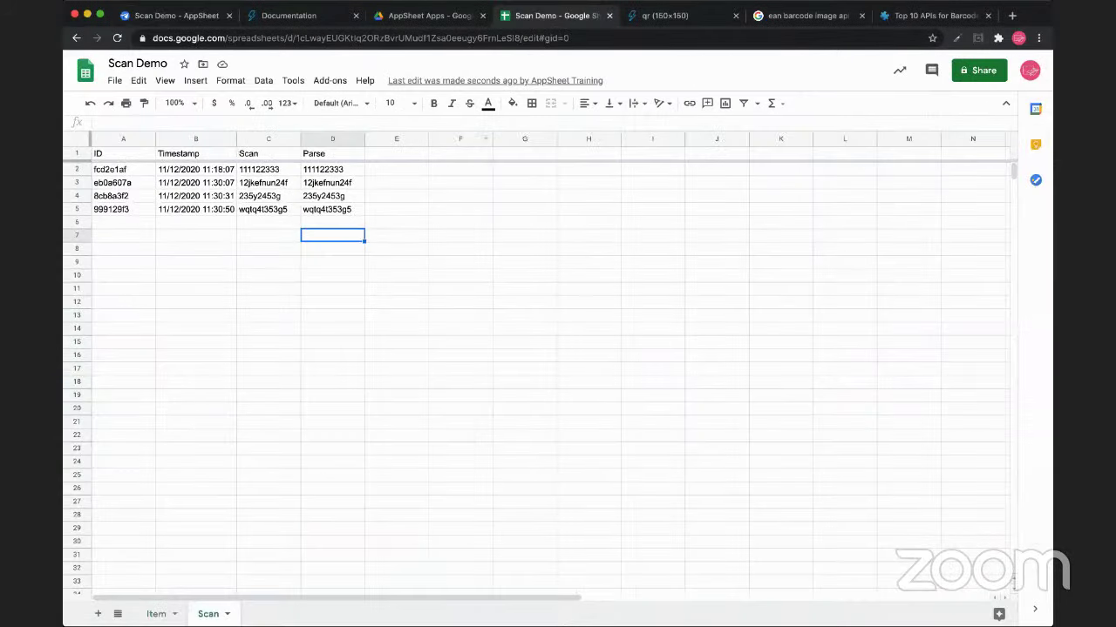
Inspect the Item sheet's C2 QuickChart QR formula and its URL, then return to AppSheet's Data settings
left_click(332, 210)
left_click(156, 613)
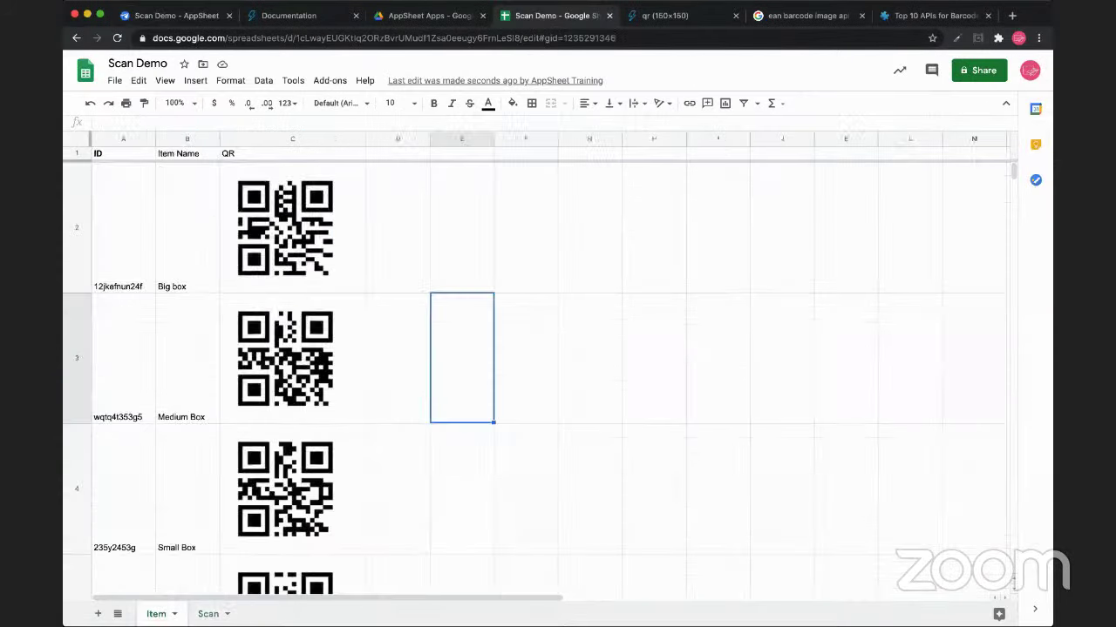
left_click(292, 228)
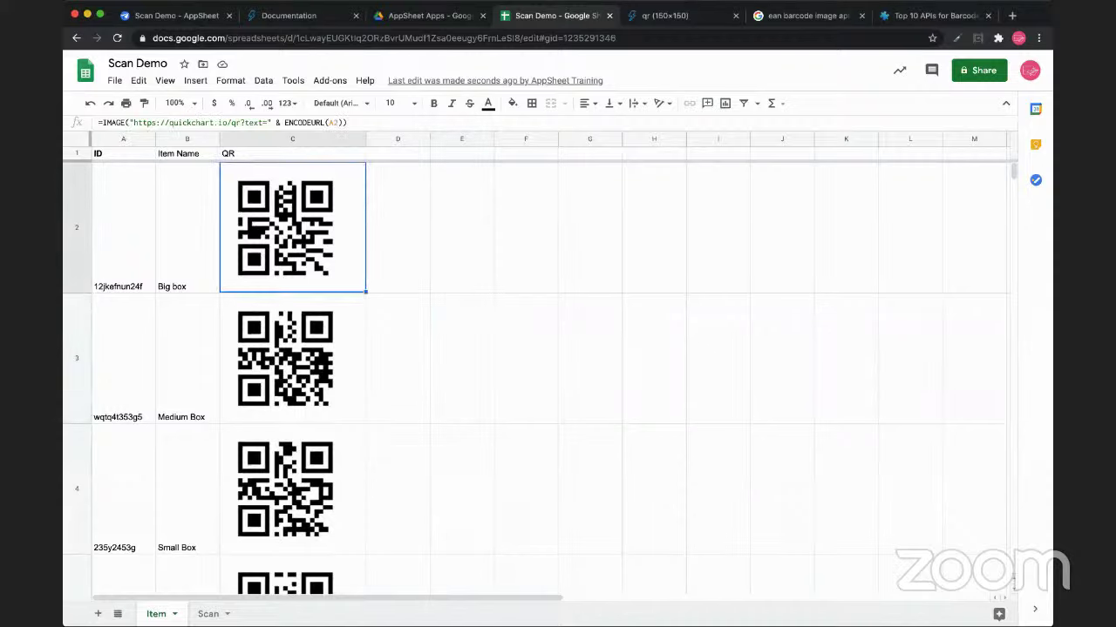
key("Return")
key("ctrl+a")
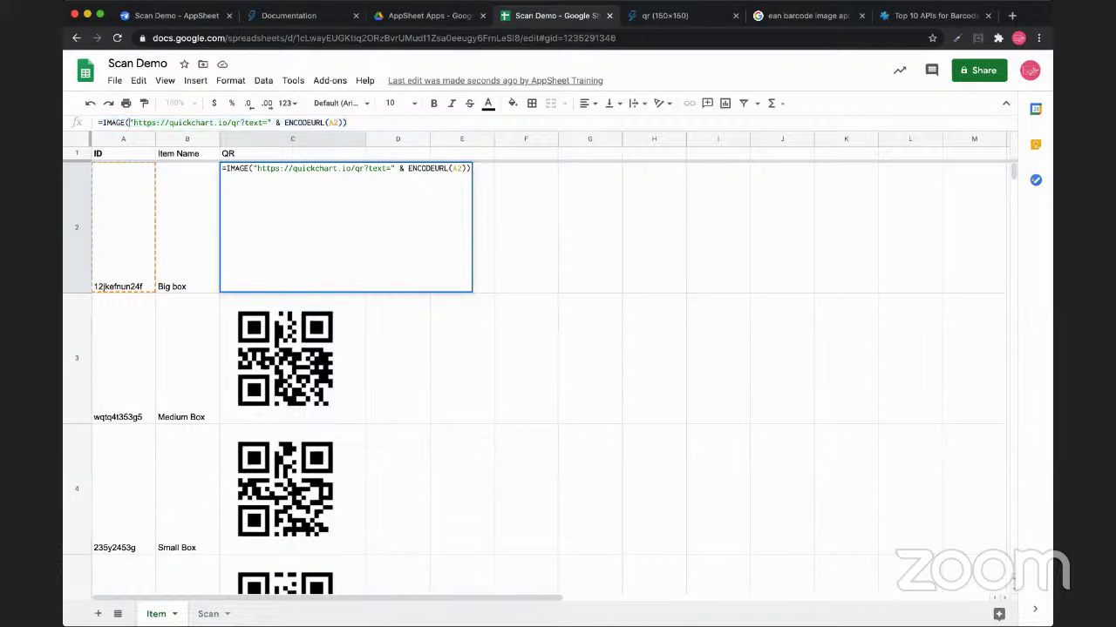
left_click_drag(127, 122, 263, 122)
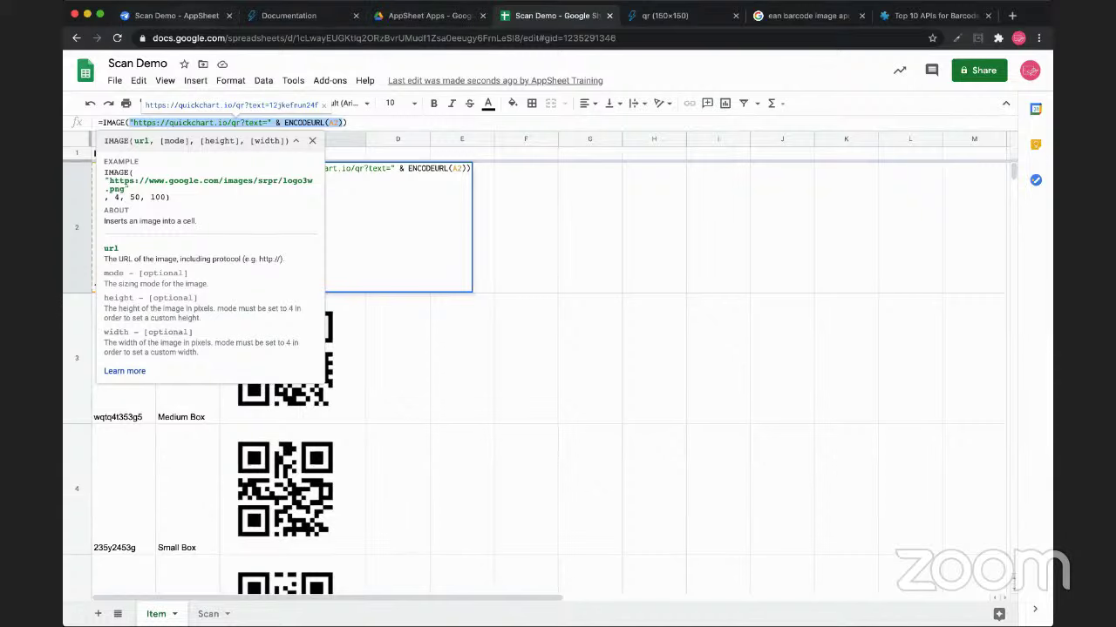
key("super+1")
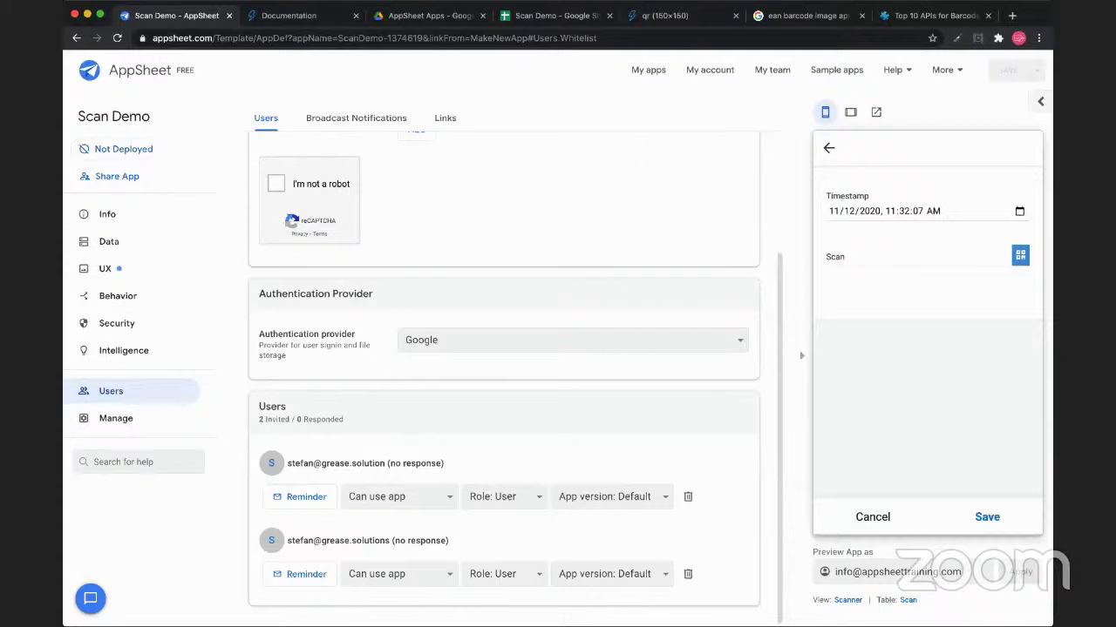
left_click(85, 242)
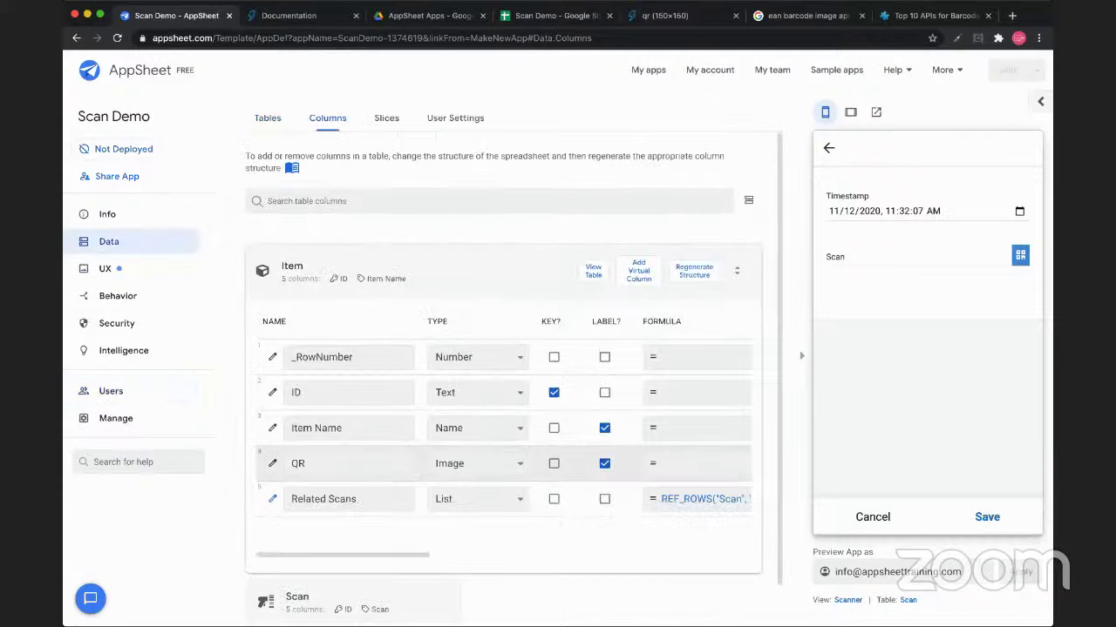
Browse the Item table's columns and preview Big box with its related scan 12jkefnun24f
scroll(502, 435, "right", 8)
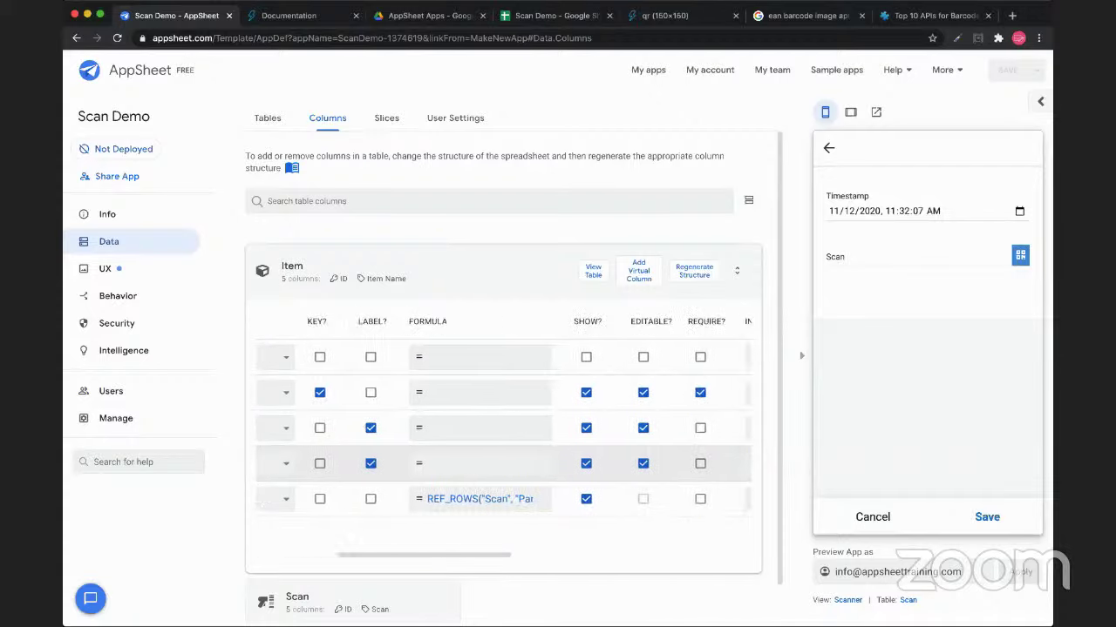
scroll(502, 435, "right", 2)
scroll(502, 436, "left", 7)
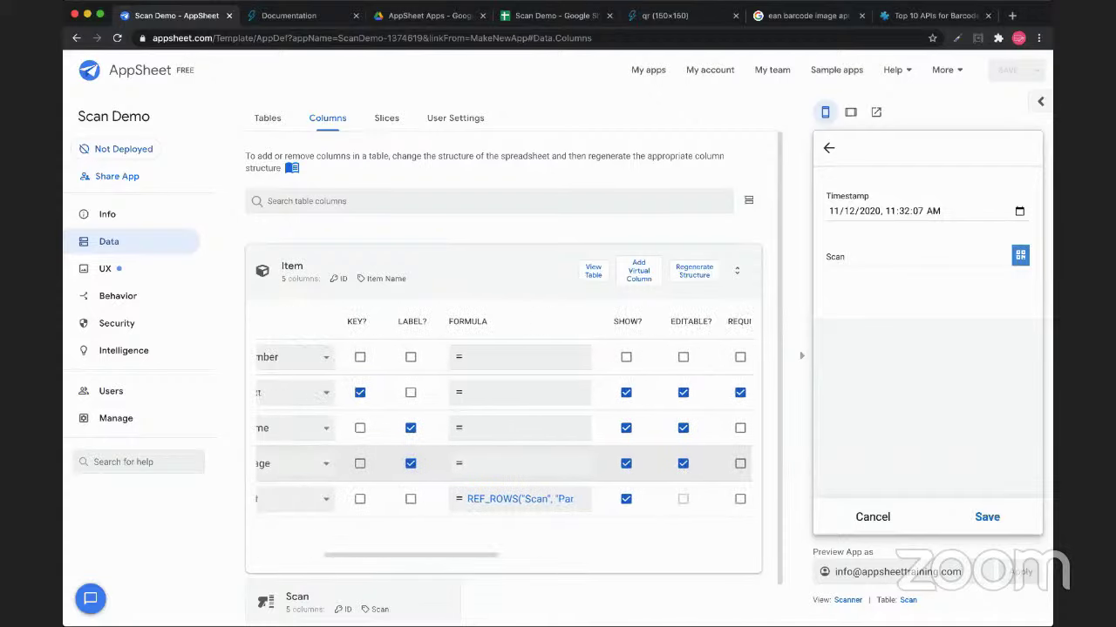
scroll(502, 436, "left", 3)
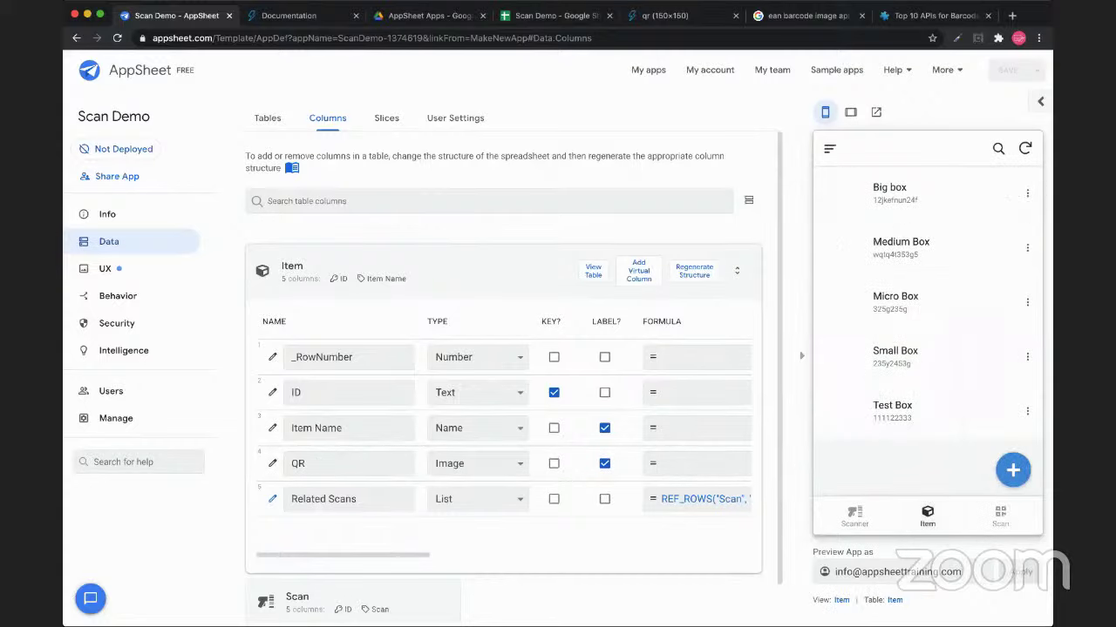
left_click(889, 192)
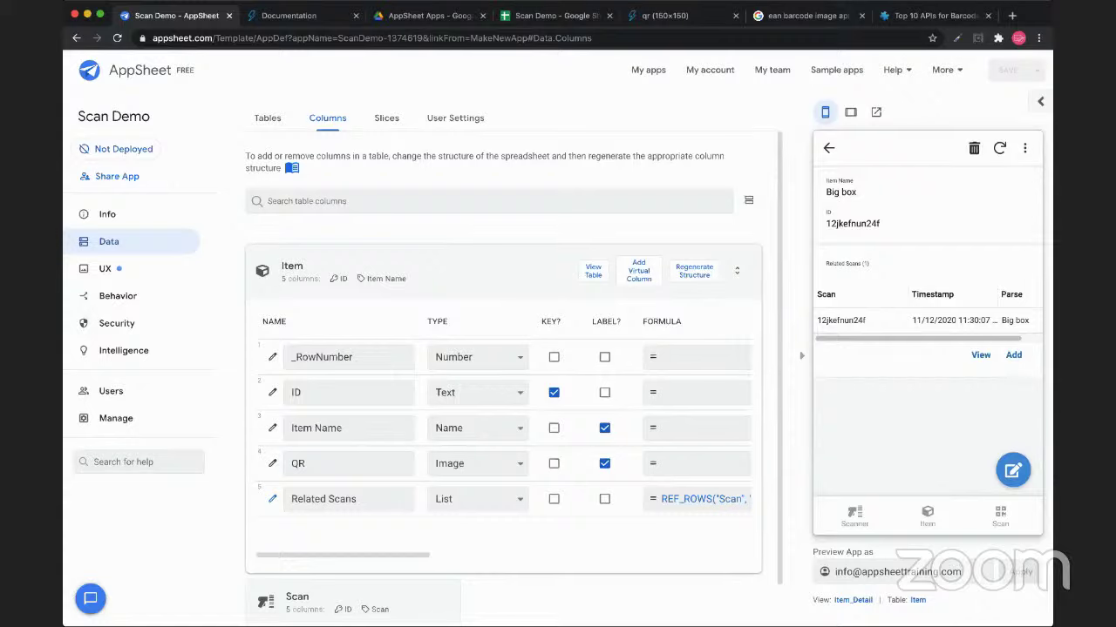
In the Item view's card layout, set the image's column to show to QR
left_click(105, 268)
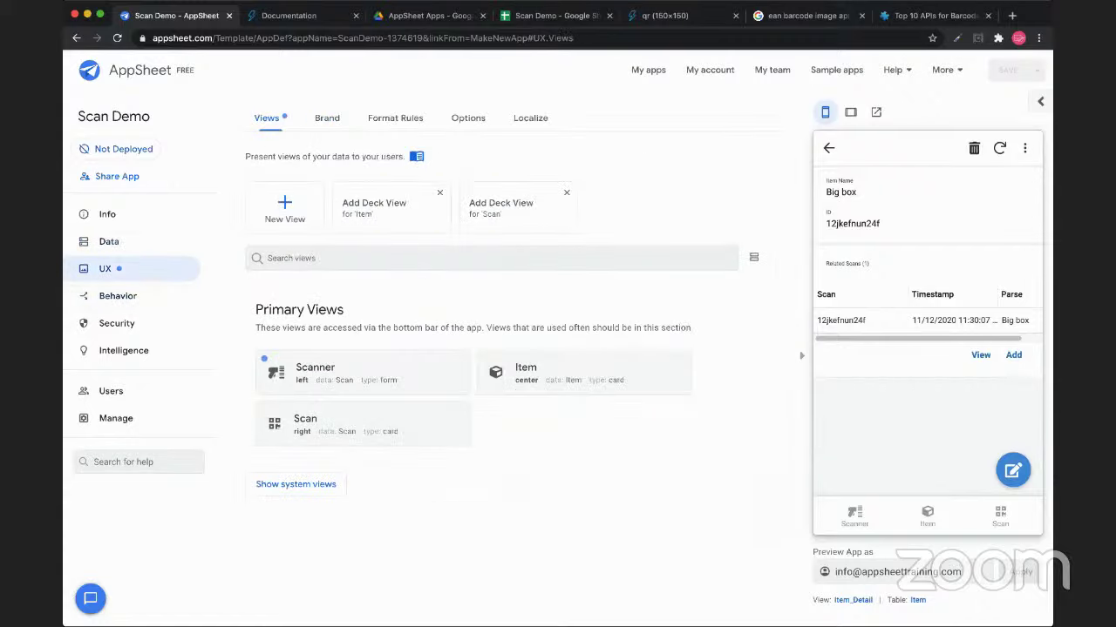
left_click(526, 372)
scroll(508, 374, "down", 5)
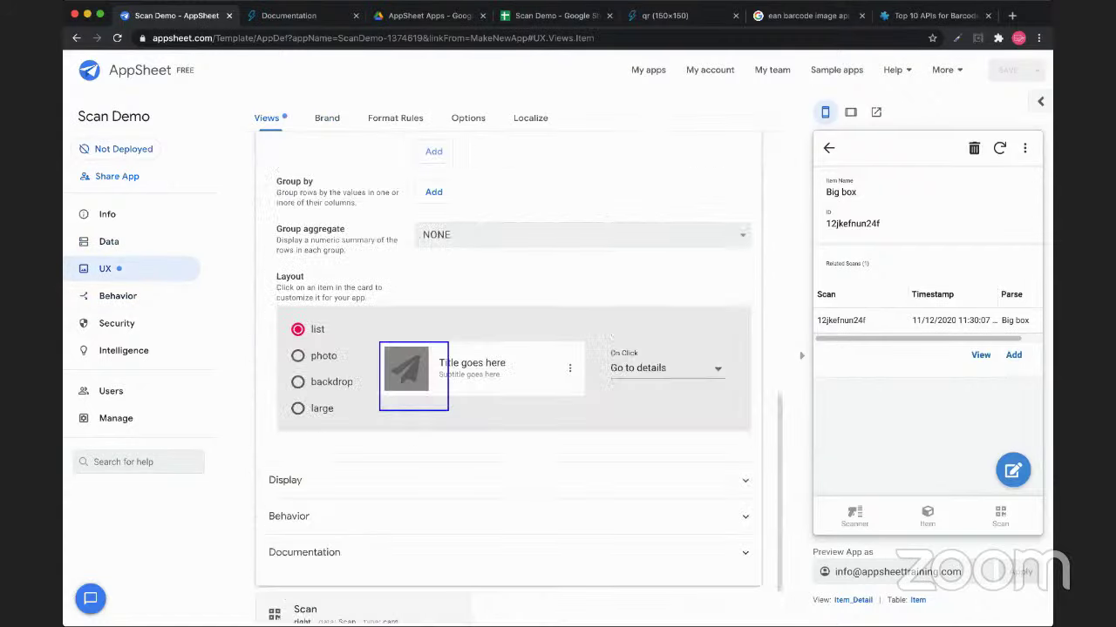
left_click(406, 369)
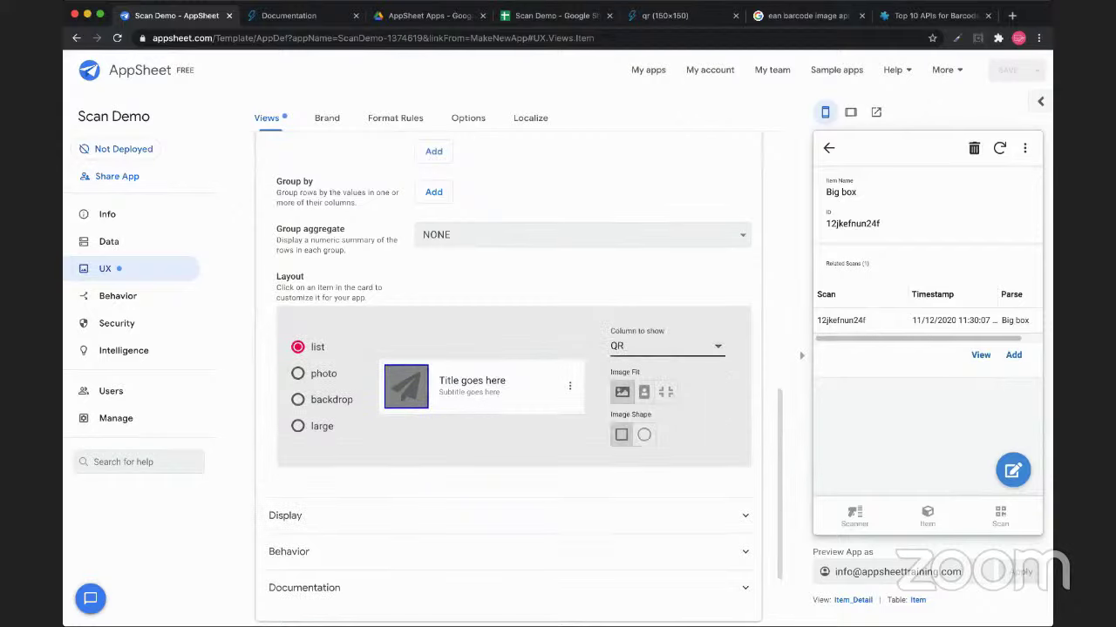
left_click(653, 343)
left_click(688, 346)
Try references in cell C2's IMAGE formula, cancel to keep the original, then return to AppSheet
key("super+4")
left_click(293, 357)
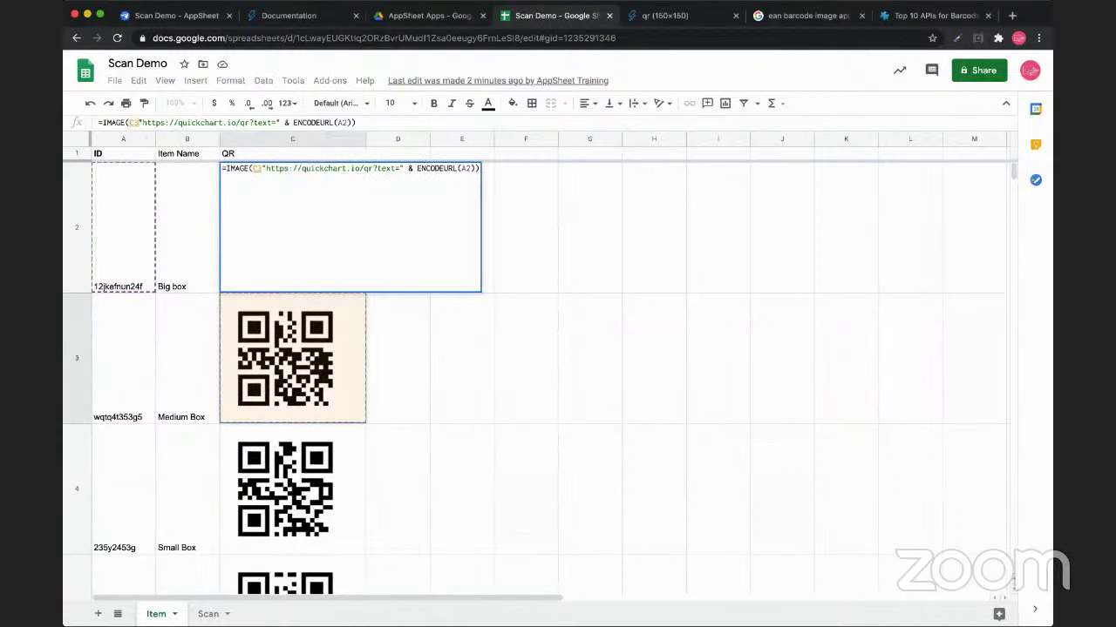
left_click(397, 358)
left_click(292, 357)
key("Escape")
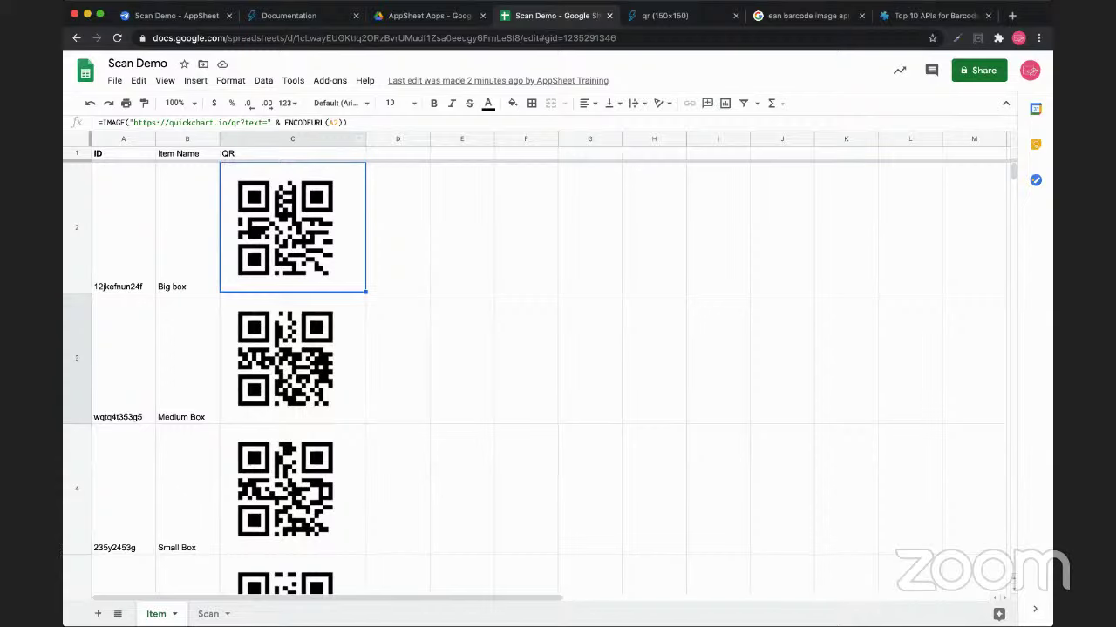
key("Return")
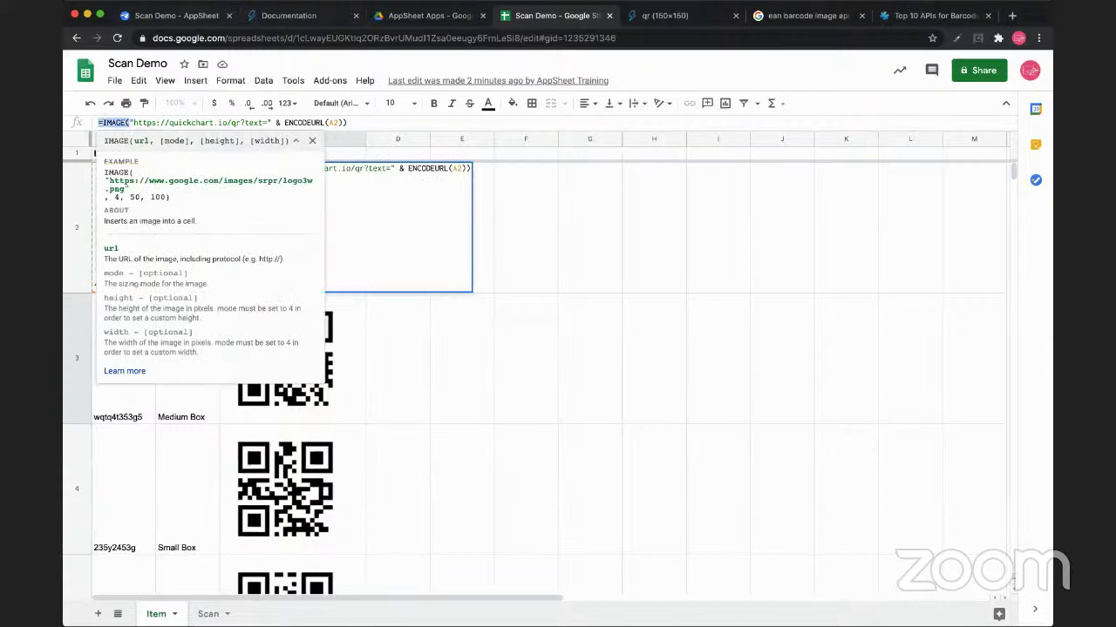
key("super+1")
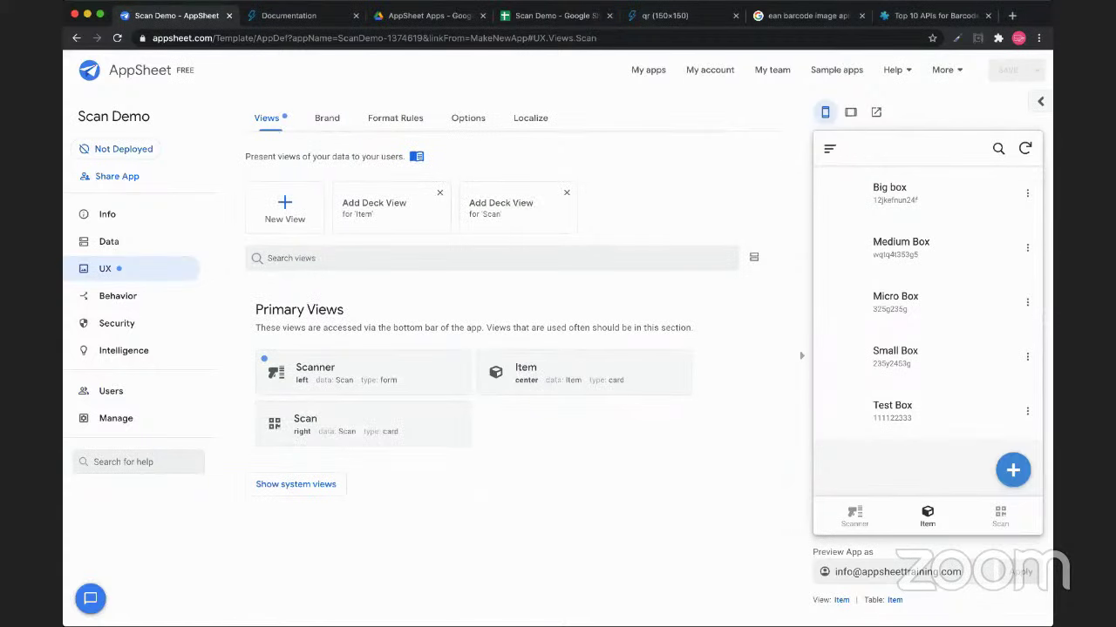
Add a virtual column named Scan QR to the Scan table
left_click(108, 241)
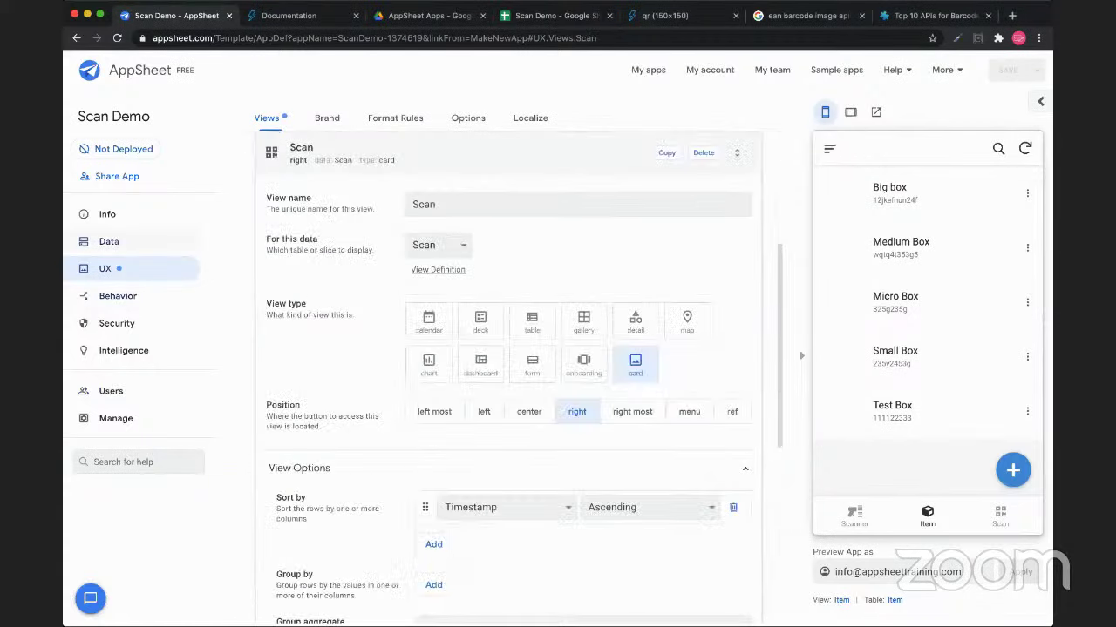
left_click(327, 118)
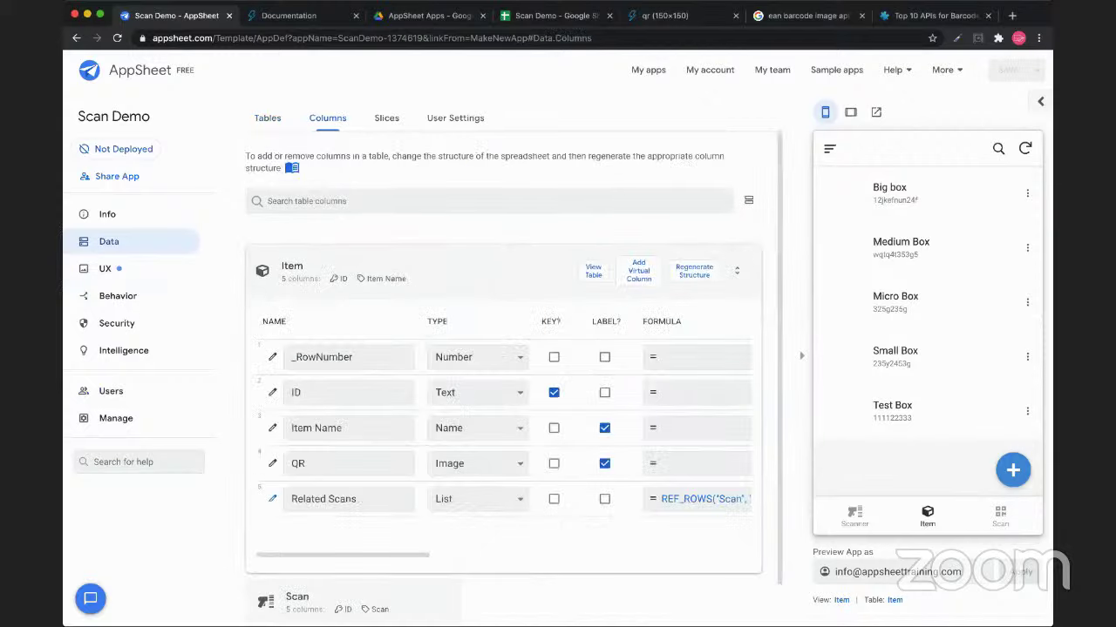
left_click(518, 262)
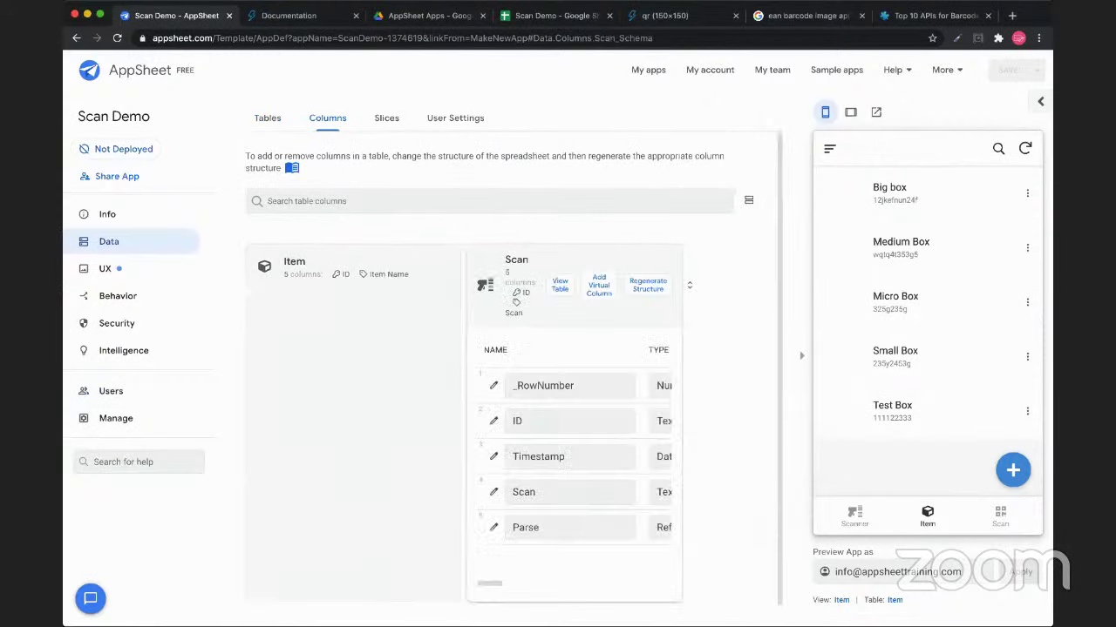
double_click(297, 401)
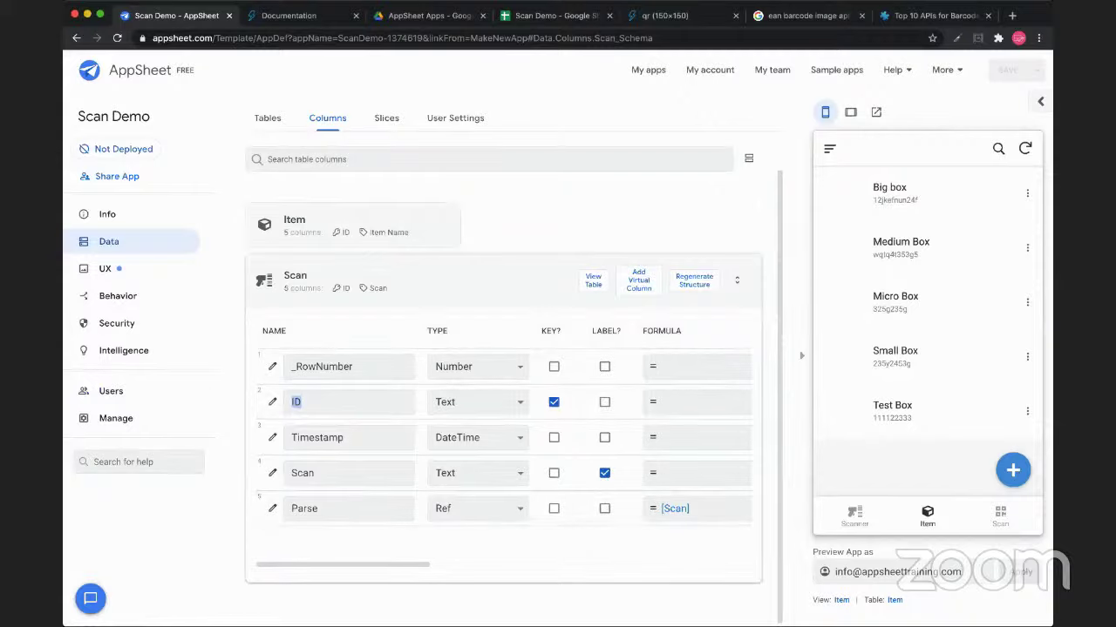
left_click(638, 280)
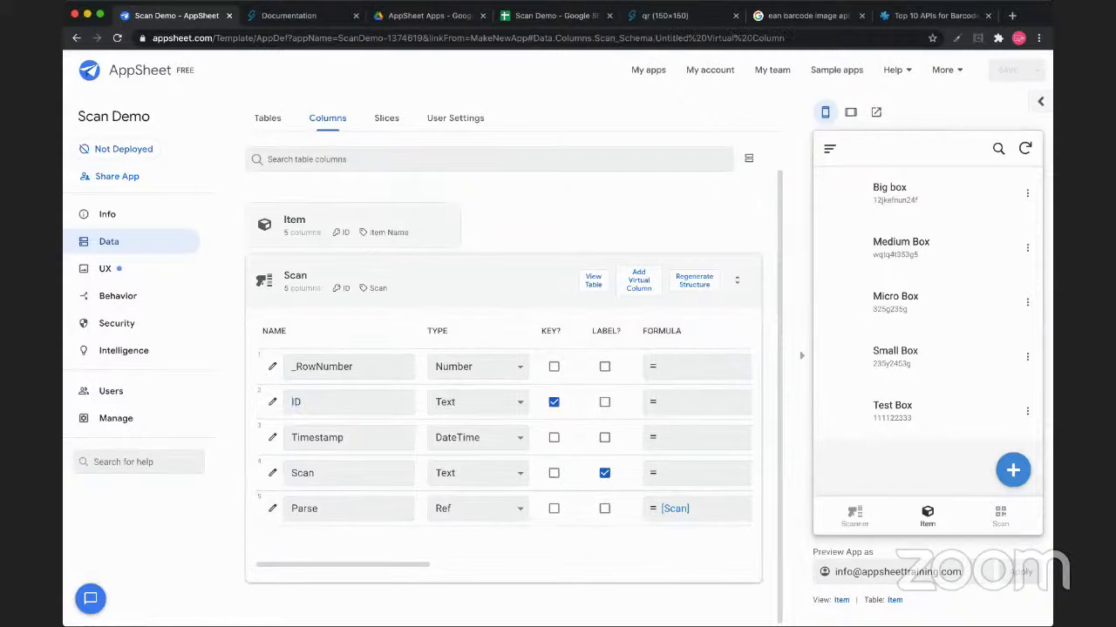
key("alt+shift+Left")
key("alt+shift+Left")
key("alt+shift+Left")
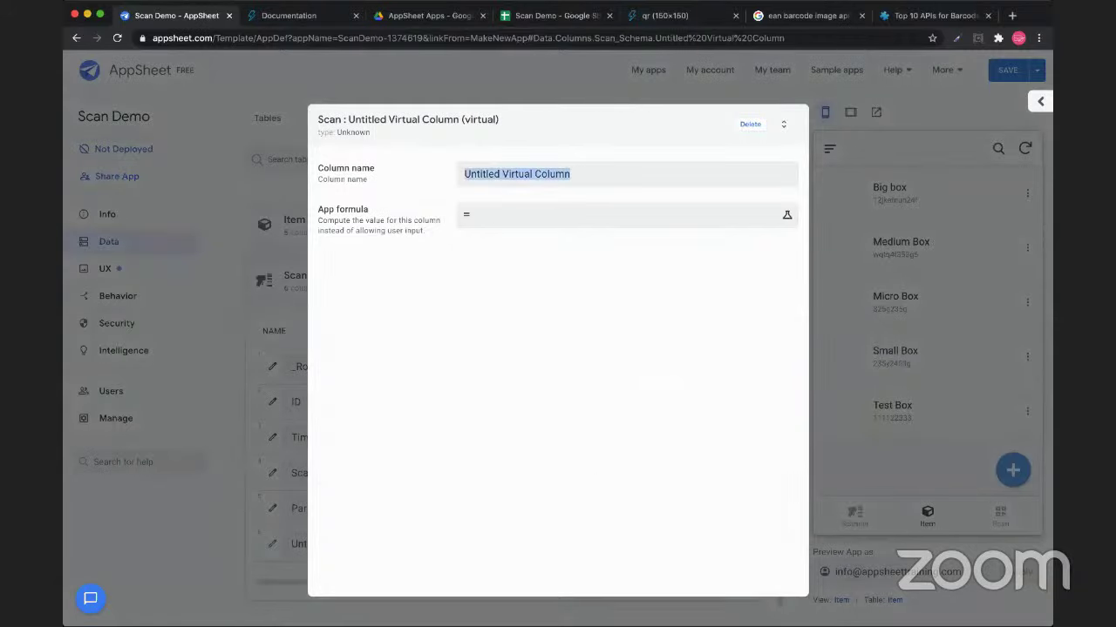
type("Scan QR")
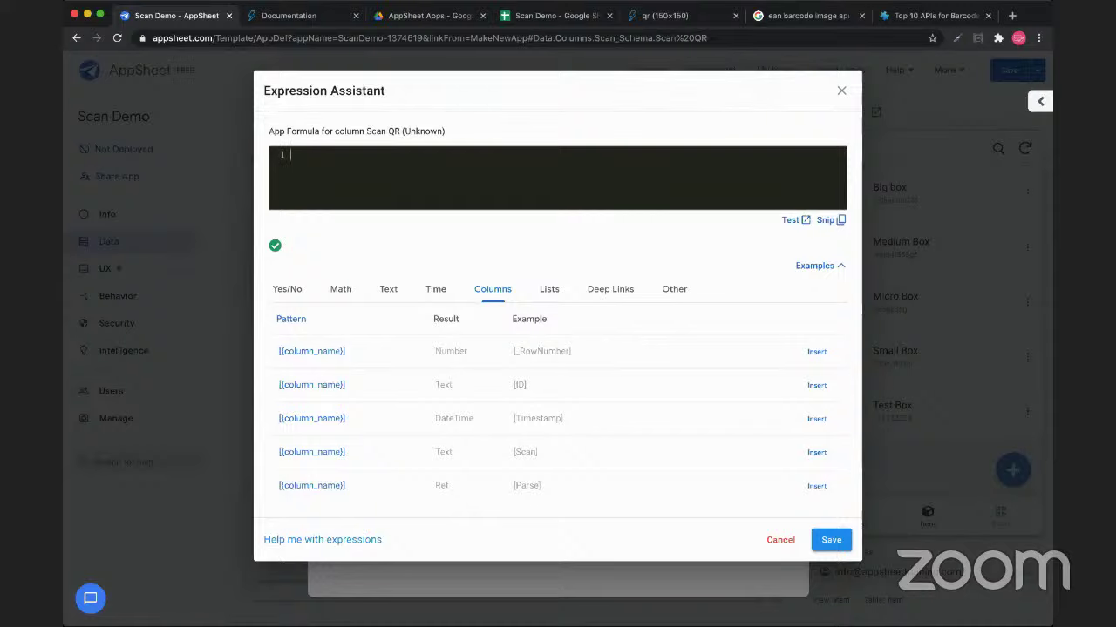
Give Scan QR the pasted quickchart QR formula using ENCODEURL([ID]) and save it
type("\"https://quickchart.io/qr?text=\" & ENCODEURL(A2)")
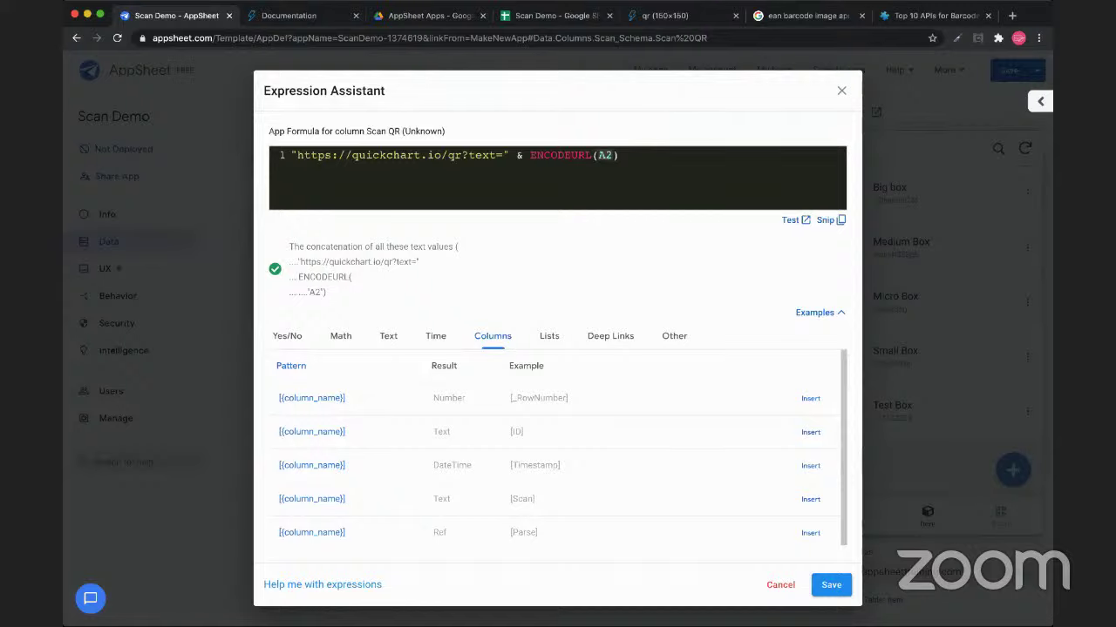
key("BackSpace")
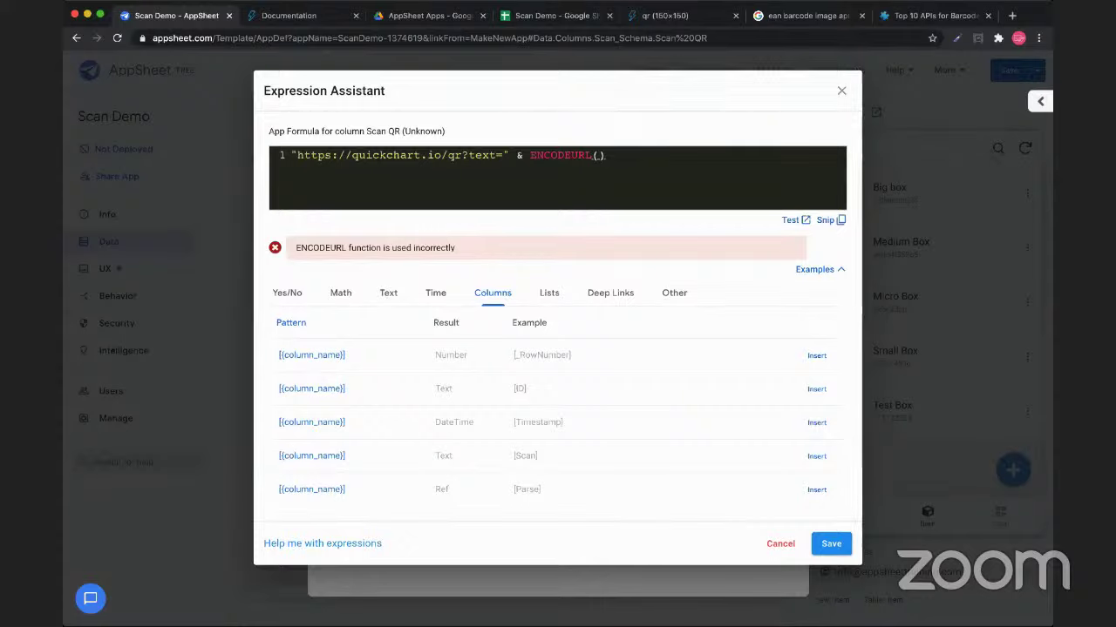
type("[ID]")
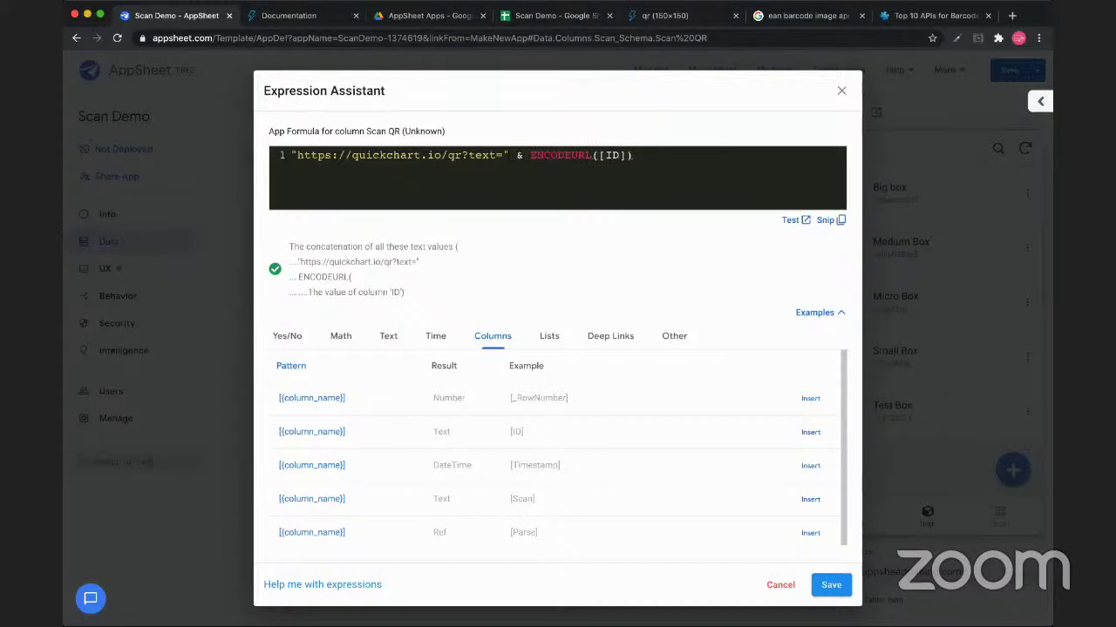
left_click(831, 585)
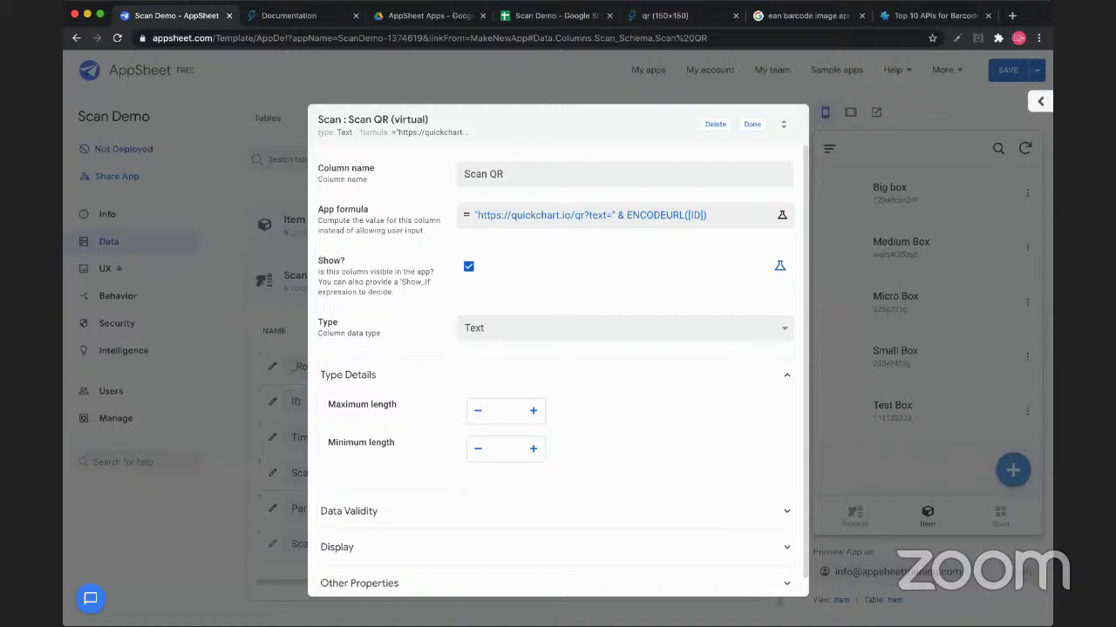
Set Scan QR's type to Image, then open the Scan view's settings from the preview
key("i")
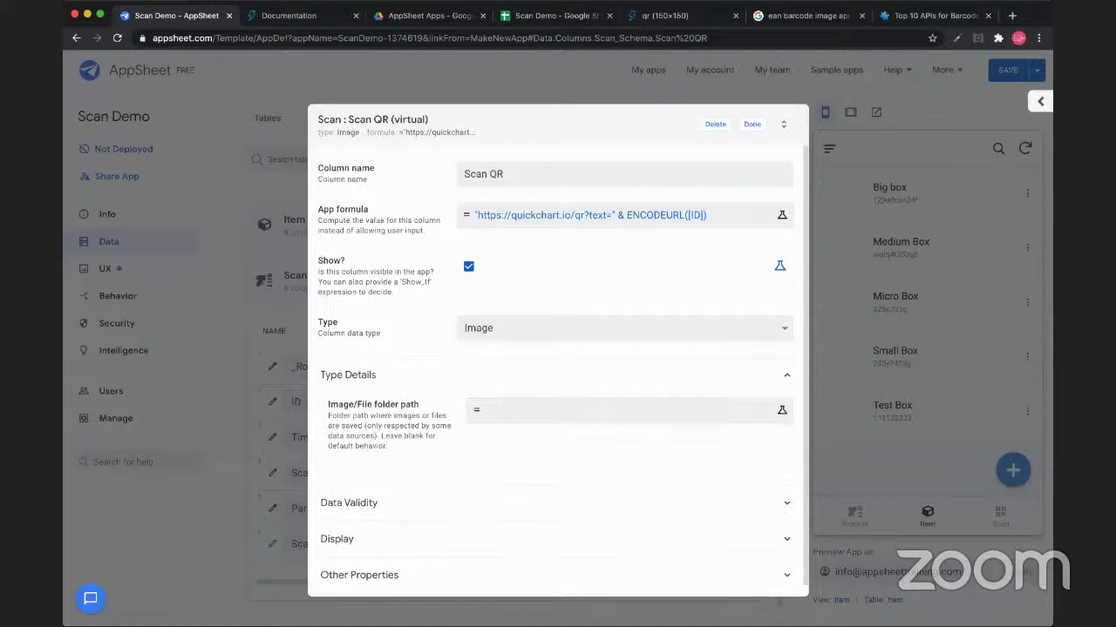
left_click(751, 124)
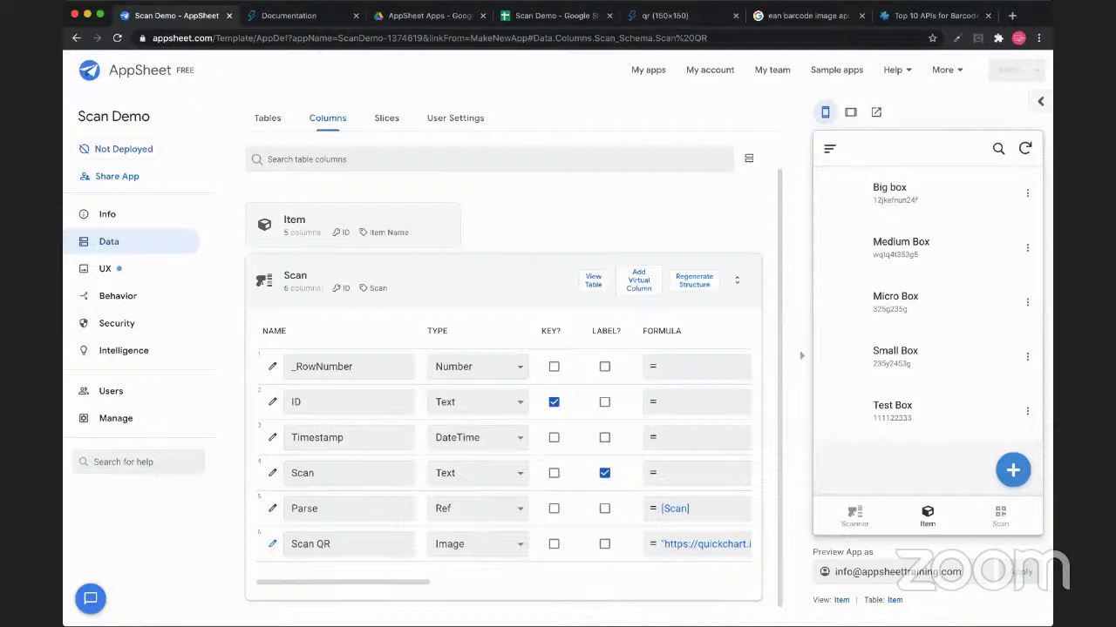
left_click(1000, 516)
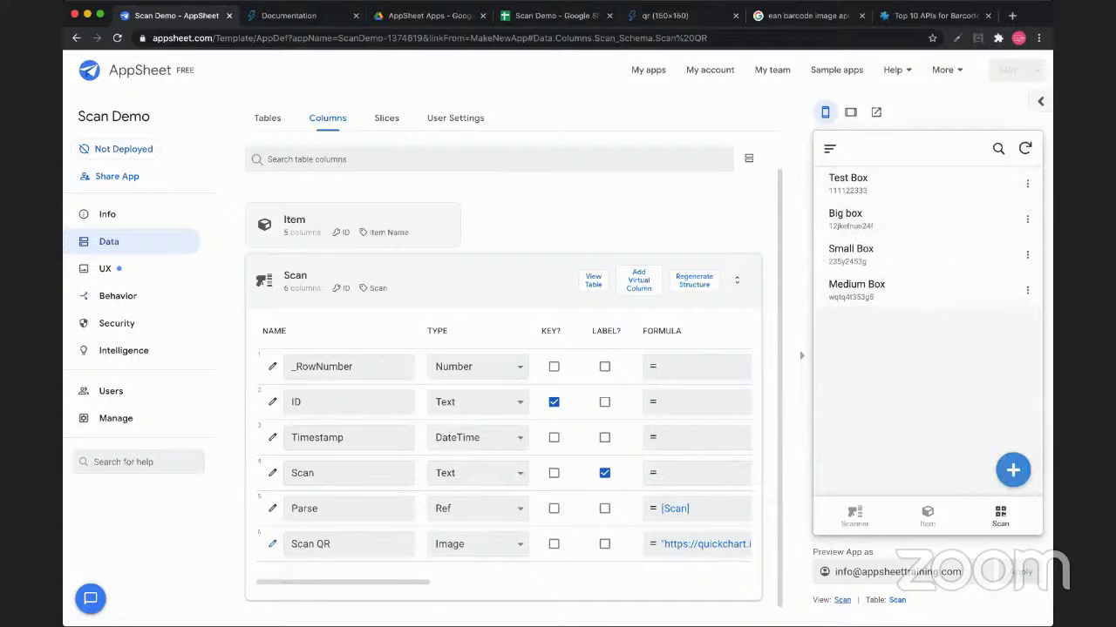
left_click(842, 599)
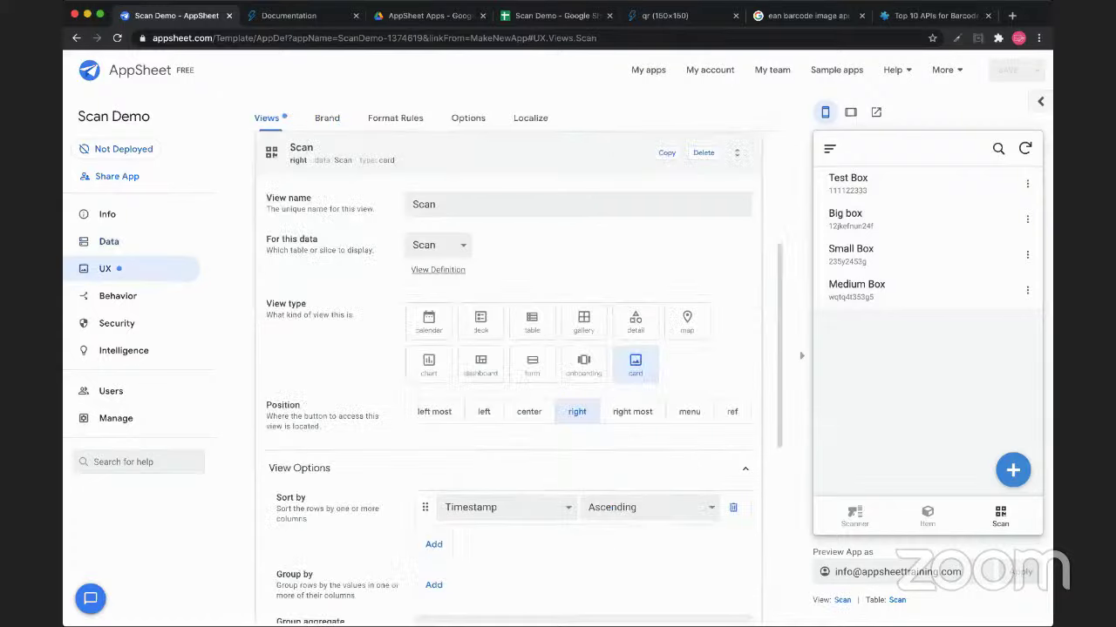
Switch the Scan view to photo cards showing Scan QR as the image with contain fit
scroll(509, 379, "down", 5)
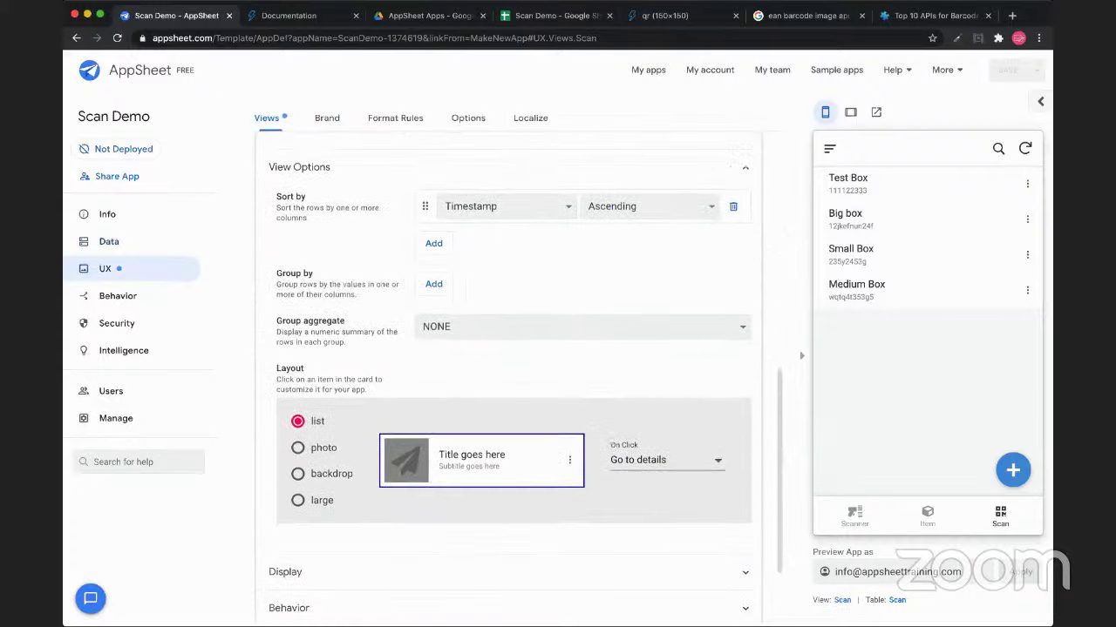
scroll(508, 379, "down", 1)
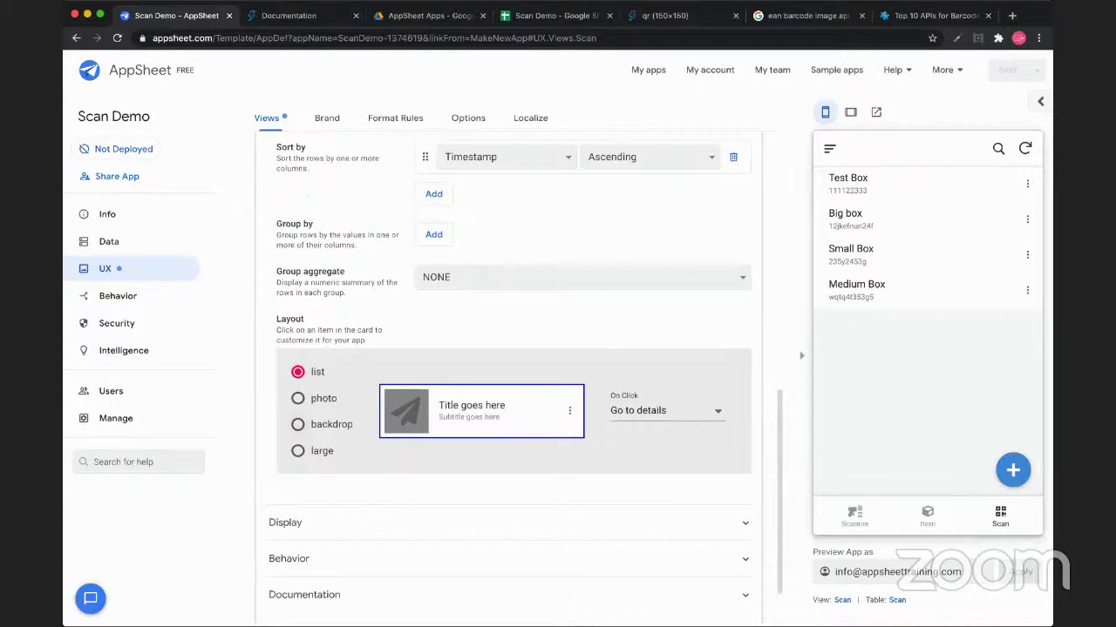
left_click(297, 399)
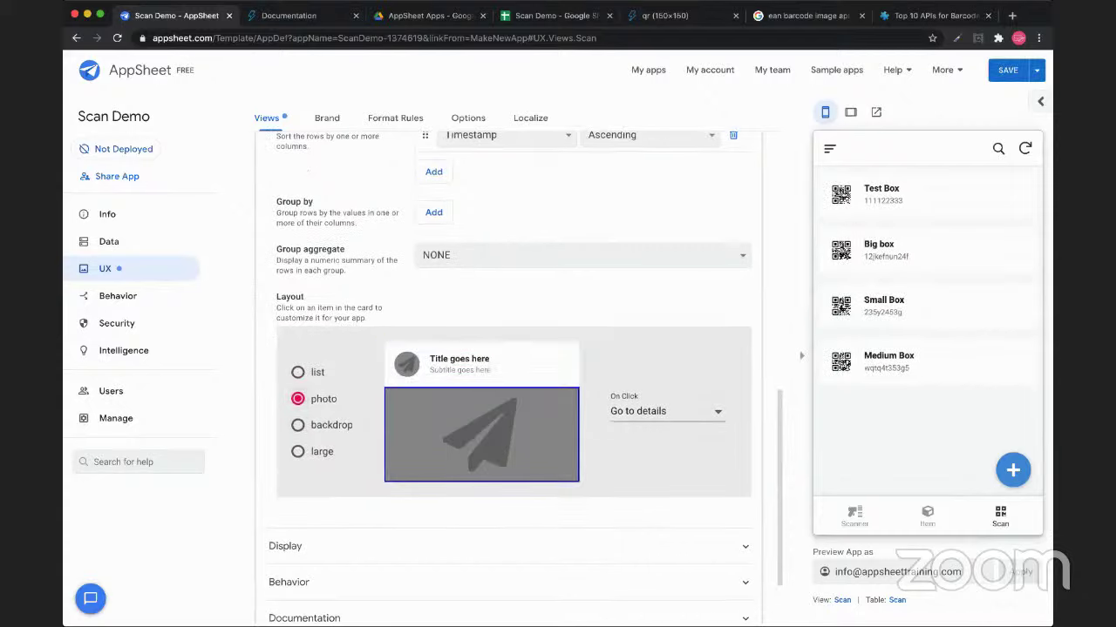
left_click(481, 434)
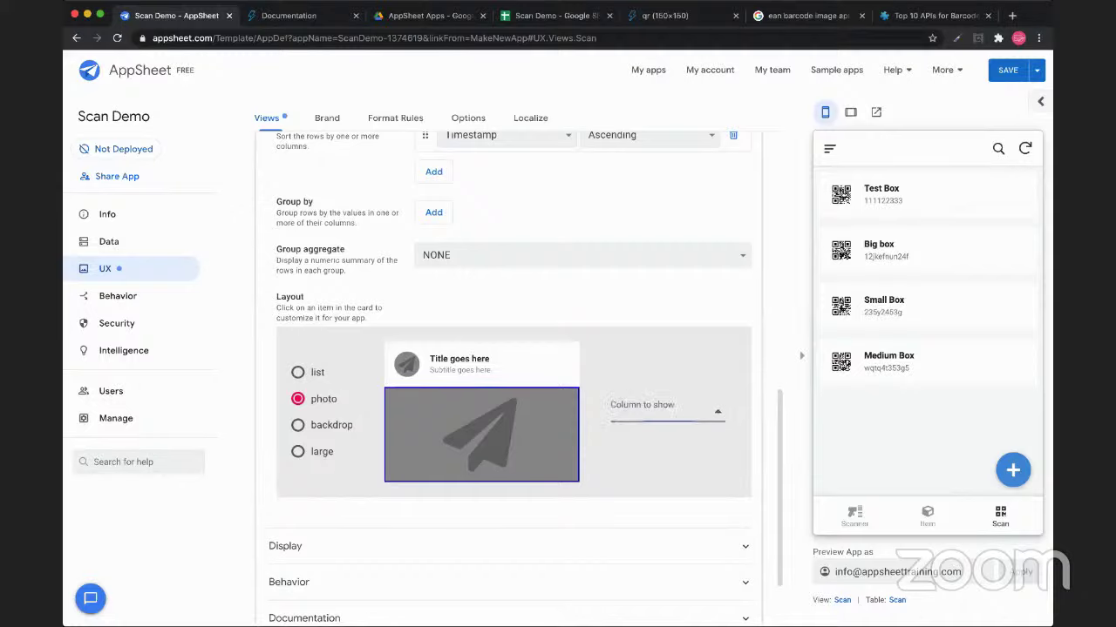
left_click(666, 411)
left_click(660, 431)
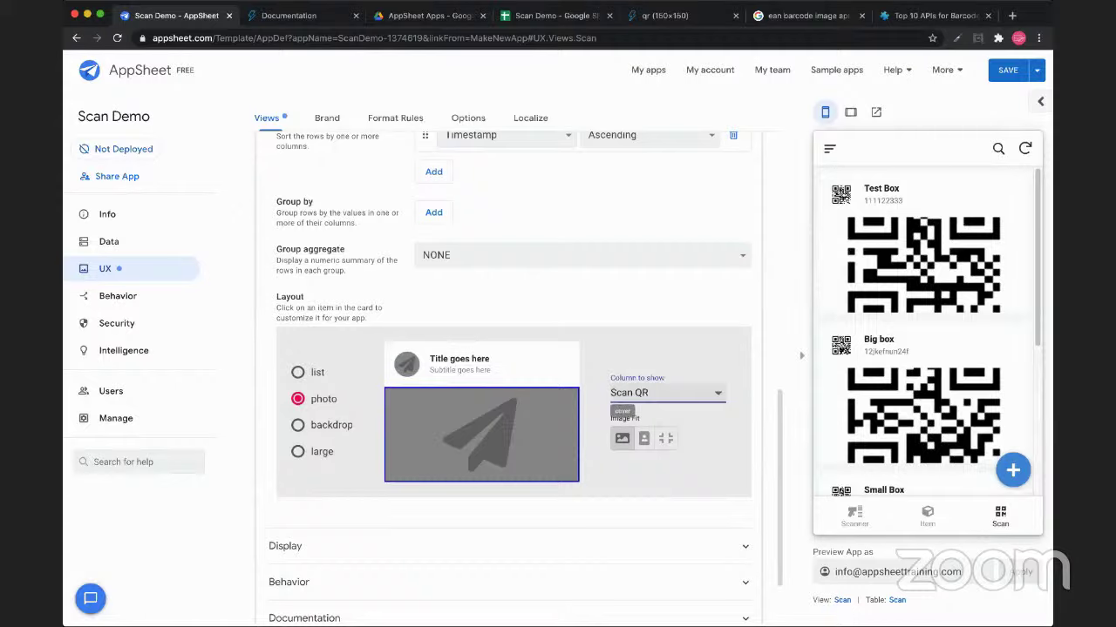
left_click(643, 438)
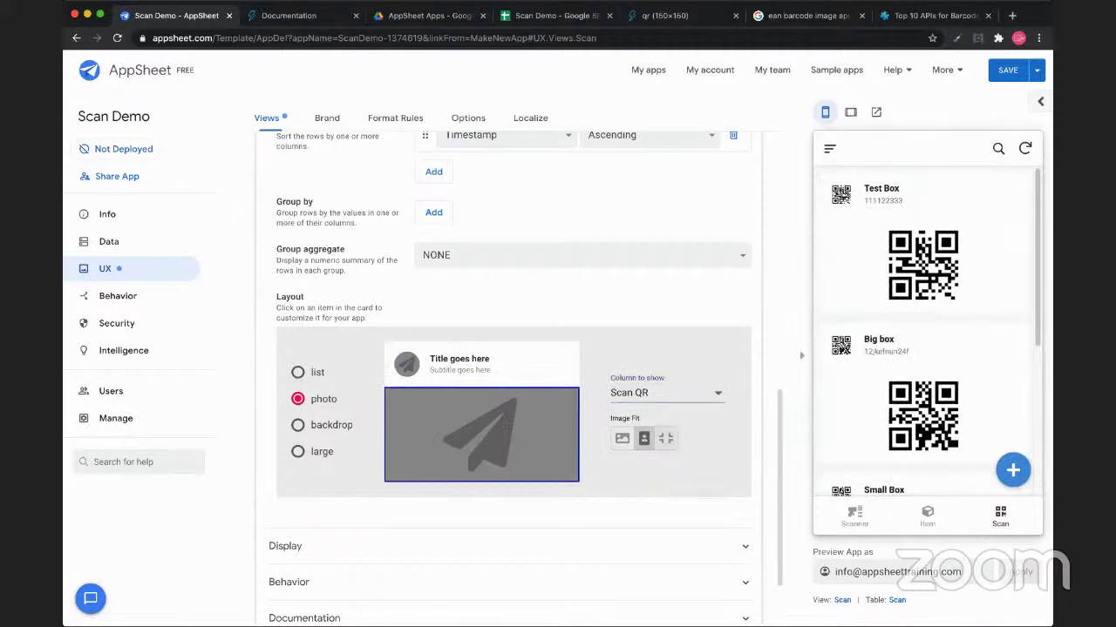
left_click(665, 438)
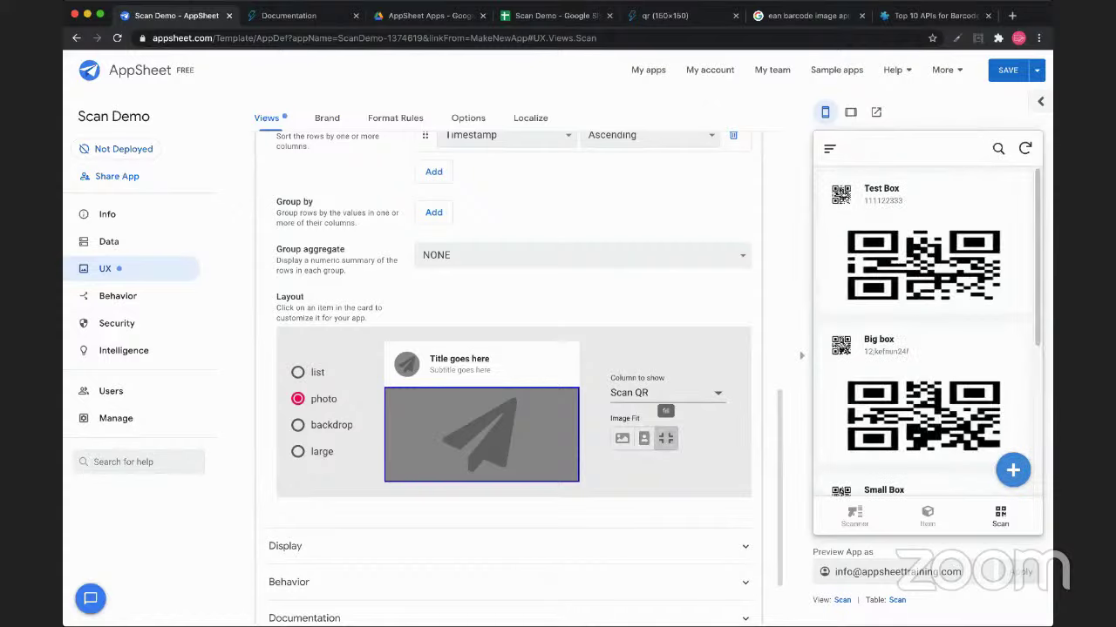
left_click(643, 439)
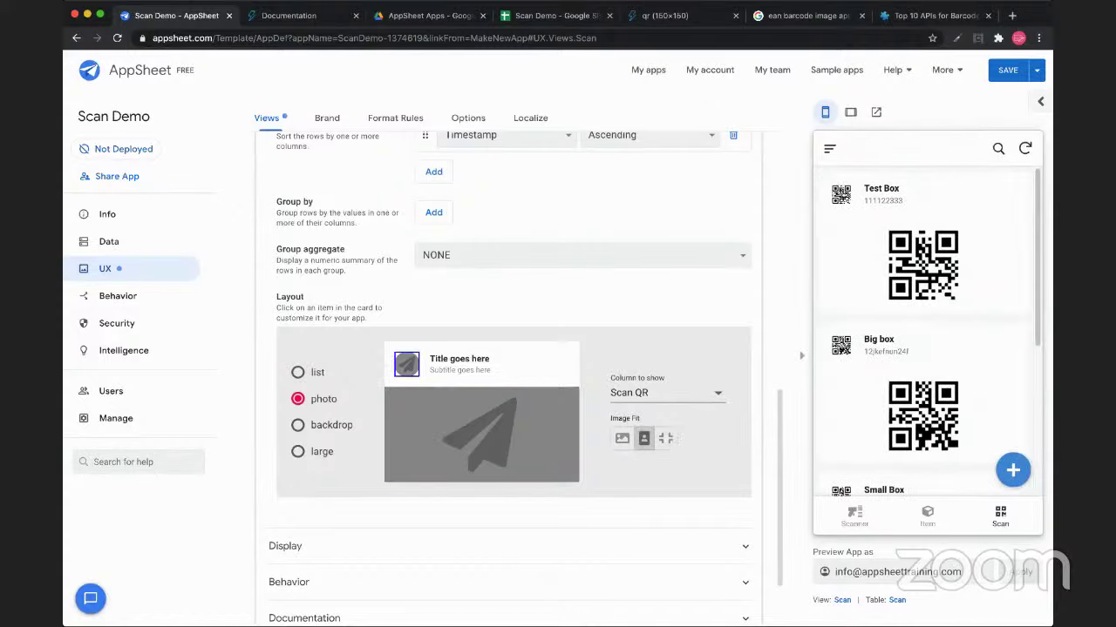
Set the card's title thumbnail to None and its subtitle to Scan
left_click(406, 363)
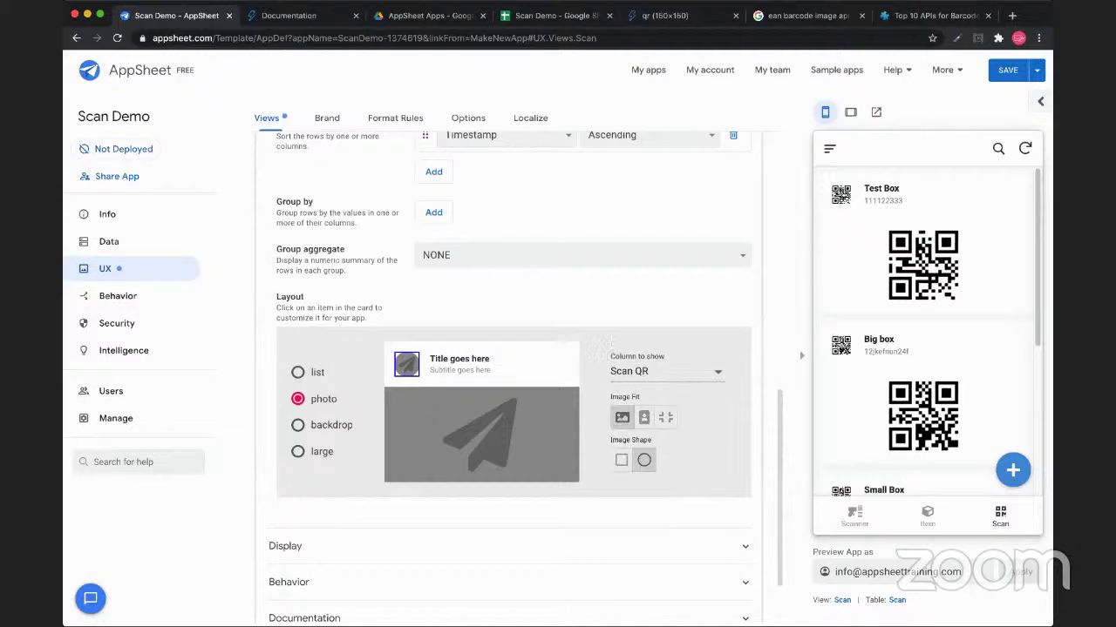
left_click(662, 370)
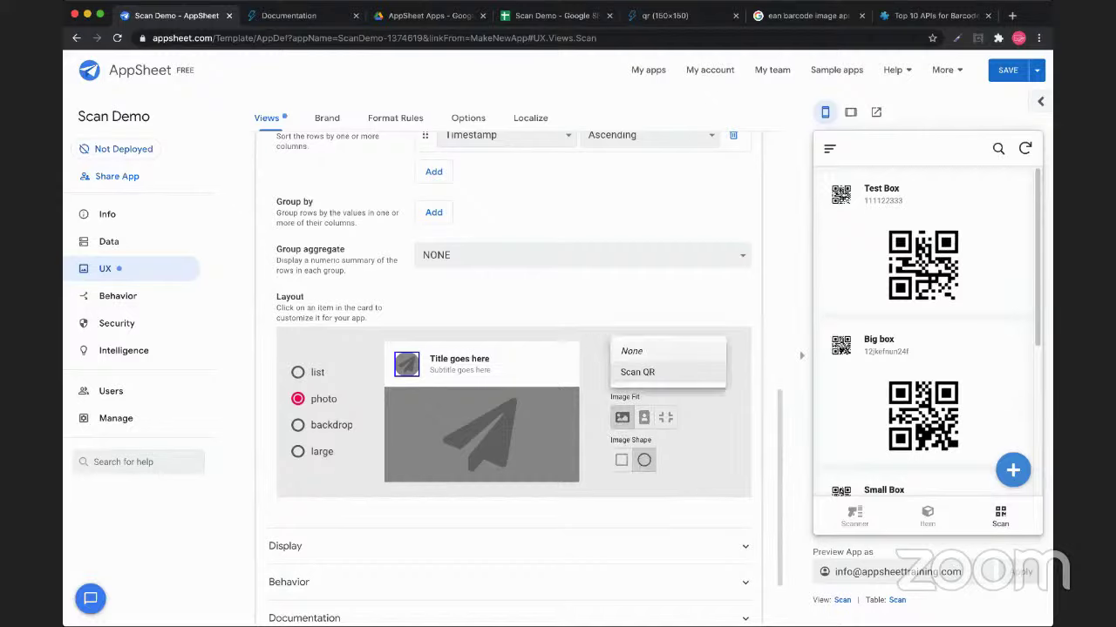
left_click(630, 352)
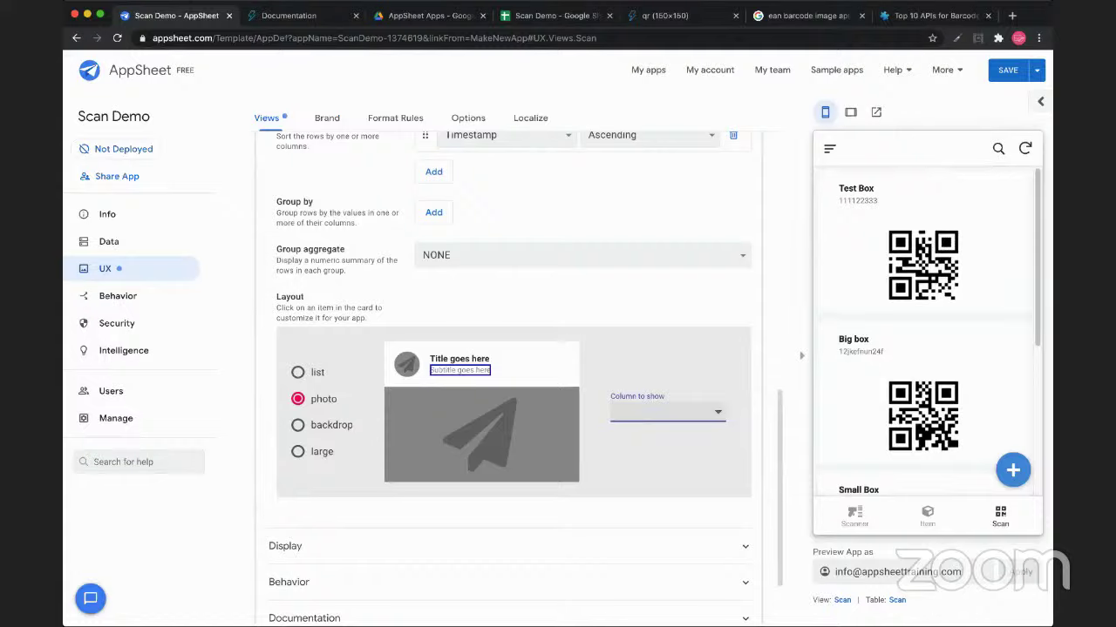
left_click(667, 412)
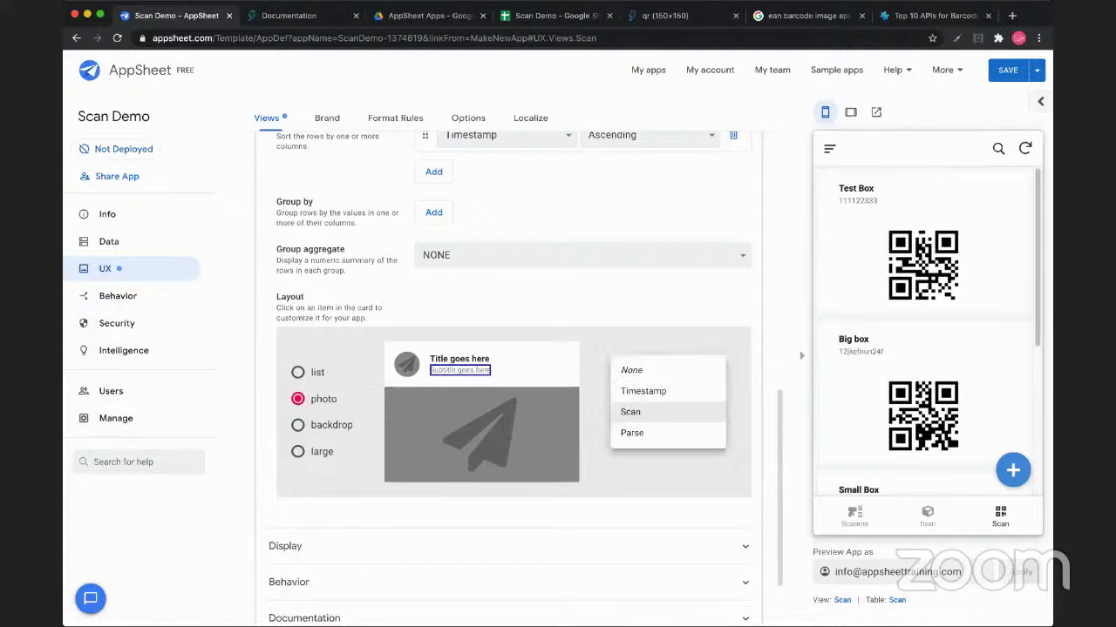
key("Escape")
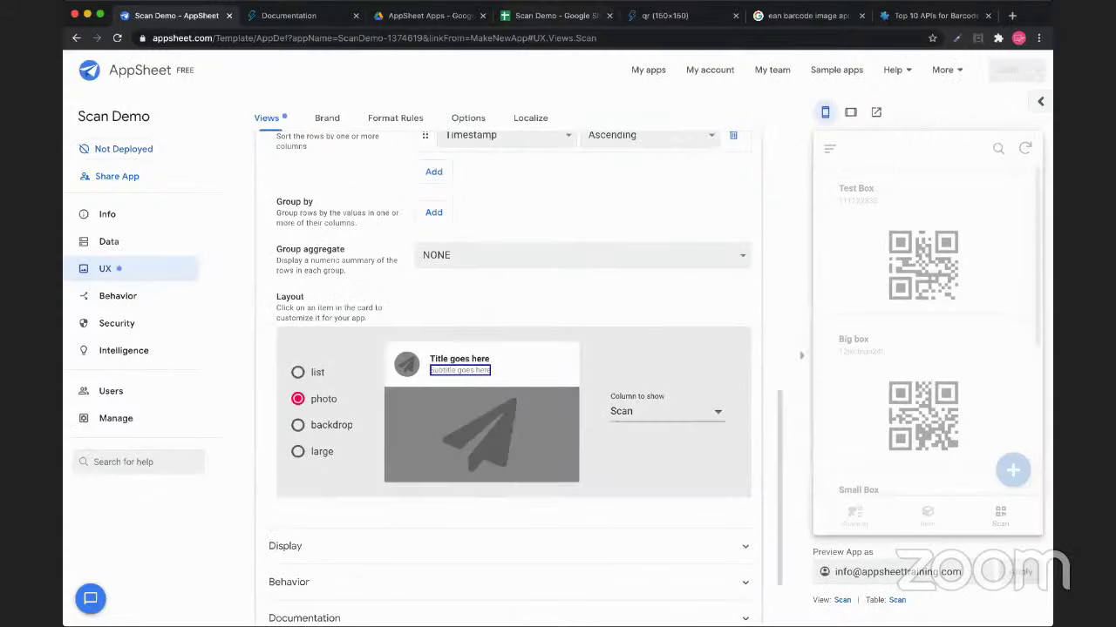
key("super+4")
Discard the accidental C2 formula change, select D2, and switch to the AppSheet Apps Drive folder
left_click(397, 357)
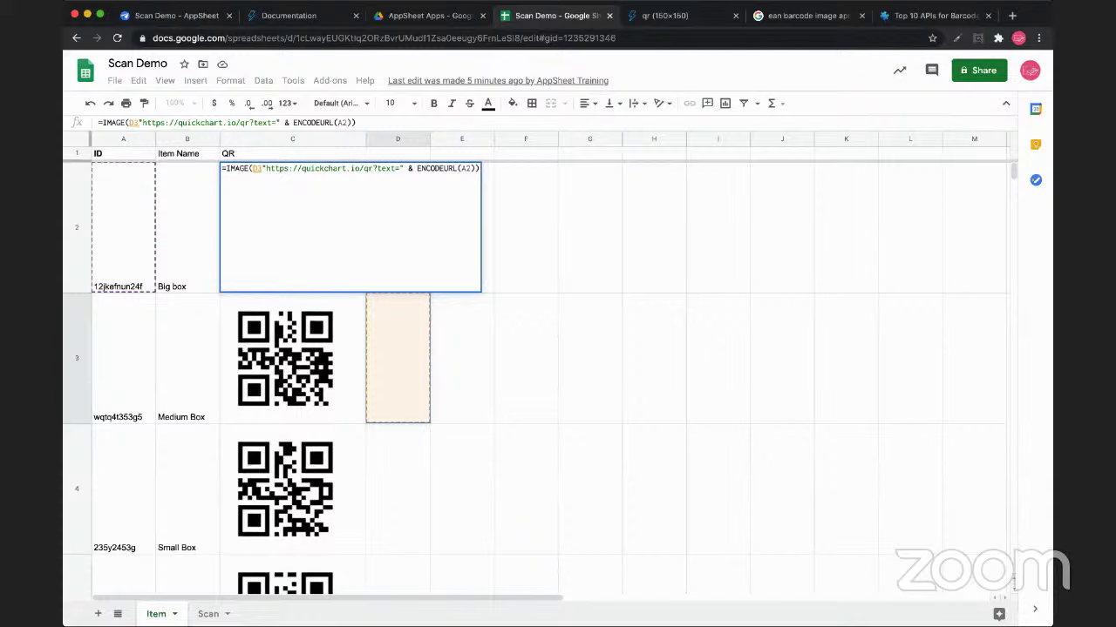
key("Escape")
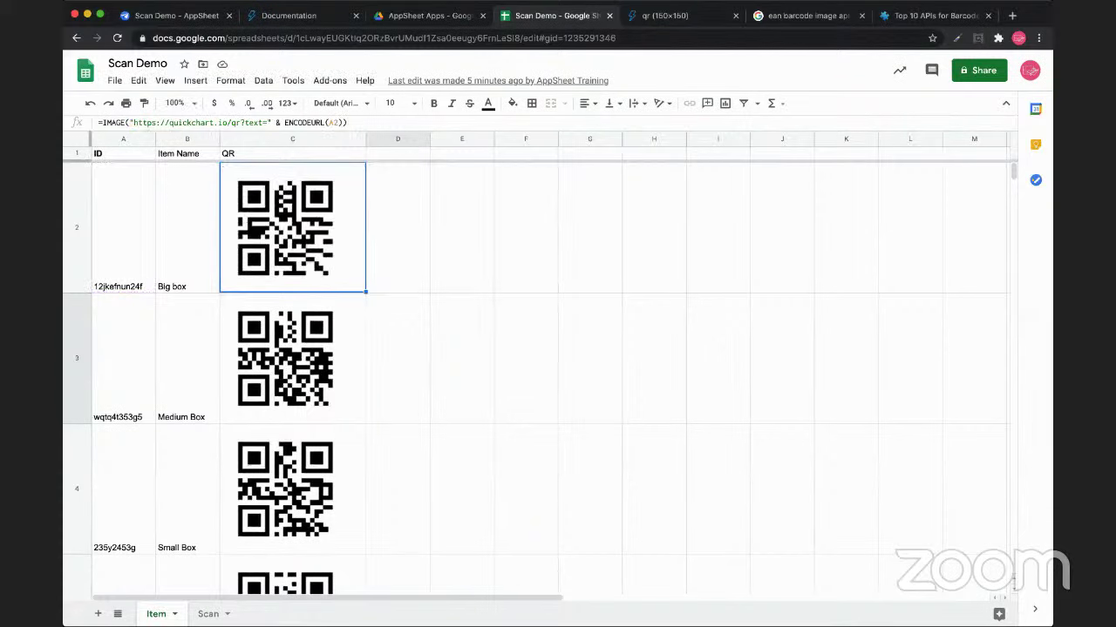
left_click(398, 227)
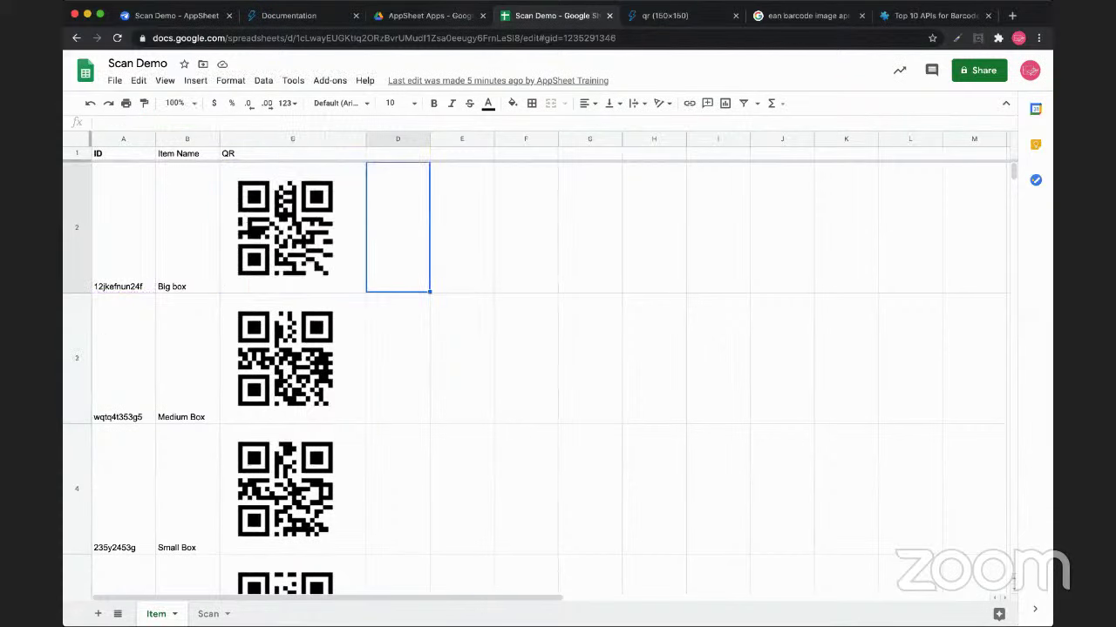
key("ctrl+shift+Tab")
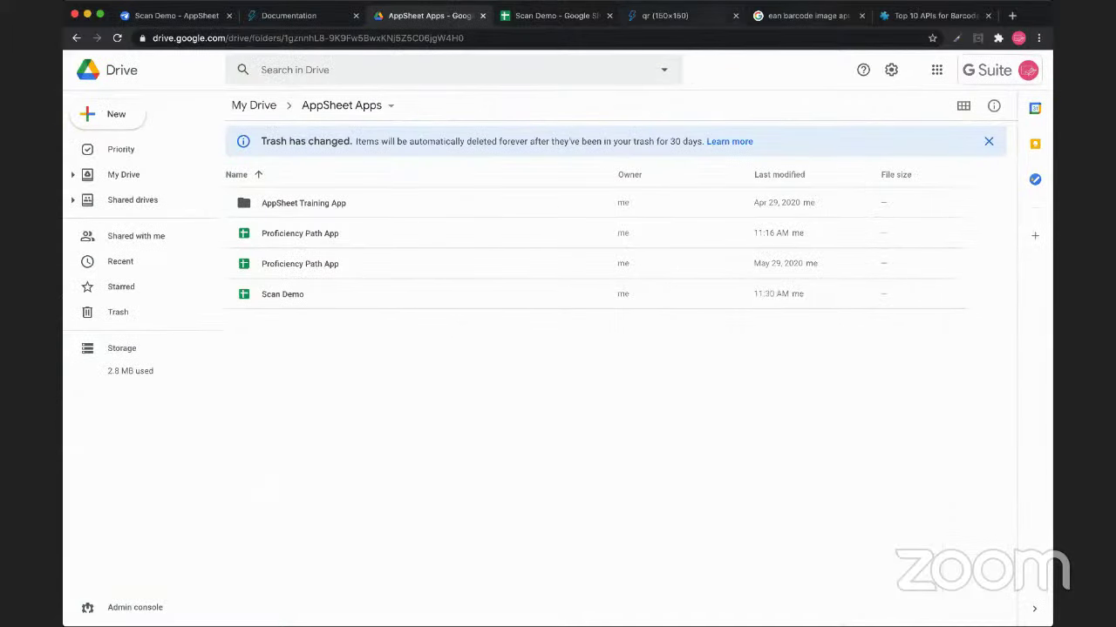
Return to the Scan Demo AppSheet editor showing the Scan view's layout settings
key("ctrl+shift+Tab")
key("ctrl+shift+Tab")
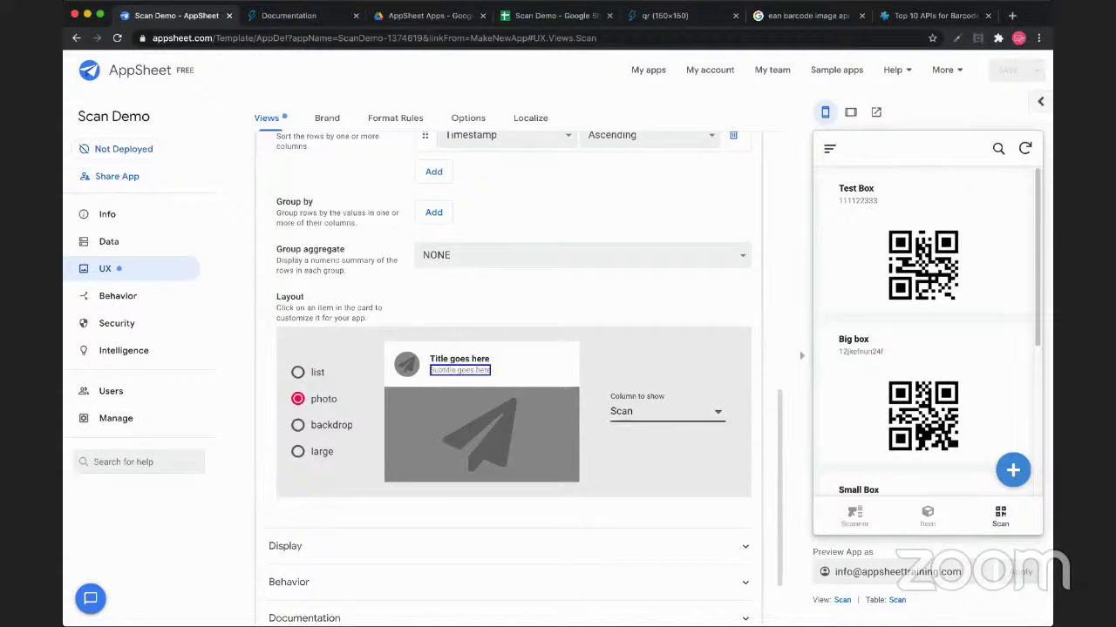
Set the Scan view's Column to show to Timestamp, then view the Item list in the preview
left_click(644, 391)
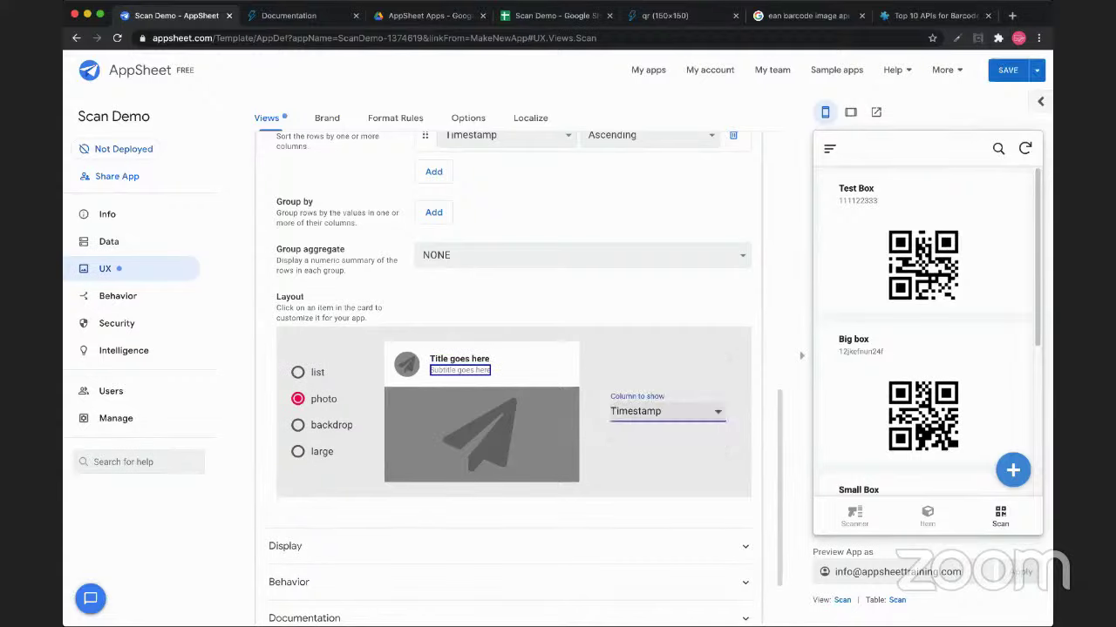
scroll(927, 331, "down", 5)
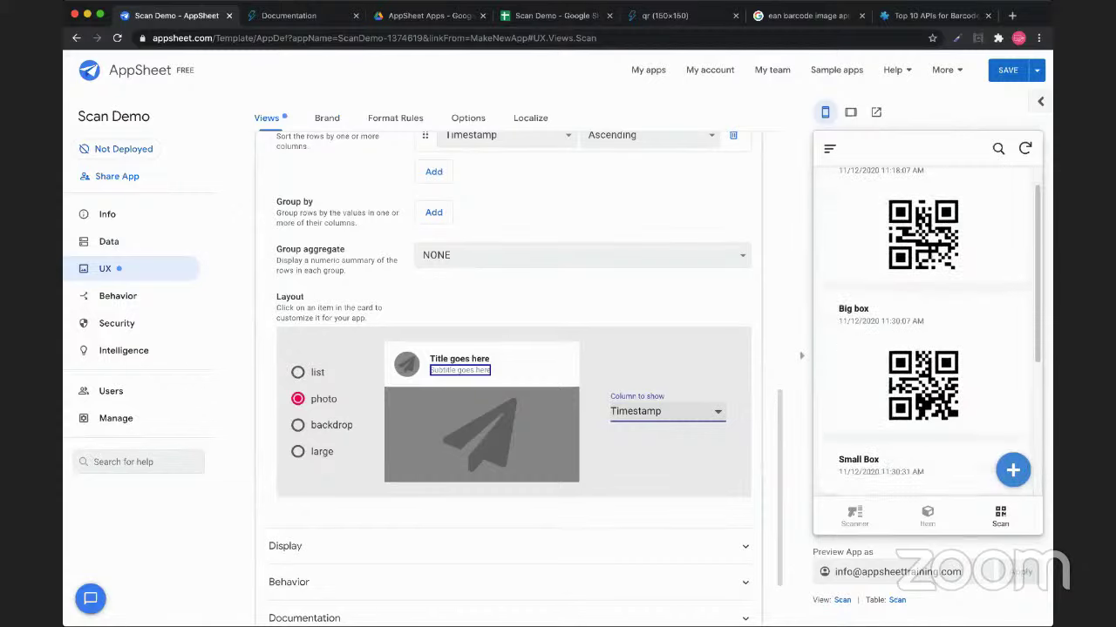
scroll(928, 331, "up", 5)
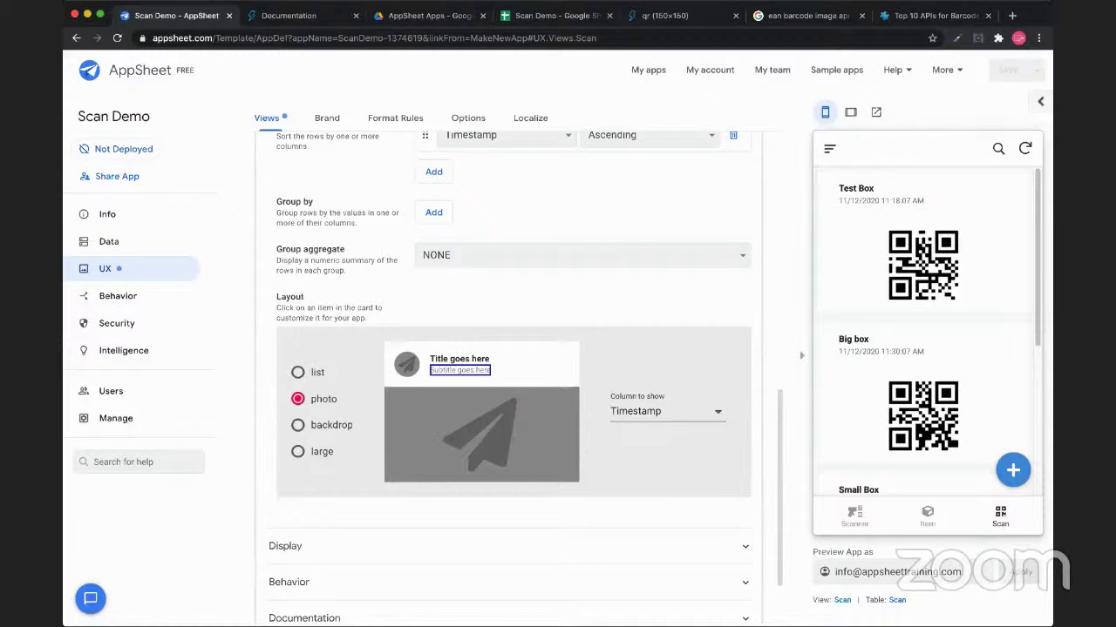
scroll(938, 333, "down", 3)
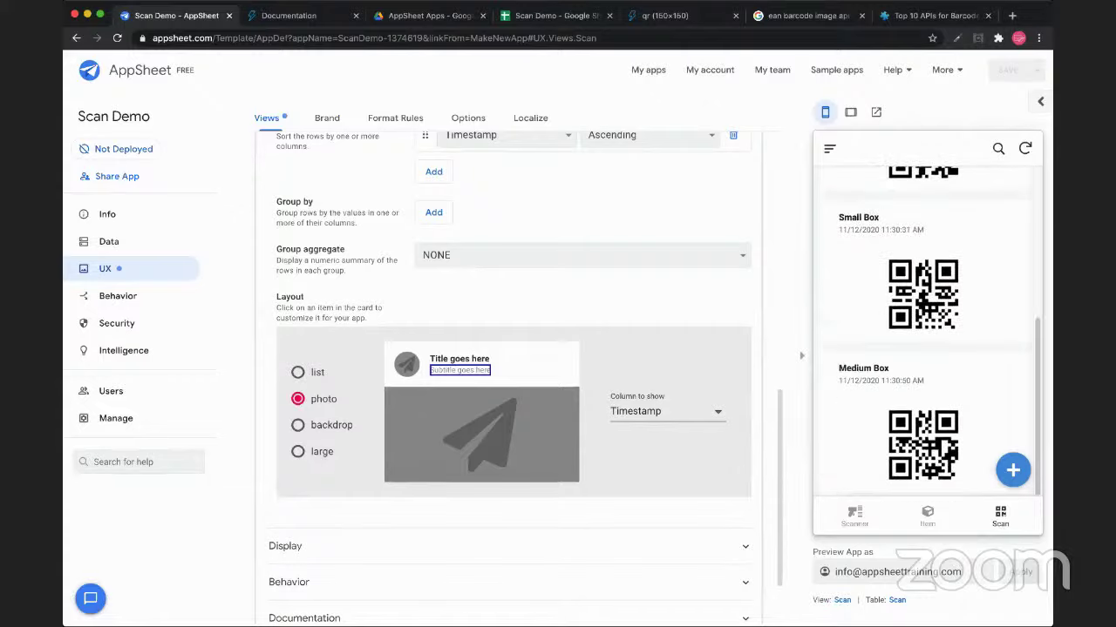
scroll(926, 331, "up", 4)
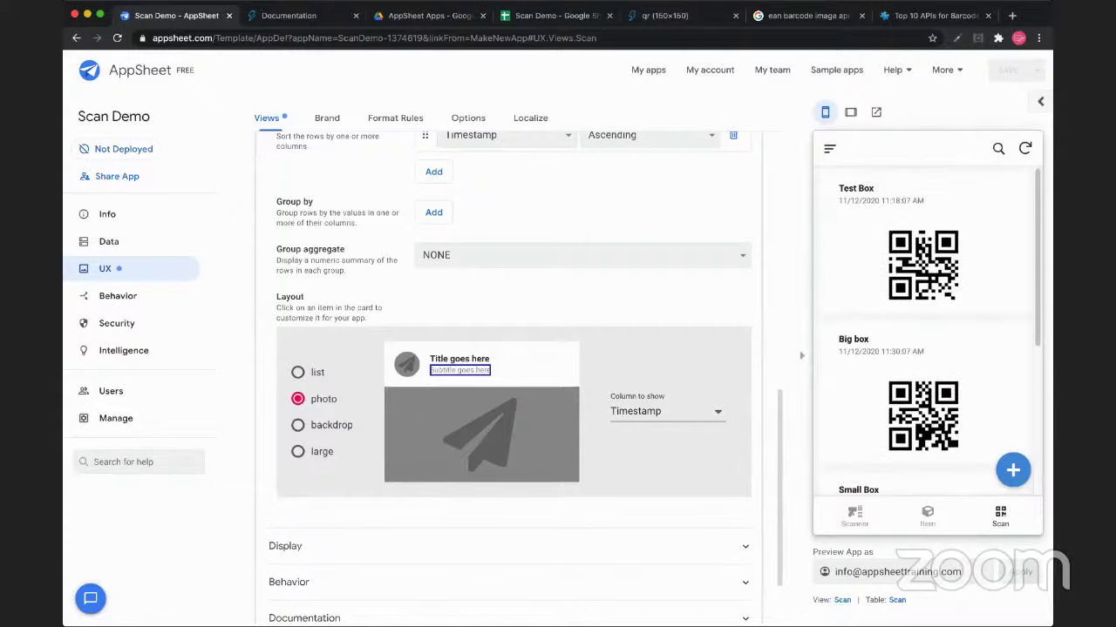
scroll(926, 331, "down", 3)
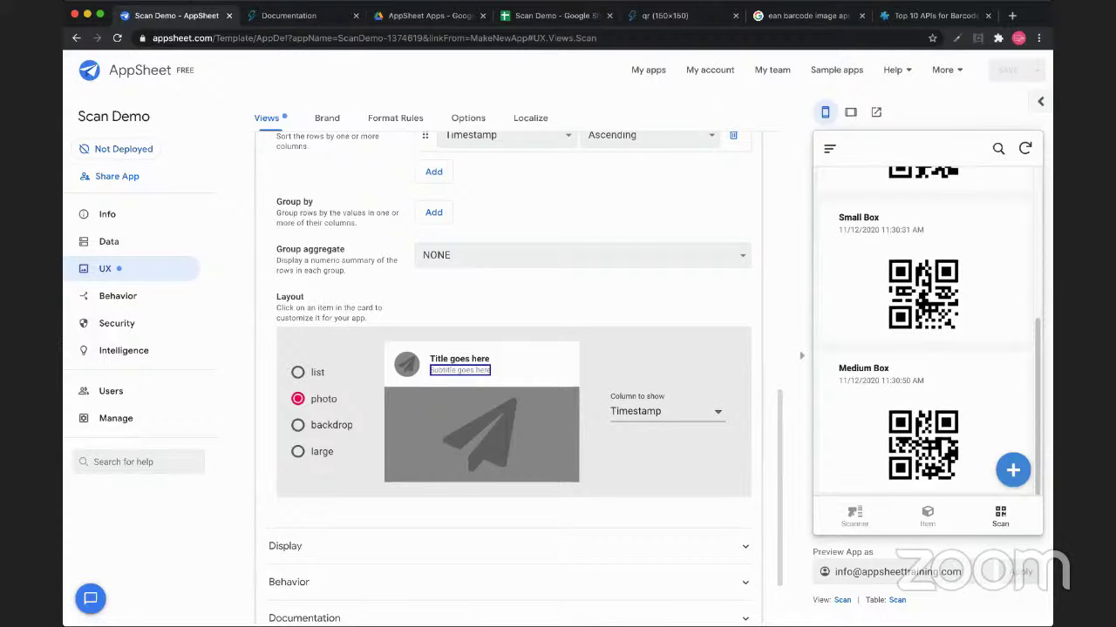
scroll(926, 331, "up", 3)
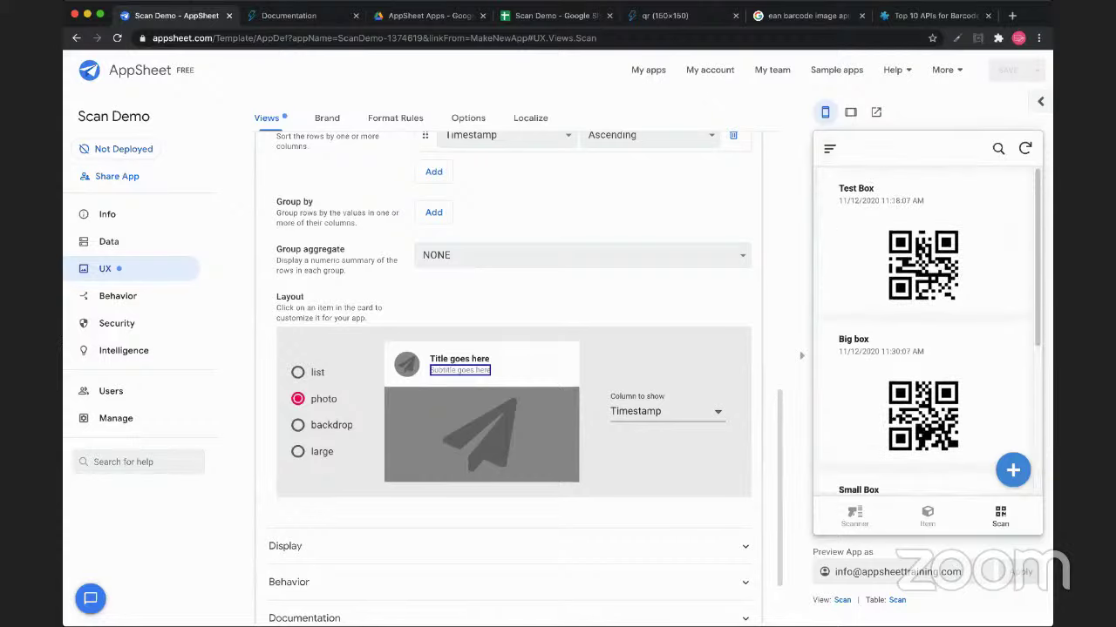
scroll(926, 331, "down", 3)
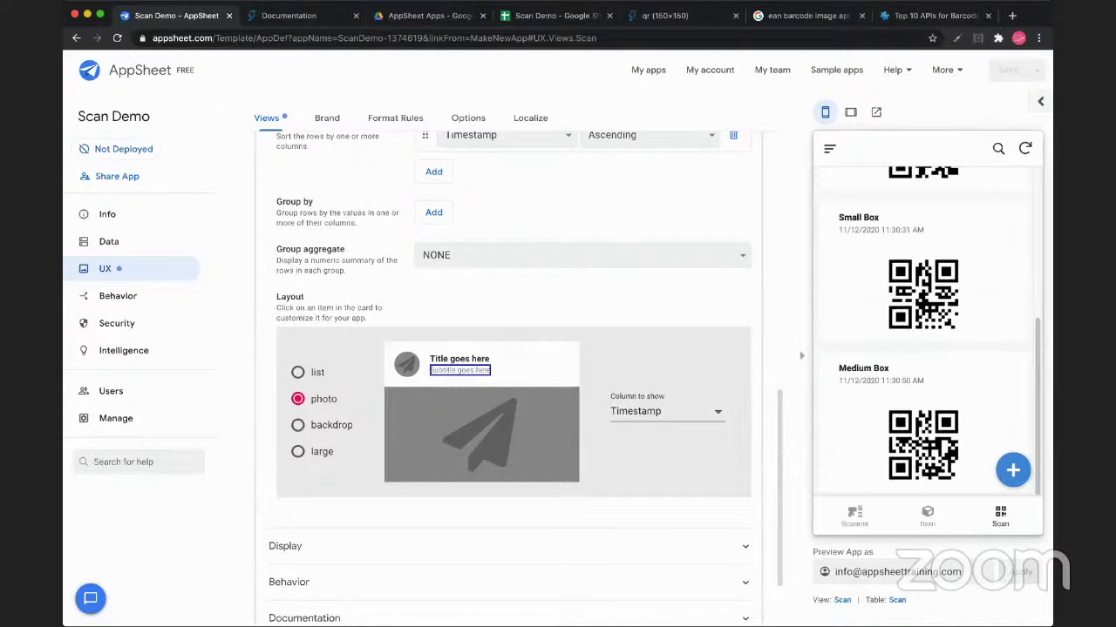
left_click(927, 516)
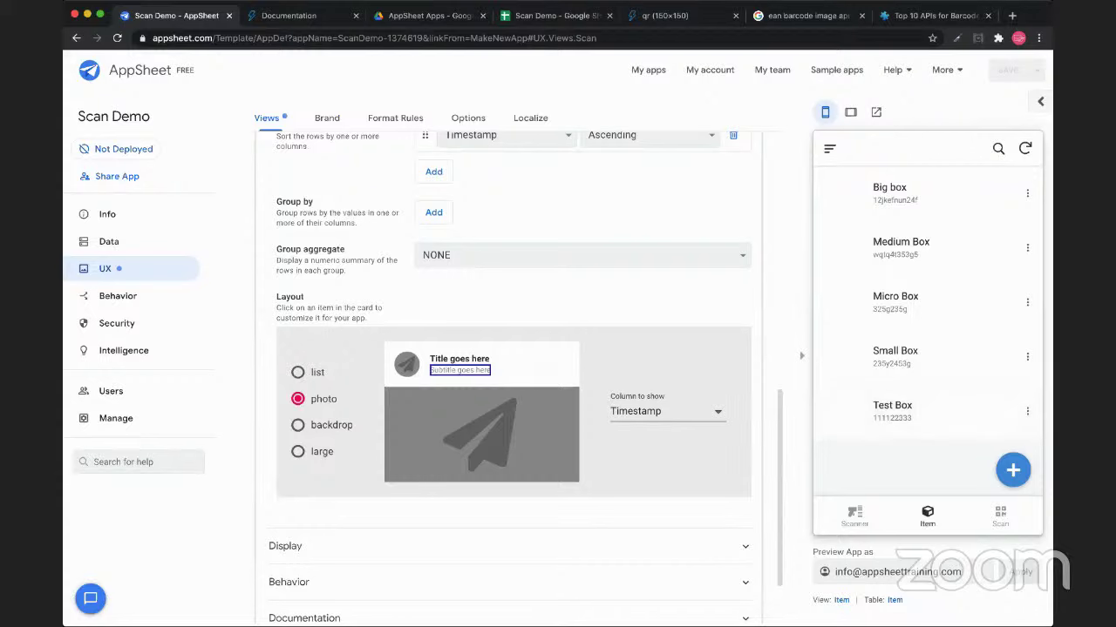
Change the Item sheet's C1 header from 'QR' to 'QR Image'
left_click(557, 16)
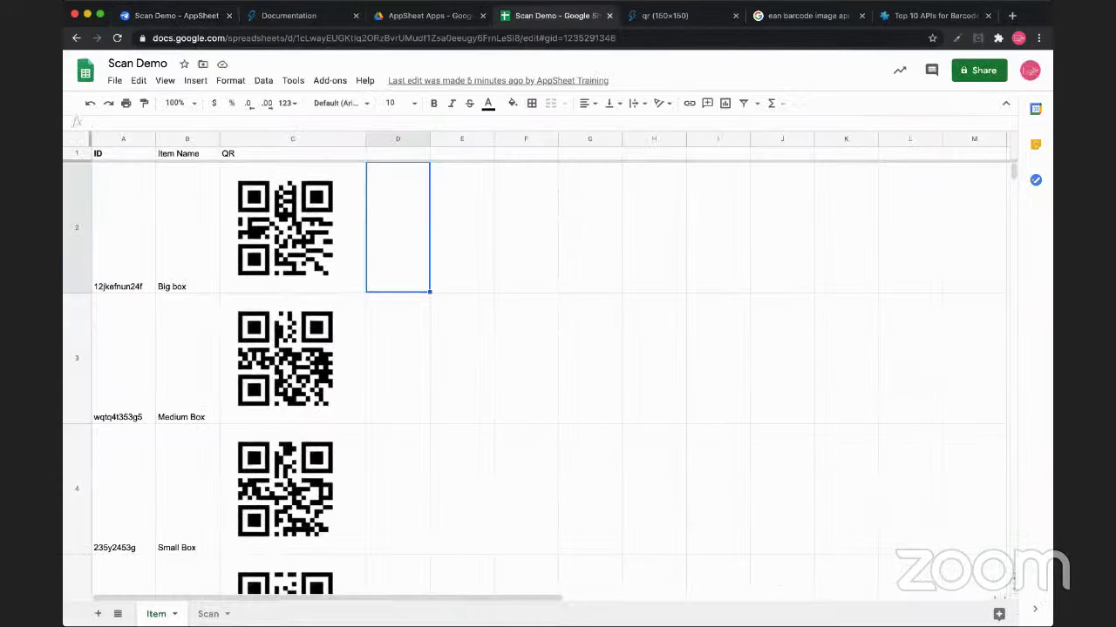
left_click(293, 139)
left_click(293, 153)
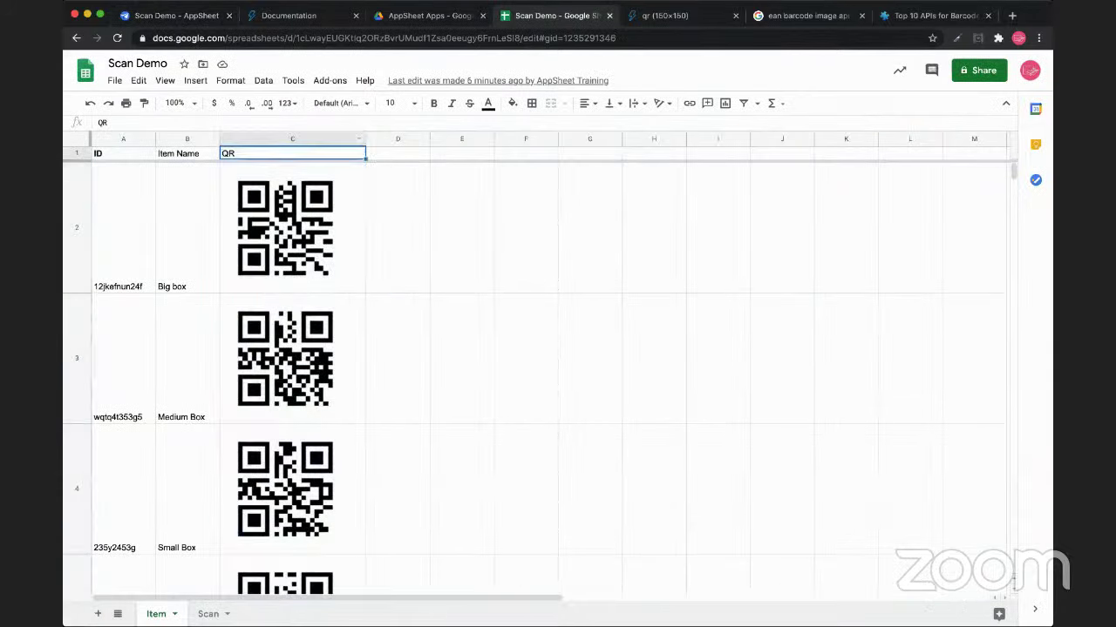
double_click(293, 154)
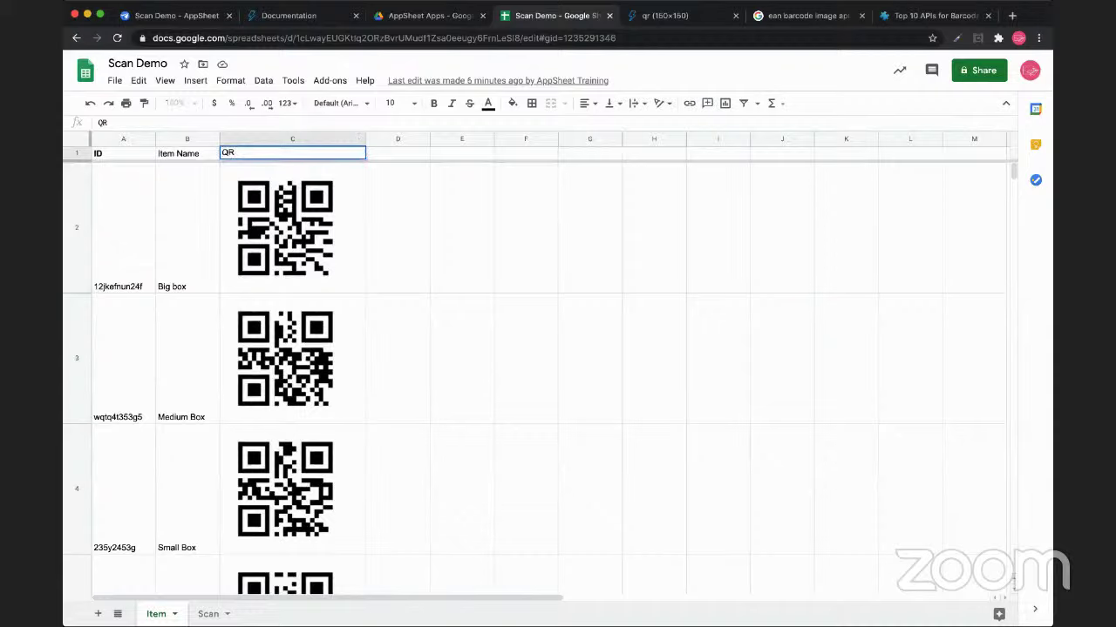
type("Image")
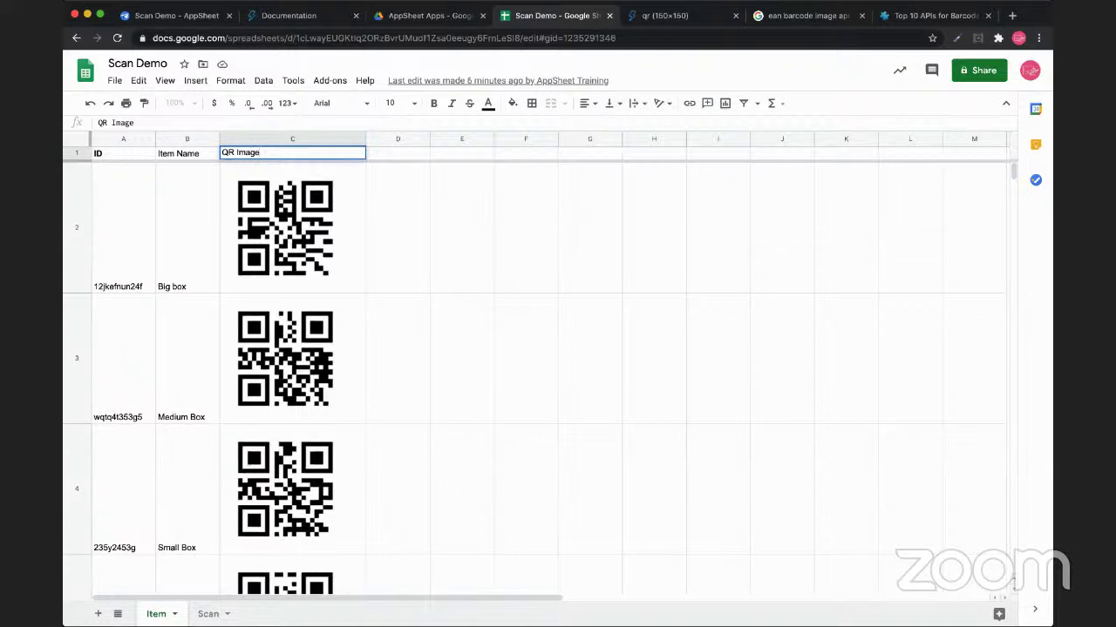
left_click(398, 227)
left_click(305, 140)
Insert an empty column left of QR Image and give it the header 'QR'
right_click(307, 141)
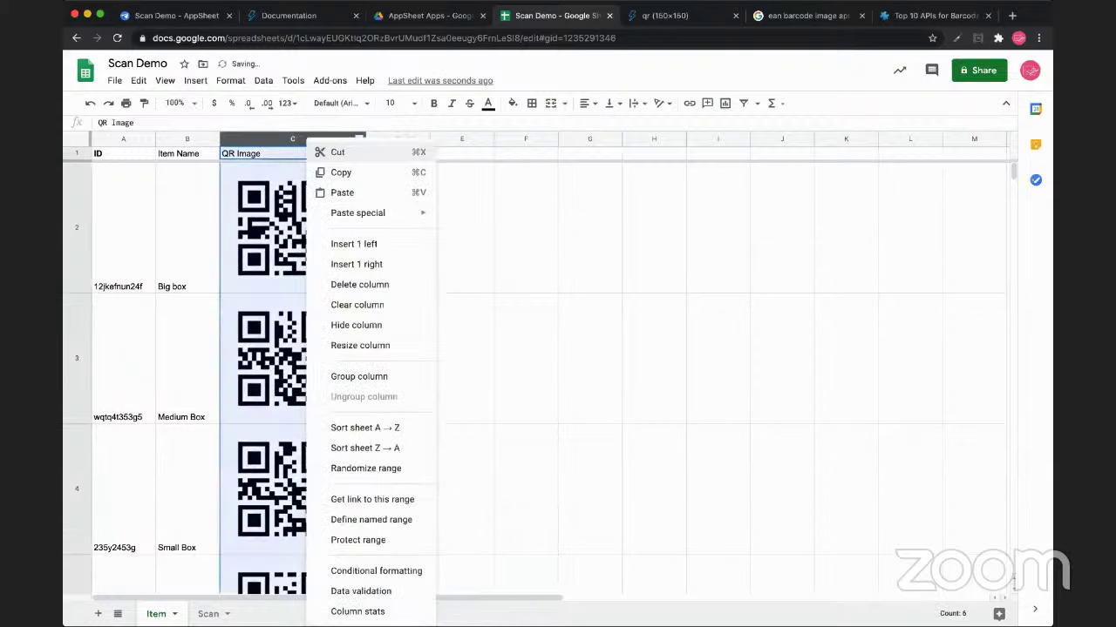
left_click(354, 244)
left_click(292, 154)
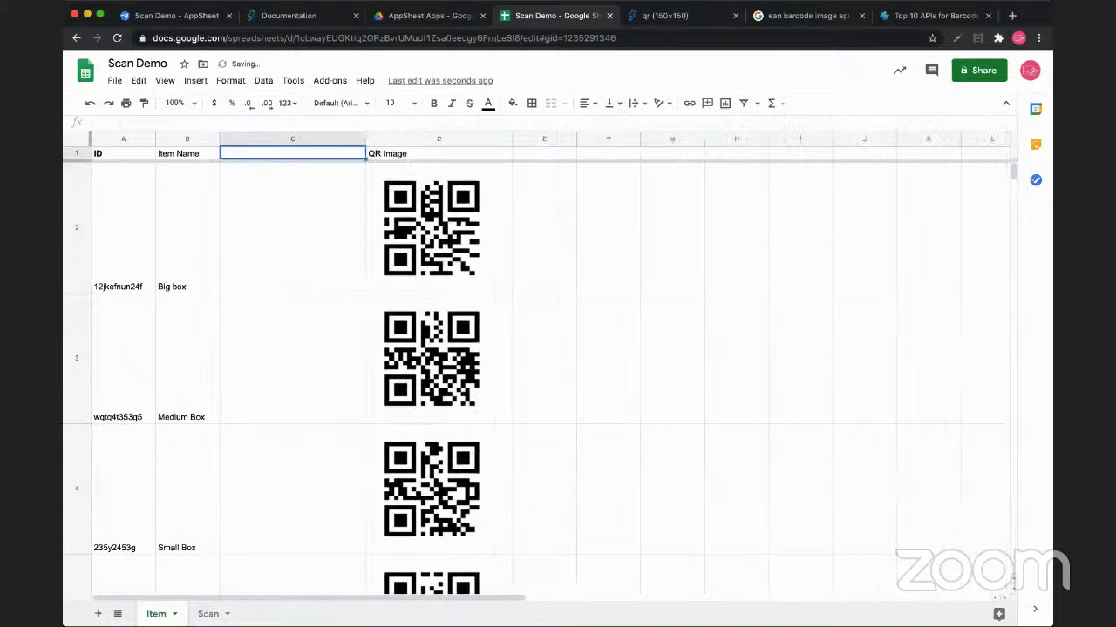
type("QR")
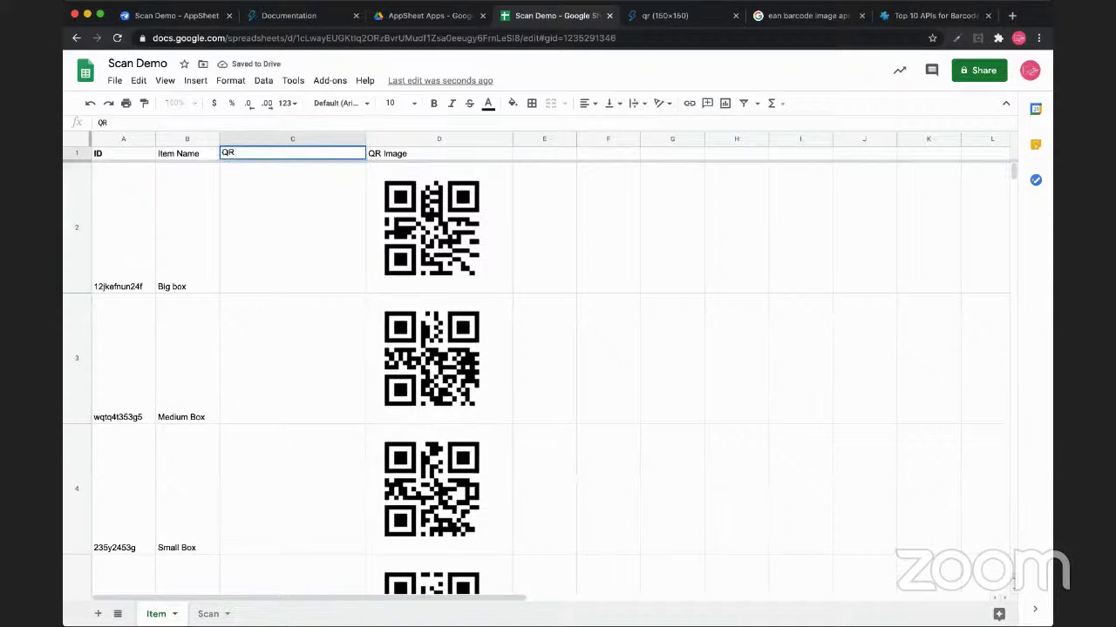
key("Return")
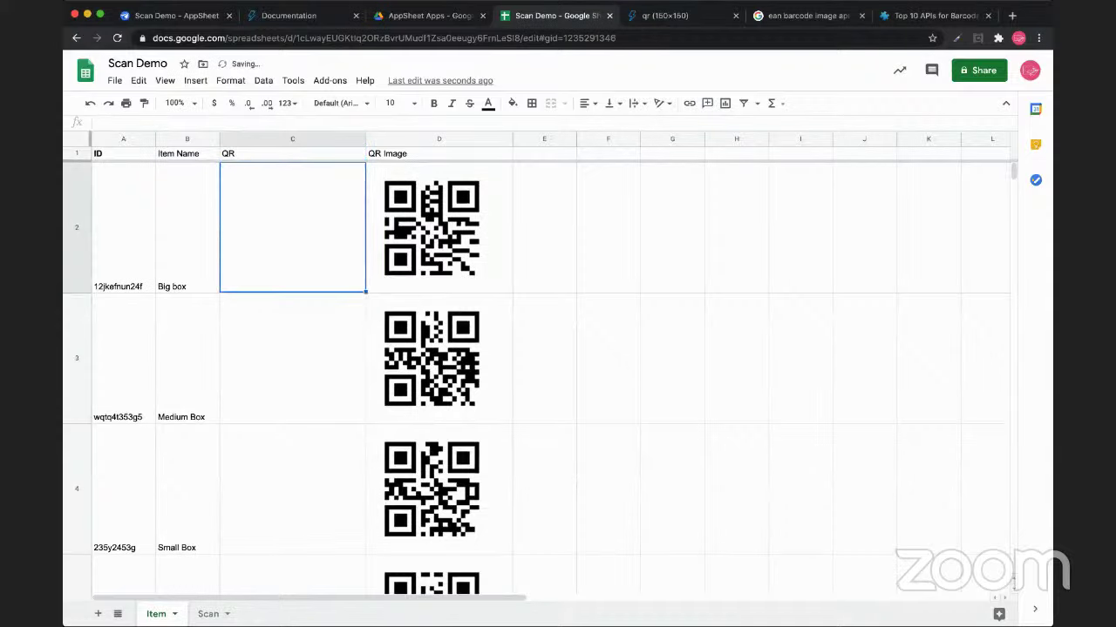
Copy the quickchart URL from D2's IMAGE formula into C2 as a formula starting with '='
left_click(440, 228)
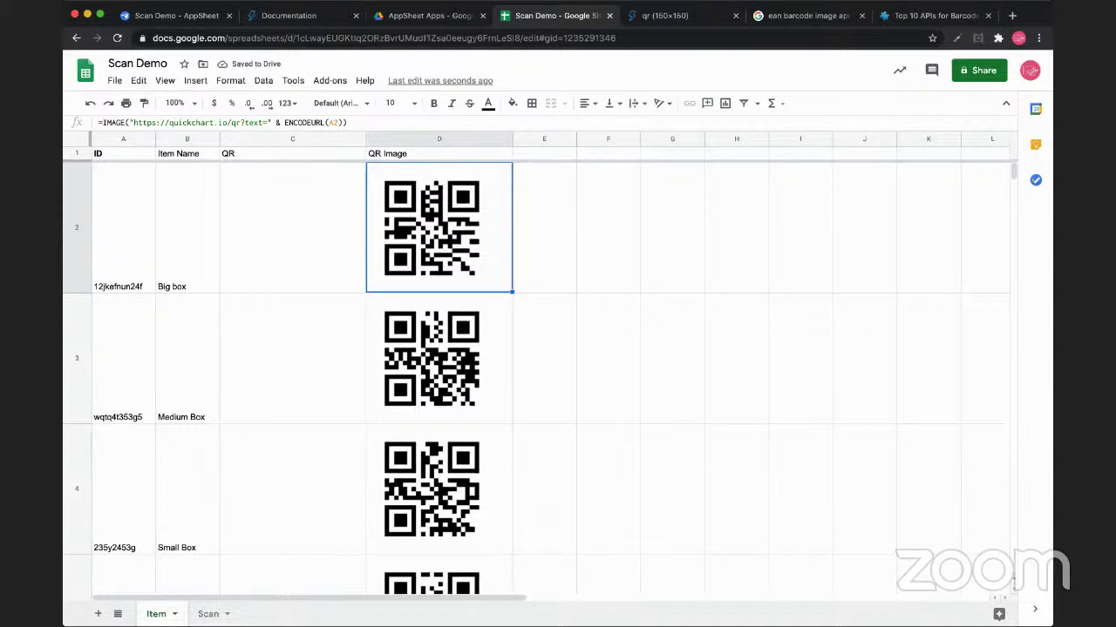
left_click_drag(131, 122, 347, 122)
key("super+c")
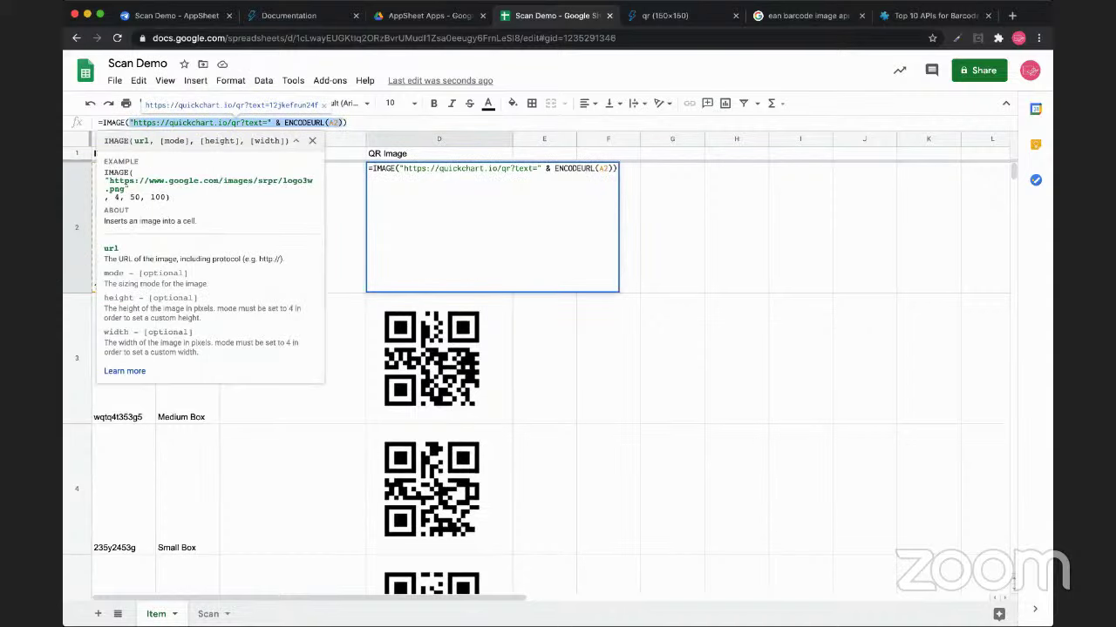
left_click(292, 226)
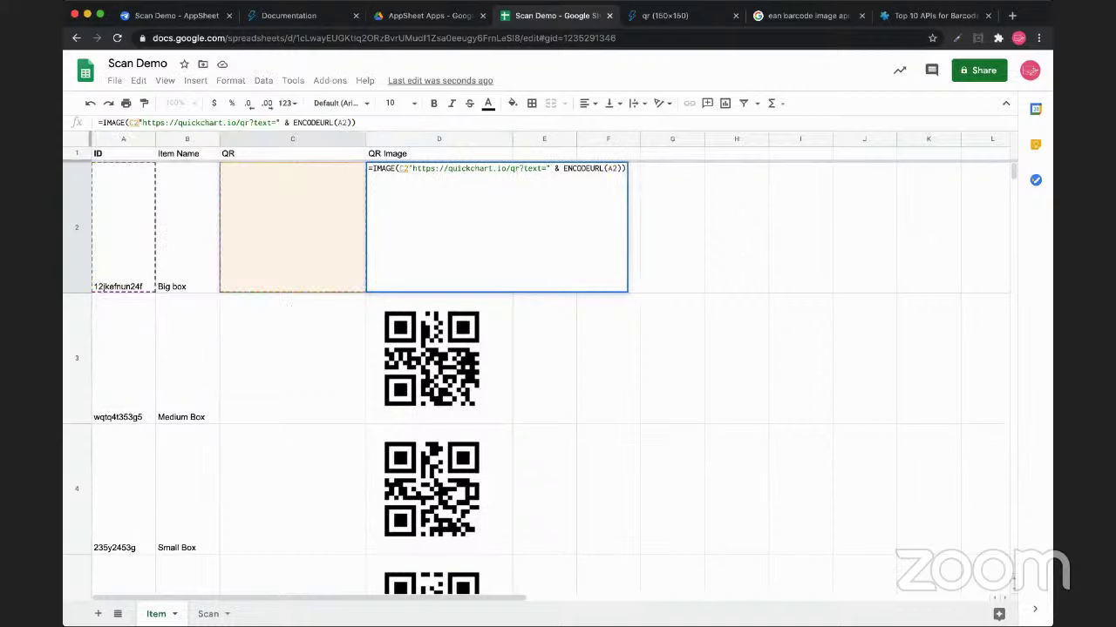
key("Escape")
left_click(292, 226)
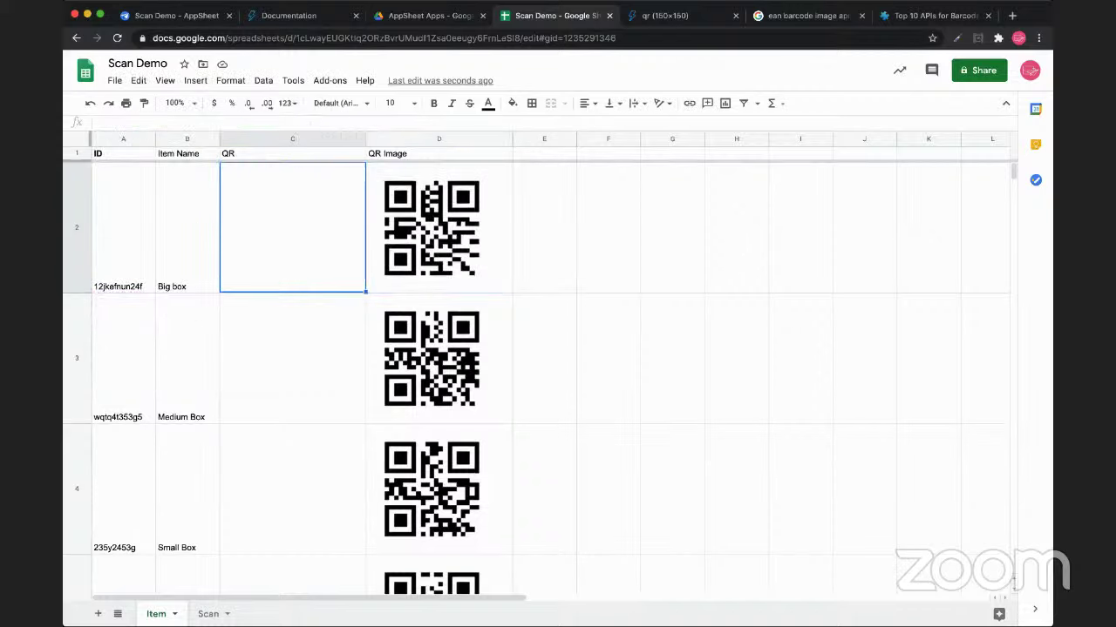
key("super+v")
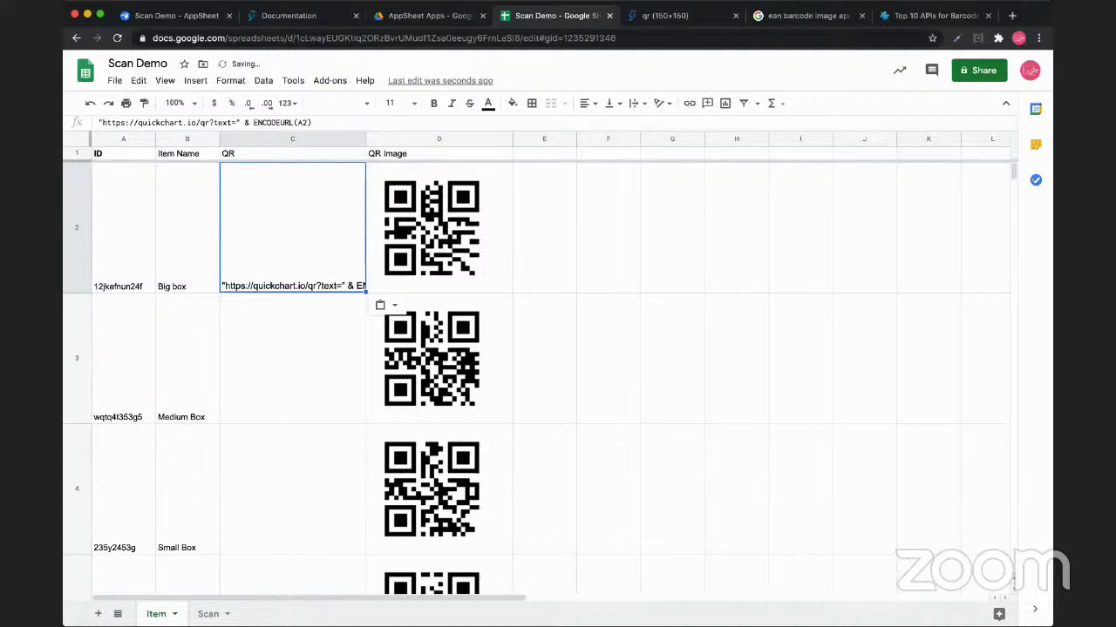
key("Return")
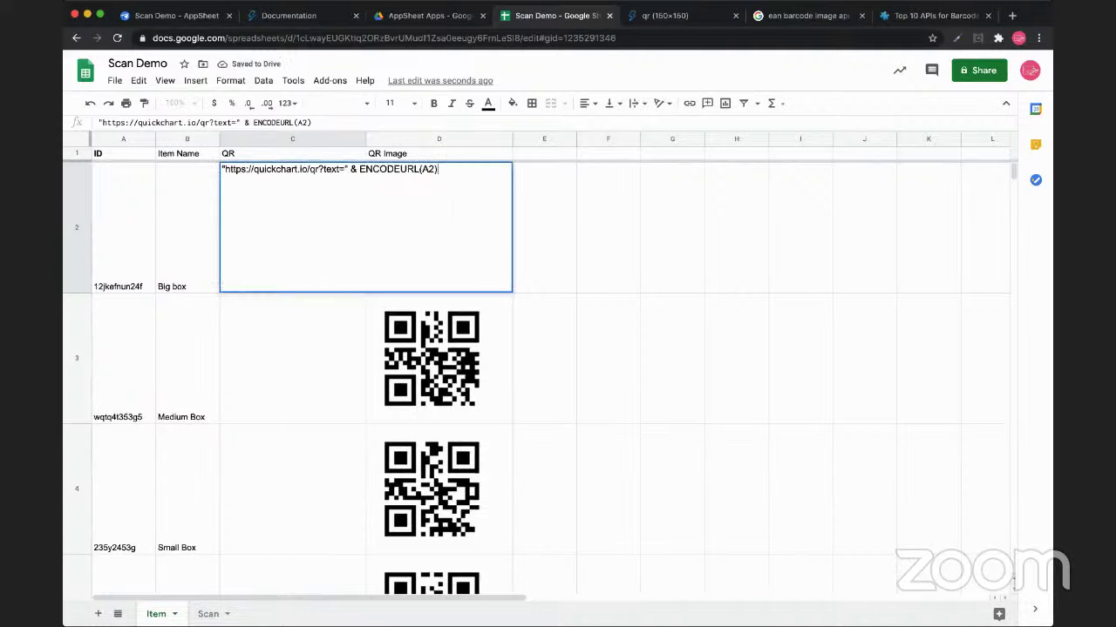
key("Home")
type("=")
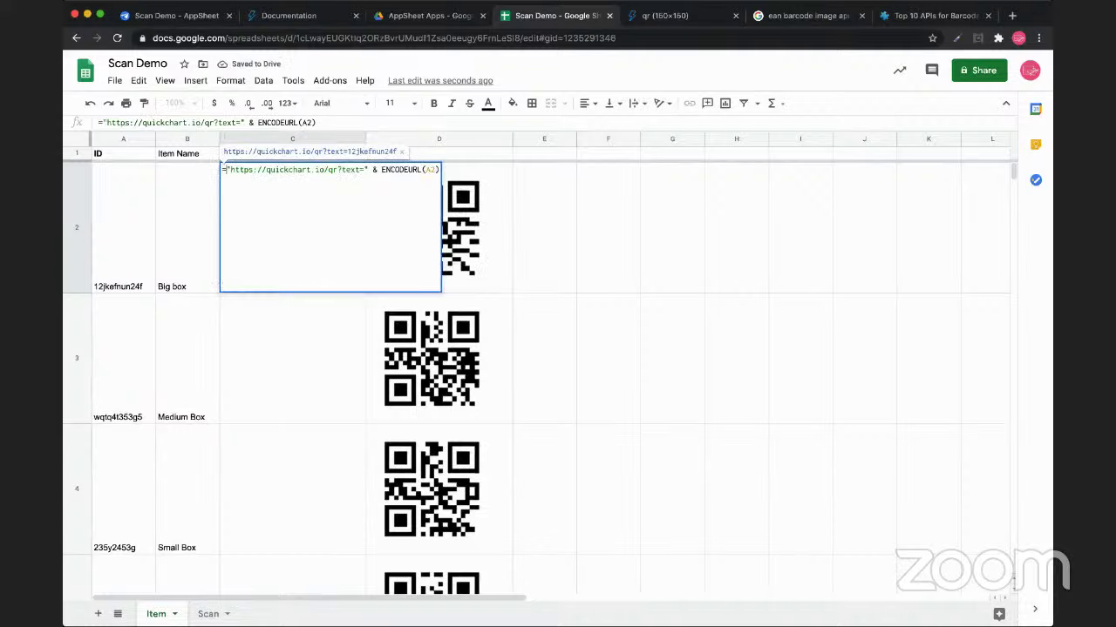
key("Return")
key("Up")
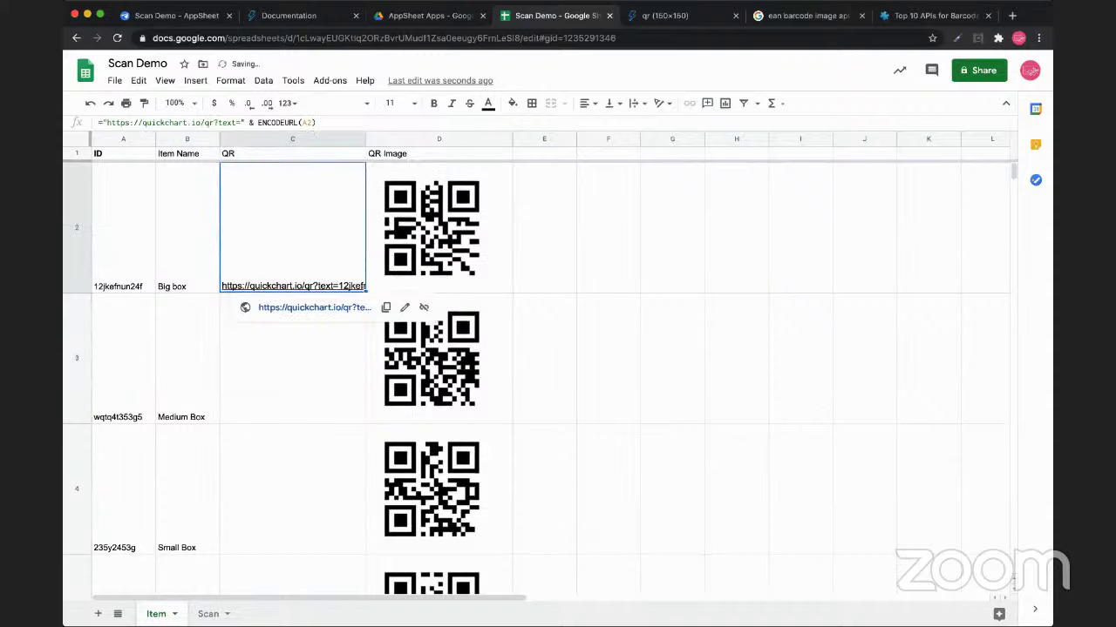
left_click(292, 357)
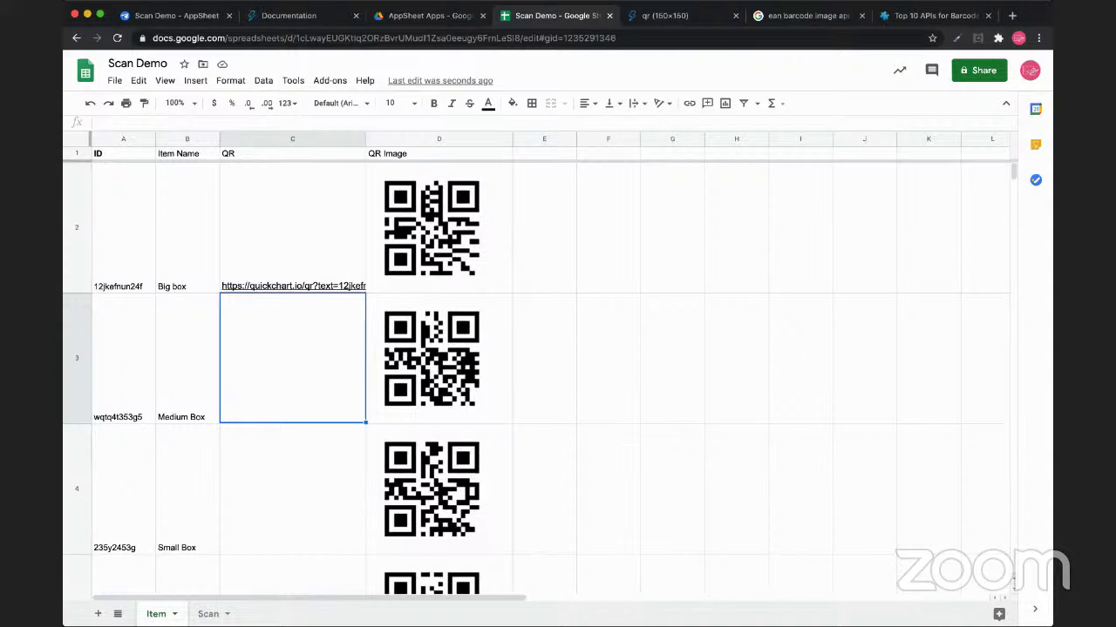
Compare C2's QR link formula with the IMAGE formulas in D2–D4, selecting D2's quickchart URL
left_click(438, 226)
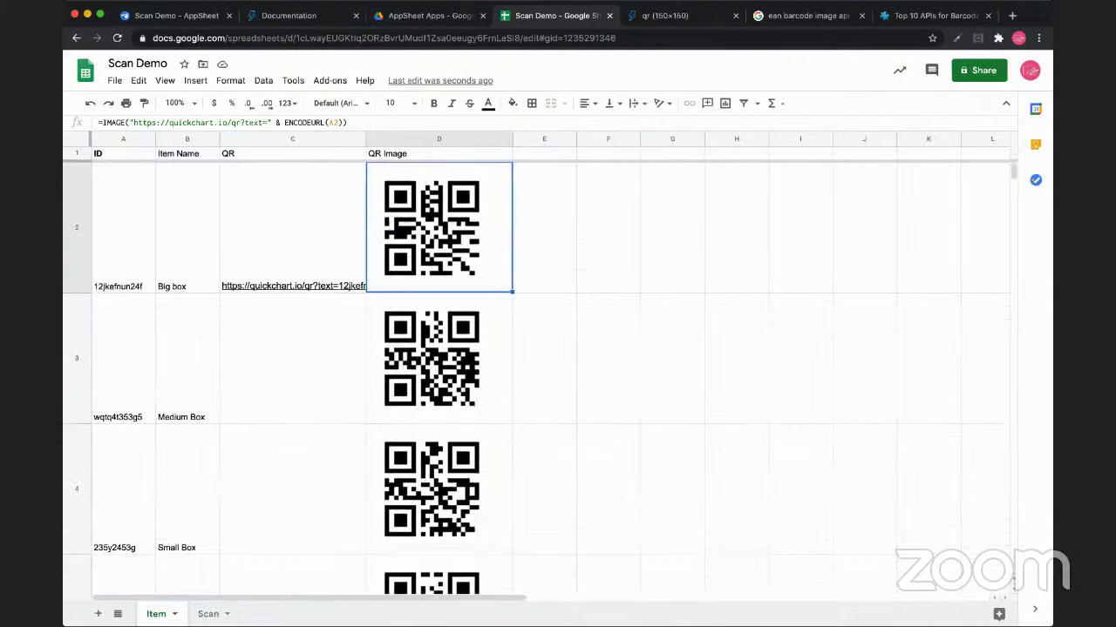
left_click(438, 357)
left_click(439, 488)
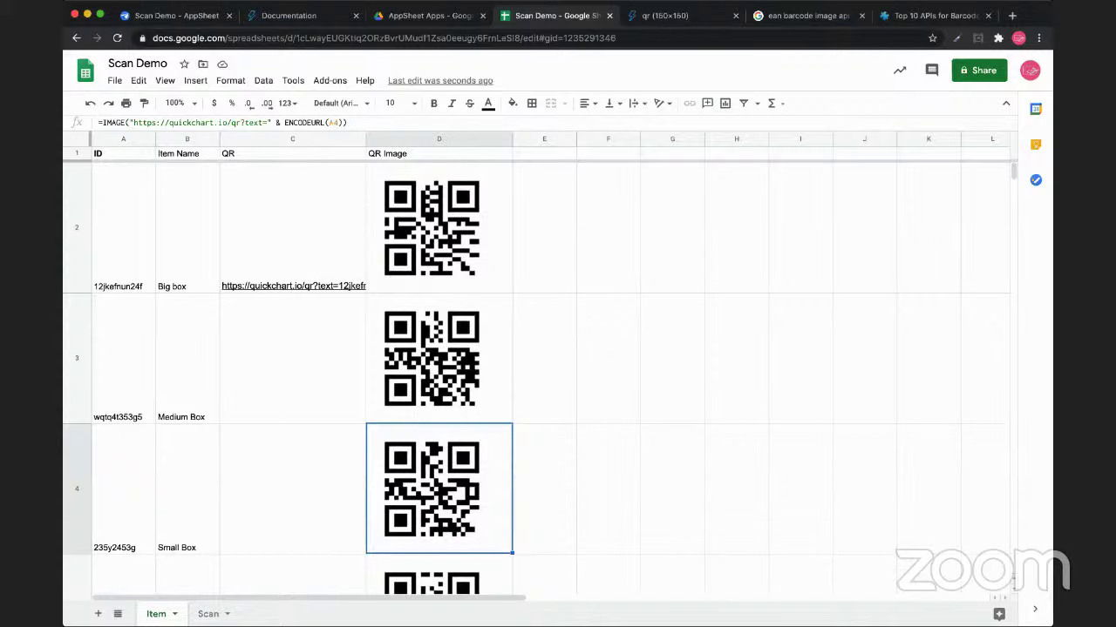
left_click(292, 227)
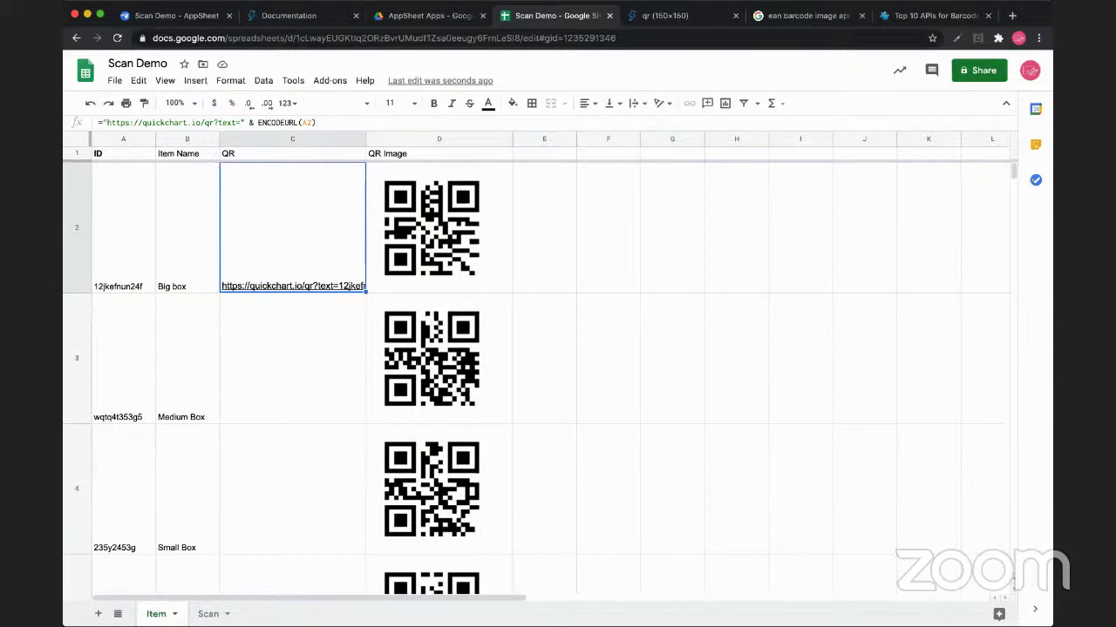
left_click(439, 228)
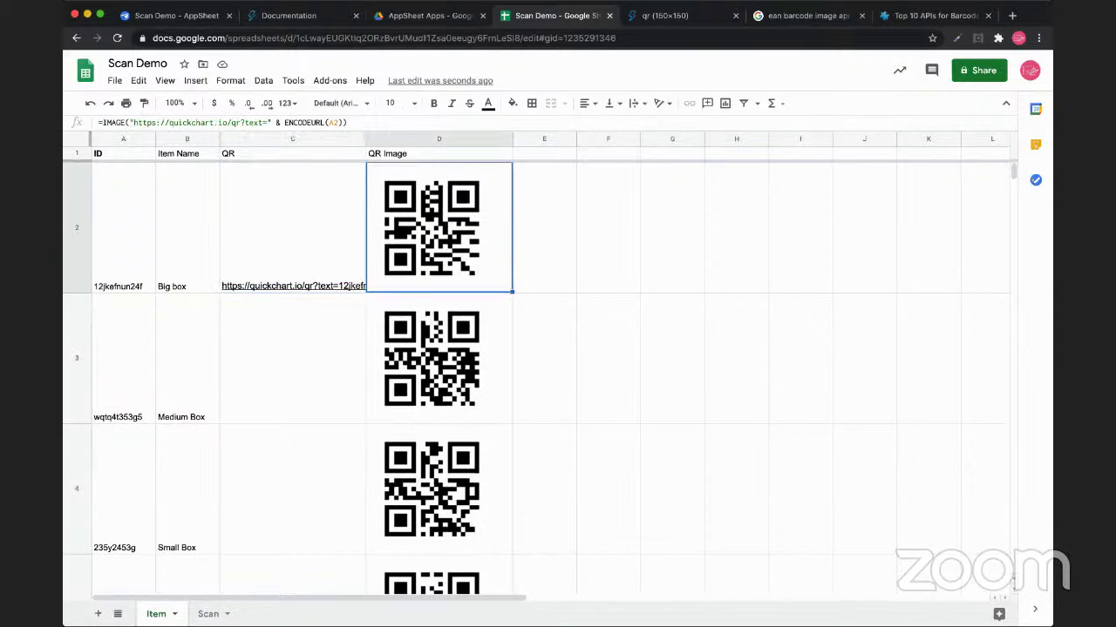
left_click(293, 227)
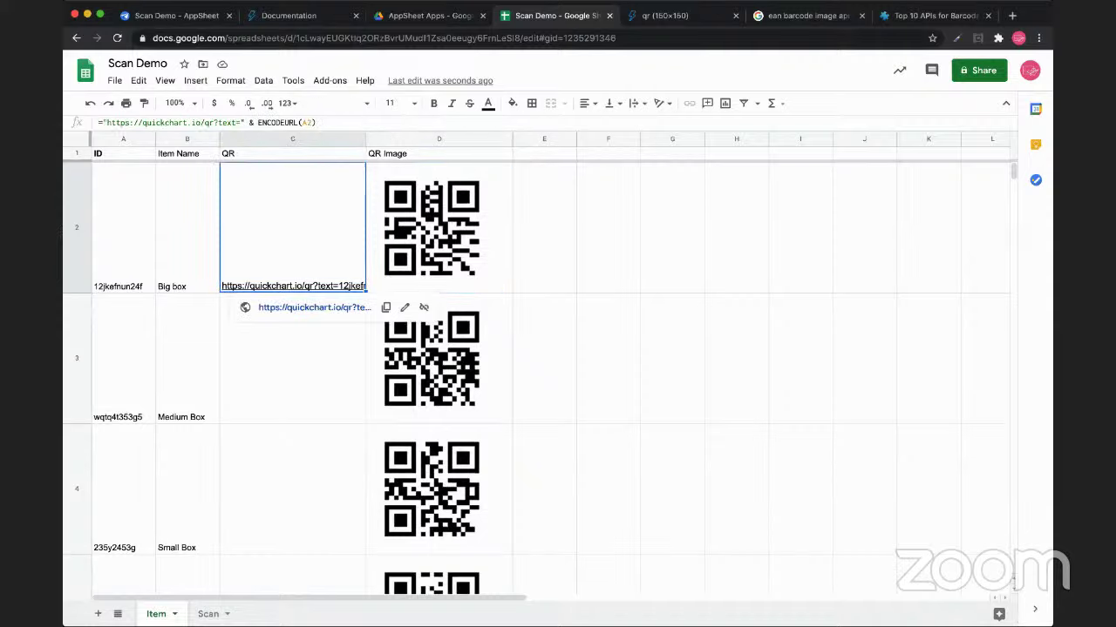
left_click(439, 227)
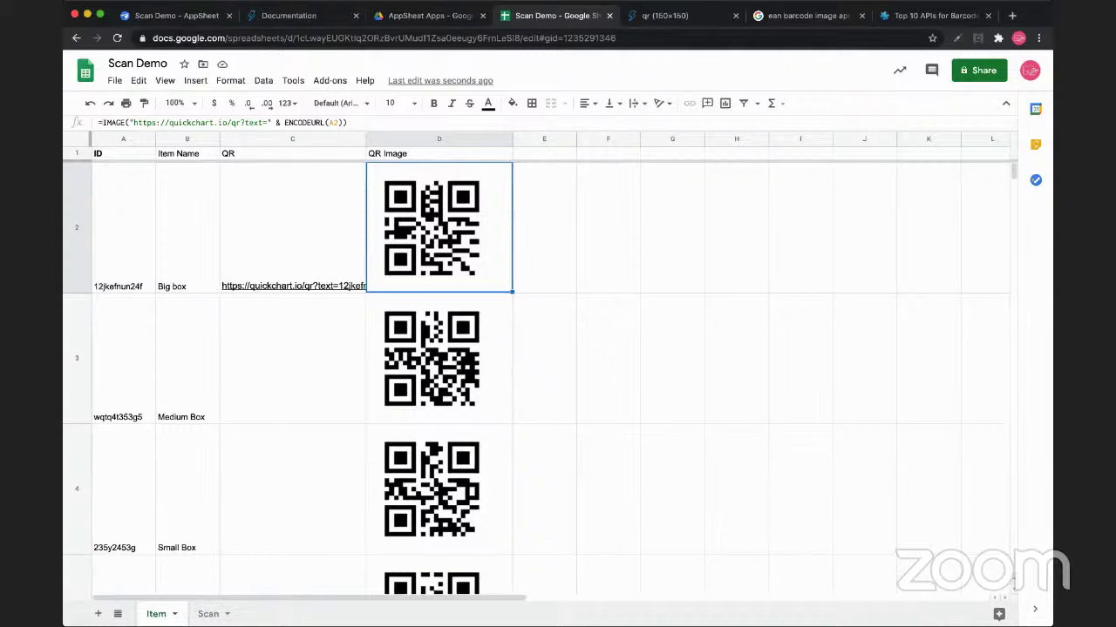
left_click_drag(129, 122, 288, 16)
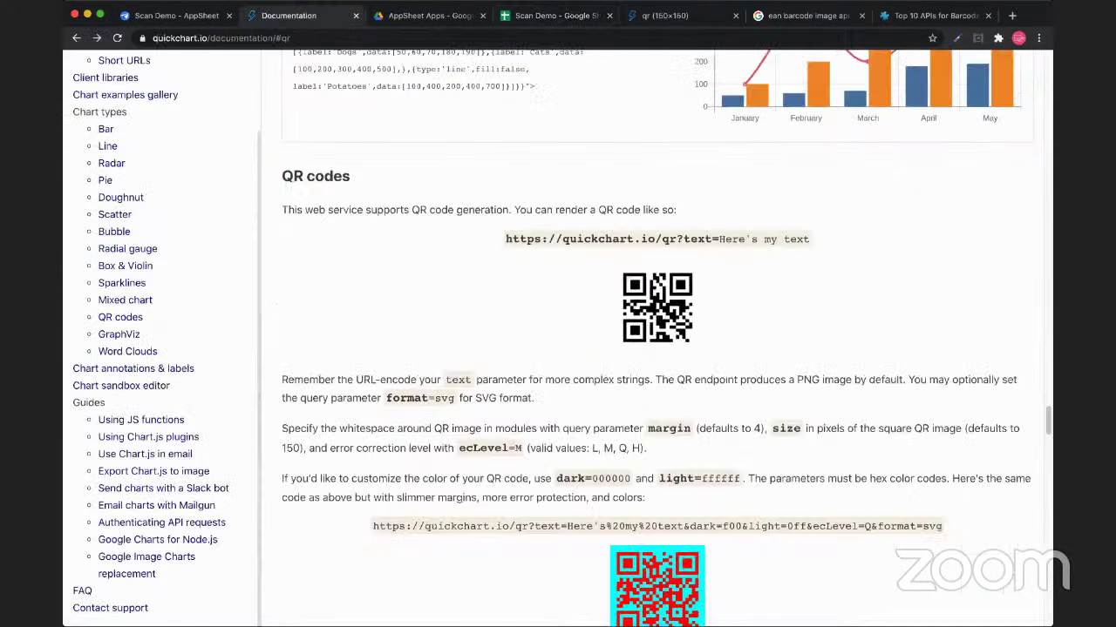
Review the QuickChart QR size, margin, ecLevel and colour parameters, then return to AppSheet
scroll(656, 339, "down", 3)
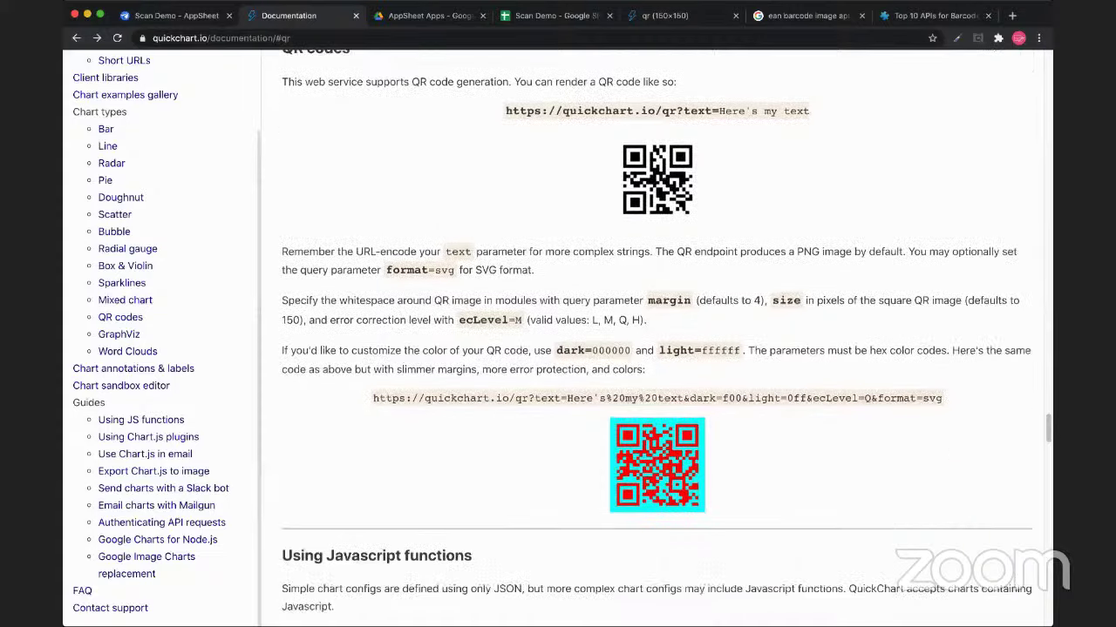
scroll(656, 339, "up", 2)
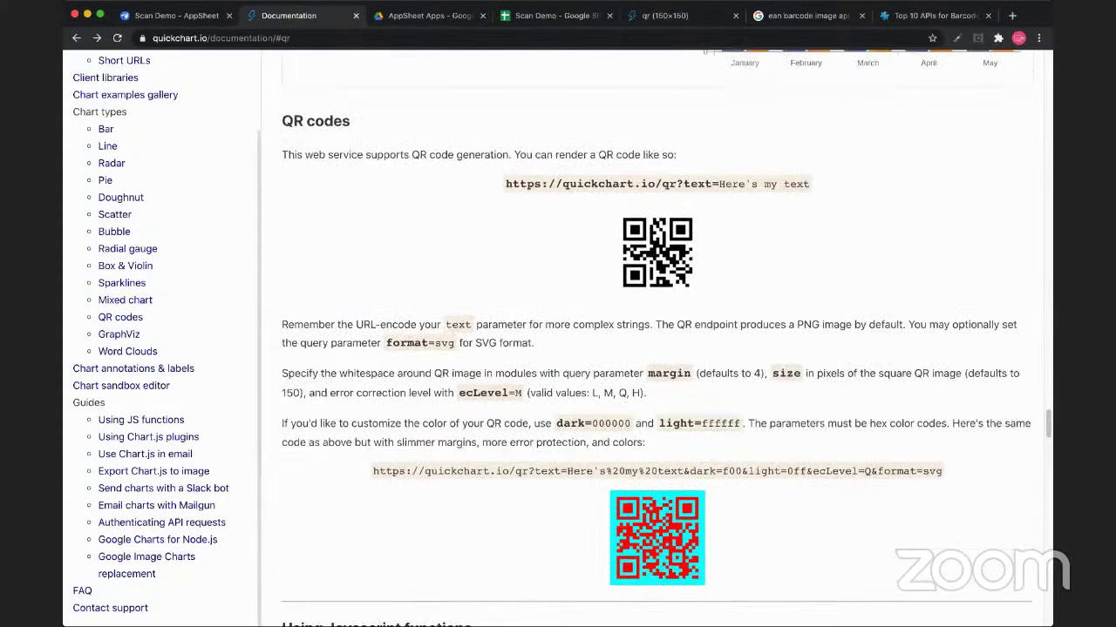
double_click(785, 373)
left_click_drag(647, 373, 696, 373)
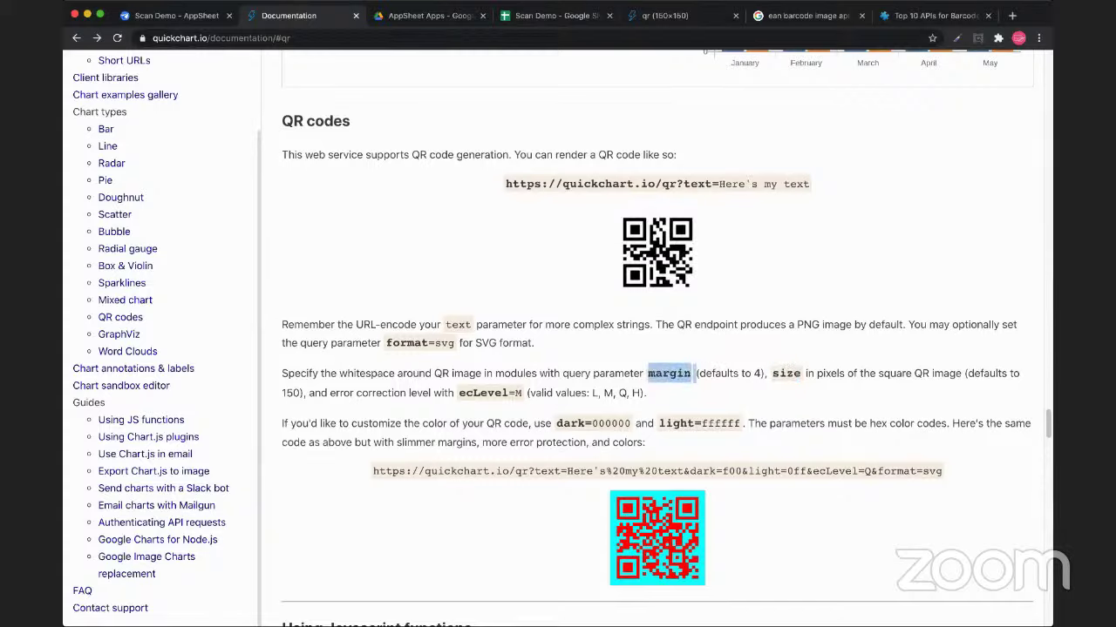
left_click_drag(460, 393, 740, 423)
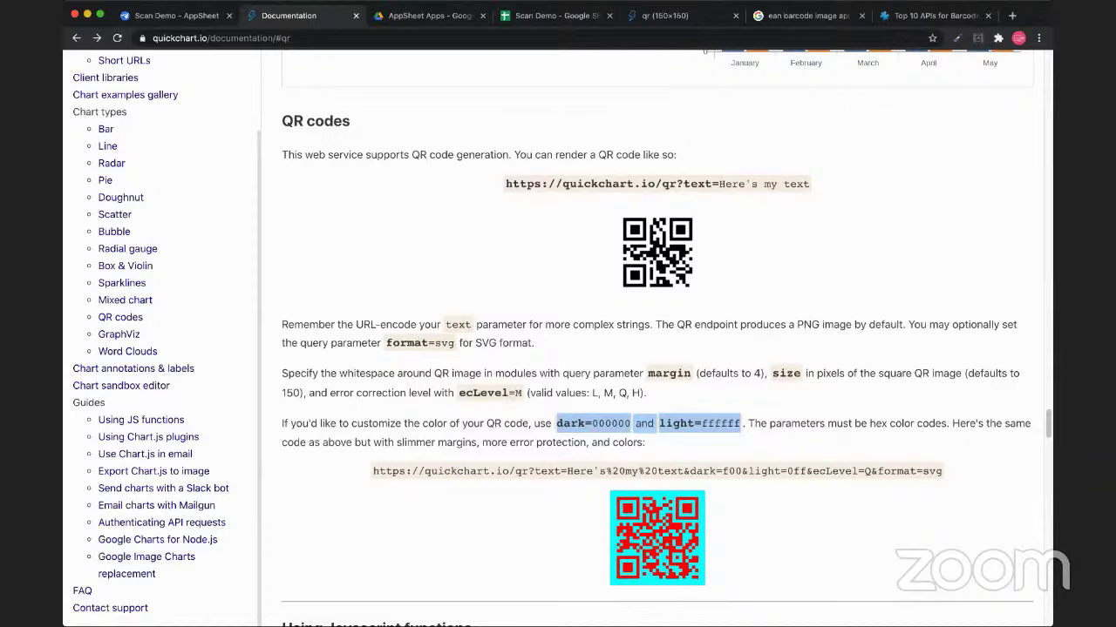
left_click(740, 424)
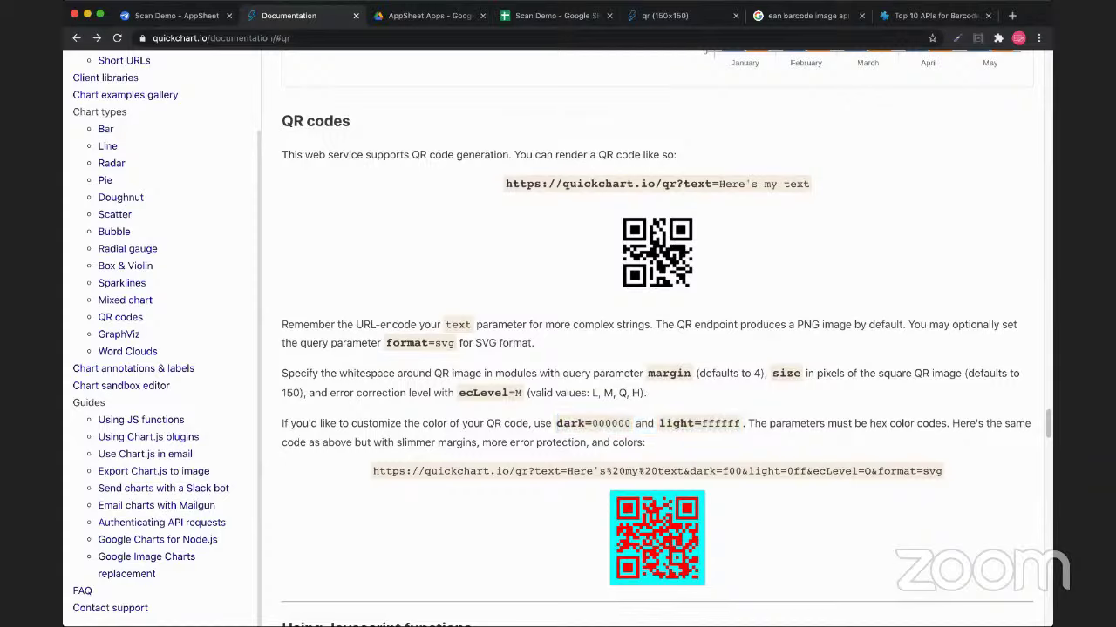
left_click_drag(454, 344, 339, 325)
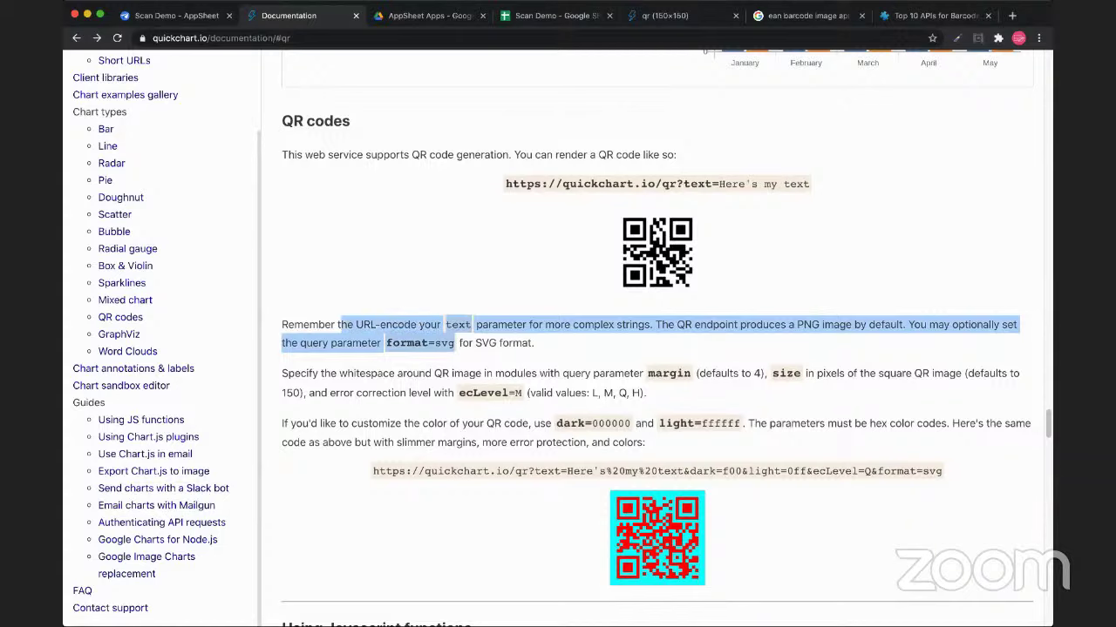
left_click(339, 324)
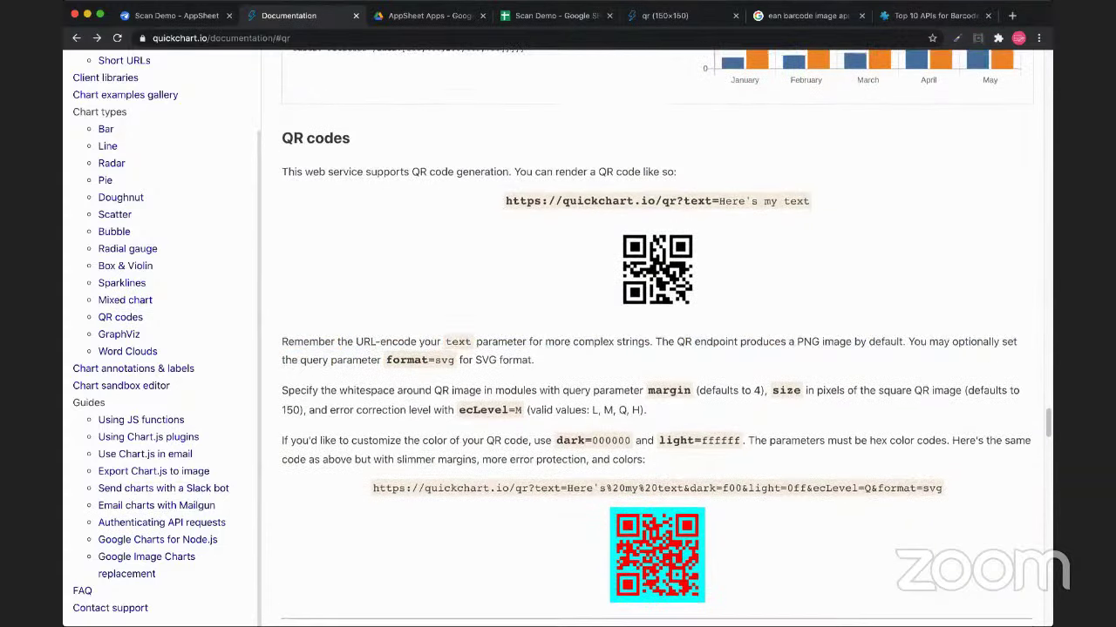
scroll(657, 338, "down", 1)
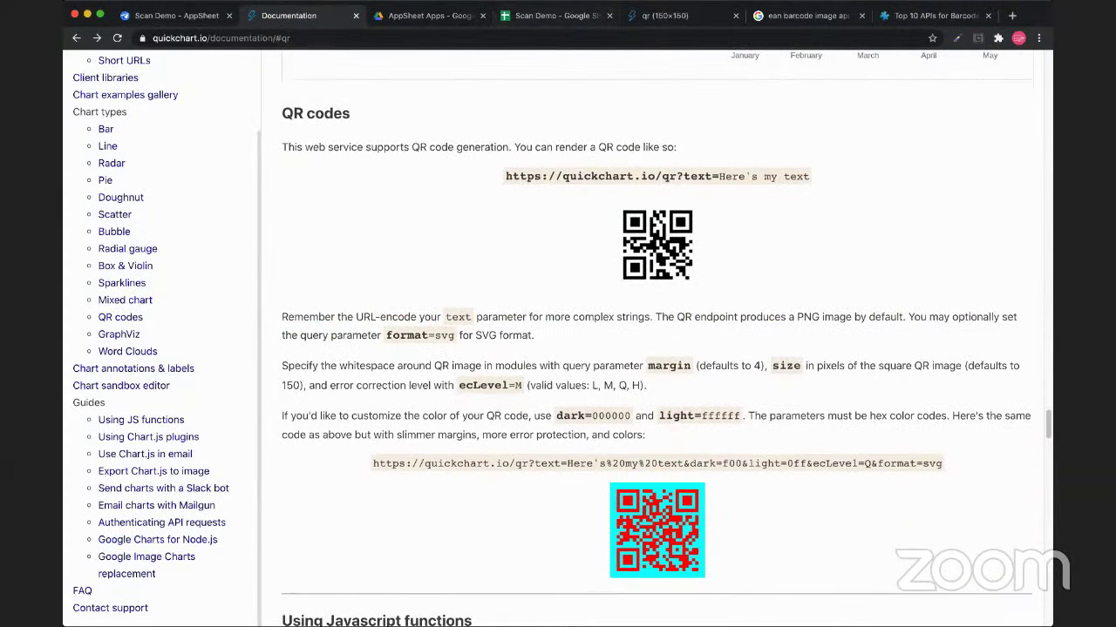
key("ctrl+shift+Tab")
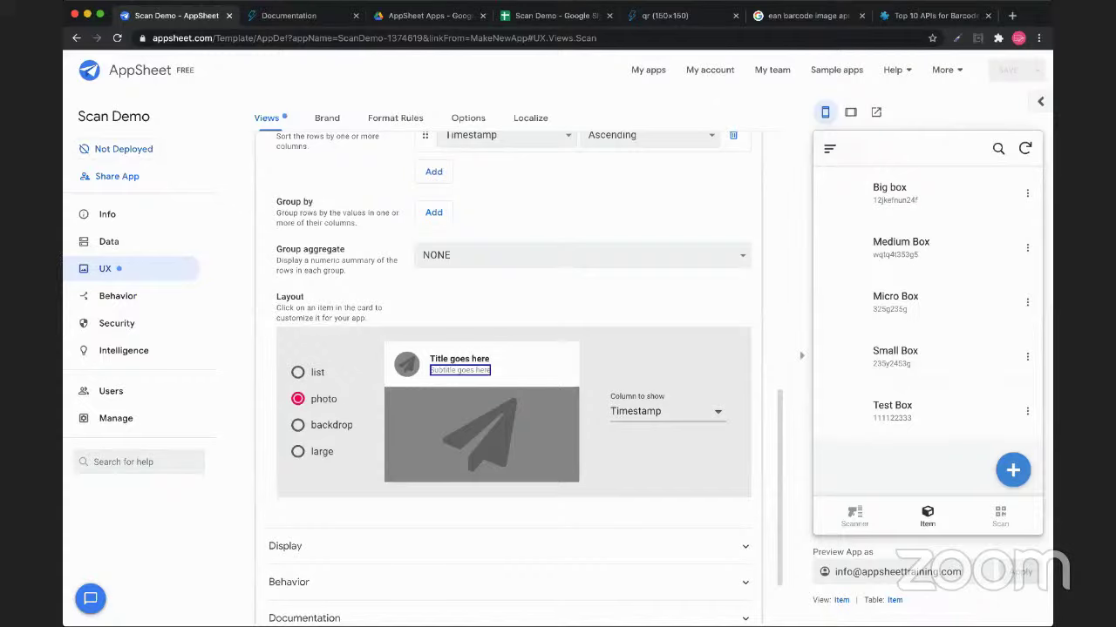
Switch the app preview to the Scan view to show records with their QR codes
left_click(1025, 261)
left_click(1000, 516)
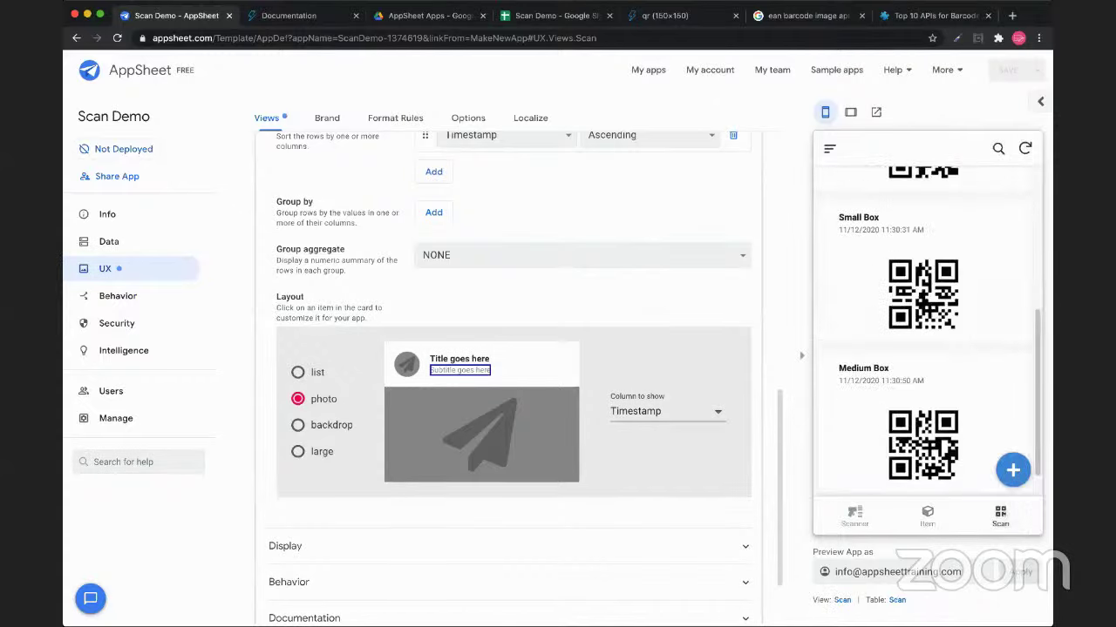
scroll(927, 331, "up", 5)
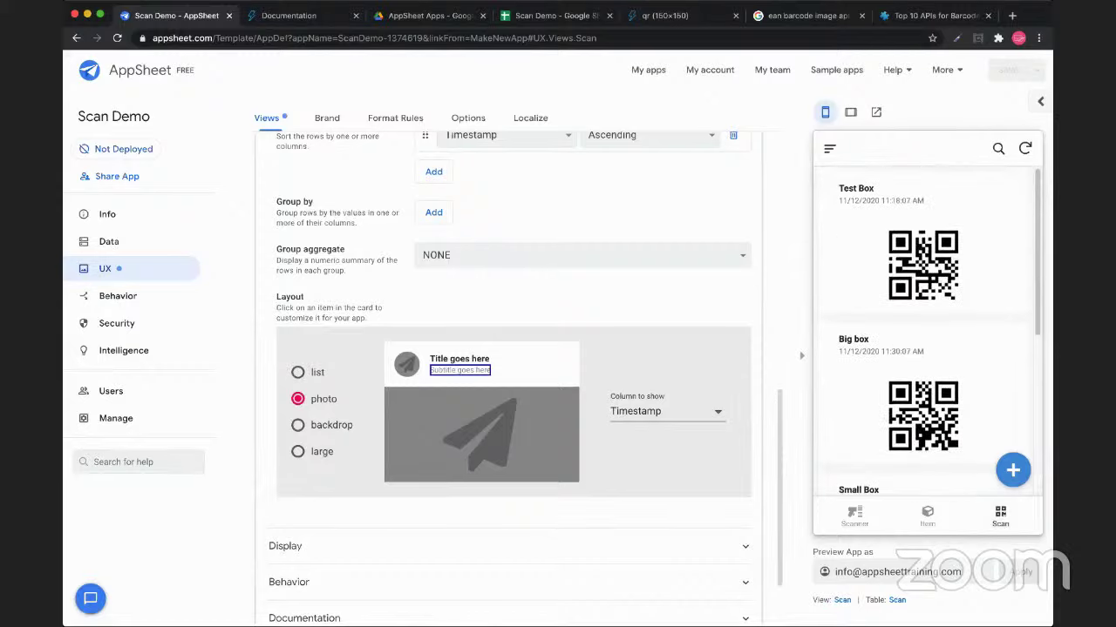
Regenerate the structure under Data > Columns so Item lists QR Image, then return to Sheets
left_click(109, 242)
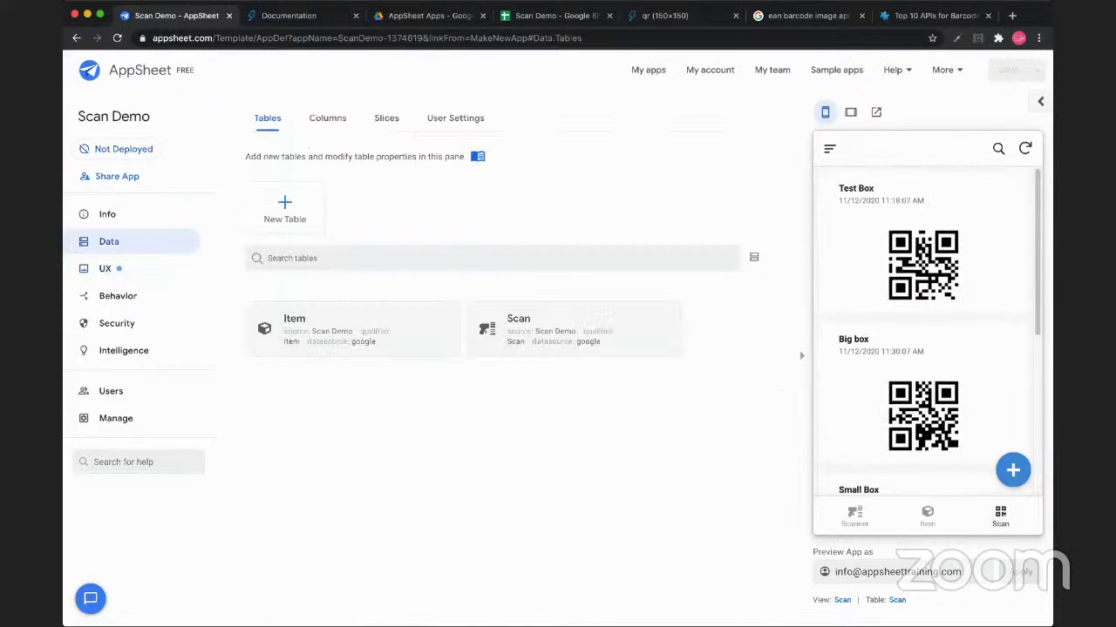
left_click(327, 118)
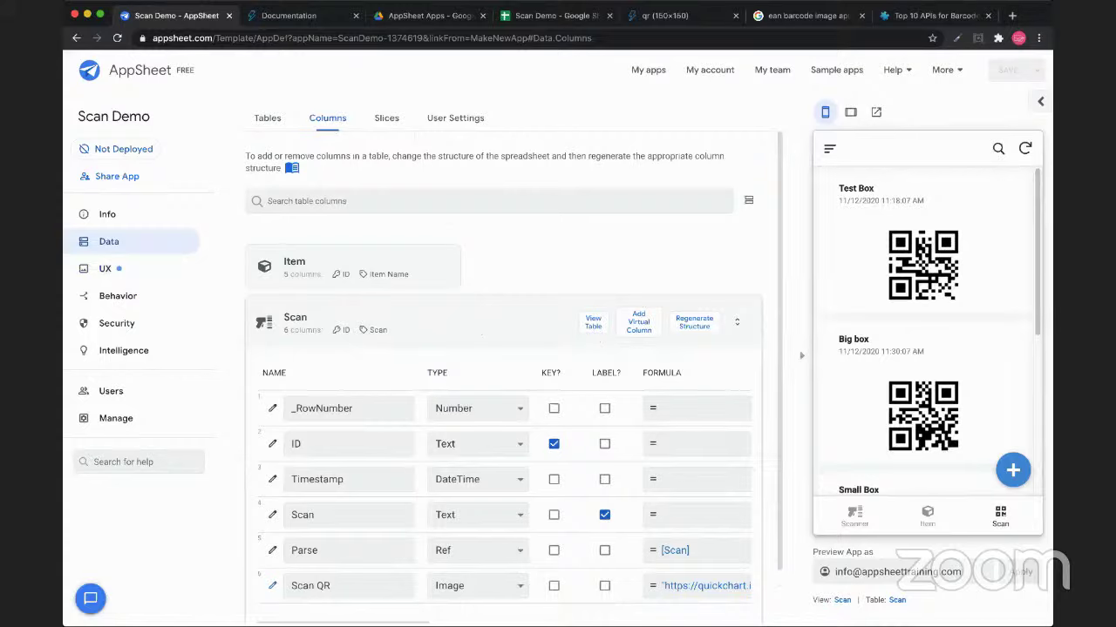
left_click(694, 321)
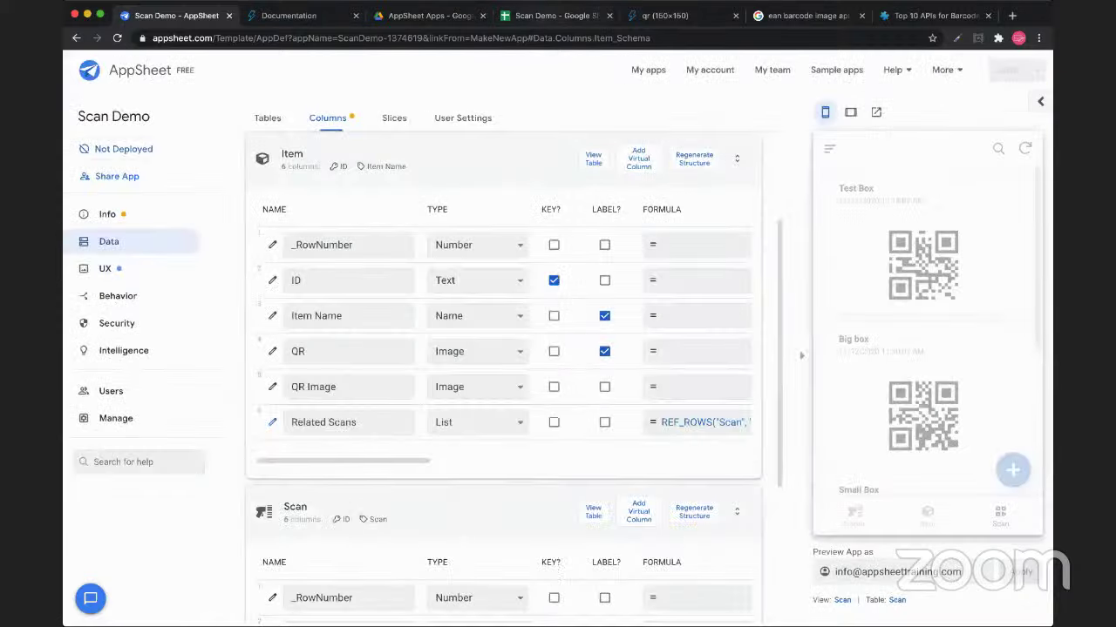
key("super+4")
key("Down")
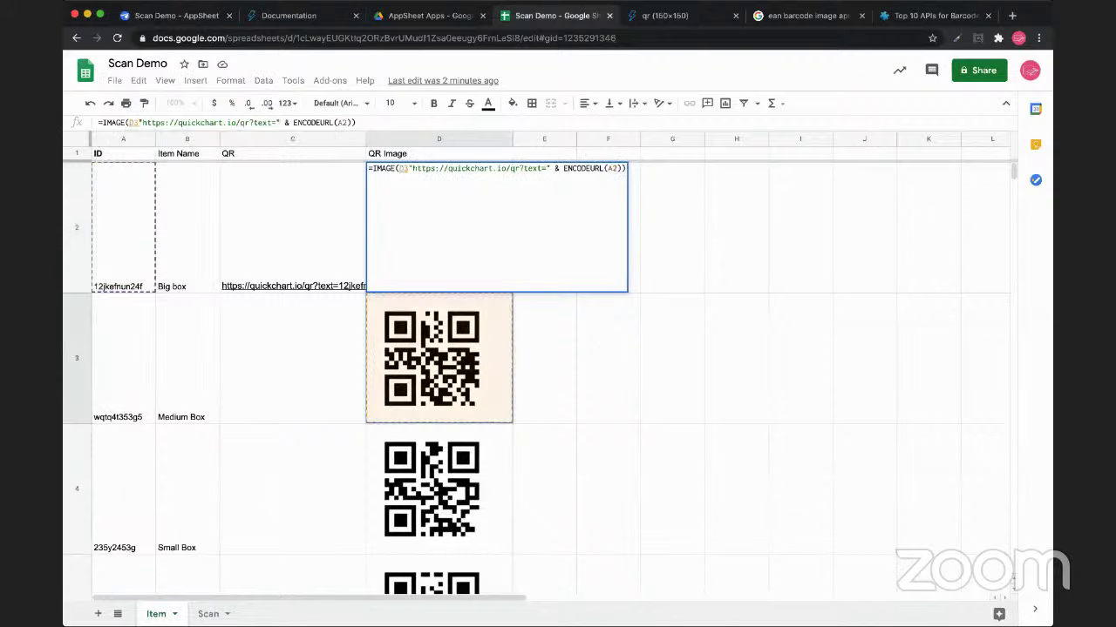
Cancel the D2 edit, fill C2's QR link formula into C3 and C4, then return to AppSheet
key("Escape")
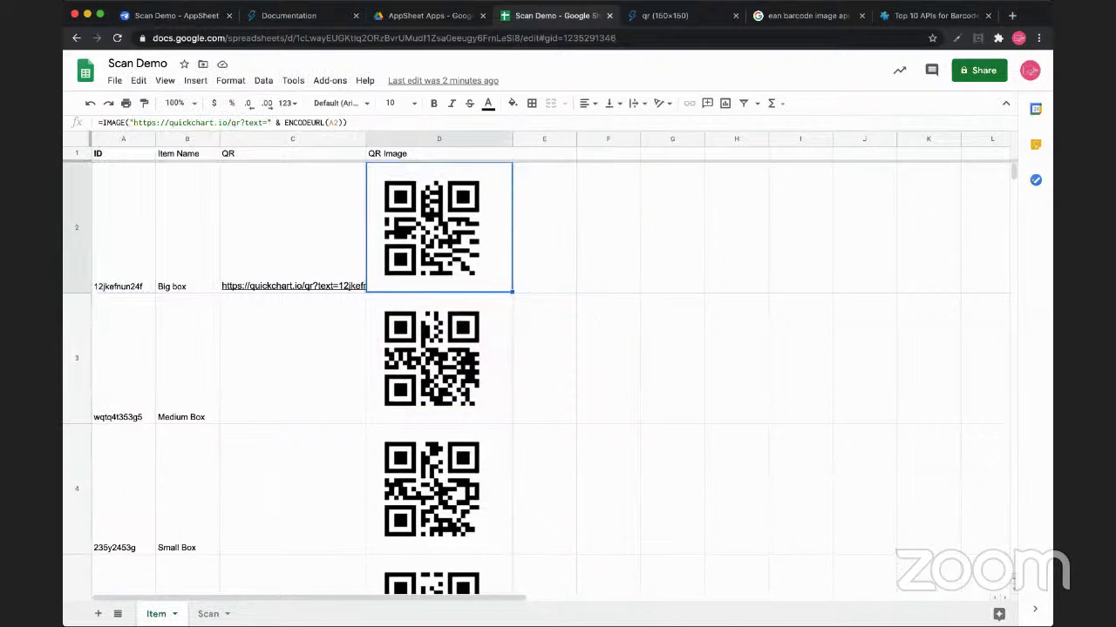
key("ctrl+space")
key("Left")
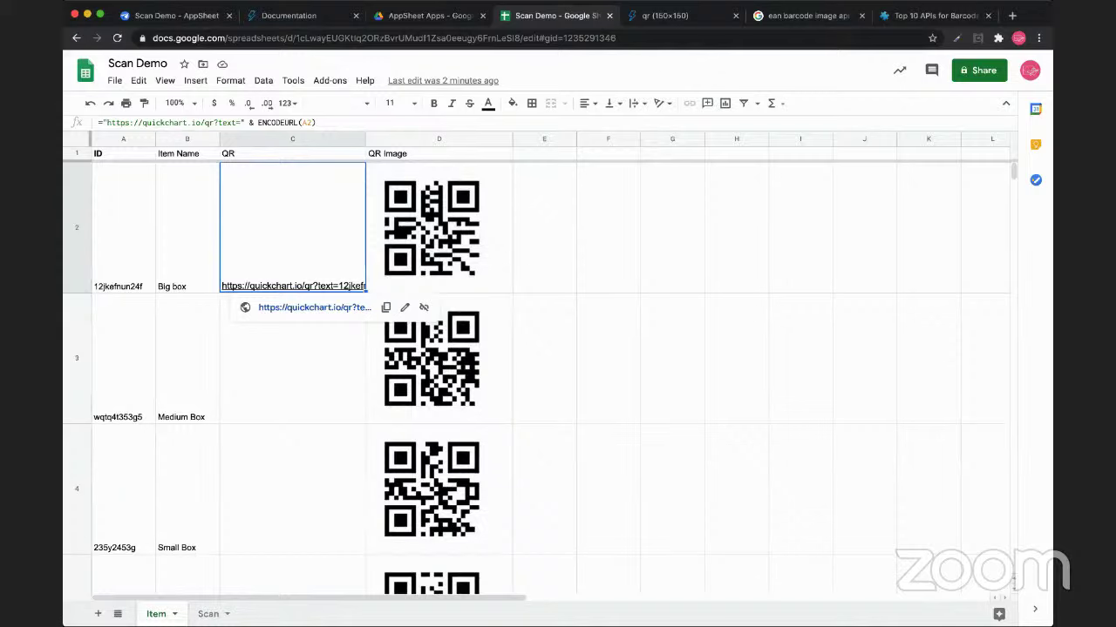
key("ctrl+Return")
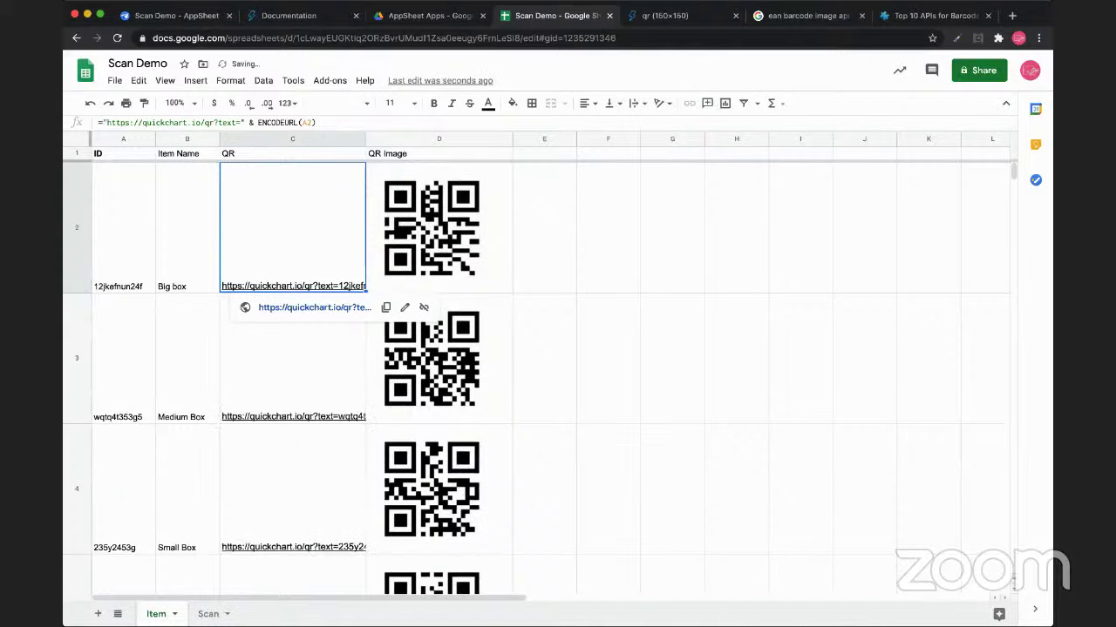
key("Down")
key("Down")
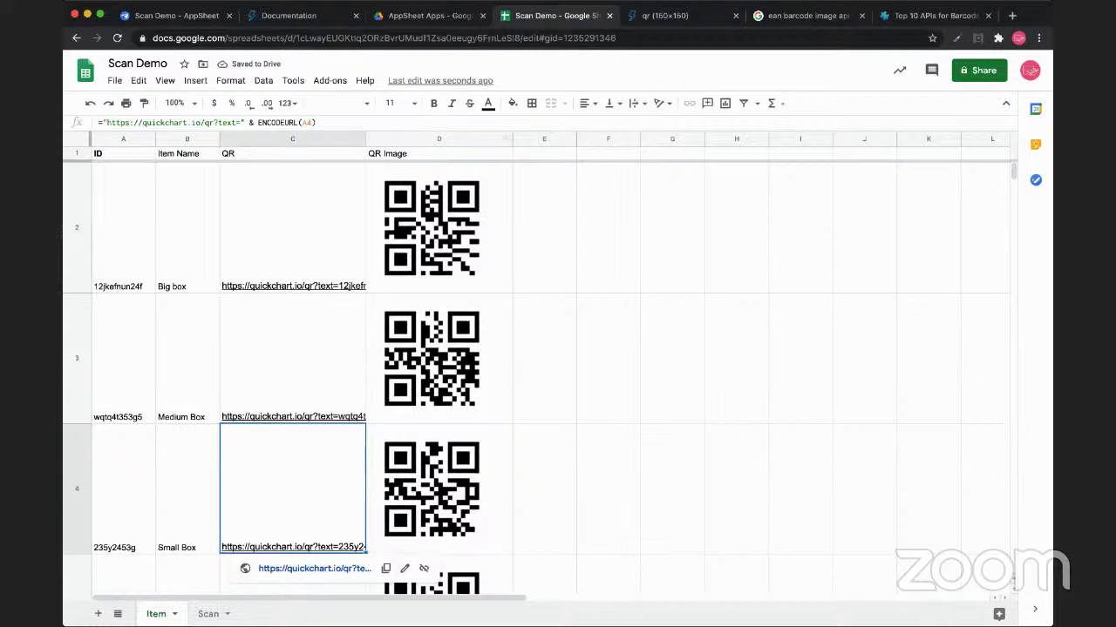
left_click(439, 227)
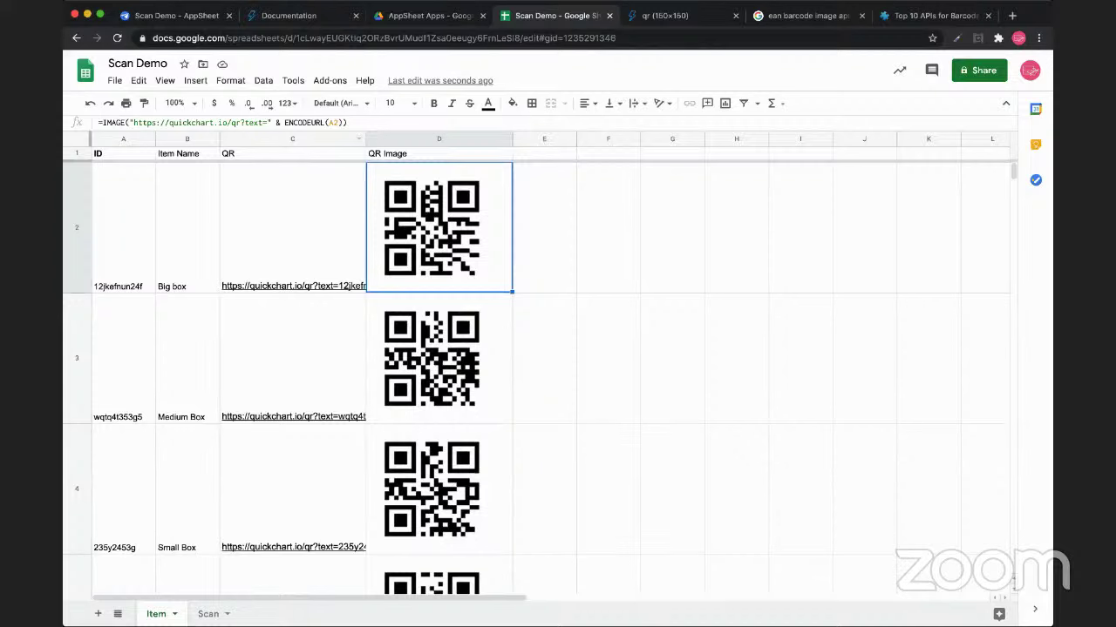
left_click(174, 15)
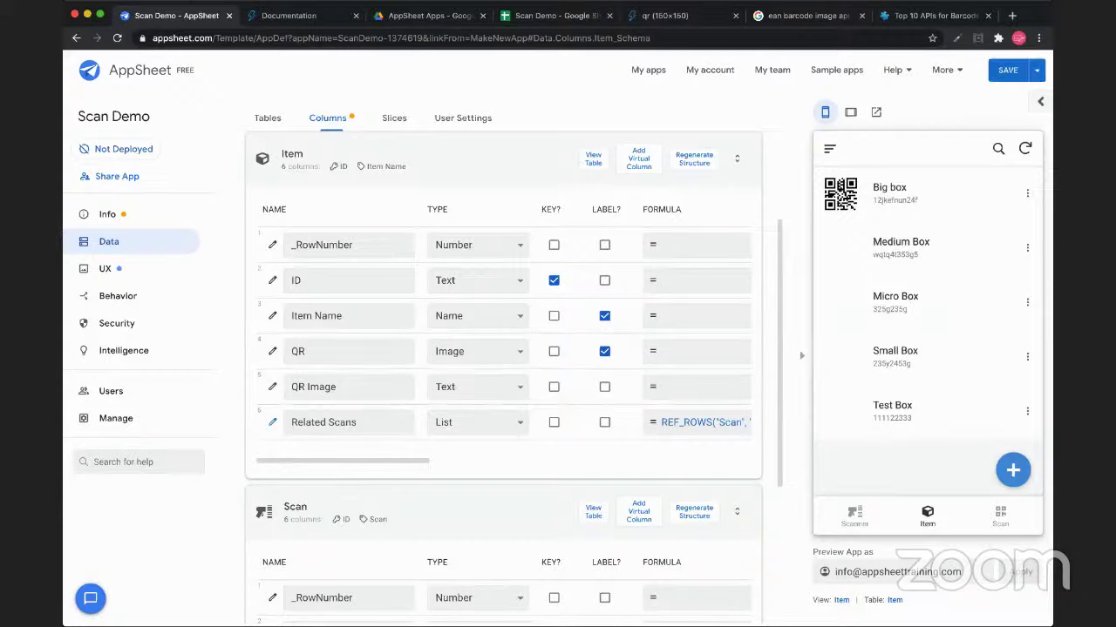
Review the Item columns and check the Item view's Column to show is QR, then return to Sheets
scroll(504, 331, "right", 3)
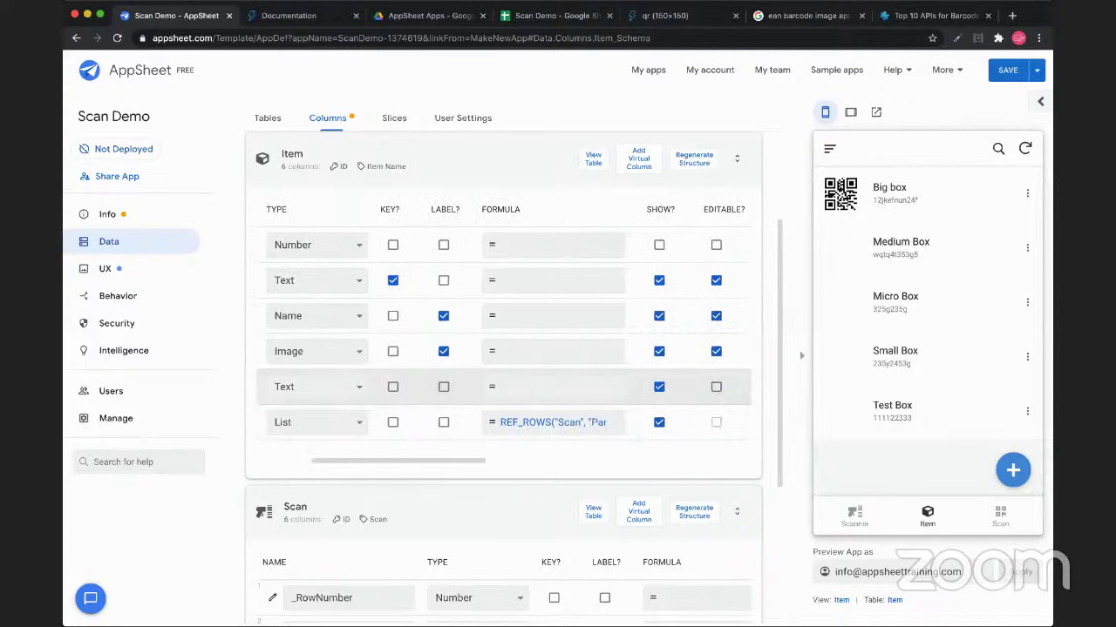
scroll(504, 331, "left", 5)
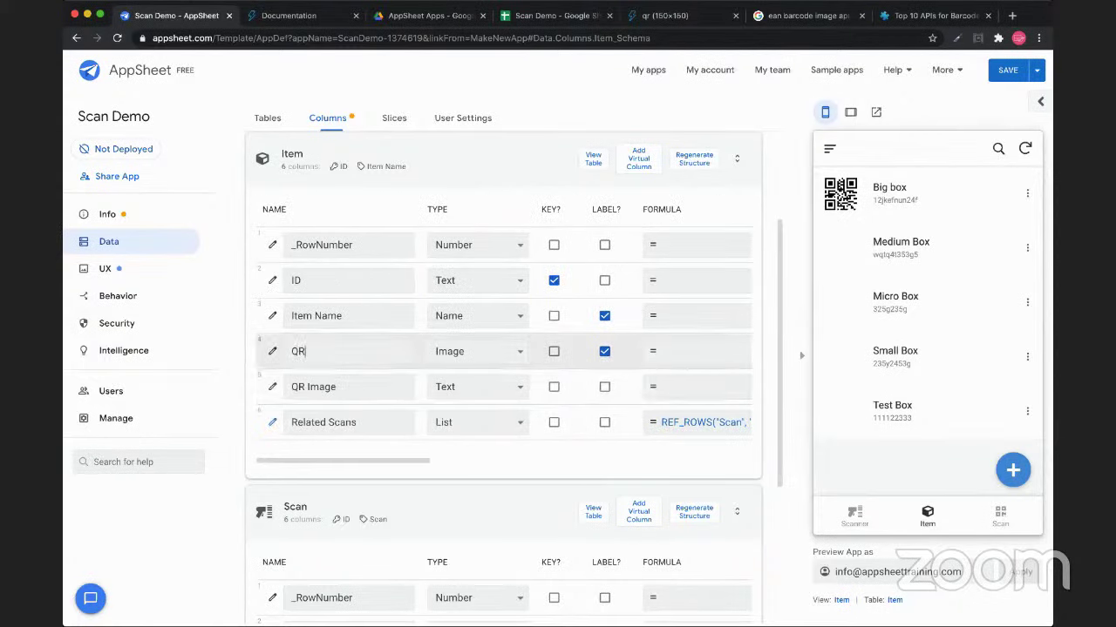
double_click(301, 352)
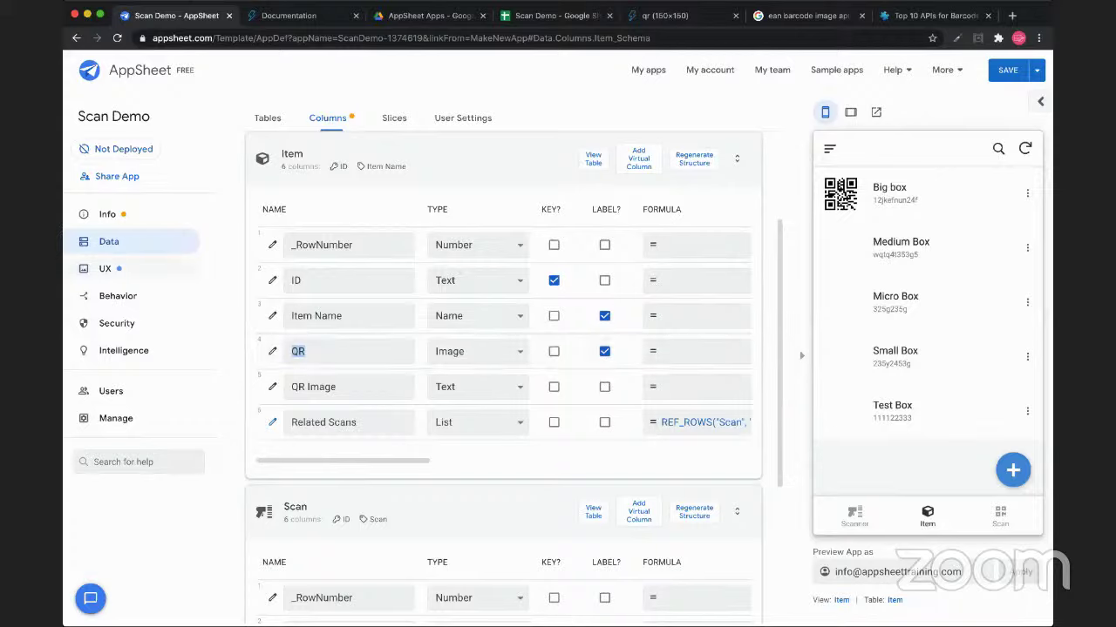
left_click(105, 268)
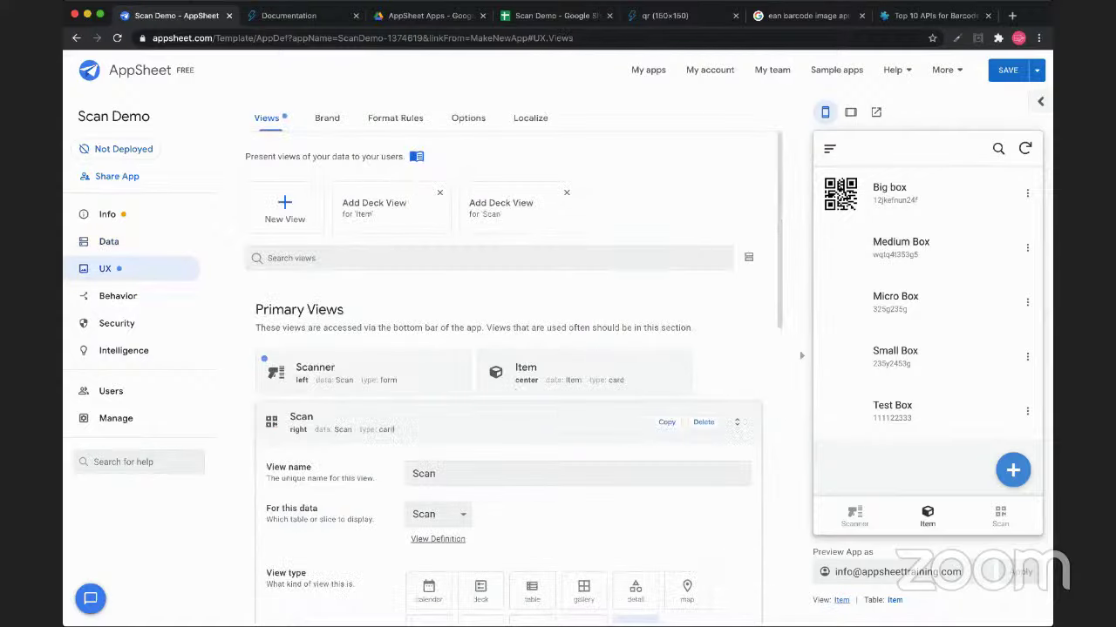
left_click(841, 600)
scroll(508, 374, "down", 4)
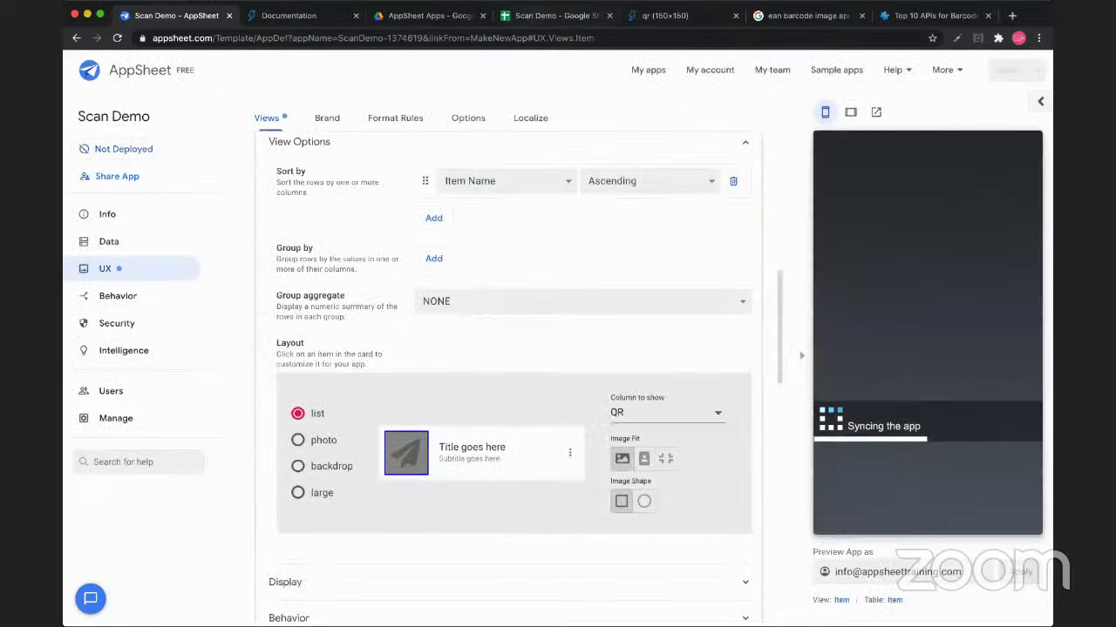
key("super+4")
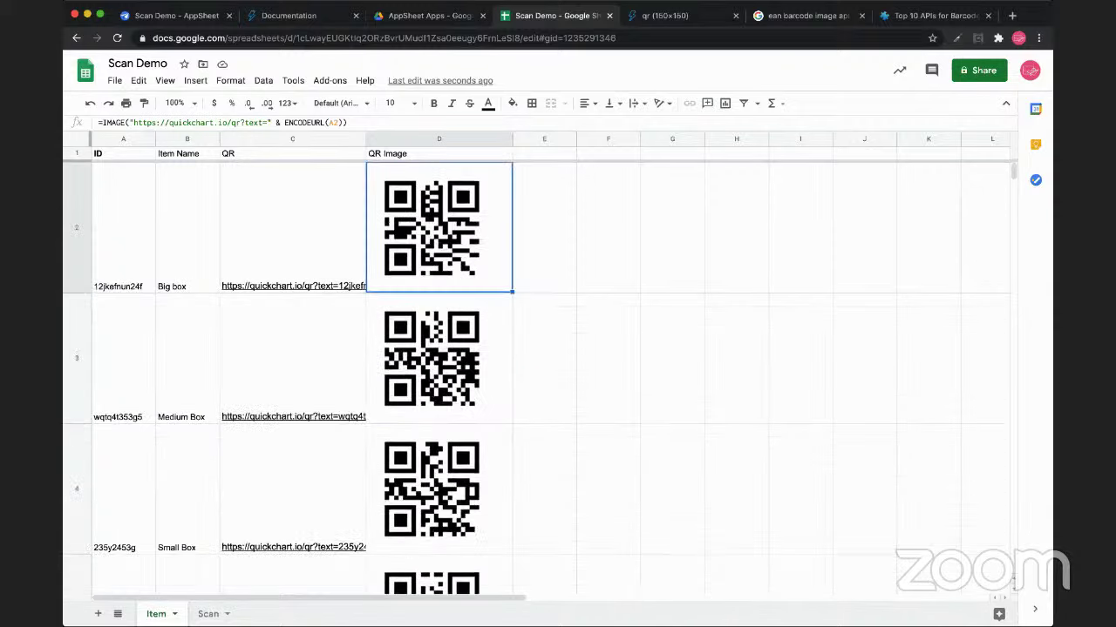
Review the QR Image IMAGE formulas in cells D2–D5, then return to the QuickChart QR documentation
left_click(439, 358)
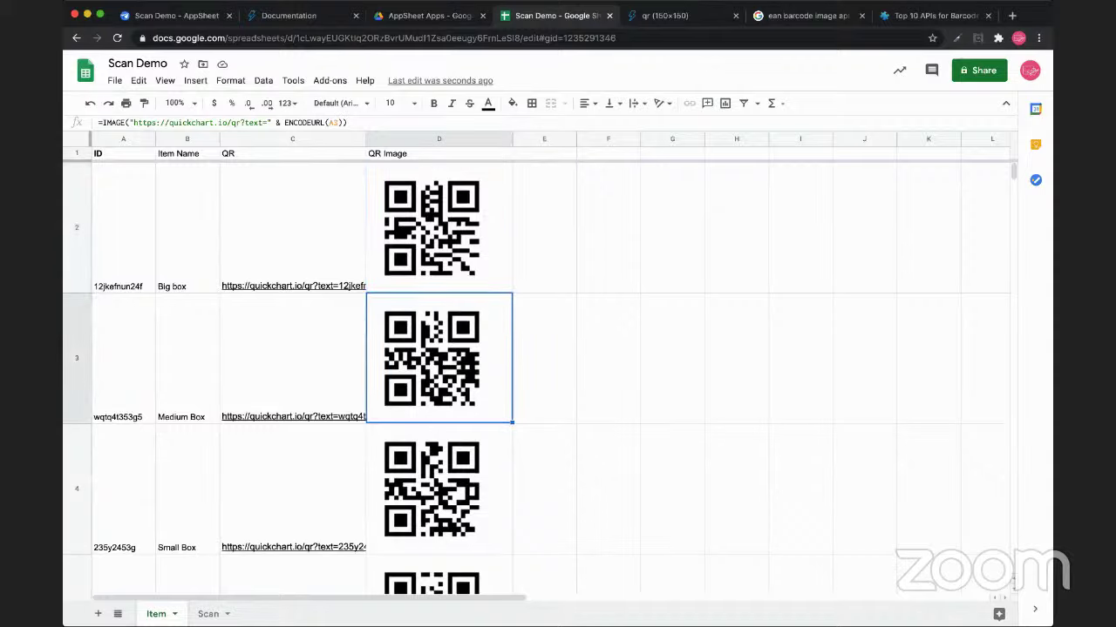
left_click(439, 489)
left_click(439, 575)
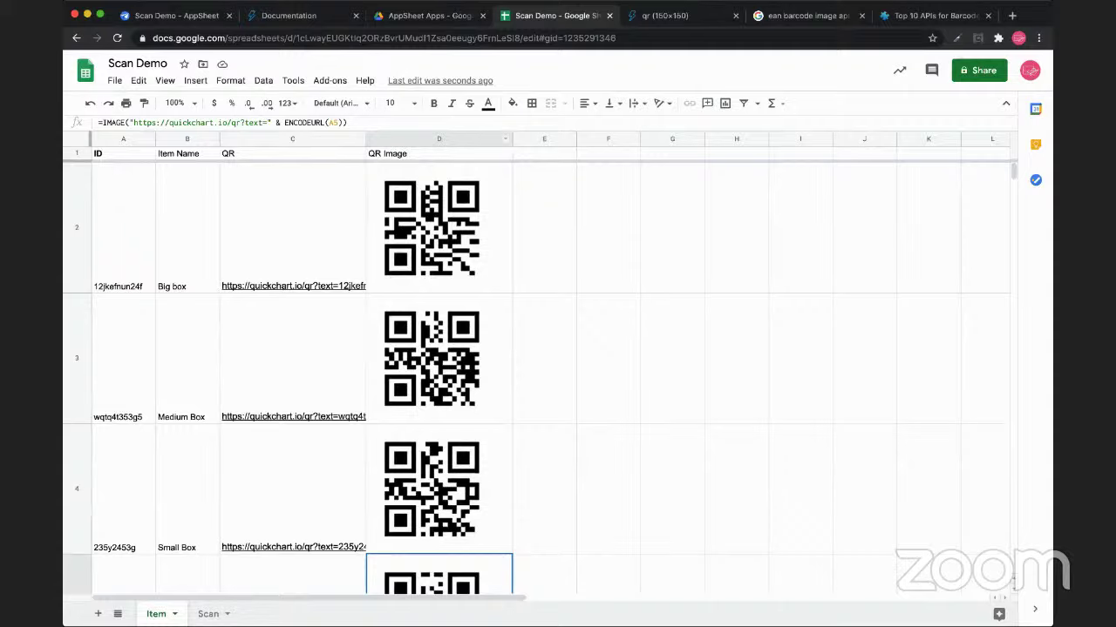
left_click(439, 227)
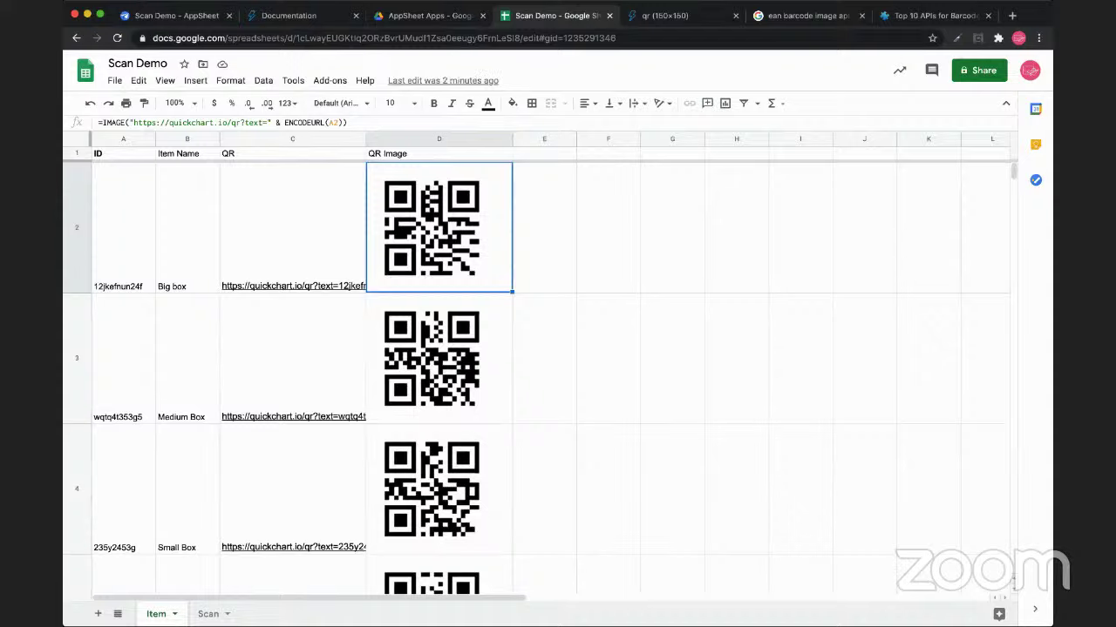
left_click(440, 358)
left_click(439, 228)
left_click(439, 358)
left_click(439, 489)
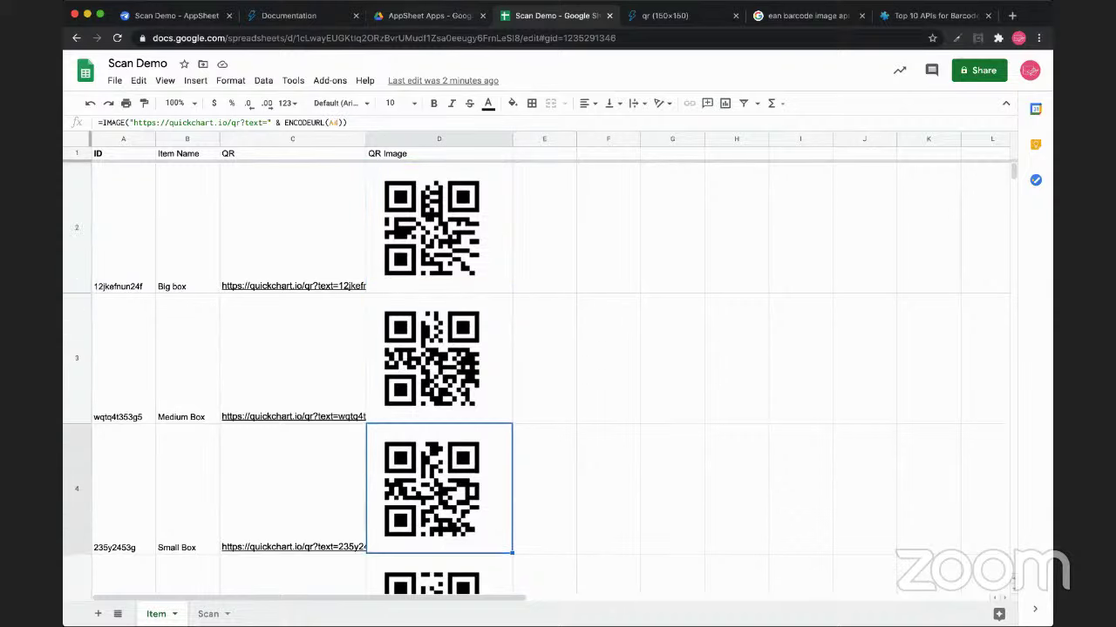
key("ctrl+shift+Tab")
key("ctrl+shift+Tab")
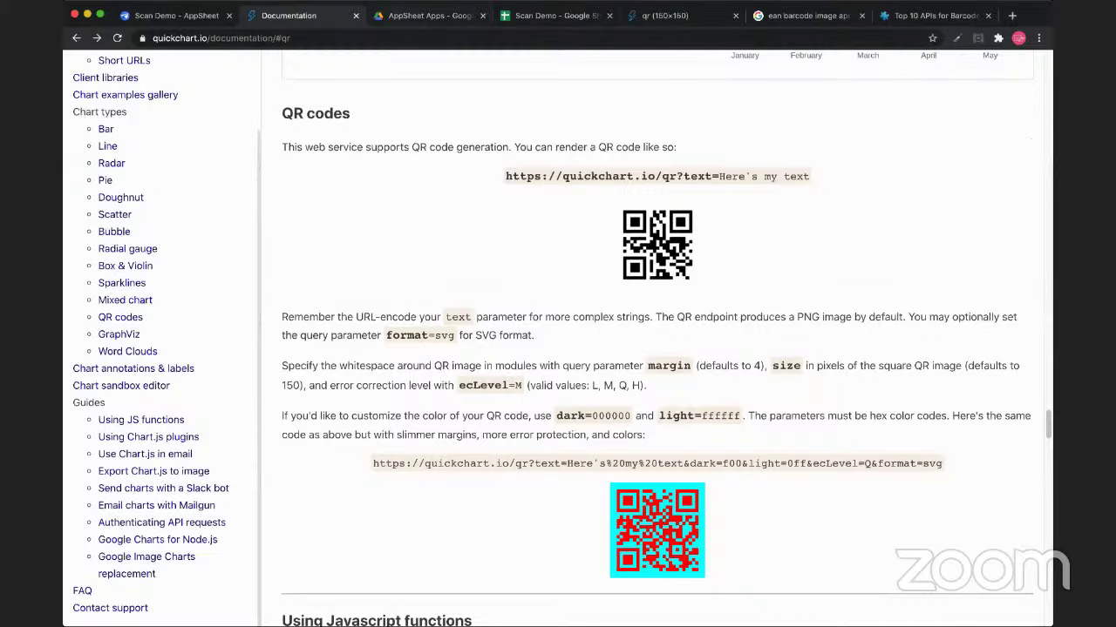
Switch to the Scan Demo - AppSheet browser tab
key("ctrl+Tab")
key("ctrl+shift+Tab")
key("ctrl+shift+Tab")
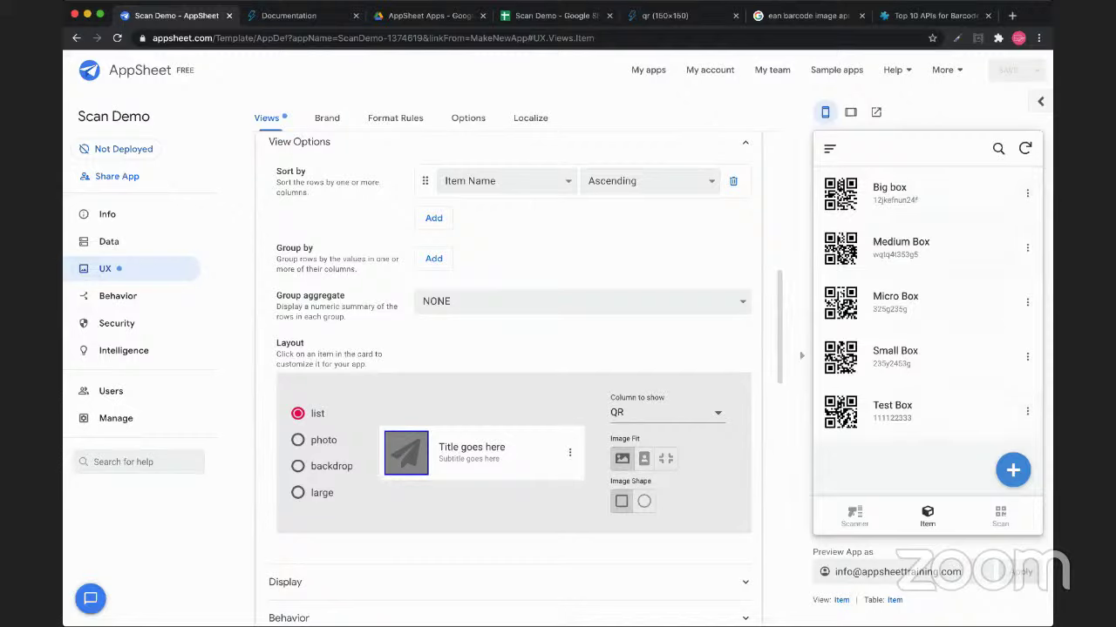
Browse the preview's Scan records, open the Big box scan for editing, then view the Item and Scan data tables
left_click(999, 516)
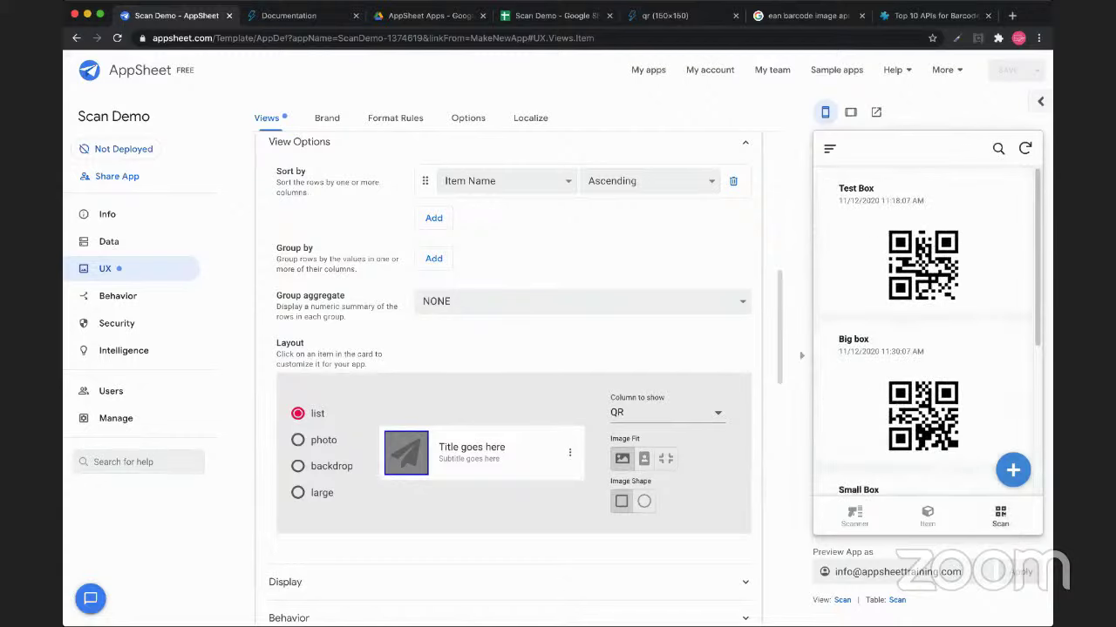
scroll(933, 331, "down", 3)
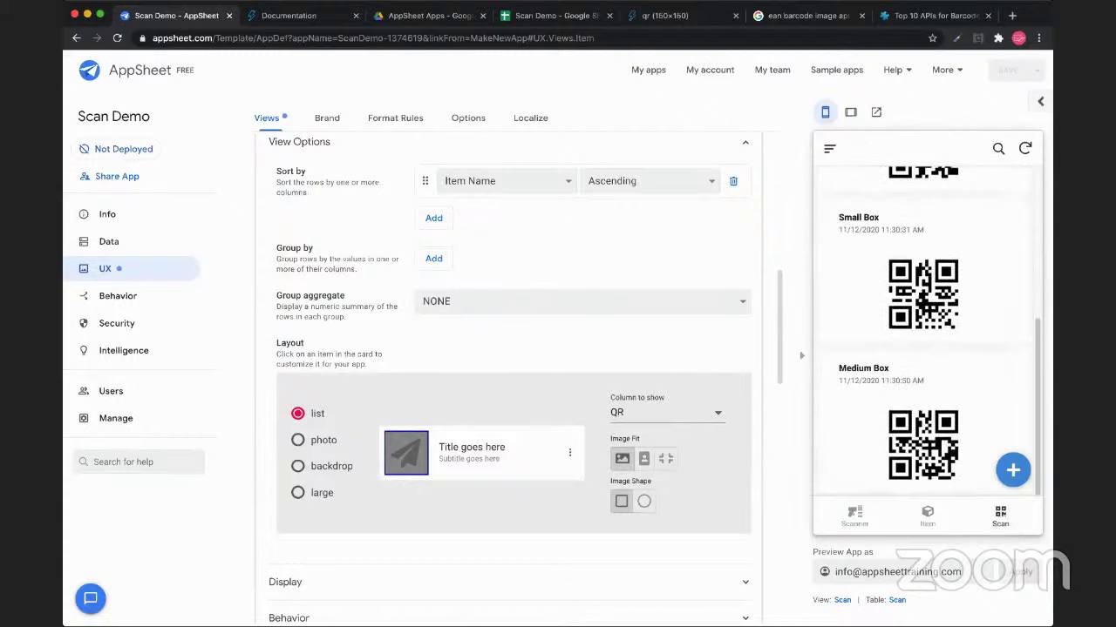
scroll(926, 331, "up", 4)
left_click(923, 357)
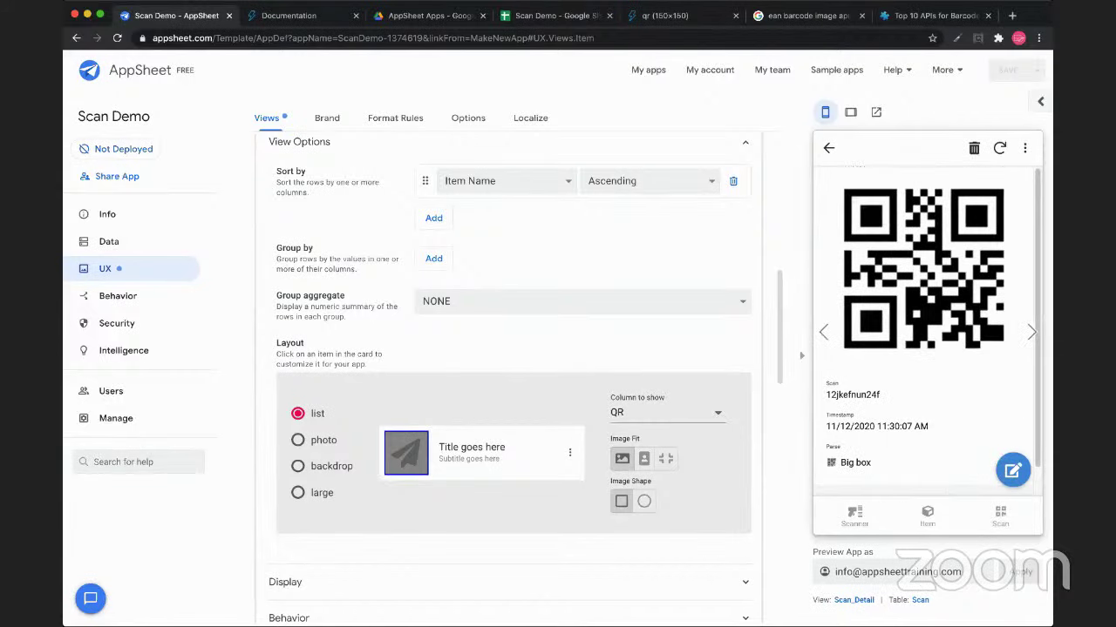
left_click(1012, 471)
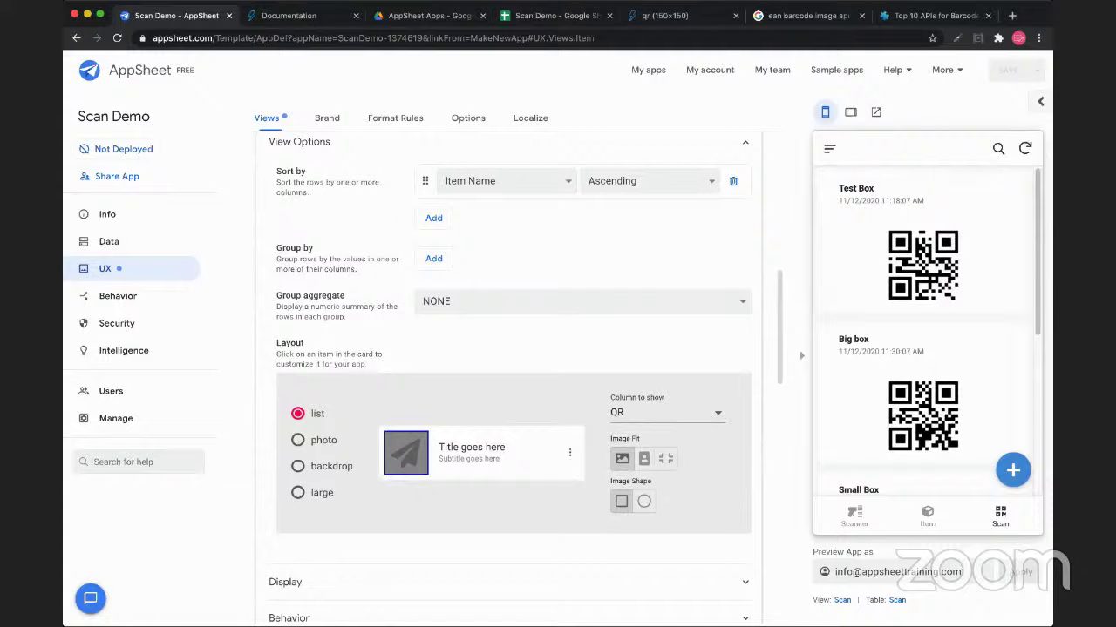
left_click(109, 242)
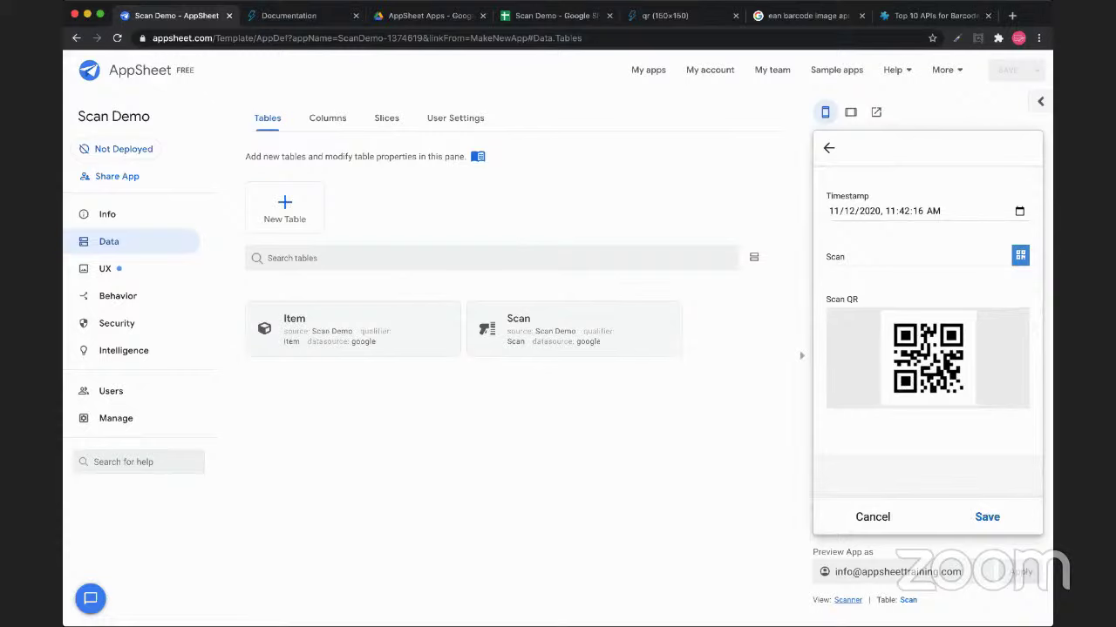
Open the Scanner form view's settings with Auto Save and Auto Re-Open enabled, and review its options
left_click(847, 600)
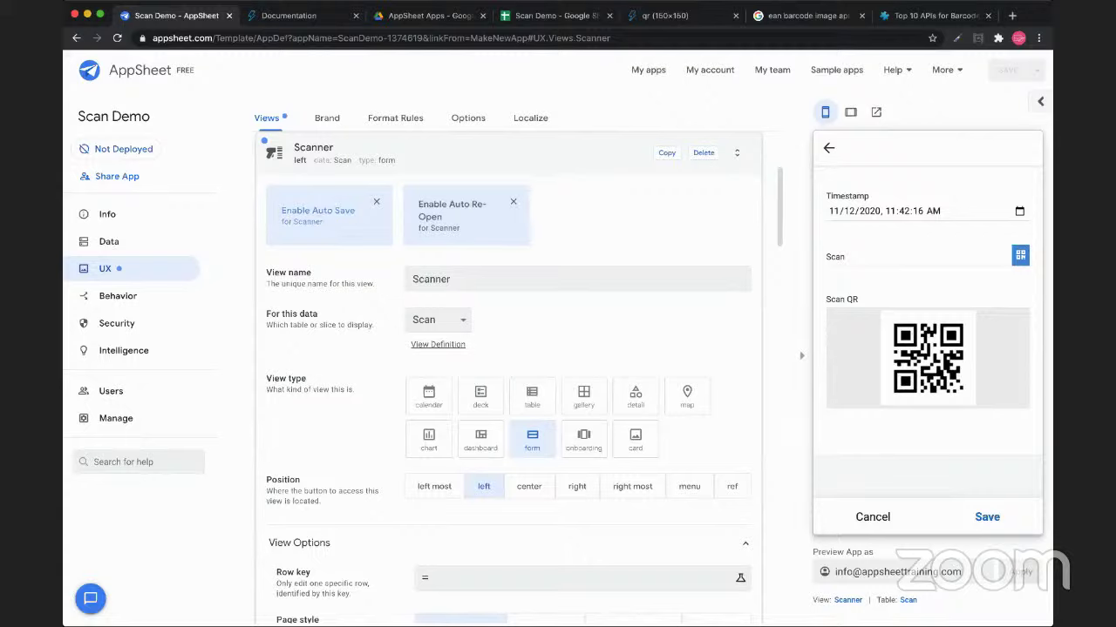
scroll(506, 375, "down", 5)
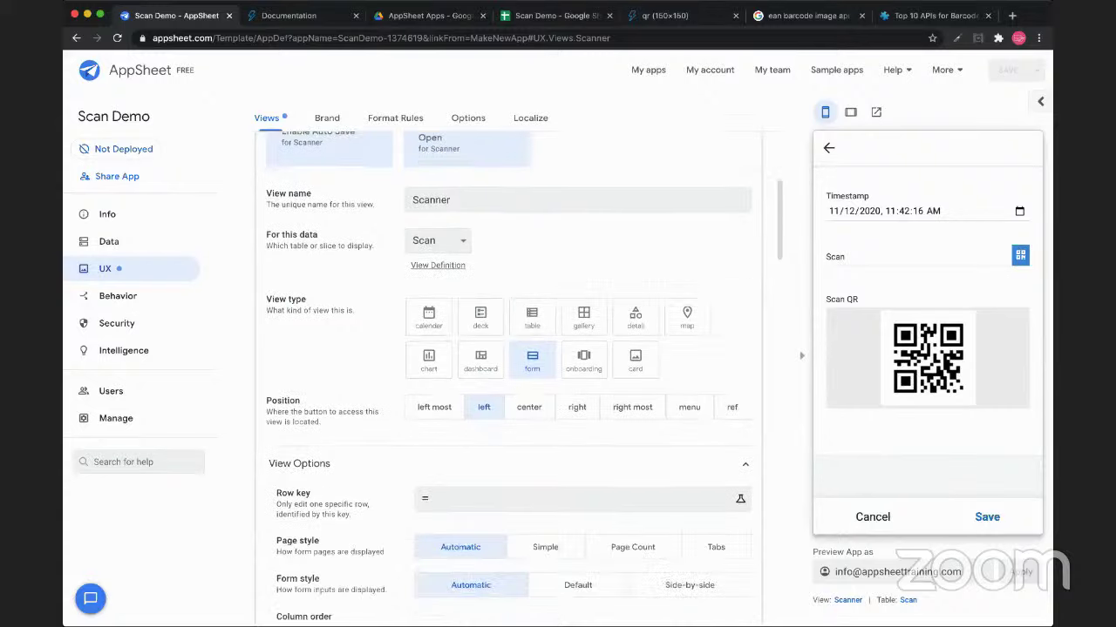
scroll(506, 375, "down", 1)
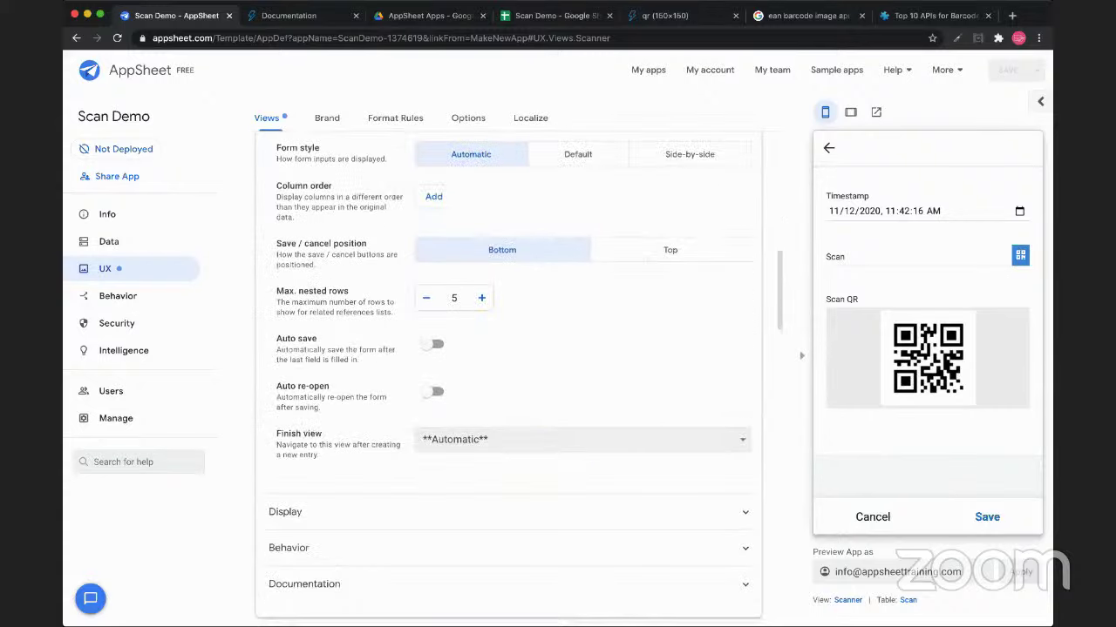
scroll(505, 375, "up", 1)
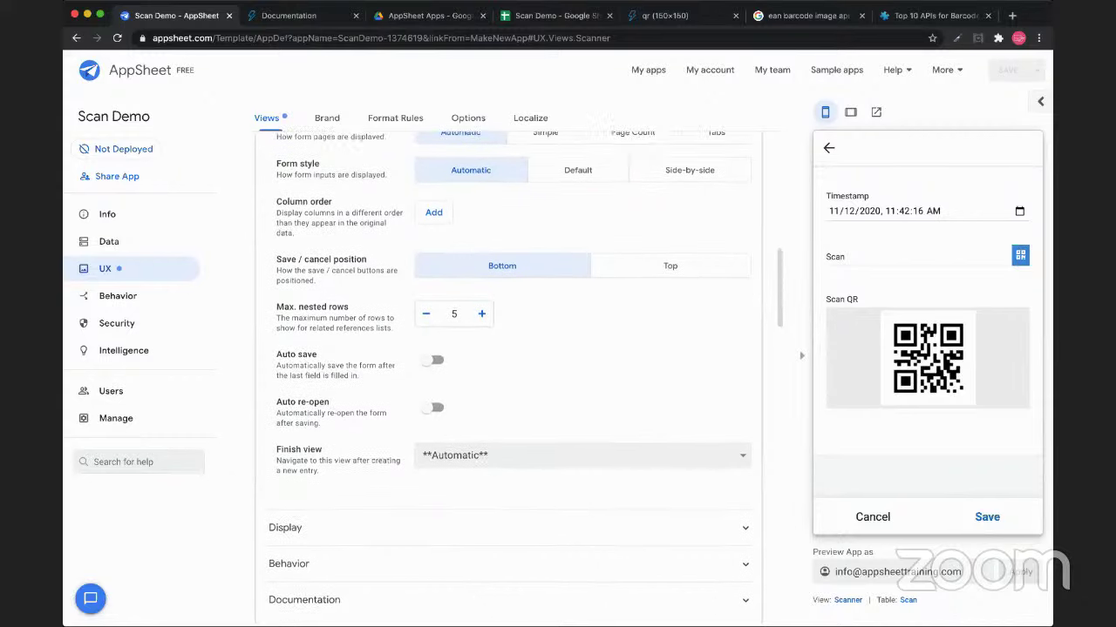
scroll(509, 375, "up", 1)
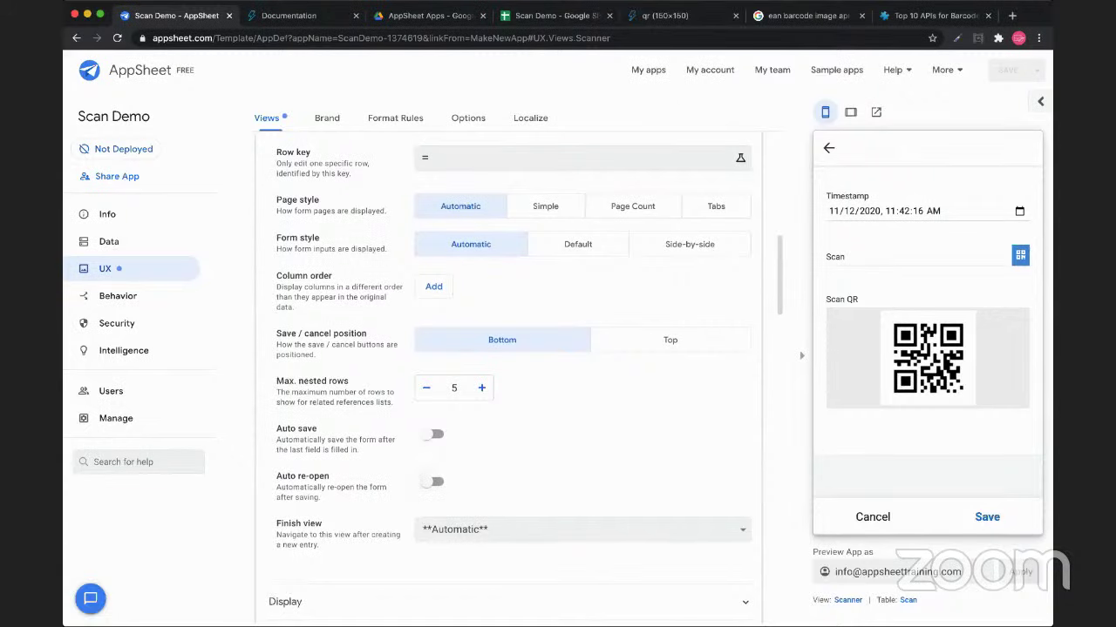
scroll(505, 374, "up", 10)
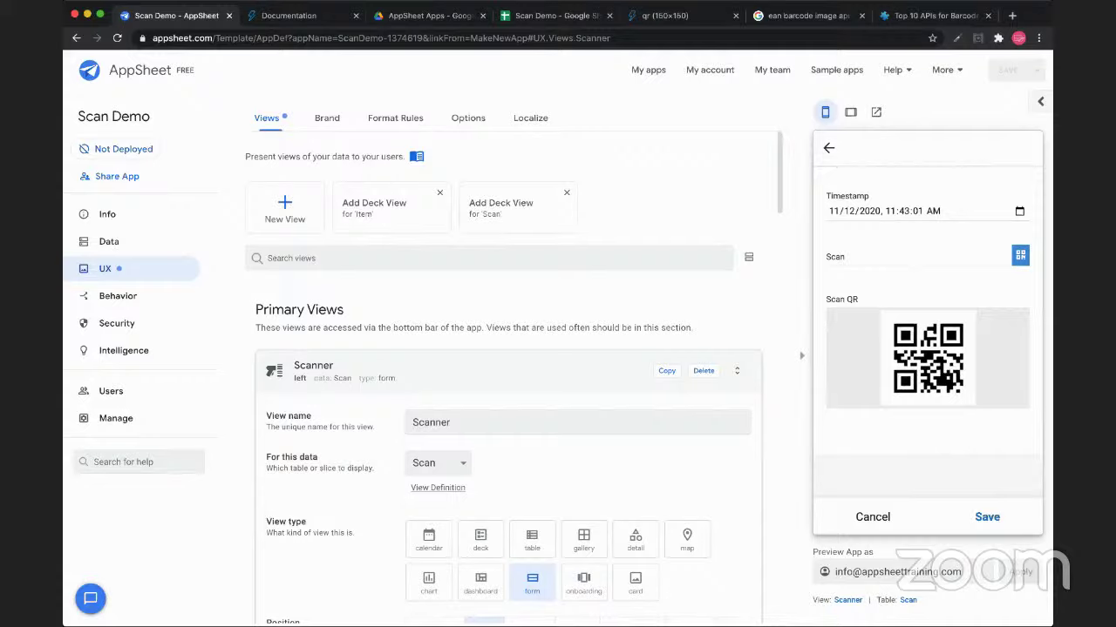
Enter and submit scan code 111122333 in the Scanner form, which resolves to Test Box
left_click(829, 262)
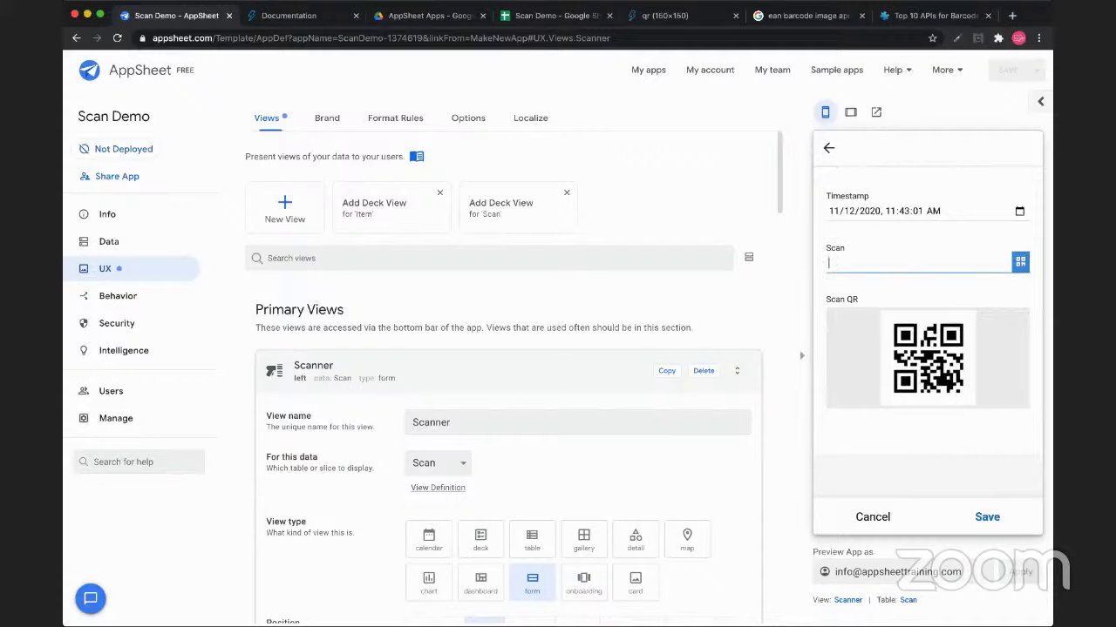
type("111122333")
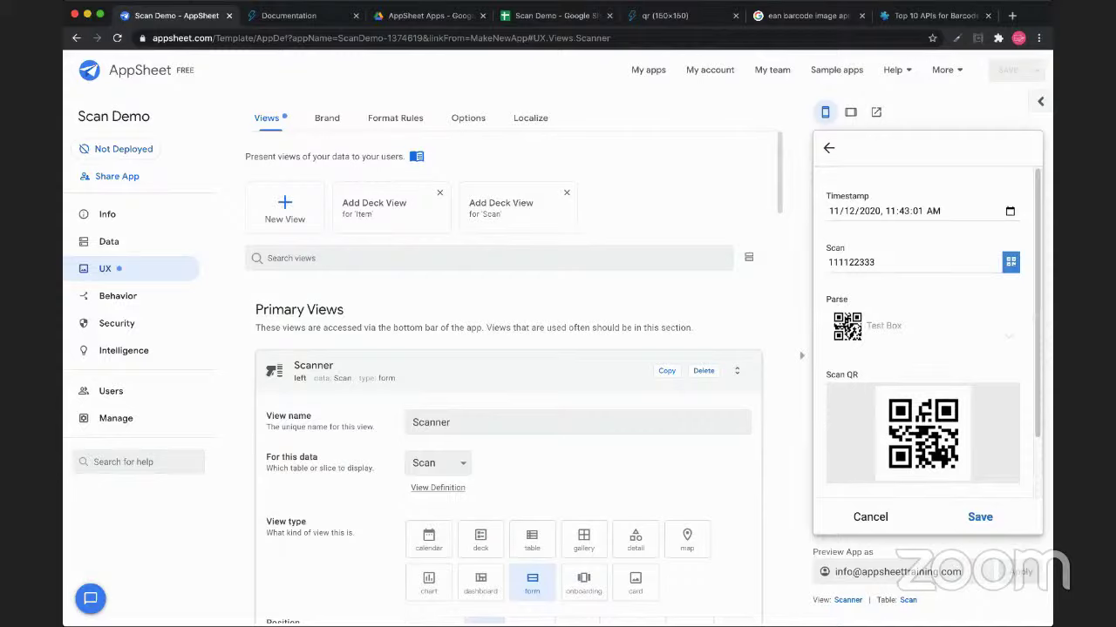
key("Return")
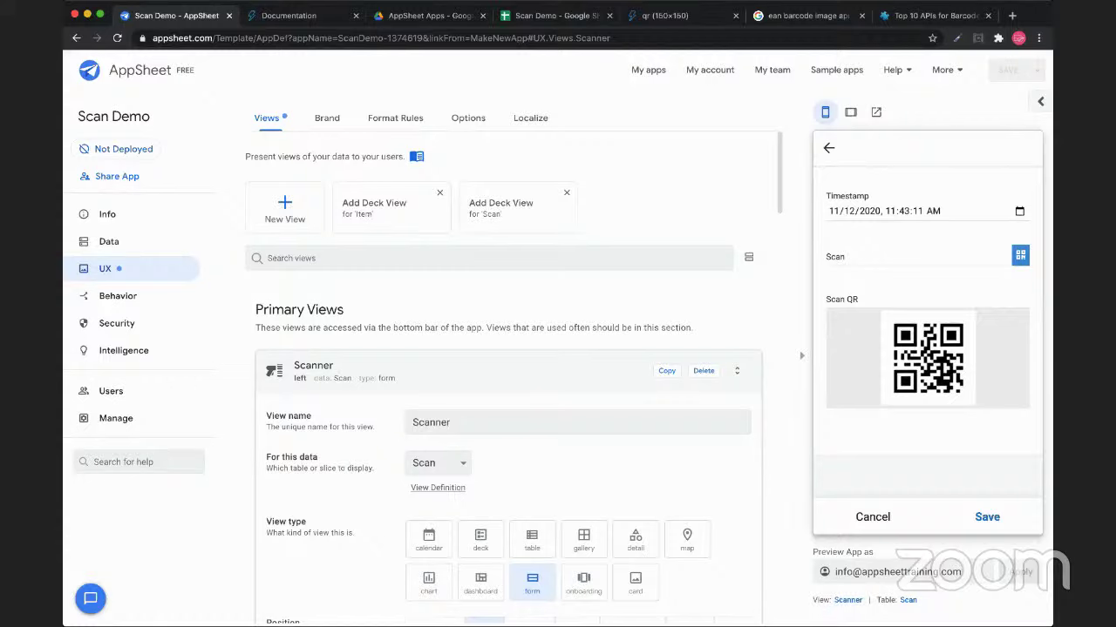
Set the Scanner form's column order to all other columns first, followed by Scan
scroll(509, 374, "down", 10)
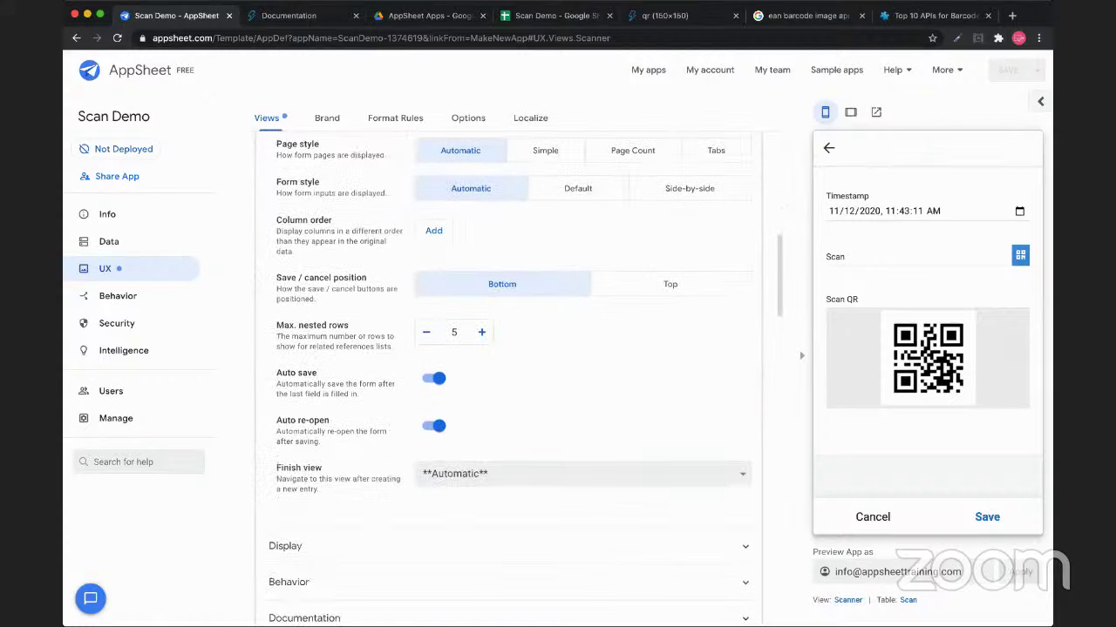
scroll(509, 375, "up", 2)
left_click(434, 313)
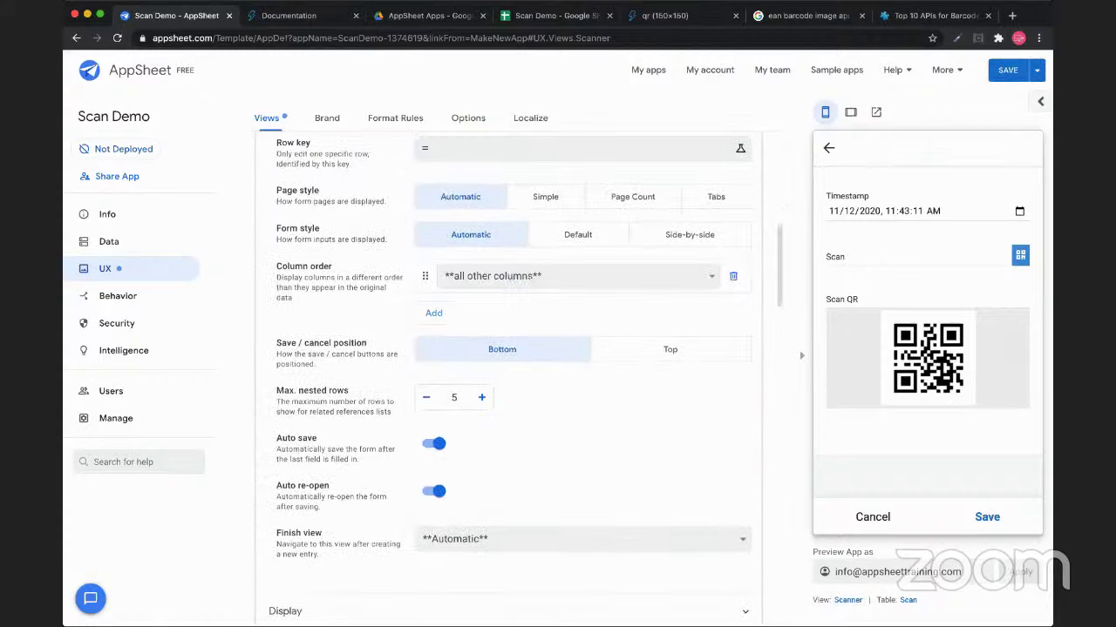
left_click(433, 313)
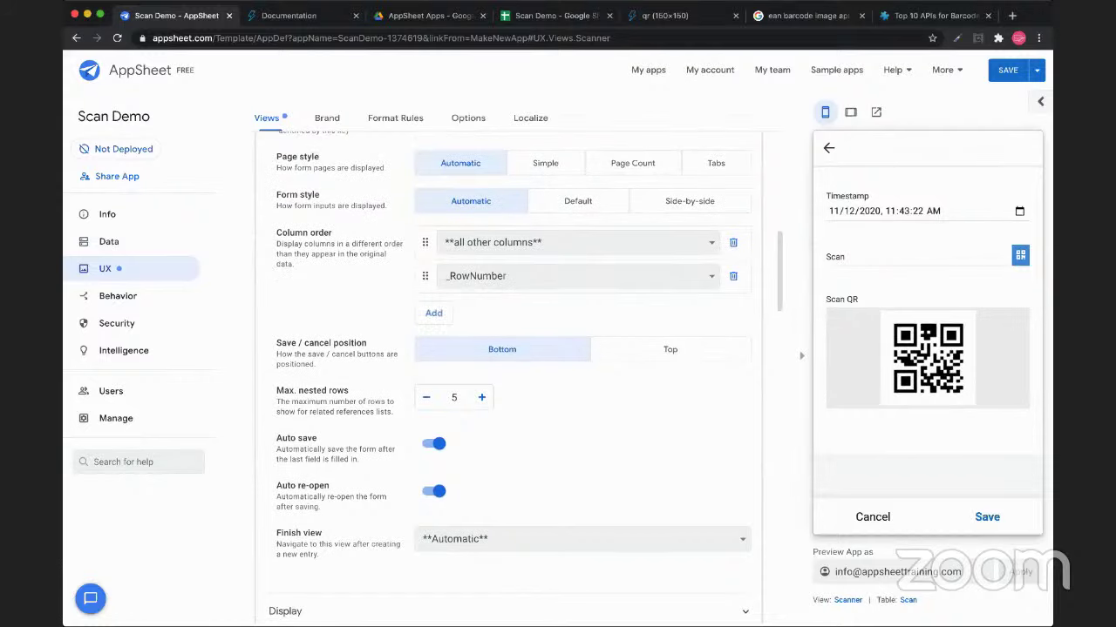
left_click(578, 276)
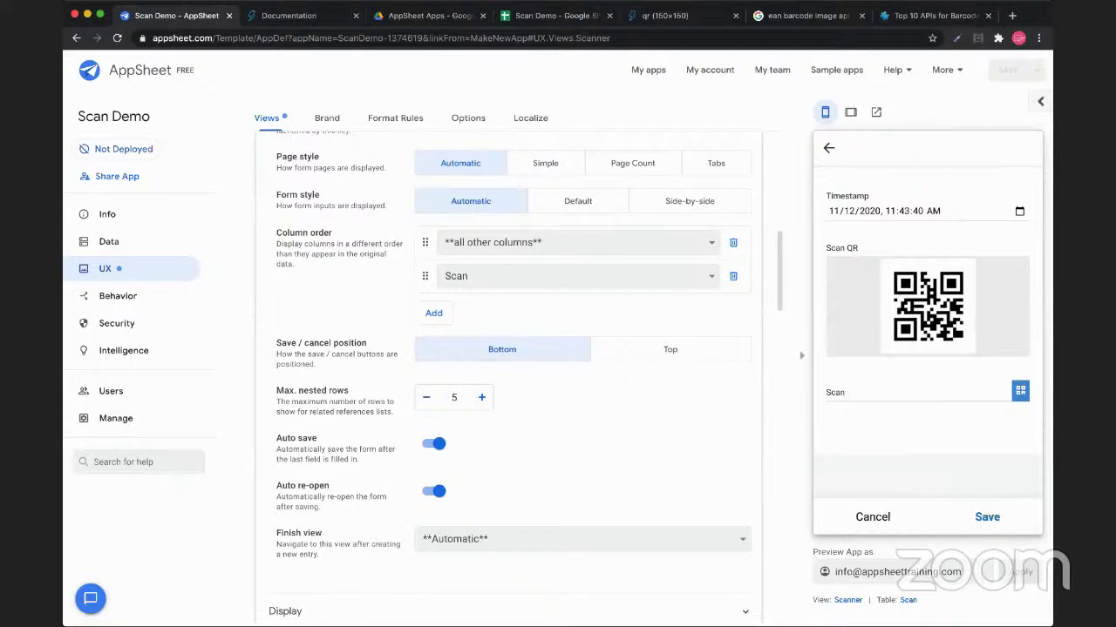
Scroll through the preview's Scan list, then switch to the Scan Demo spreadsheet's Item sheet
left_click(915, 397)
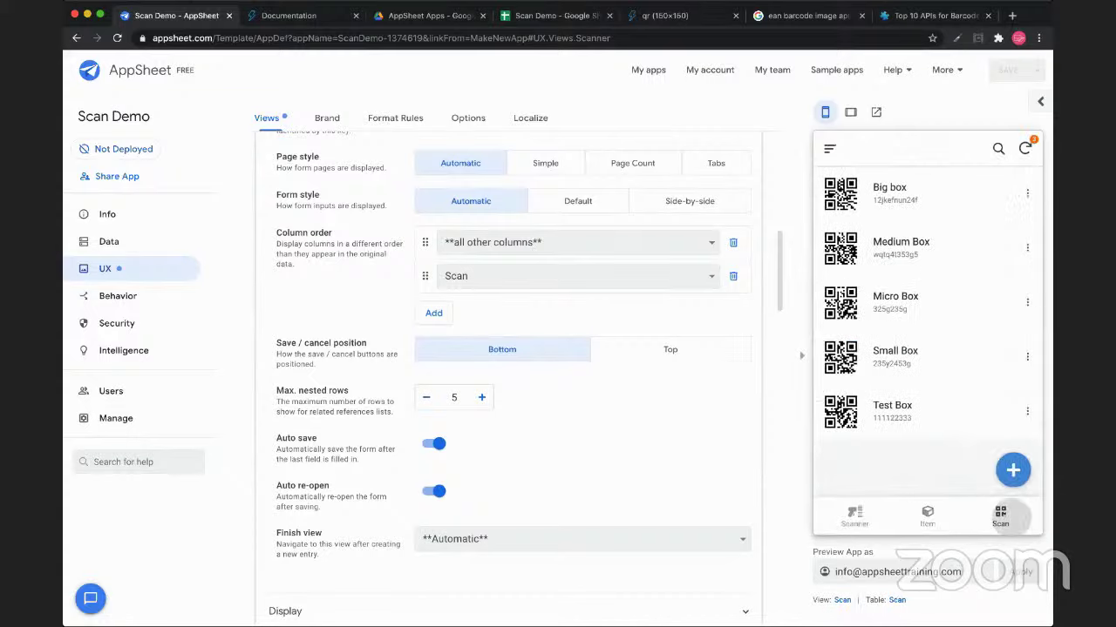
scroll(928, 332, "down", 5)
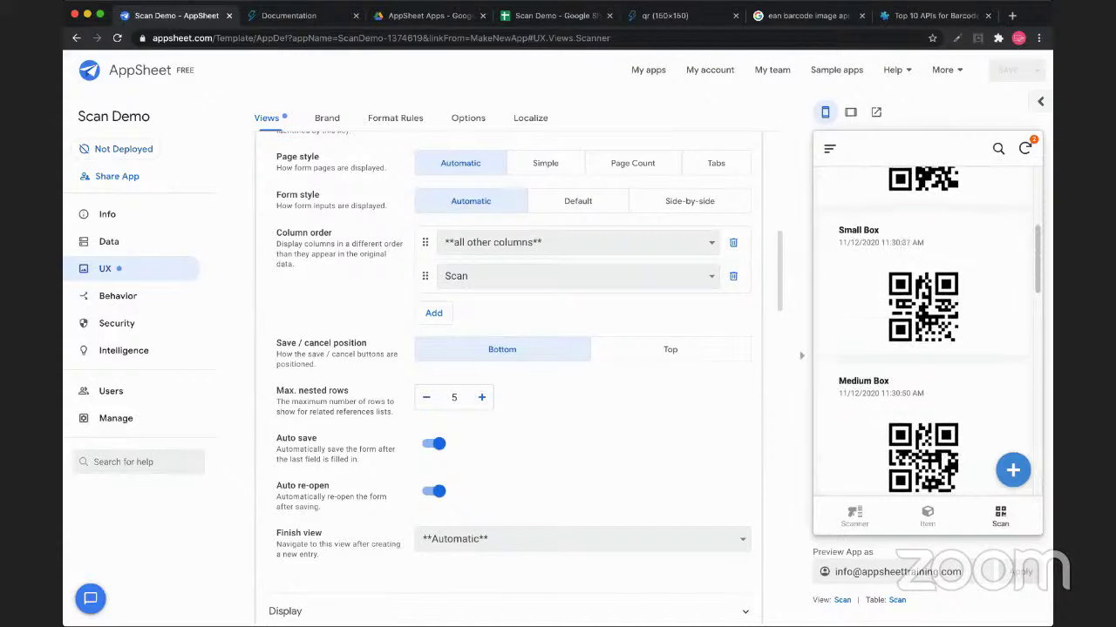
scroll(927, 331, "down", 5)
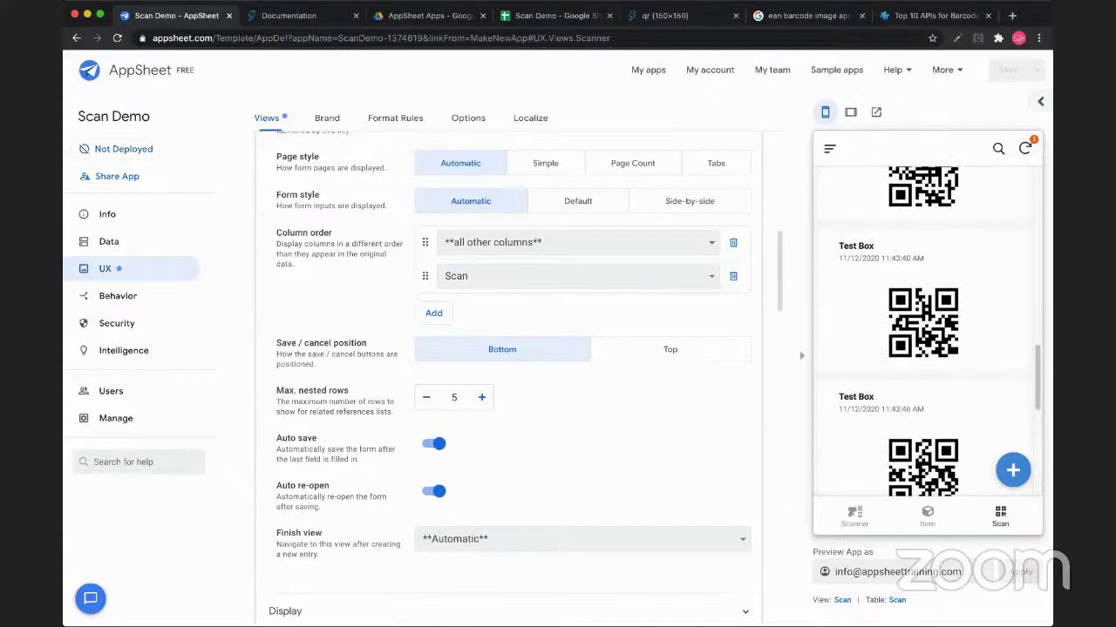
scroll(927, 332, "down", 5)
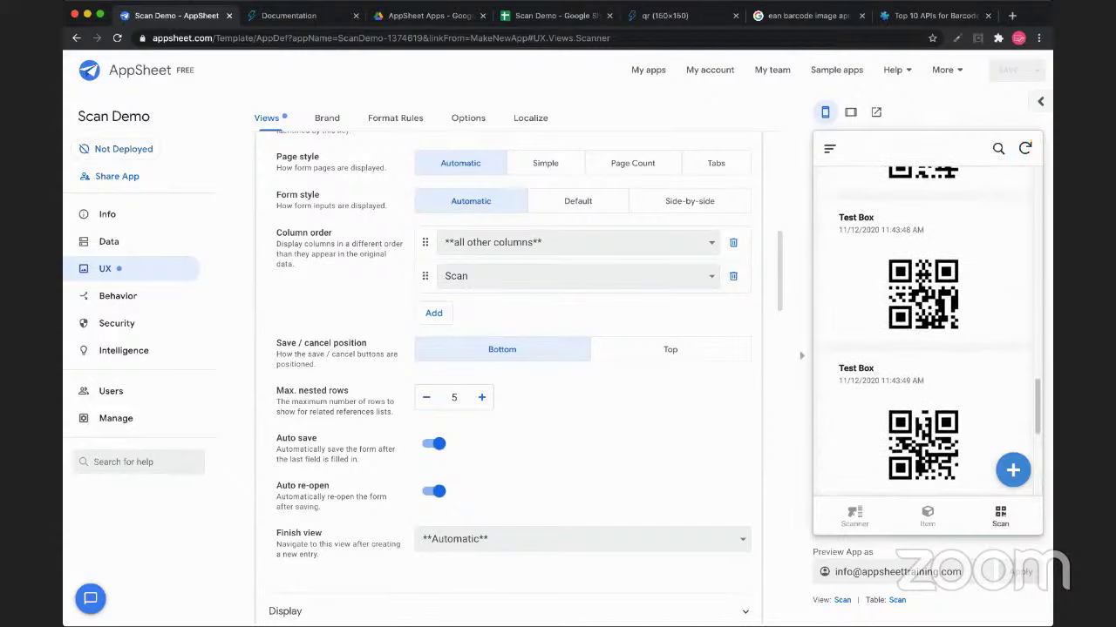
scroll(927, 331, "down", 5)
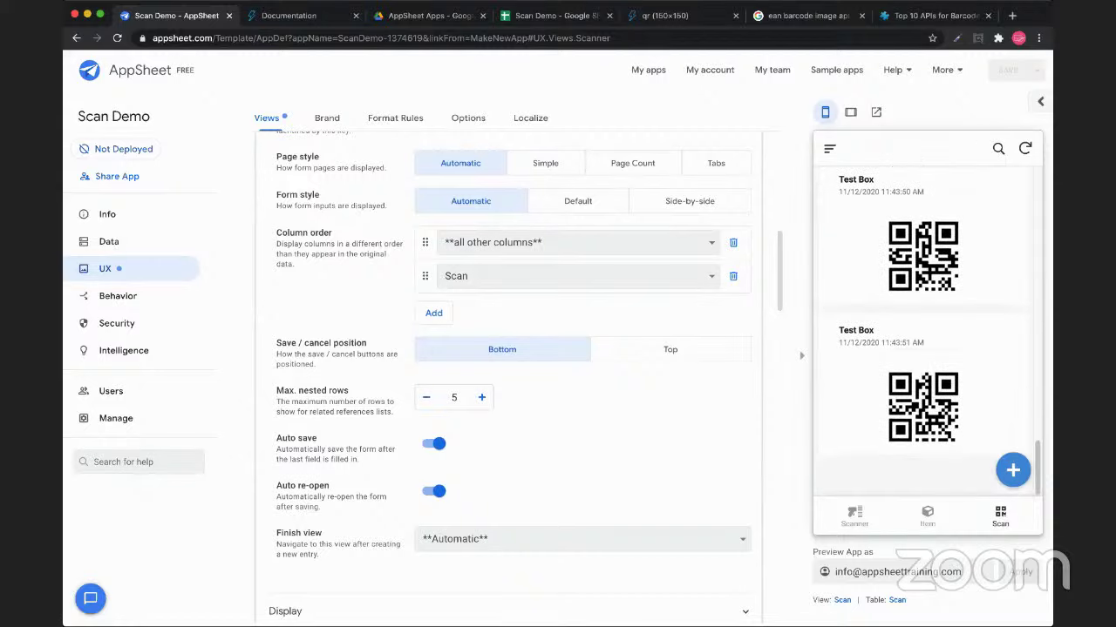
scroll(927, 331, "up", 10)
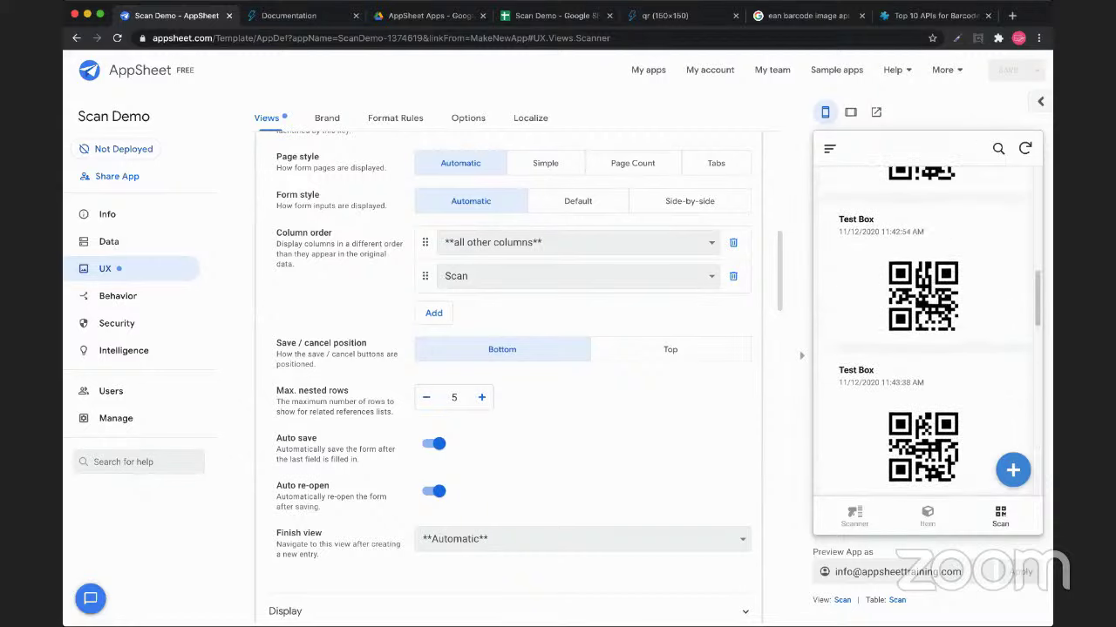
scroll(927, 331, "up", 10)
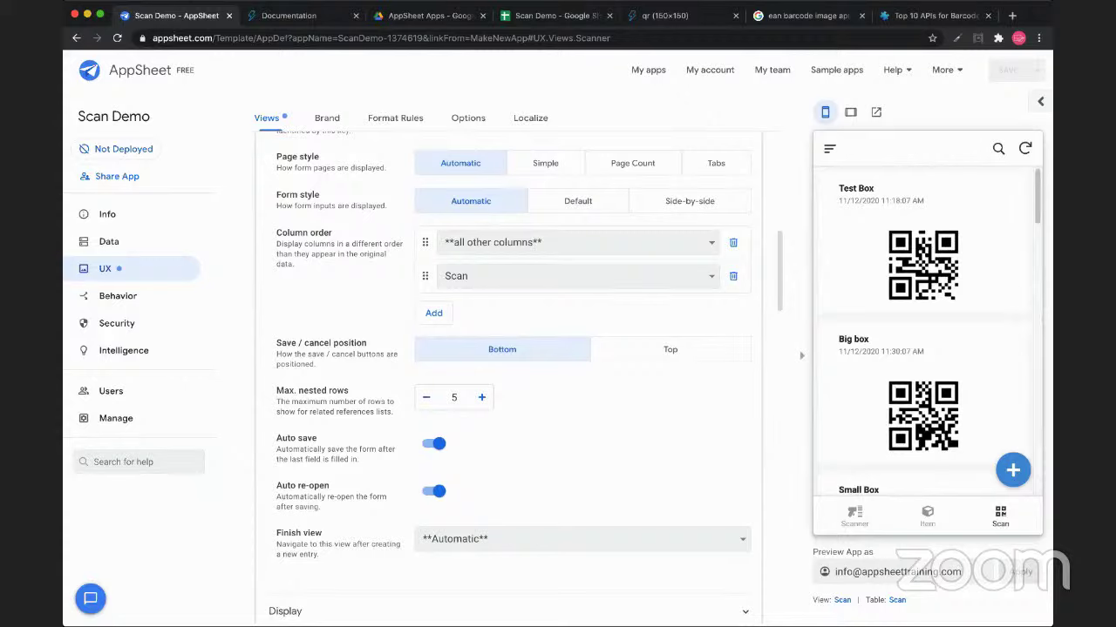
scroll(927, 331, "down", 15)
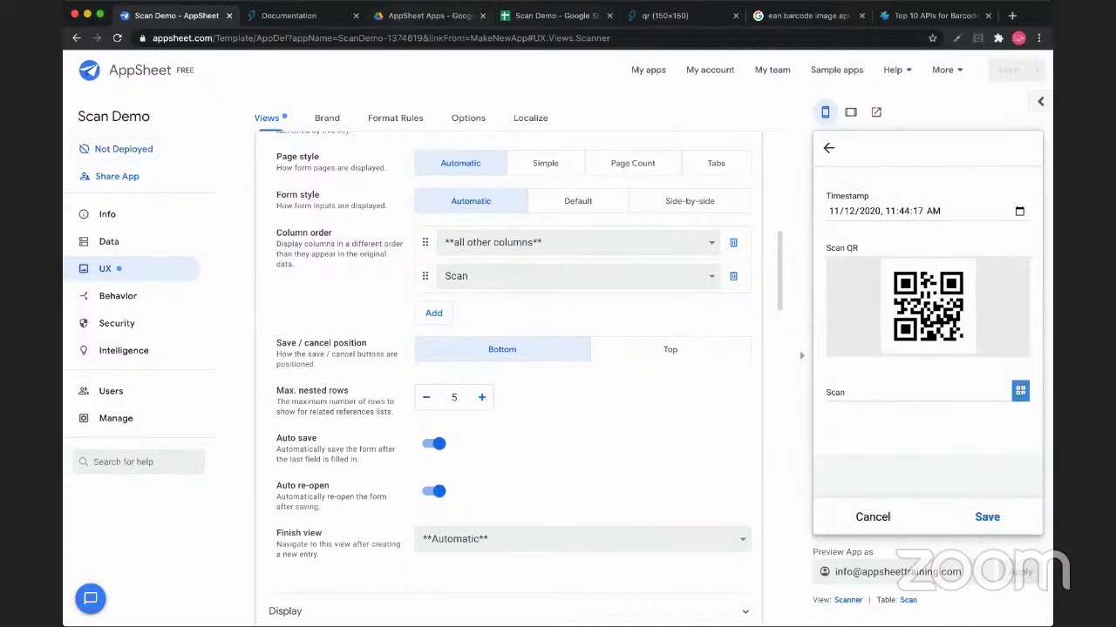
left_click(549, 15)
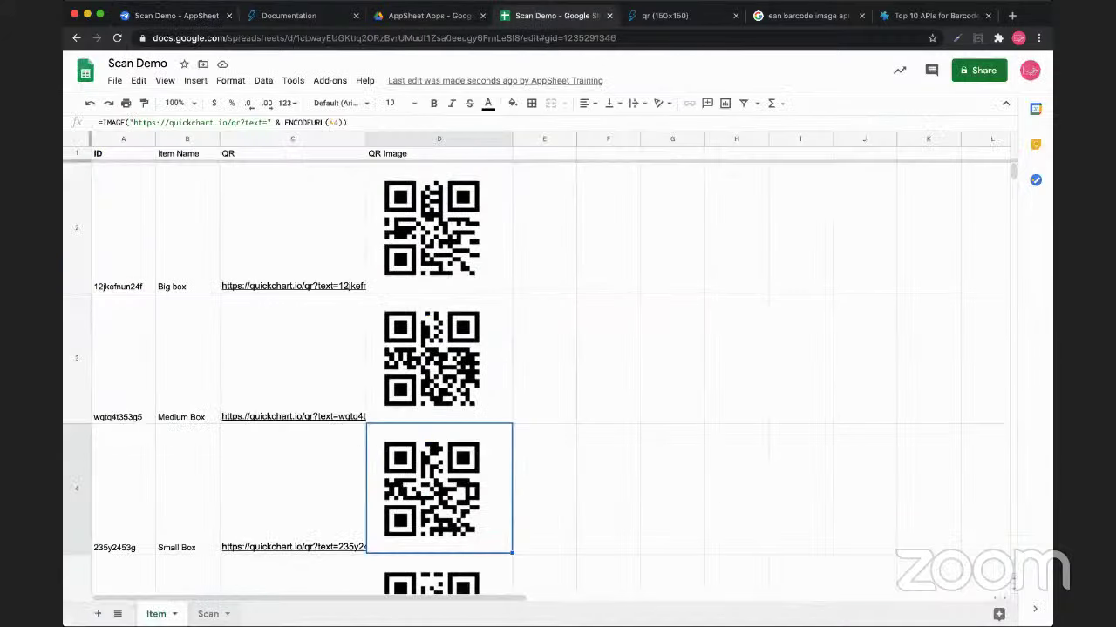
On the Scan sheet, insert a new column left of C headed 'Shipment', then switch back to AppSheet
left_click(208, 614)
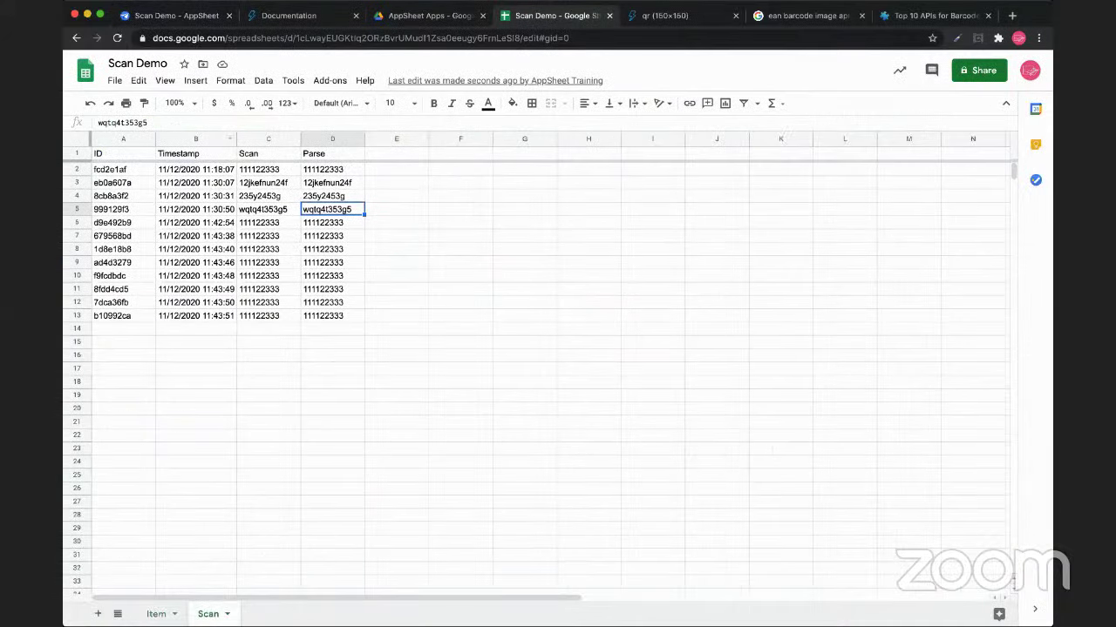
right_click(266, 139)
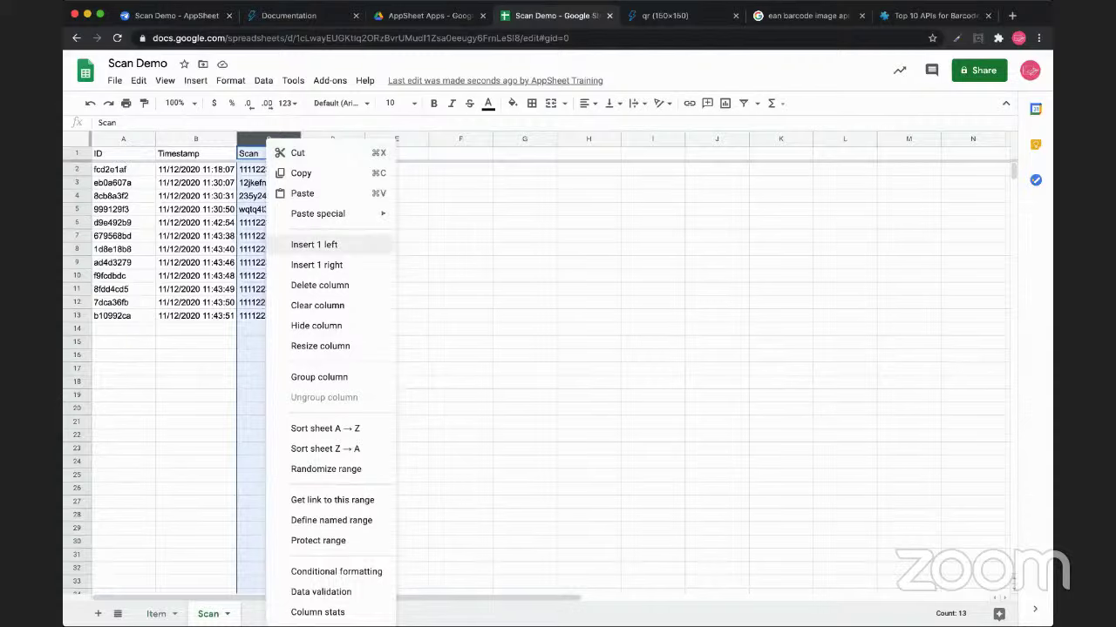
left_click(313, 245)
left_click(267, 153)
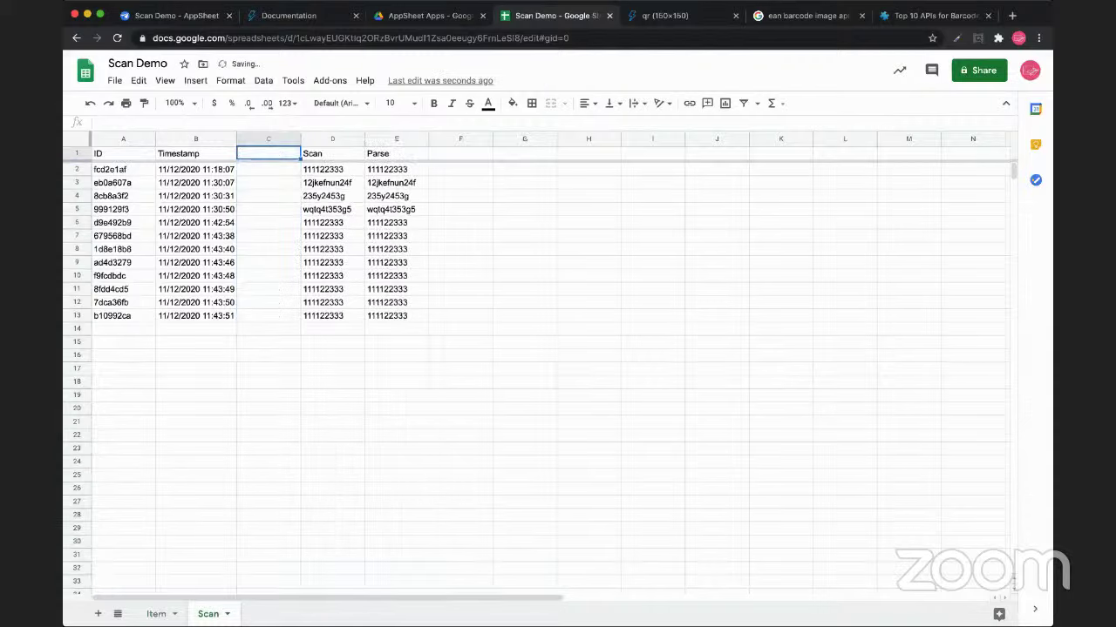
type("Shipment")
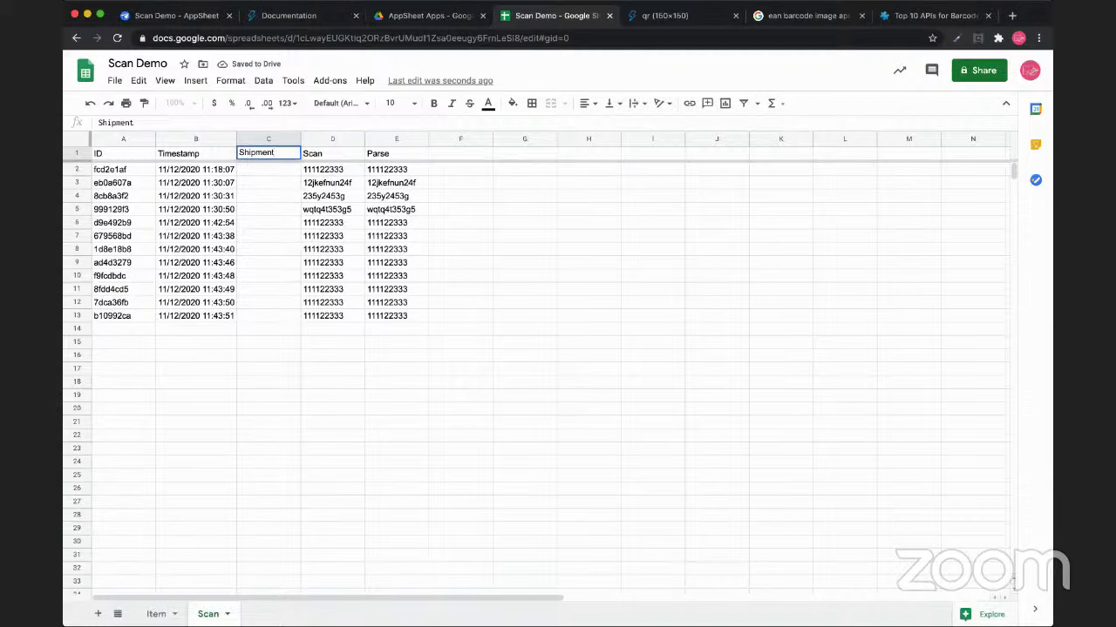
key("Return")
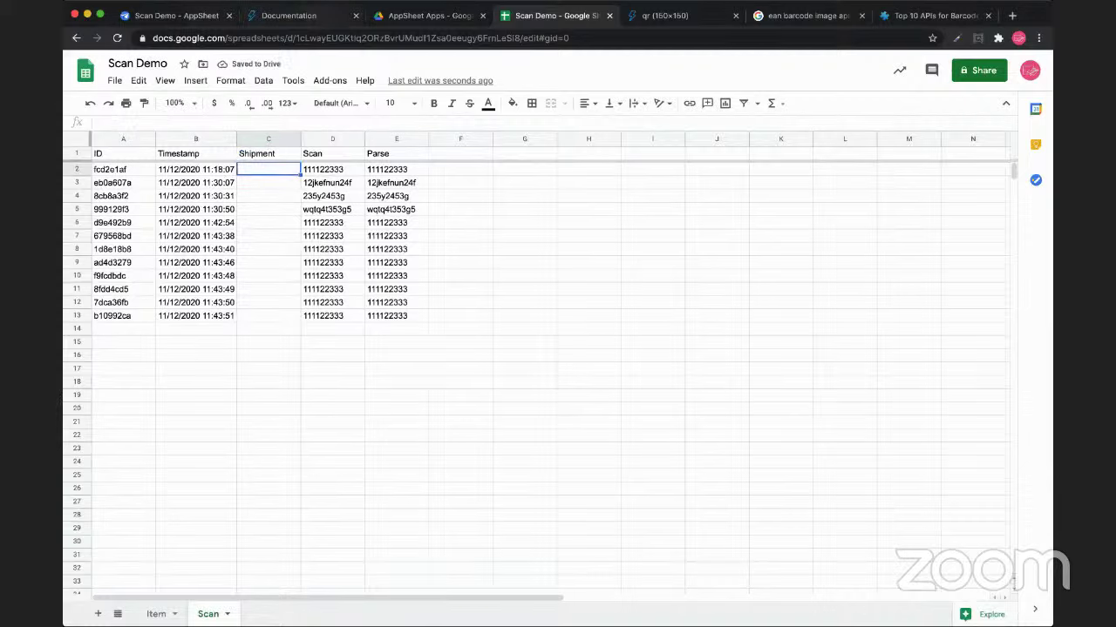
key("super+1")
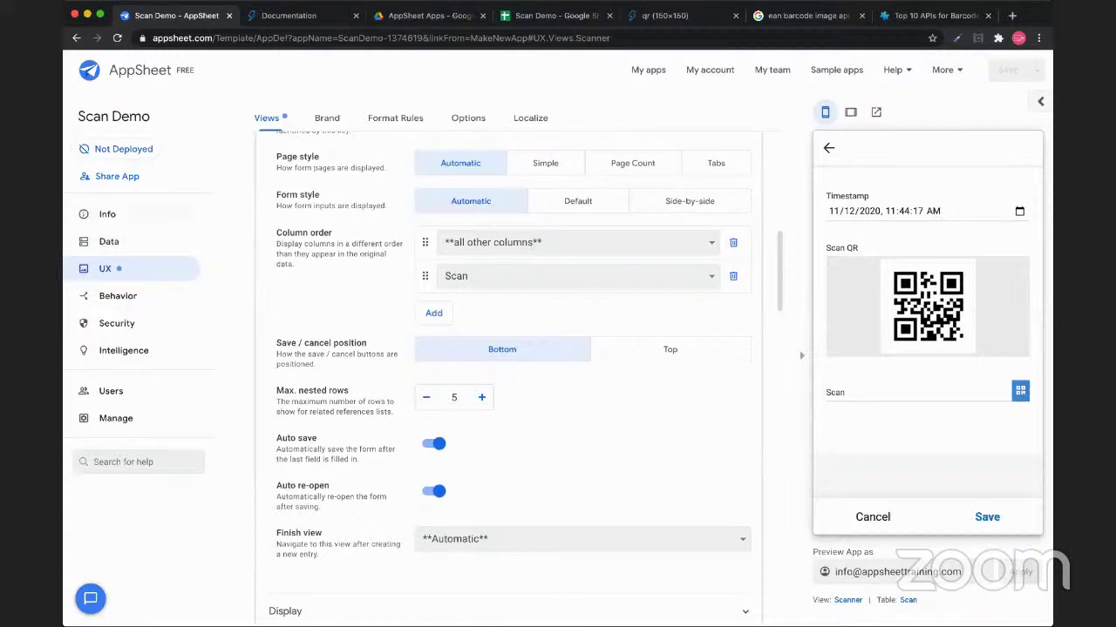
Regenerate the Scan table's structure from the sheet under Data > Columns
left_click(108, 241)
left_click(326, 117)
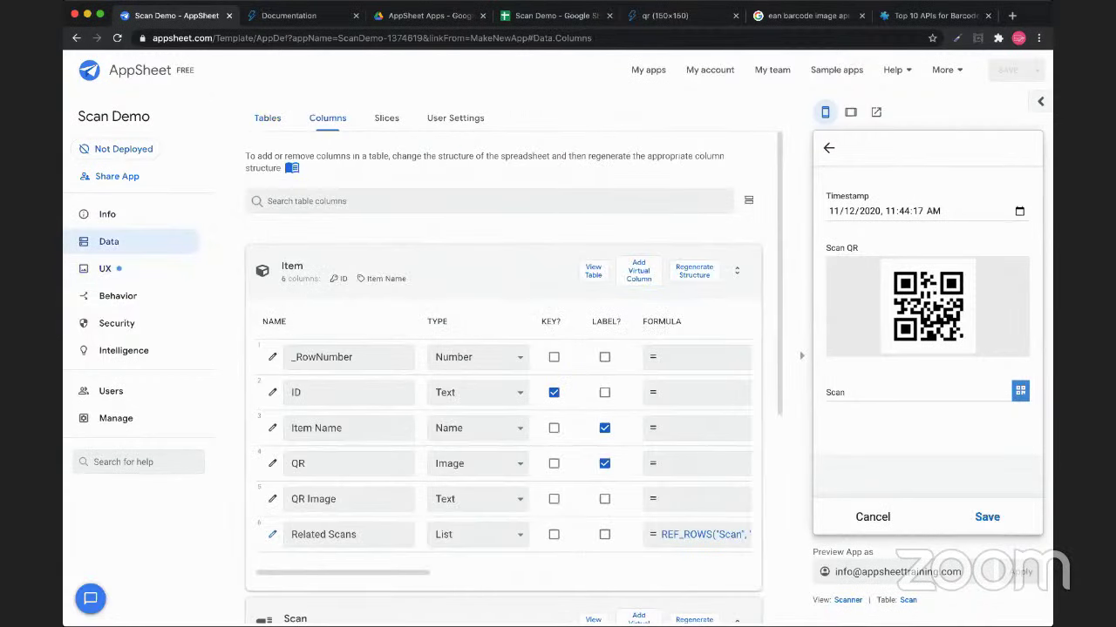
left_click(295, 618)
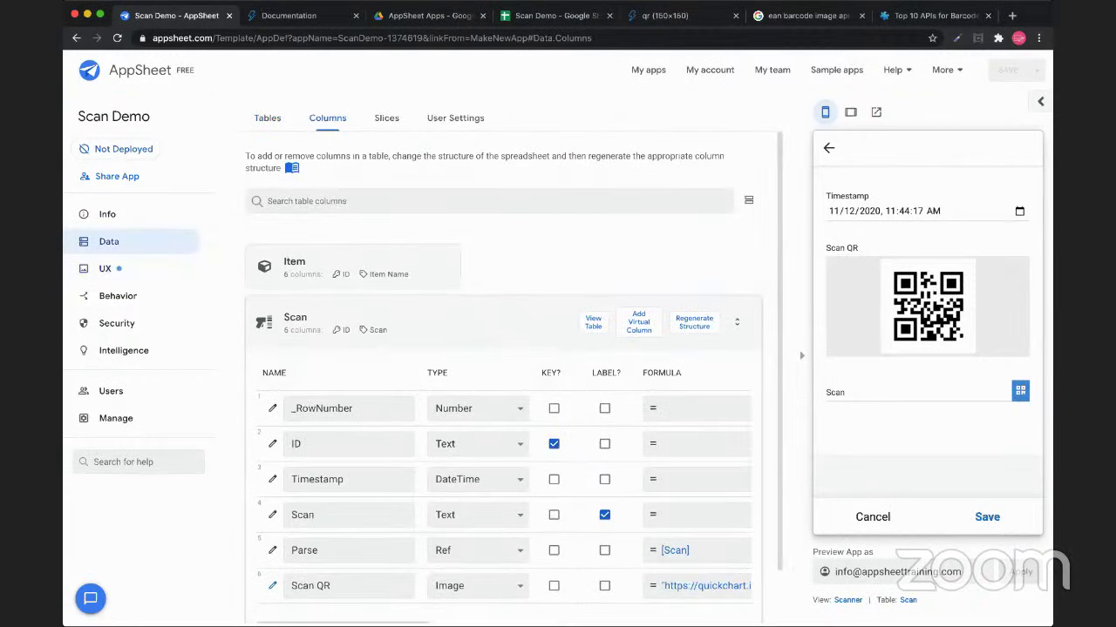
left_click(693, 322)
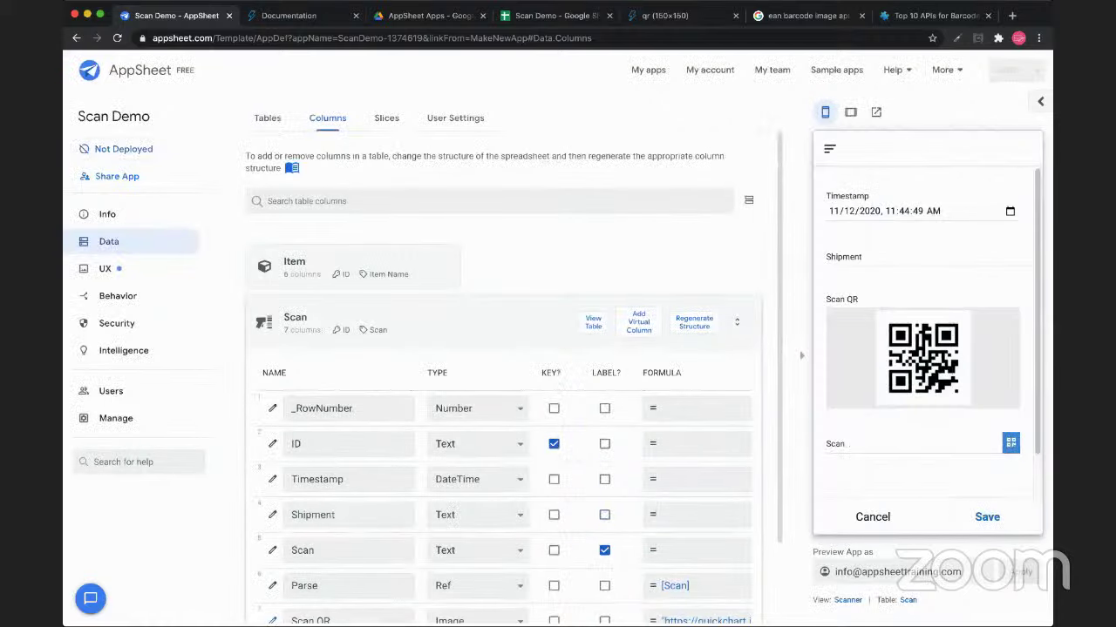
Save a test scan with Shipment set to 'Big Truck' in the Scanner form preview
left_click(922, 263)
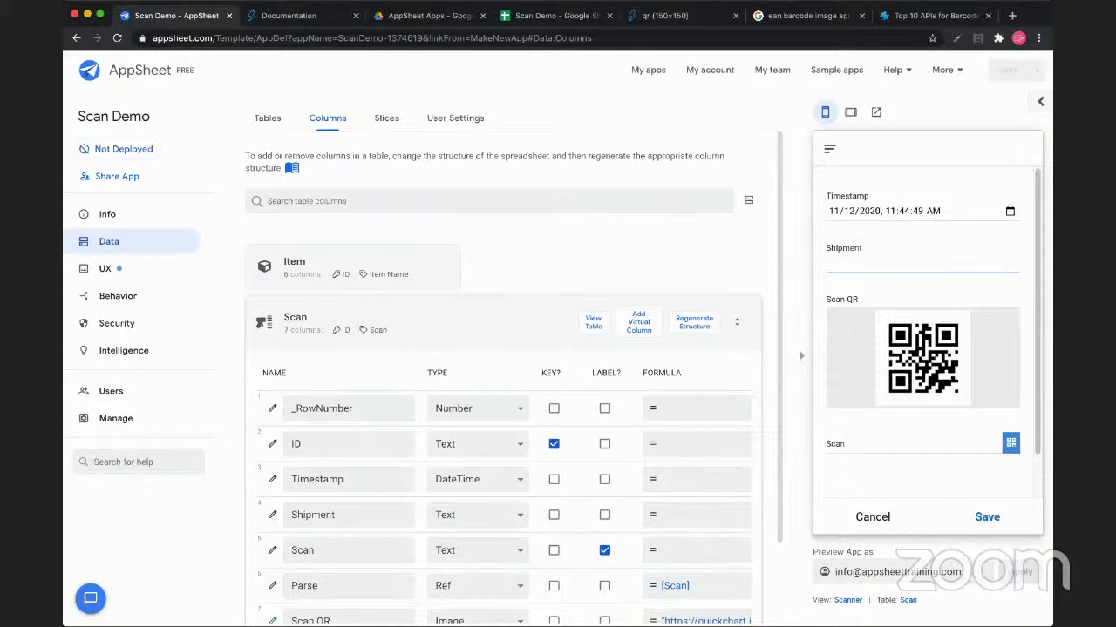
type("Big Truck")
key("ctrl+shift+Left")
key("ctrl+shift+Left")
key("Tab")
key("Return")
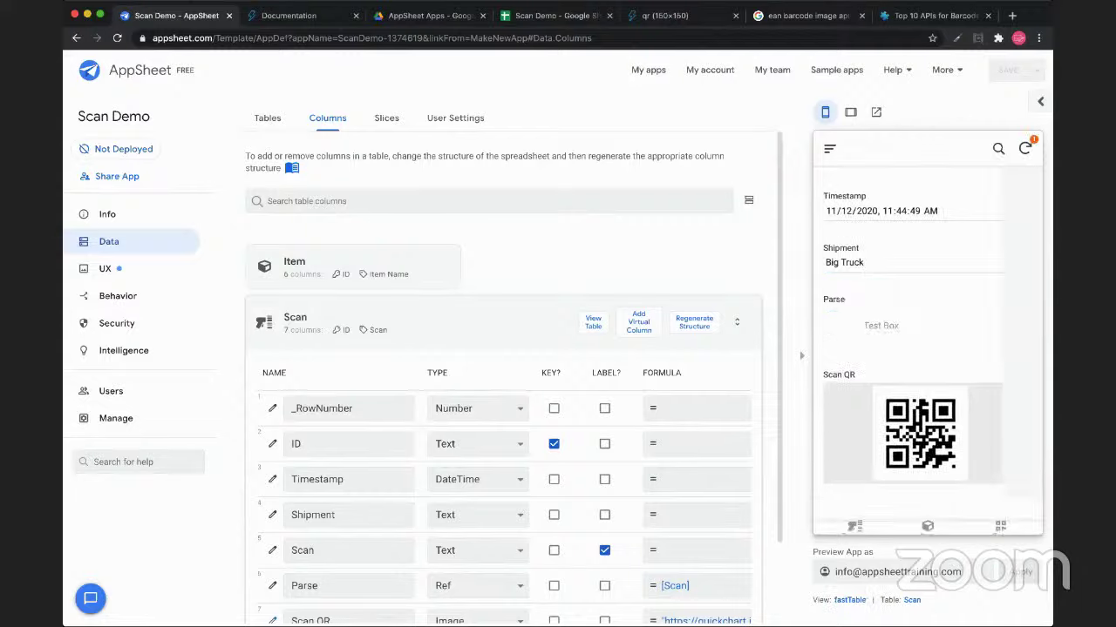
left_click(922, 263)
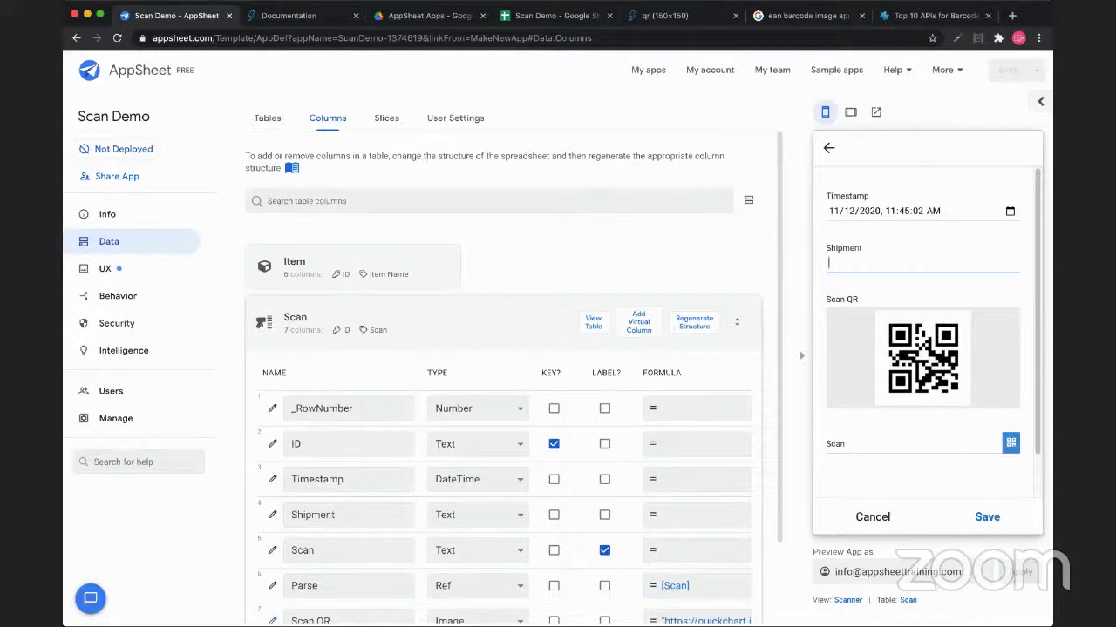
left_click(922, 263)
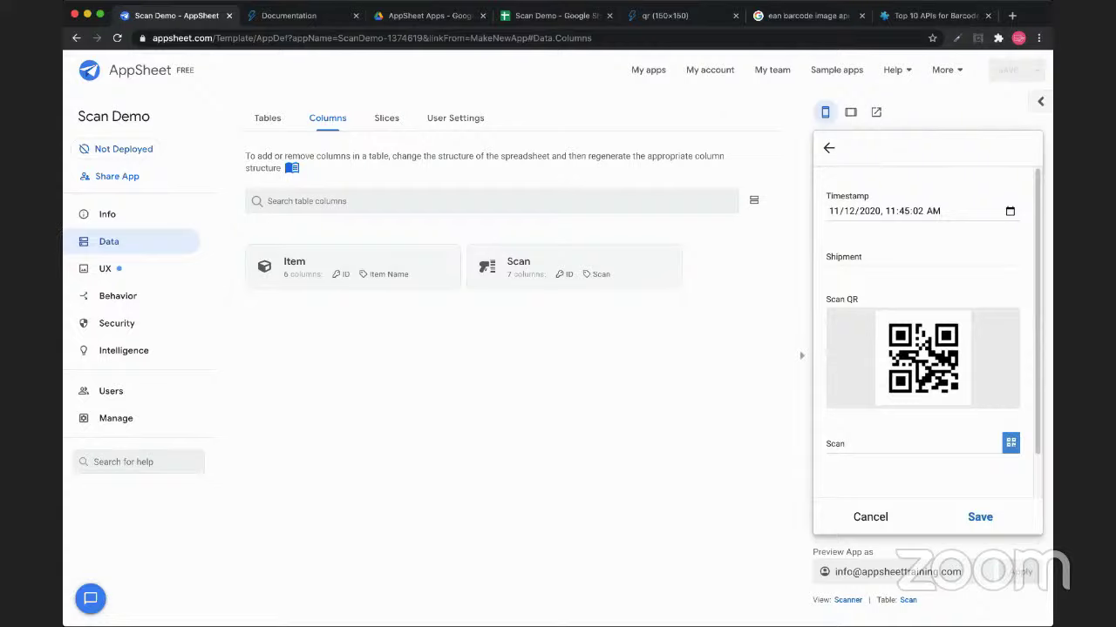
Inspect the Scan table's seven columns, including the Text-typed Shipment column, then collapse it
left_click(523, 266)
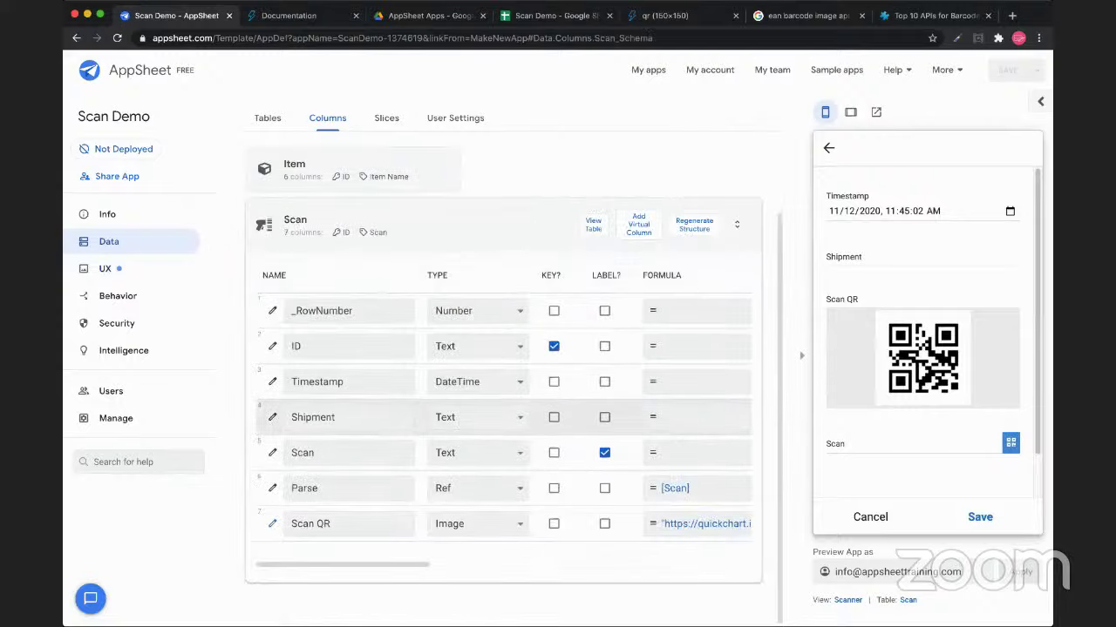
scroll(503, 417, "right", 5)
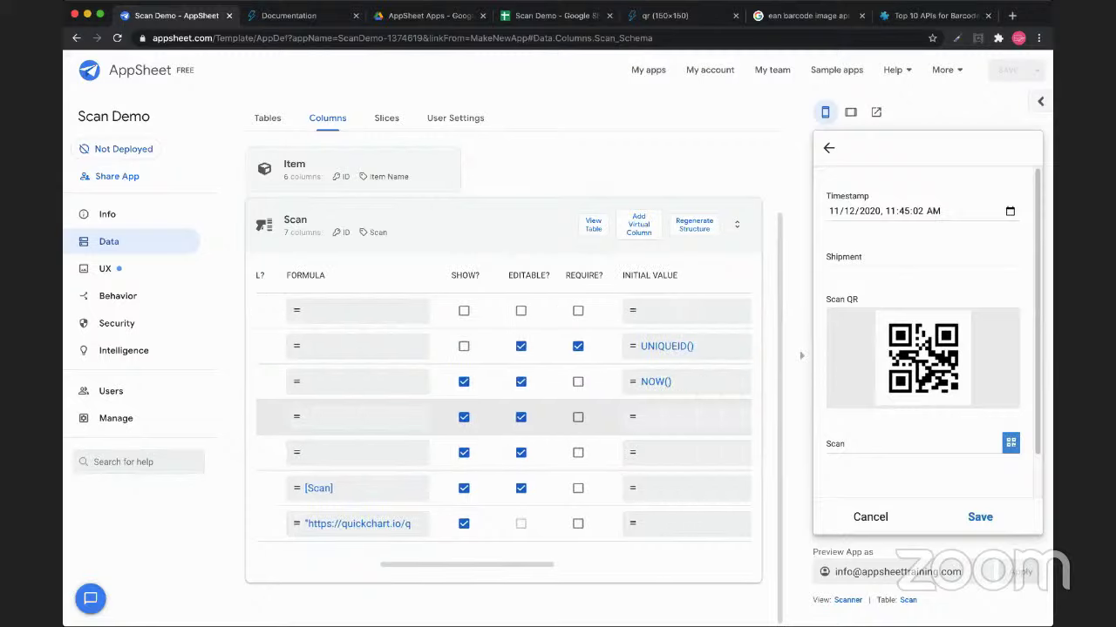
scroll(504, 417, "left", 5)
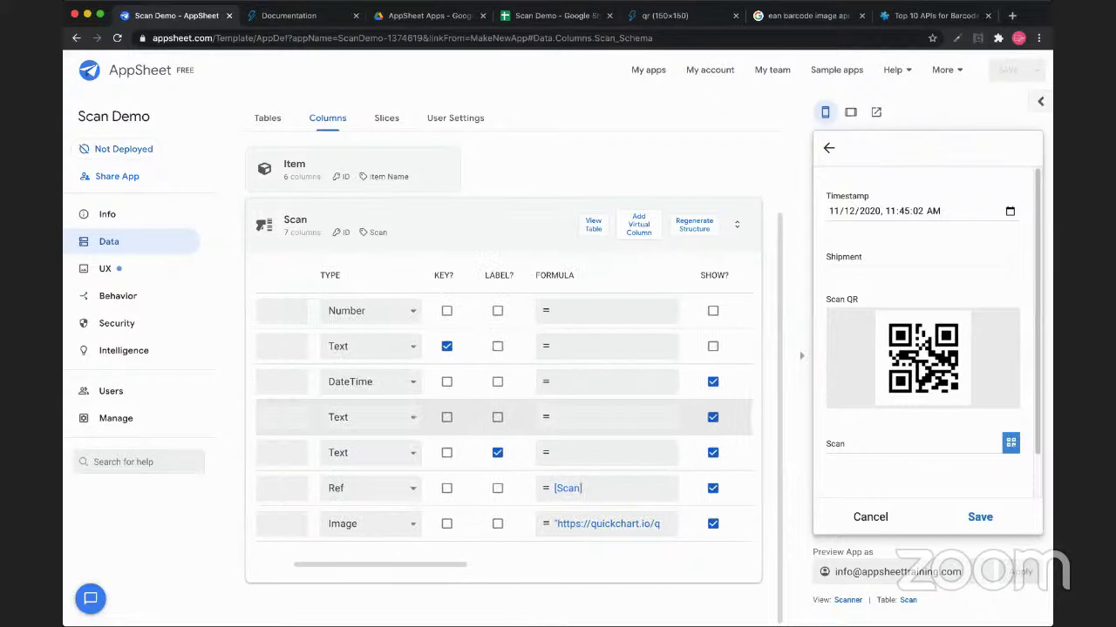
scroll(504, 417, "left", 1)
left_click(736, 224)
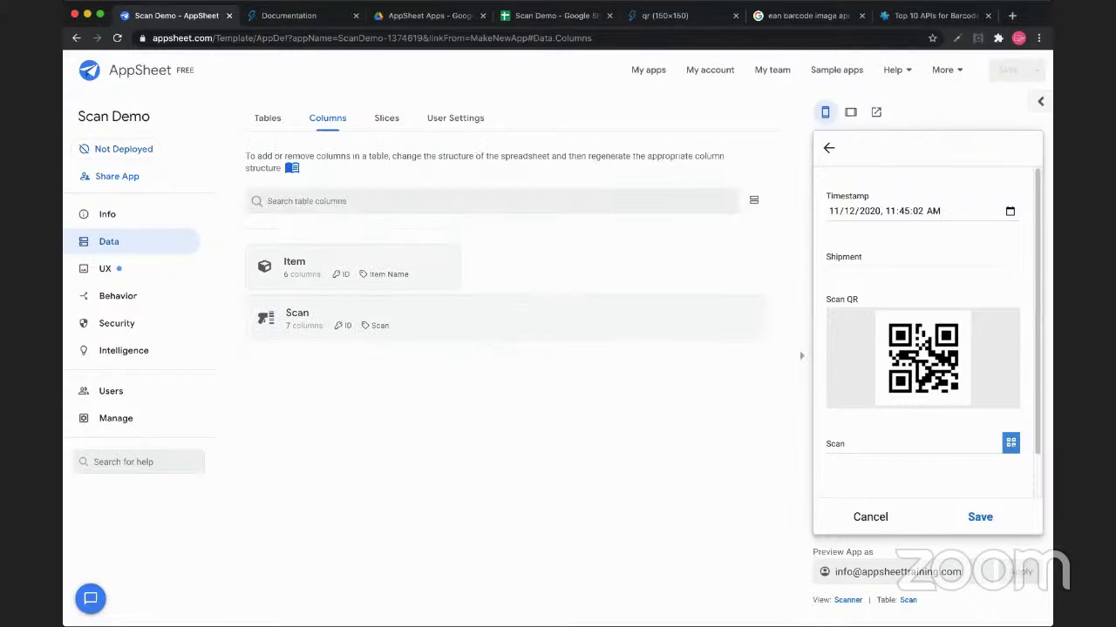
Create a Scan action named 'Link to FilledScan Form' that goes to another view within the app
left_click(117, 296)
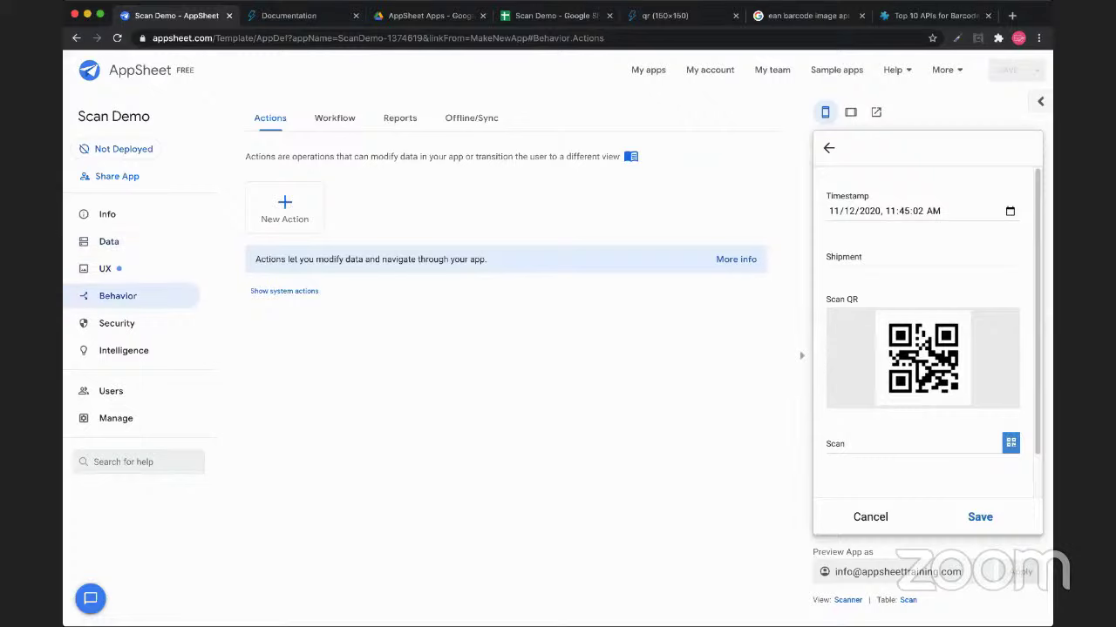
left_click(284, 209)
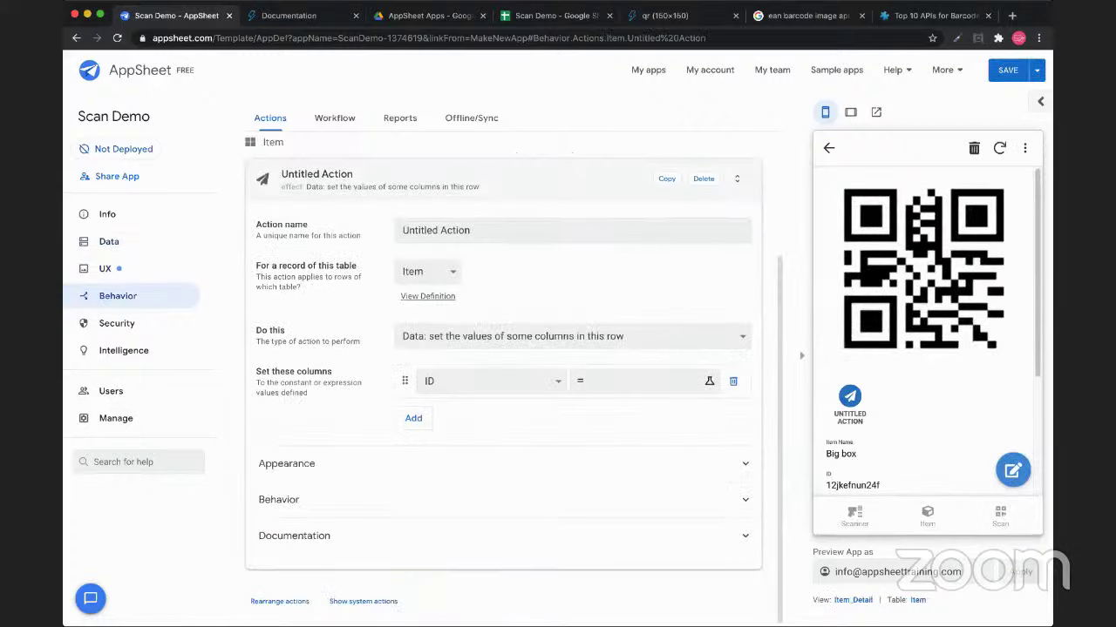
key("alt+shift+Left")
key("alt+shift+Left")
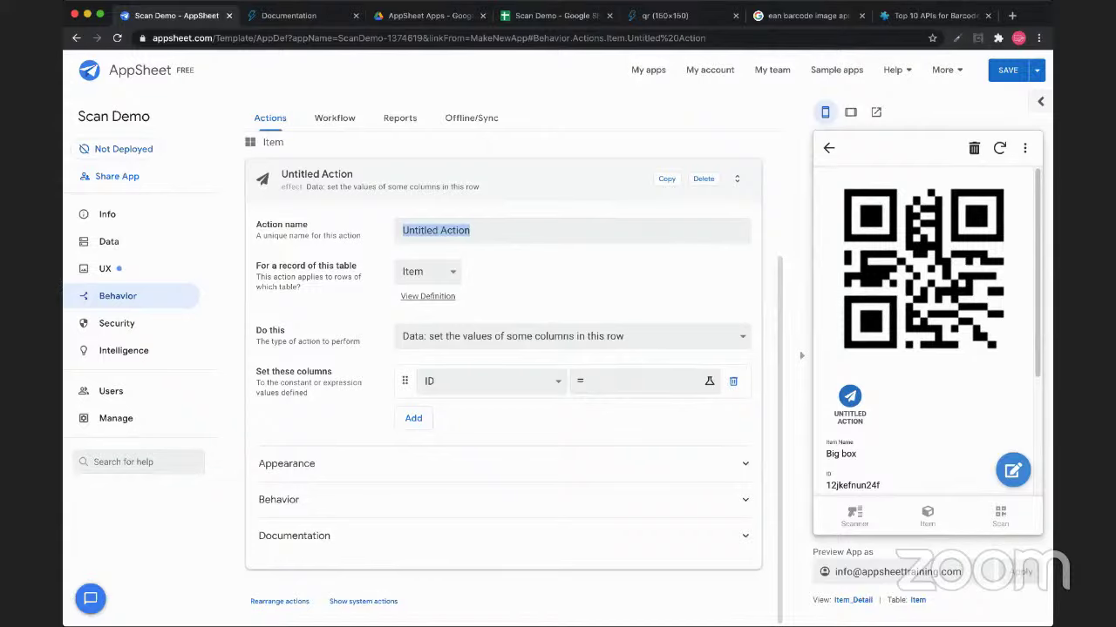
type("Link to C")
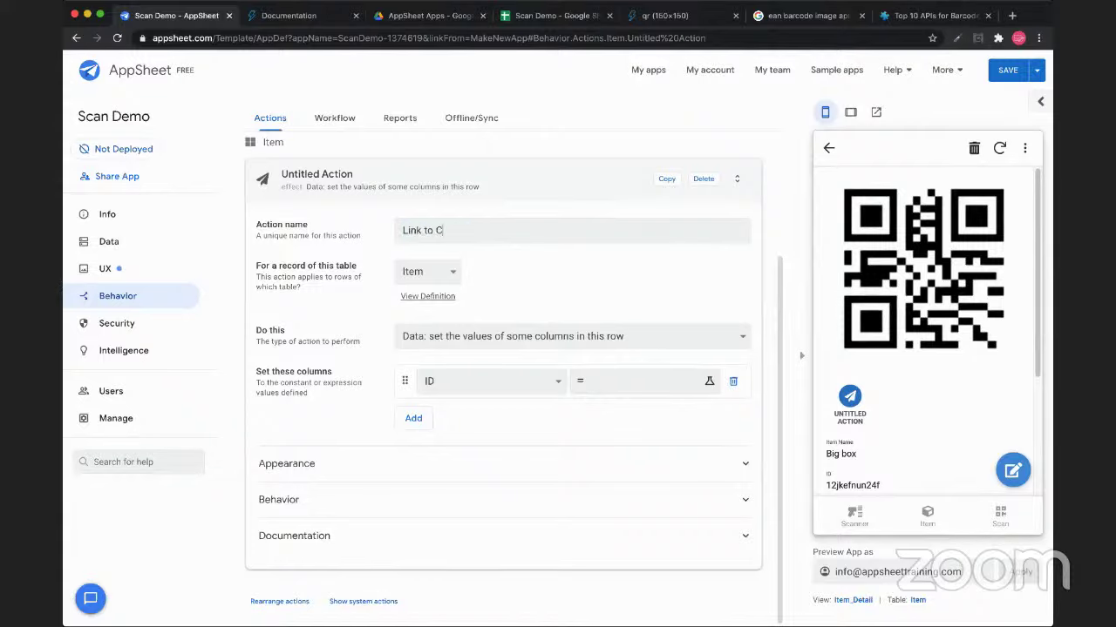
key("BackSpace")
type("Filled Tote B")
key("BackSpace")
key("BackSpace")
key("BackSpace")
key("BackSpace")
key("BackSpace")
key("BackSpace")
type("Scan Form")
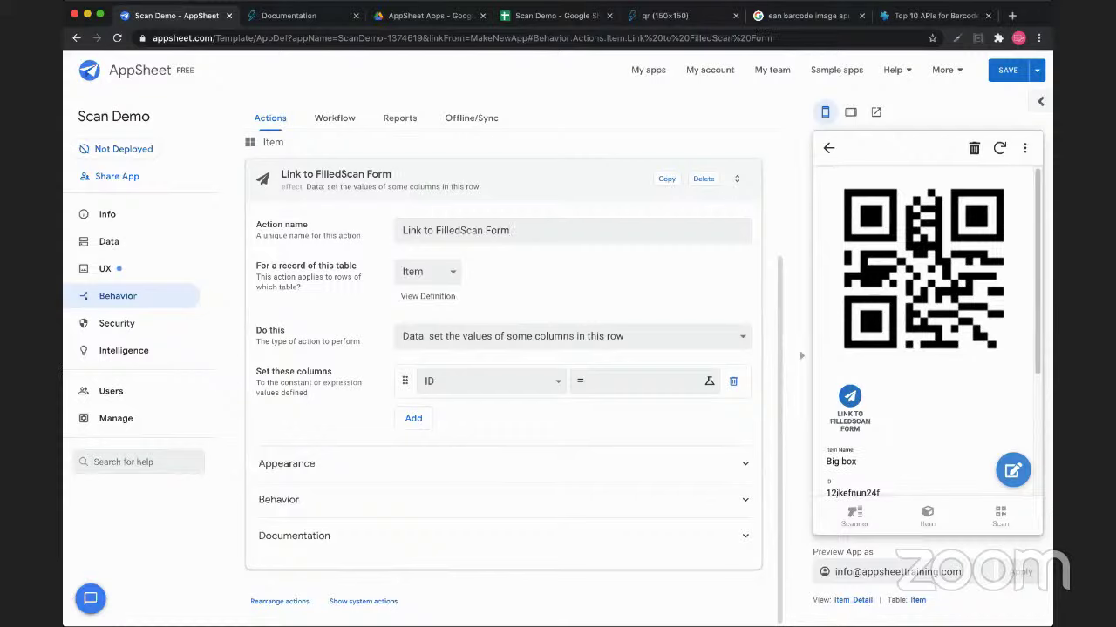
key("Down")
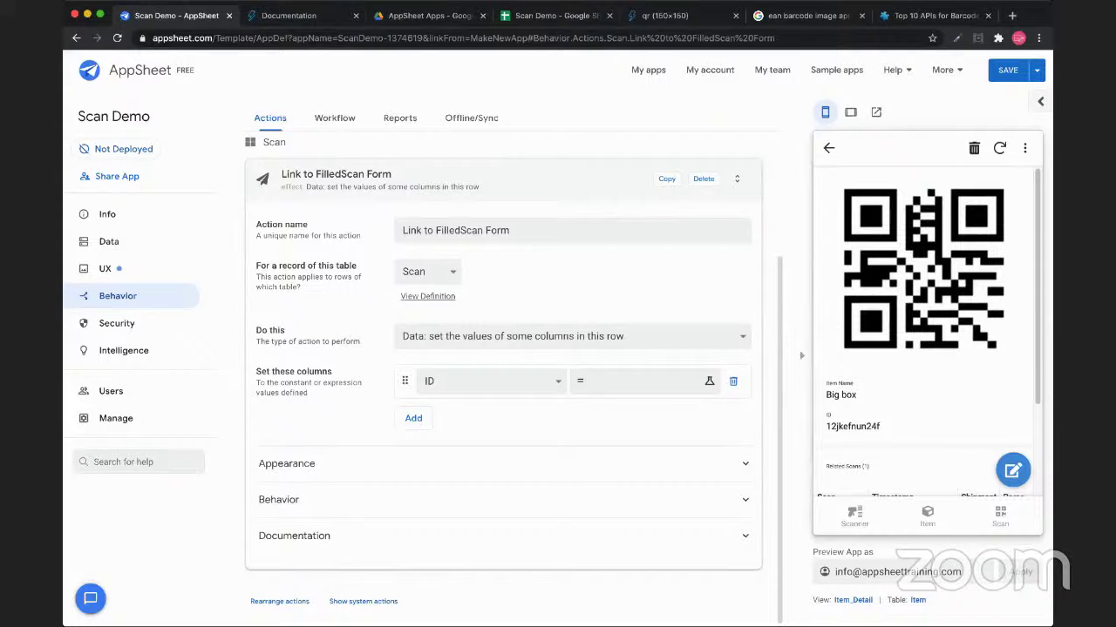
key("Up")
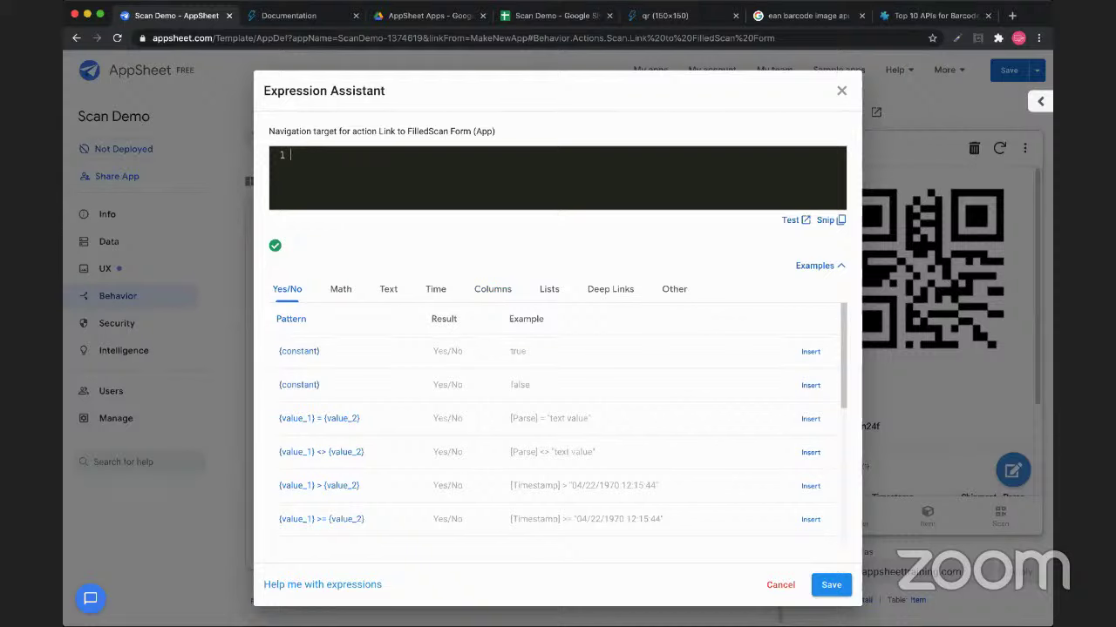
Insert the sample LINKTOFORM deep-link expression from the Expression Assistant examples
left_click(610, 288)
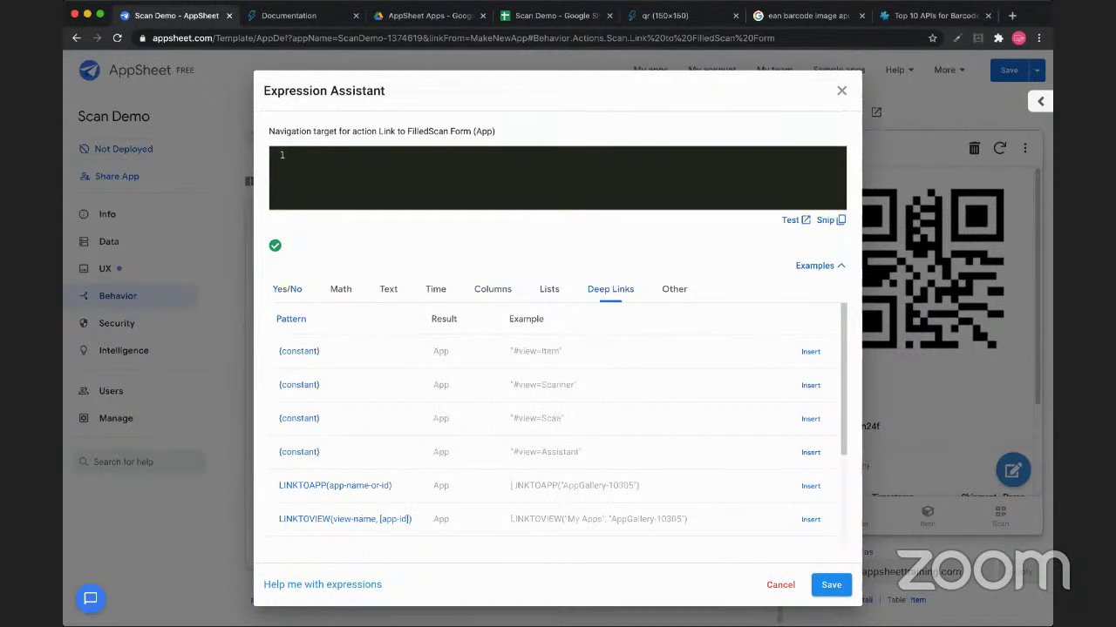
scroll(558, 427, "down", 3)
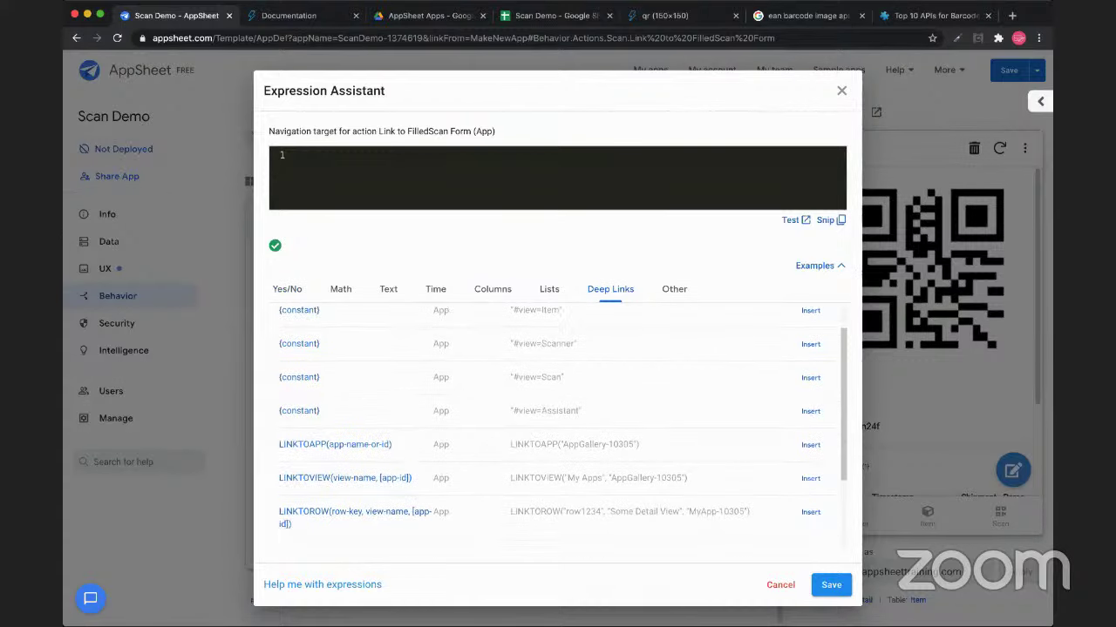
scroll(558, 427, "down", 2)
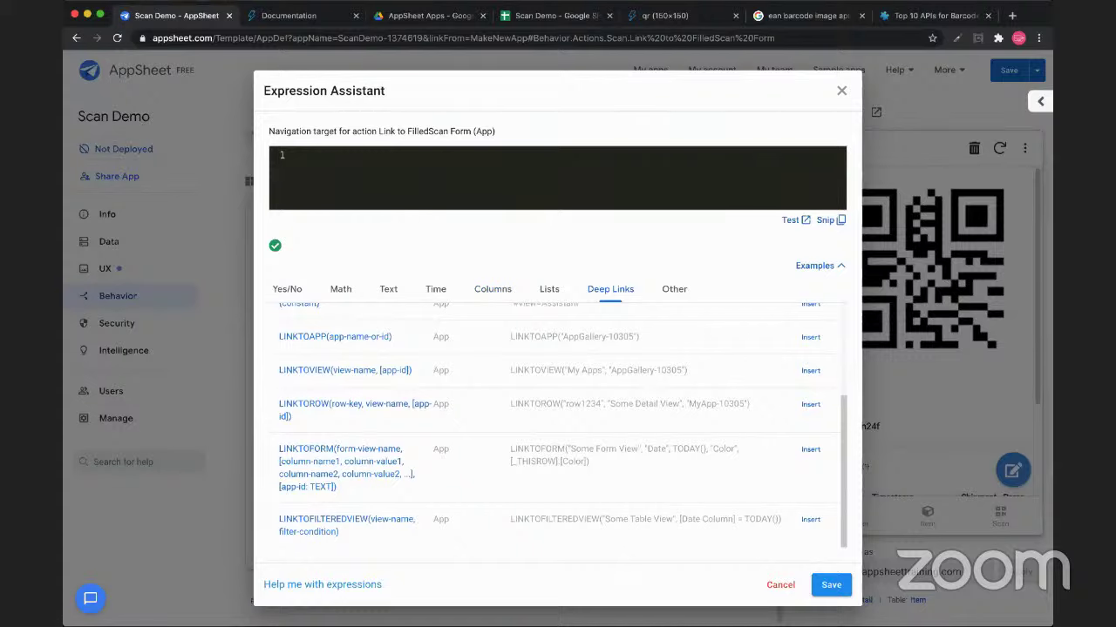
left_click(810, 449)
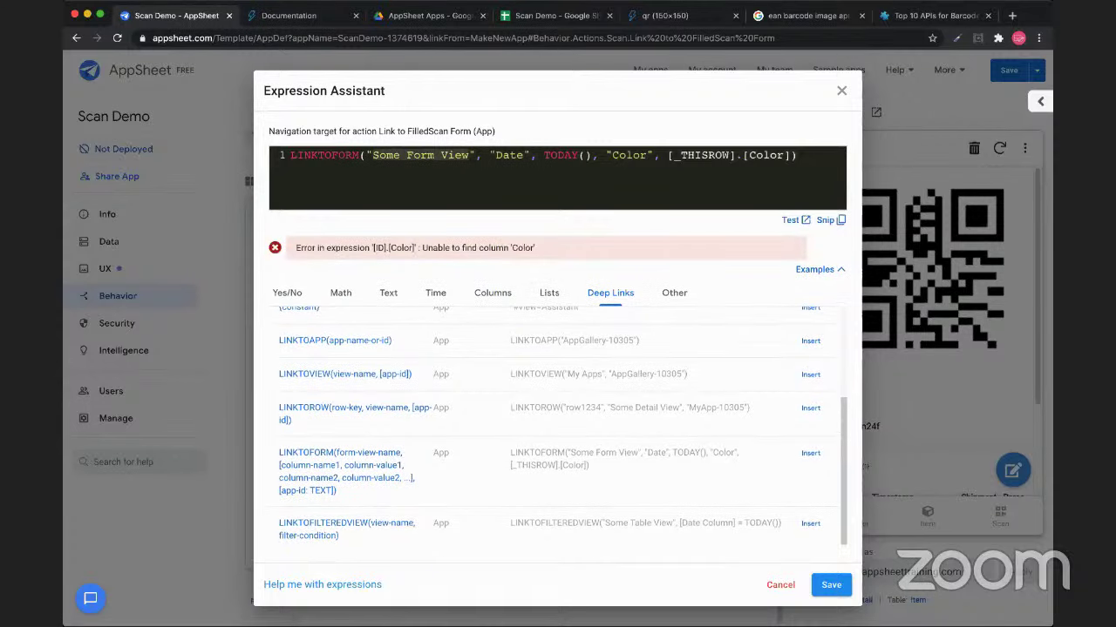
Review the example's TODAY(), "Color" and [Color] arguments with the QREW Tools panel beside them
left_click_drag(490, 155, 788, 155)
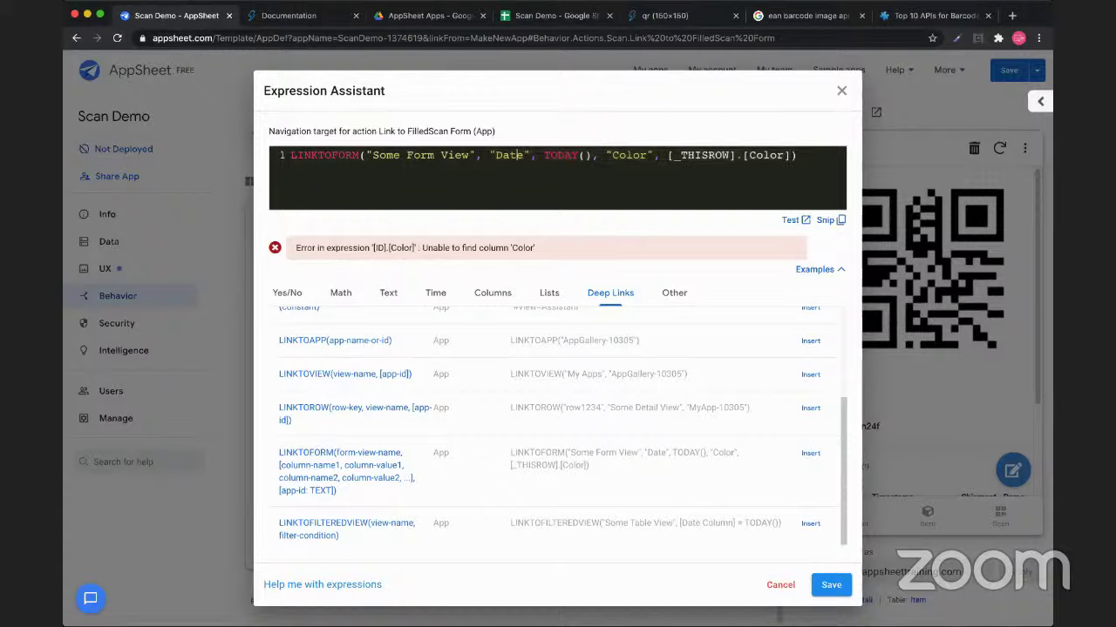
left_click(590, 155)
left_click(630, 155)
left_click(765, 155)
left_click(1039, 102)
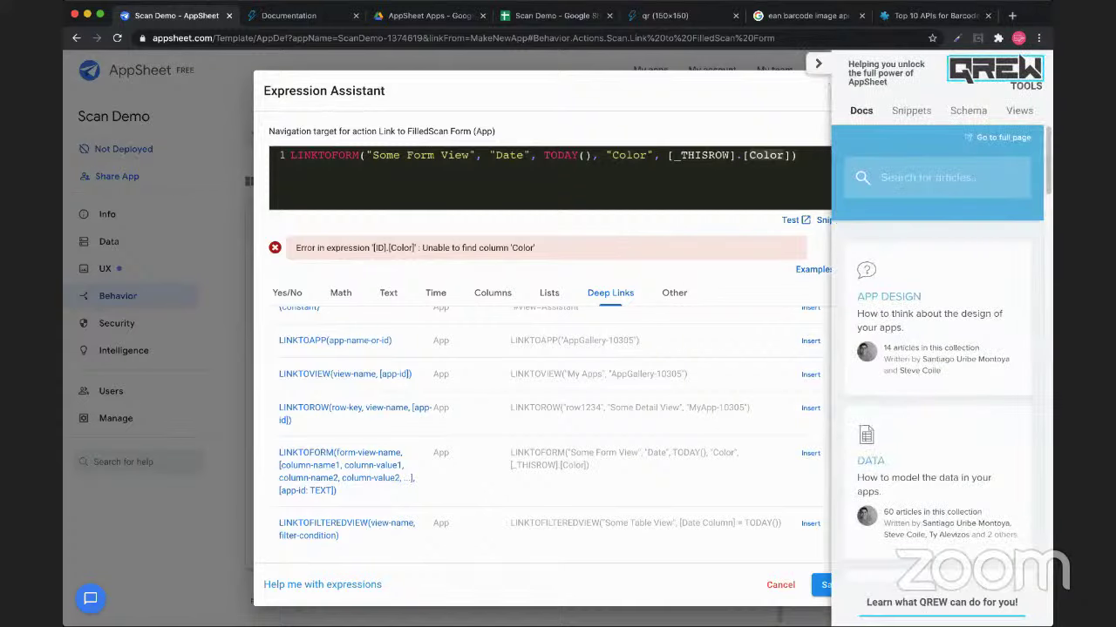
Replace "Some Form View" with Scan_Form from QREW's Views list and delete the example arguments
left_click(1018, 110)
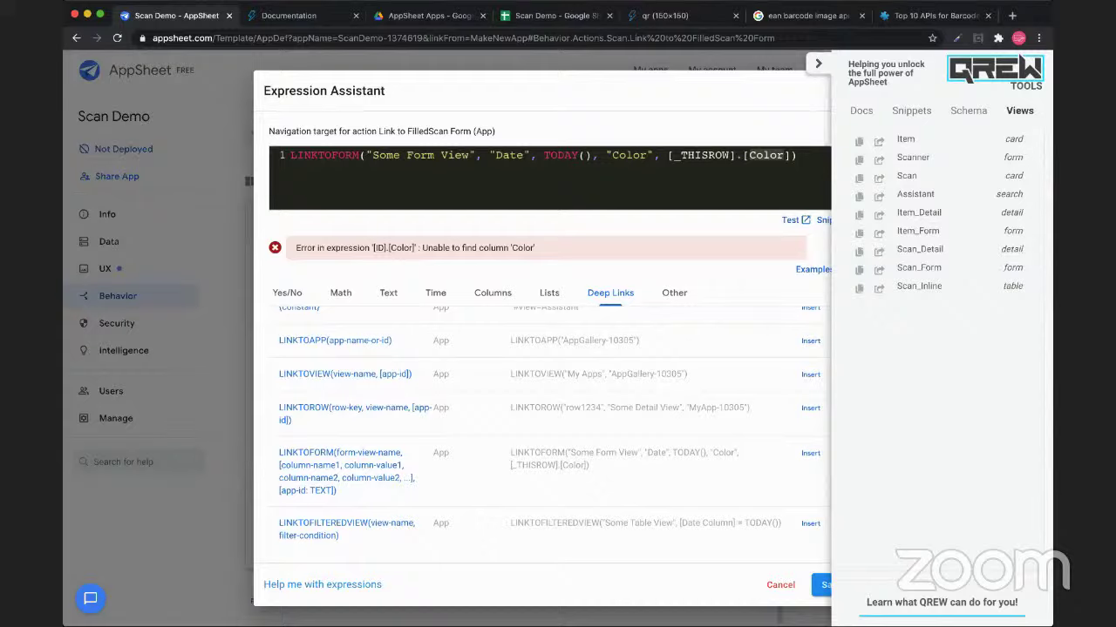
left_click_drag(373, 155, 469, 155)
type("Scan_Form")
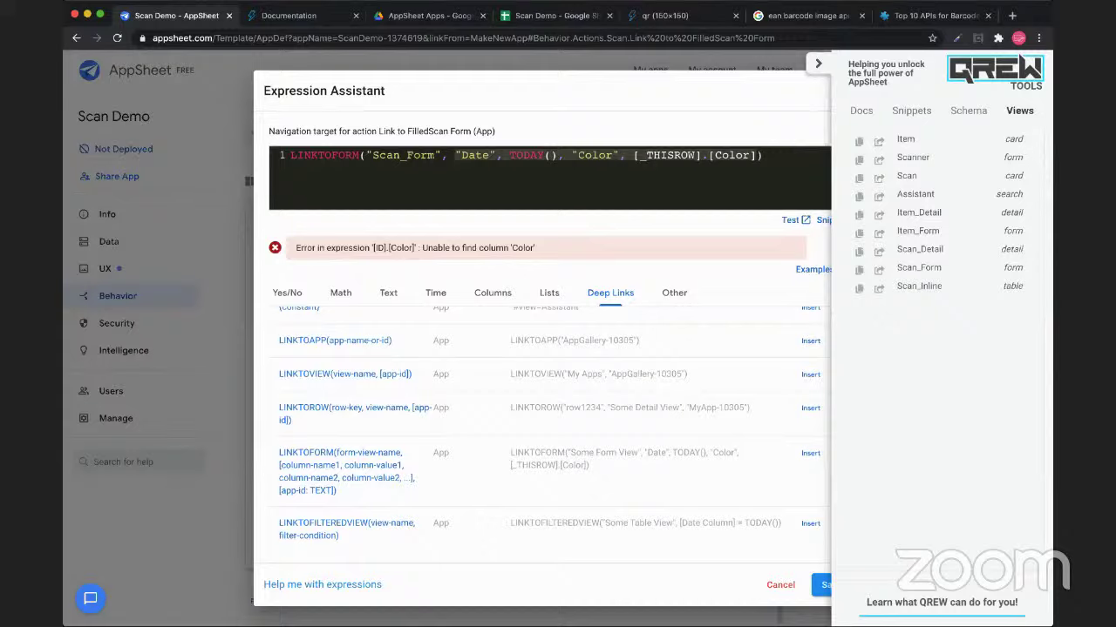
key("BackSpace")
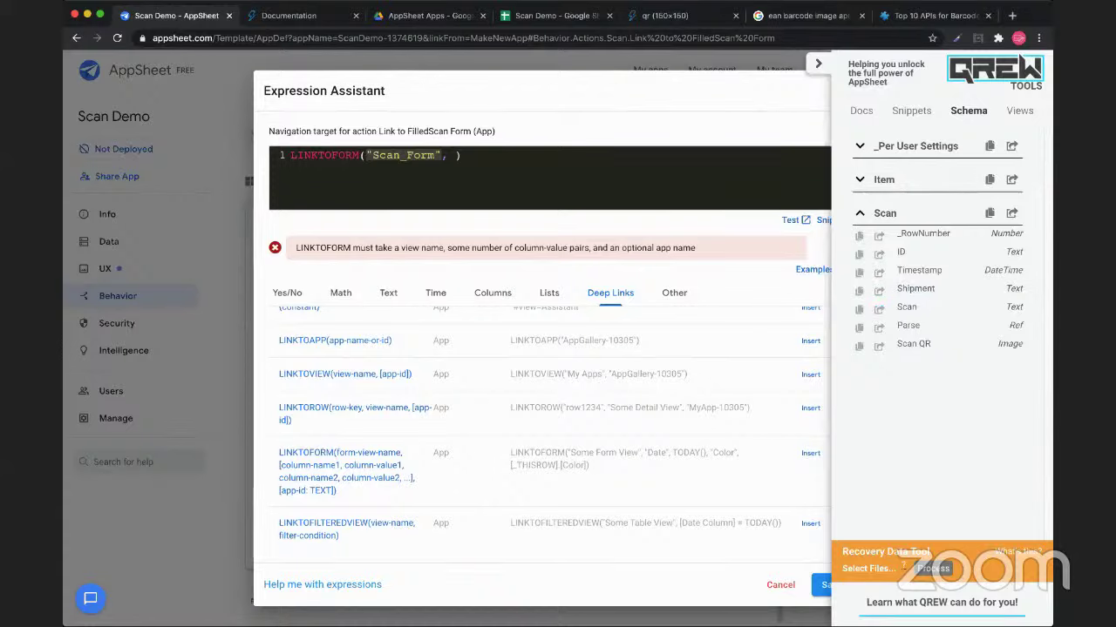
Add the "Shipment", [Shipment] pair from QREW Schema to the LINKTOFORM target and save it
type("\"")
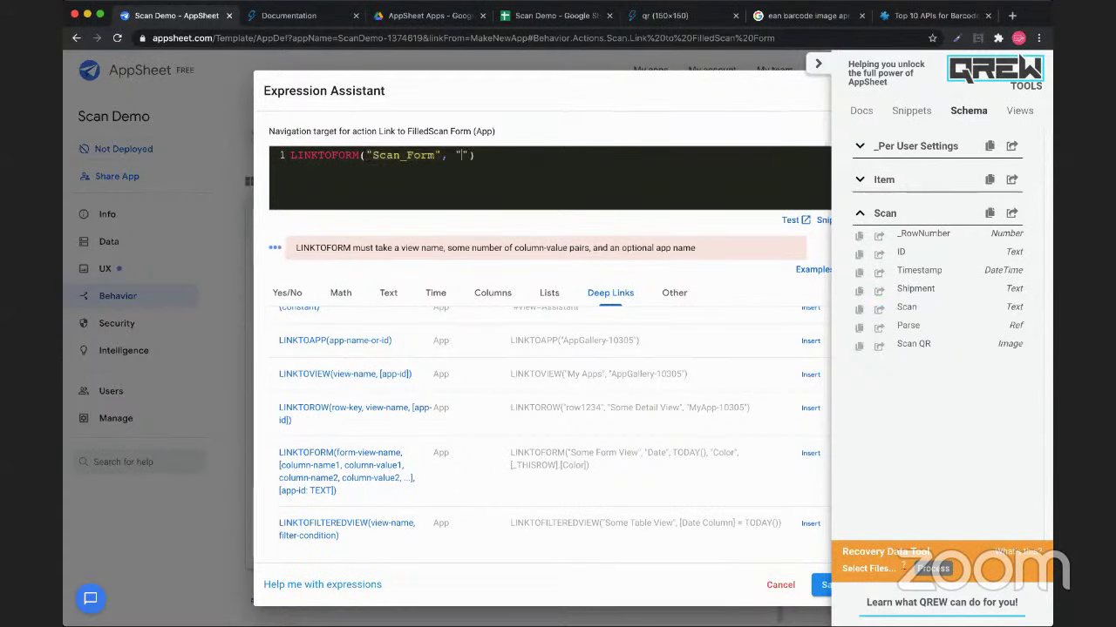
left_click(878, 288)
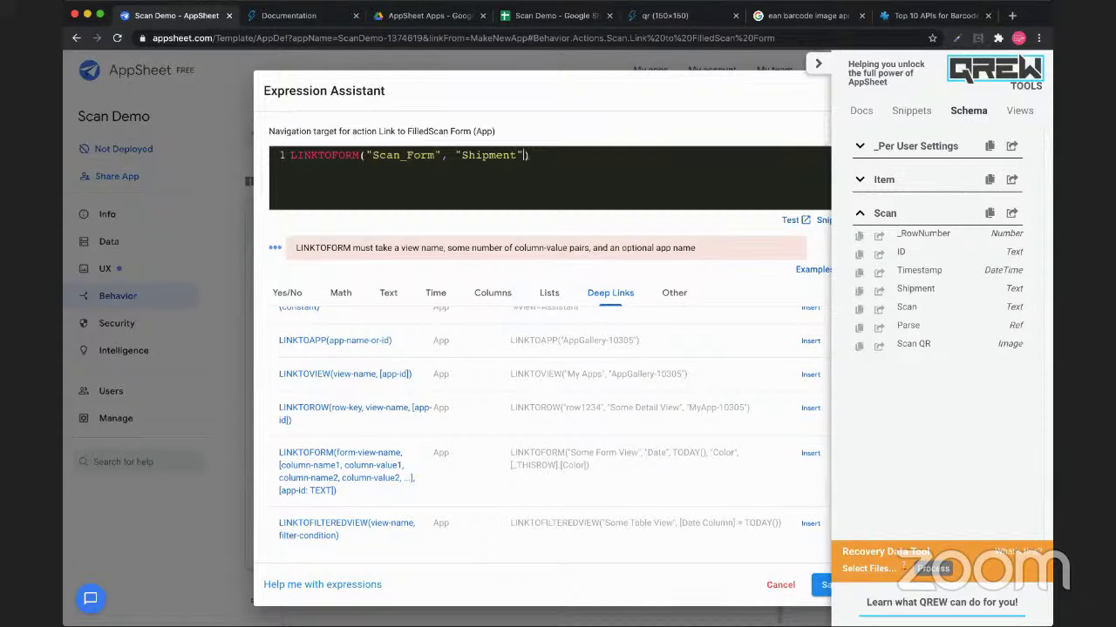
type(", [Shipment")
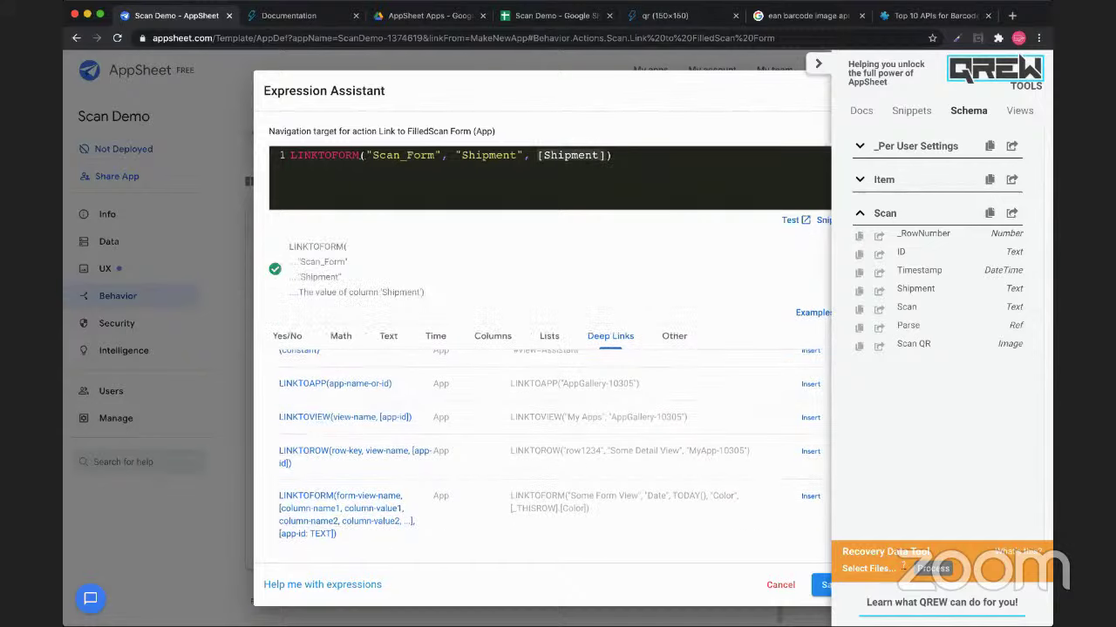
double_click(489, 155)
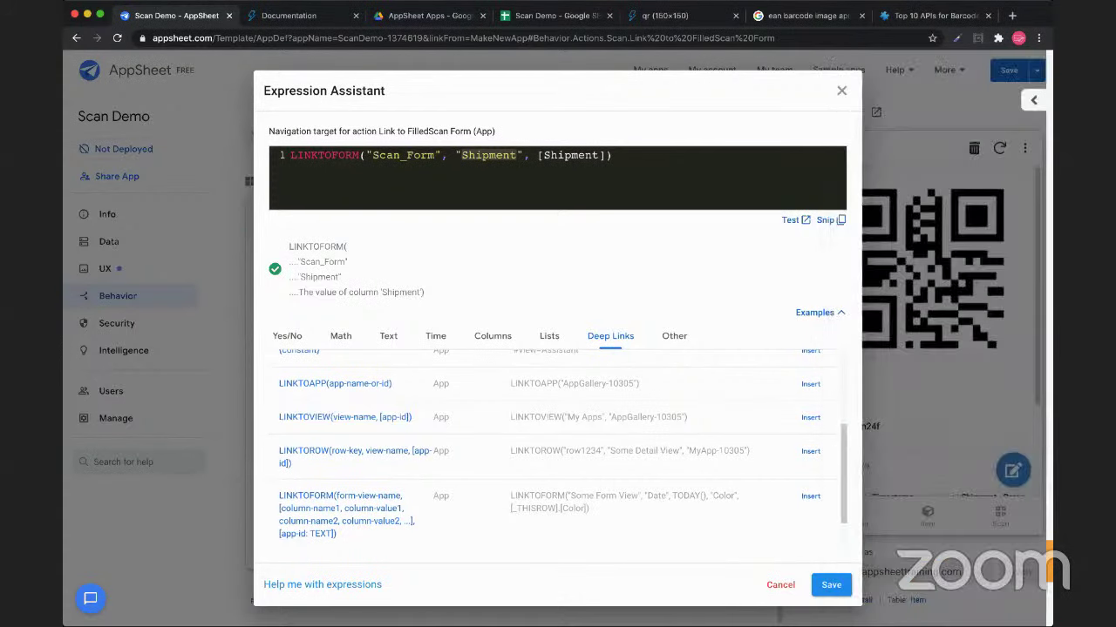
left_click(828, 584)
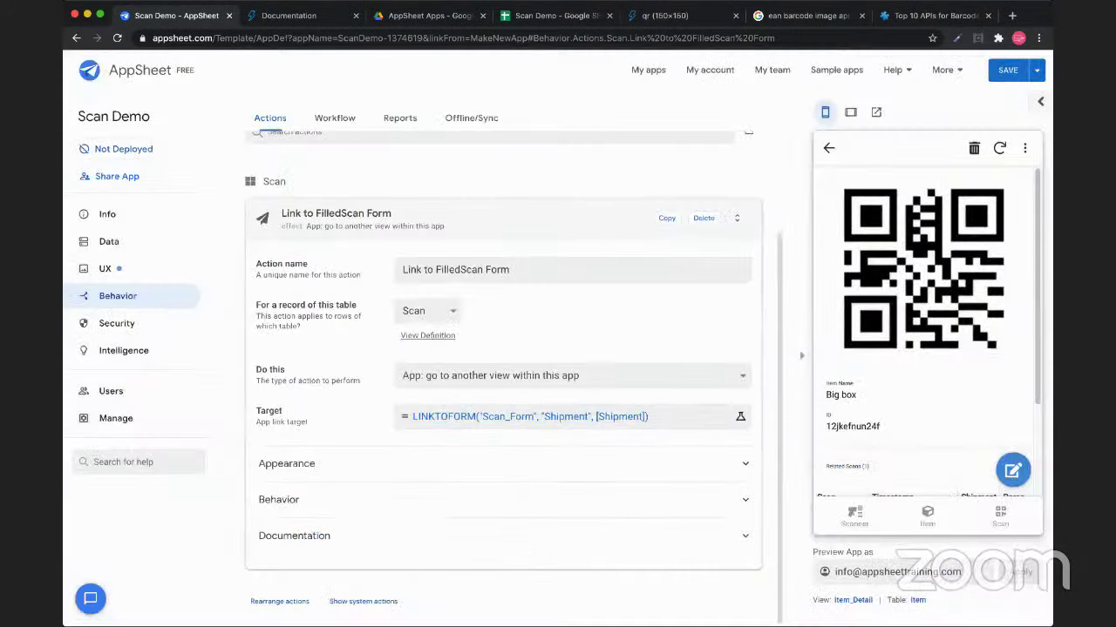
Search the Appearance icon picker for 'copy' and assign a copy icon to Link to FilledScan Form
left_click(286, 464)
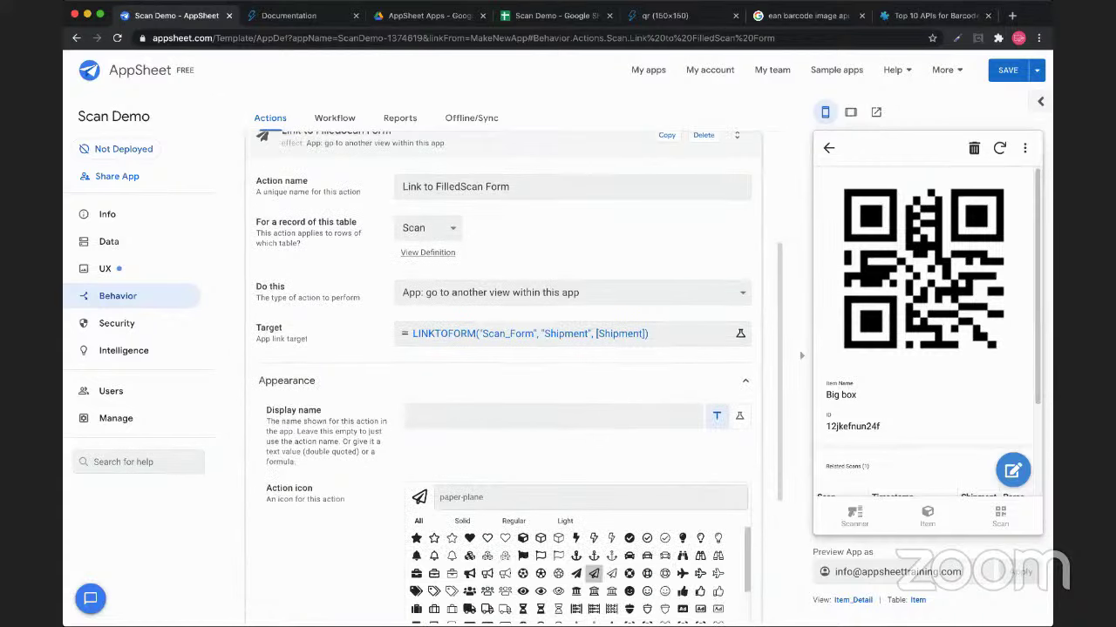
scroll(503, 349, "up", 2)
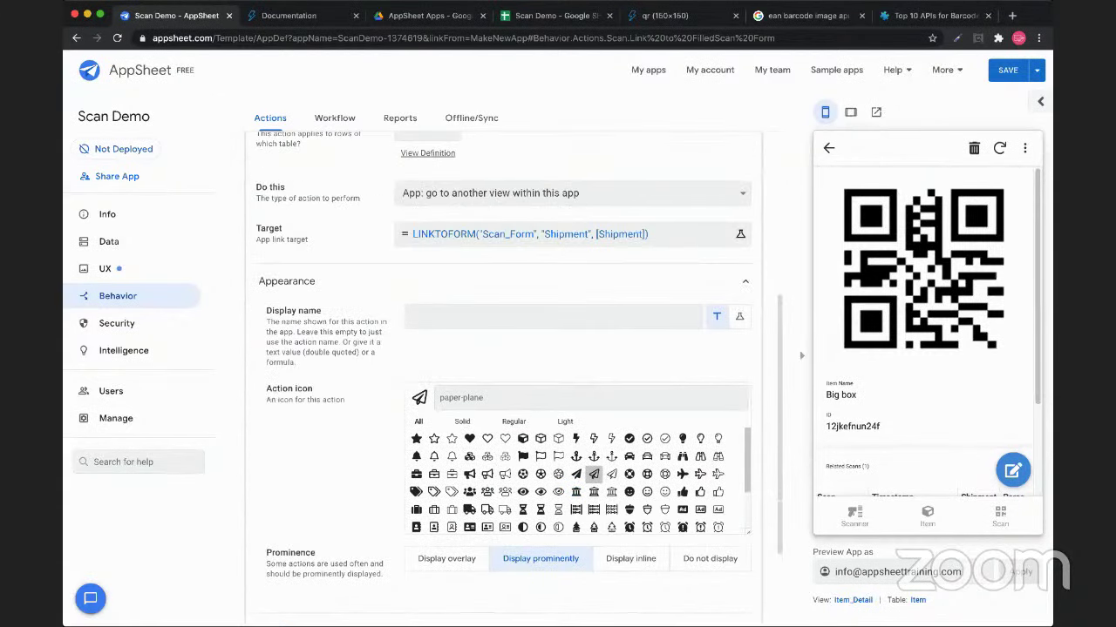
type("link")
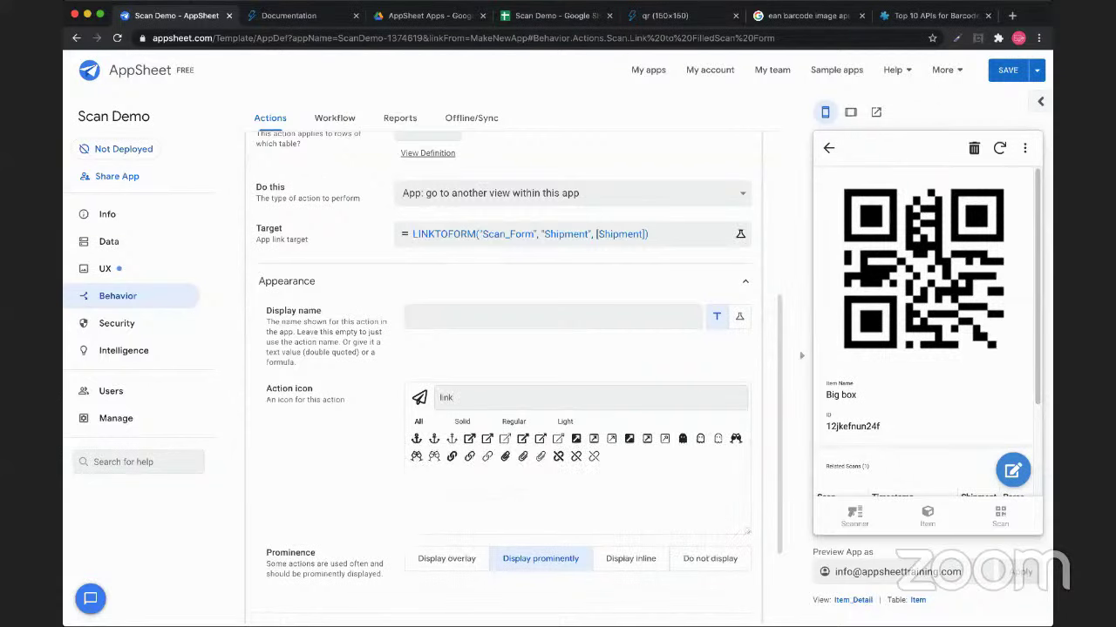
key("BackSpace")
key("BackSpace")
key("BackSpace")
key("BackSpace")
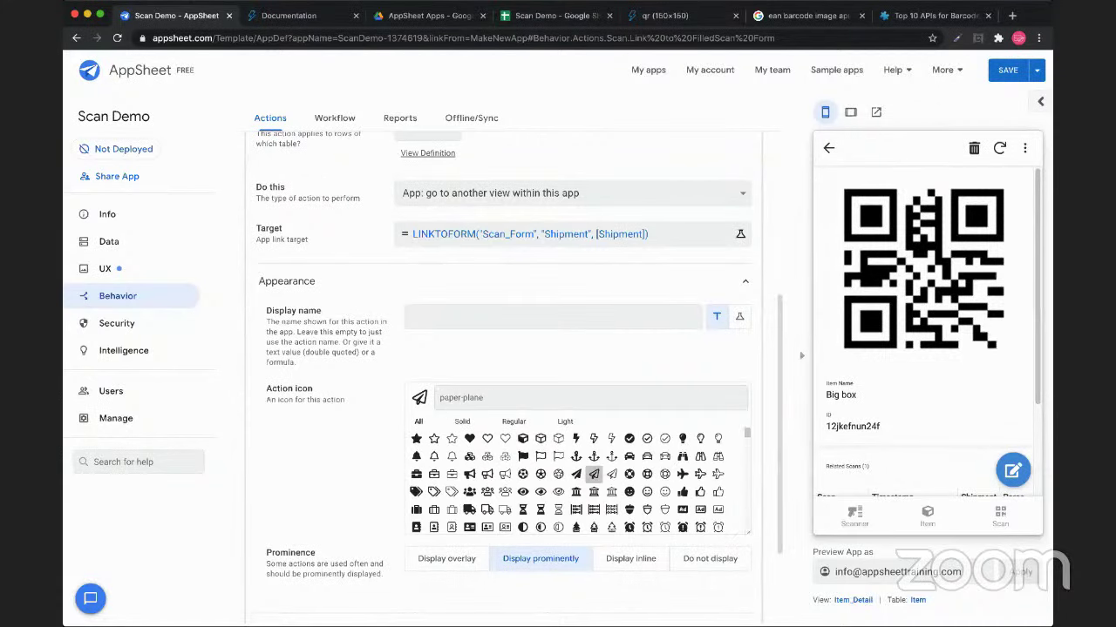
type("copy")
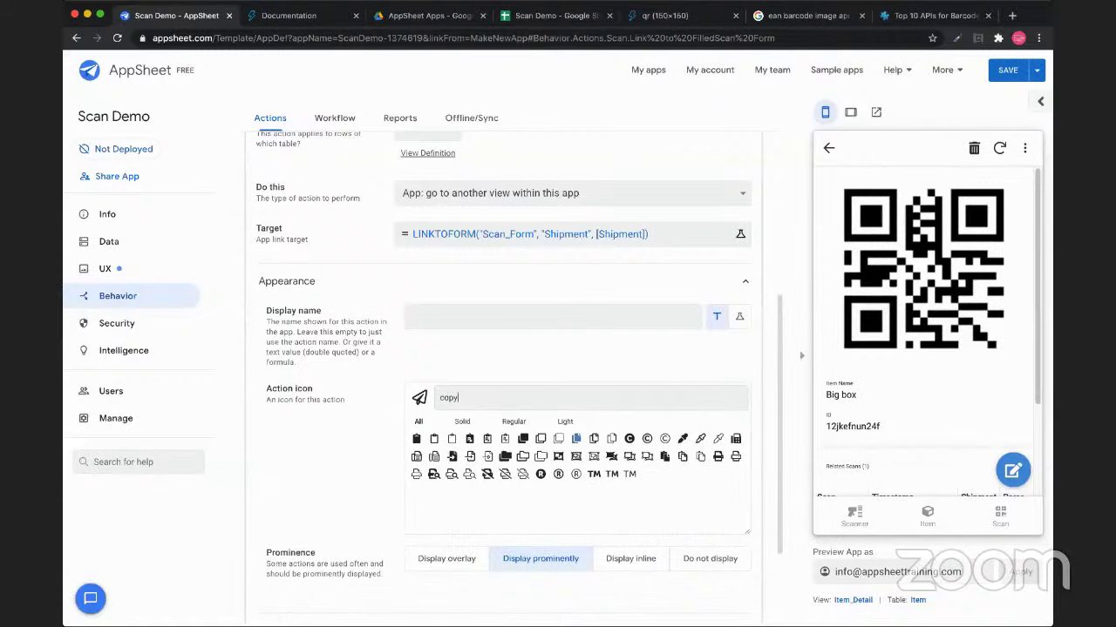
left_click(452, 456)
scroll(452, 457, "up", 5)
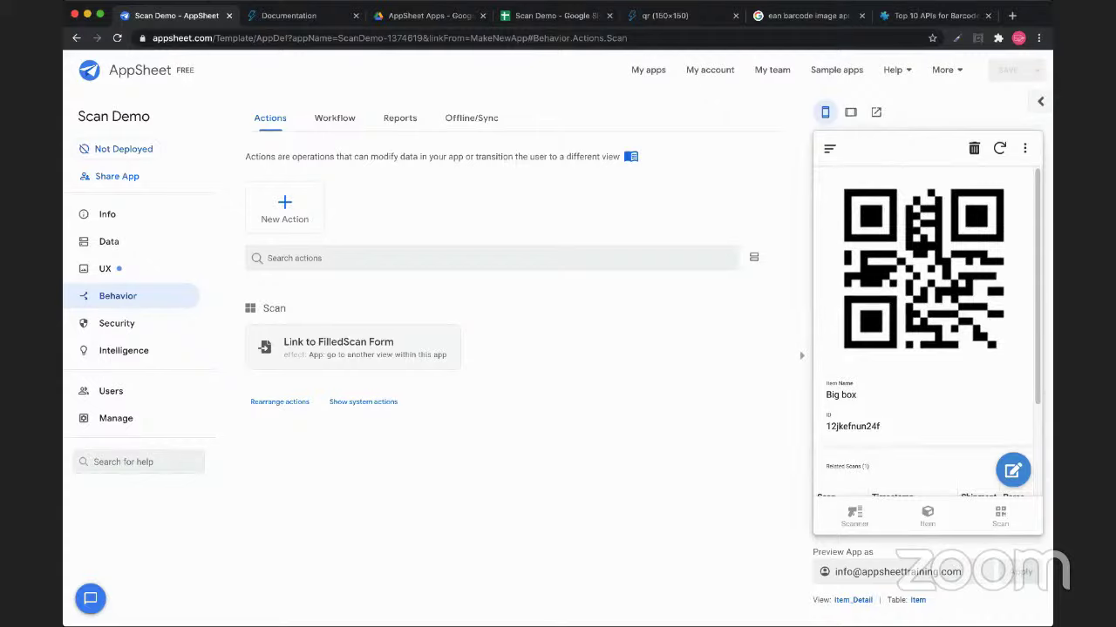
Open the Test Box scan in the preview and trigger Link to FilledScan Form
left_click(999, 516)
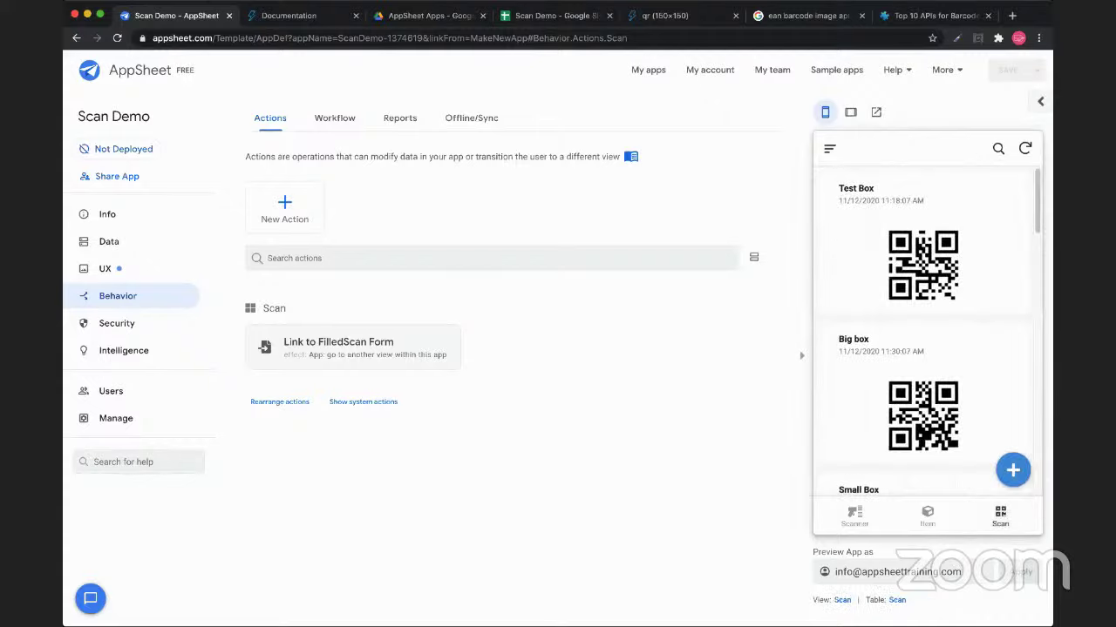
left_click(923, 244)
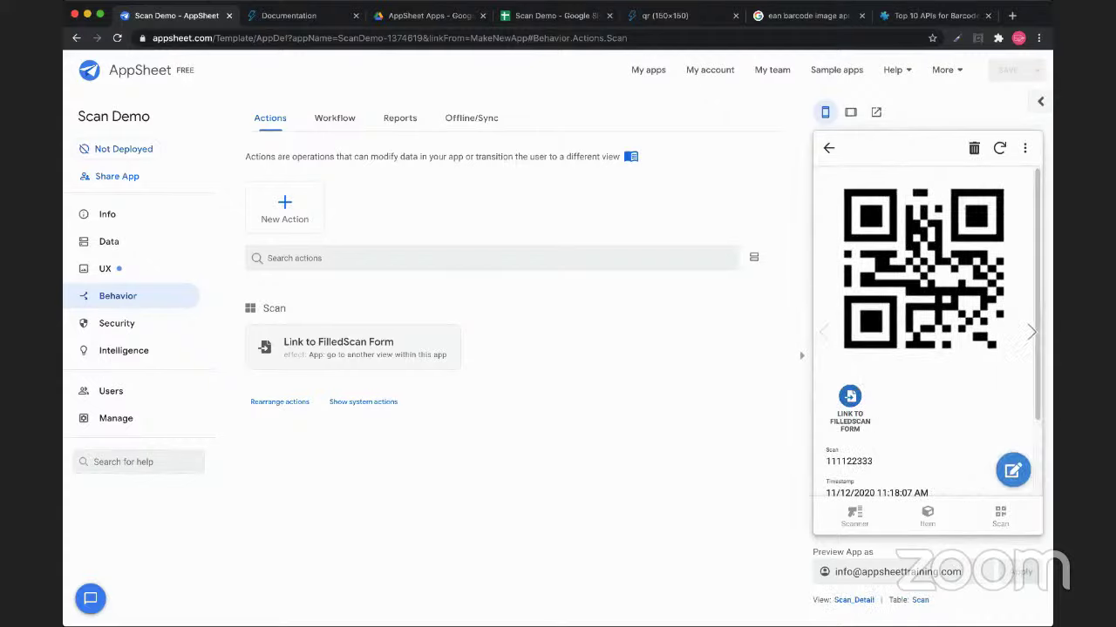
scroll(933, 332, "down", 2)
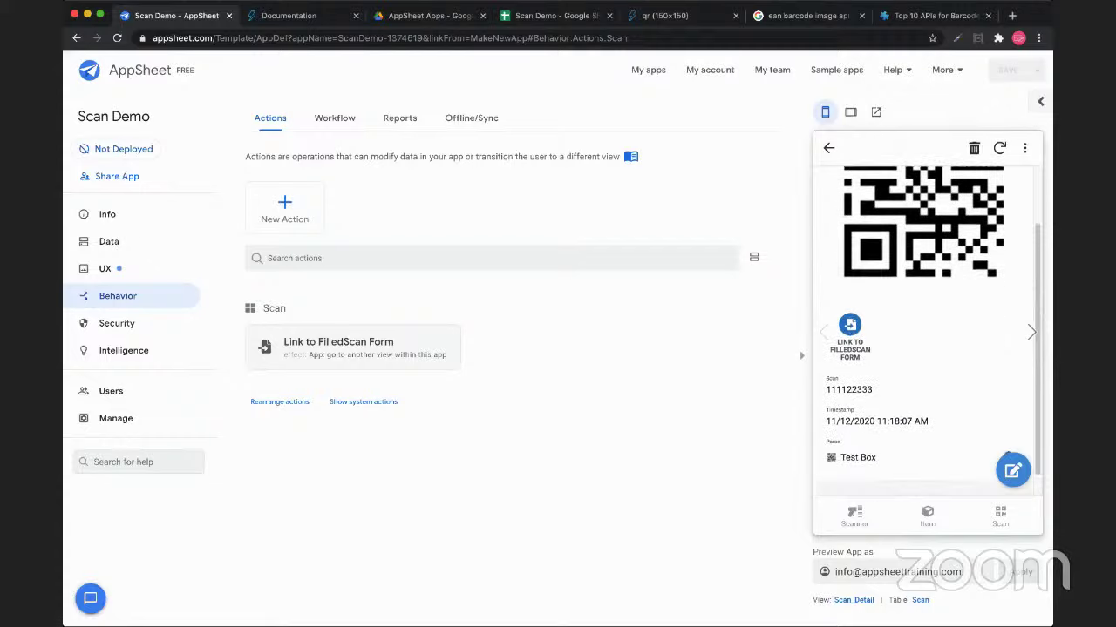
scroll(934, 332, "up", 2)
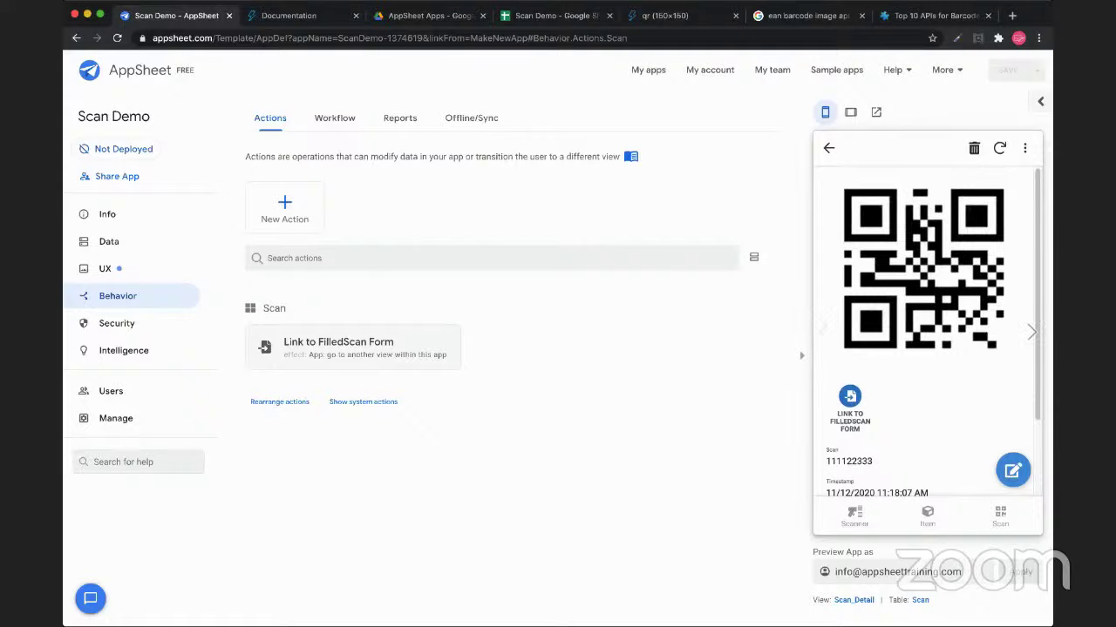
left_click(850, 402)
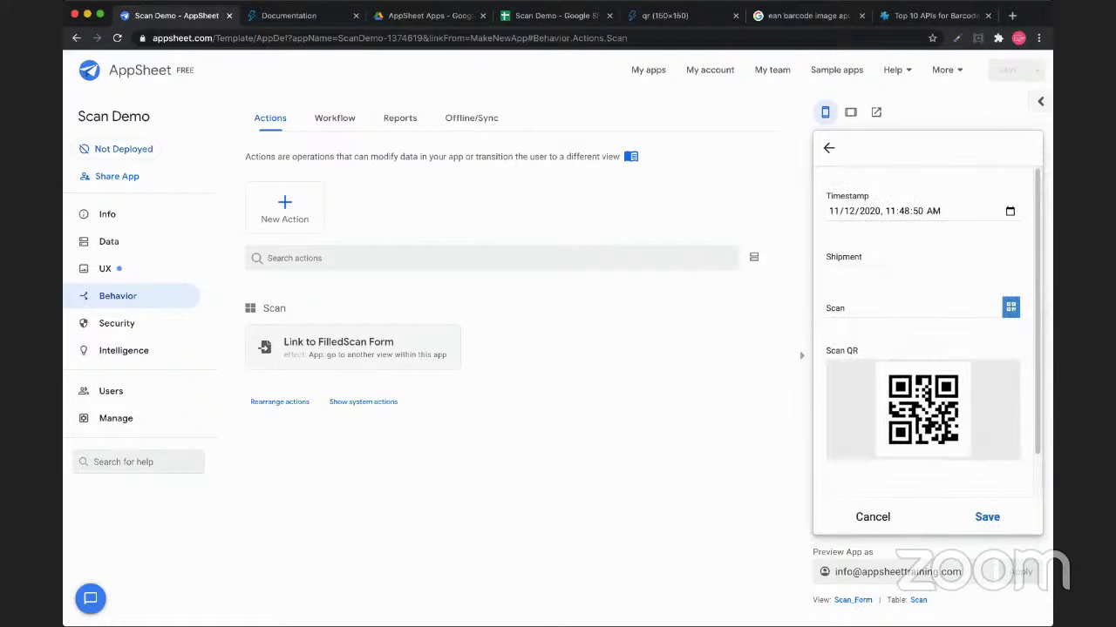
Confirm the form's Shipment is prefilled with Big Truck and save the record
left_click(922, 264)
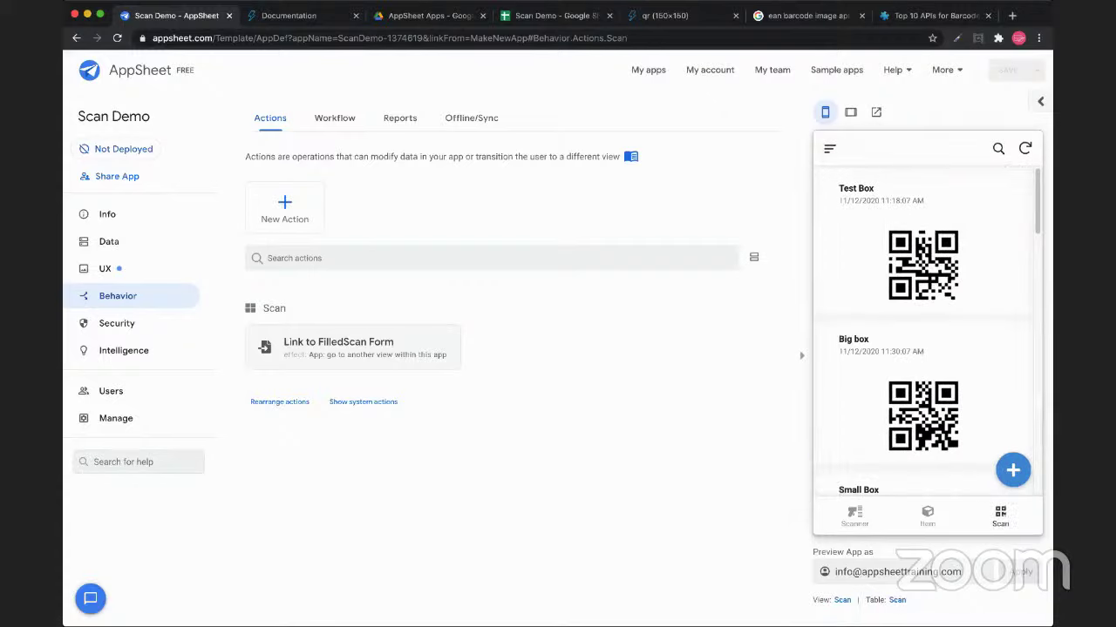
scroll(926, 331, "down", 5)
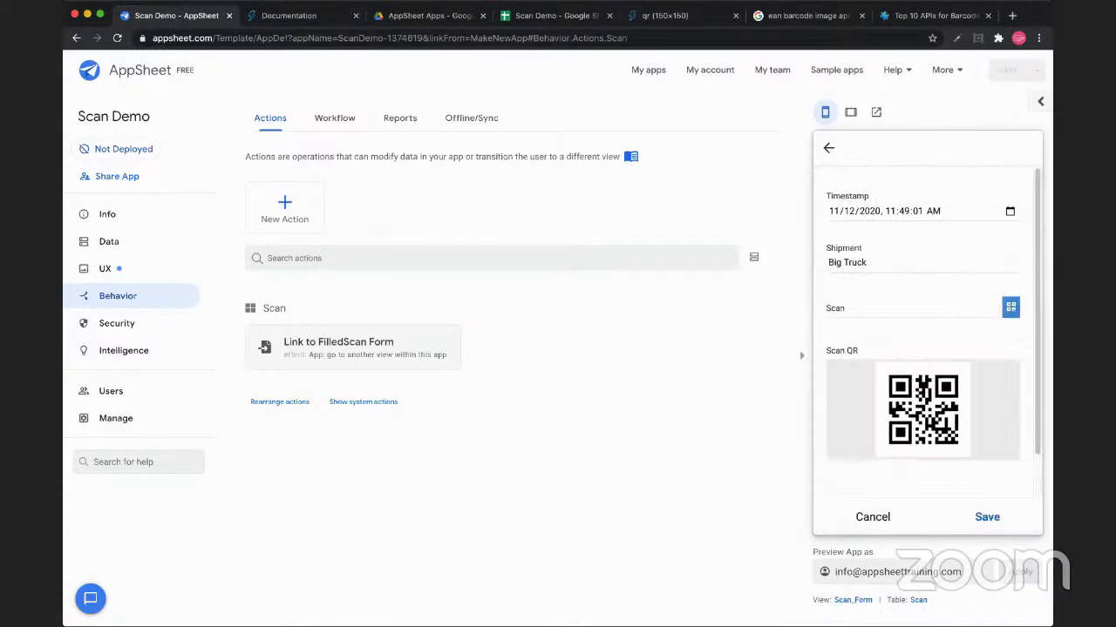
mouse_move(828, 263)
left_mouse_down()
mouse_move(868, 262)
mouse_move(827, 262)
left_mouse_up()
left_click(868, 262)
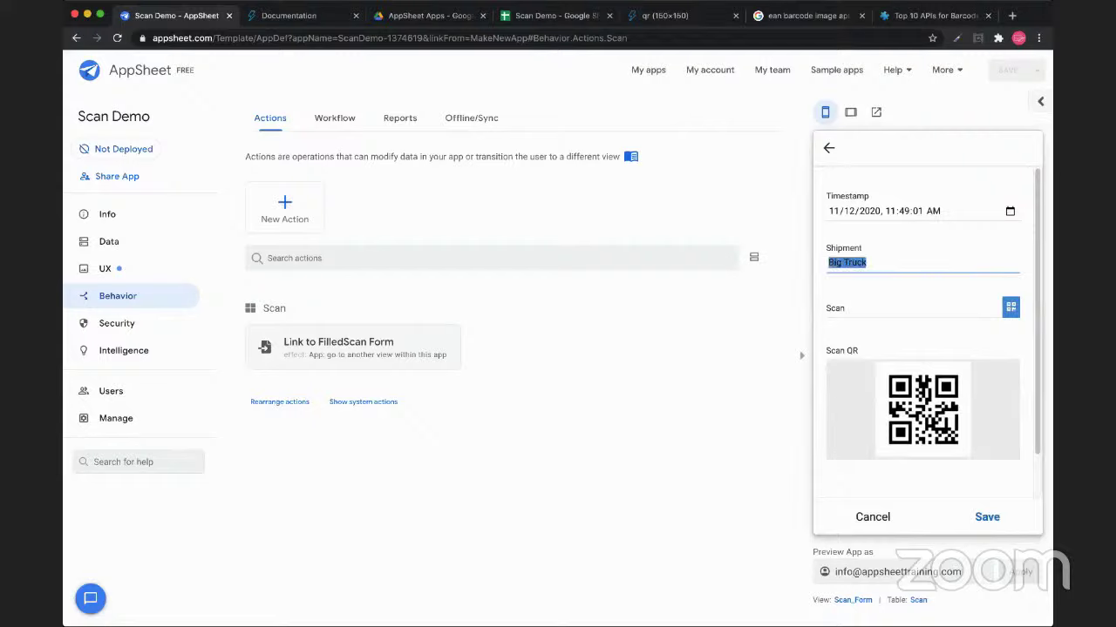
left_click(868, 262)
left_click(987, 516)
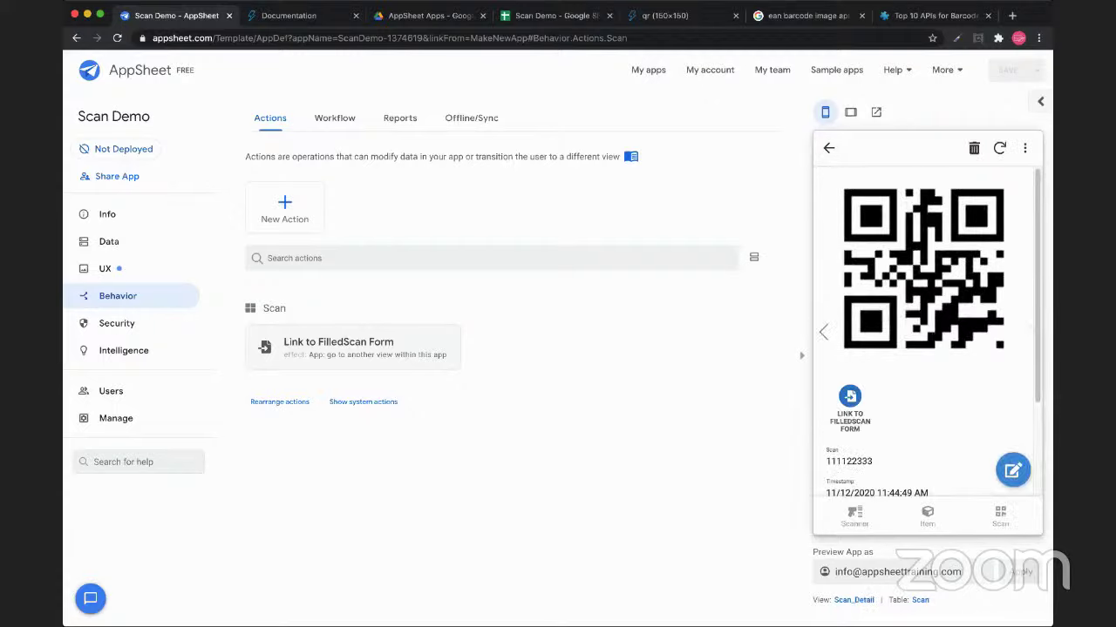
Submit a Scanner form entry with Shipment 'Big Truck' in the preview, then go to UX views
left_click(849, 397)
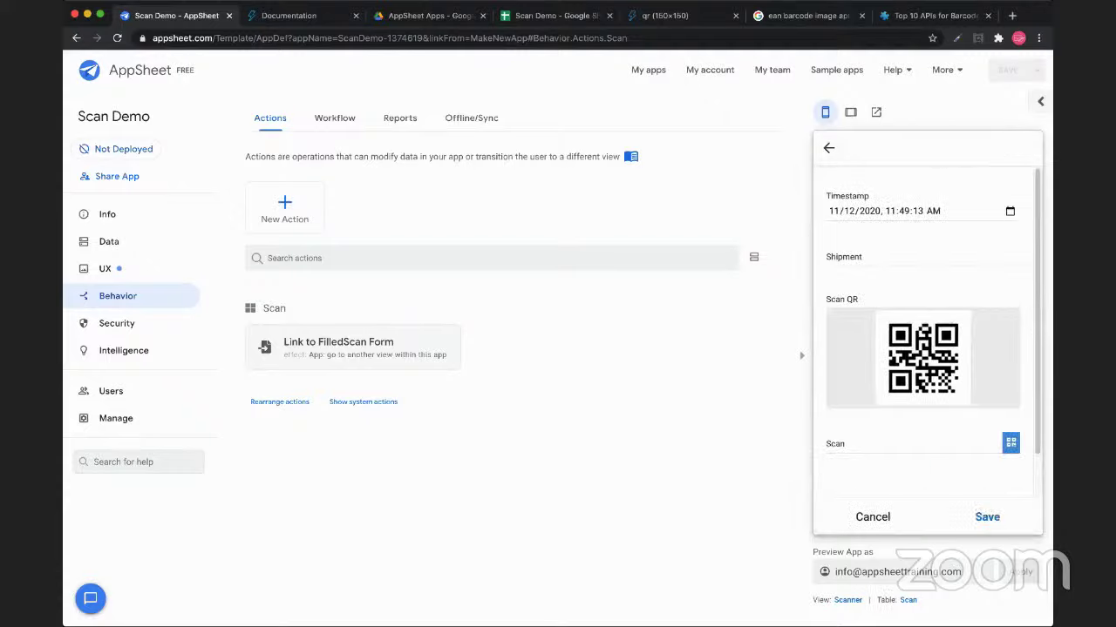
left_click(922, 263)
type("Big Truk")
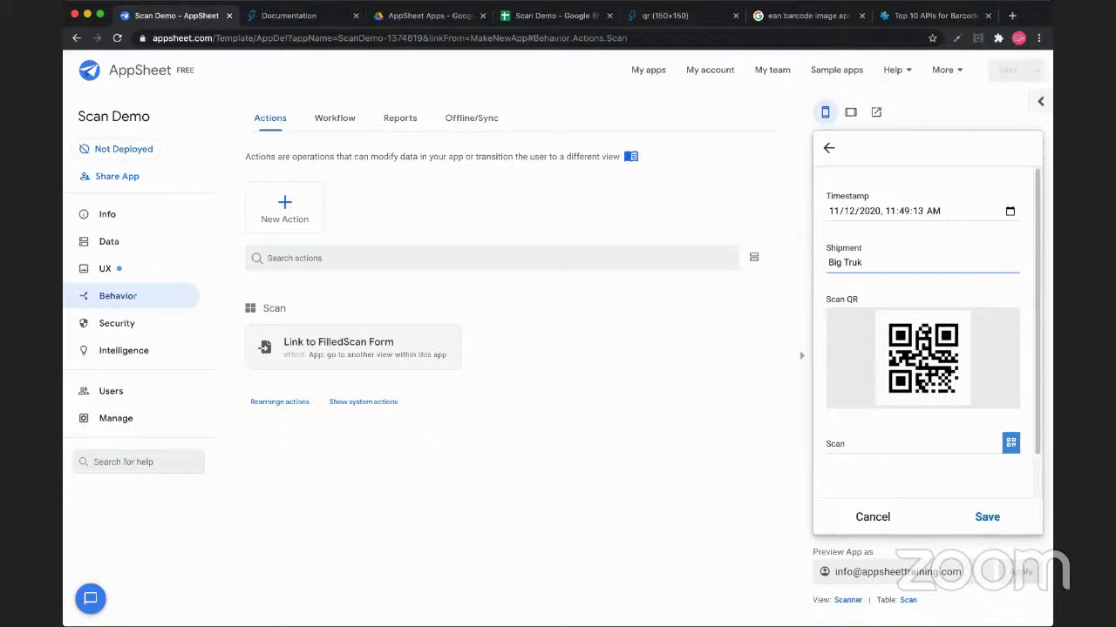
key("BackSpace")
type("ck")
key("Return")
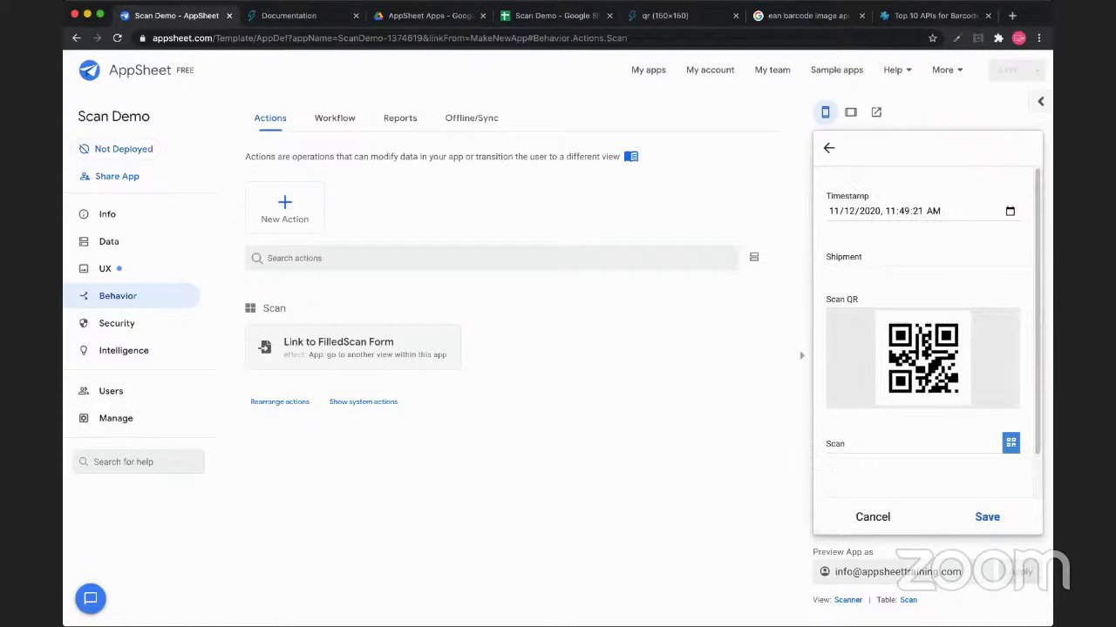
left_click(923, 263)
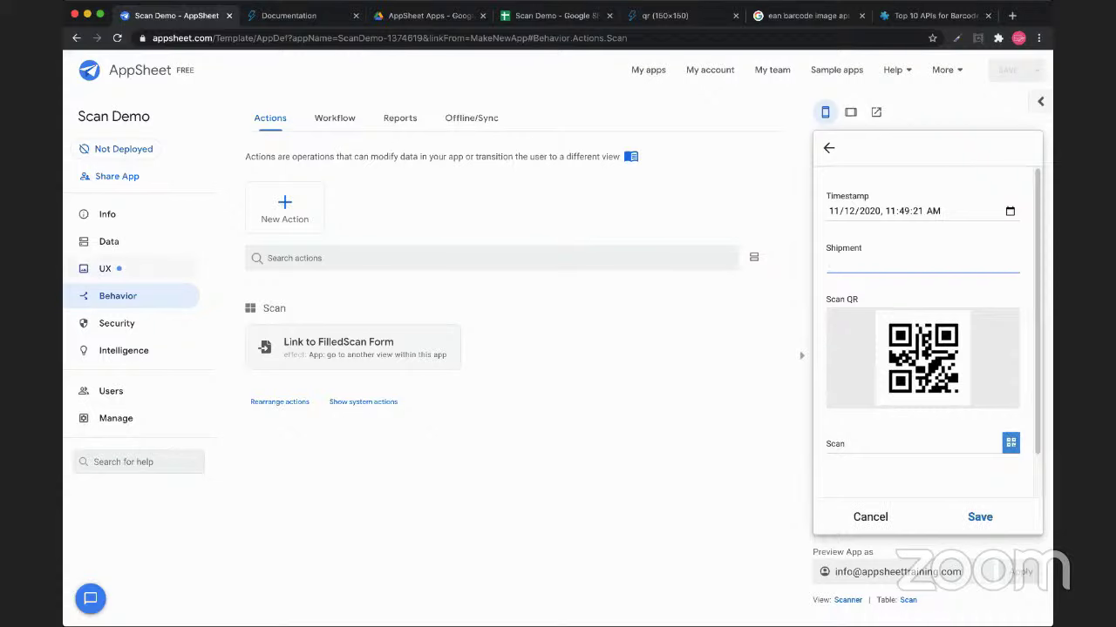
left_click(104, 269)
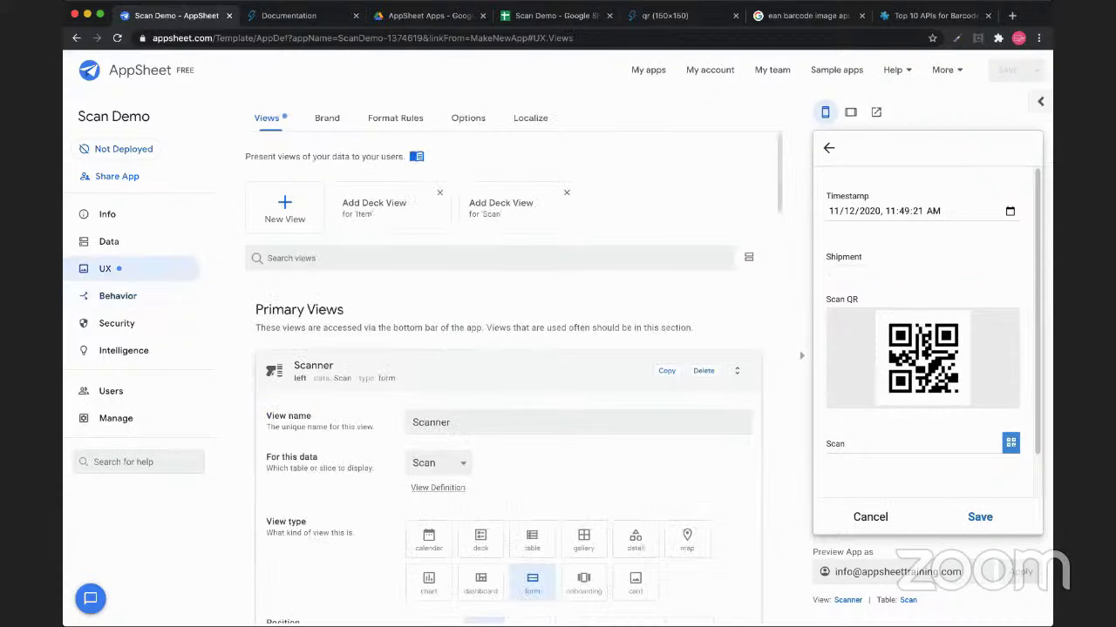
Open the Scanner view's settings and expand Behavior to show Event Actions and Form Saved
scroll(500, 384, "down", 2)
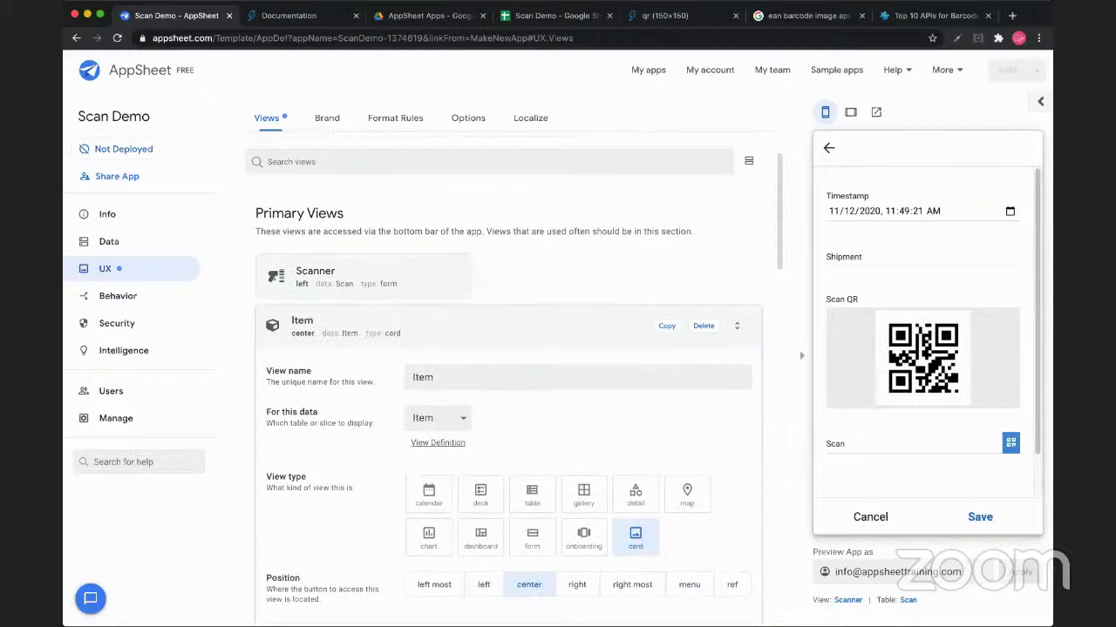
left_click(577, 585)
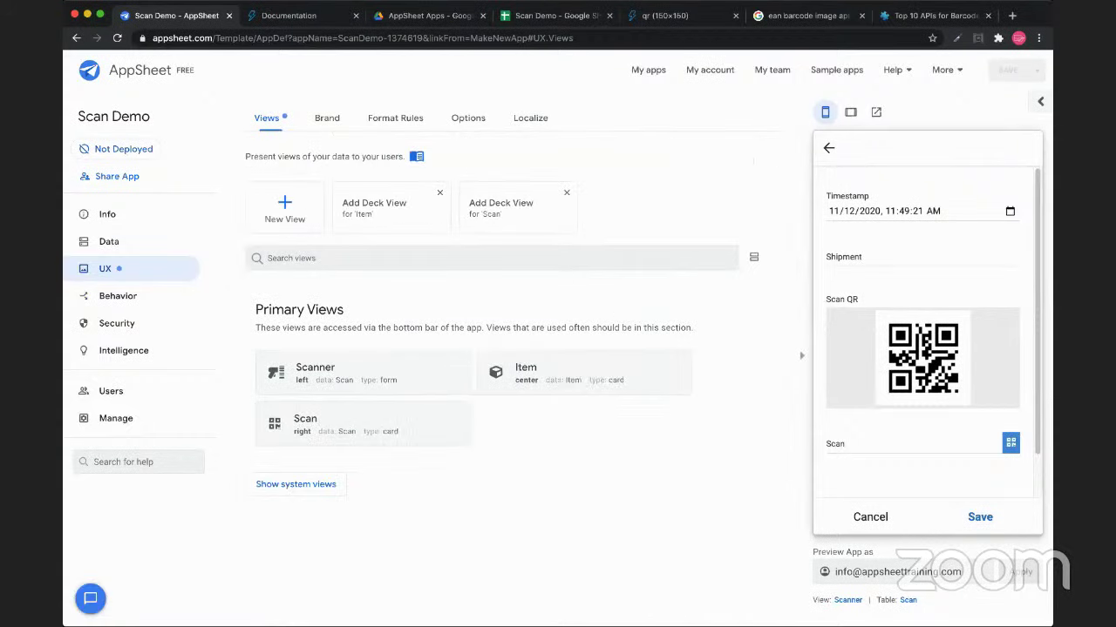
left_click(315, 371)
scroll(509, 379, "down", 10)
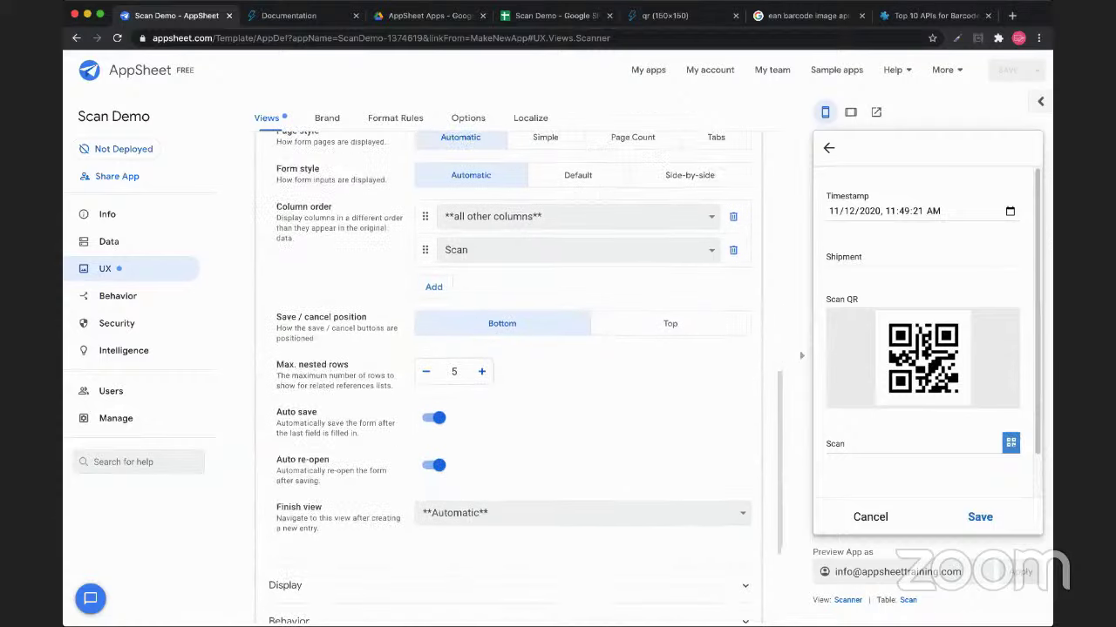
scroll(509, 380, "down", 4)
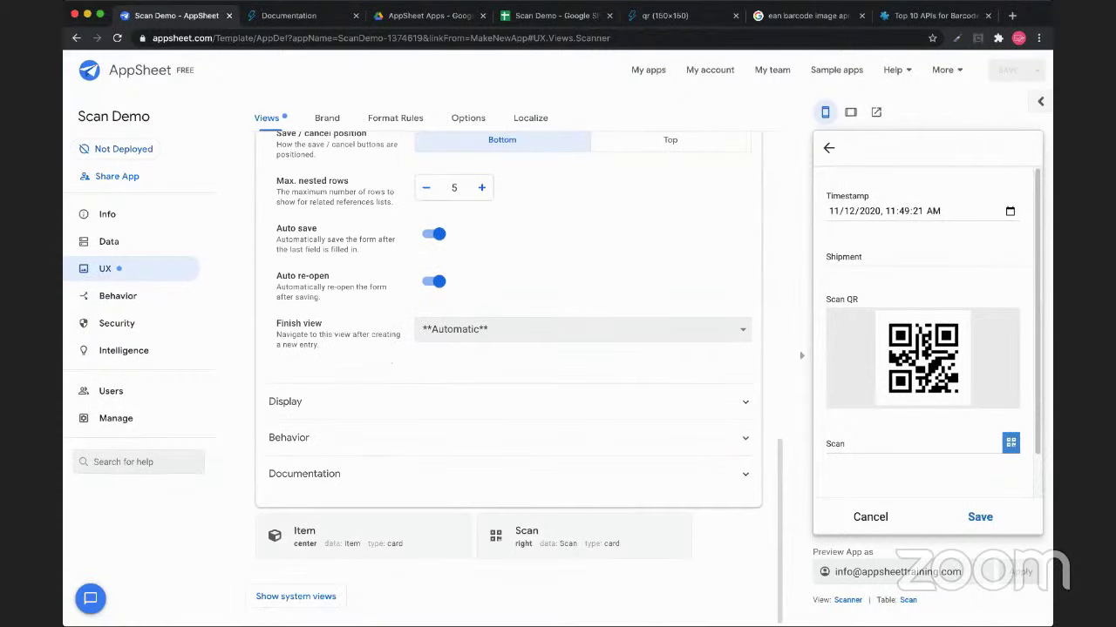
left_click(288, 437)
scroll(509, 380, "up", 2)
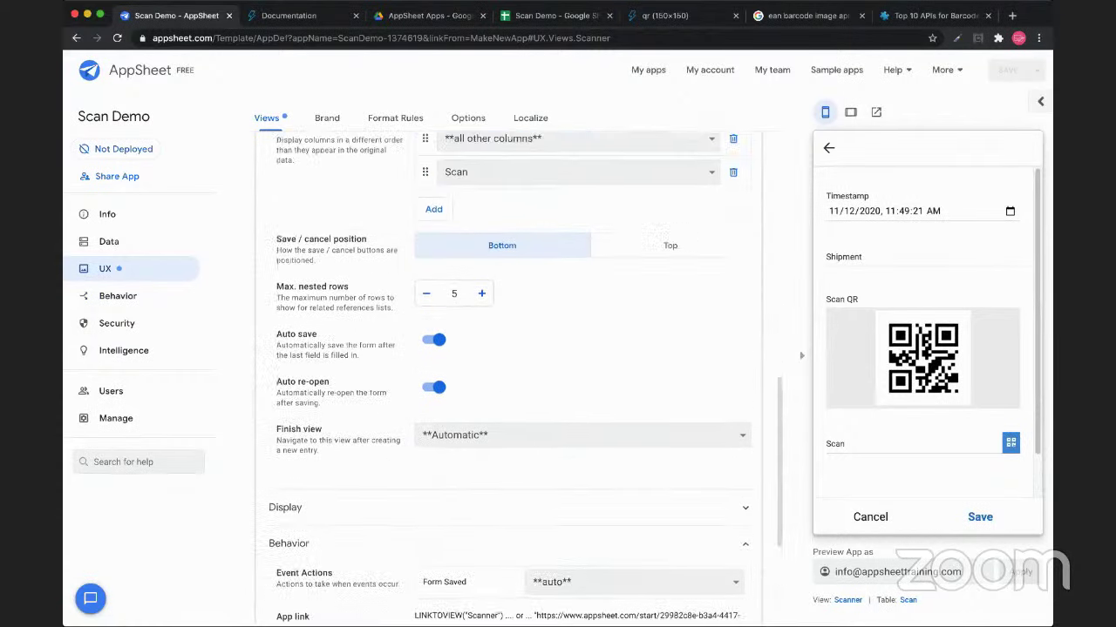
scroll(509, 380, "down", 5)
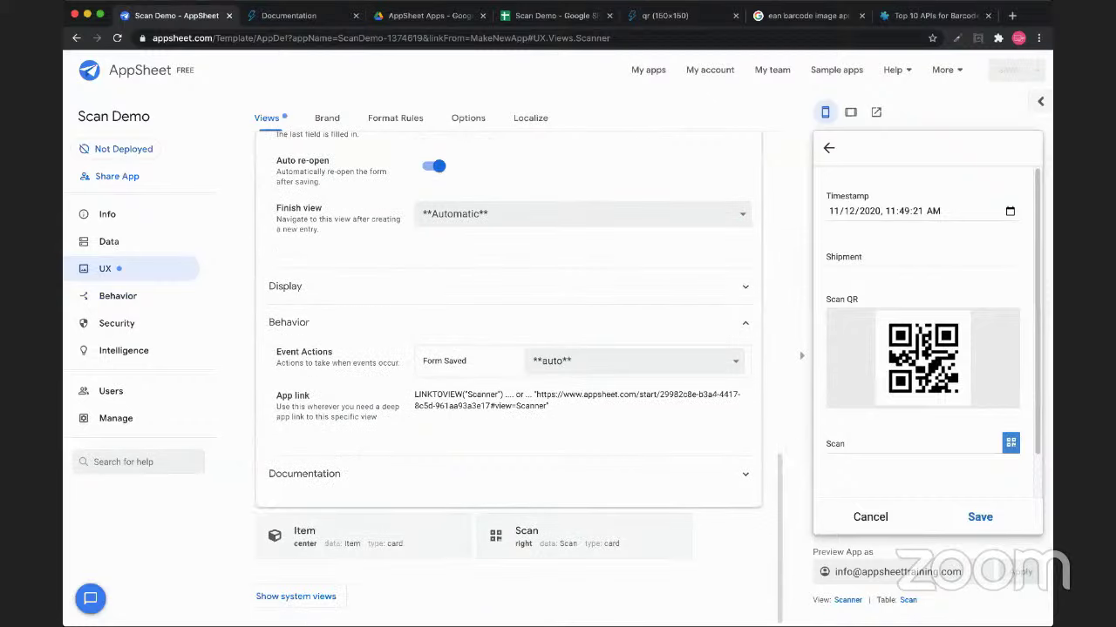
left_click_drag(275, 352, 333, 352)
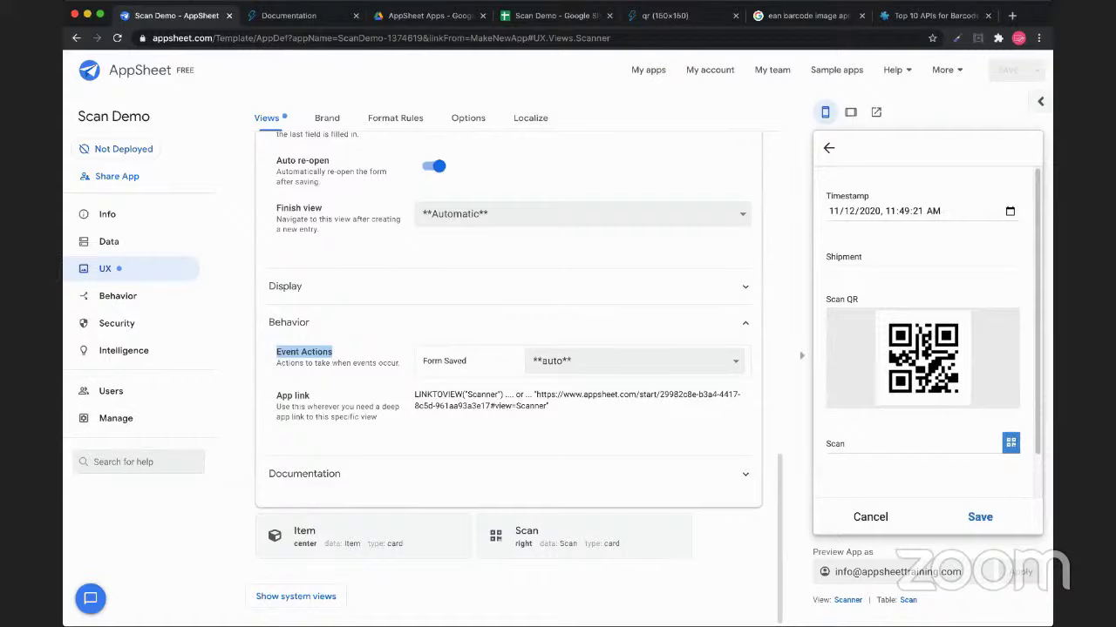
Set Form Saved to Link to FilledScan Form and switch off Auto re-open
left_click_drag(468, 361, 422, 361)
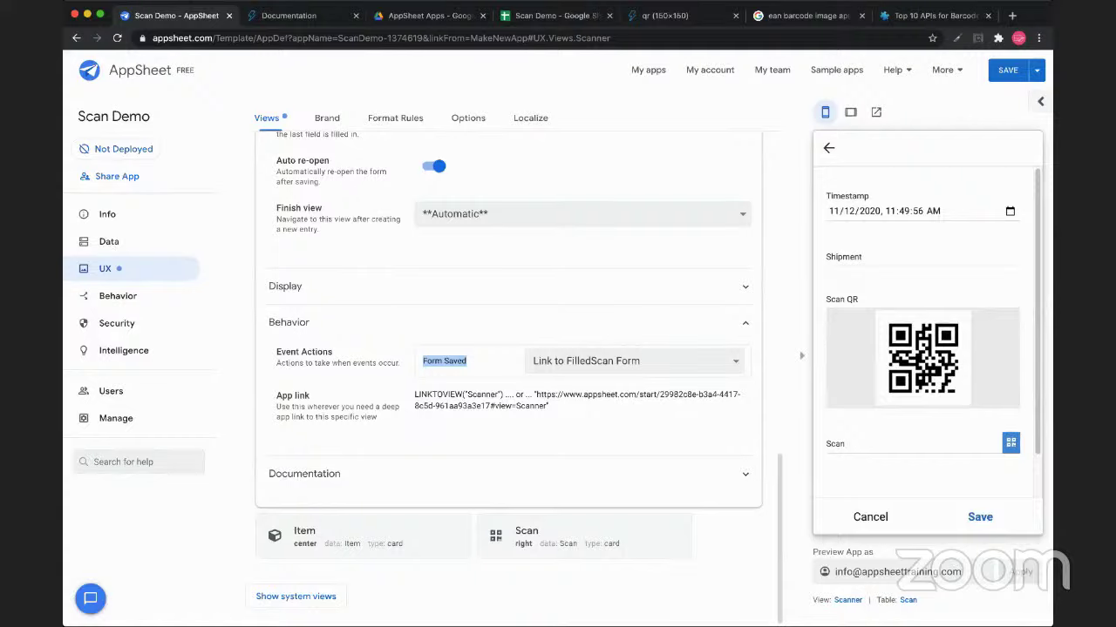
scroll(509, 369, "up", 3)
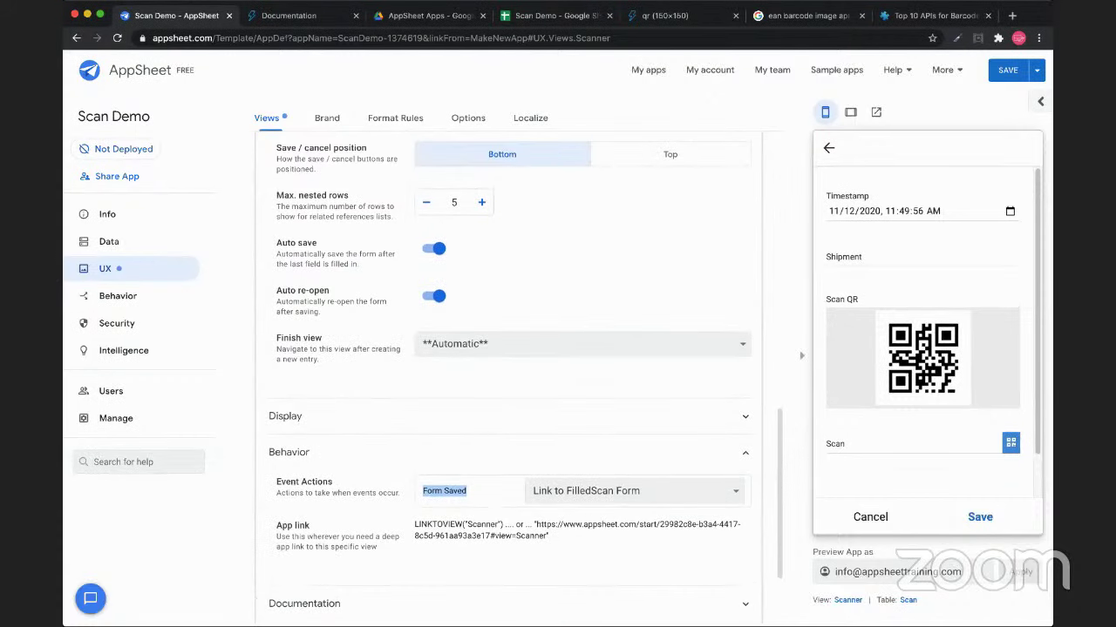
left_click(433, 296)
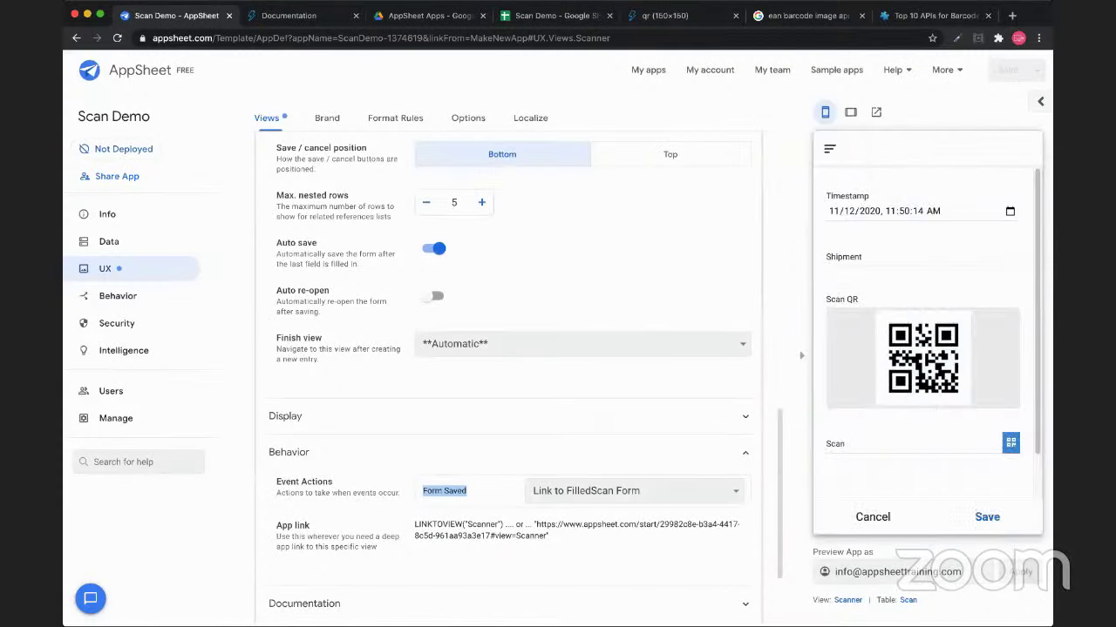
Save a 'Big Truck' test scan in the preview and check the reopened form's prefilled Shipment
left_click(922, 262)
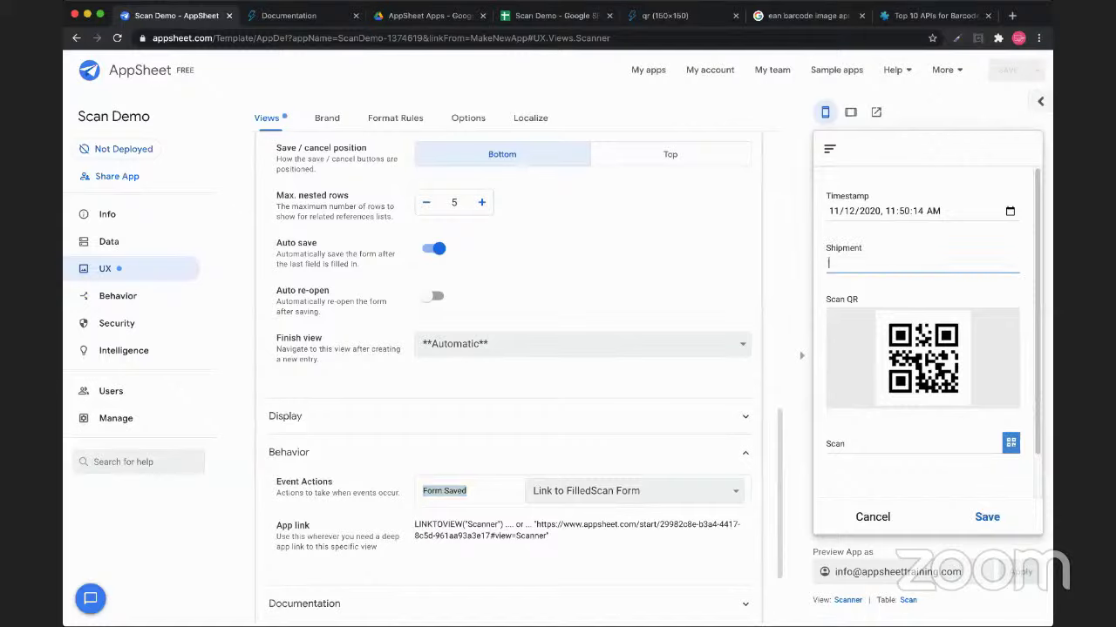
type("Big Truck")
key("Return")
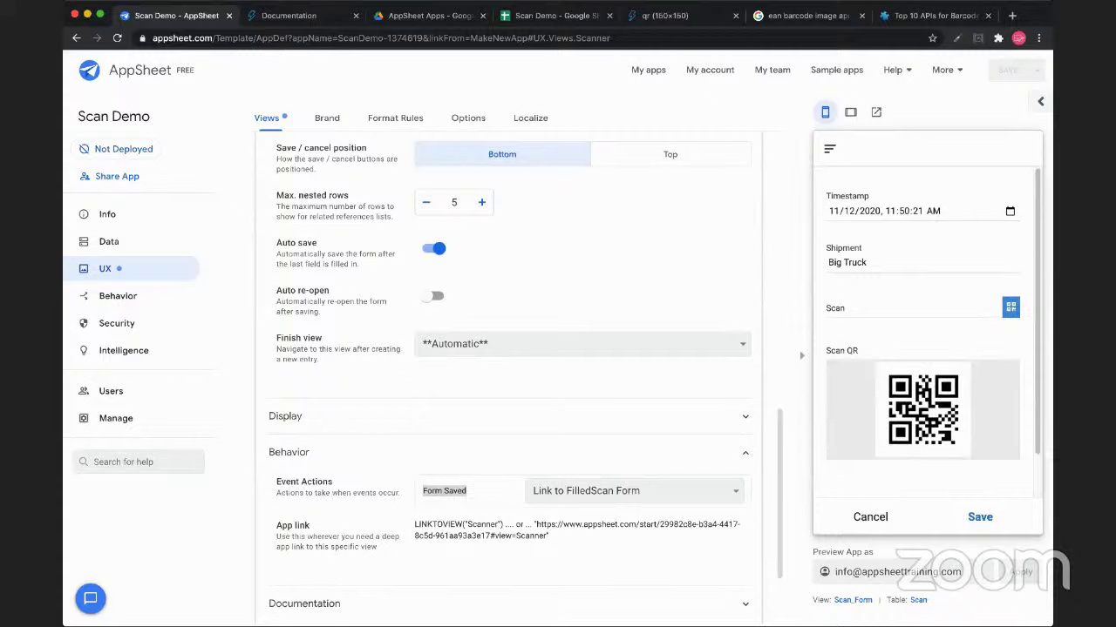
left_click(846, 263)
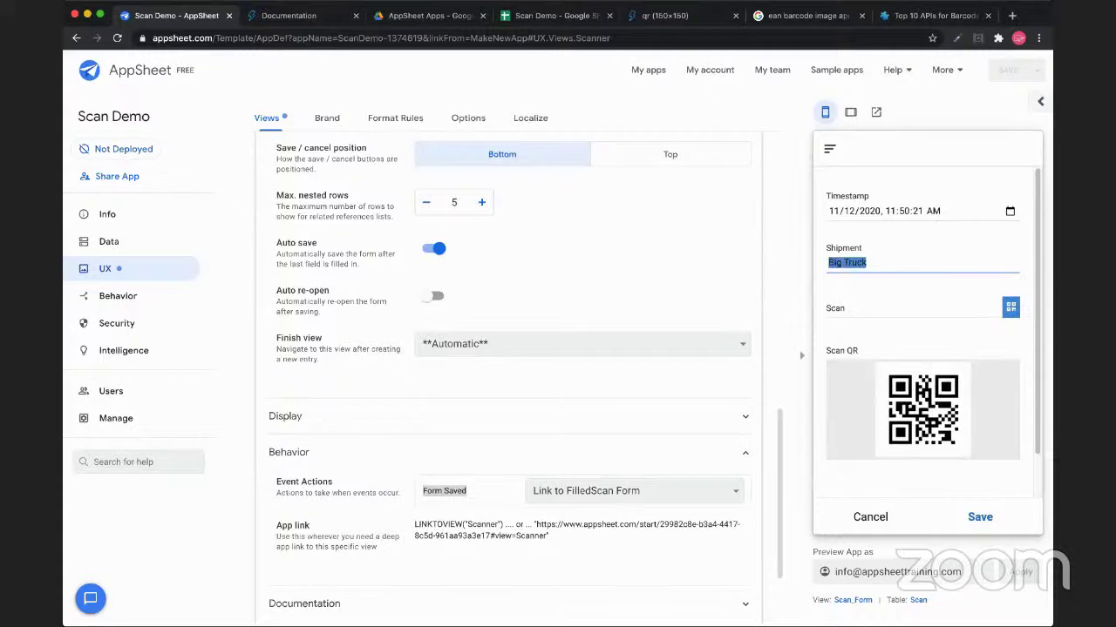
left_click(907, 314)
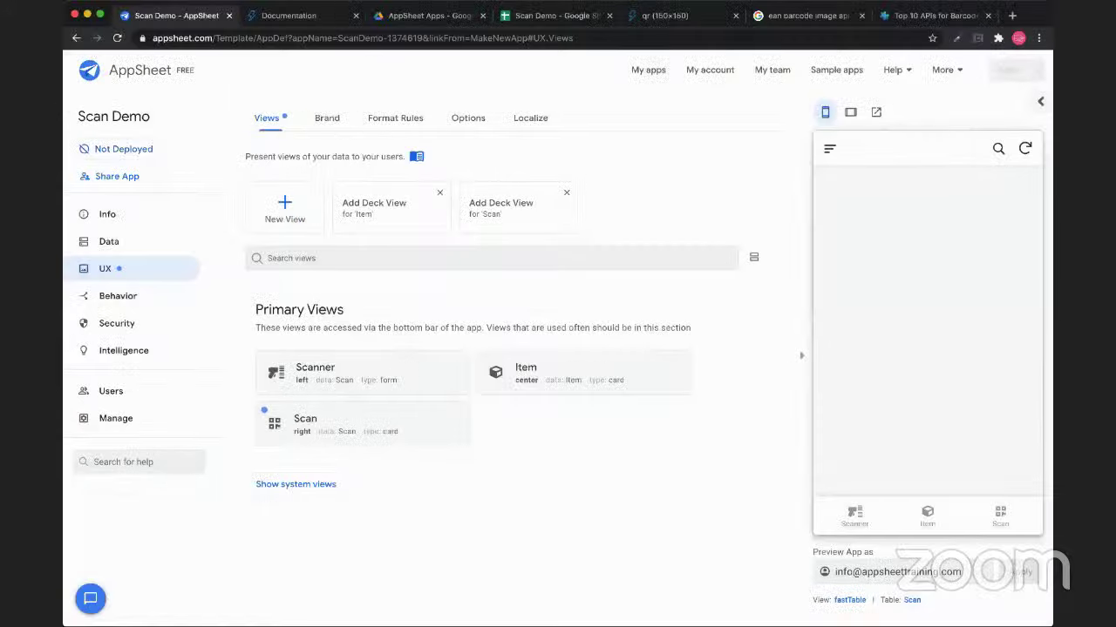
Show system views, browse the Ref Views such as Scan_Form, then go to the Actions page
left_click(295, 484)
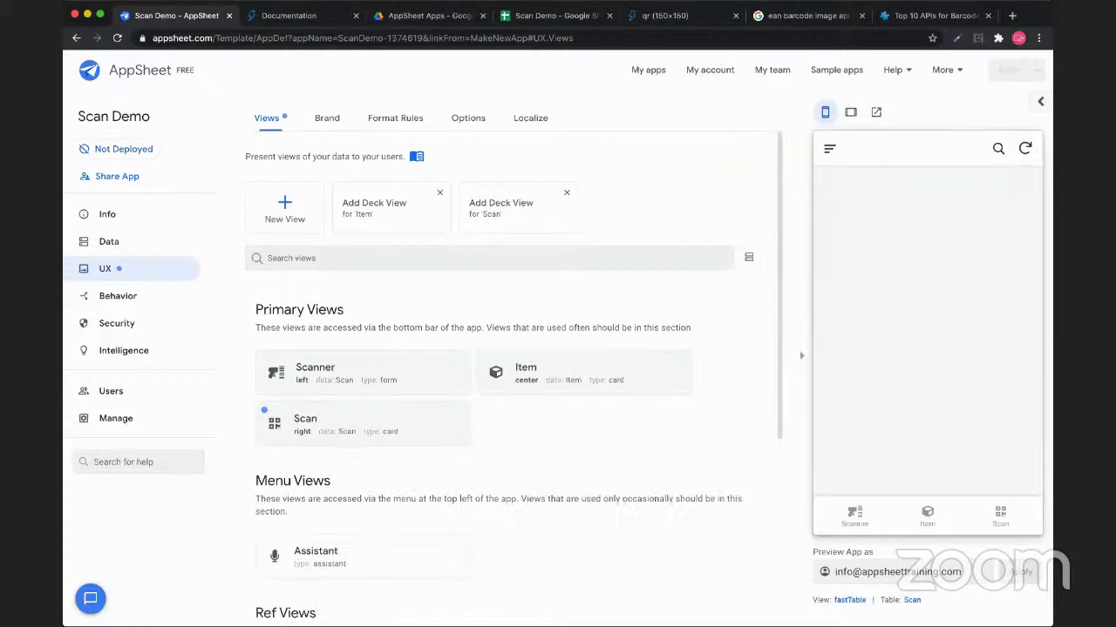
scroll(514, 375, "down", 5)
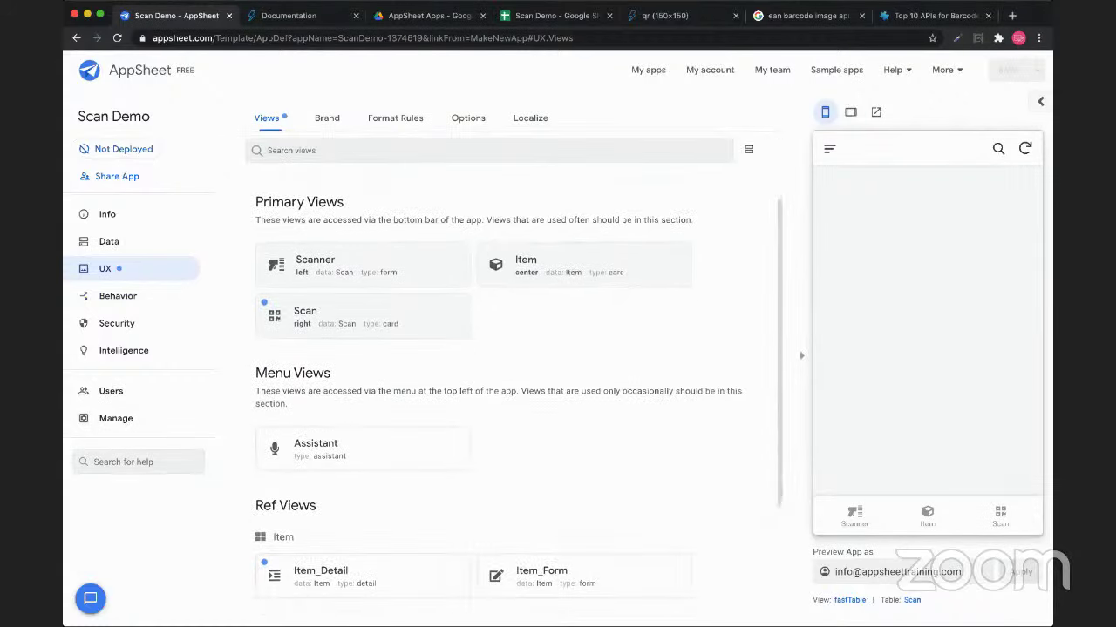
scroll(514, 374, "down", 1)
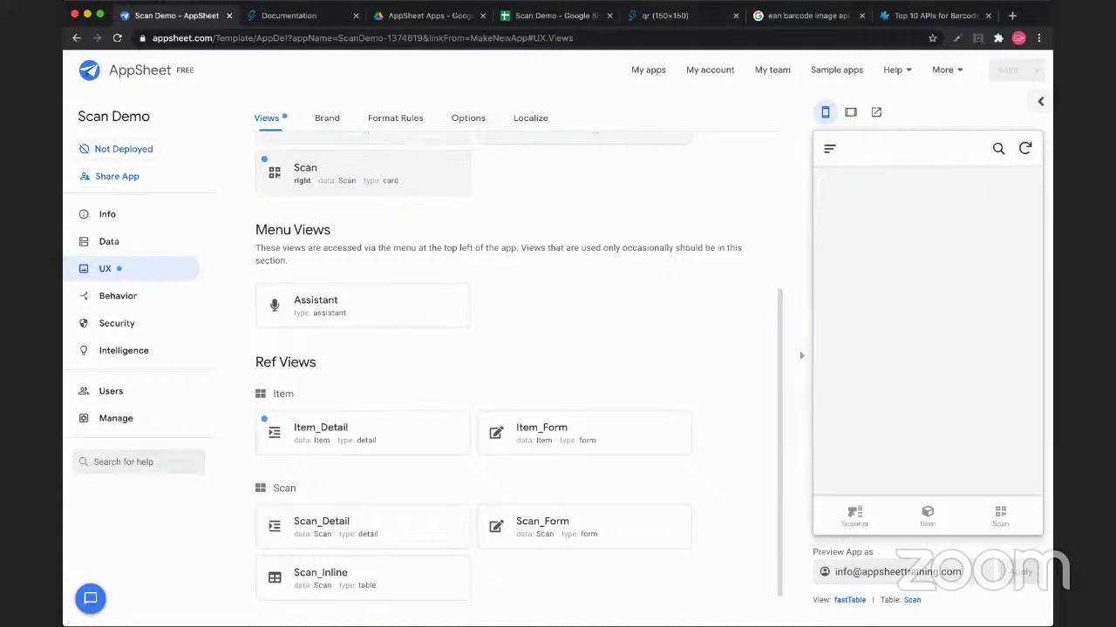
scroll(518, 374, "up", 5)
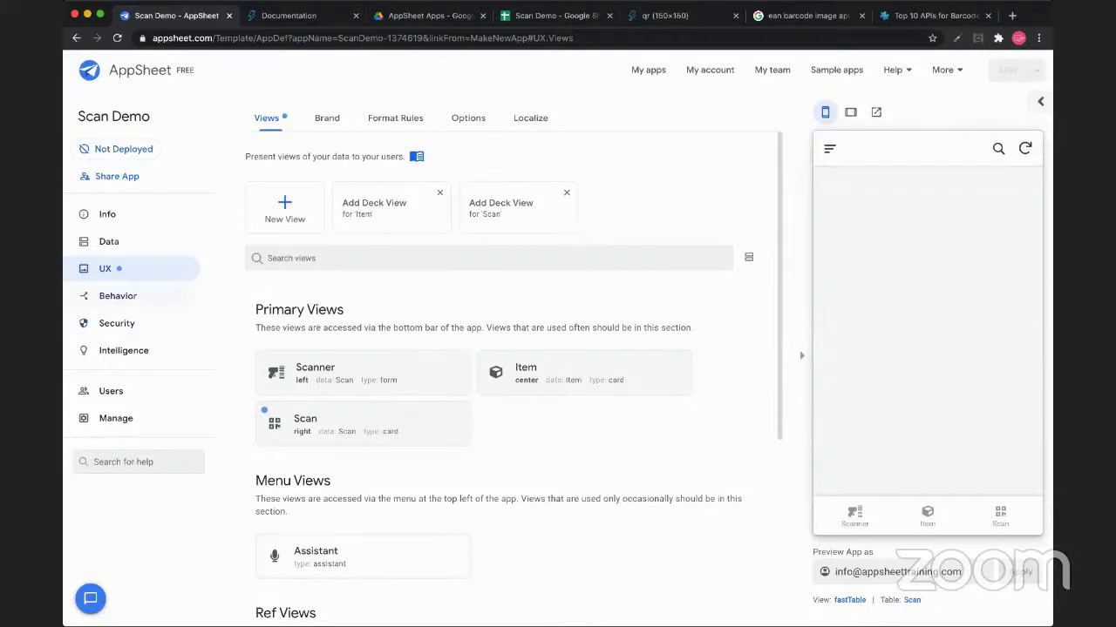
left_click(118, 295)
Change the Link to FilledScan Form target to LINKTOFORM("Scanner", "Shipment", [Shipment]) and save it
left_click(348, 344)
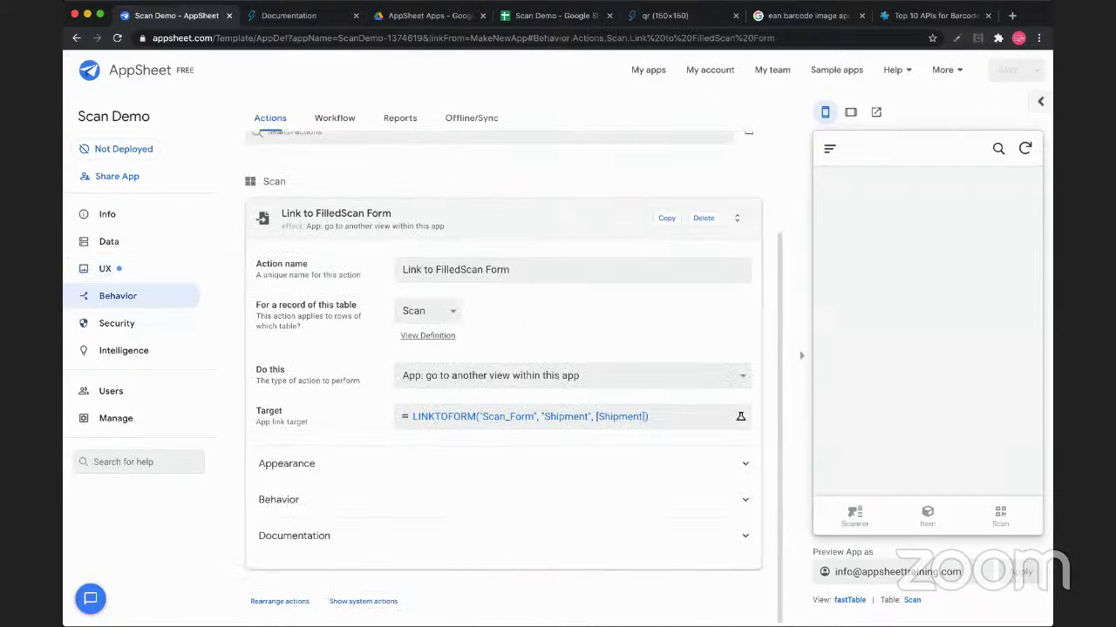
left_click(529, 417)
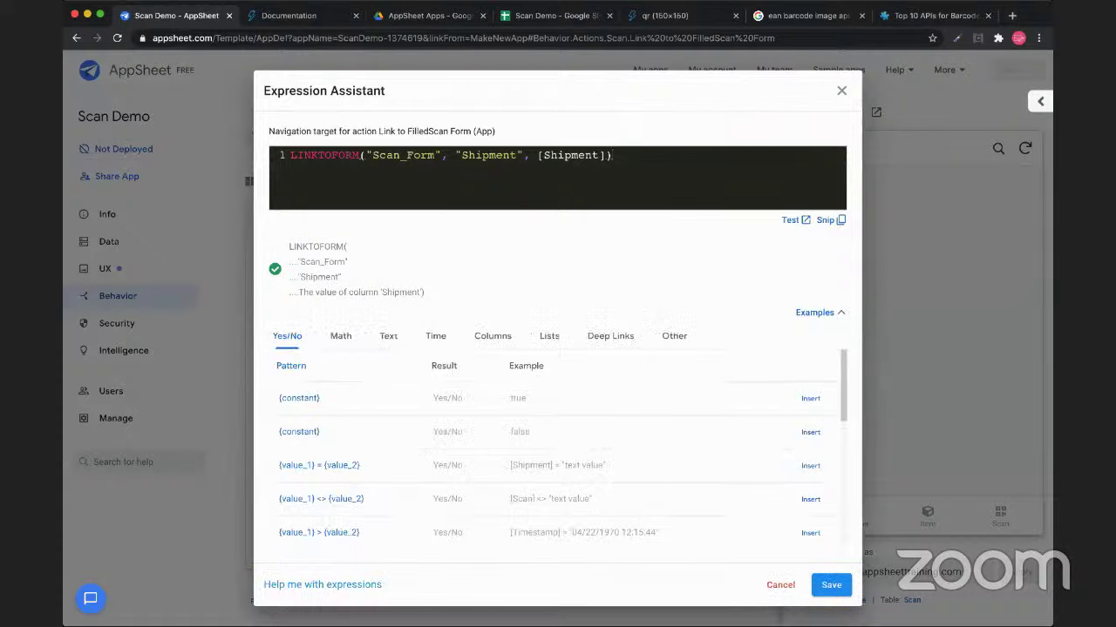
left_click_drag(372, 155, 434, 155)
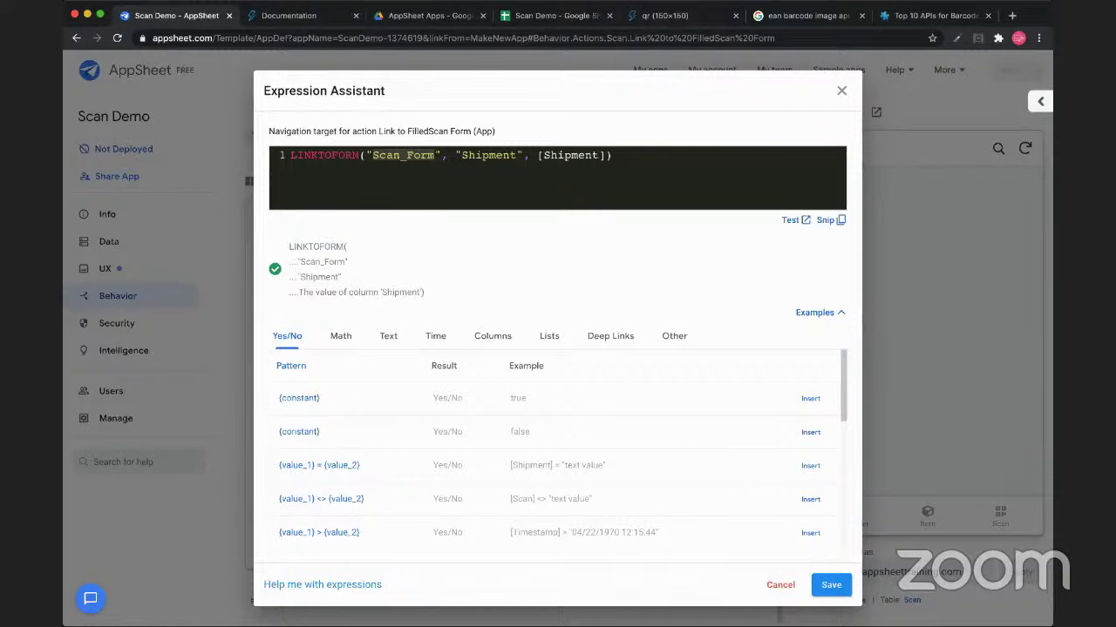
left_click(1039, 101)
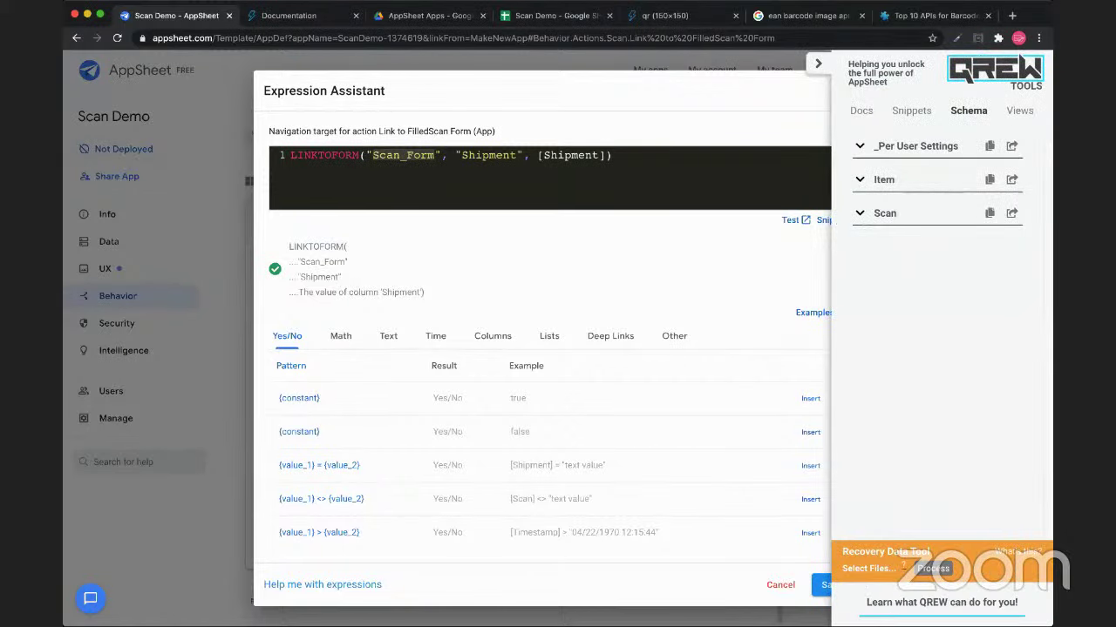
key("BackSpace")
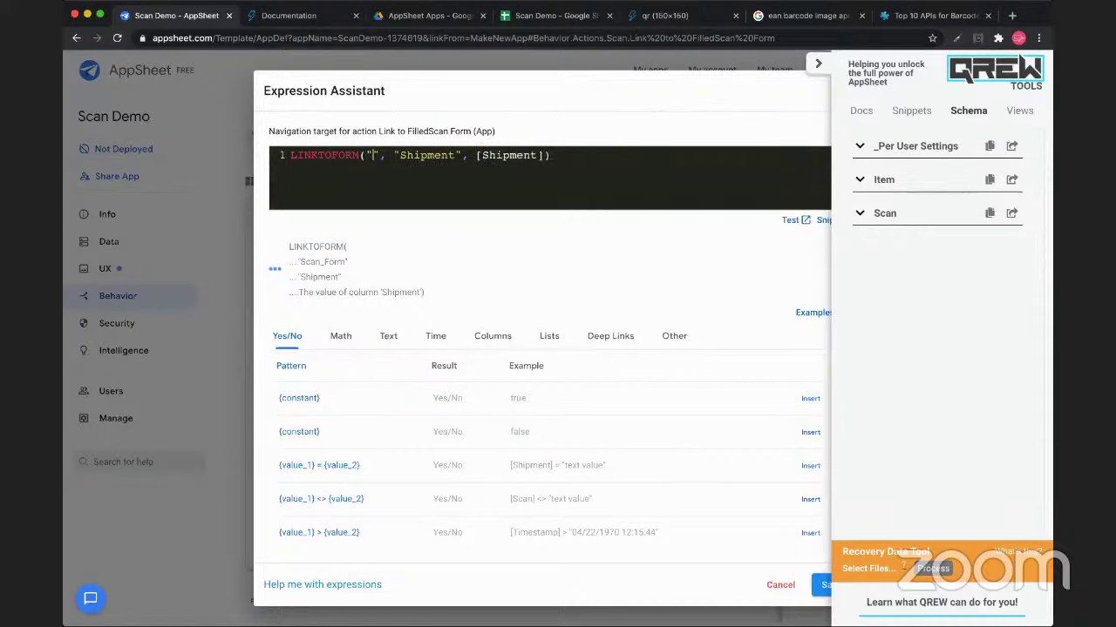
left_click(1018, 110)
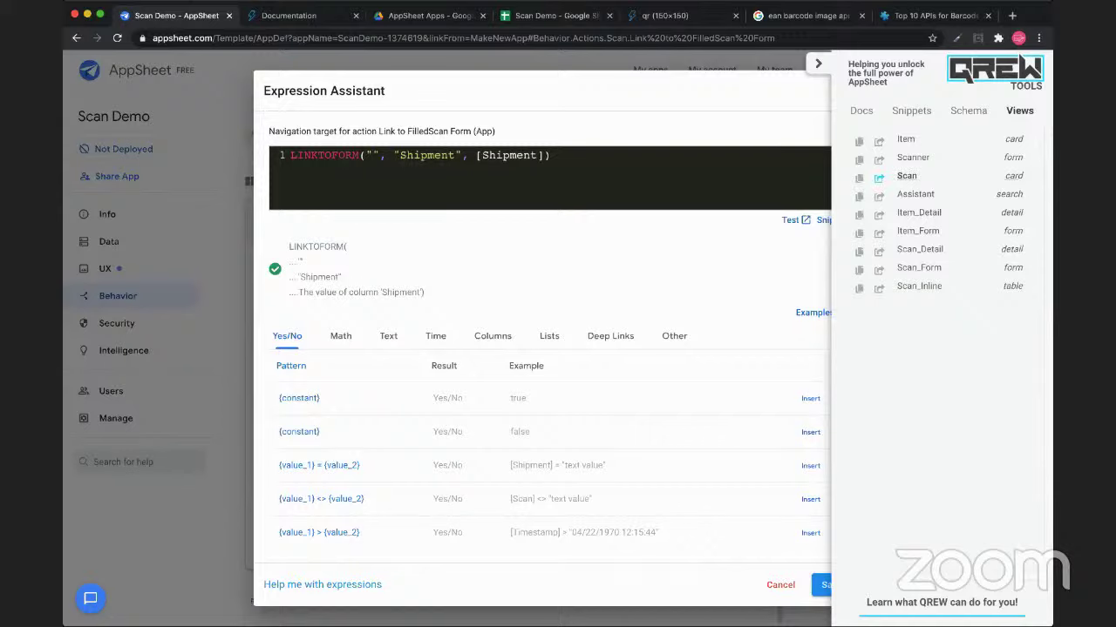
left_click(912, 158)
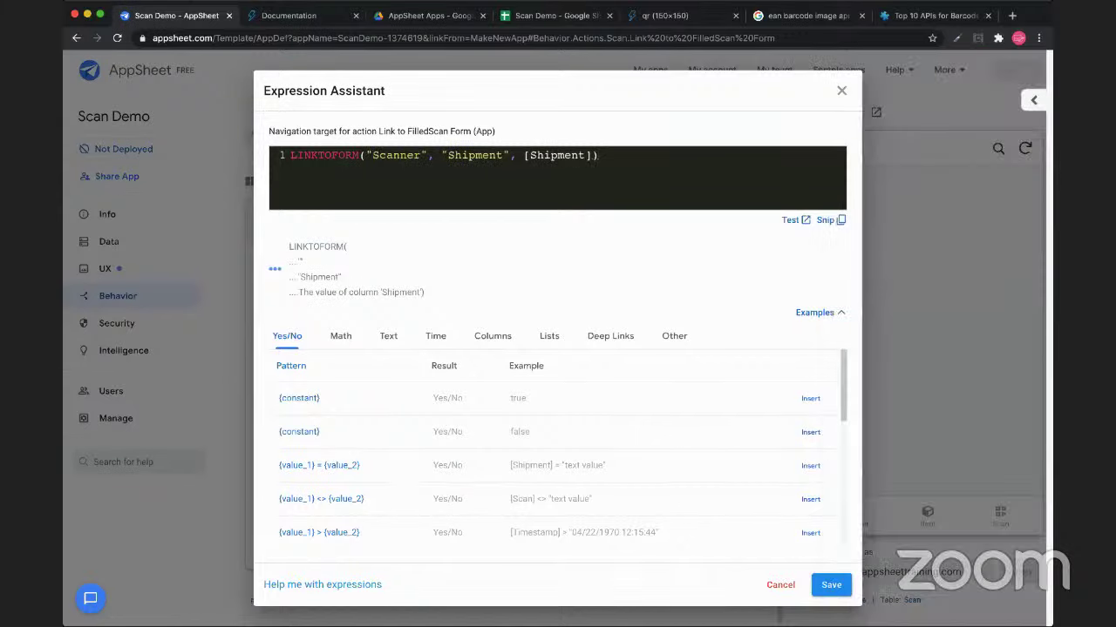
left_click(831, 585)
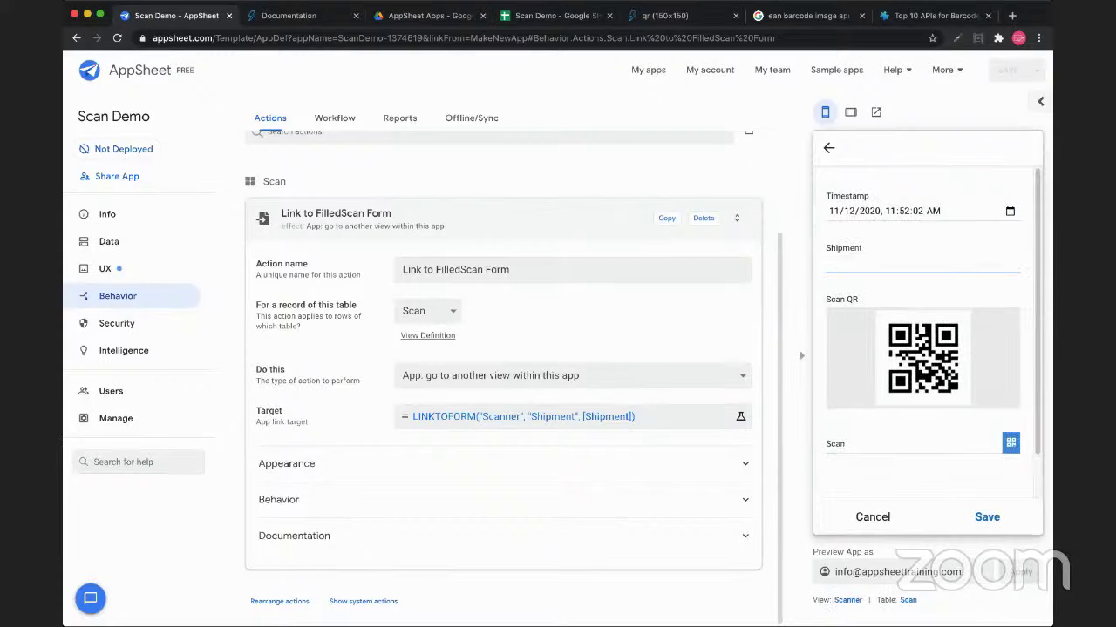
Save a 'Big Truck' Shipment test entry in the preview, then open the Scan view's settings
type("Big Truck")
key("Tab")
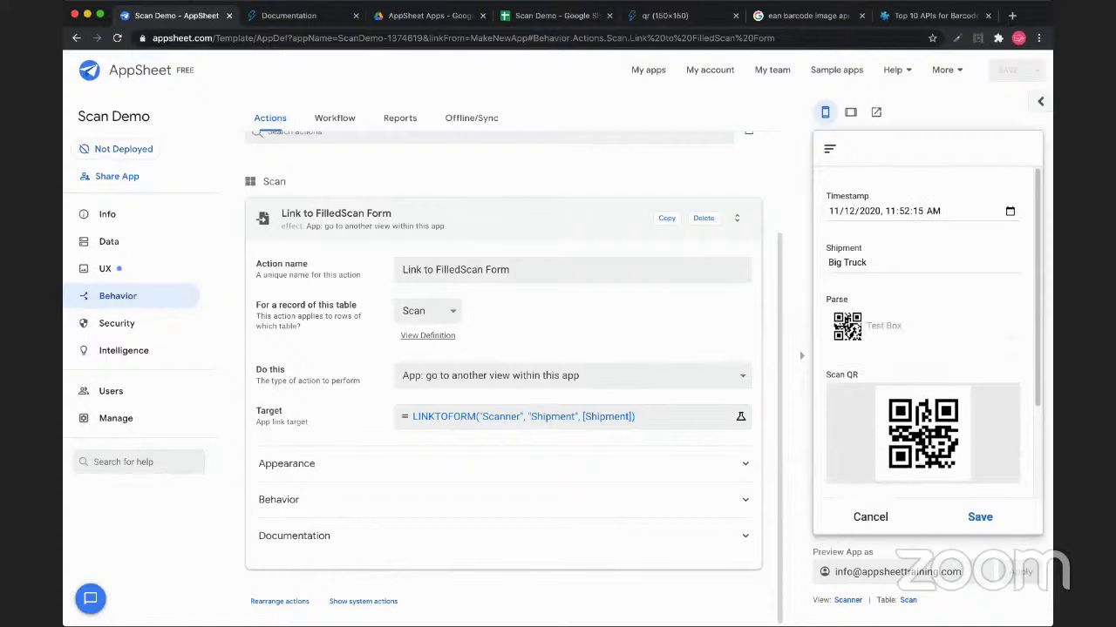
scroll(927, 331, "down", 3)
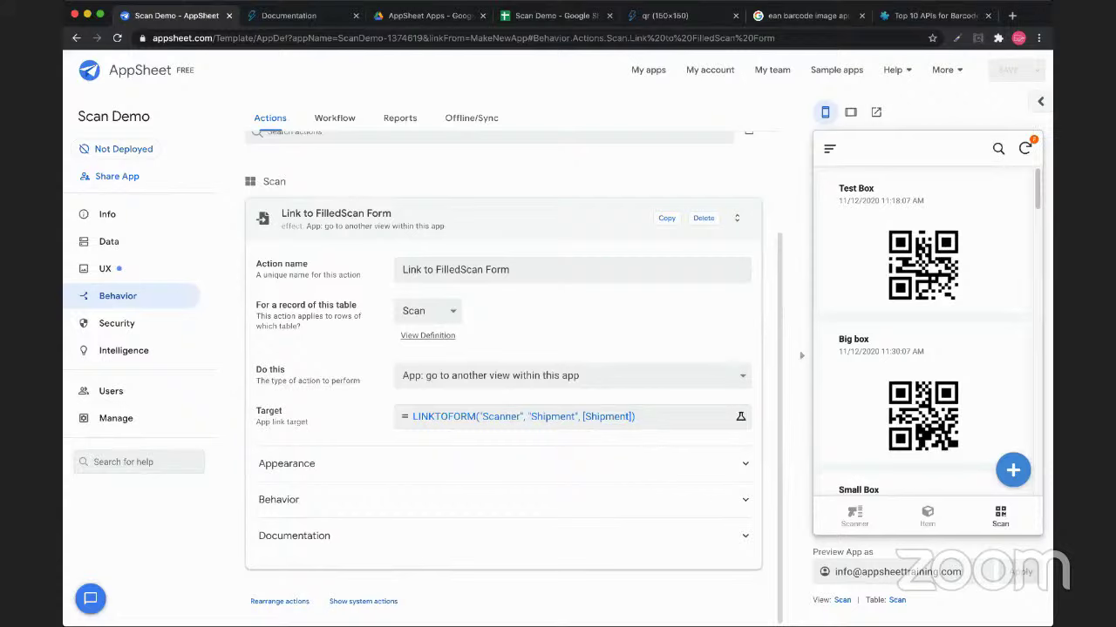
left_click(841, 599)
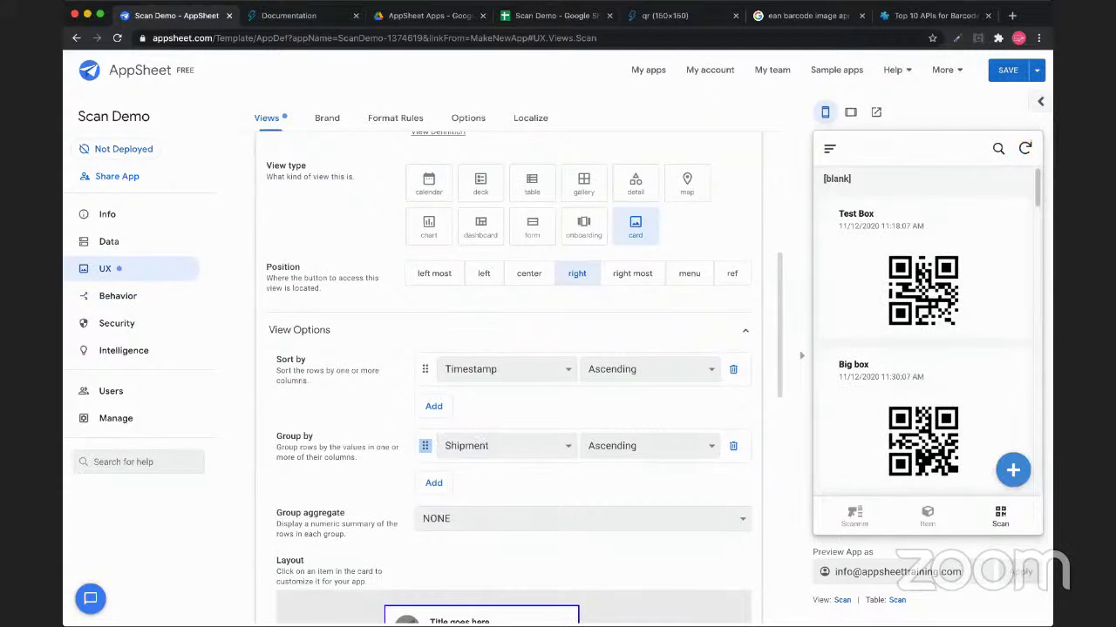
Set the Scan view's Shipment group order to Descending
left_click(649, 445)
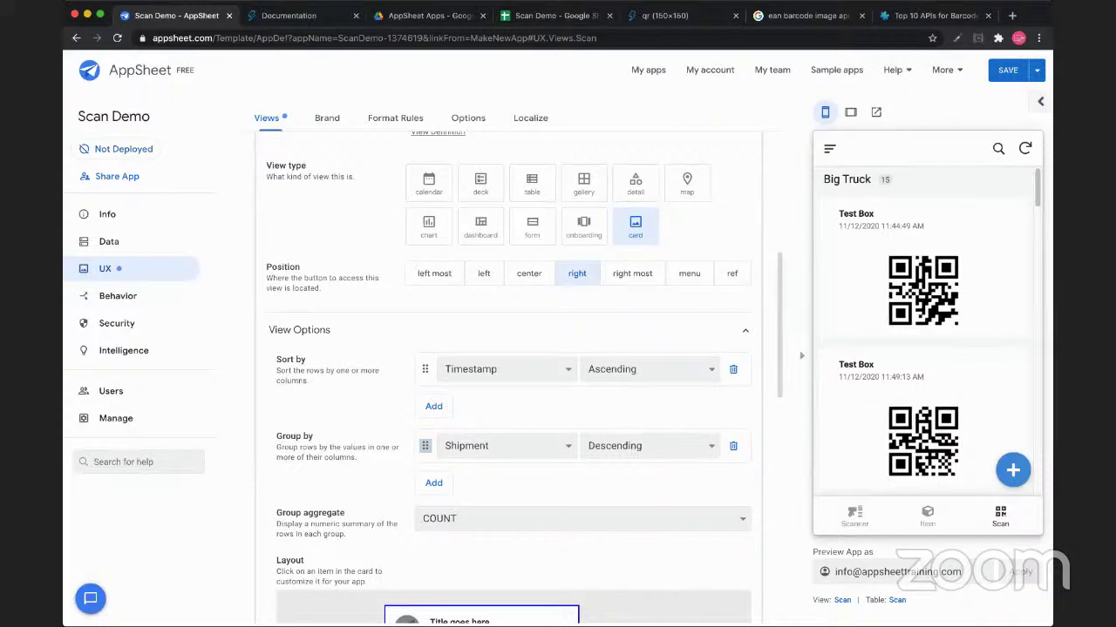
scroll(918, 335, "down", 5)
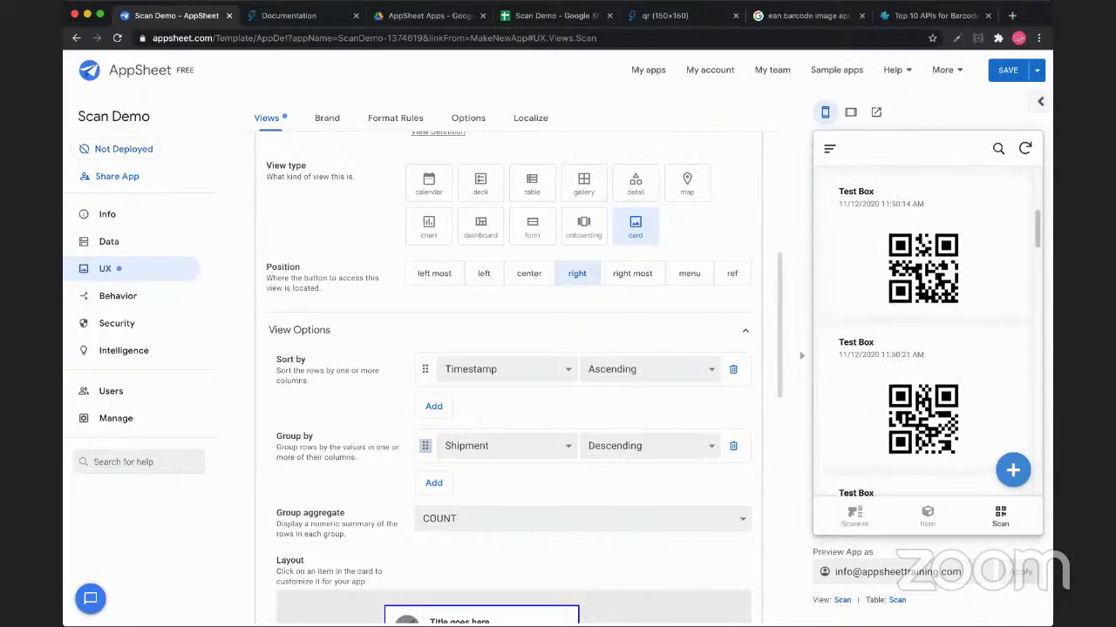
scroll(926, 334, "up", 5)
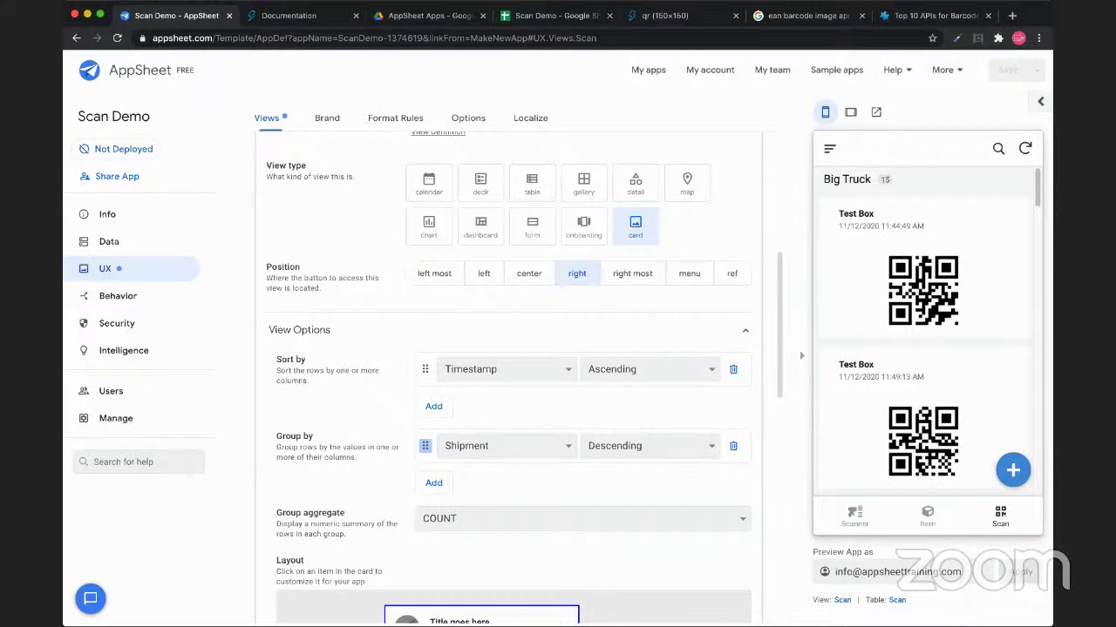
Load Google Tables by correcting the address from tables.google.com to tables.area120.google.com
key("super+6")
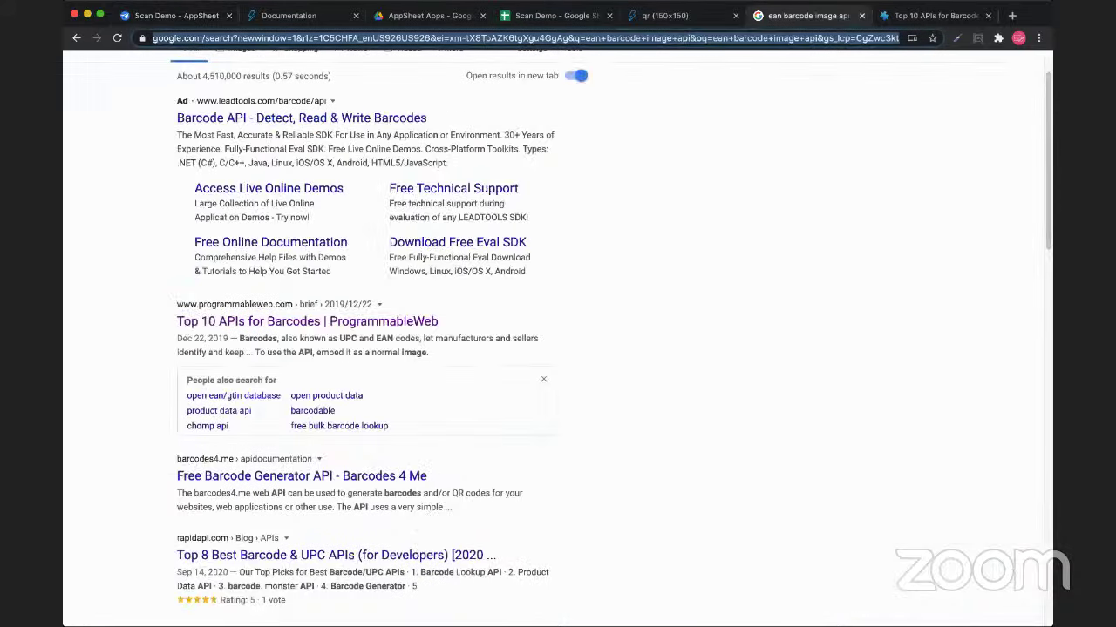
type("table")
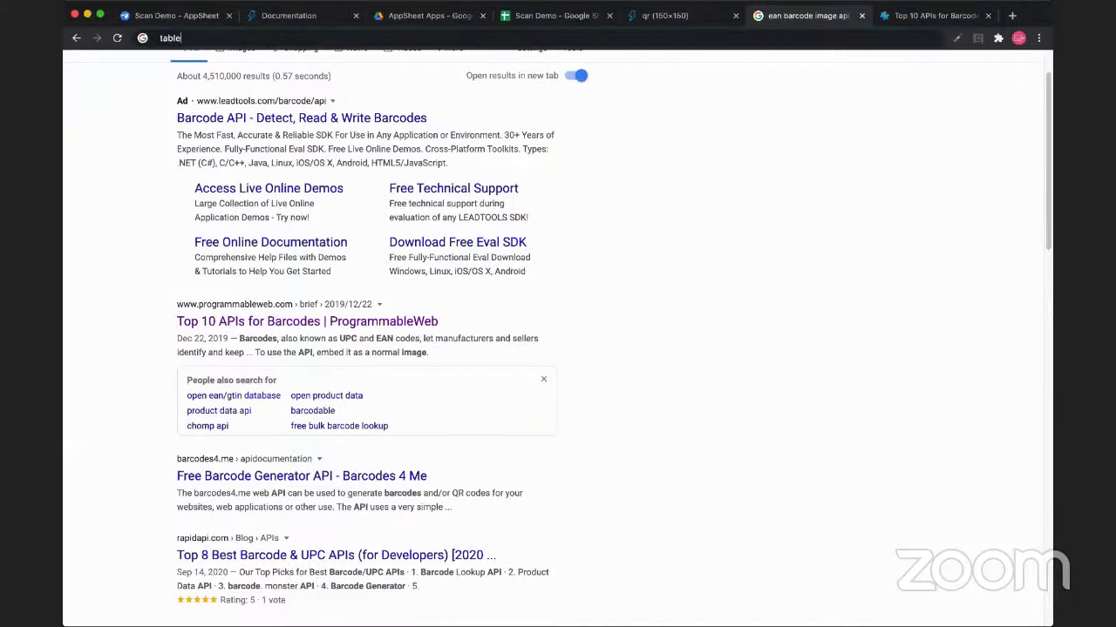
type("s.google.com")
key("Return")
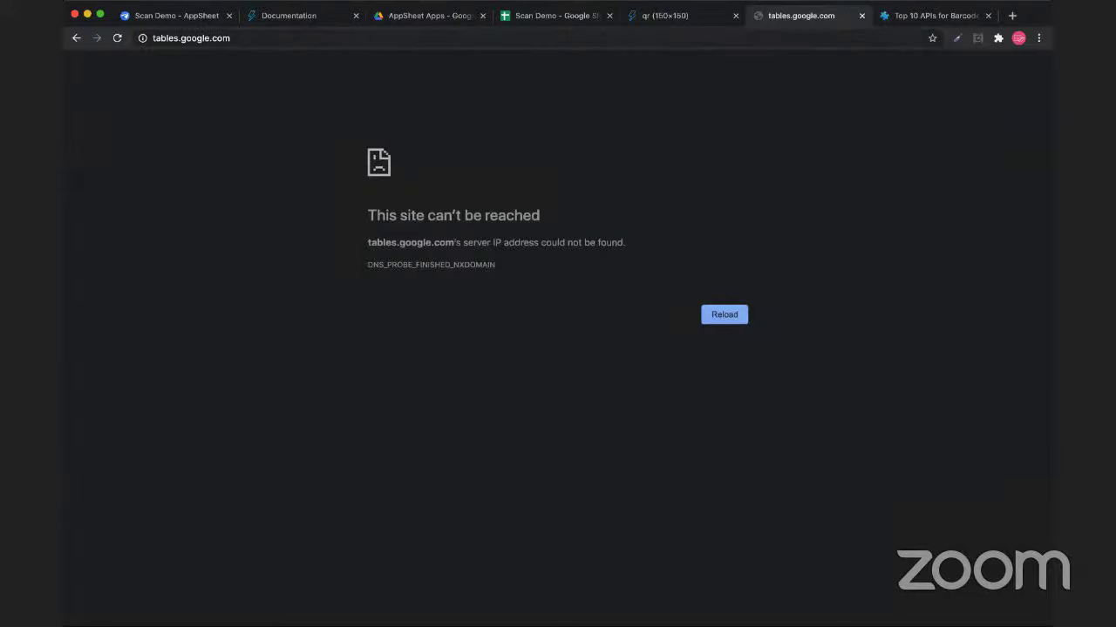
key("super+l")
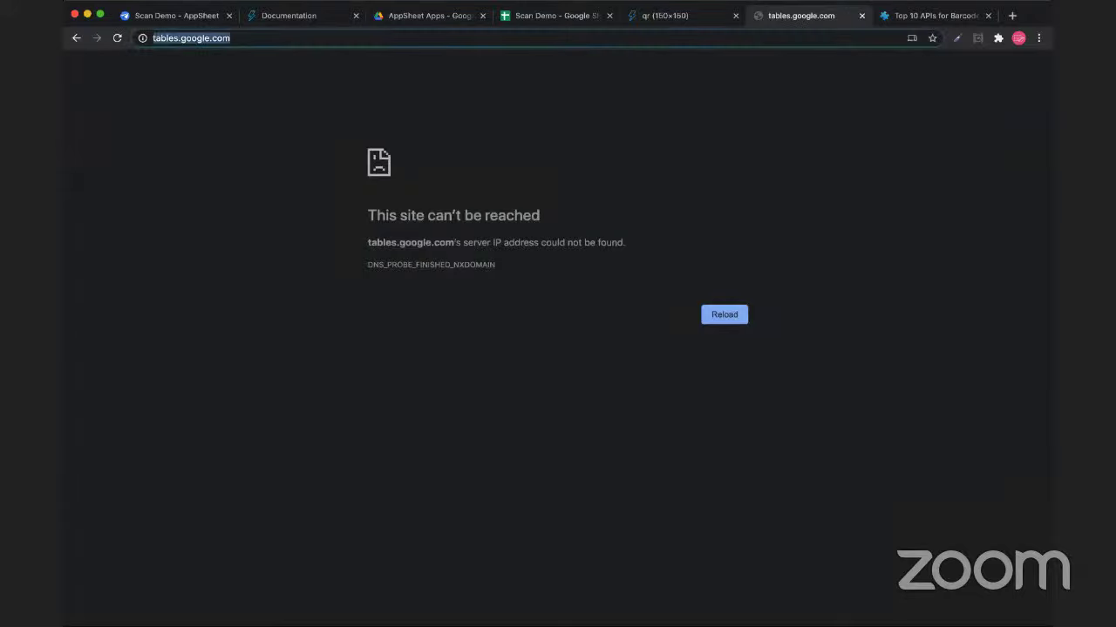
left_click(179, 38)
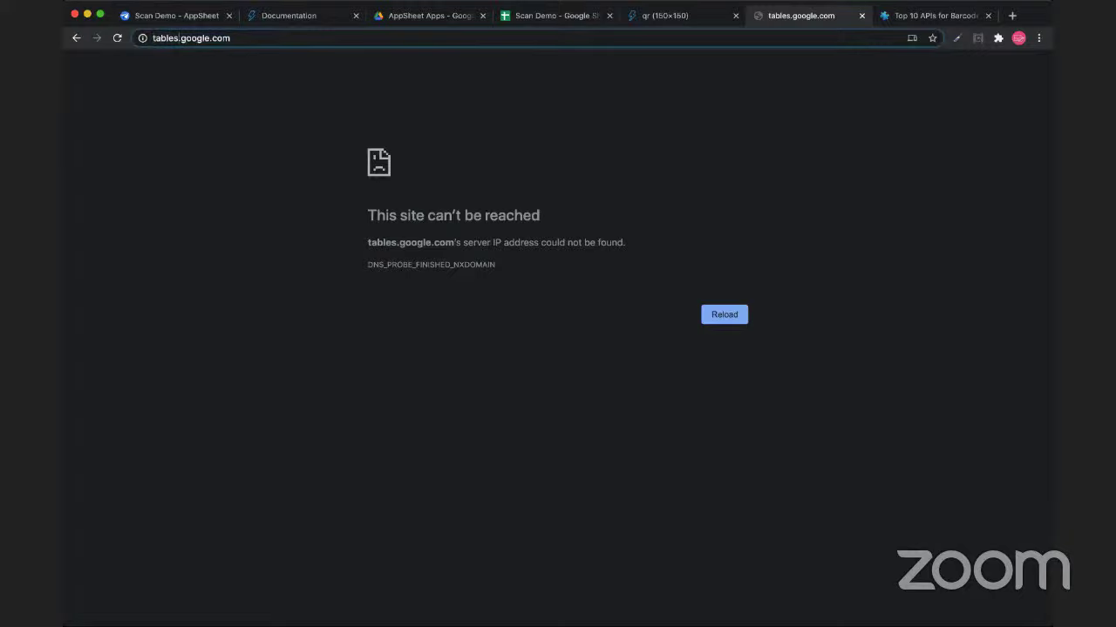
type(".area120")
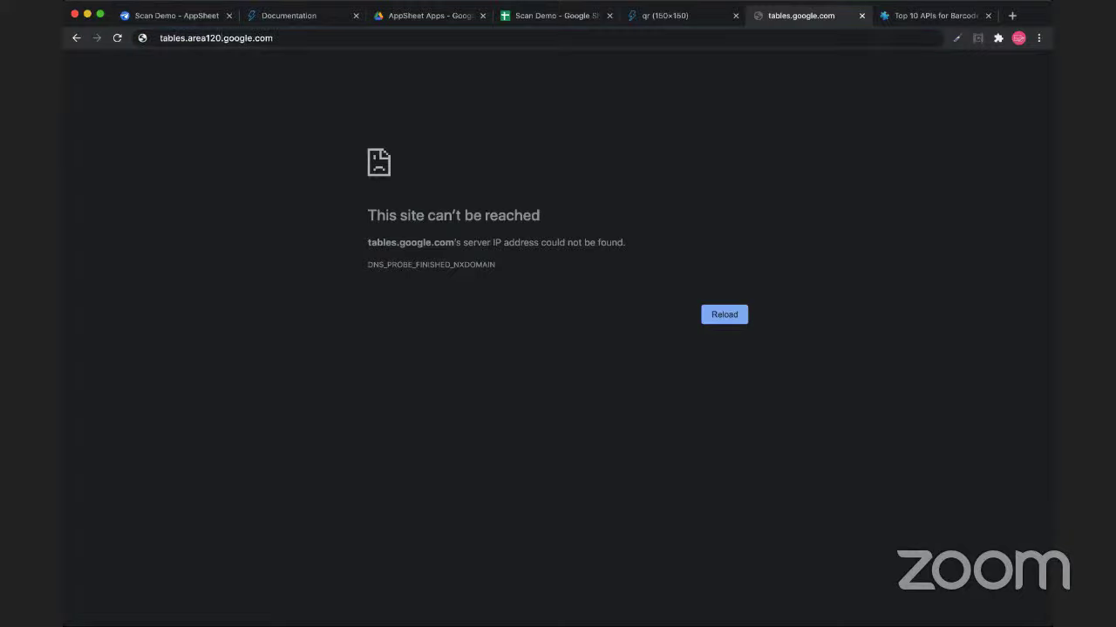
key("Return")
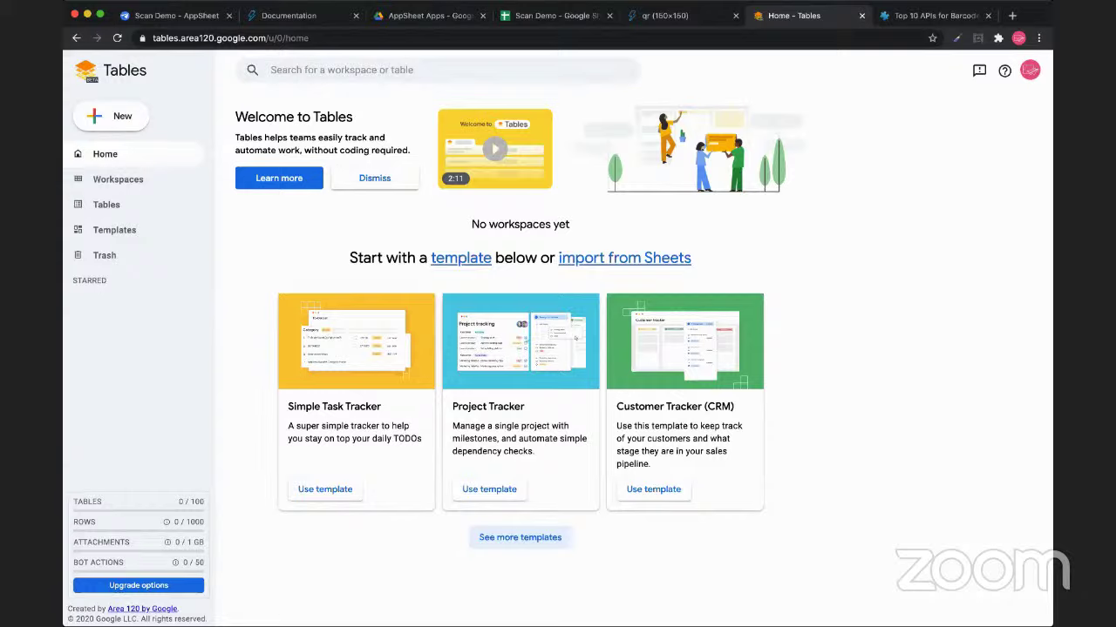
Highlight text on the Tables welcome page, then return to the Scan Demo - AppSheet tab
left_click_drag(495, 258, 554, 258)
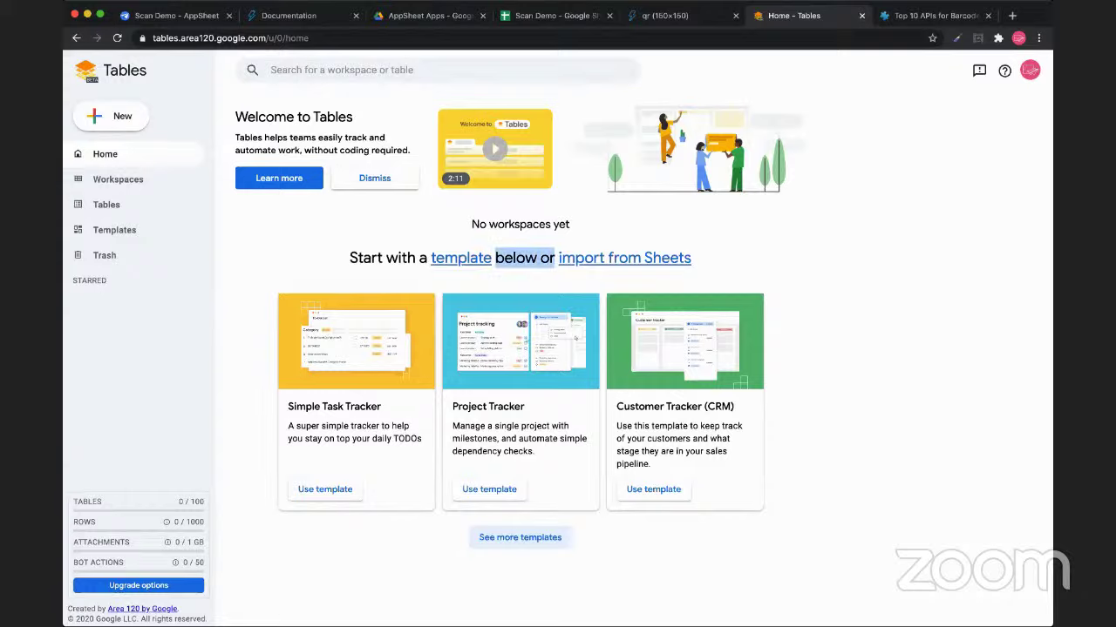
left_click_drag(429, 258, 349, 258)
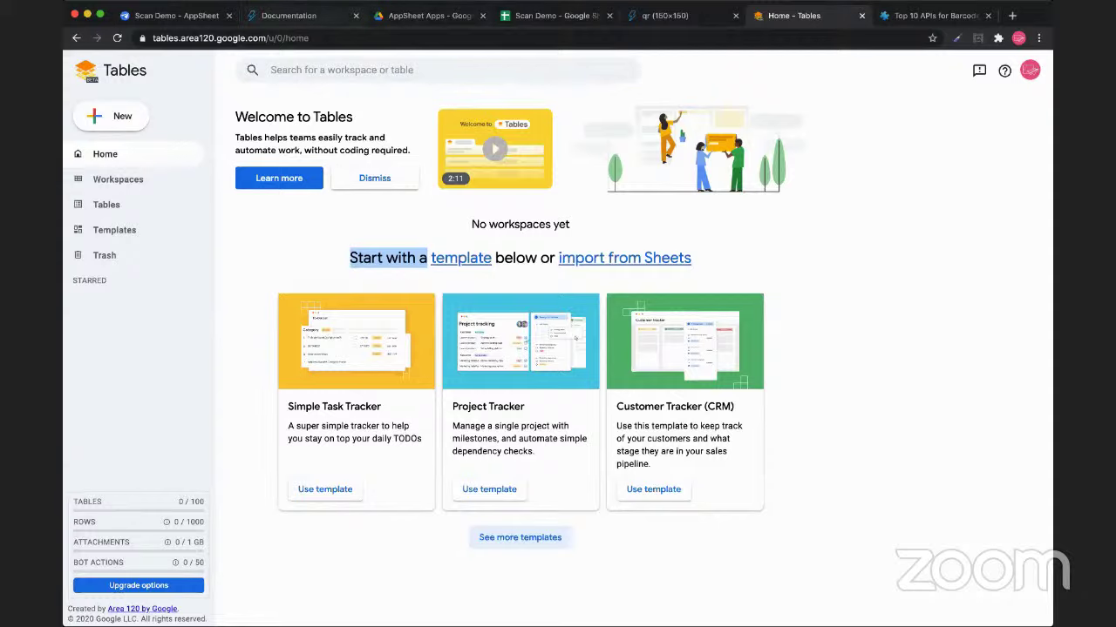
key("ctrl+shift+Tab")
key("ctrl+shift+Tab")
key("ctrl+shift+Tab")
key("ctrl+shift+Tab")
key("ctrl+shift+Tab")
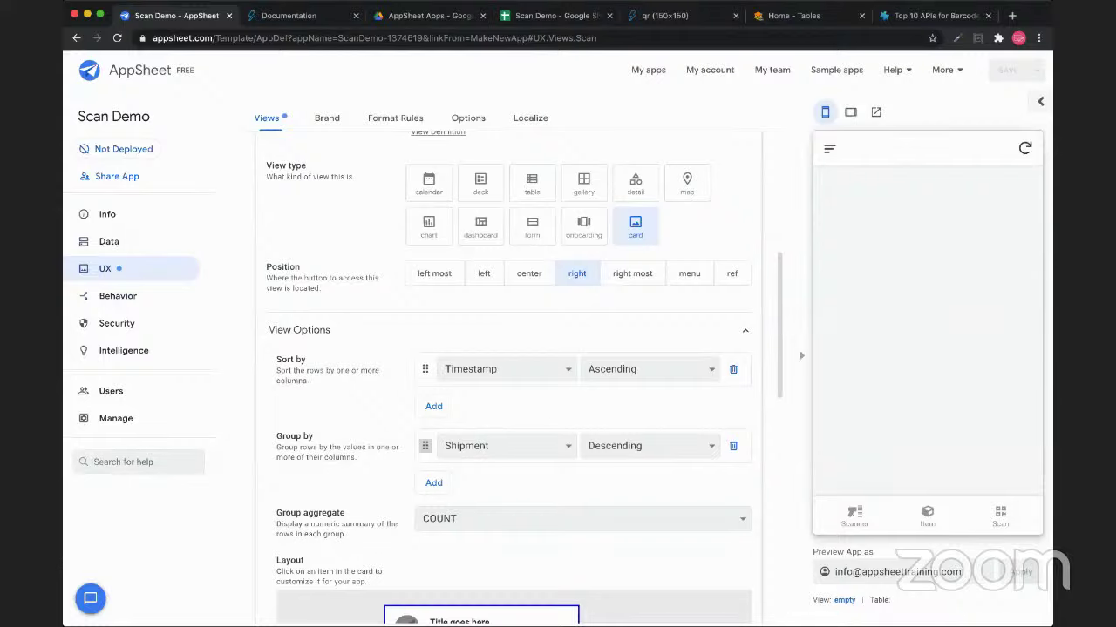
Switch off 'Allow five views in the bottom navigation bar' in UX Options
left_click(468, 117)
scroll(503, 384, "down", 5)
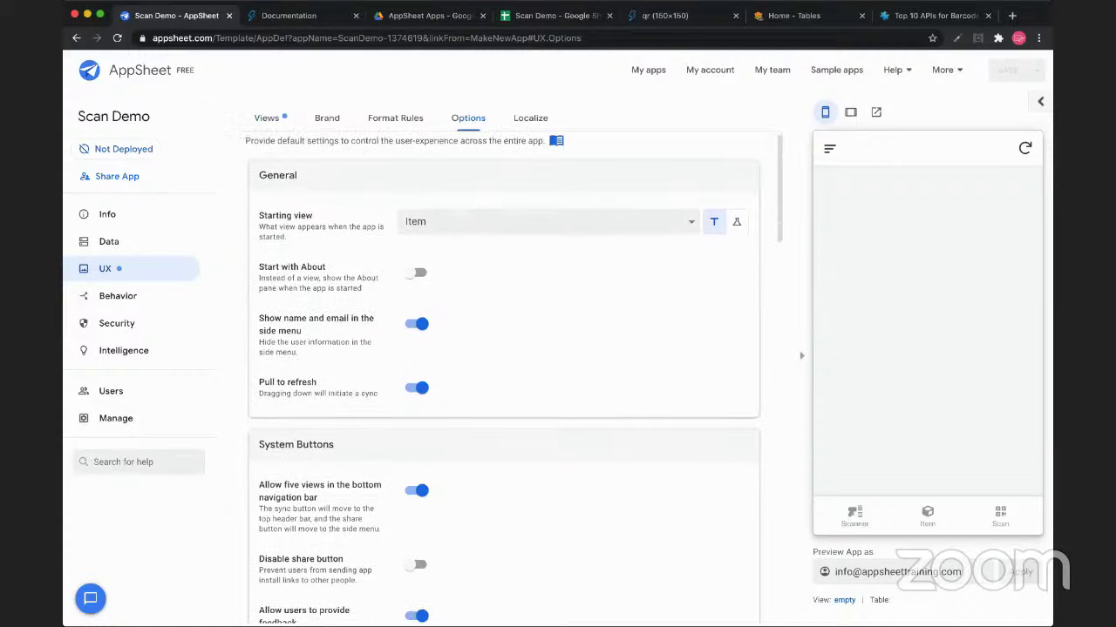
scroll(504, 377, "up", 4)
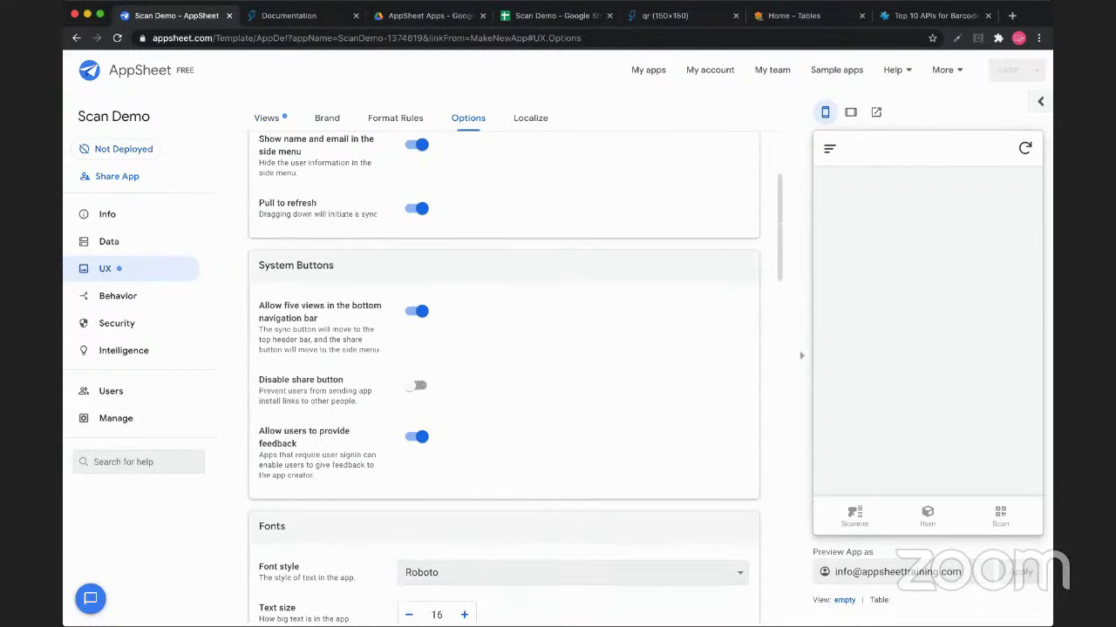
scroll(504, 377, "down", 1)
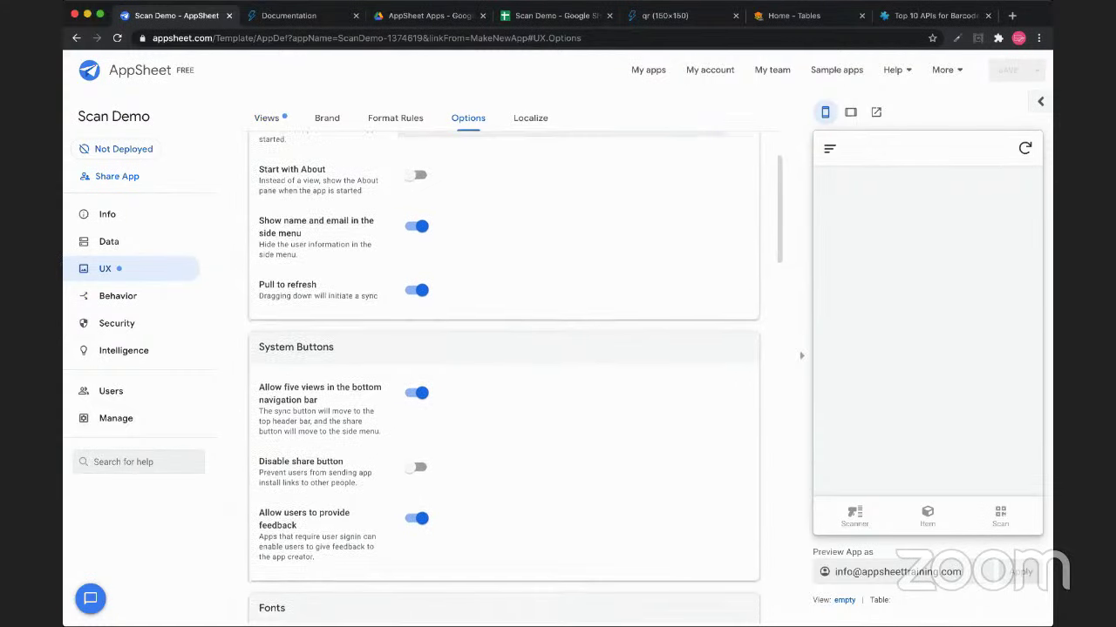
left_click(417, 393)
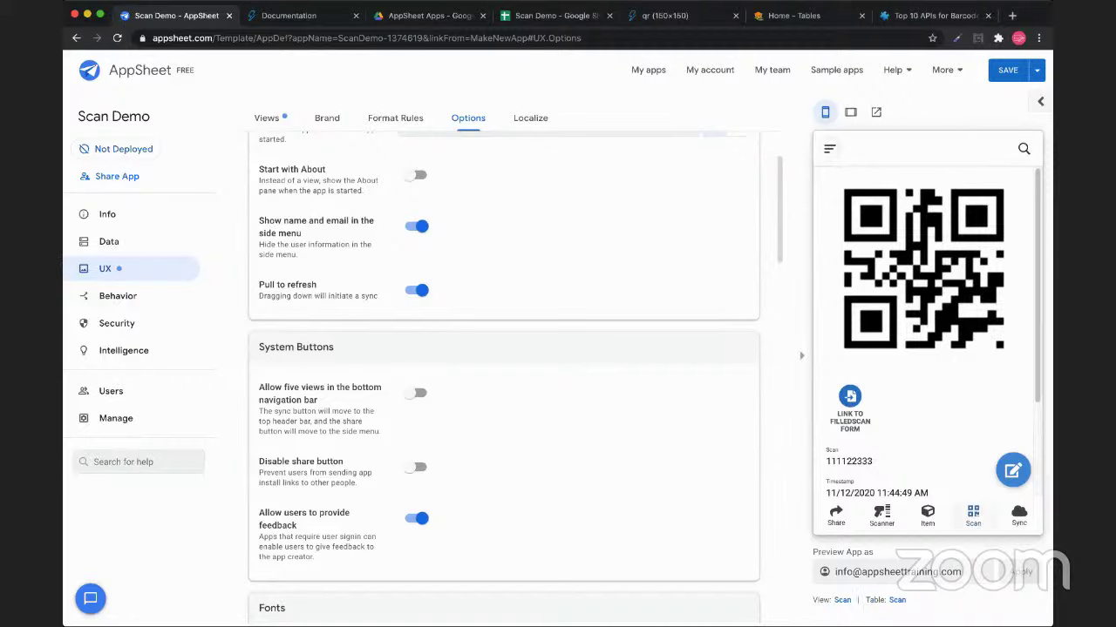
Inspect the draft Item email workflow rule, add a To recipient row, then reload to discard it
left_click(117, 295)
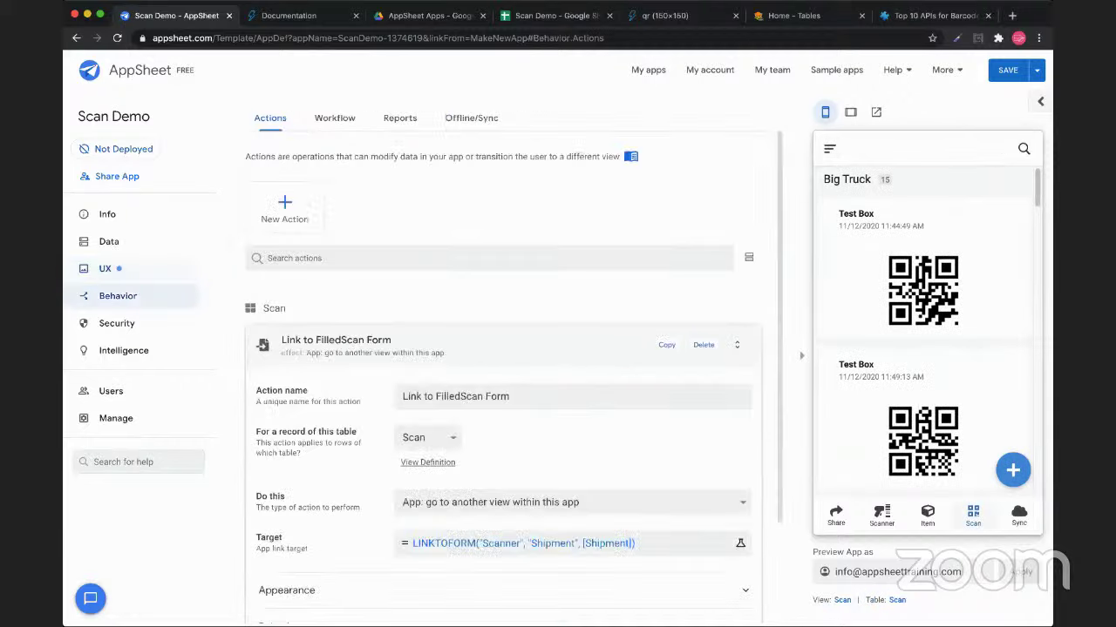
left_click(335, 117)
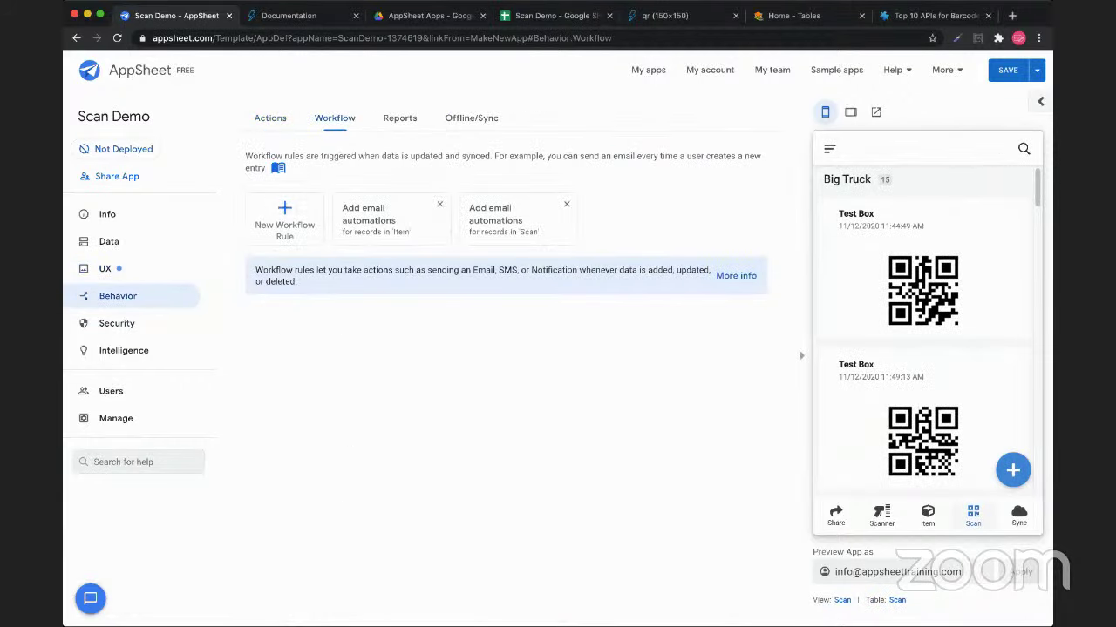
scroll(503, 375, "down", 1)
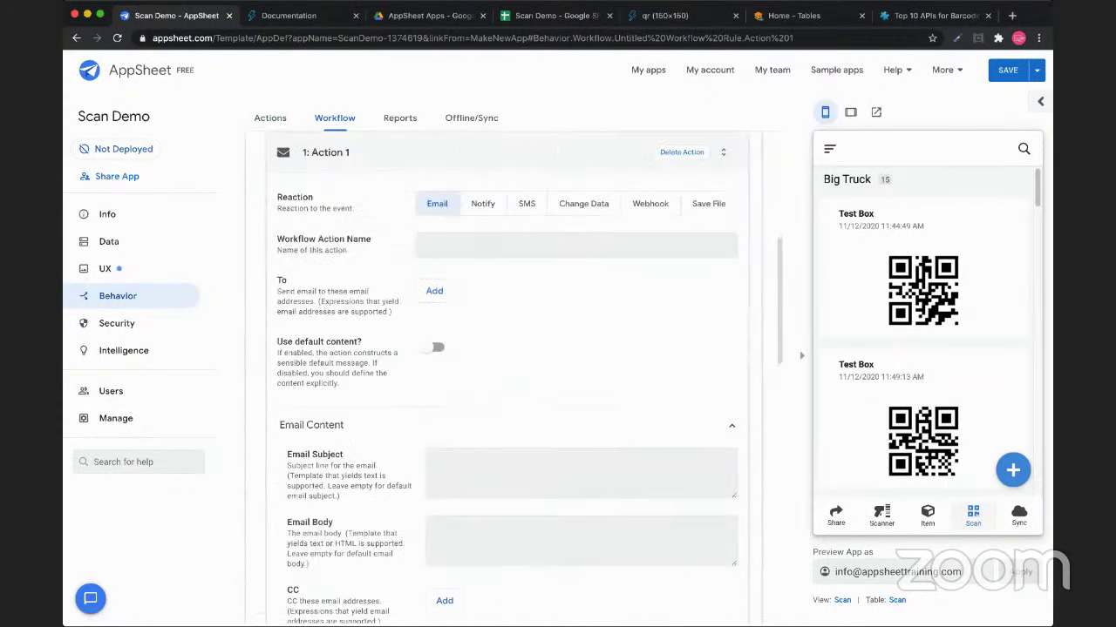
scroll(505, 379, "up", 3)
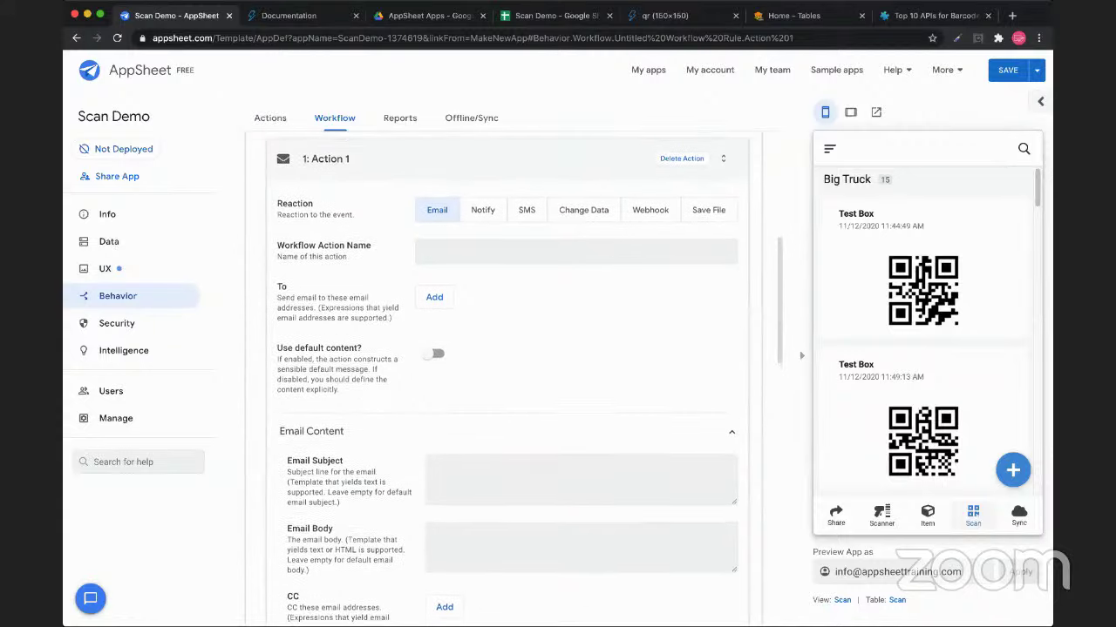
scroll(505, 379, "down", 3)
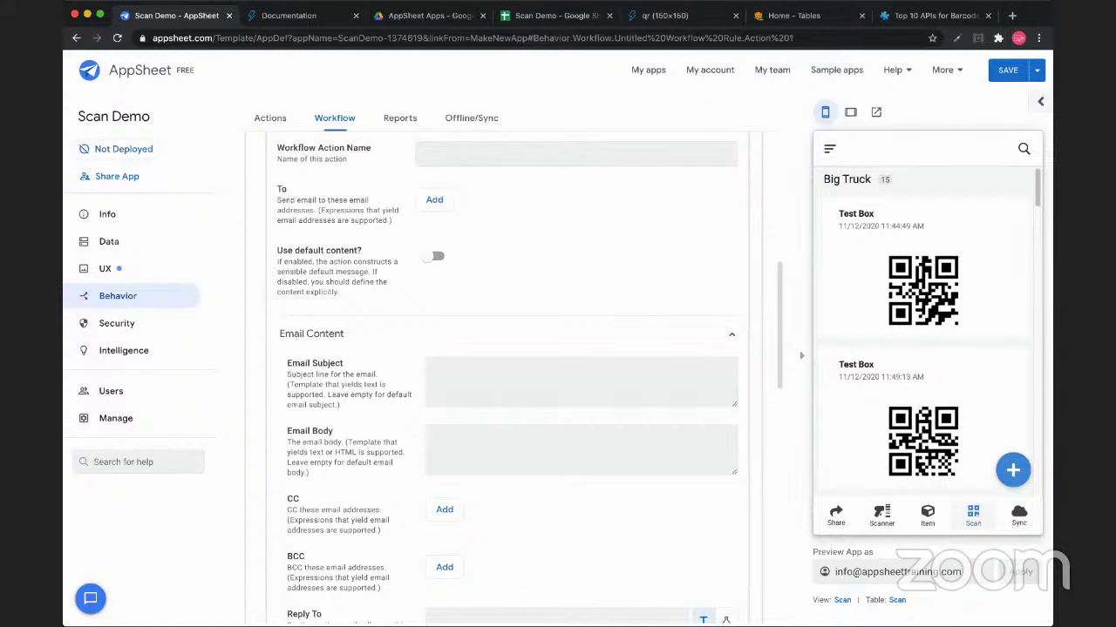
left_click(434, 200)
scroll(505, 379, "up", 5)
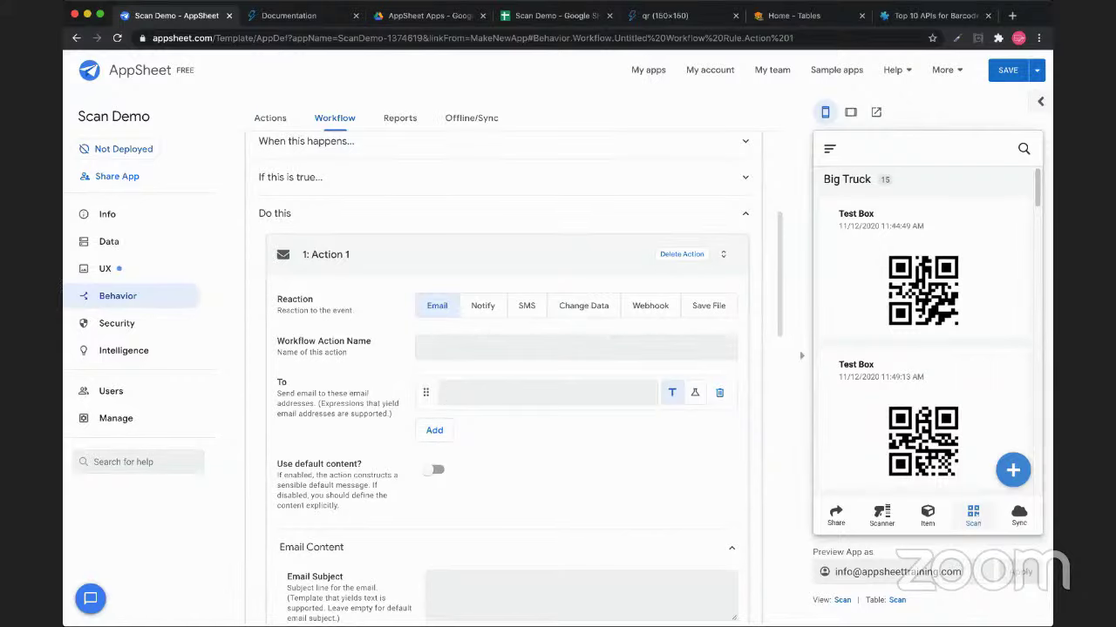
scroll(505, 379, "down", 3)
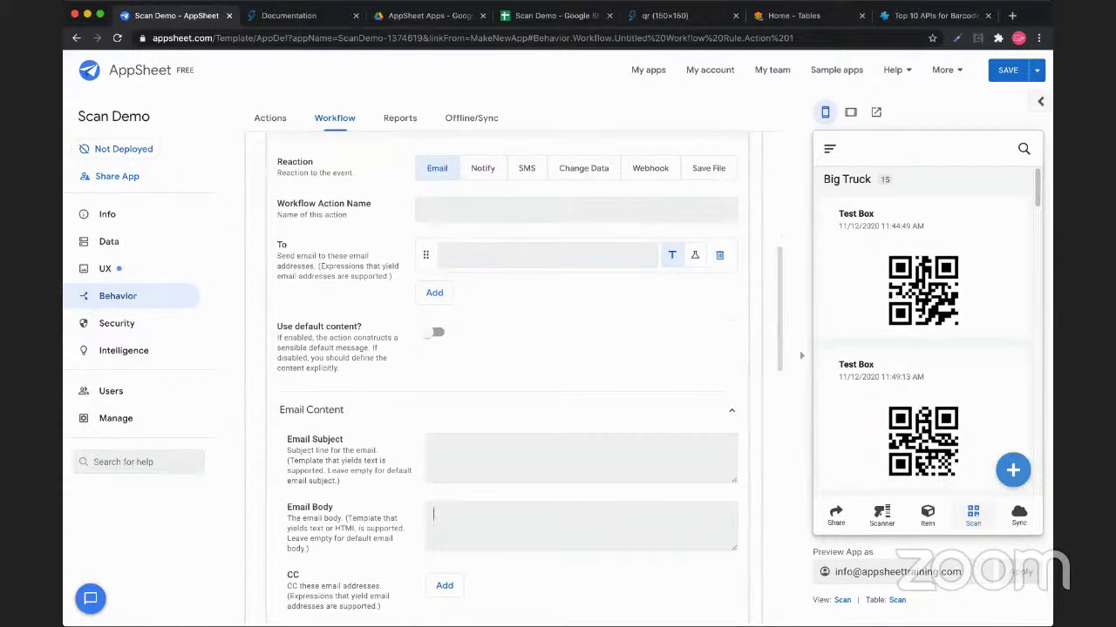
scroll(506, 379, "up", 5)
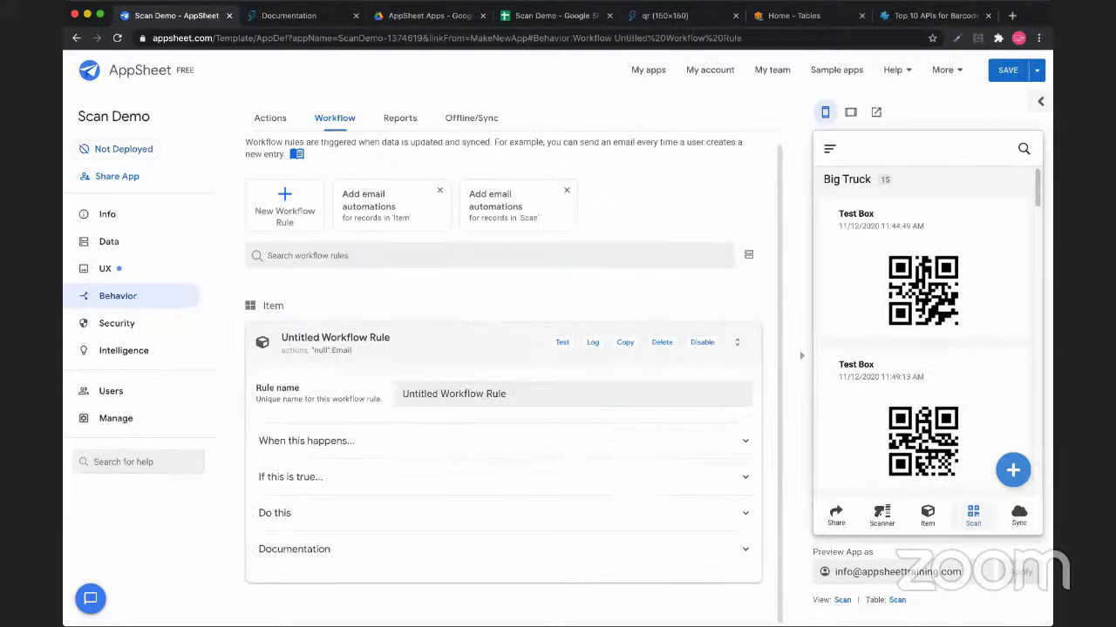
key("super+r")
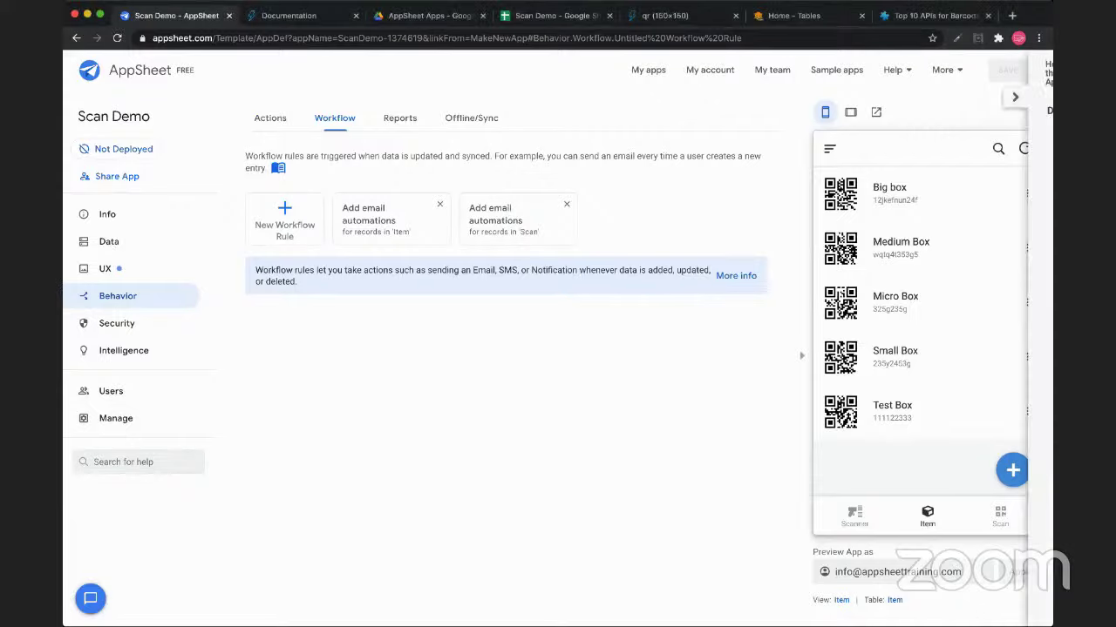
Open the QREW Tools extension panel
left_click(977, 38)
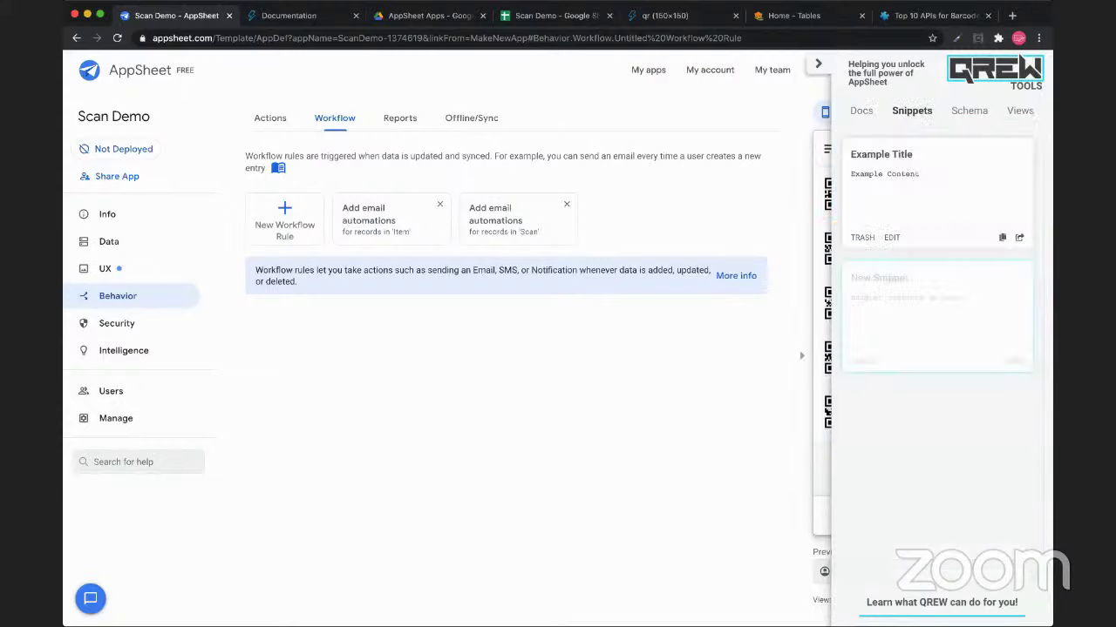